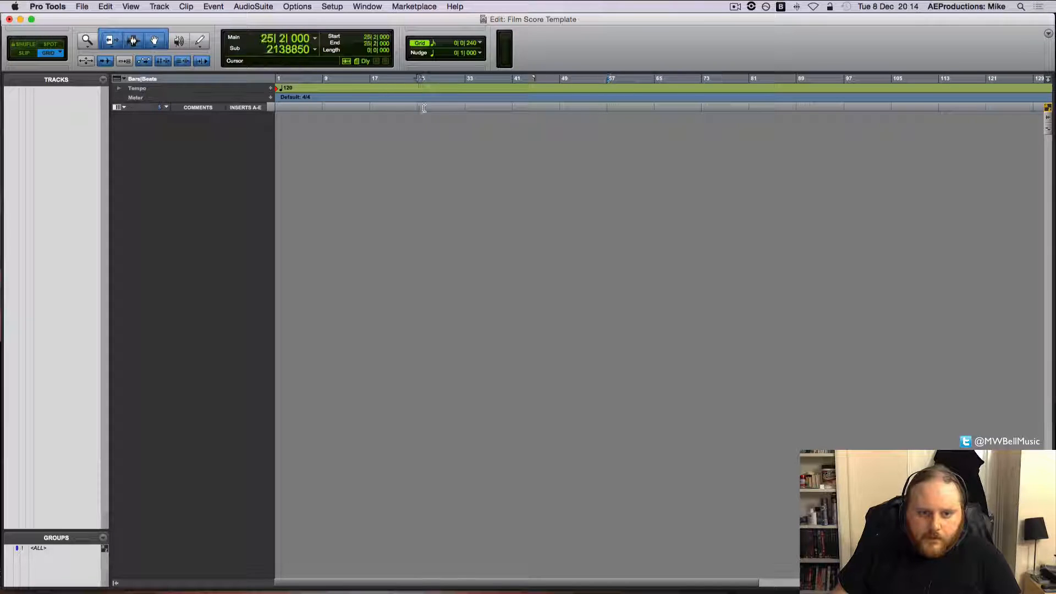
left_click(466, 105)
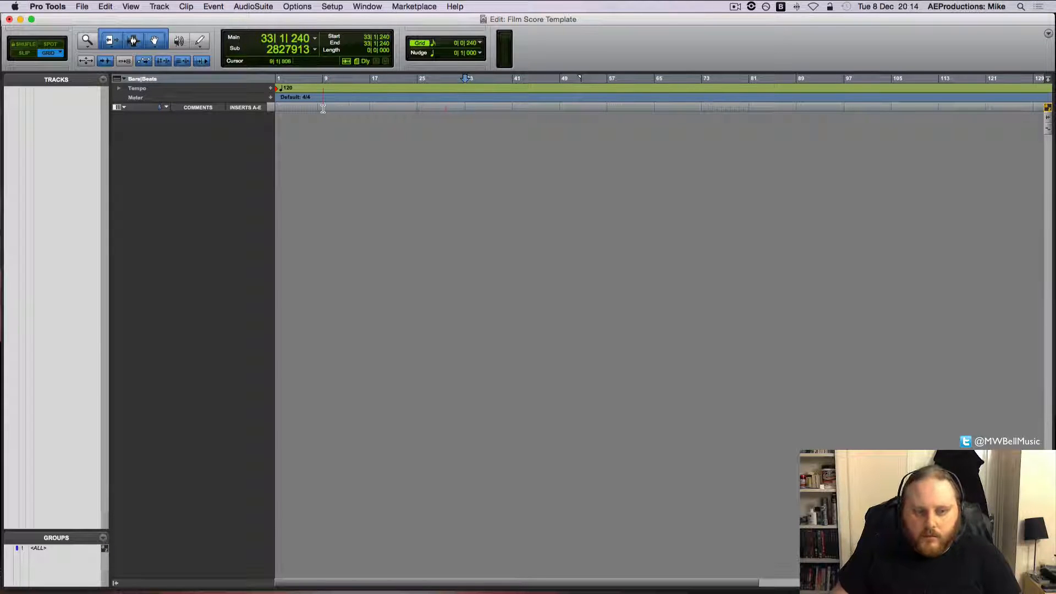
left_click(512, 109)
left_click(558, 109)
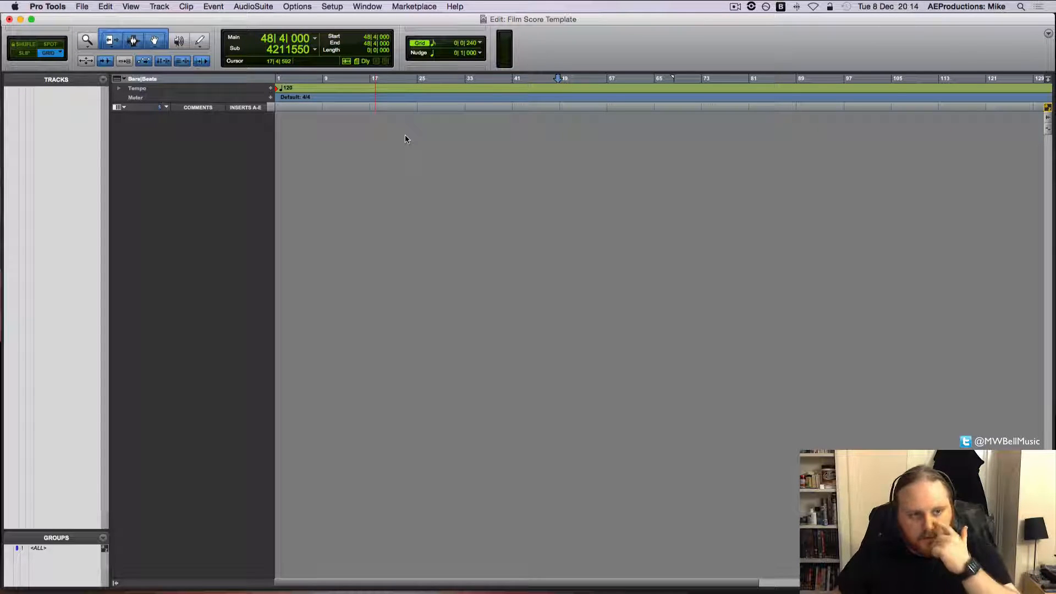
left_click(370, 112)
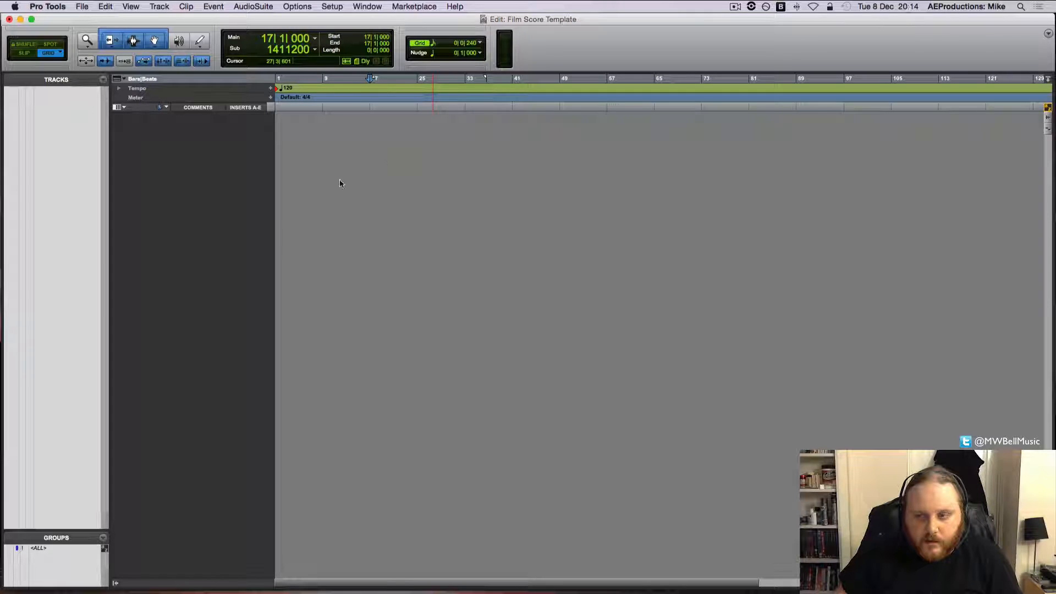
left_click(420, 108)
left_click(465, 107)
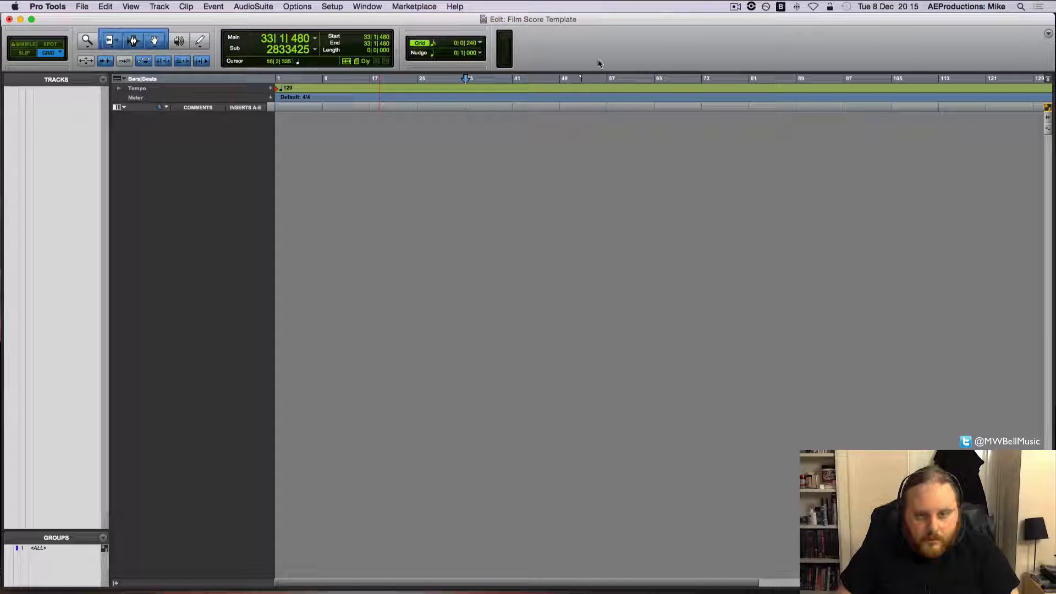
left_click(324, 82)
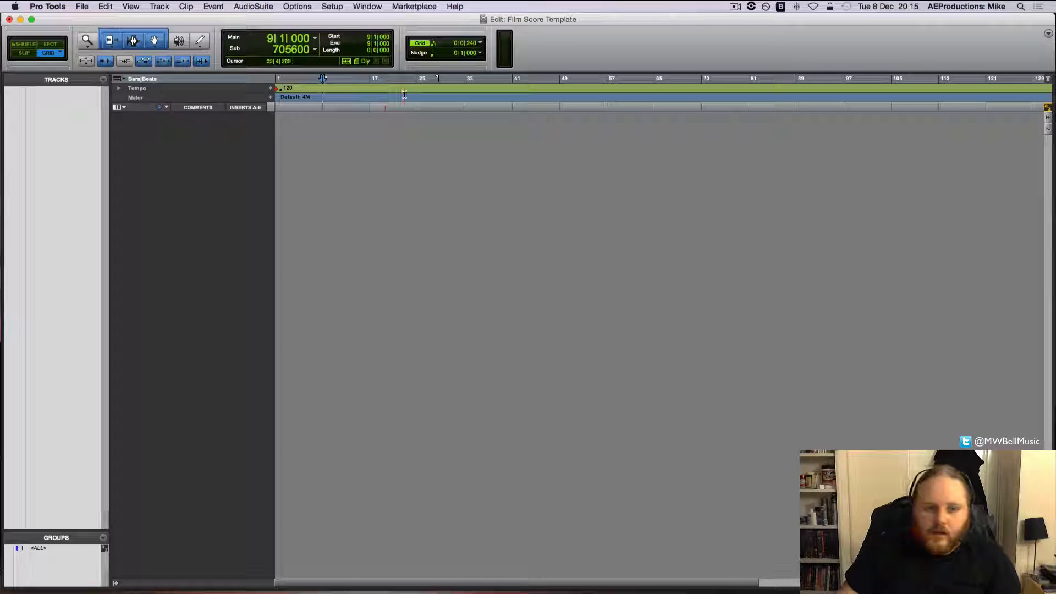
left_click(516, 98)
left_click(560, 96)
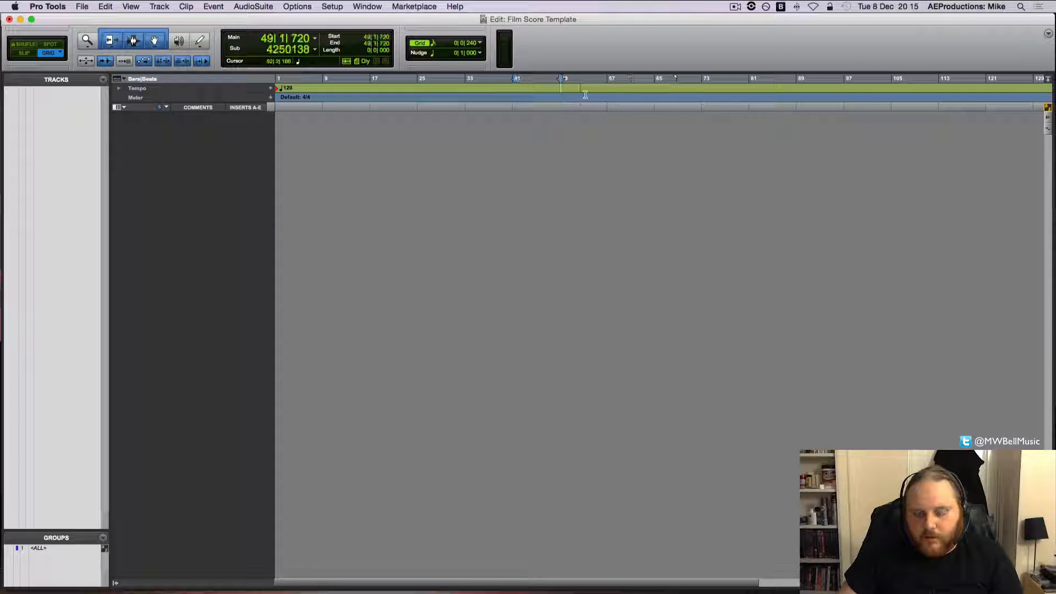
left_click(609, 95)
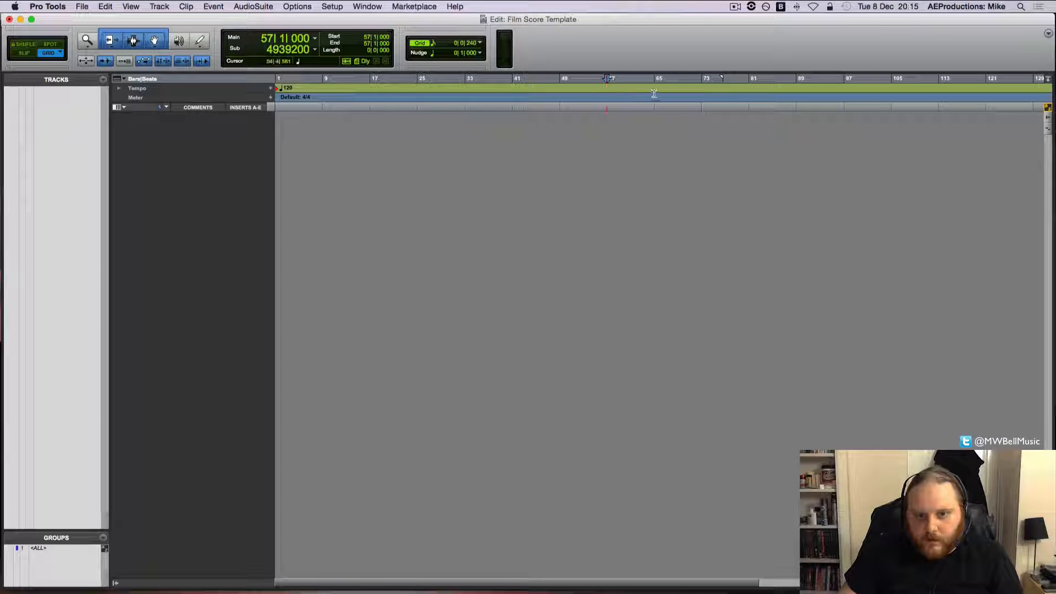
left_click(654, 94)
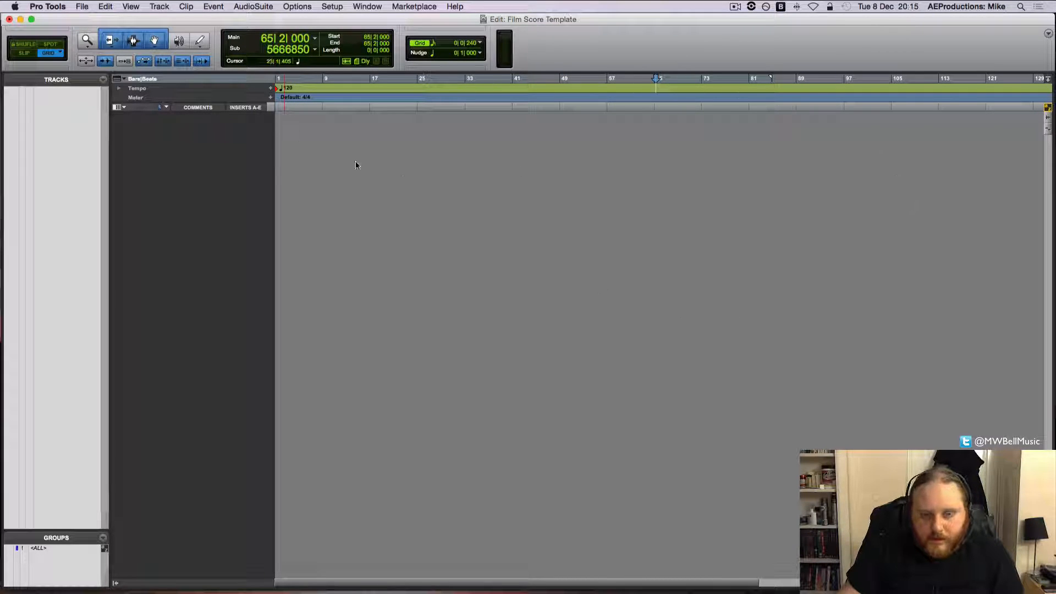
left_click(324, 108)
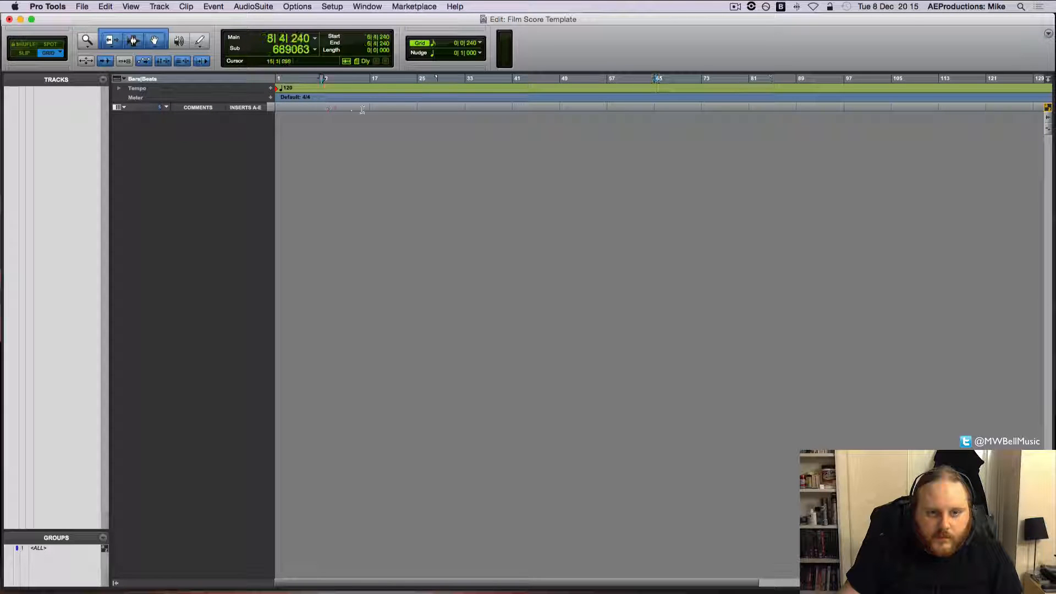
left_click(891, 99)
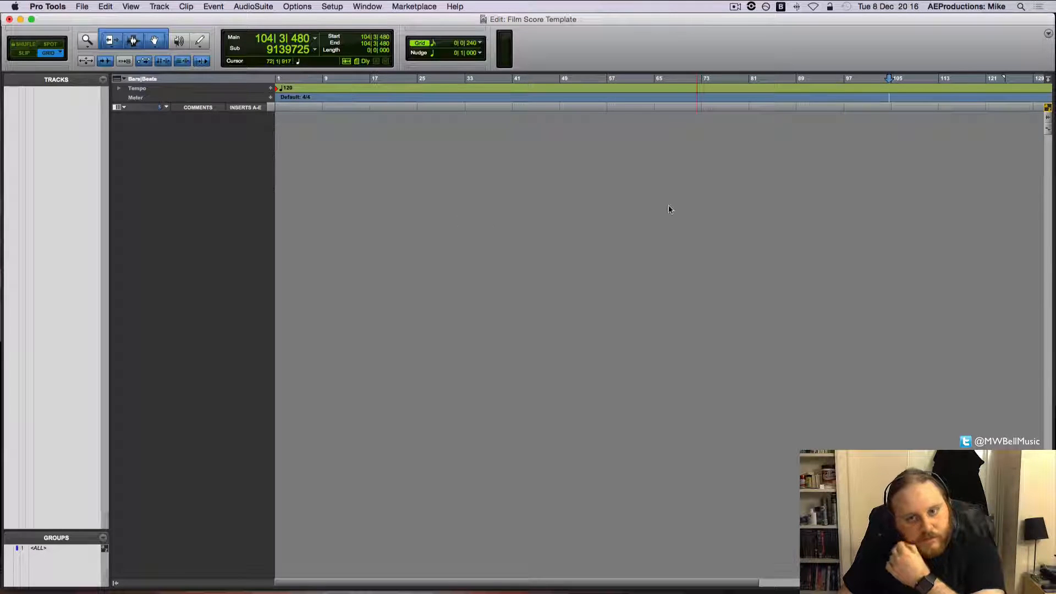
left_click(650, 107)
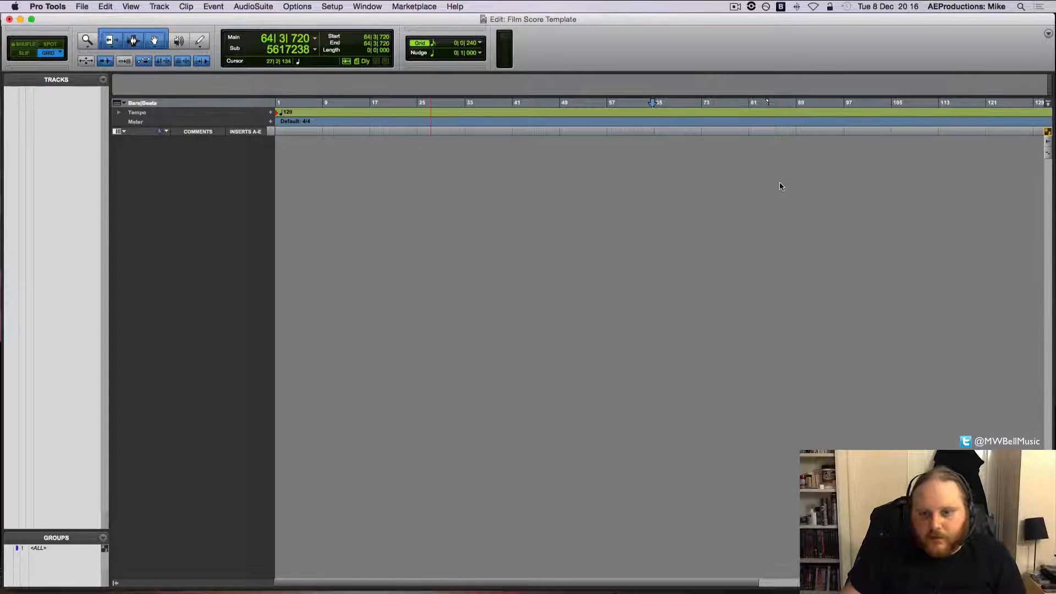
- Resize the Universe view above the timeline and collapse it completely
scroll(781, 184, "right", 5)
scroll(778, 179, "left", 5)
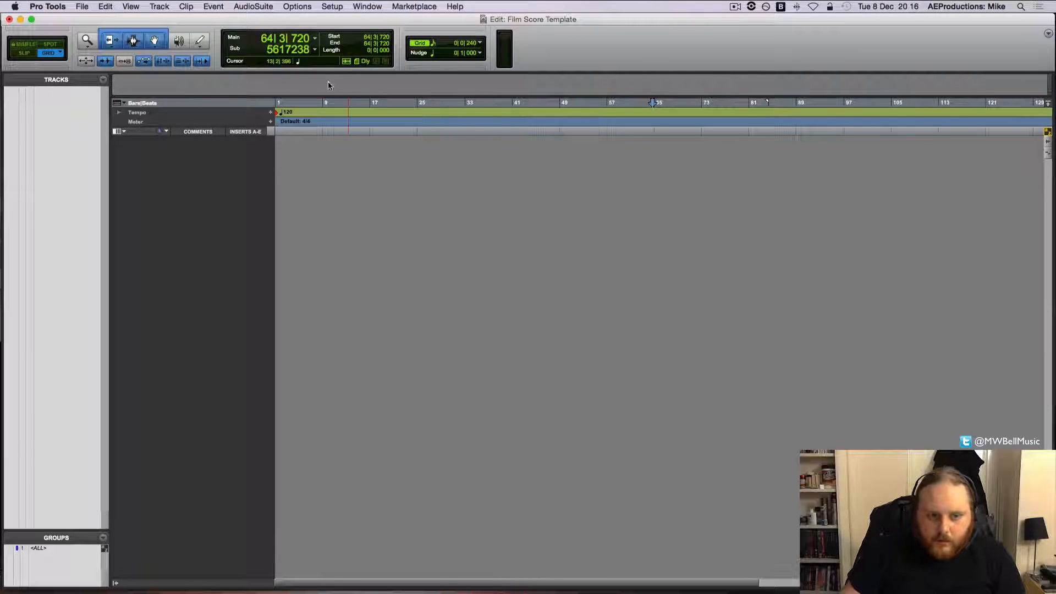
left_click_drag(151, 97, 151, 144)
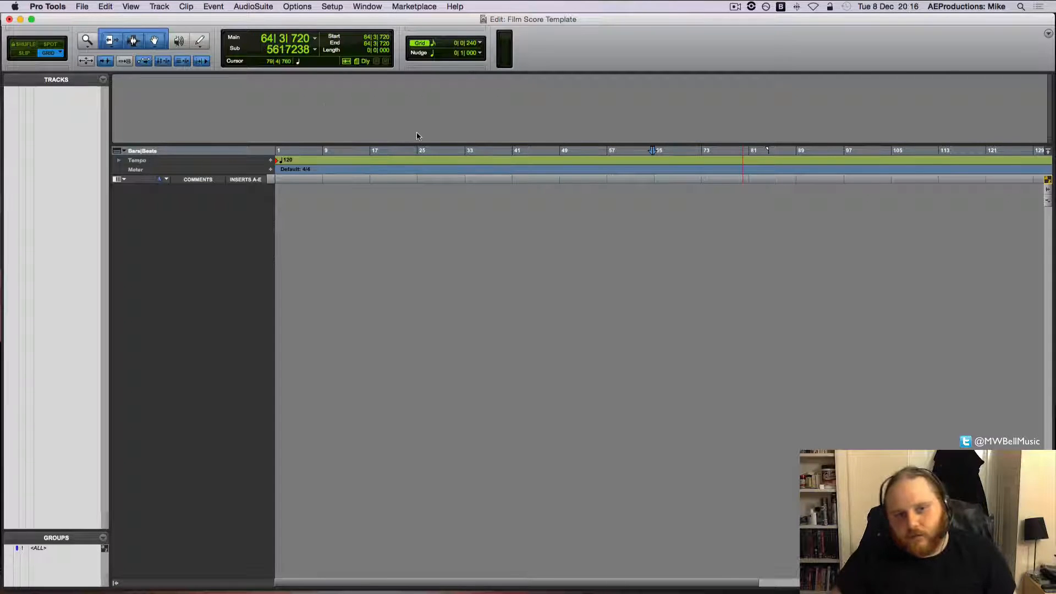
left_click_drag(420, 144, 418, 134)
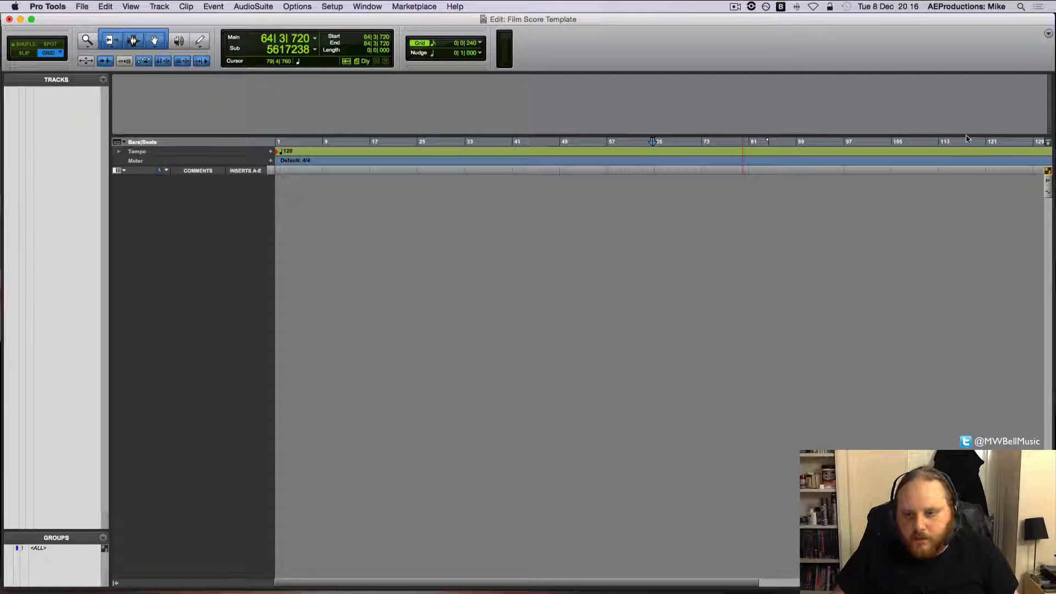
left_click_drag(1044, 148, 1044, 82)
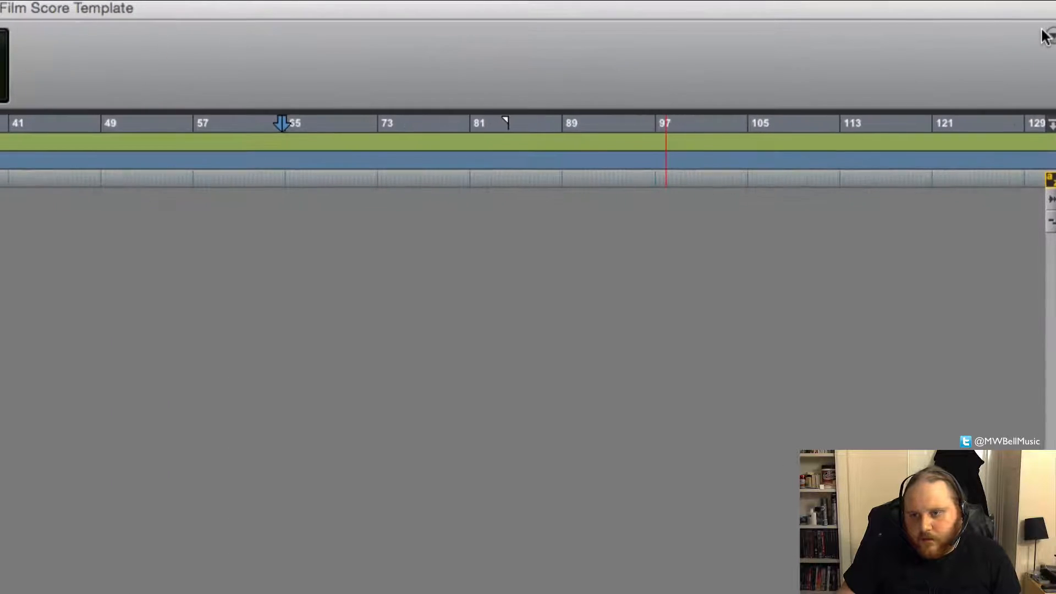
- Show all available controls in the Edit window toolbar and bring up the transport's record mode options
left_click(1051, 36)
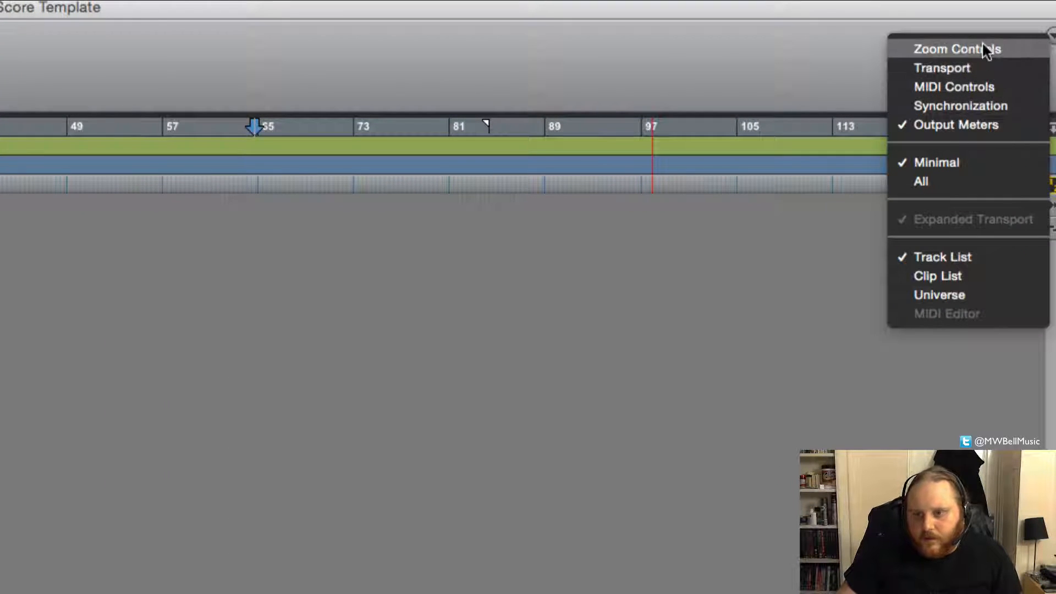
left_click(956, 182)
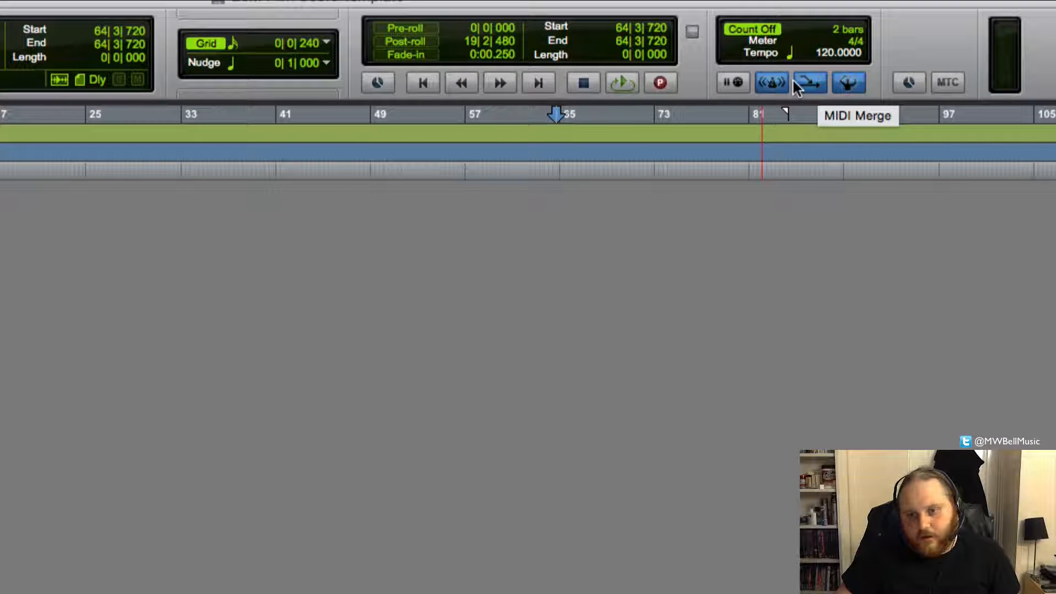
right_click(659, 85)
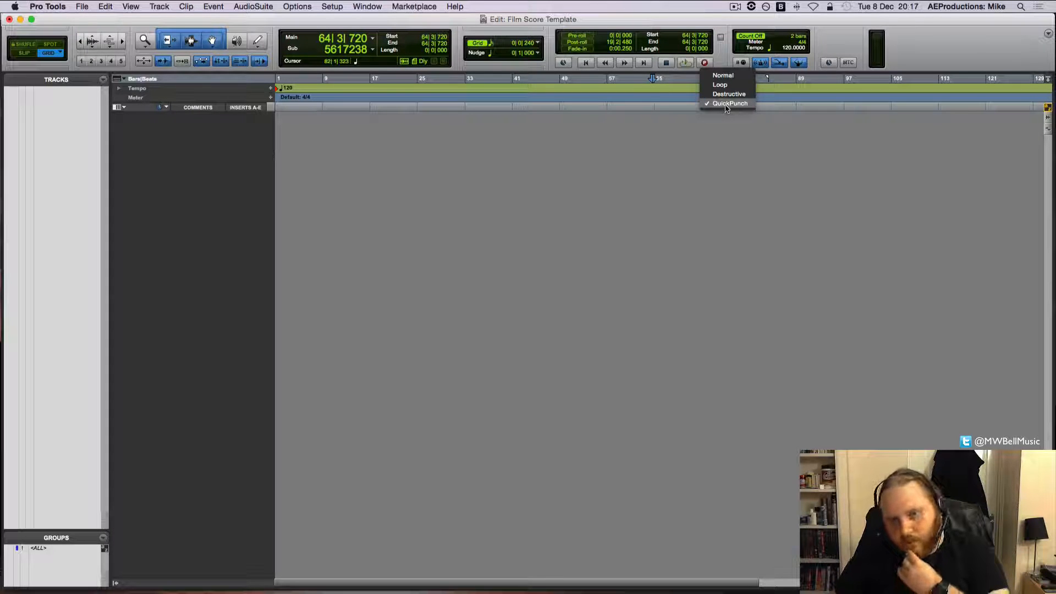
- Dismiss the record mode options and play the session briefly from 24|3|720
left_click(415, 108)
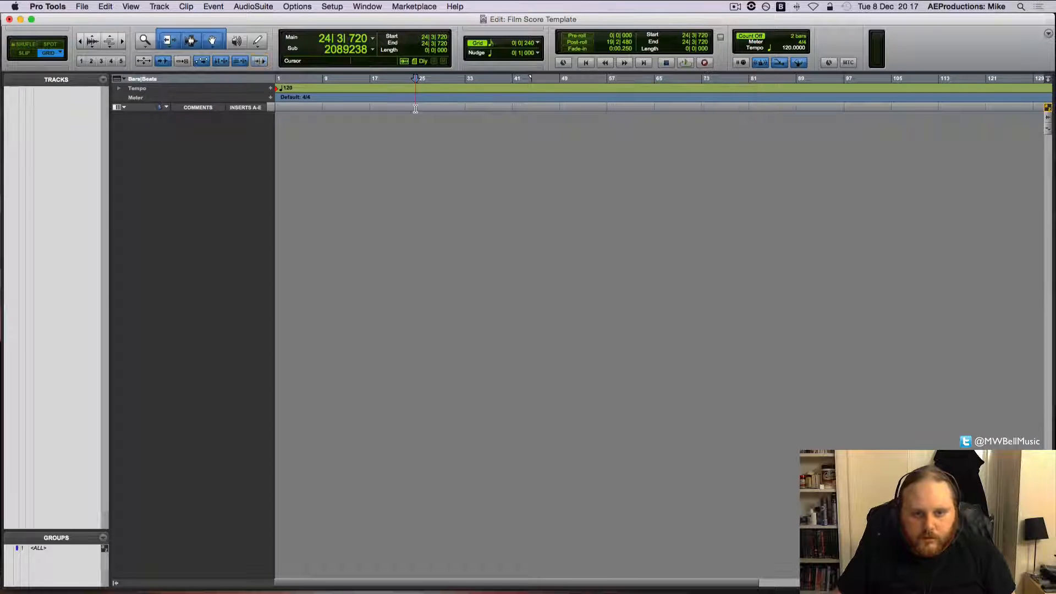
key("space")
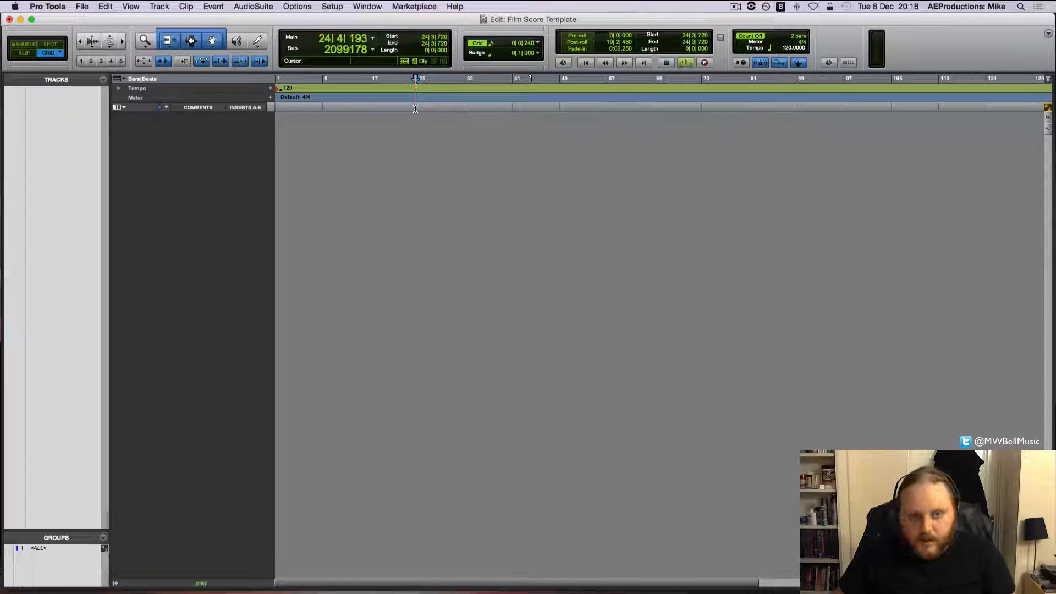
key("space")
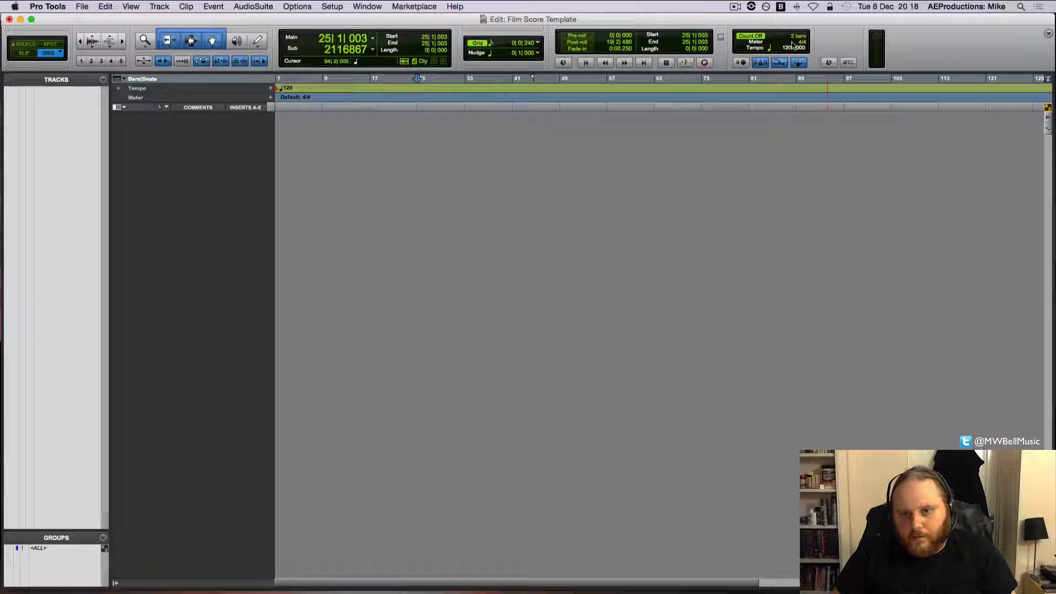
- Toggle the MIDI controls' Count Off option off and back on
left_click(753, 39)
left_click(753, 39)
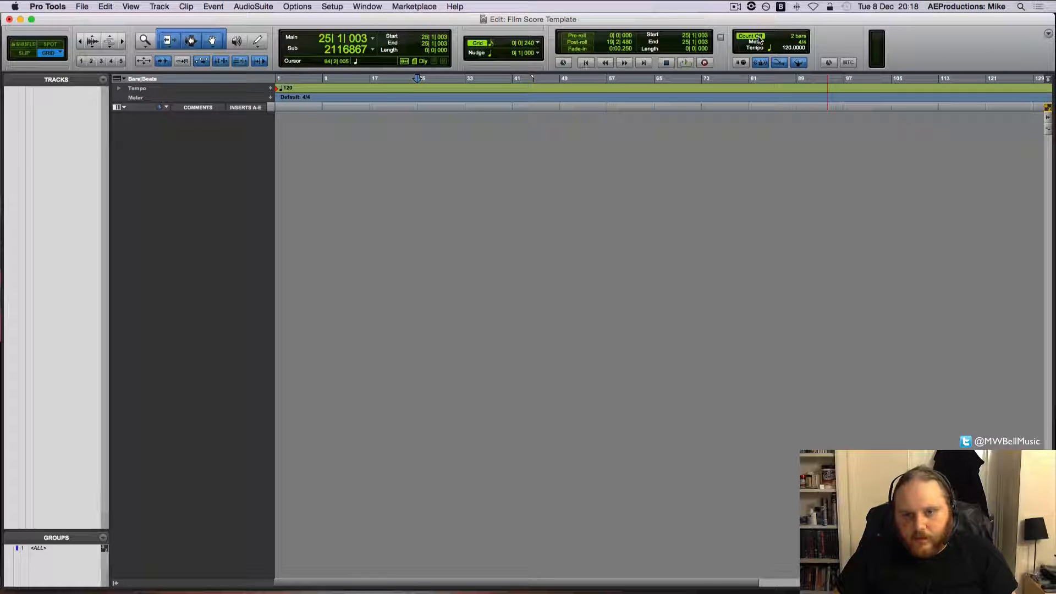
left_click(754, 39)
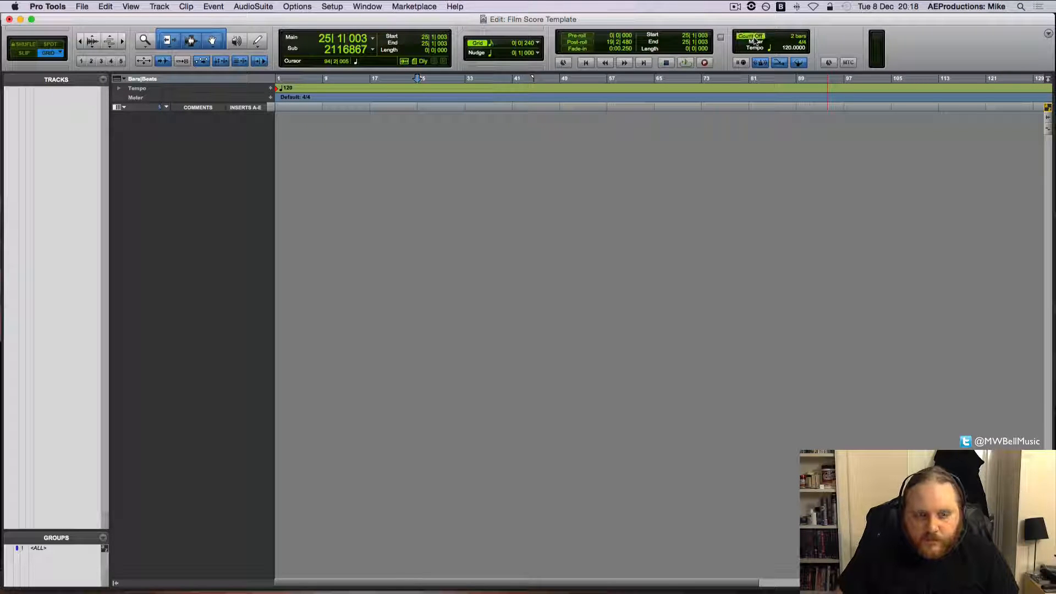
left_click(755, 38)
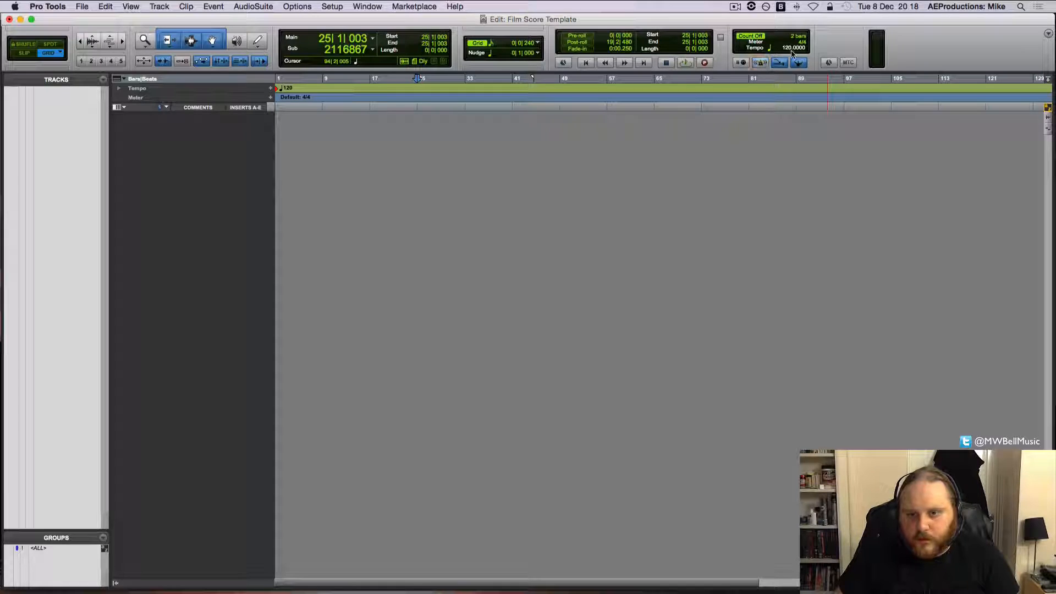
- Disable the Conductor to switch to manual tempo and open the session tempo value for editing
left_click(799, 63)
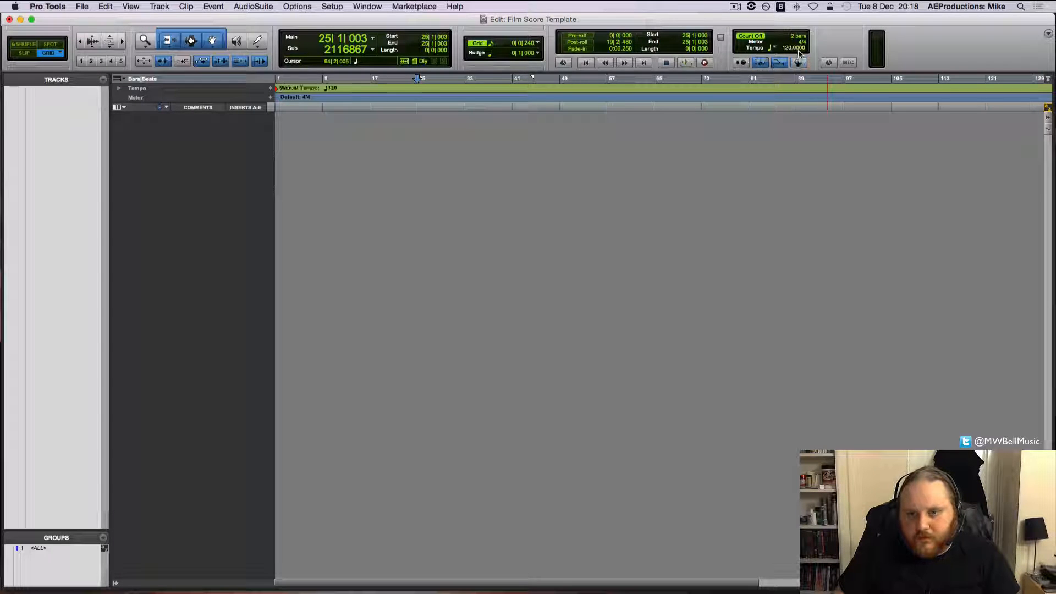
left_click(801, 49)
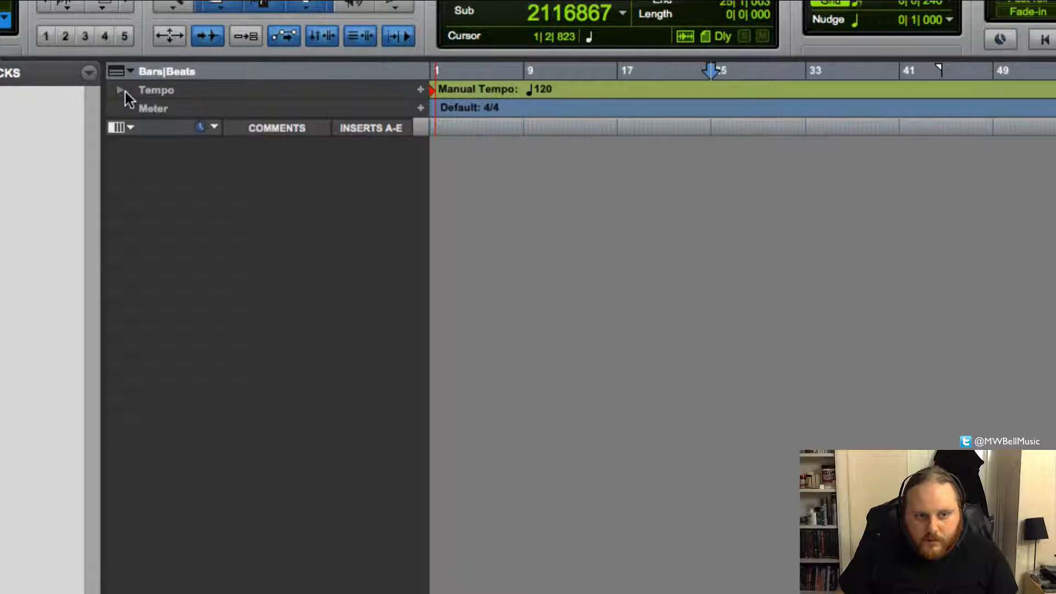
- Expand the Tempo ruler into the tempo editor and place the edit cursor at 9|1|240
left_click(120, 90)
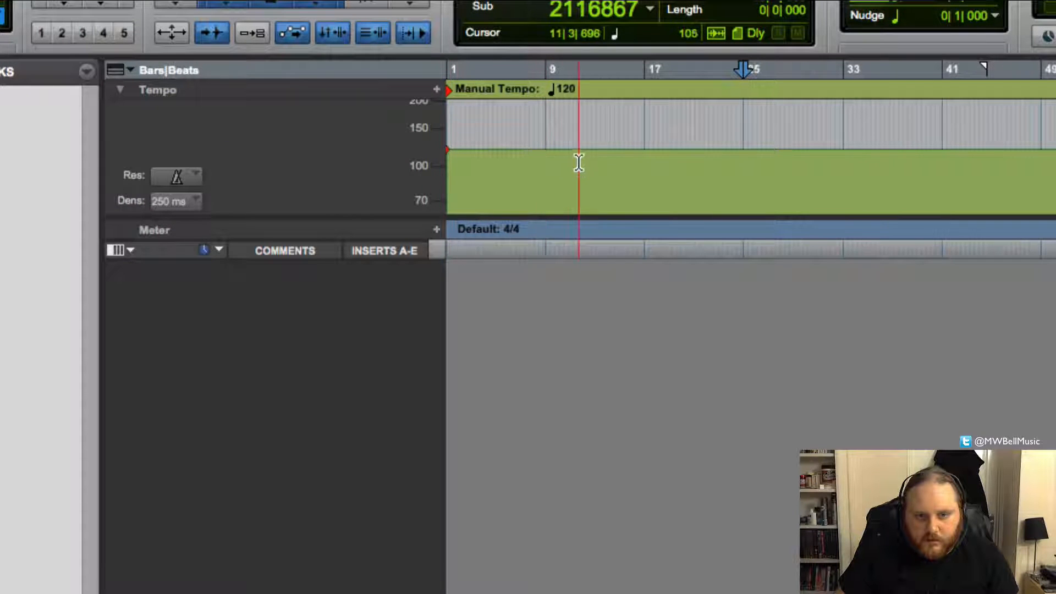
left_click(548, 158)
left_click(548, 158)
left_click(547, 158)
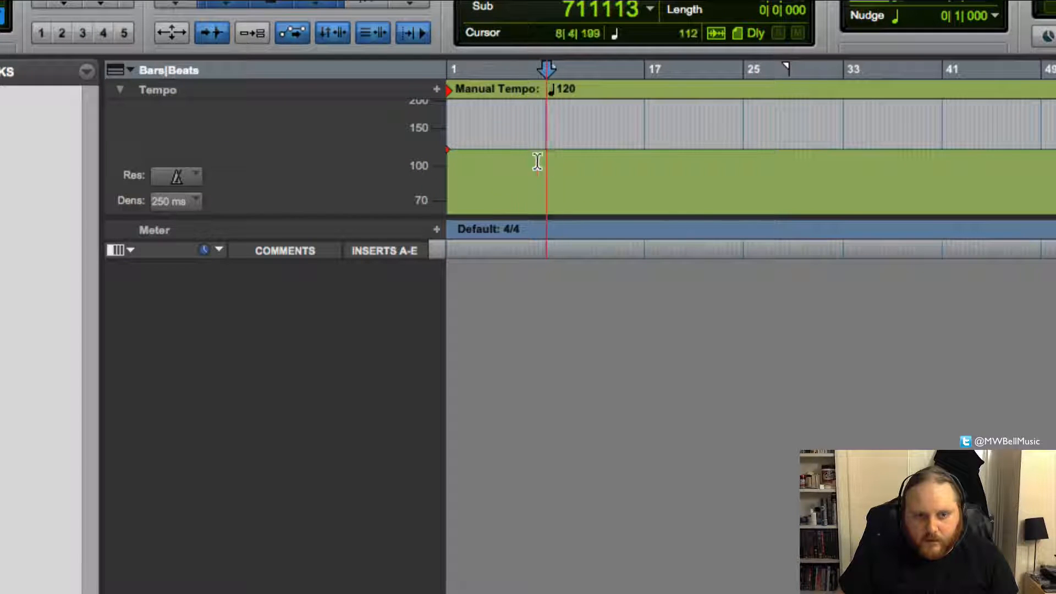
scroll(528, 163, "up", 1)
scroll(527, 163, "up", 1)
scroll(476, 128, "down", 3)
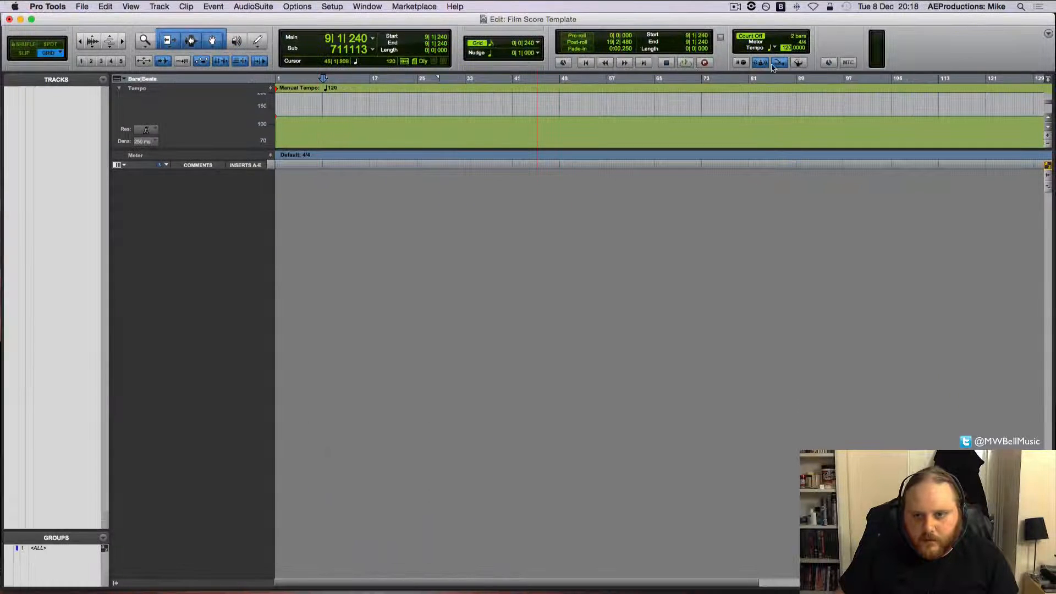
- Re-enable the Conductor and add a 130 BPM tempo change at 8|4|480 with Snap To Bar on
left_click(798, 62)
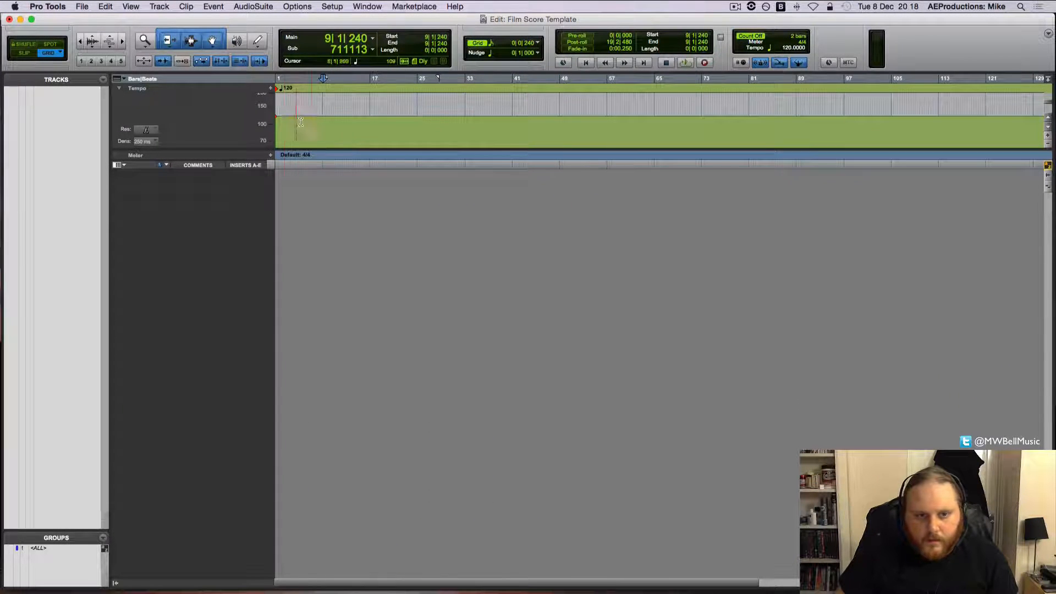
left_click(323, 116)
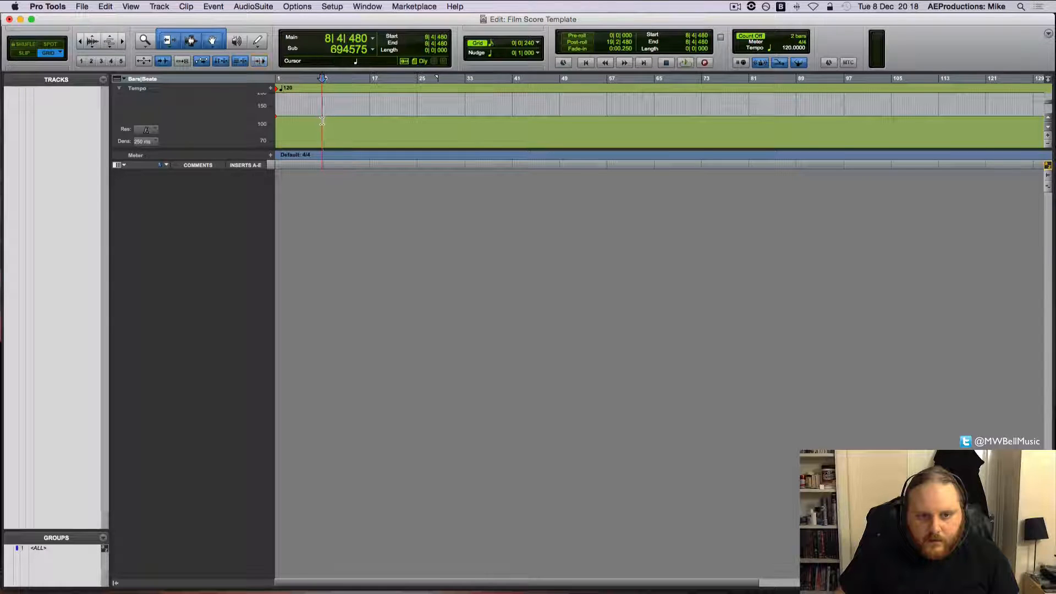
left_click(271, 88)
type("130")
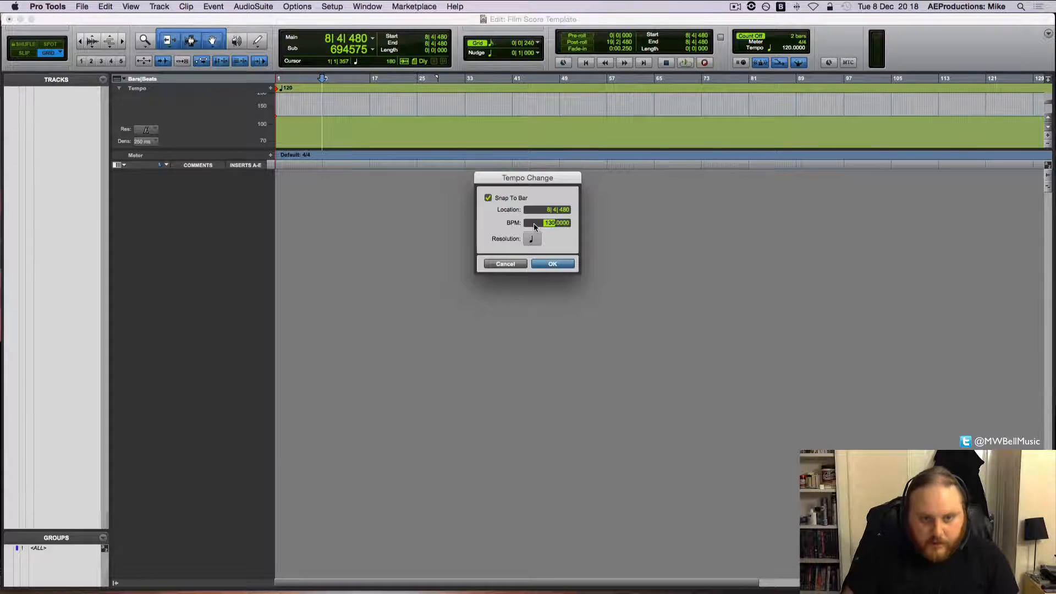
key("Return")
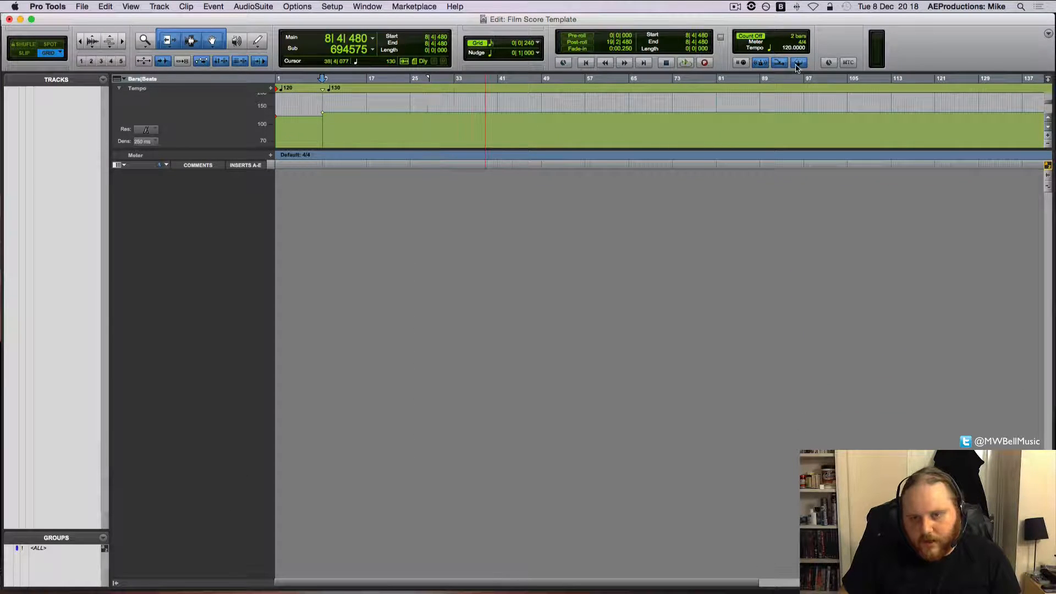
- Toggle the Conductor off and back on, placing the edit cursor at 17|3|240 in the tempo editor
left_click(798, 64)
left_click(372, 118)
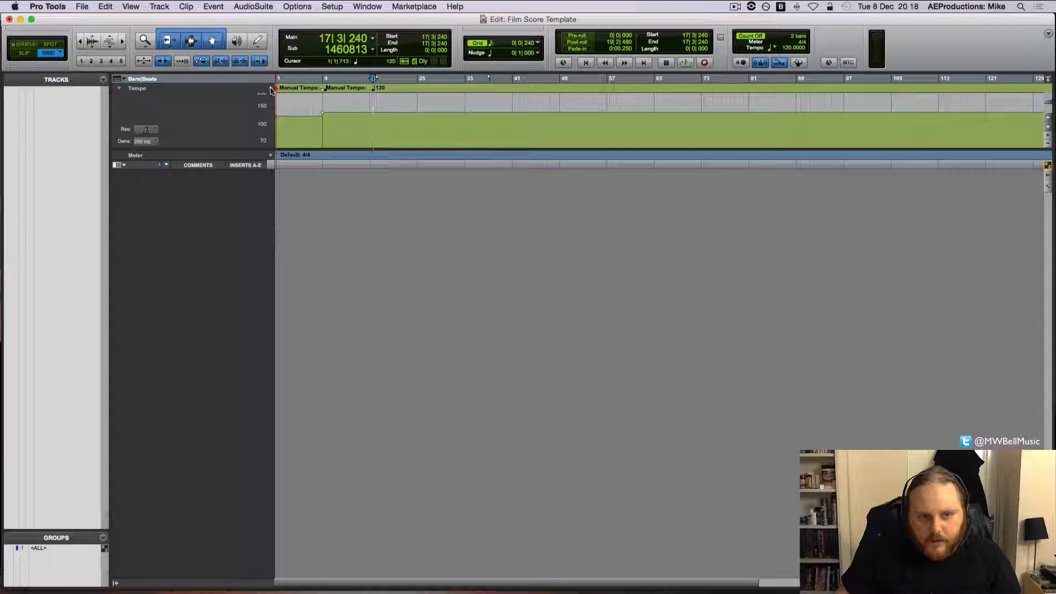
left_click(798, 64)
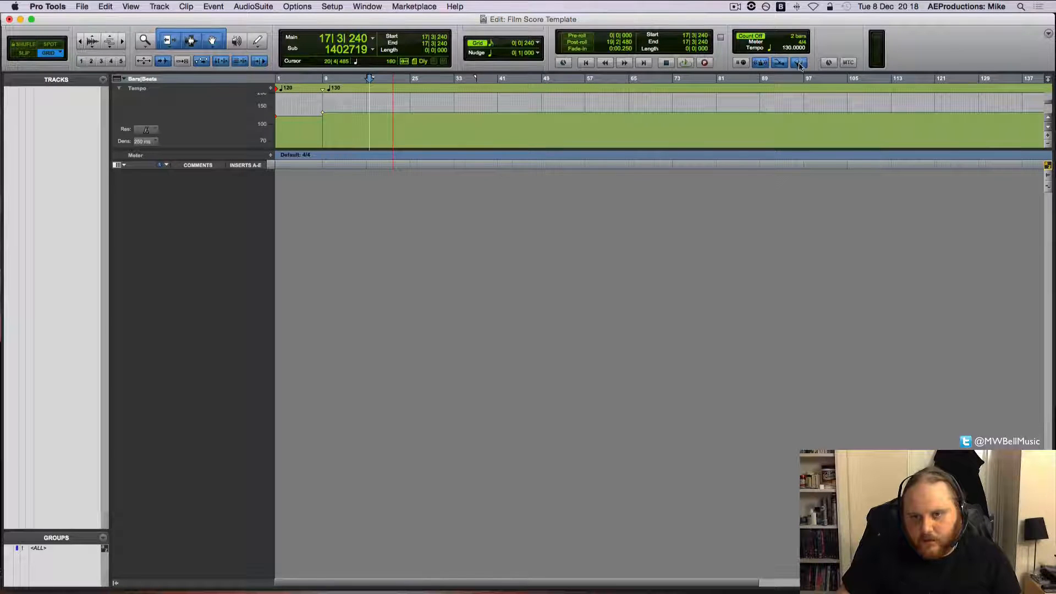
- Turn the Conductor off, enter a manual tempo of 130 BPM, and turn the Conductor back on
left_click(799, 62)
left_click(789, 49)
type("130")
key("Return")
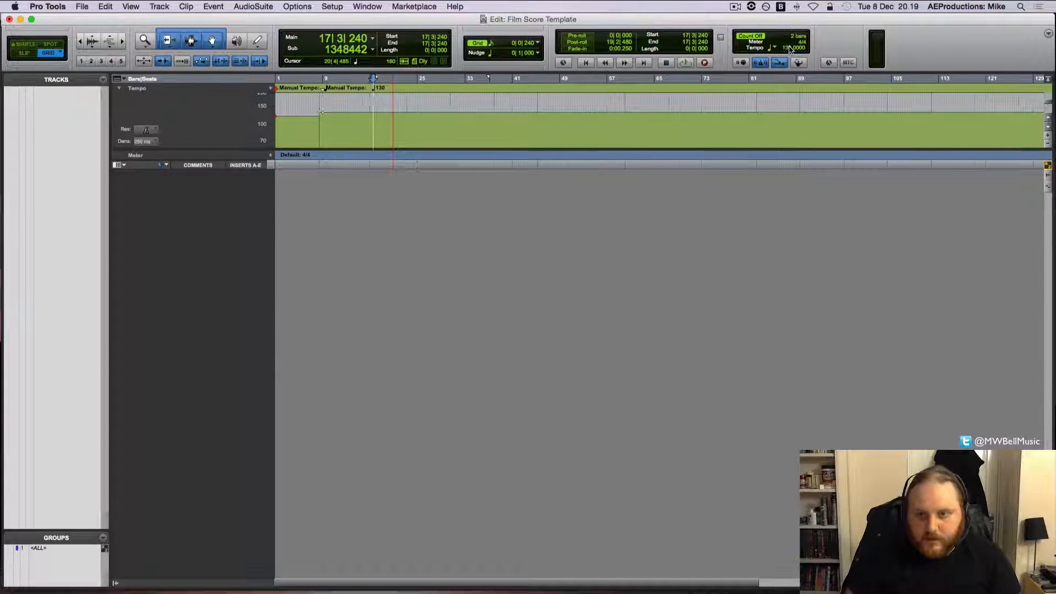
left_click(798, 62)
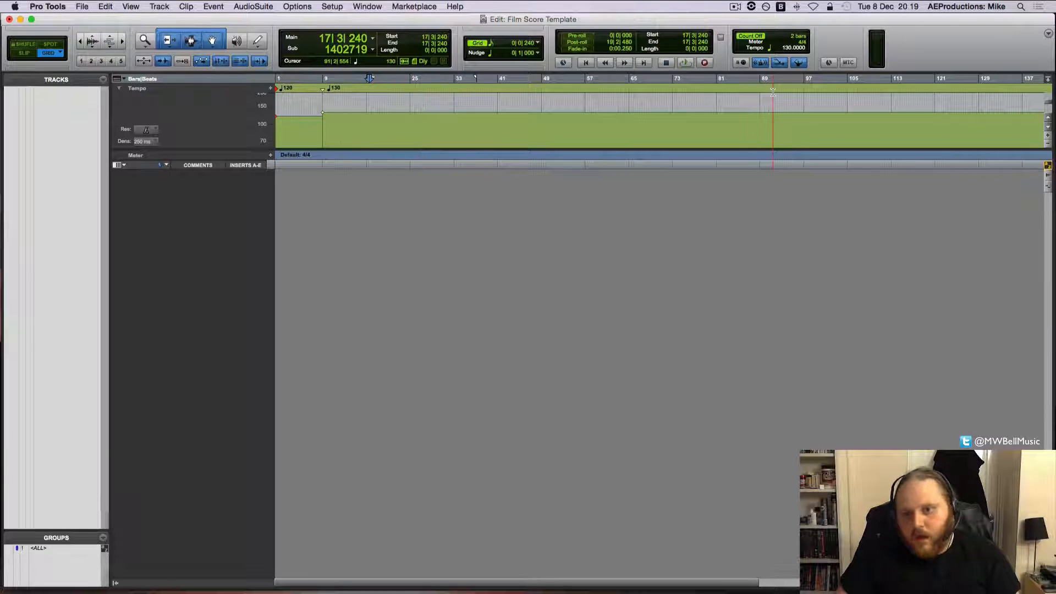
- Collapse the tempo editor and show the Timecode ruler beneath the Bars|Beats ruler
left_click(118, 91)
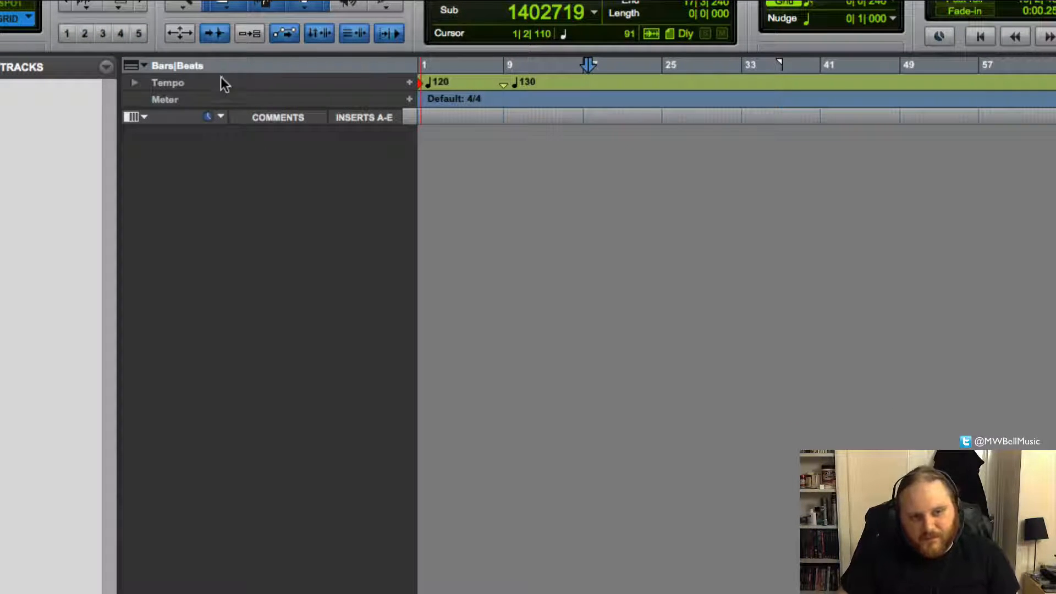
left_click(145, 66)
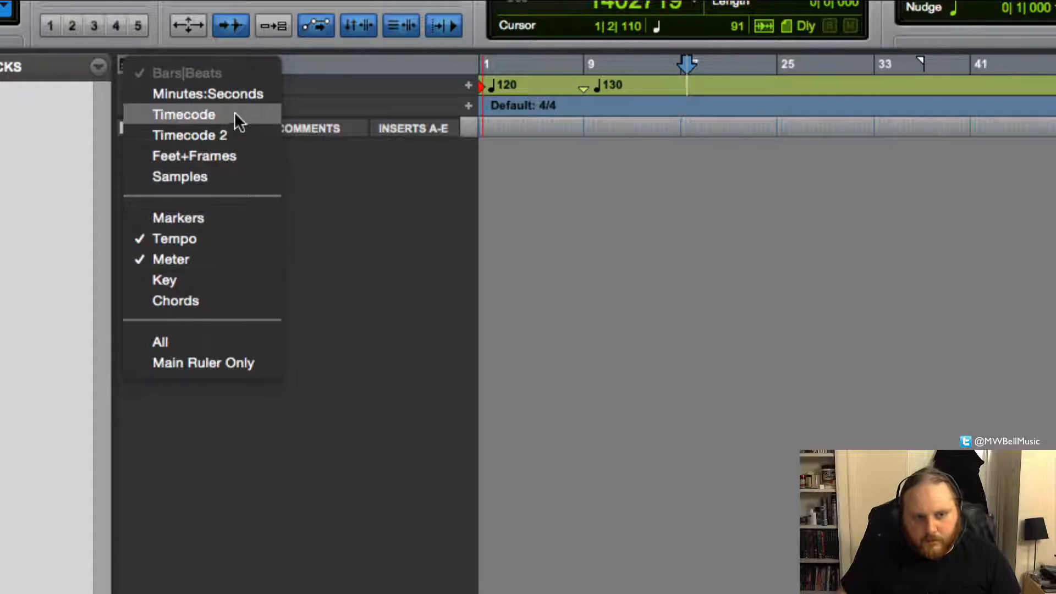
left_click(212, 111)
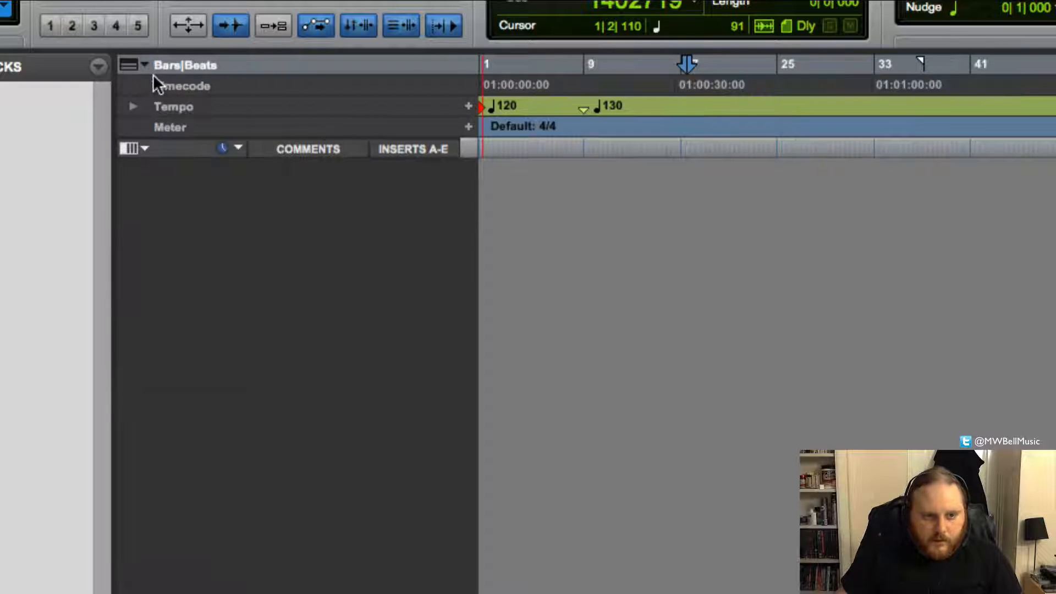
- Show the Feet+Frames ruler as the main ruler and place the edit cursor between the 120 and 130 tempo events
left_click(144, 64)
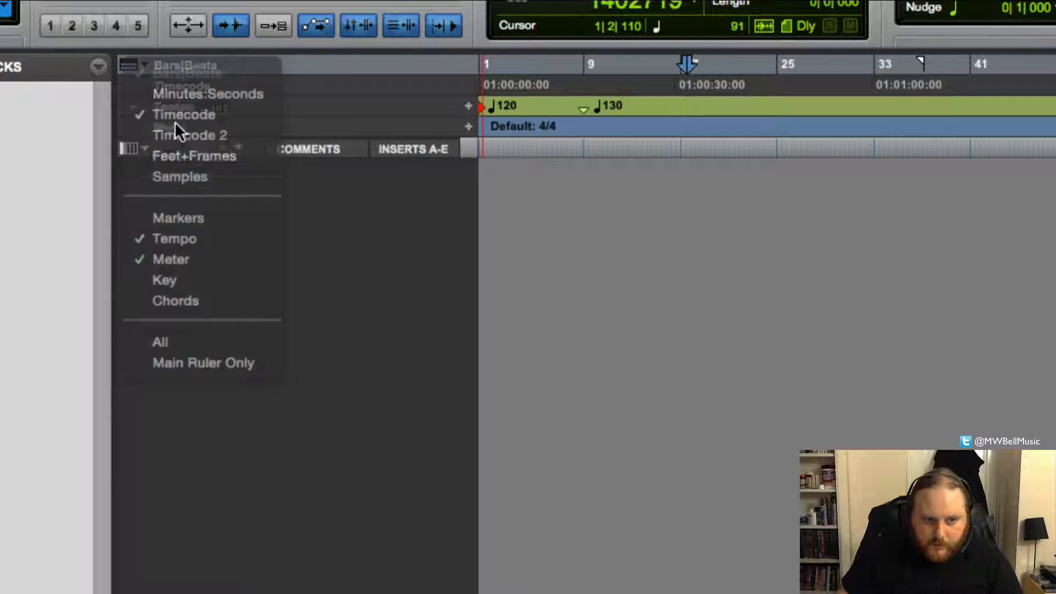
left_click(195, 156)
left_click(213, 107)
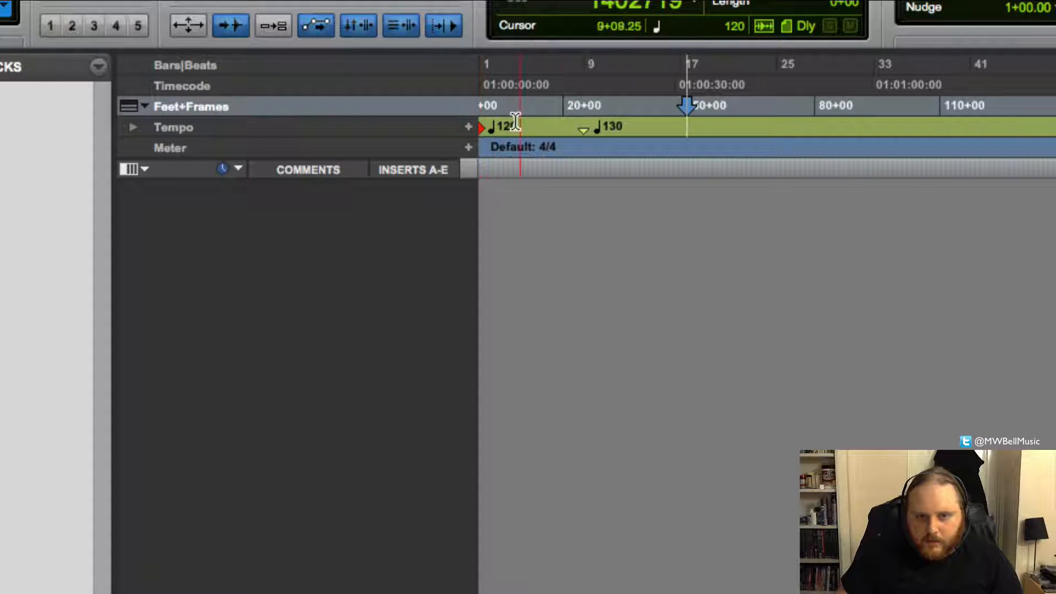
left_click(564, 129)
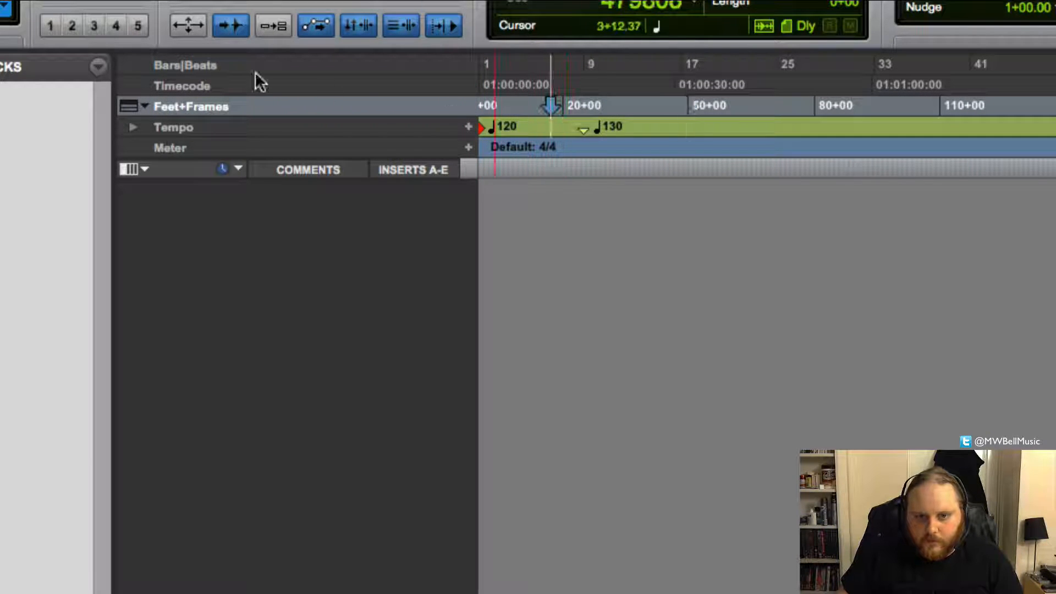
- Show the Markers ruler and place the edit cursor at 65+00
left_click(141, 106)
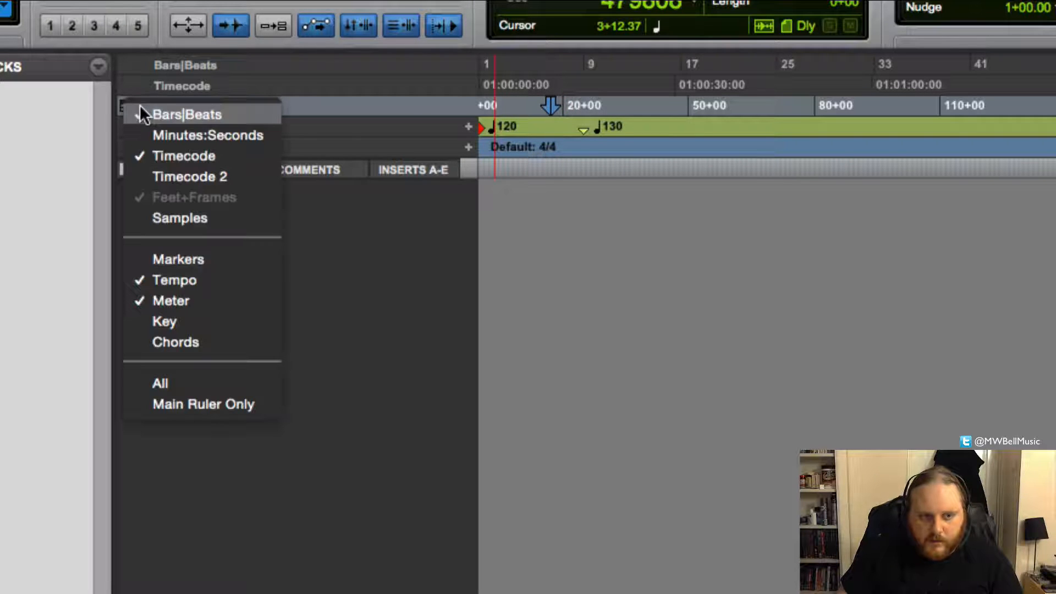
left_click(211, 259)
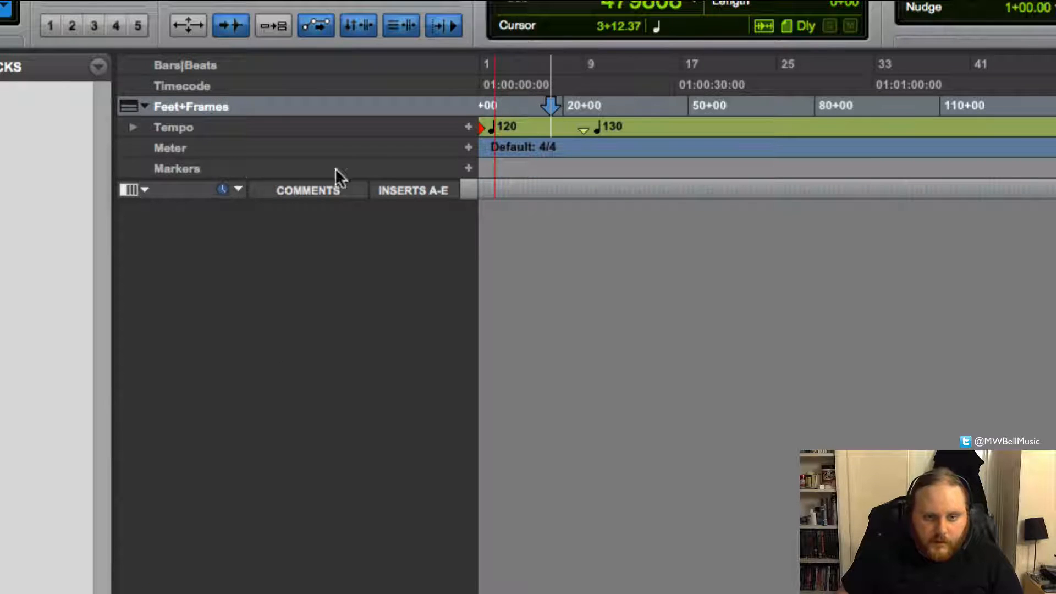
left_click(539, 165)
key("ctrl+bracketleft")
left_click(576, 162)
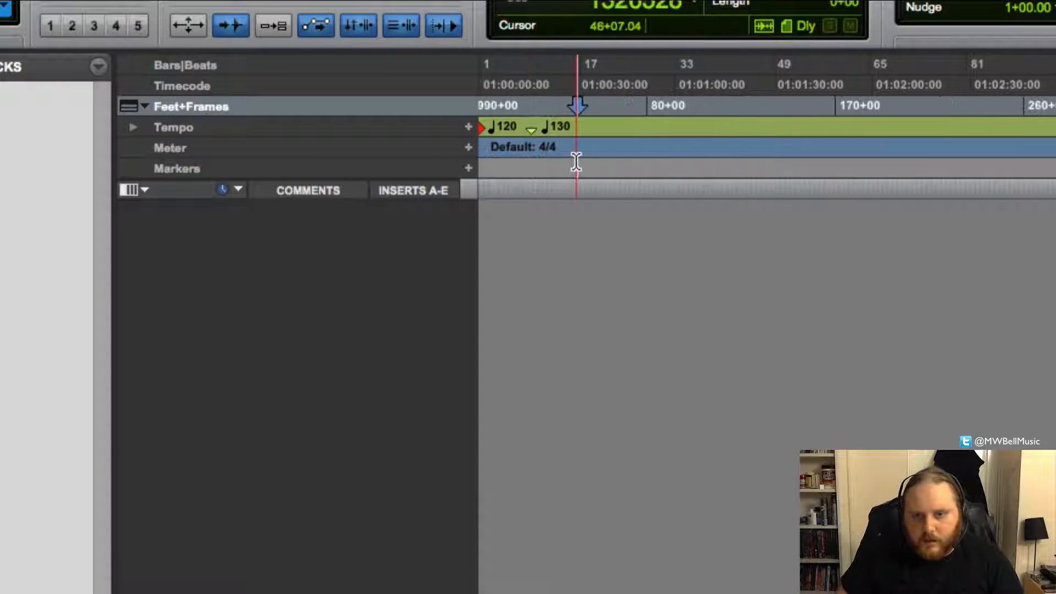
left_click(604, 162)
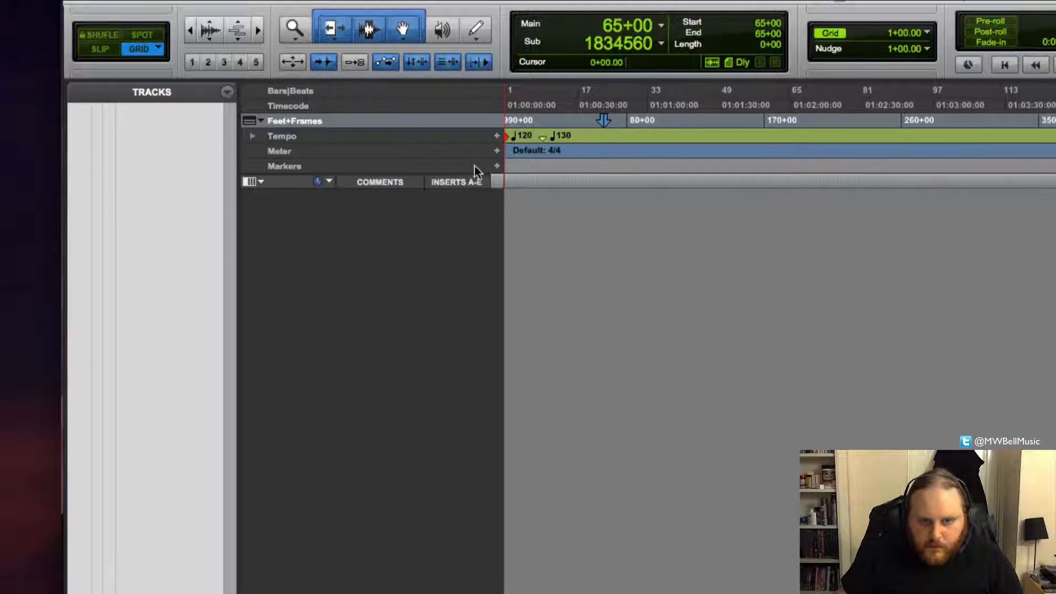
- Add a marker named EPIC DRUMM at 65+00 with an Absolute reference
left_click(499, 166)
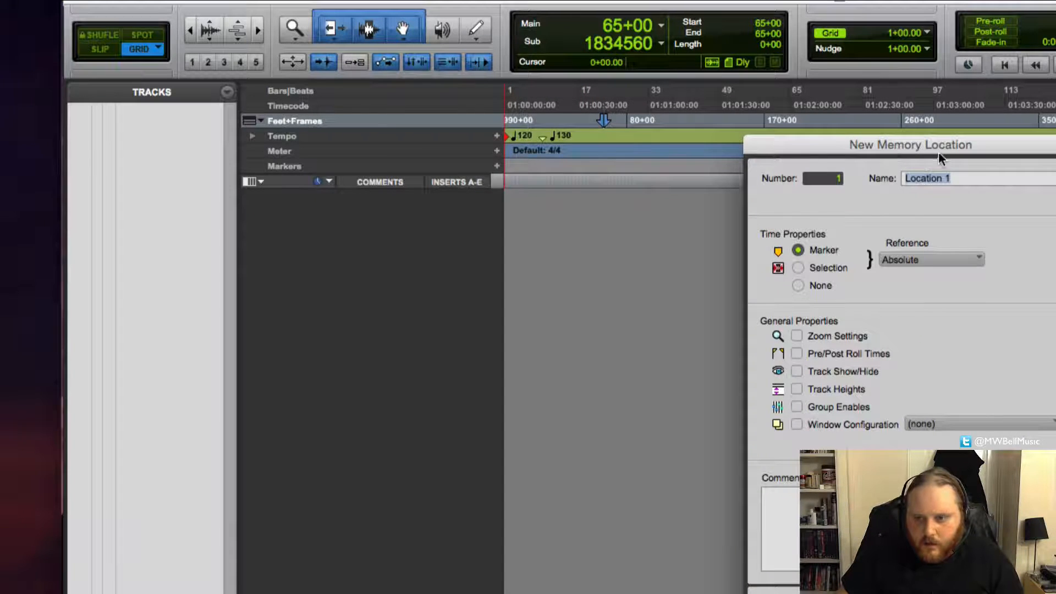
left_click_drag(940, 158, 464, 86)
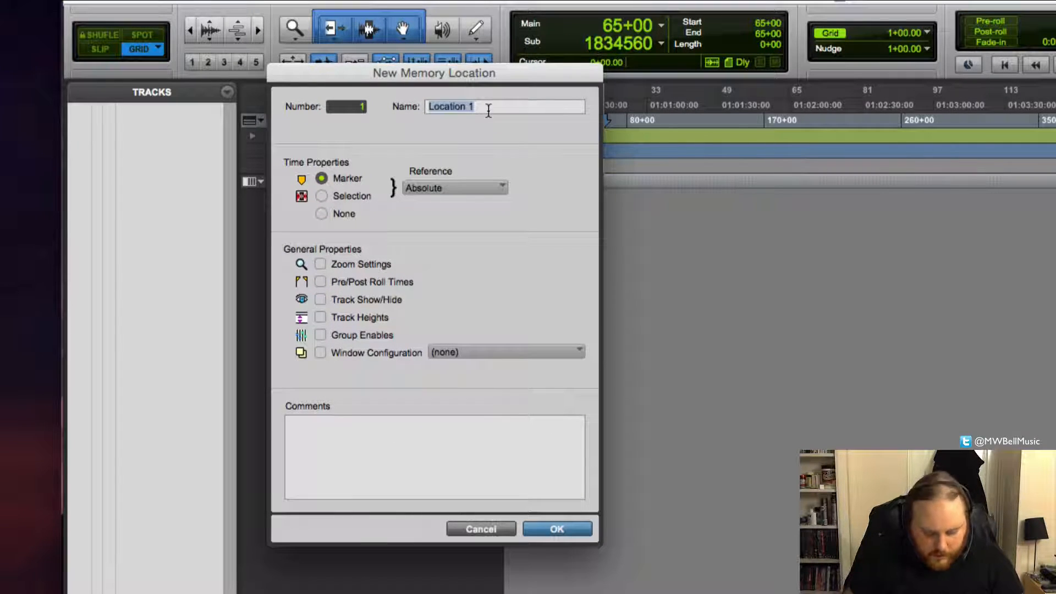
type("EPIC DRUMM")
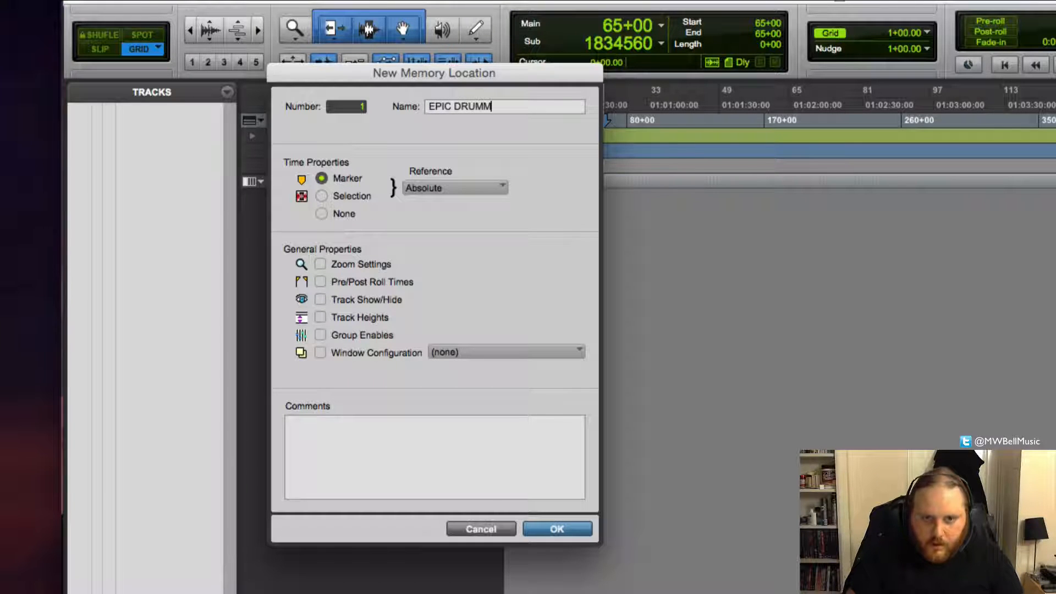
key("Return")
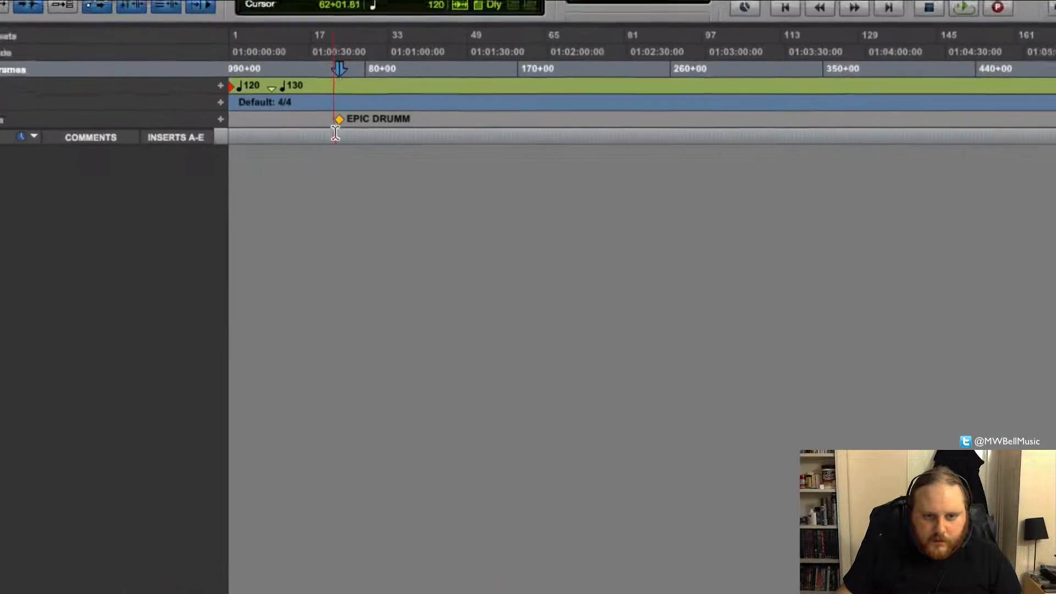
- Move the edit cursor along the timeline to 170+00, open a new memory location there and cancel it
left_click(334, 96)
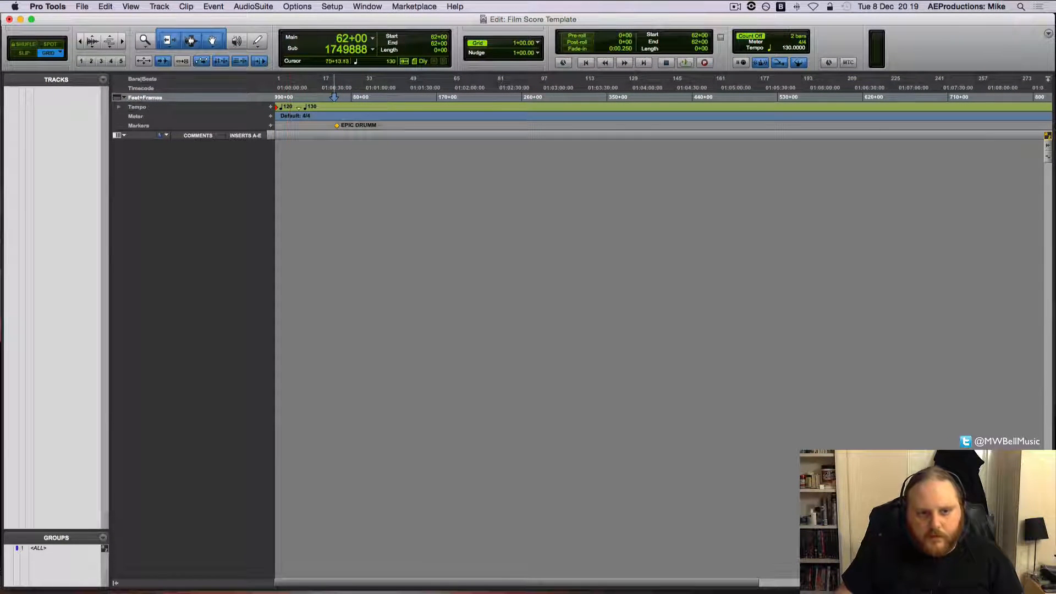
left_click(389, 97)
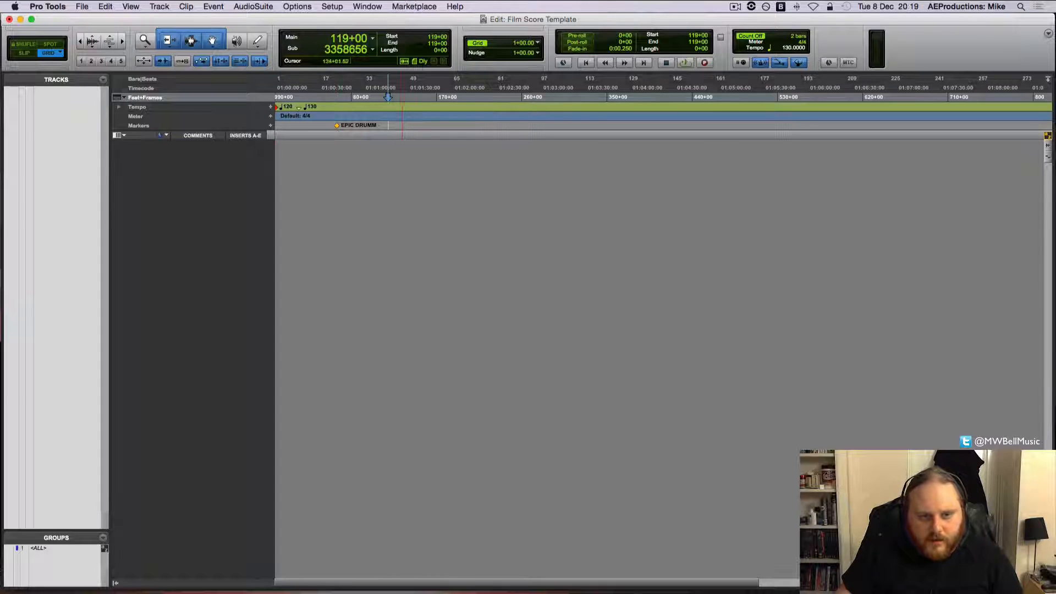
left_click(404, 97)
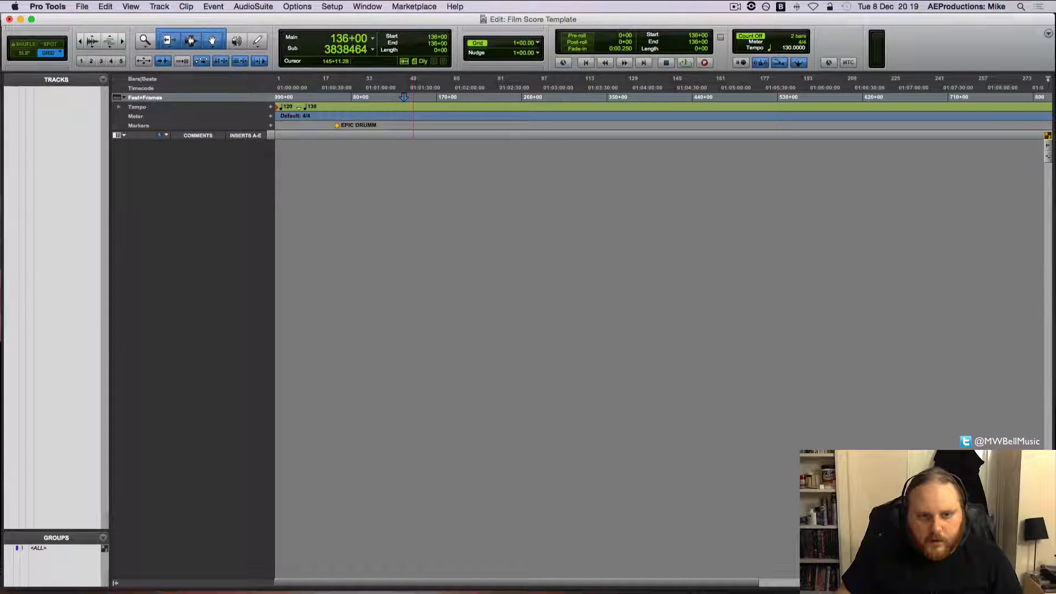
left_click(421, 97)
left_click(436, 97)
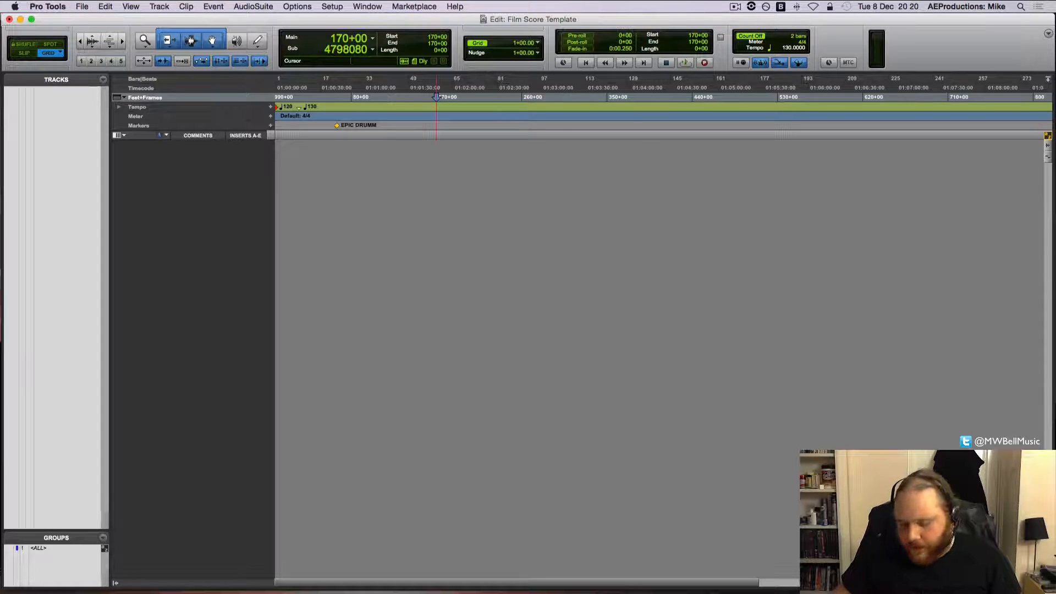
key("KP_Enter")
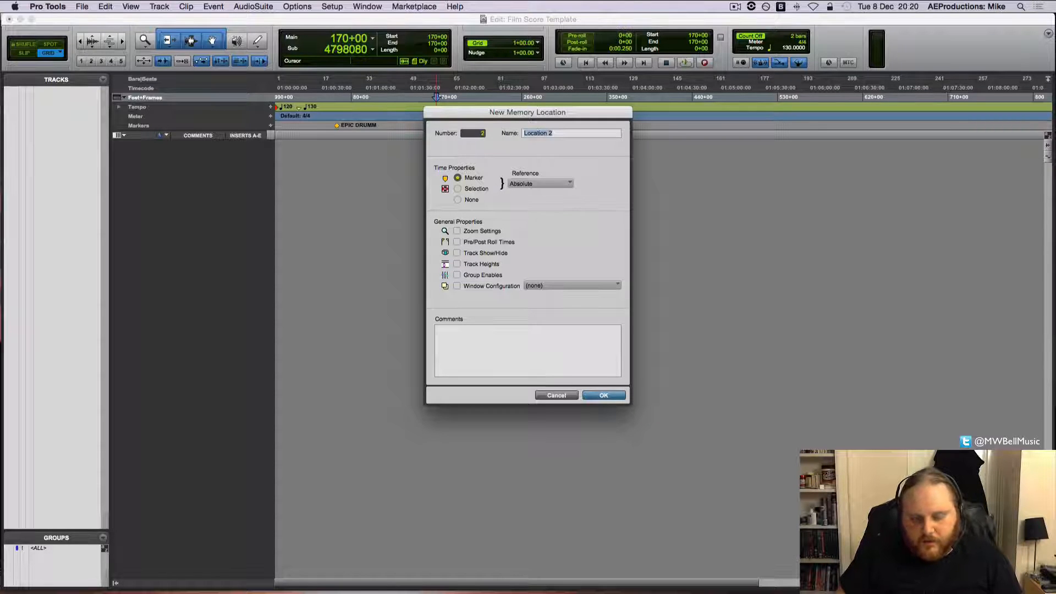
key("Escape")
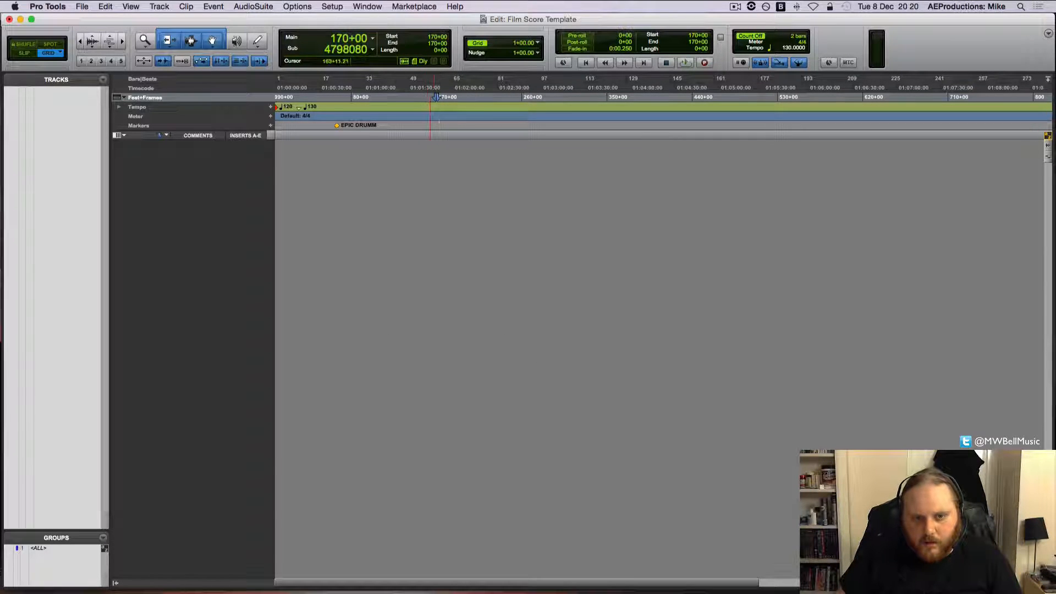
- Place the edit cursor at 80+00, view the Meter Change settings there and dismiss them without adding a change
left_click(434, 97)
key("t")
key("r")
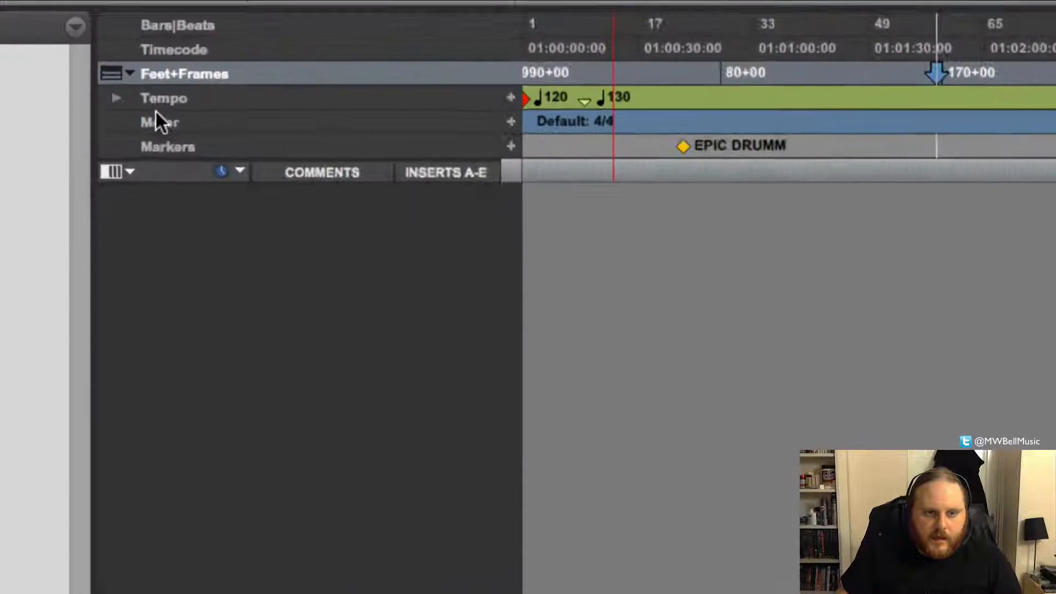
left_click(808, 120)
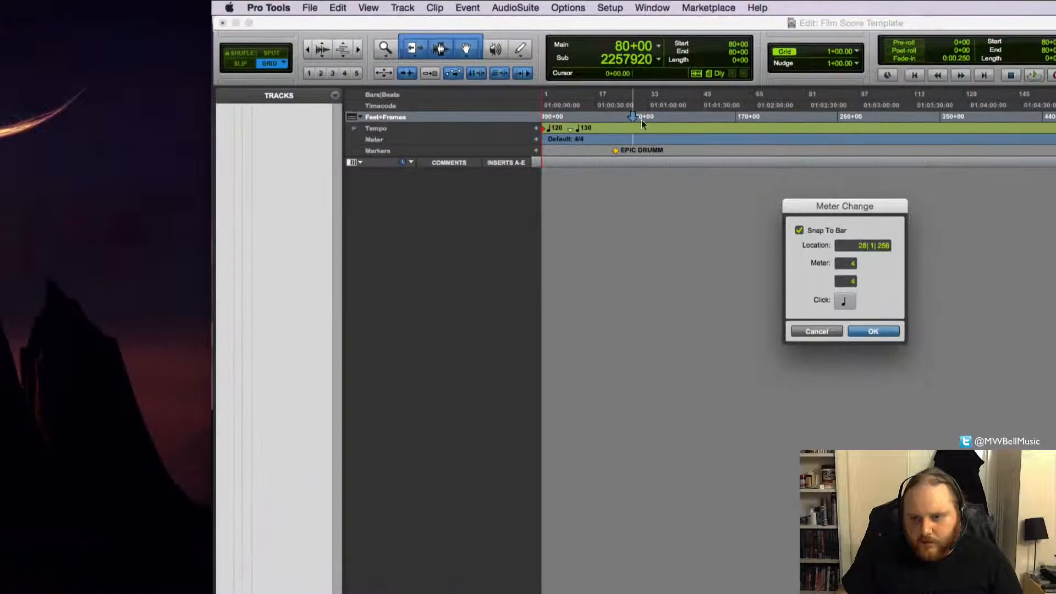
left_click_drag(828, 209, 526, 201)
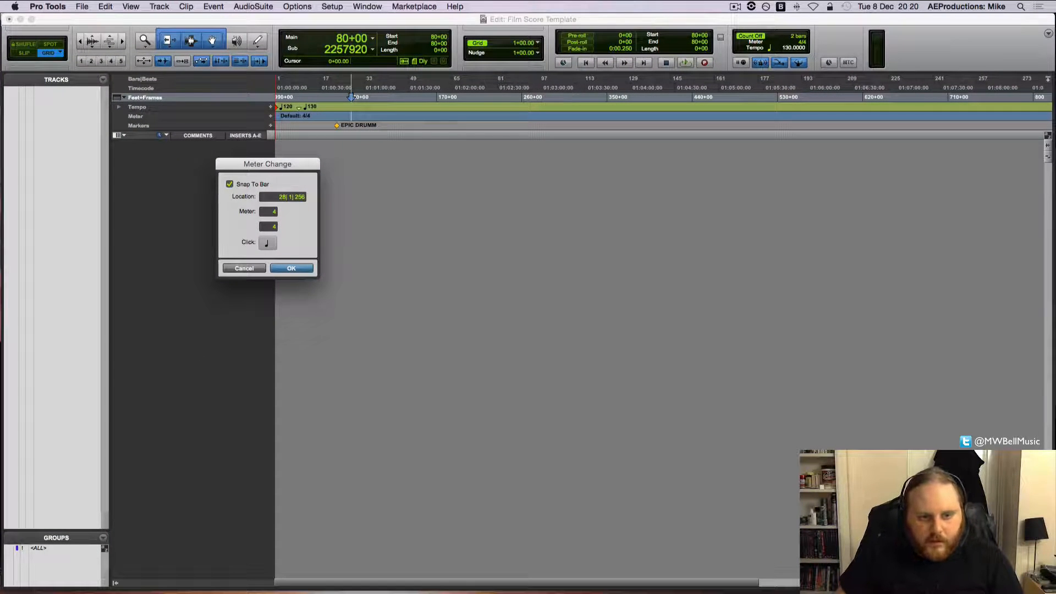
key("Escape")
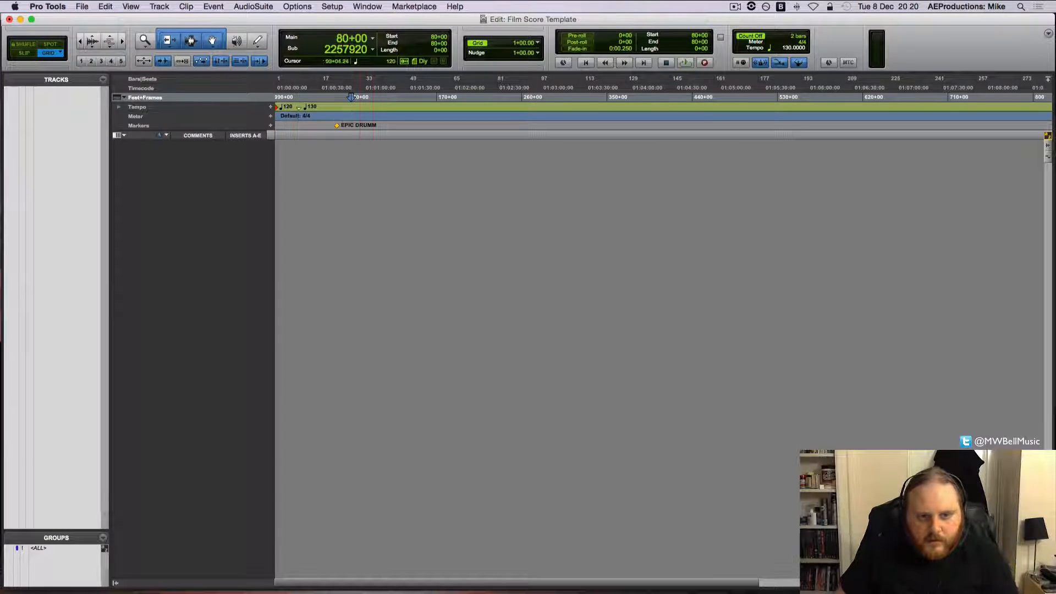
- With the edit cursor at 46+00, set the main counter to Bars|Beats and the sub counter to Min:Secs
left_click_drag(350, 97, 319, 98)
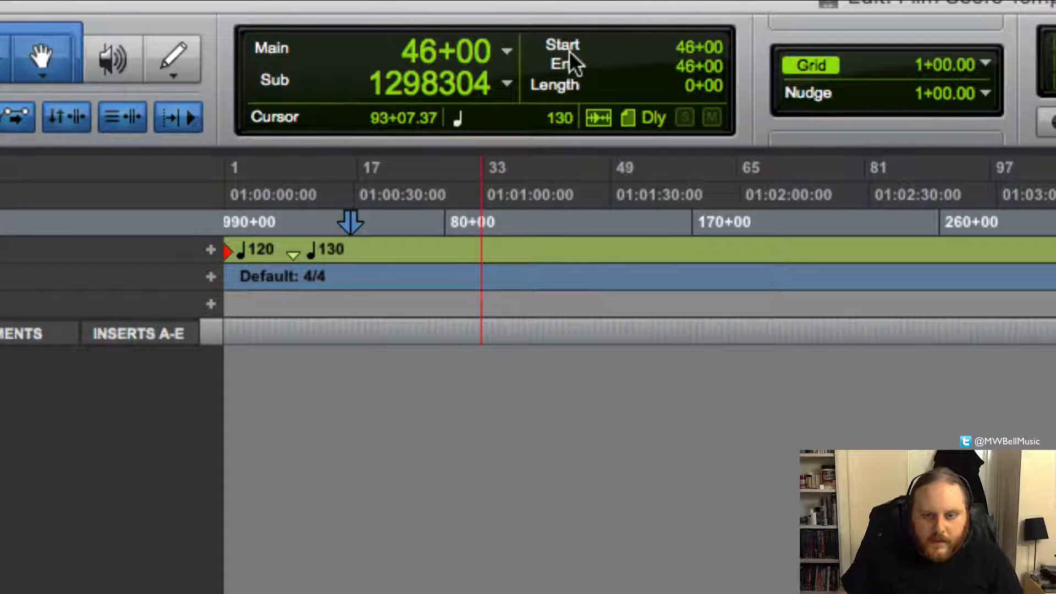
left_click(504, 50)
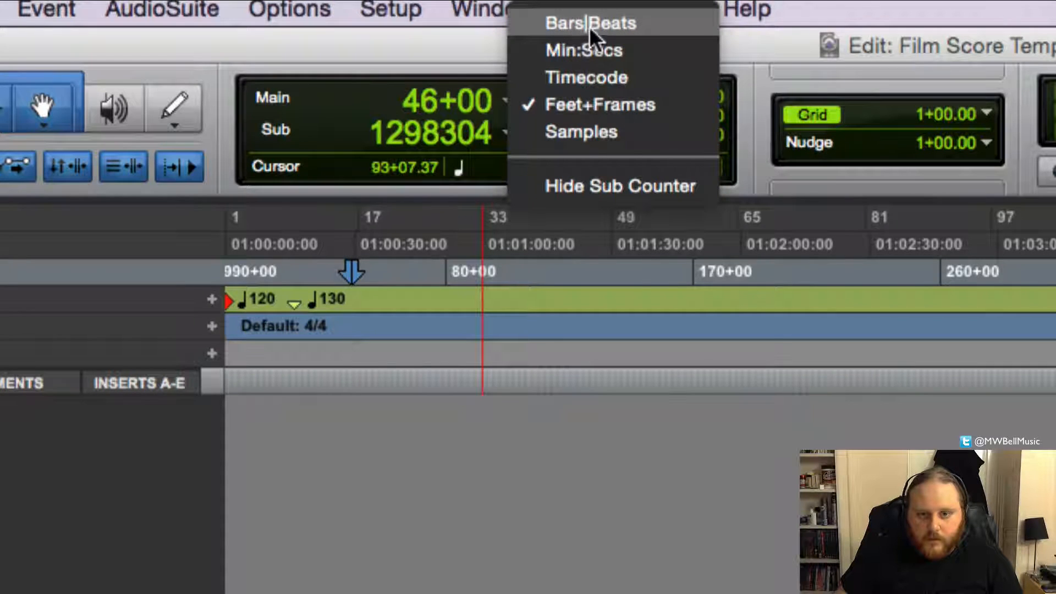
left_click(595, 28)
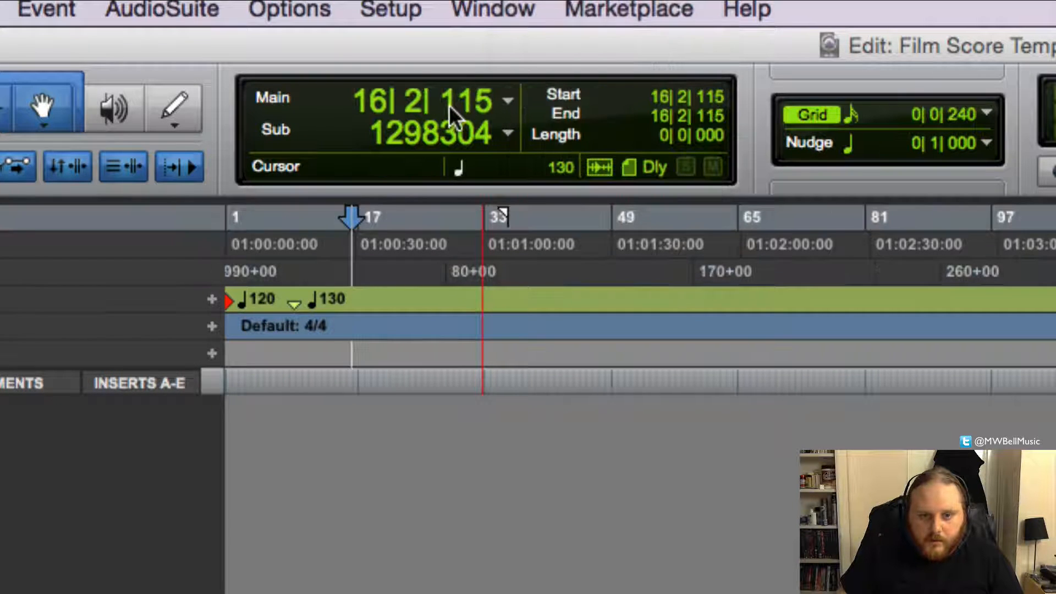
left_click(498, 131)
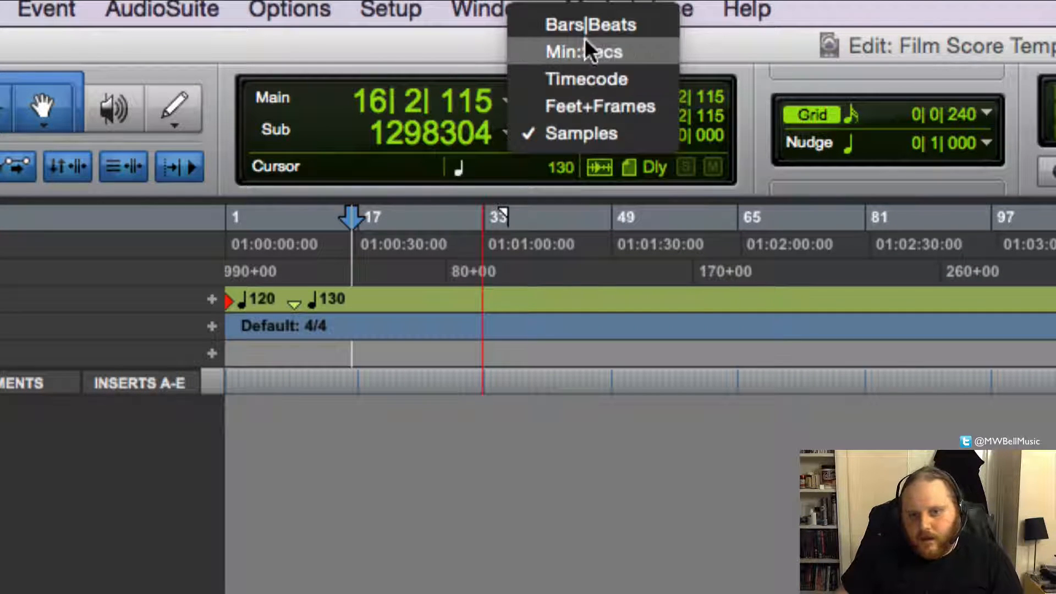
left_click(620, 60)
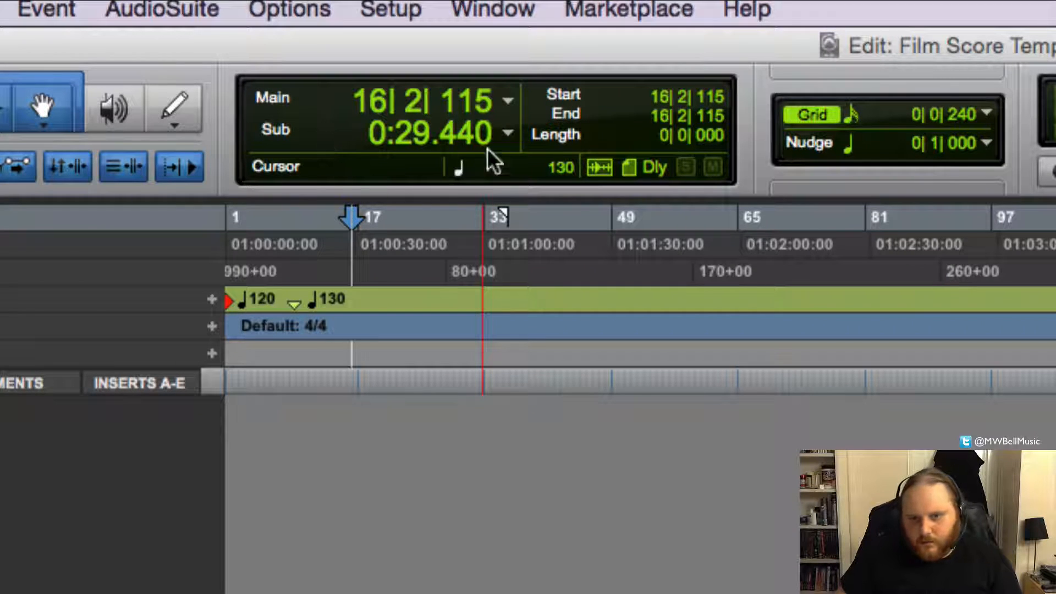
- Switch the main counter to Min:Secs and from there to Timecode
left_click(508, 101)
key("Escape")
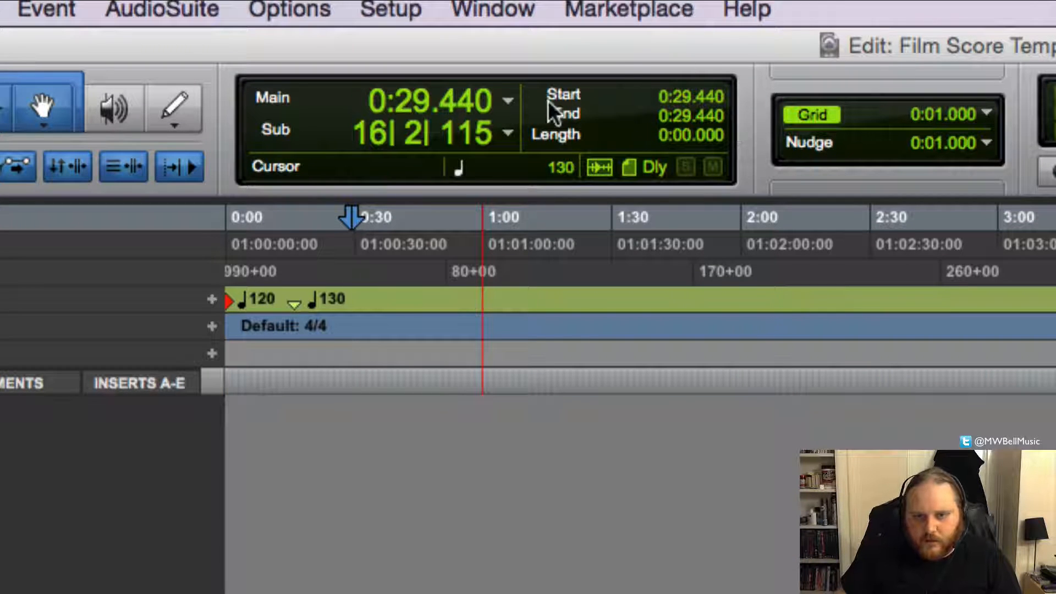
left_click(506, 99)
left_click(541, 126)
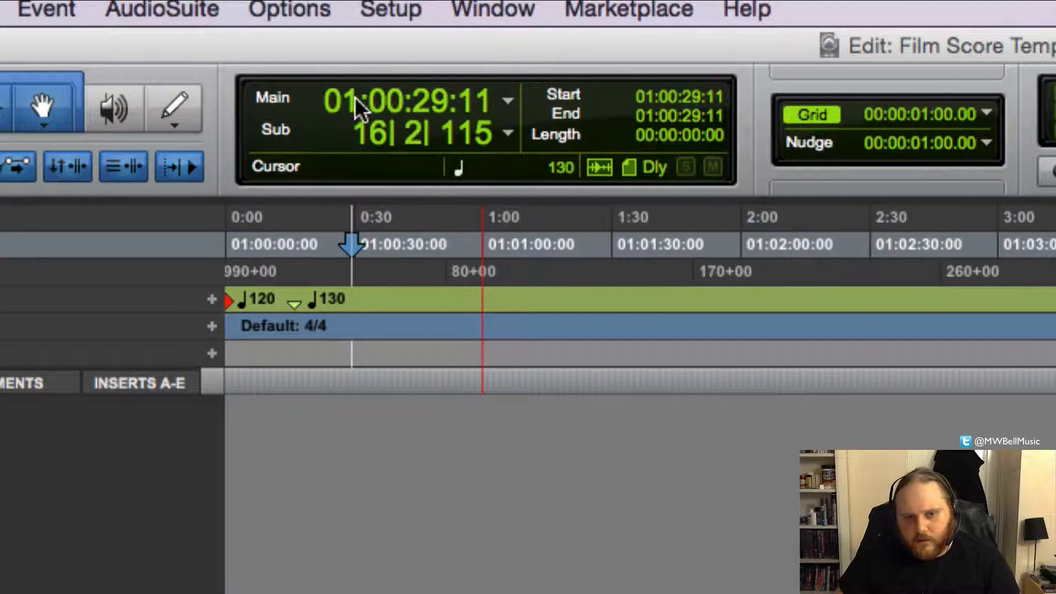
- Set the edit selection to start at 01:04:00:00 and end at 01:04:50:00
left_click(653, 95)
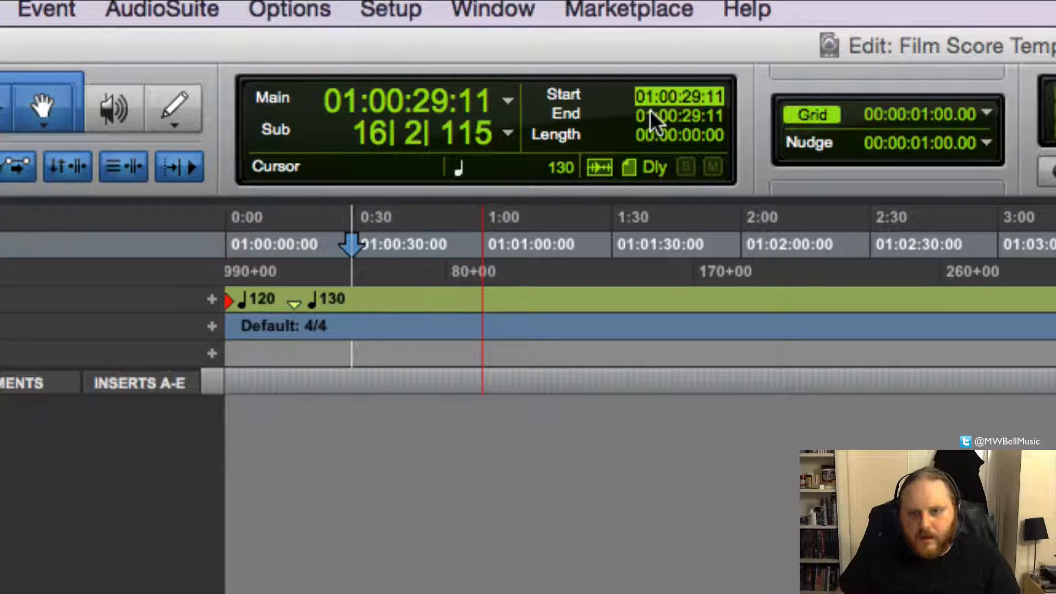
left_click(668, 98)
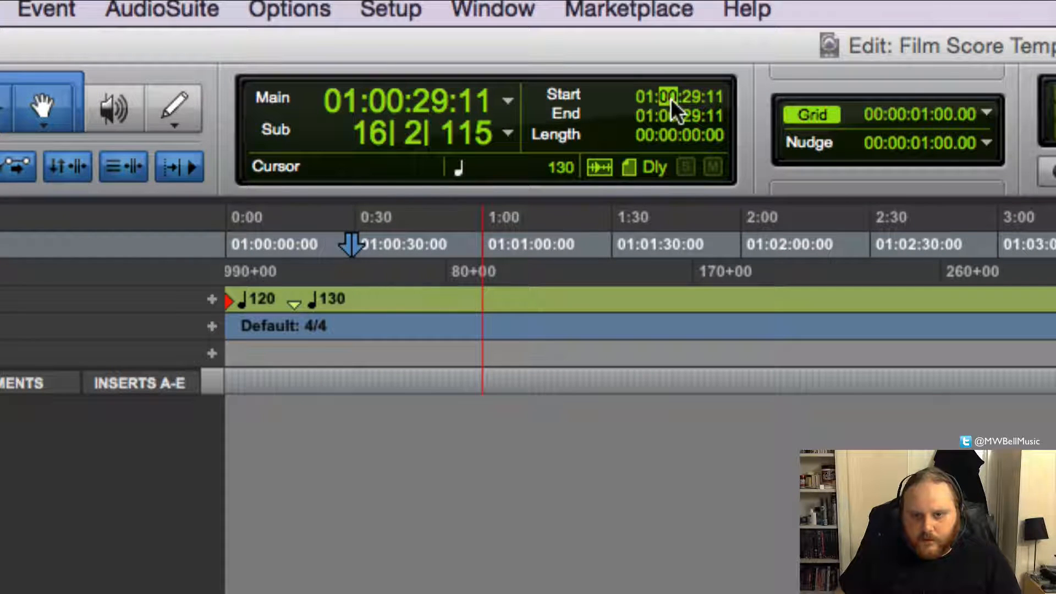
type("4:0")
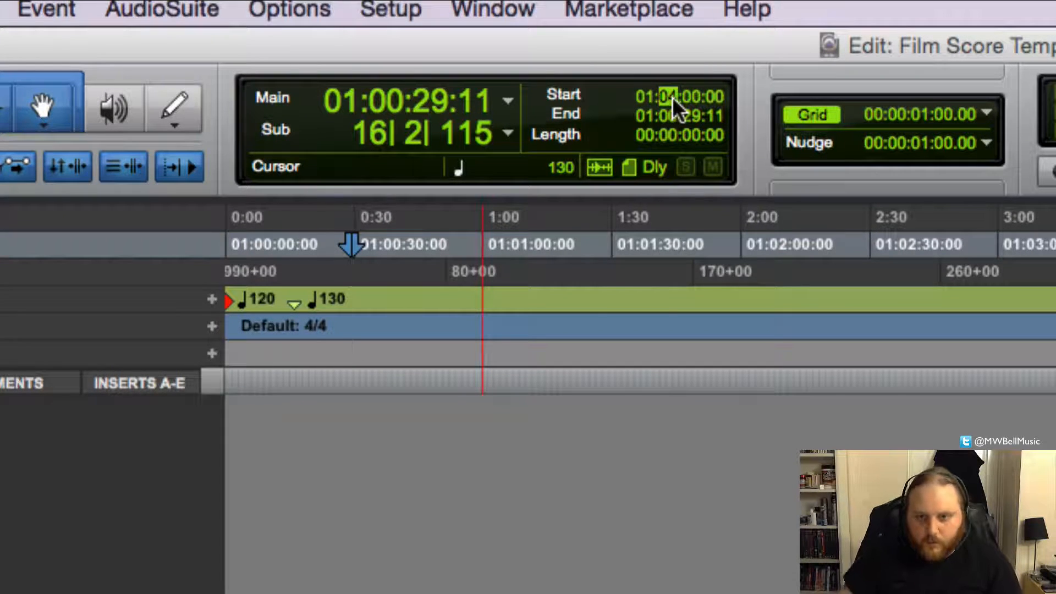
left_click(685, 97)
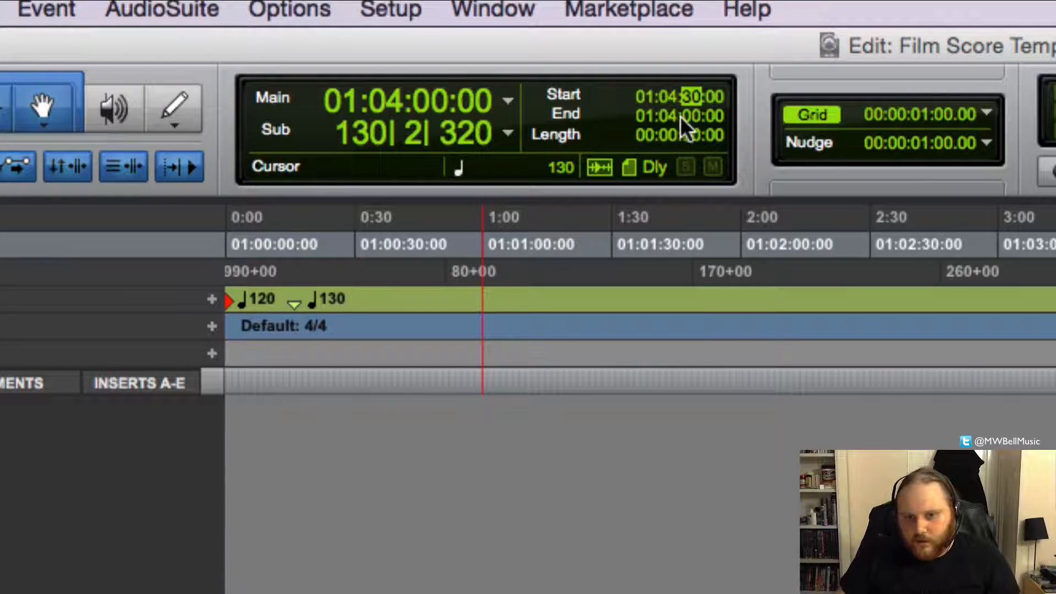
left_click(685, 117)
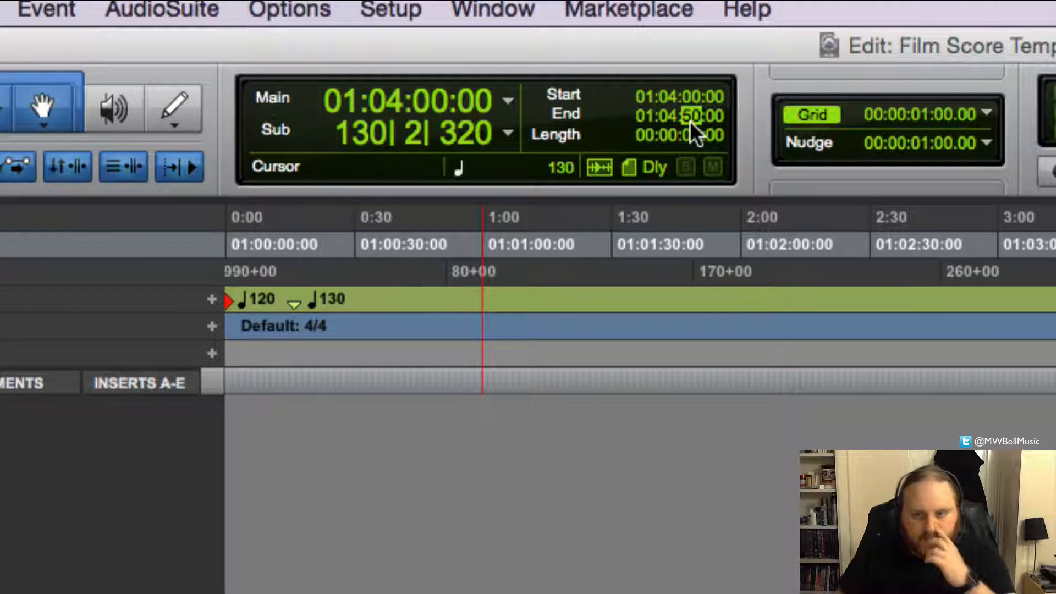
key("Return")
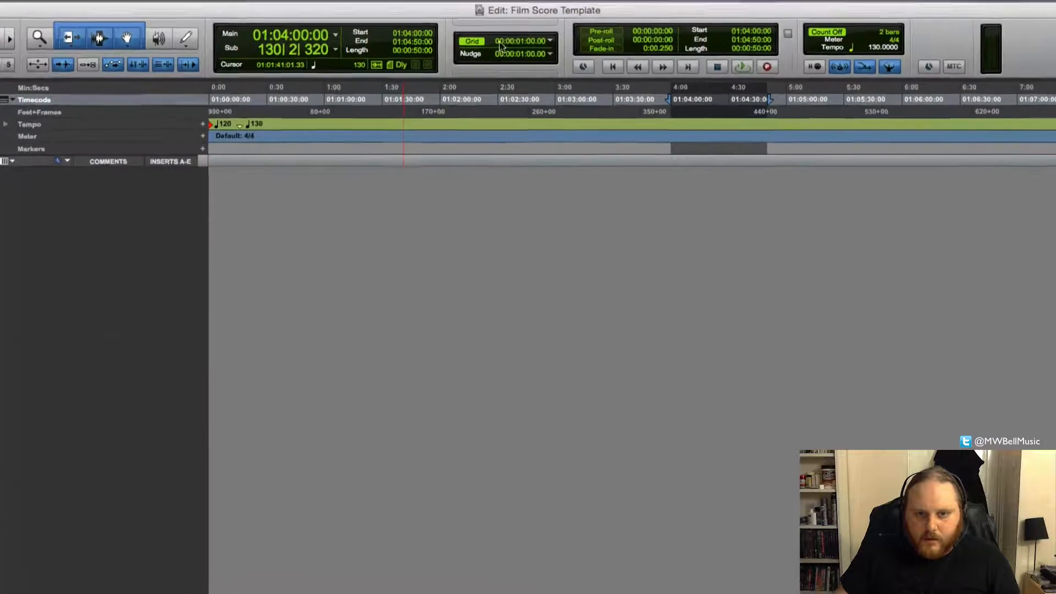
- View the grid value options, dismiss them unchanged, and set the main counter to Bars|Beats
left_click(551, 40)
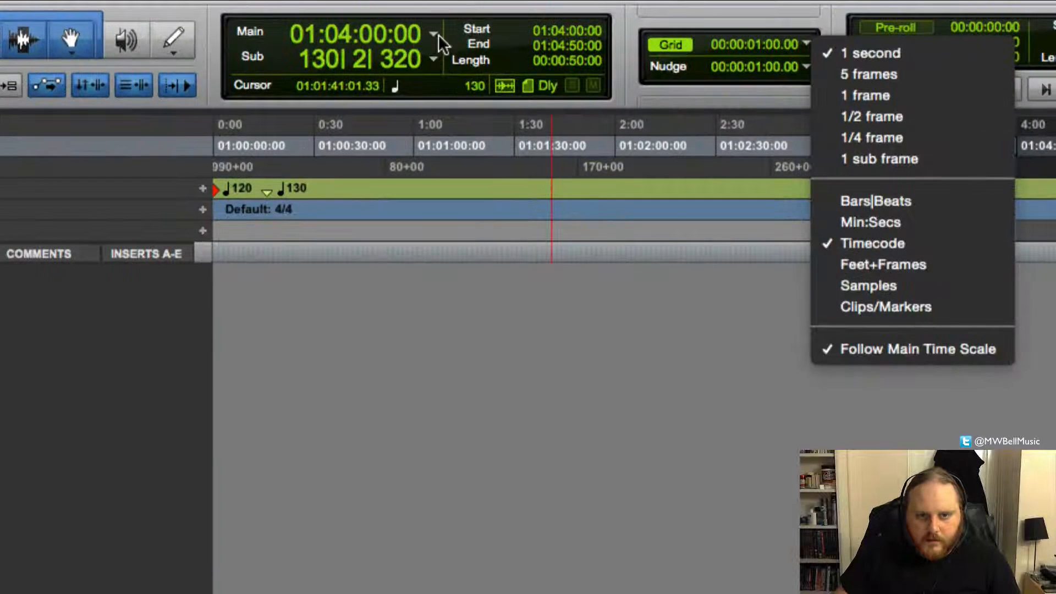
left_click(373, 38)
left_click(373, 38)
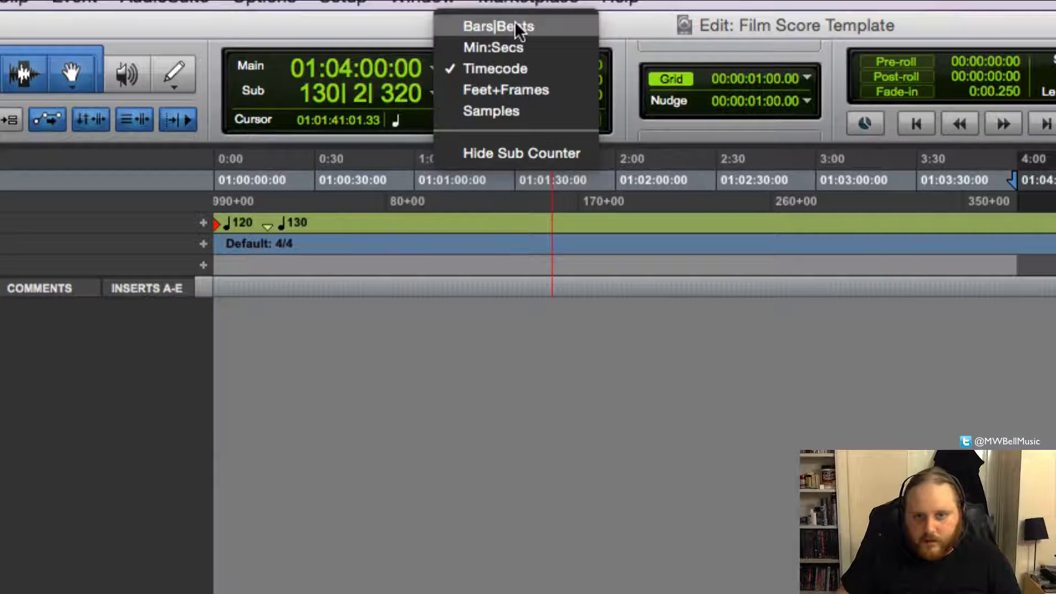
left_click(510, 34)
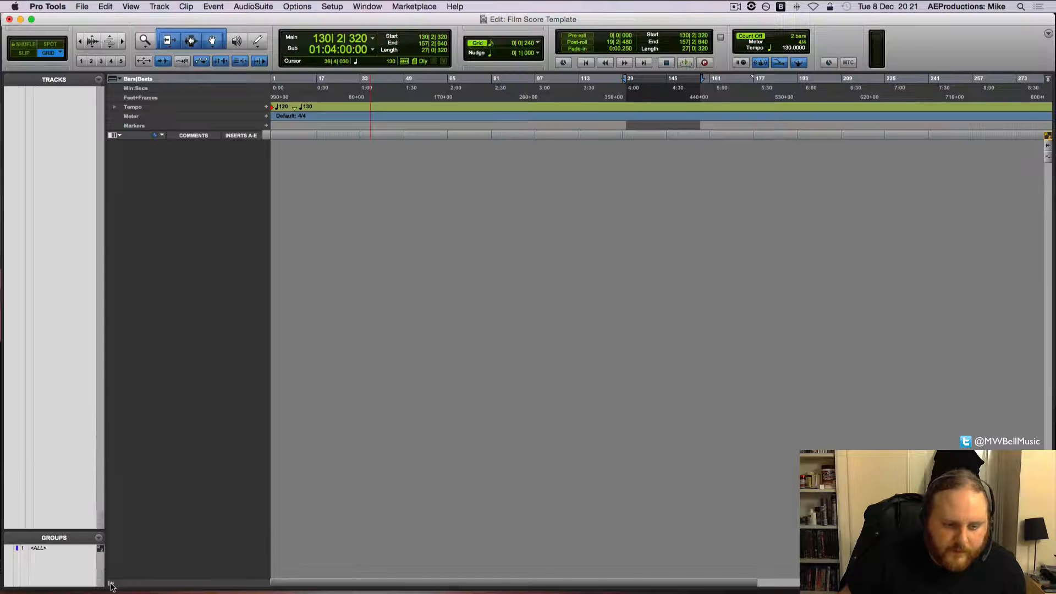
- Hide the Edit window's track and group lists and switch to the Mix window
left_click(111, 585)
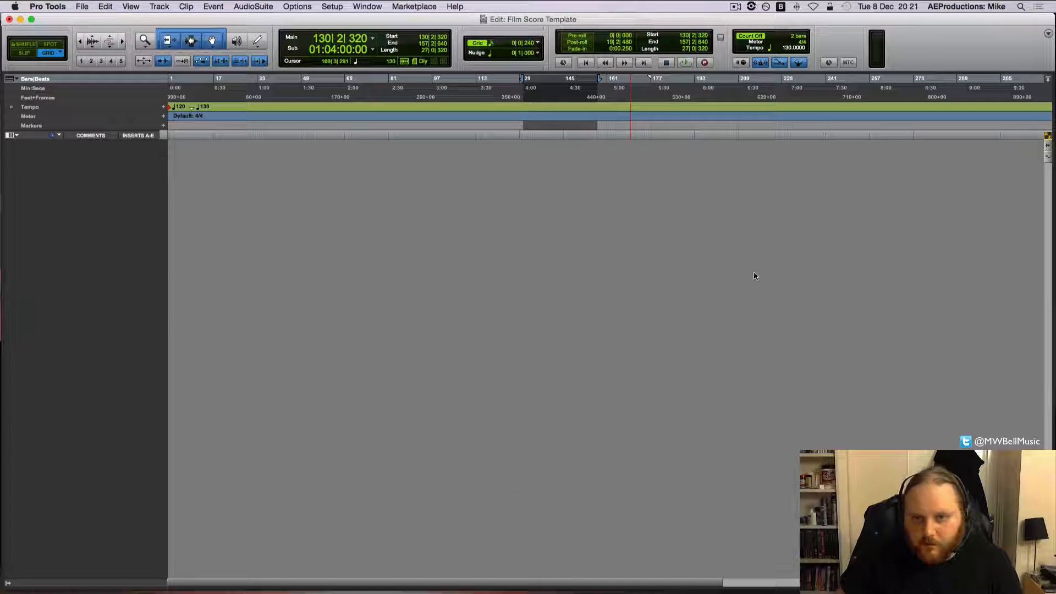
key("super+equal")
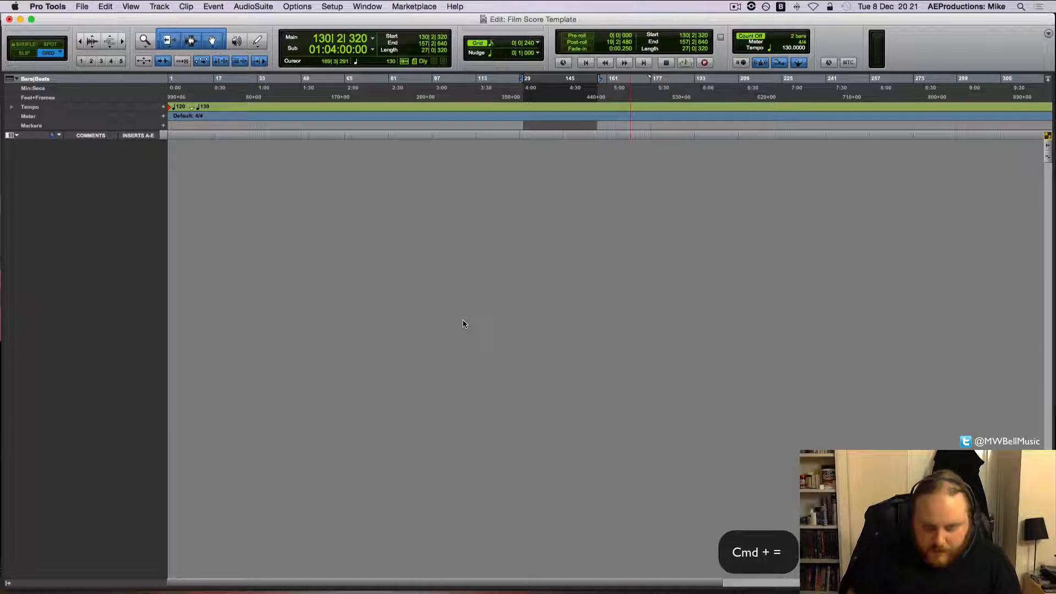
key("super+equal")
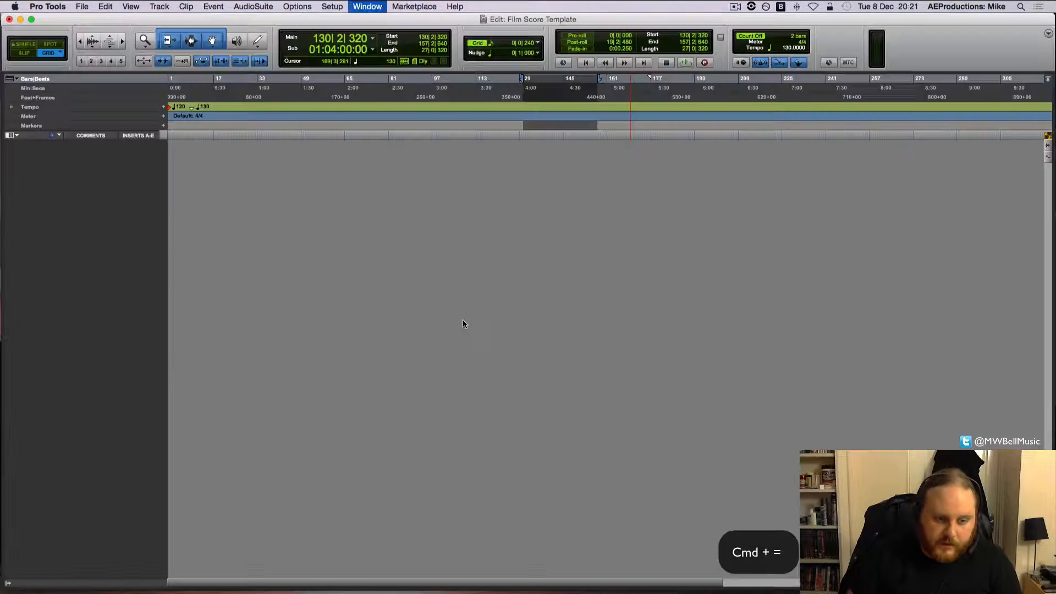
key("super+equal")
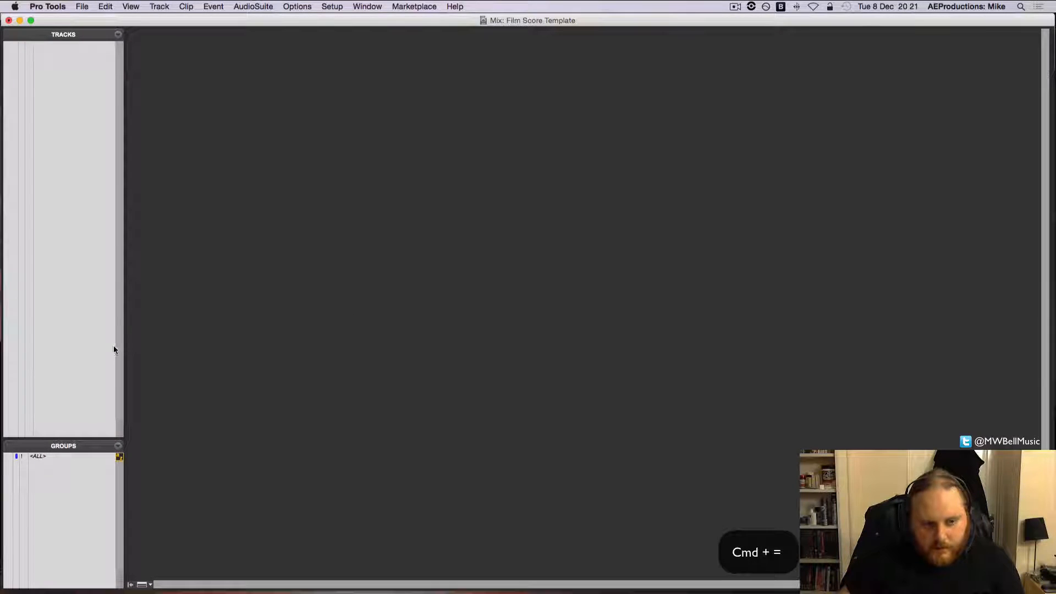
- Narrow the Mix window's track and group lists slightly, hide and reshow them, and return to the Edit window
left_click_drag(123, 347, 116, 351)
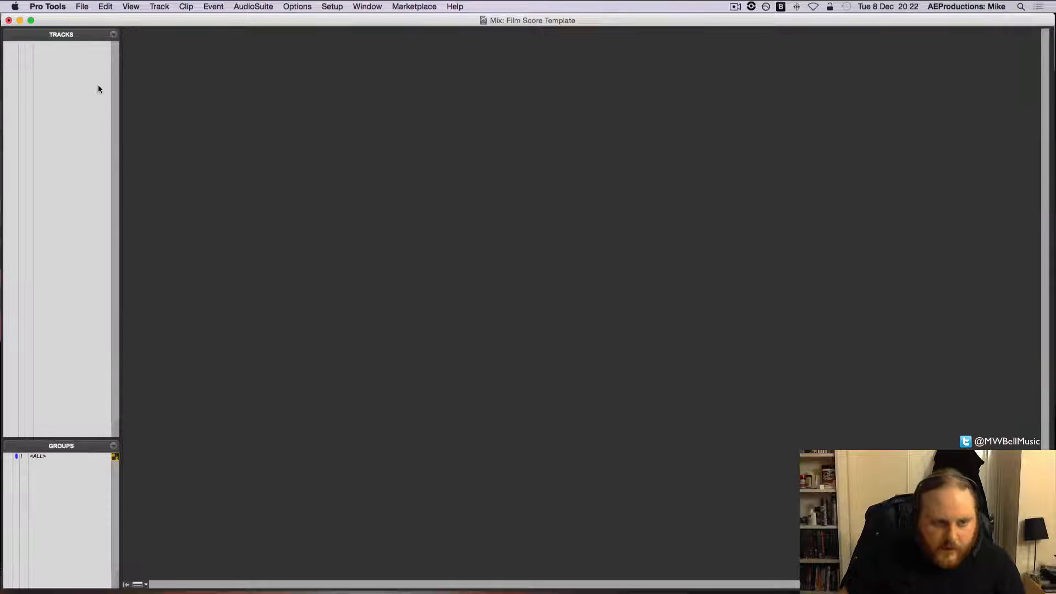
left_click(125, 586)
left_click(7, 586)
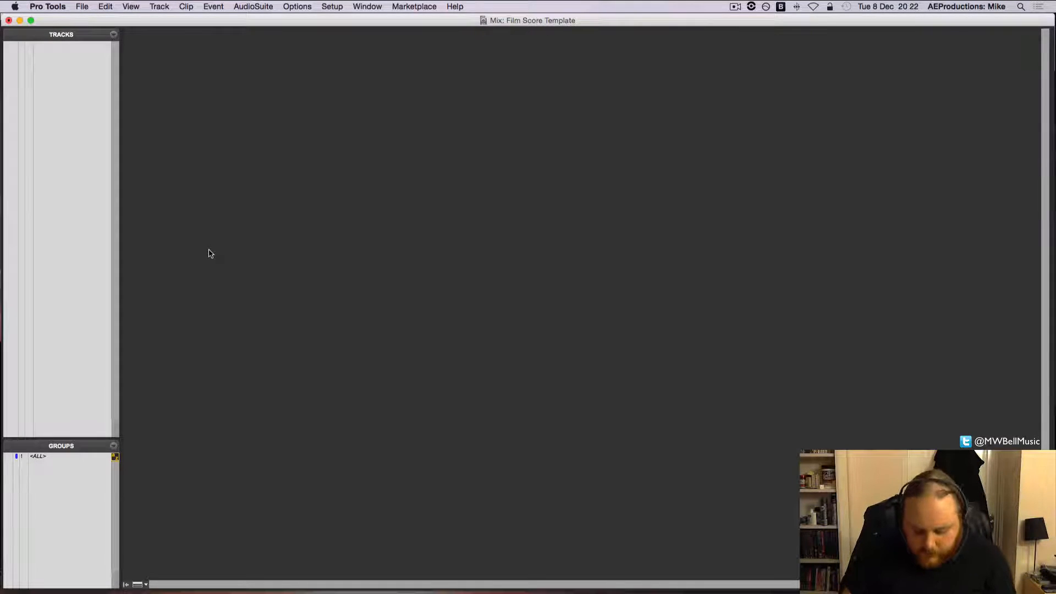
key("super+equal")
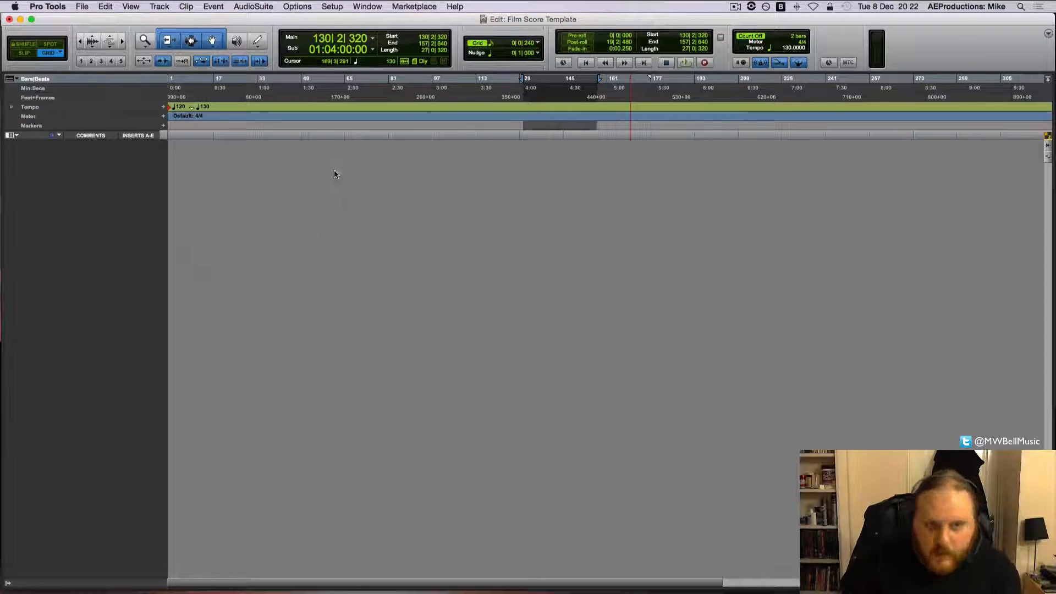
- Show and rehide the Edit window's track and group lists, and place the edit cursor at 131|3|240
left_click(7, 584)
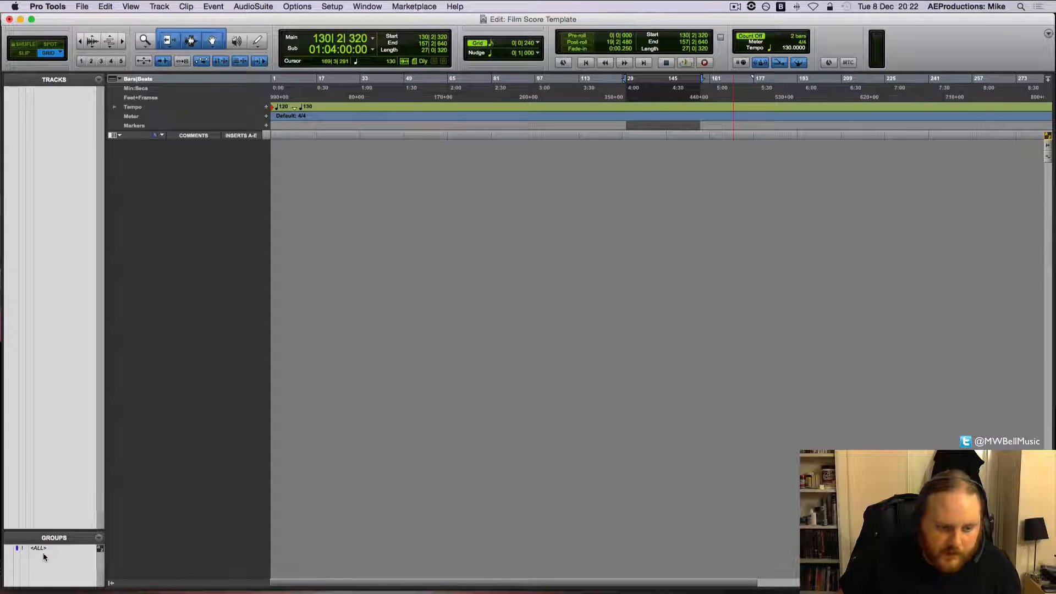
left_click(110, 585)
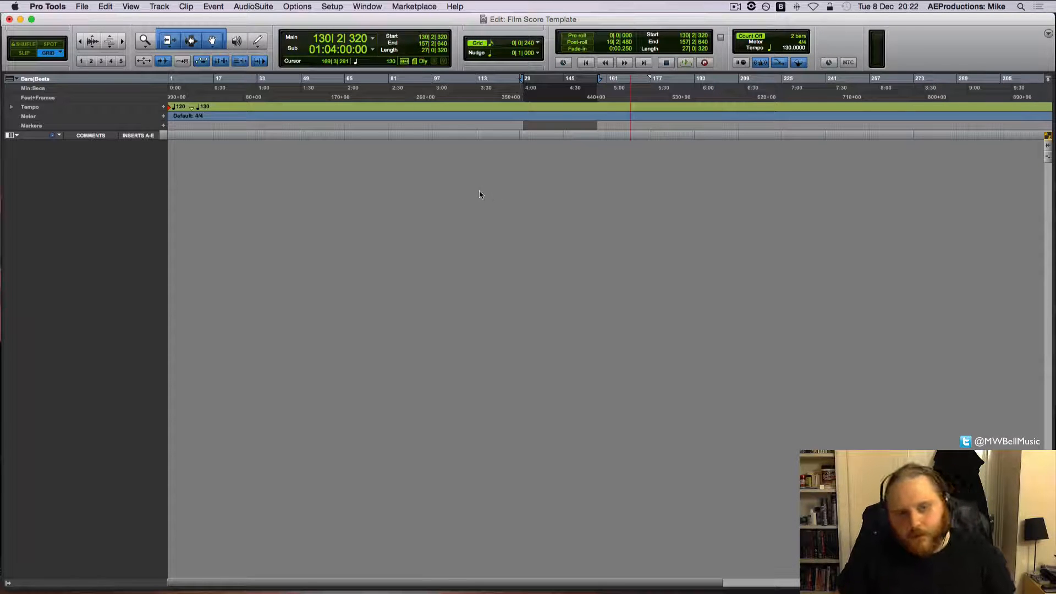
left_click(530, 135)
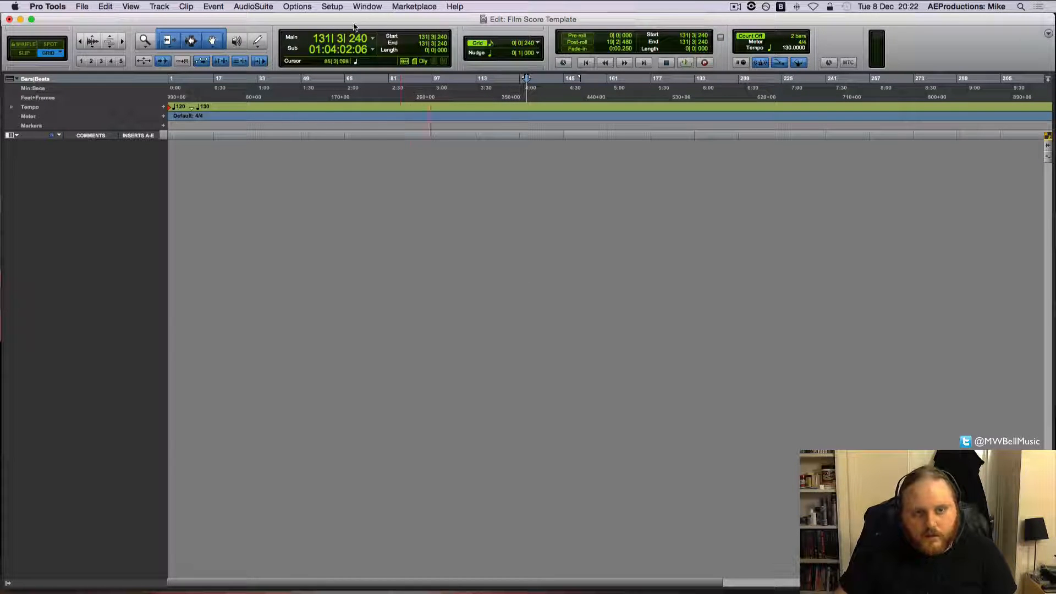
- Open the bus list in I/O Setup and examine the named stem busses from PIANOS to WINDS
left_click(329, 7)
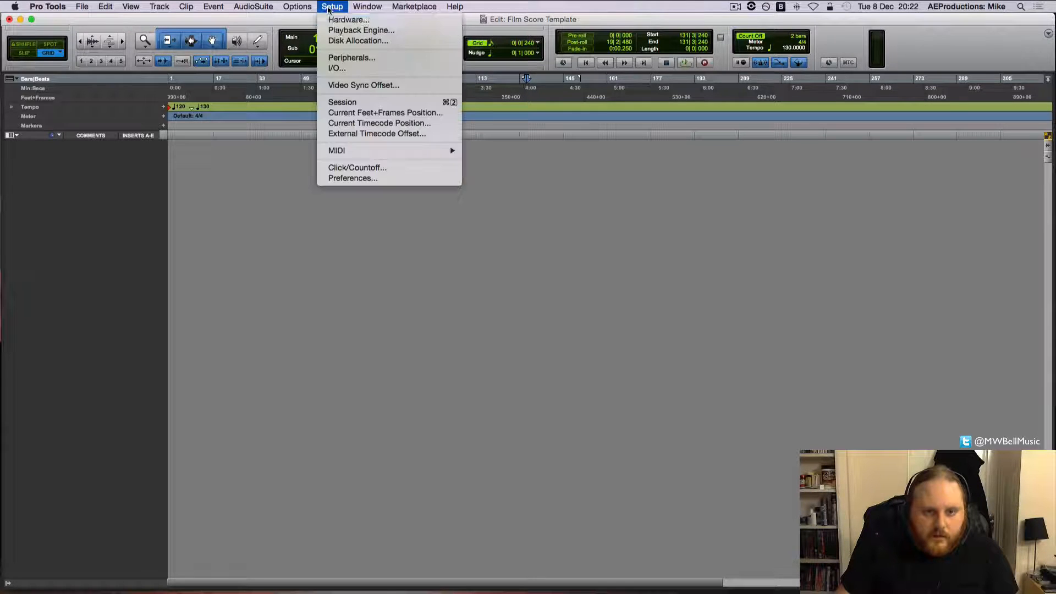
left_click(346, 72)
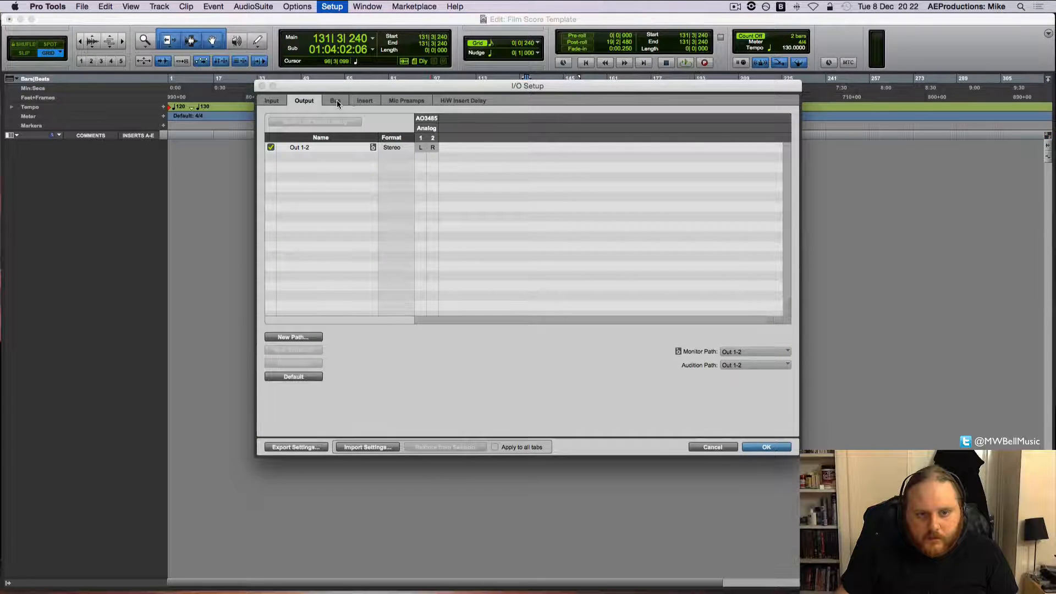
left_click(336, 101)
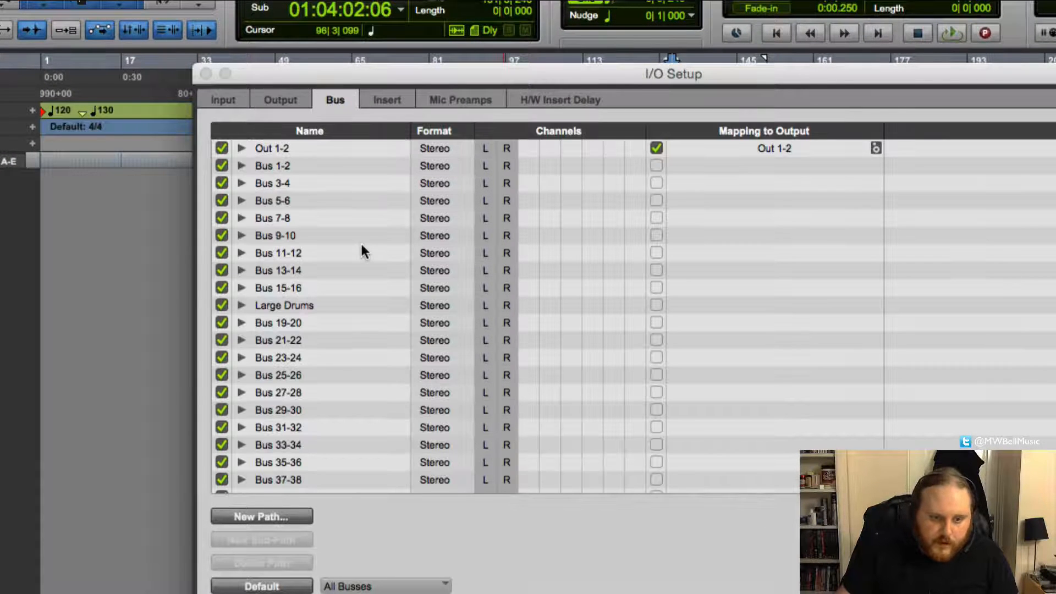
scroll(332, 292, "down", 15)
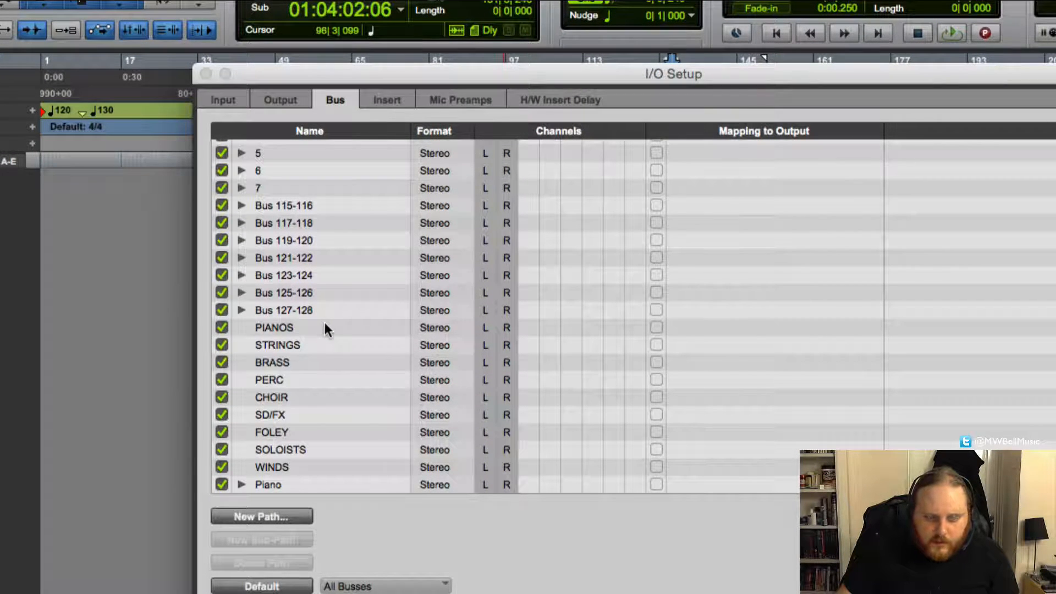
scroll(303, 329, "up", 1)
scroll(303, 329, "down", 1)
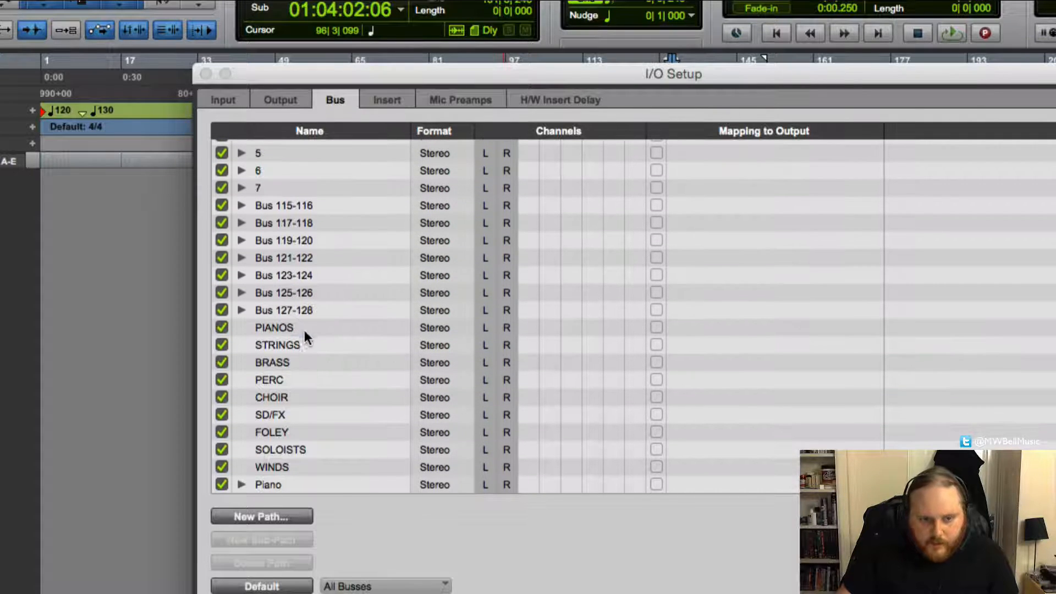
left_click_drag(305, 330, 299, 462)
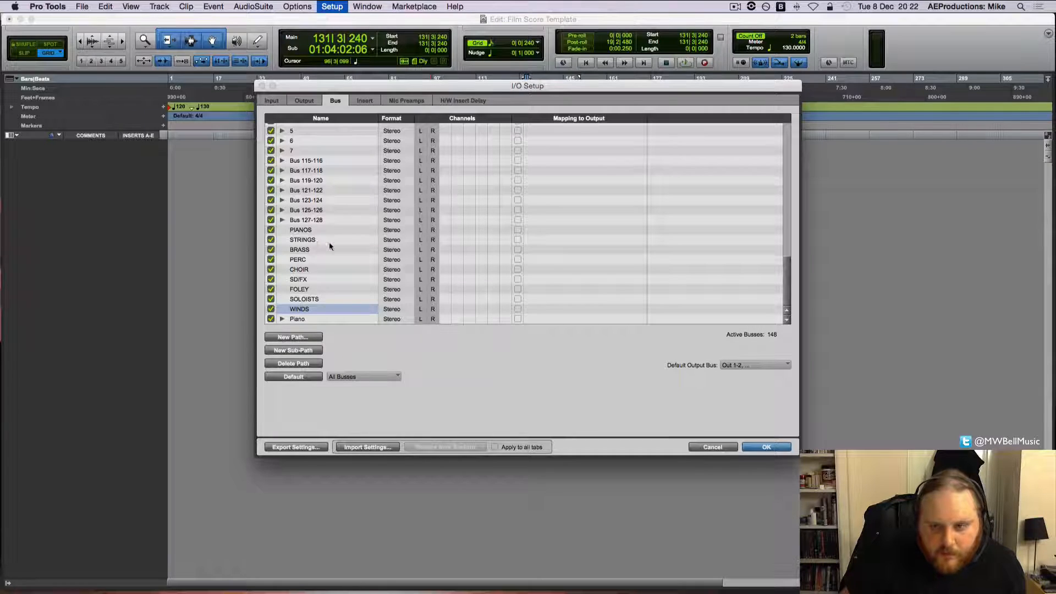
- Look through the remaining busses up to Large Drums and cancel I/O Setup without making changes
scroll(321, 258, "up", 5)
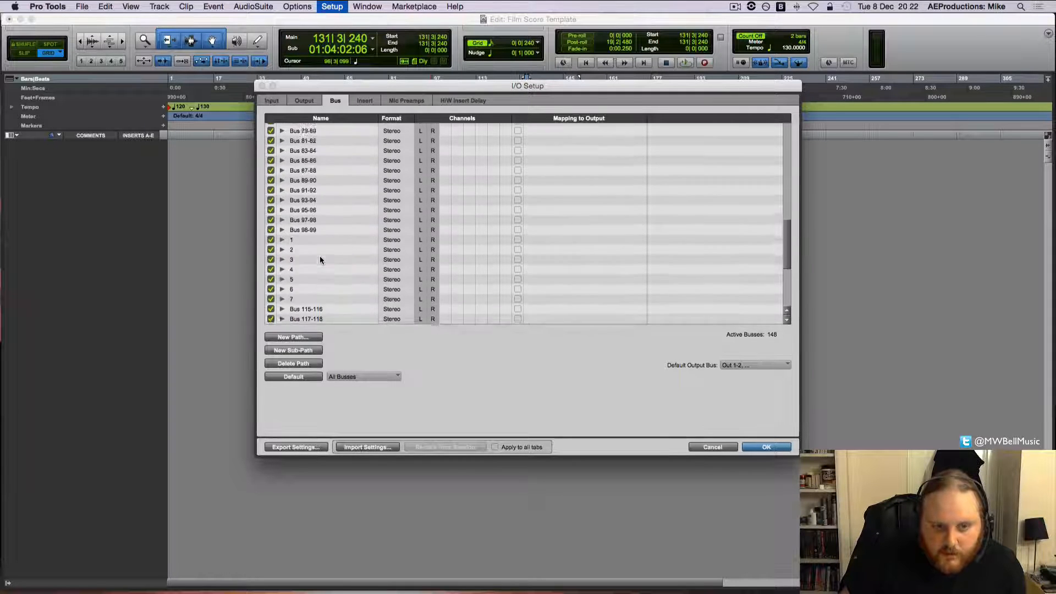
scroll(319, 255, "down", 5)
scroll(316, 249, "up", 15)
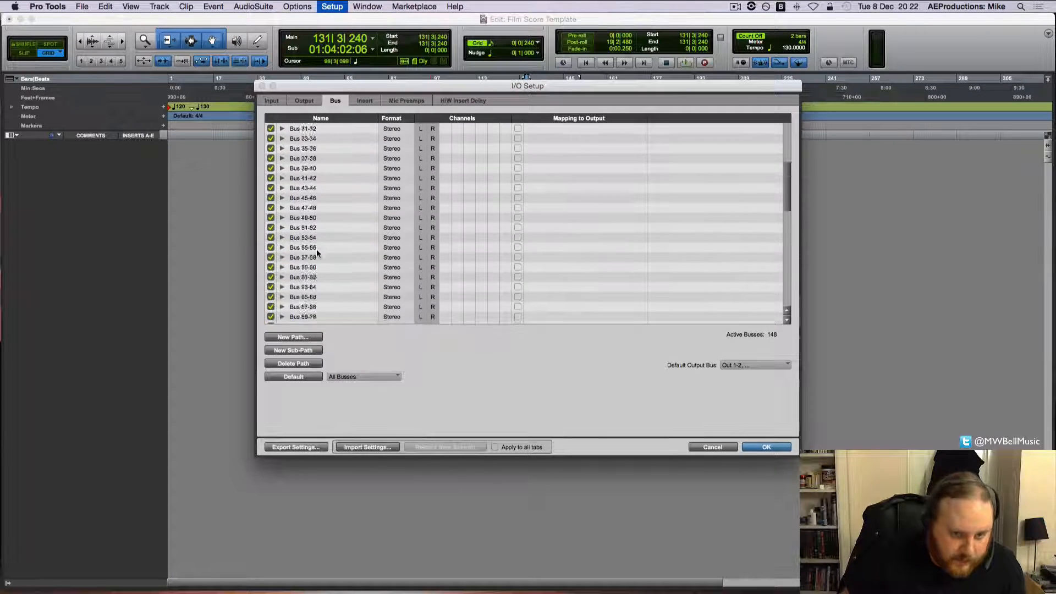
left_click(323, 217)
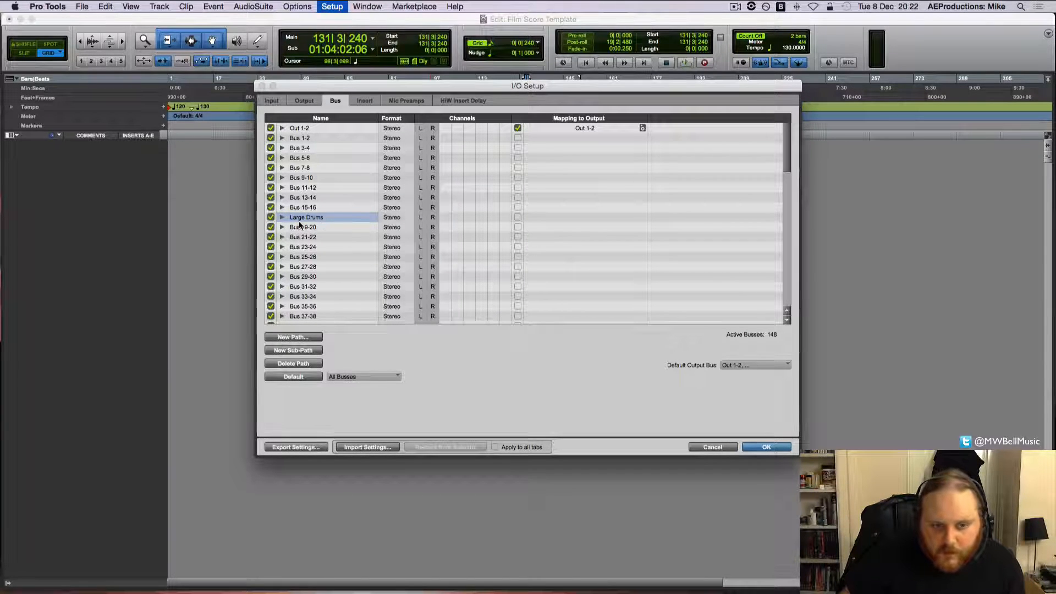
left_click(713, 446)
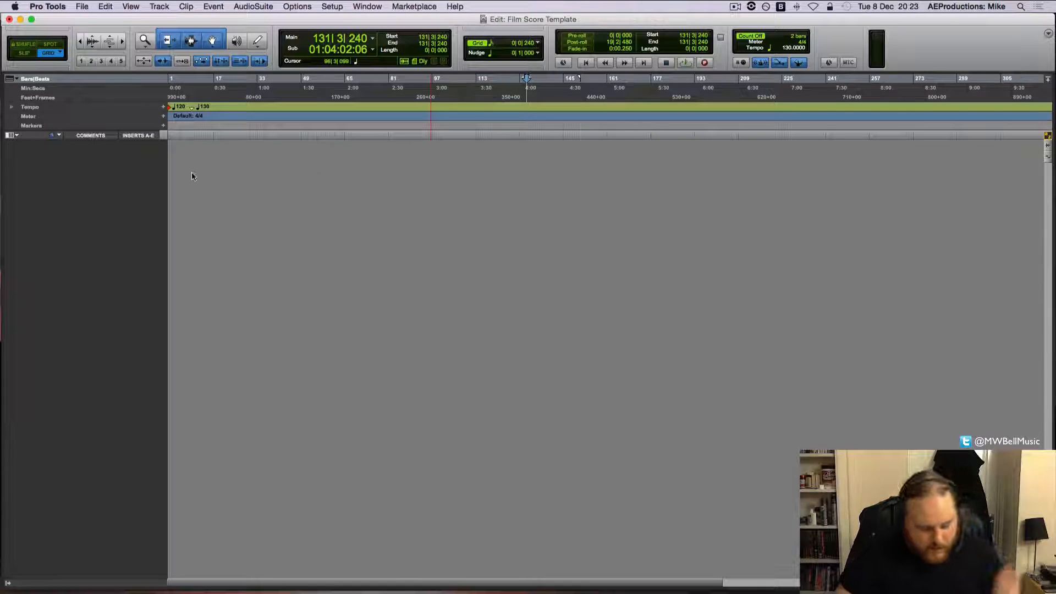
- Set up the creation of 15 new stereo instrument tracks with the Ticks timebase
key("super+shift+n")
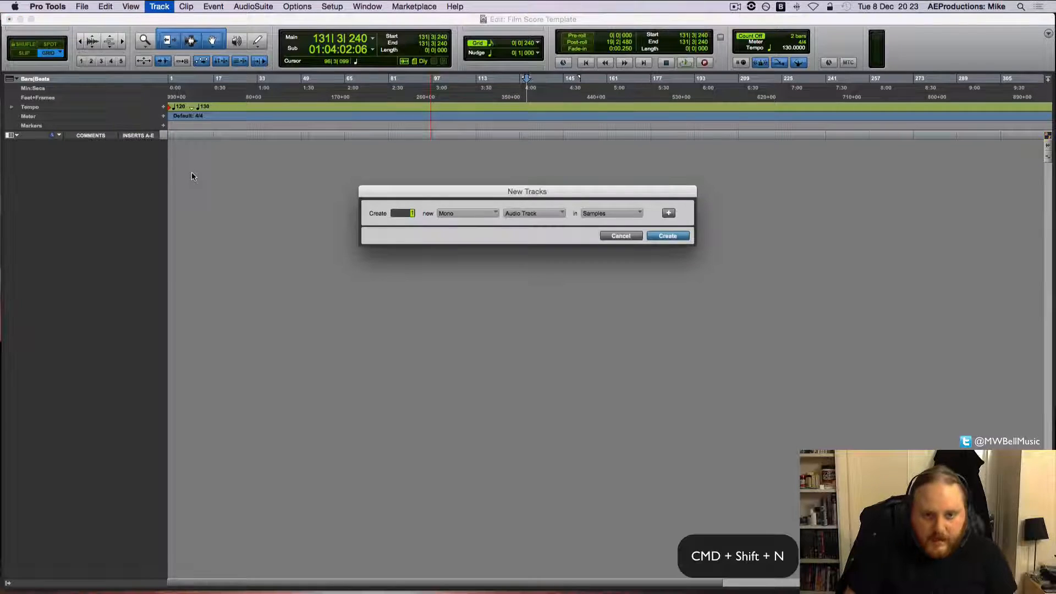
left_click(445, 219)
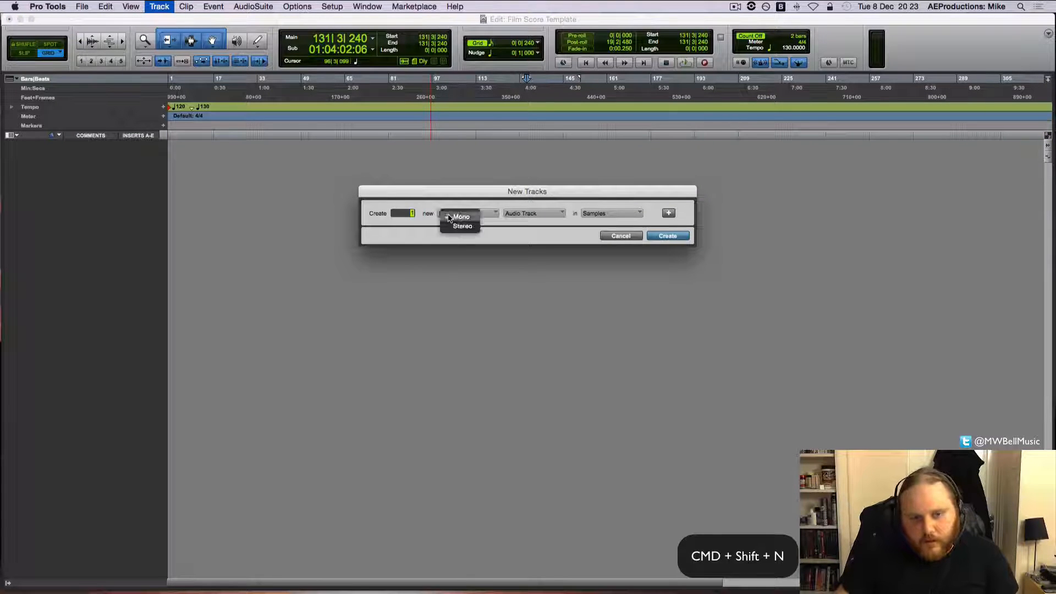
left_click(455, 224)
left_click(519, 214)
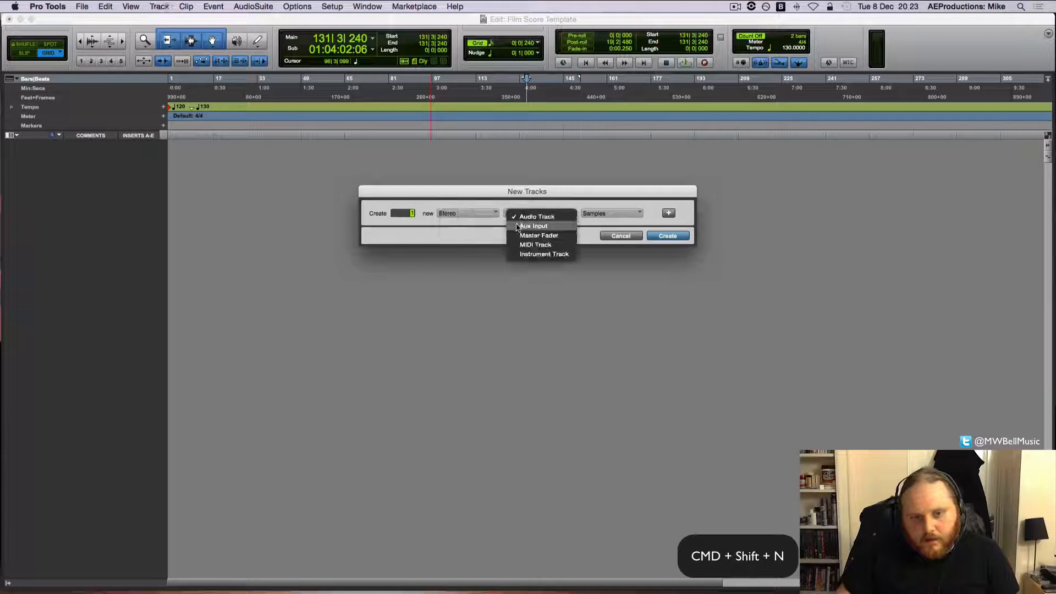
left_click(543, 254)
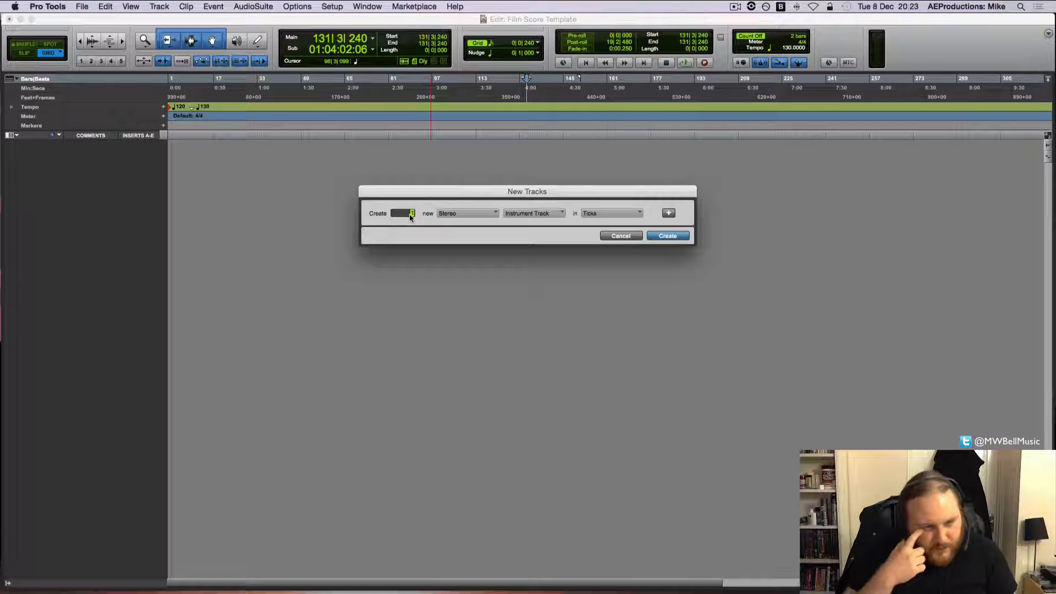
type("16")
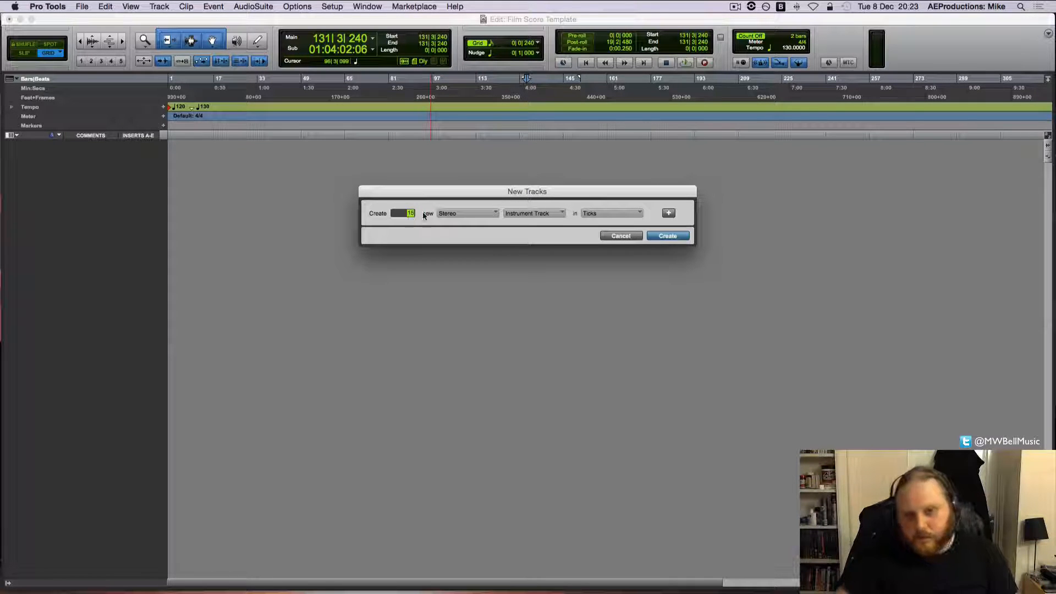
- Add a second batch of 60 MIDI tracks and create both batches
left_click(668, 213)
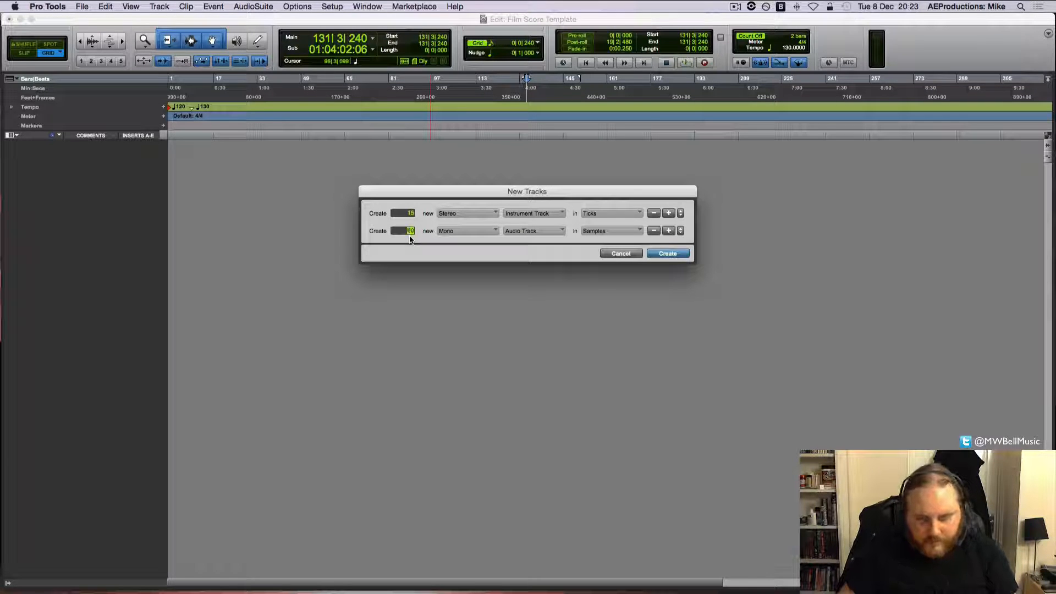
left_click(463, 244)
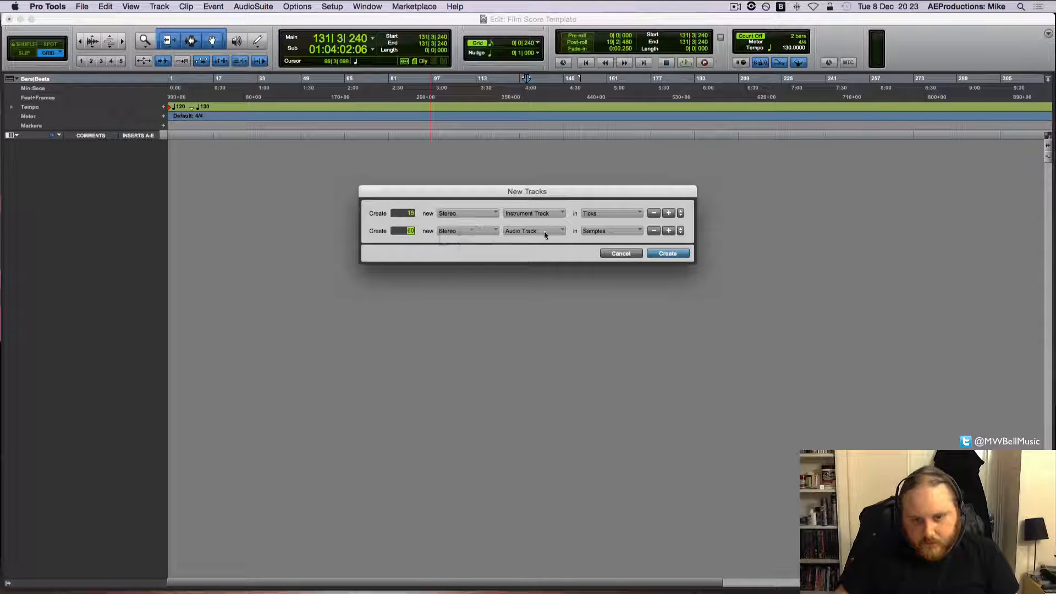
left_click(544, 230)
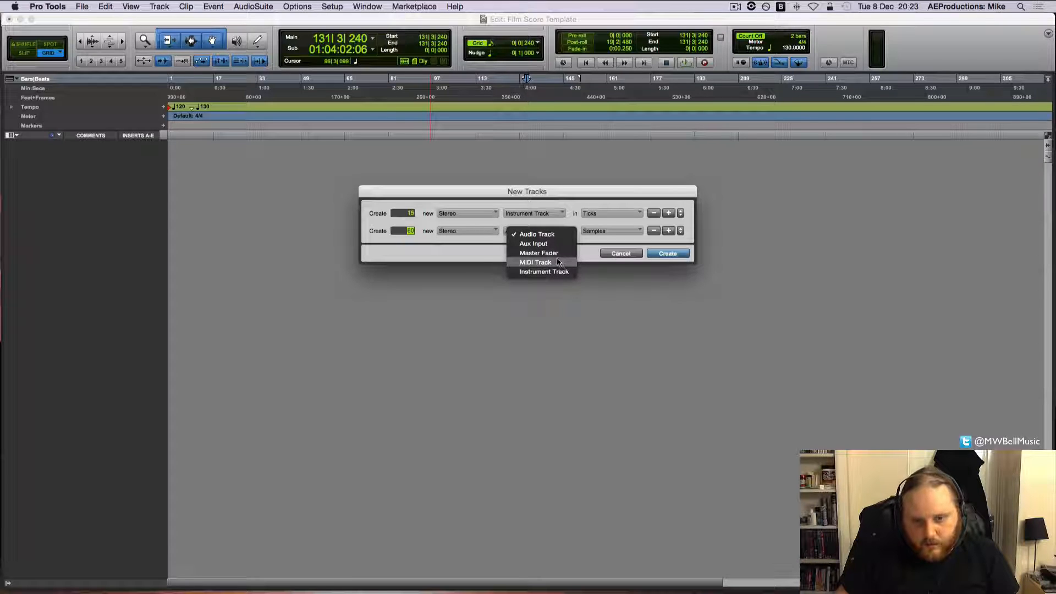
left_click(559, 263)
left_click(670, 254)
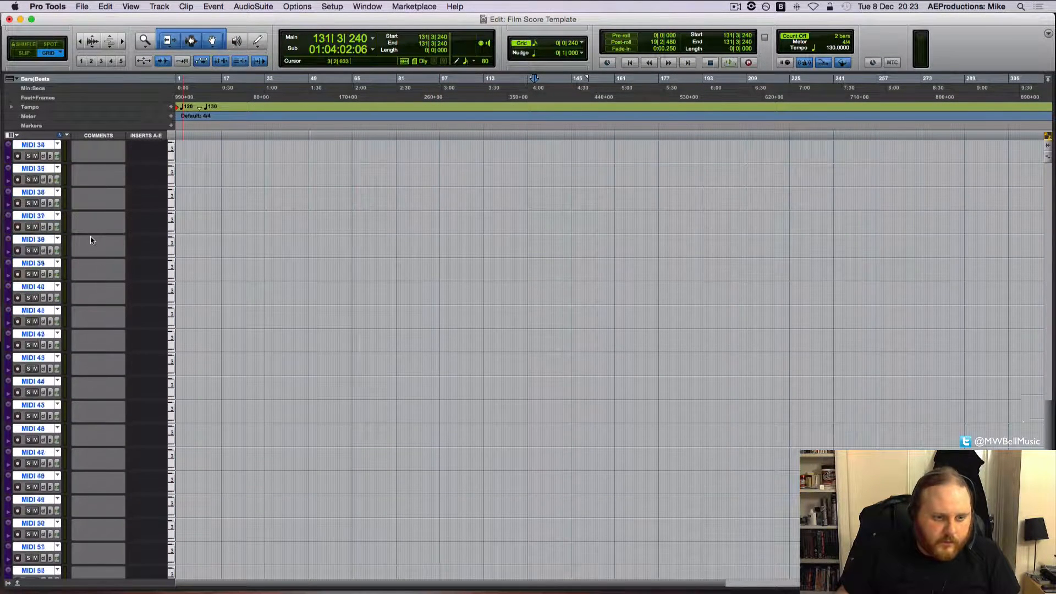
- Deselect all the new tracks in the Edit window's track area
scroll(77, 253, "down", 15)
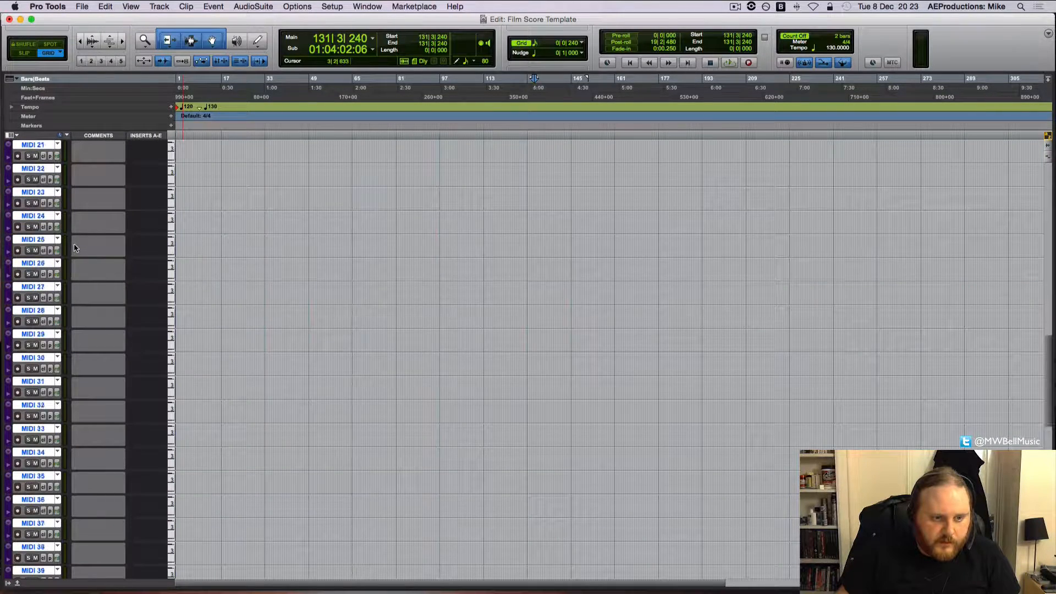
scroll(85, 270, "down", 5)
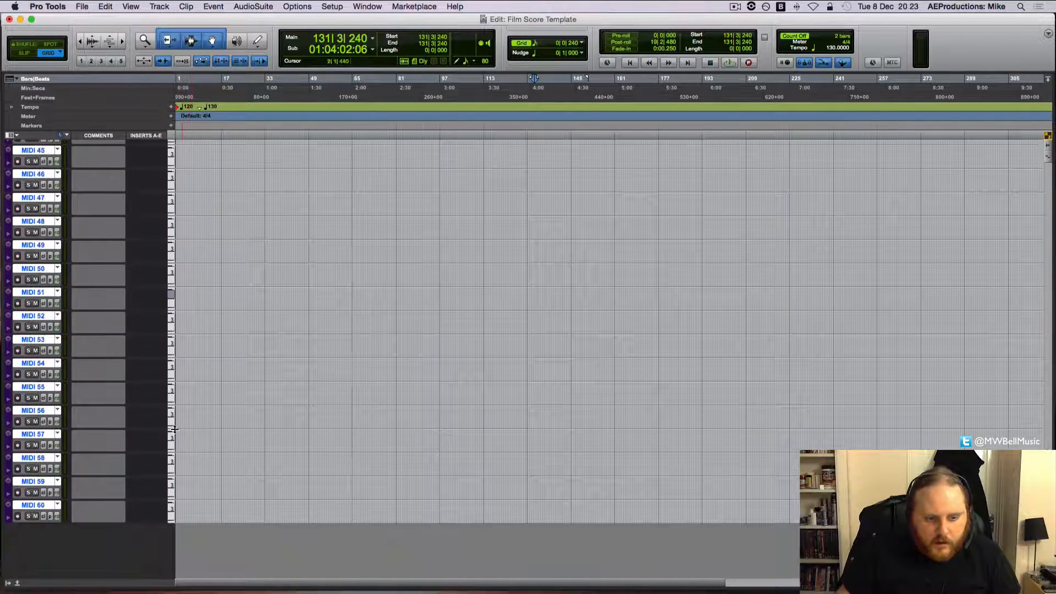
left_click(36, 506, "alt")
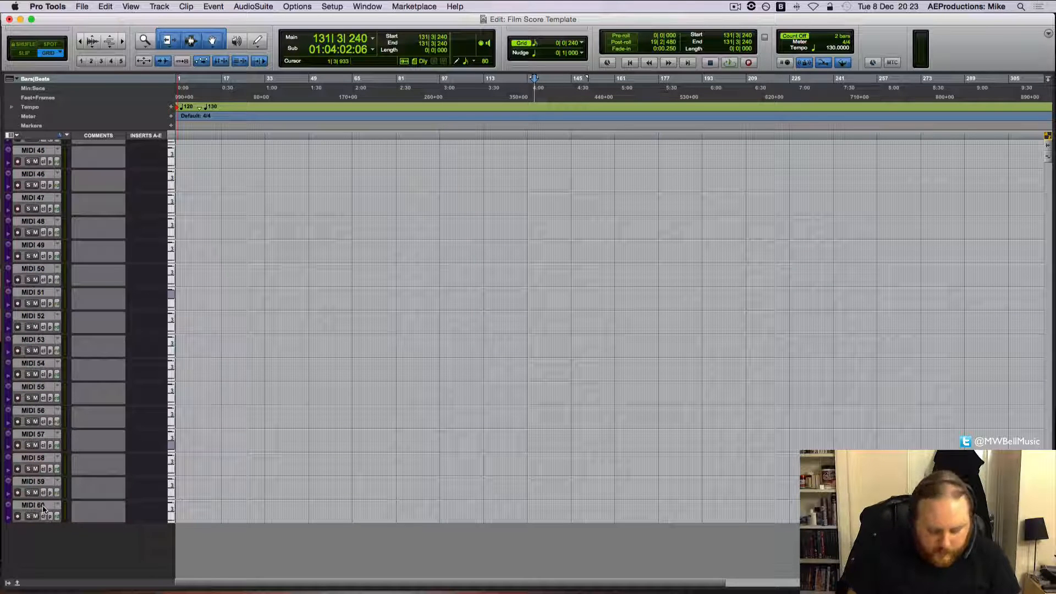
- Create 14 stereo aux input tracks, and place the edit cursor at 82|1|240
key("super+shift+n")
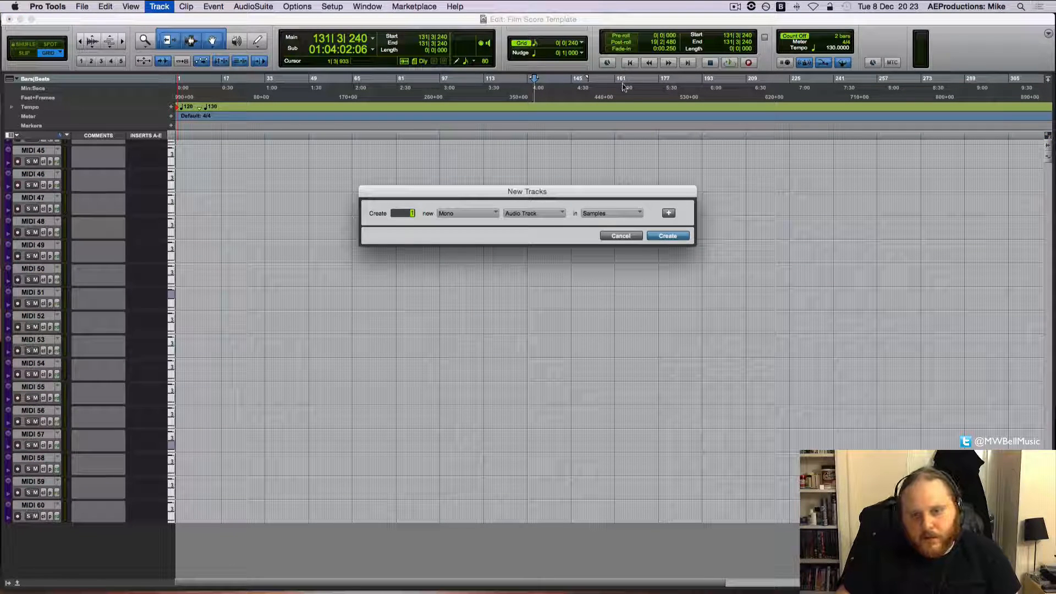
left_click(462, 213)
left_click(460, 224)
left_click(532, 213)
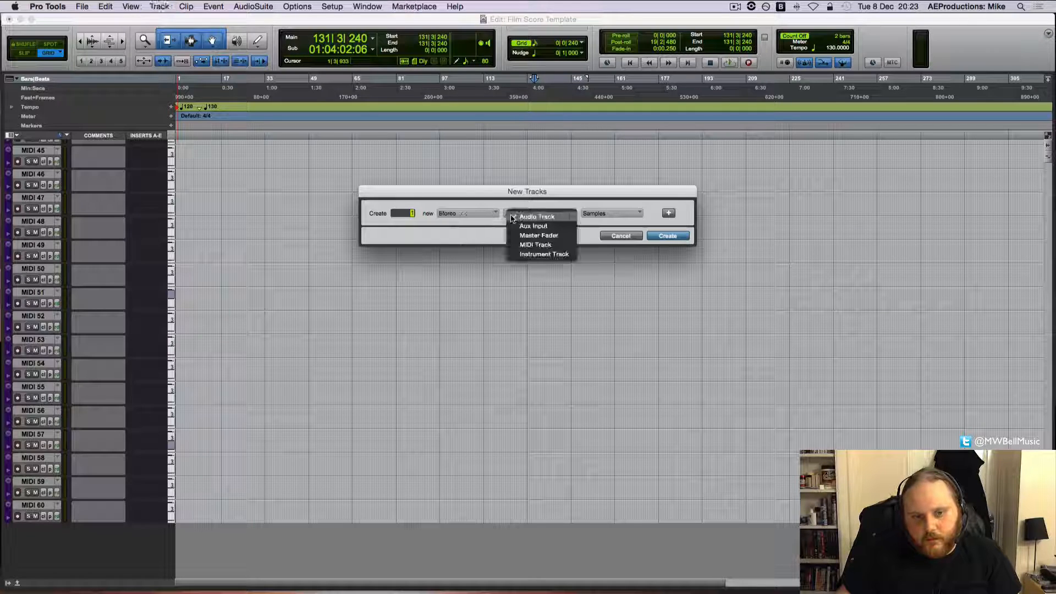
left_click(555, 227)
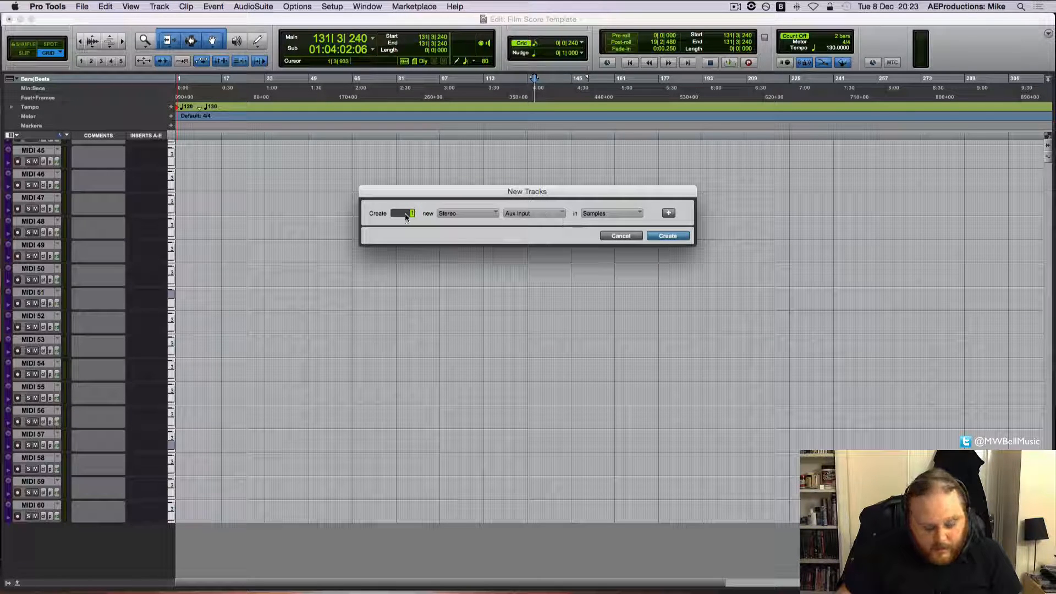
type("14")
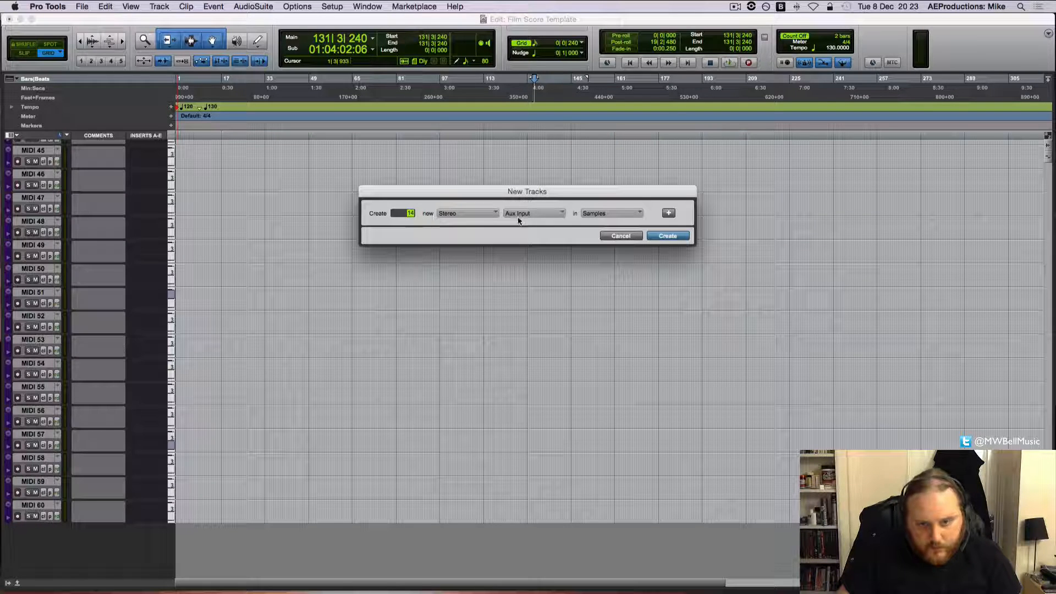
left_click(657, 235)
left_click(399, 230)
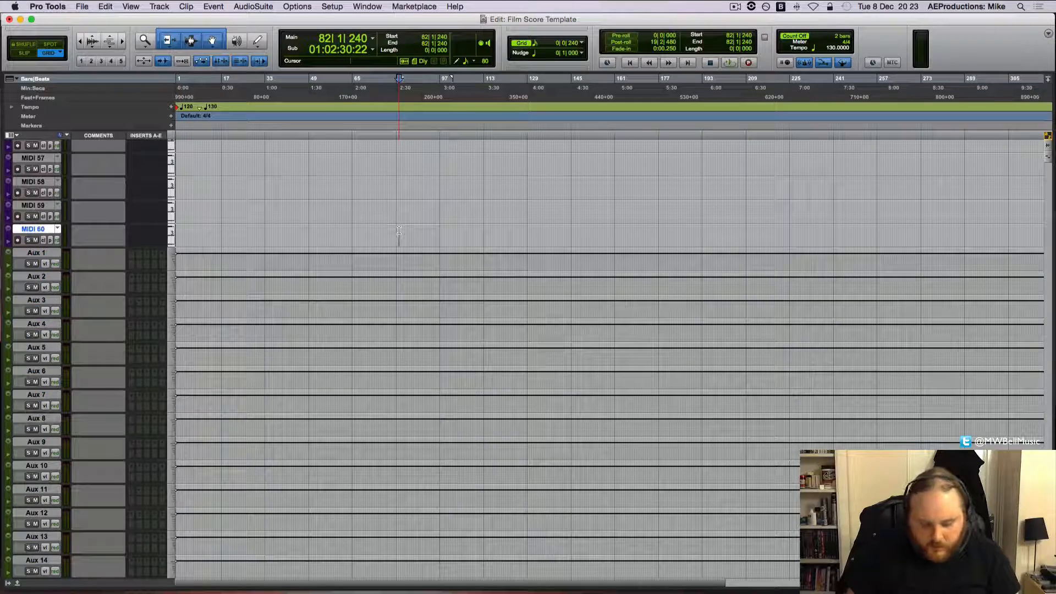
- Switch to the Mix window and look through the instrument, MIDI and aux channel strips
key("super+equal")
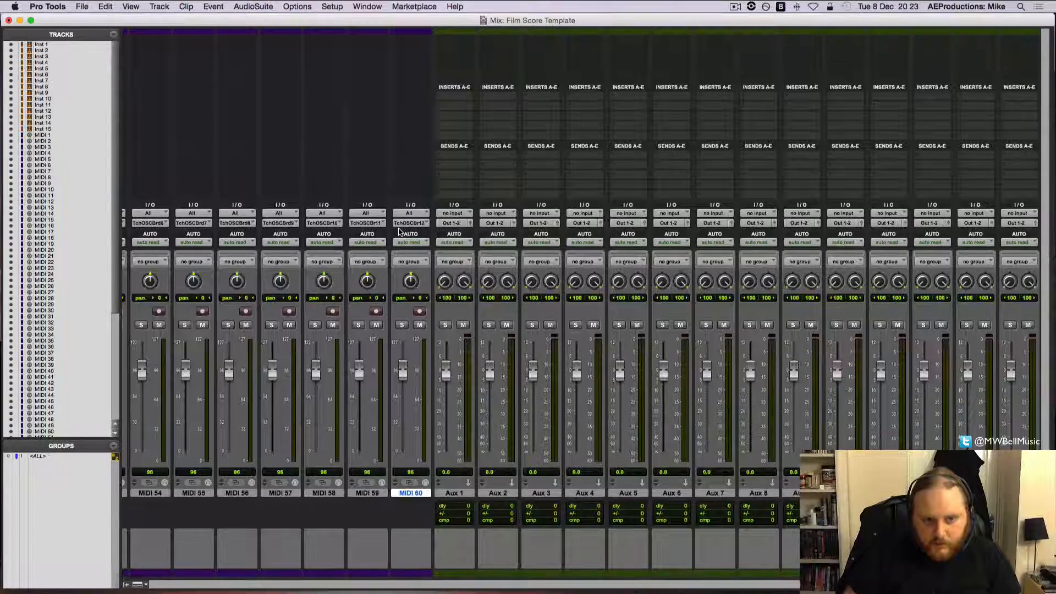
scroll(504, 259, "right", 2)
scroll(505, 260, "left", 15)
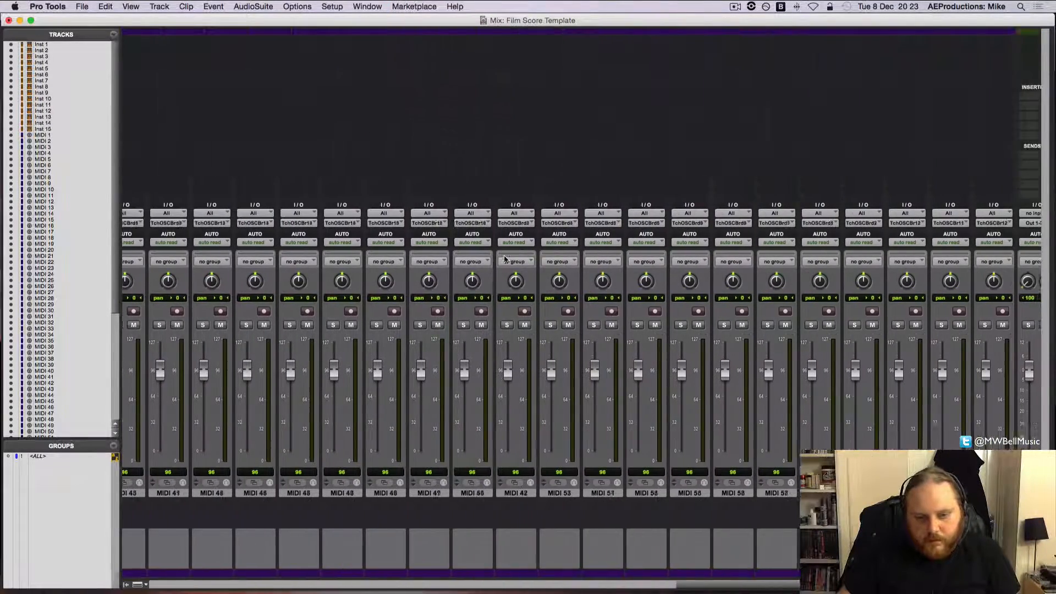
scroll(505, 259, "left", 3)
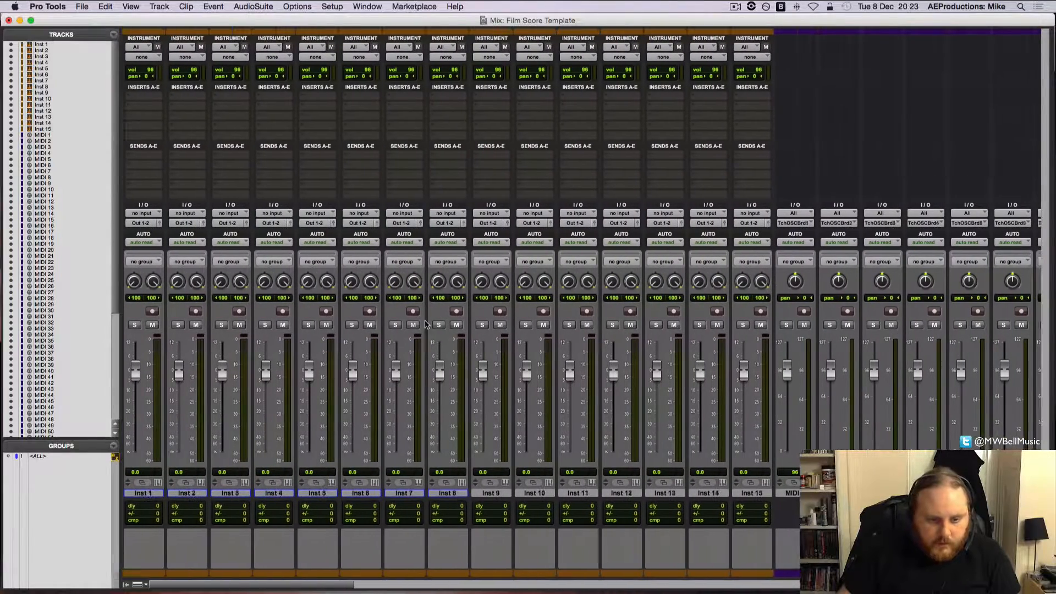
scroll(331, 484, "right", 15)
scroll(332, 484, "right", 12)
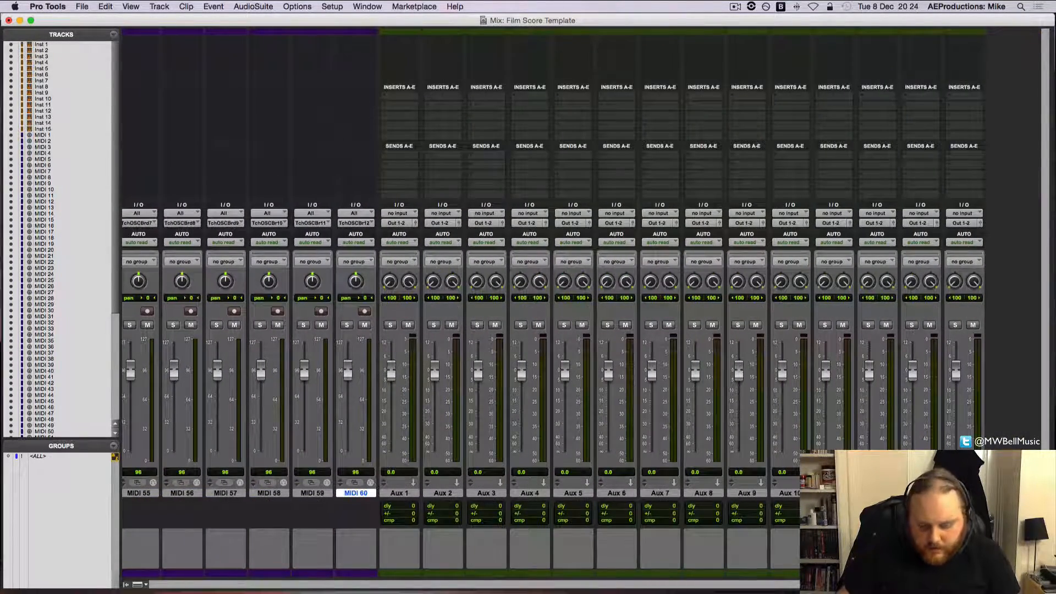
key("super+equal")
key("super+equal")
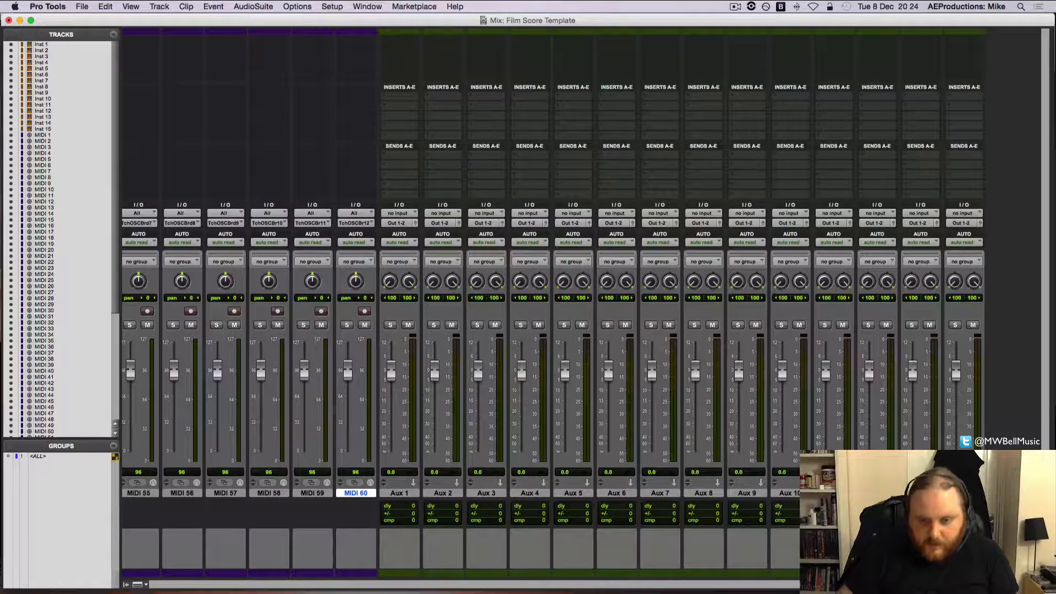
- Create one stereo master fader track and move it to the end of the mixer, after the aux tracks
key("super+shift+n")
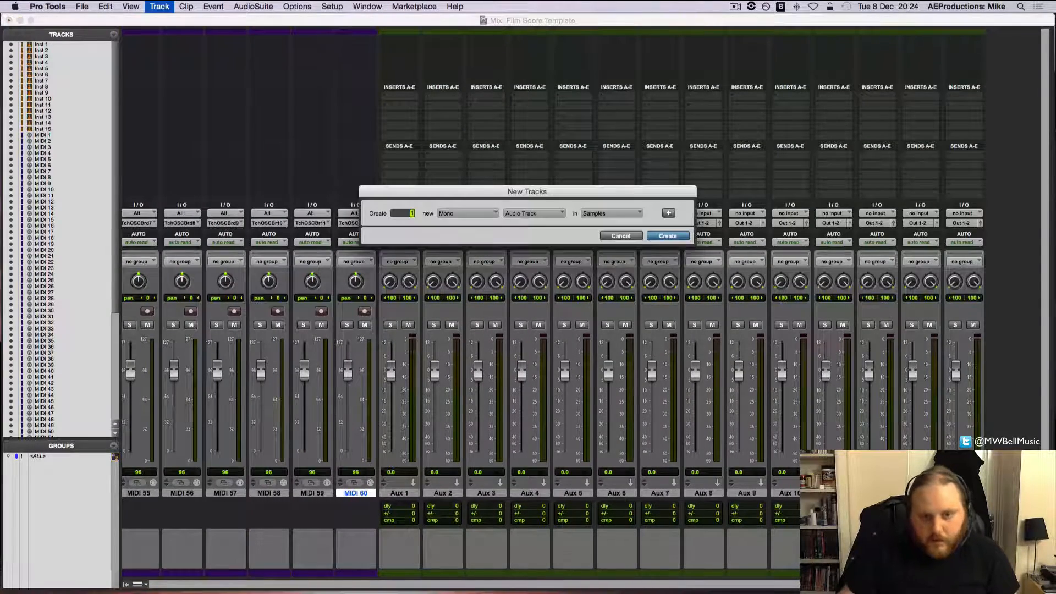
left_click(473, 213)
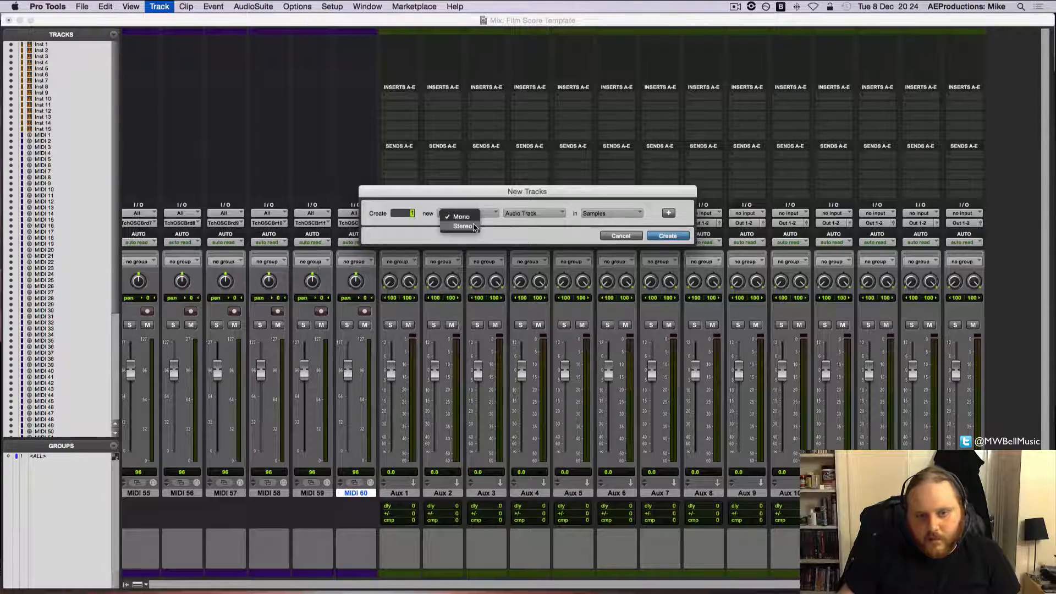
left_click(468, 223)
left_click(536, 213)
left_click(538, 236)
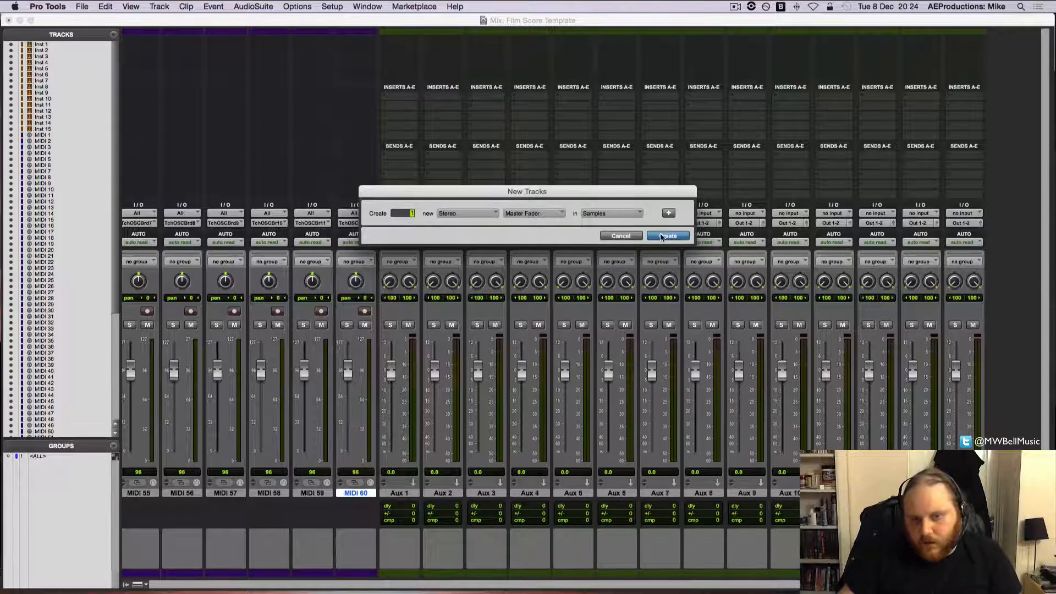
left_click(666, 236)
left_click_drag(410, 495, 991, 494)
- Name the master fader track Mater and enter a comment beginning with MASTER O
double_click(965, 493)
type("Mater")
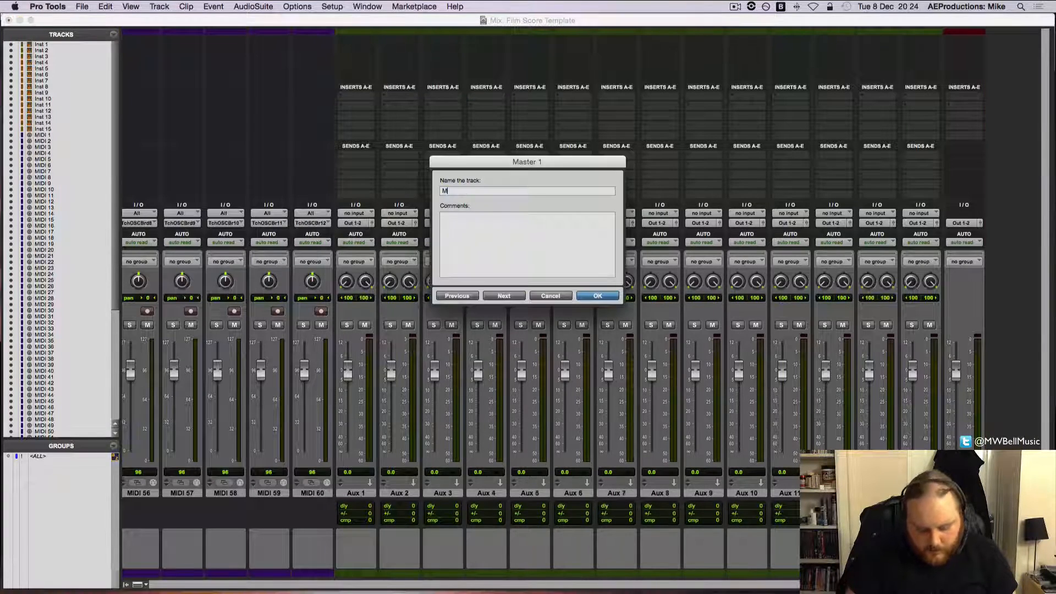
type("MASTER O")
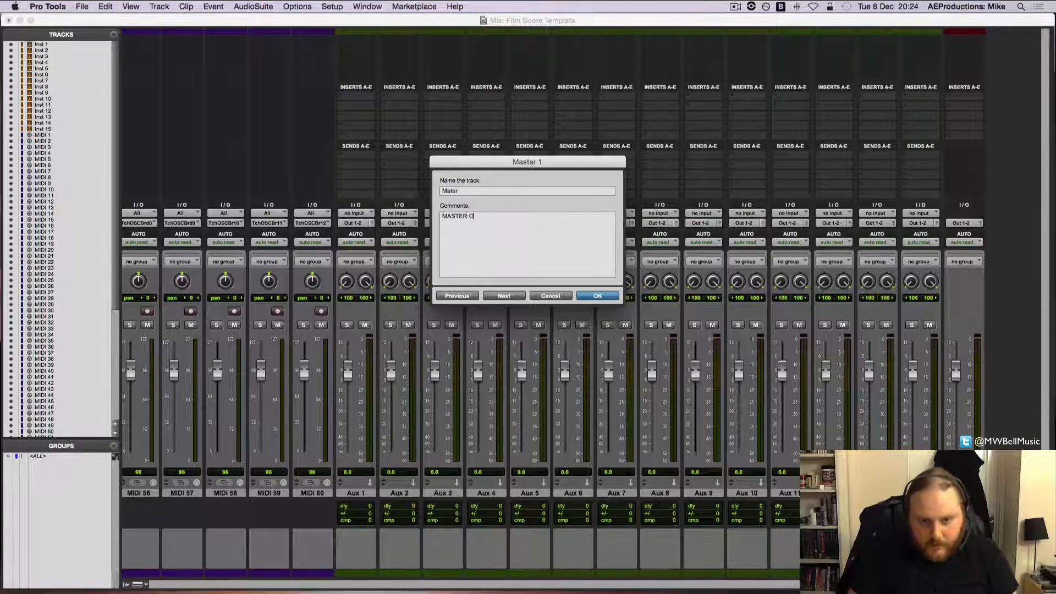
key("Return")
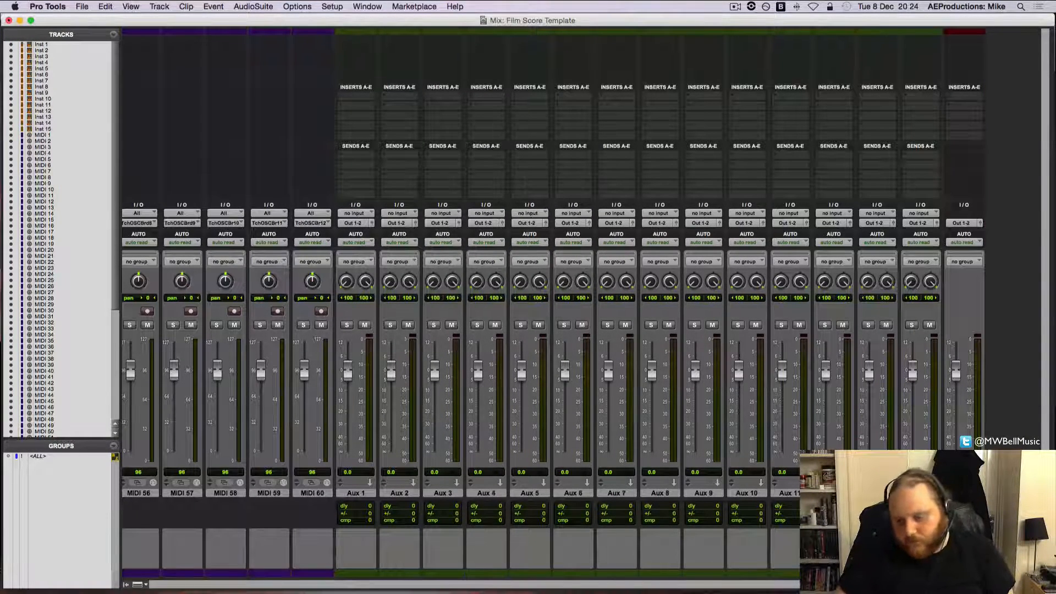
- Rename the Aux 1 track as Piano
double_click(358, 494)
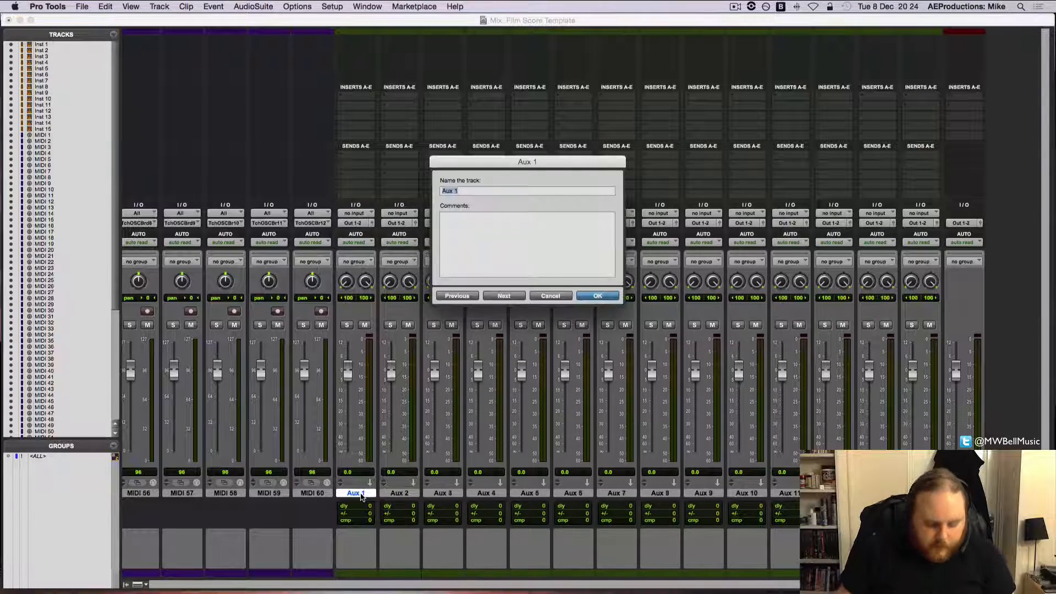
type("P")
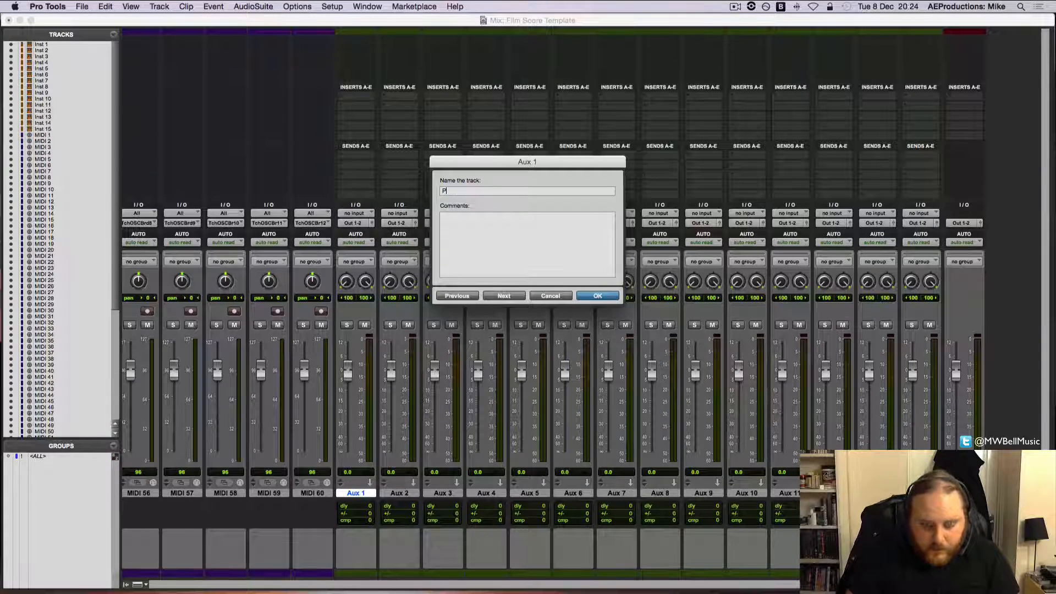
type("iano")
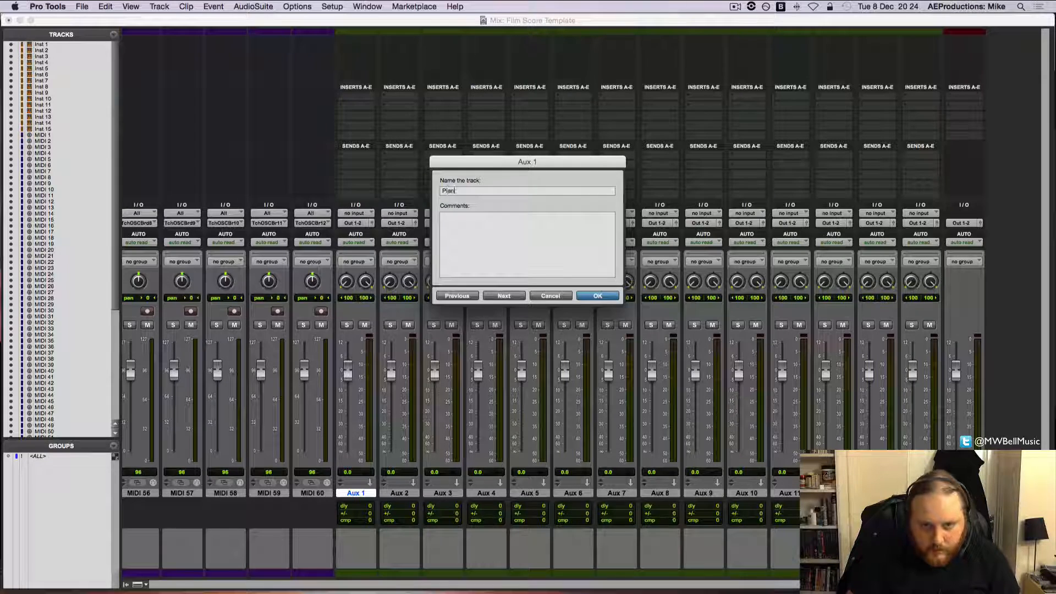
key("Return")
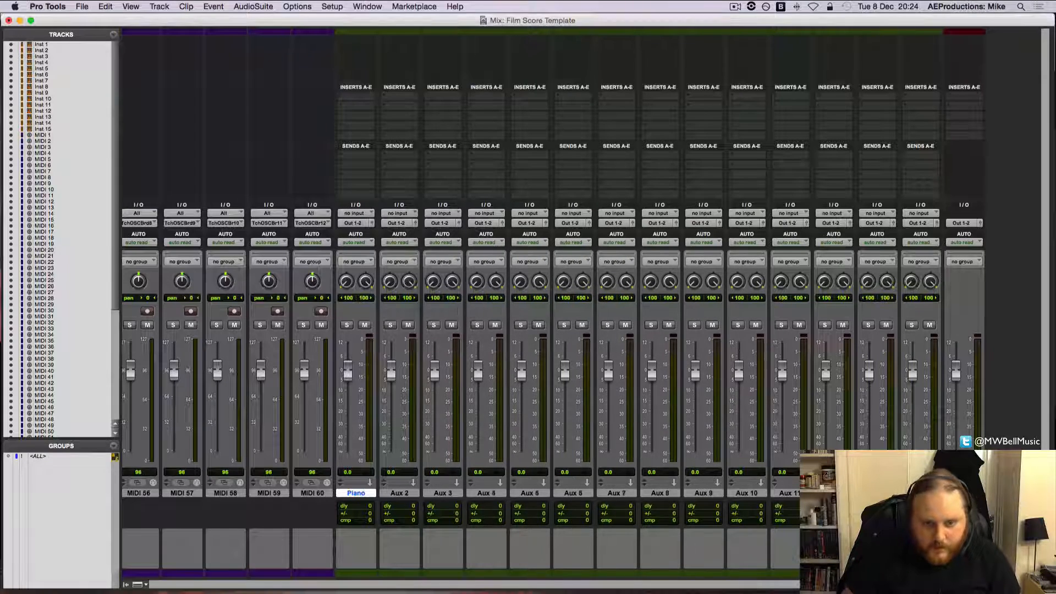
- Change the first aux track's name to capitals, entered as PINAO
double_click(362, 494)
type("PINAOI")
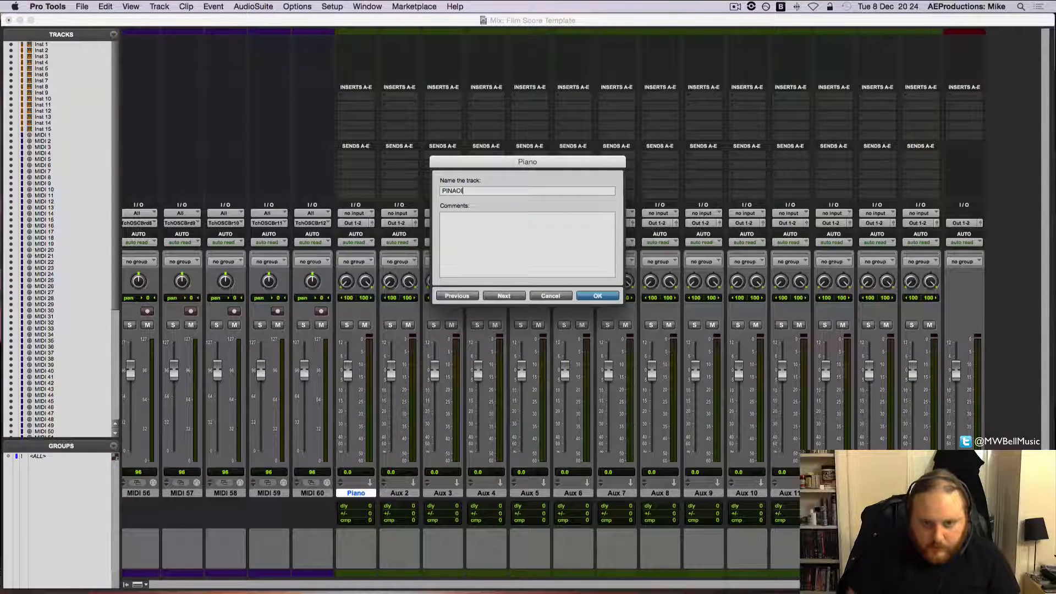
key("Return")
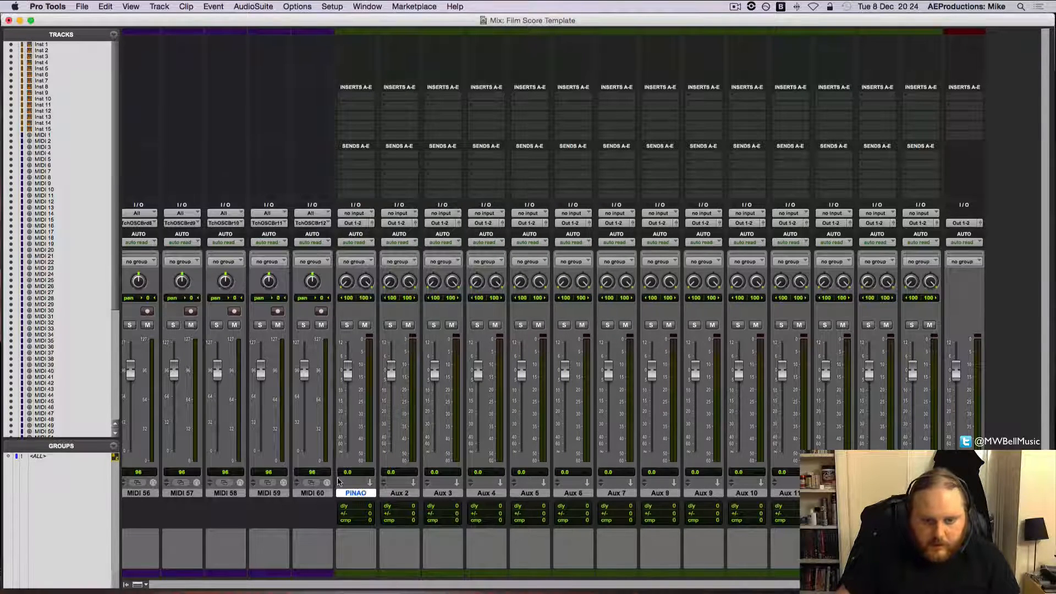
- Rename the Aux 2 track as SOLOISTS and the Aux 3 track as STRINGS
double_click(415, 494)
type("SOLIO")
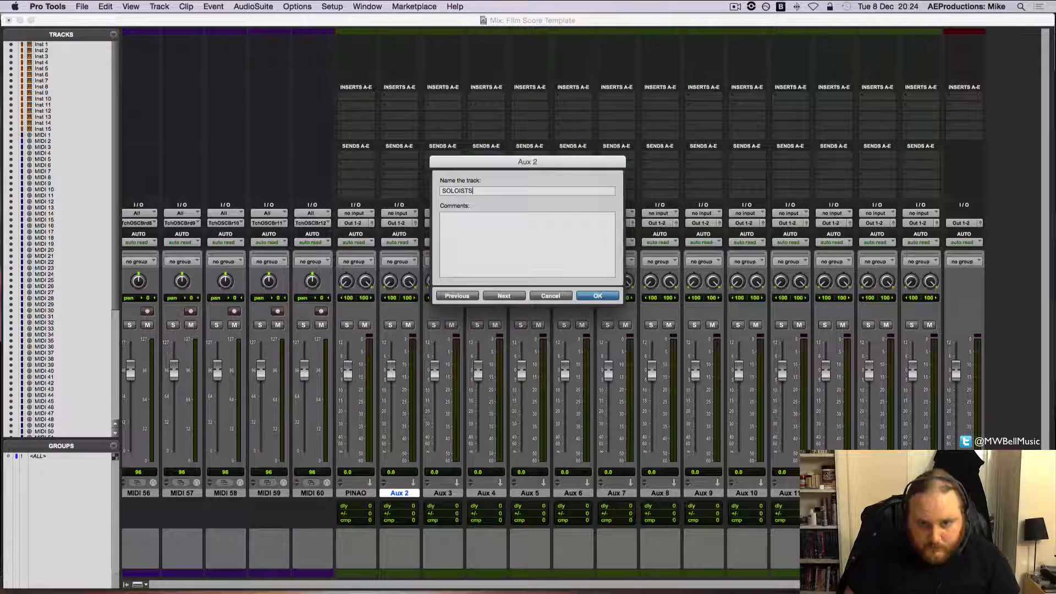
key("Return")
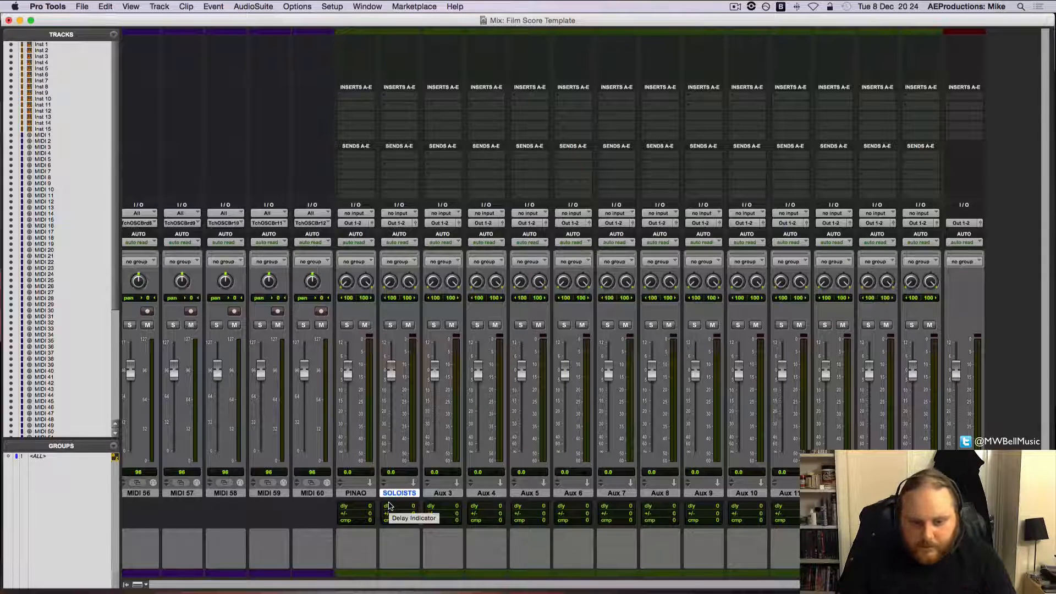
double_click(443, 493)
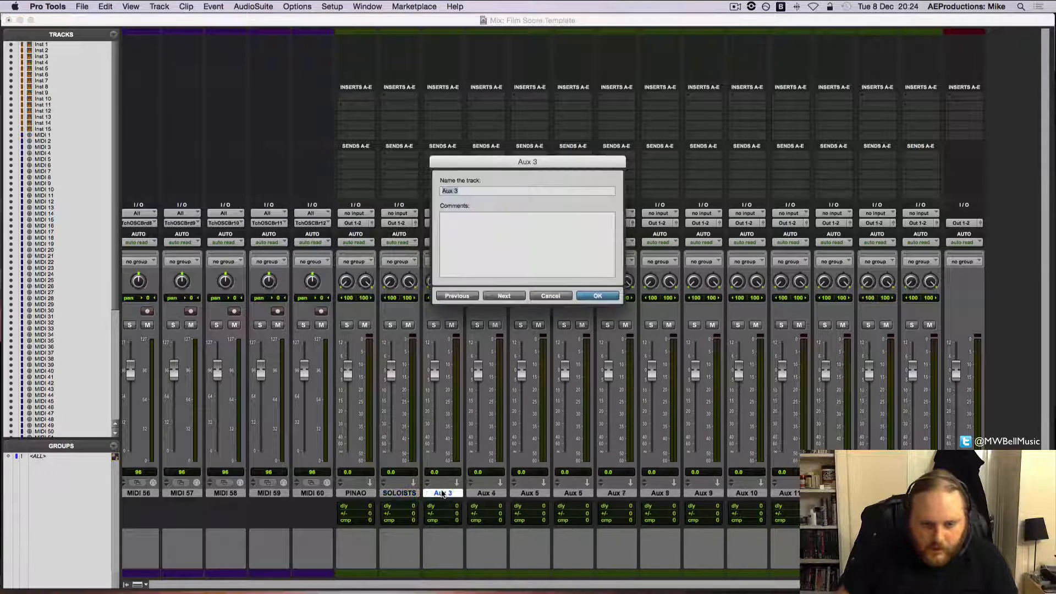
type("STRINGS")
key("Return")
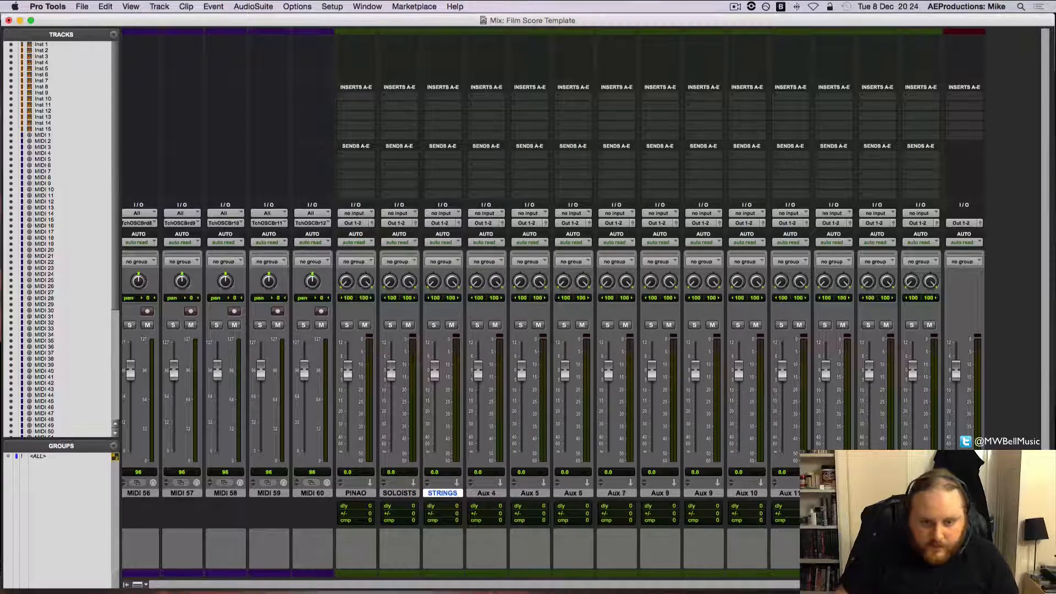
- Rename the Aux 4 track as BRASS and the Aux 5 track as WINDS
double_click(480, 493)
type("BRASS")
key("Return")
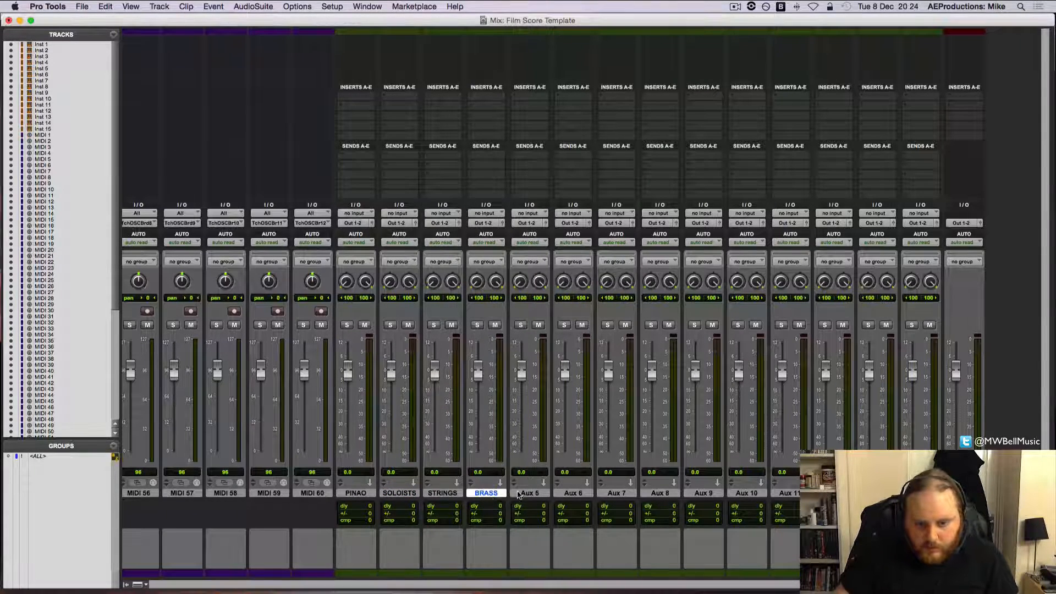
double_click(519, 492)
type("WINDS")
key("Return")
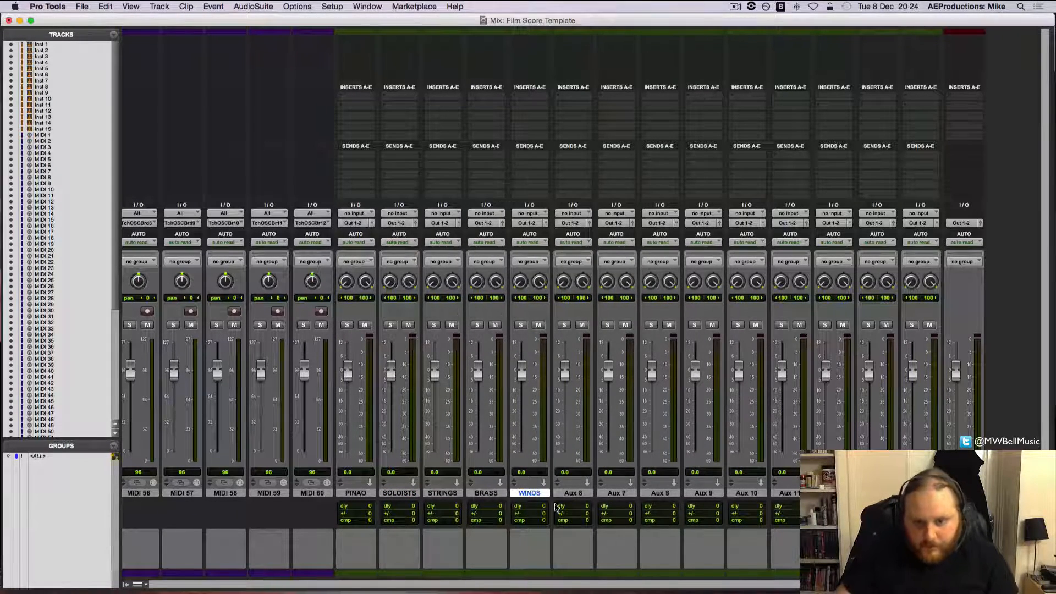
- Rename the Aux 6 track as CHOIRS and the Aux 7 track as SD/FX
double_click(573, 494)
type("CHOIRS")
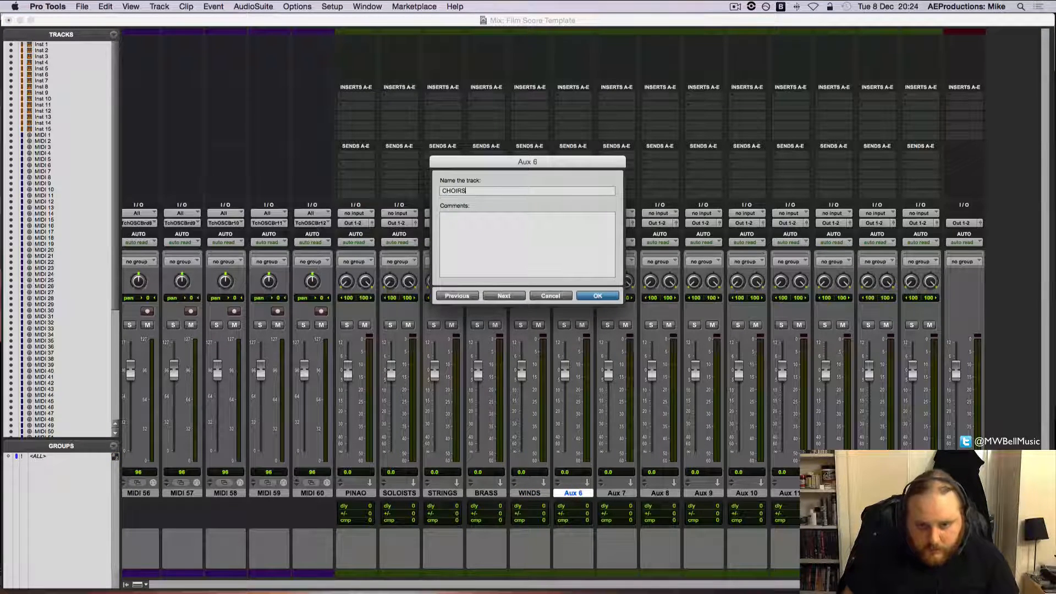
key("Return")
double_click(604, 494)
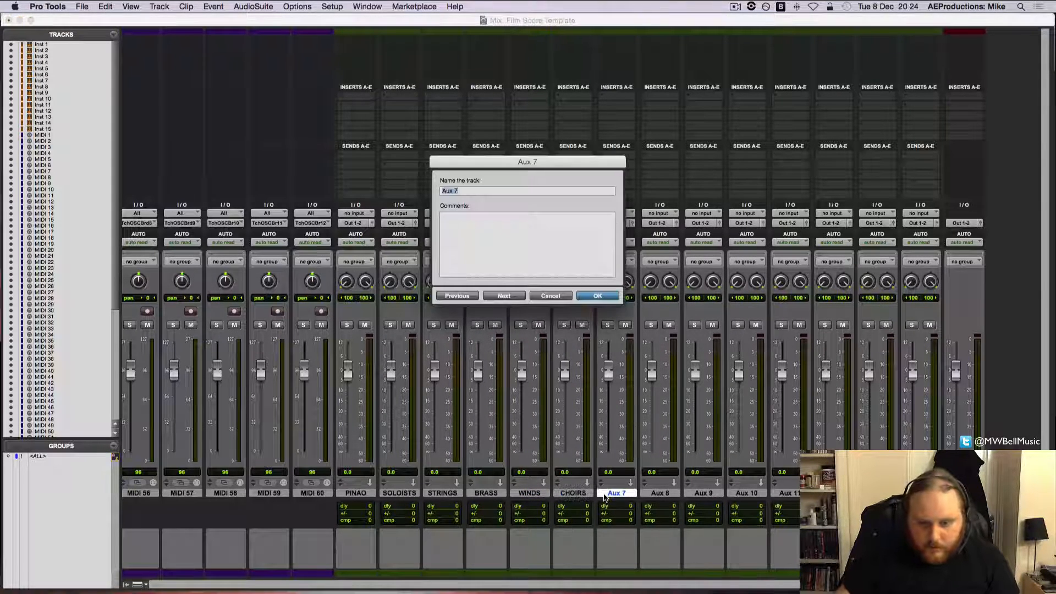
type("SD")
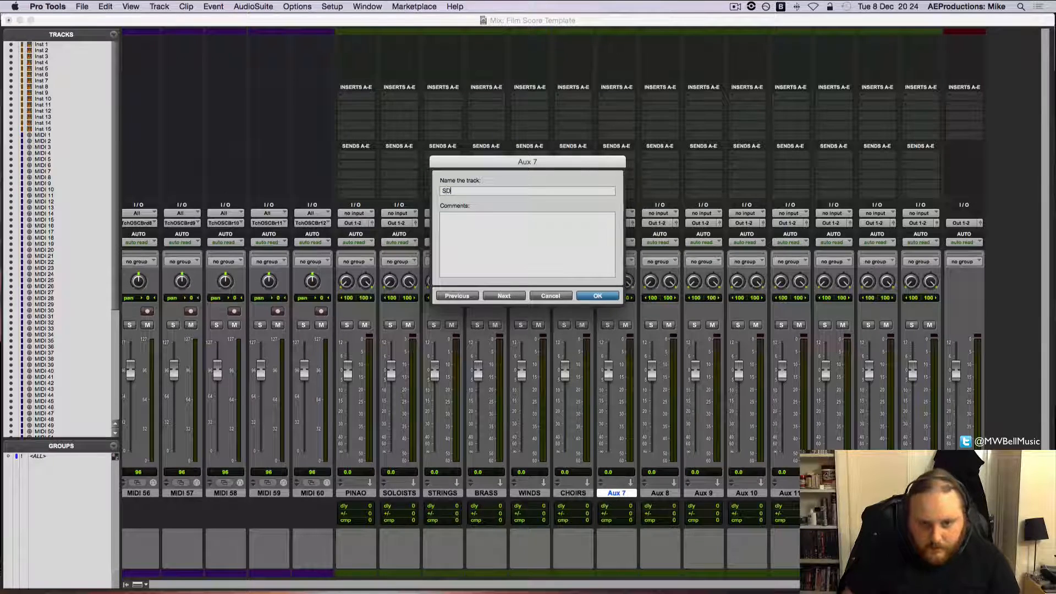
type("/FX")
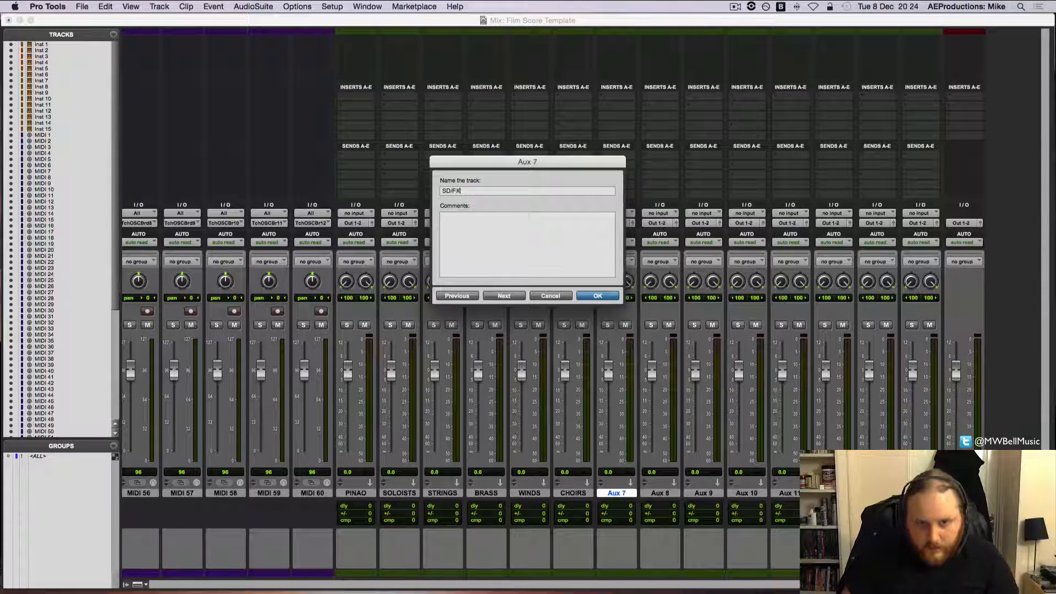
key("Return")
- Rename the Aux 8 track as ATMOS
double_click(649, 494)
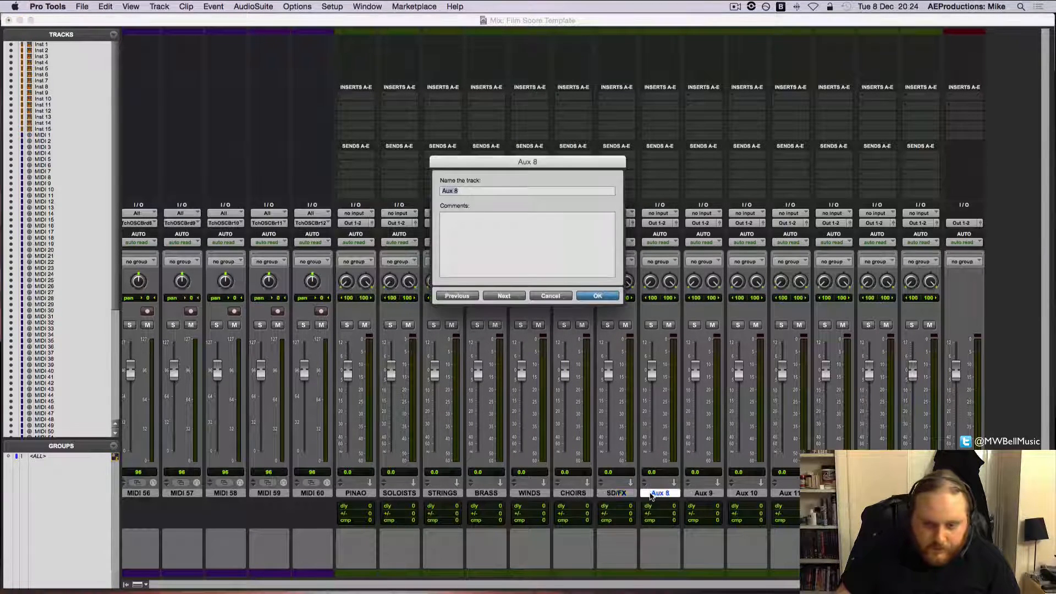
type("ATMOS")
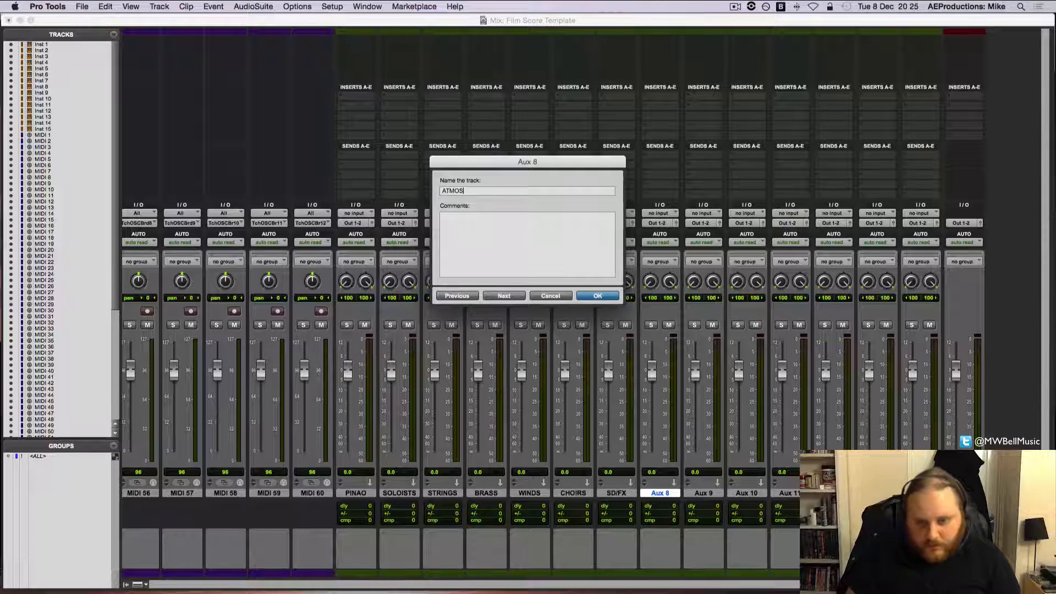
key("Return")
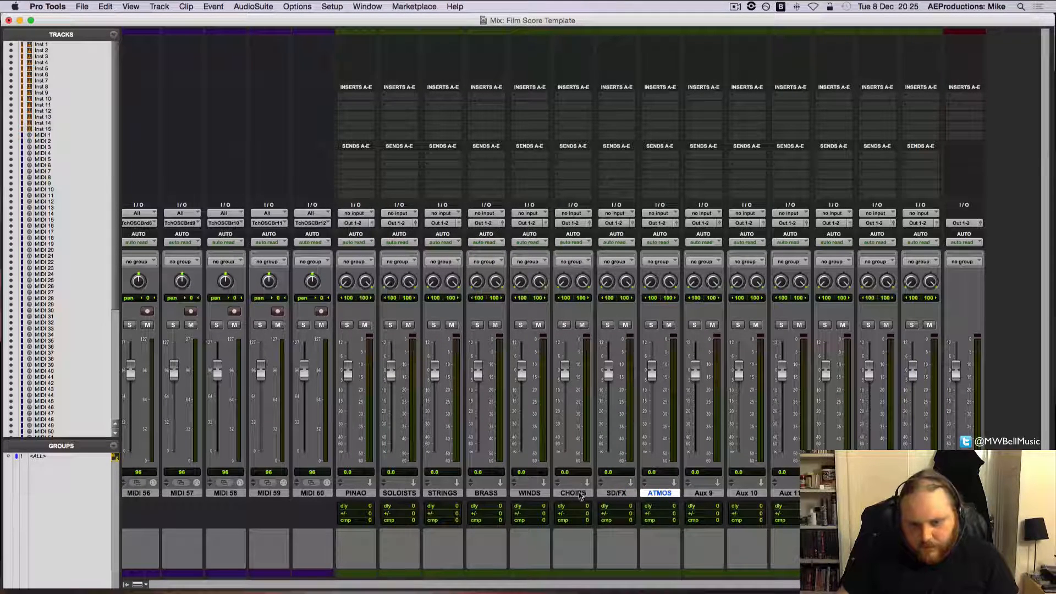
left_click(616, 493)
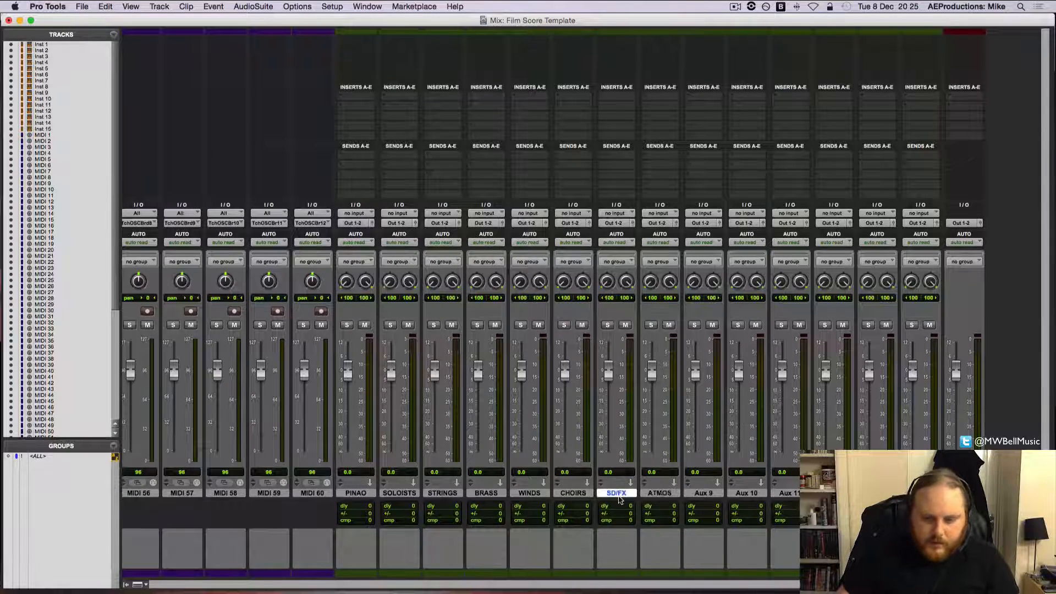
left_click(653, 494, "shift")
left_click(633, 494)
left_click(654, 494)
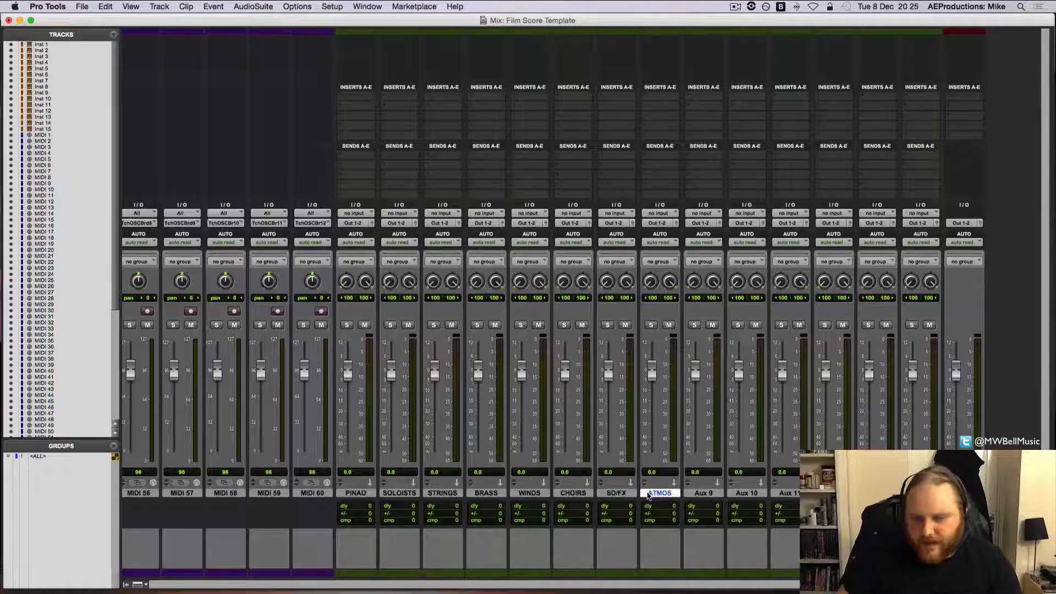
left_click(633, 493)
left_click(656, 495)
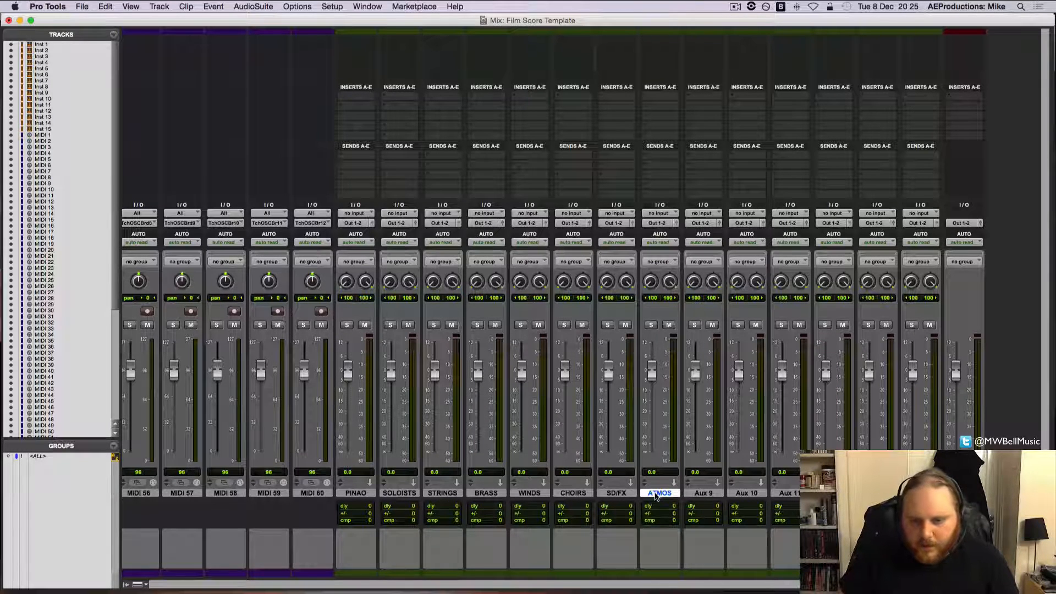
left_click(617, 494)
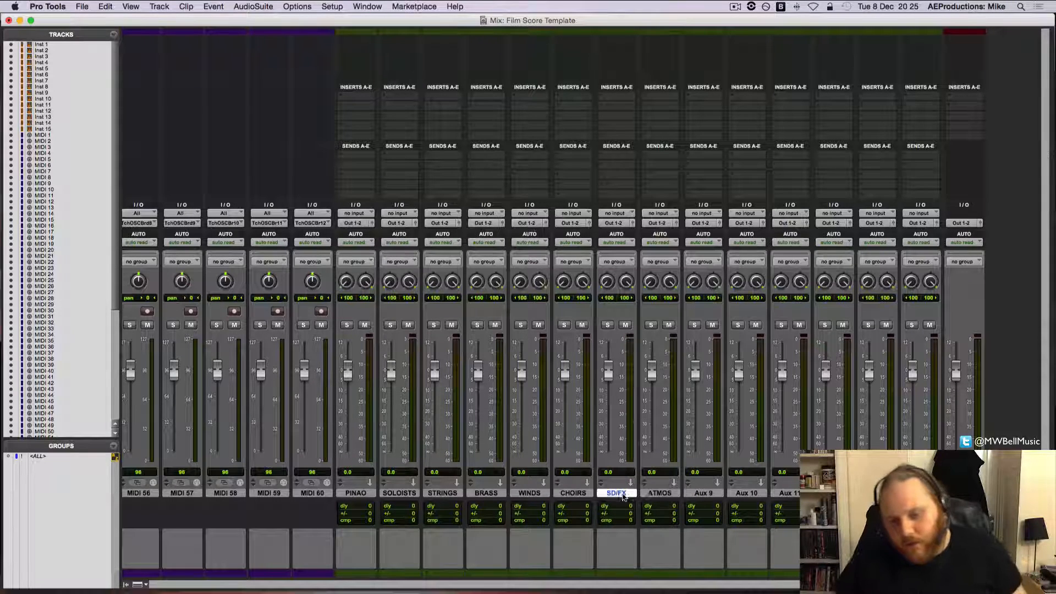
left_click(663, 495)
- Rename the Aux 9 track as PERC
double_click(710, 497)
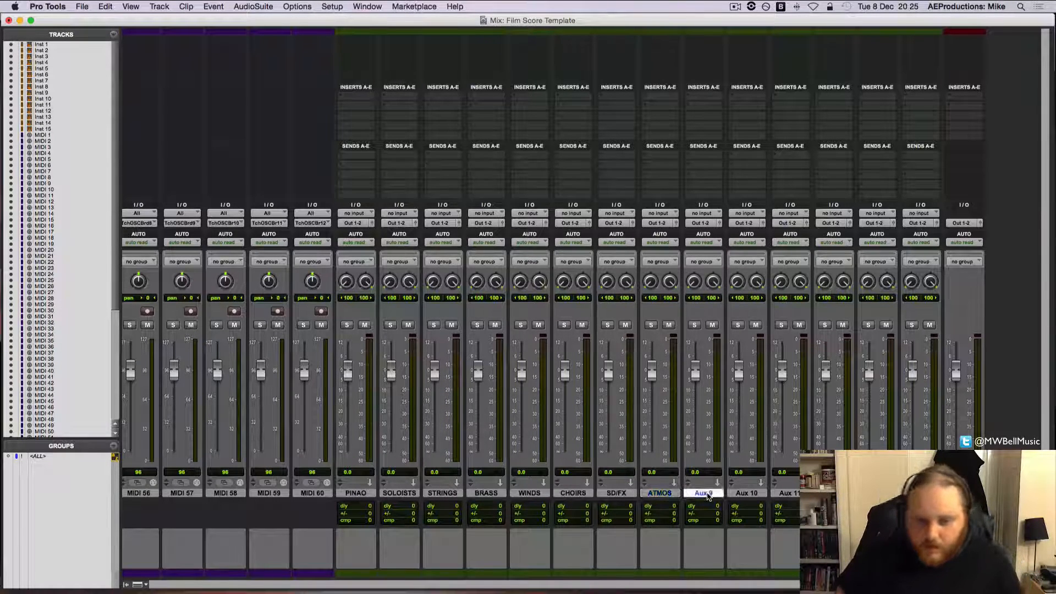
type("PERC")
key("Return")
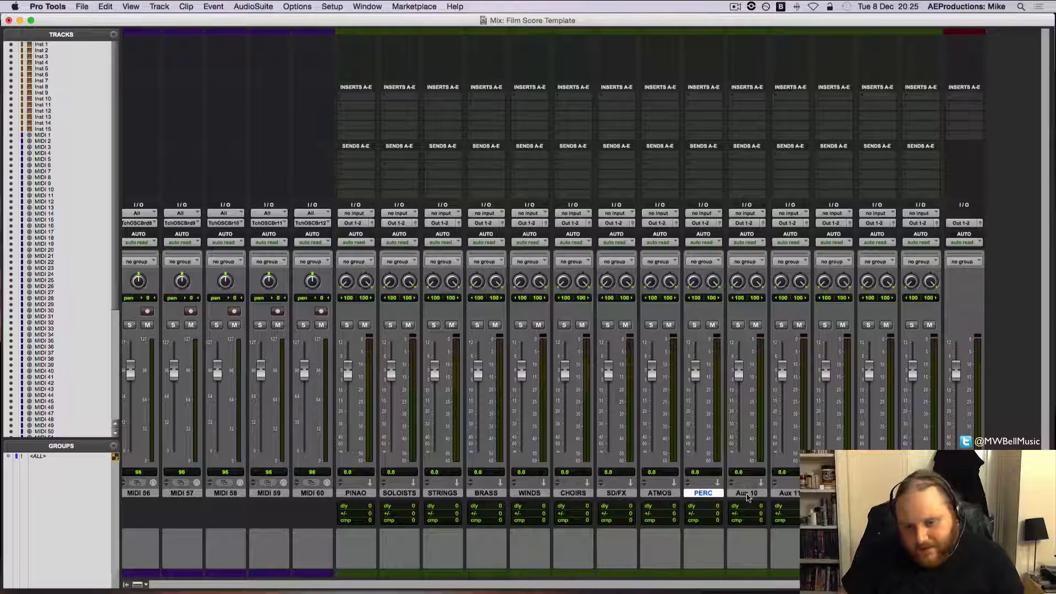
left_click(748, 496)
left_click(704, 494)
left_click(747, 494)
left_click(708, 495)
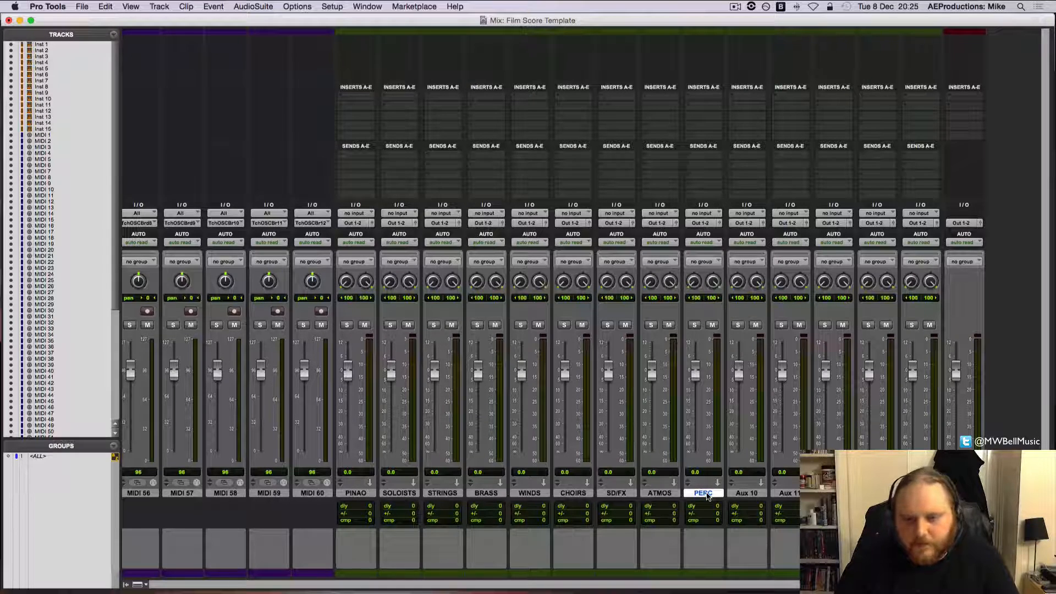
- Rename the Aux 10 track as Orc Perc
scroll(688, 482, "left", 2)
double_click(780, 495)
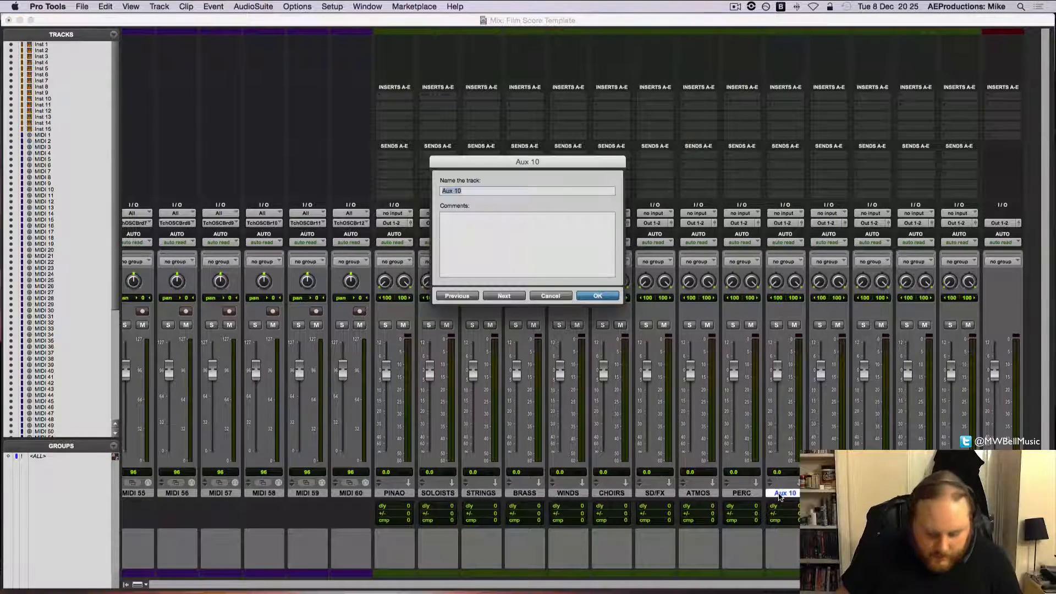
type("Orc Perc")
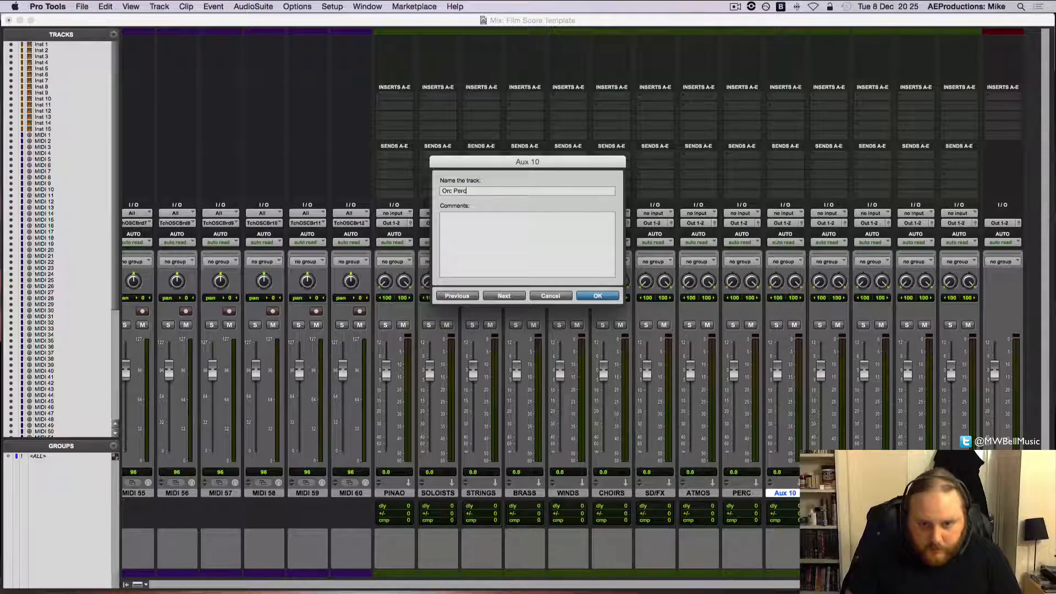
key("Return")
- Rename the Aux 11 track as SD Perc
scroll(581, 302, "left", 3)
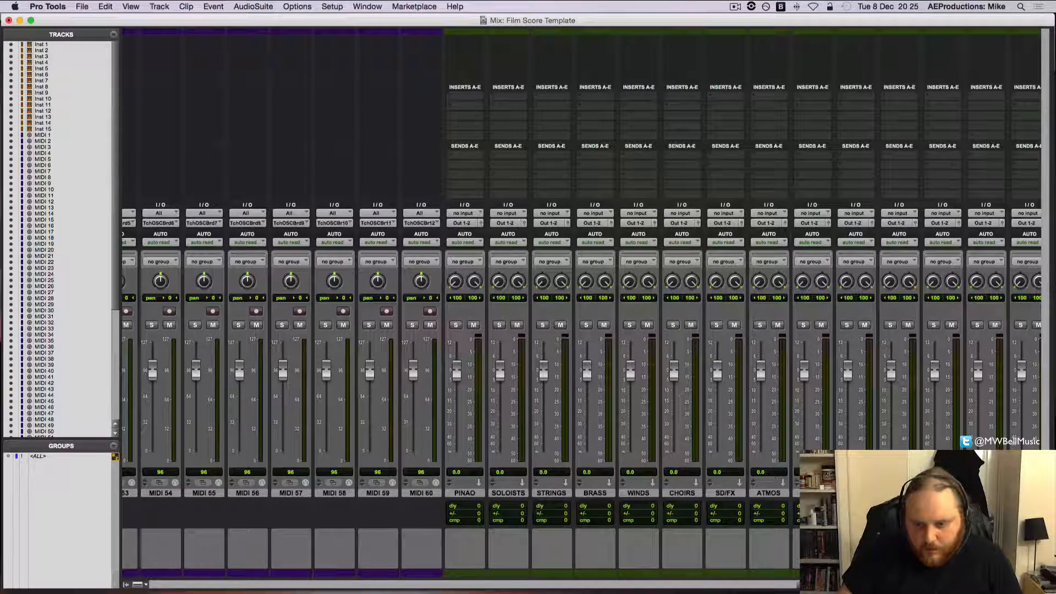
double_click(899, 493)
key("BackSpace")
type("SD Per")
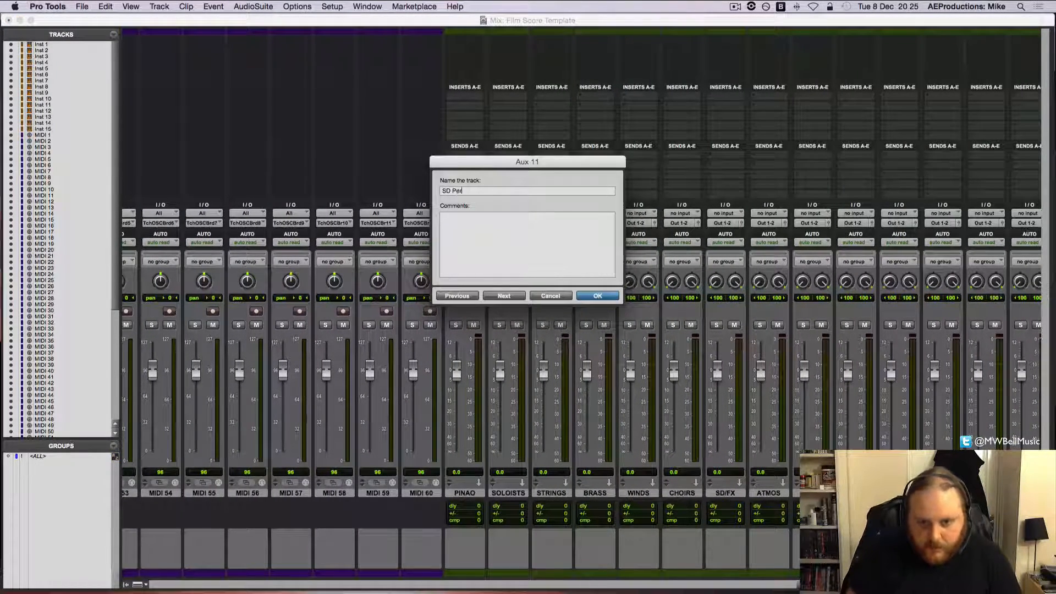
type("c")
key("Return")
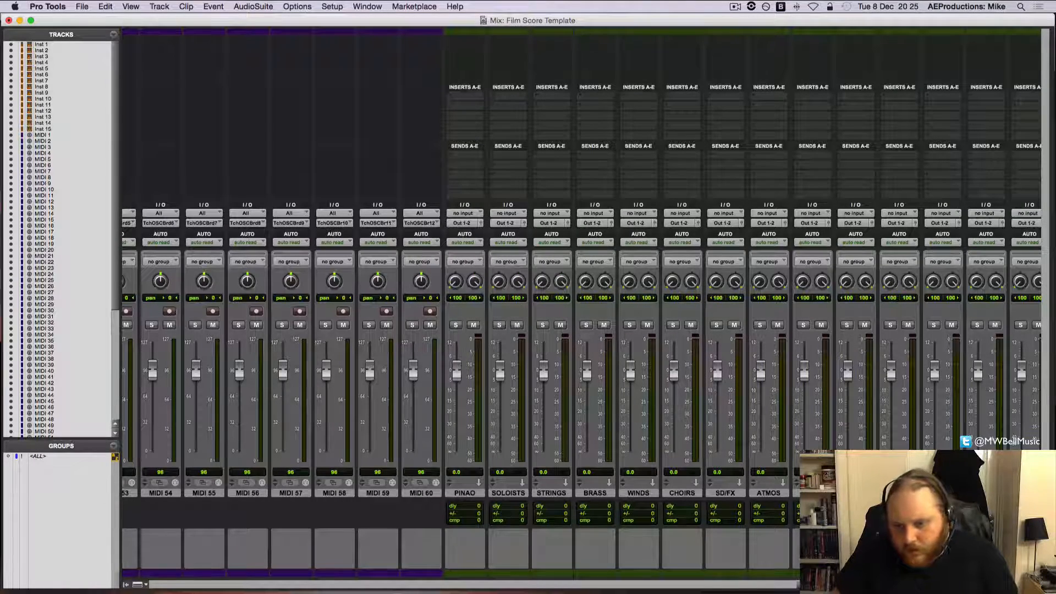
- Move the Orc Perc and SD Perc tracks in front of the PINAO track and route both outputs to the PERC (Stereo) bus
left_click_drag(856, 493, 471, 477)
scroll(470, 477, "right", 2)
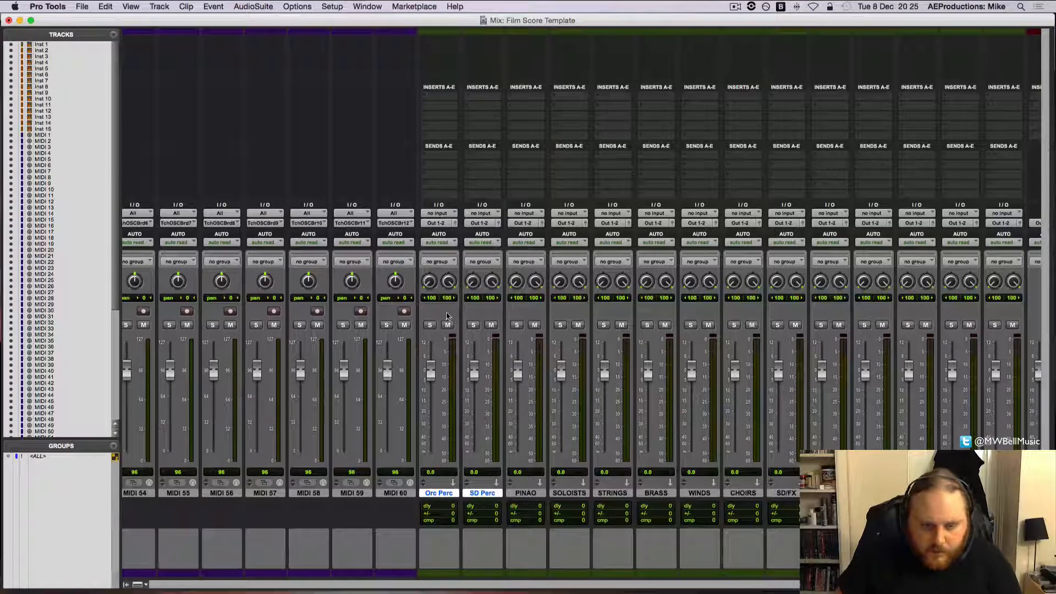
left_click(441, 227)
mouse_move(448, 233)
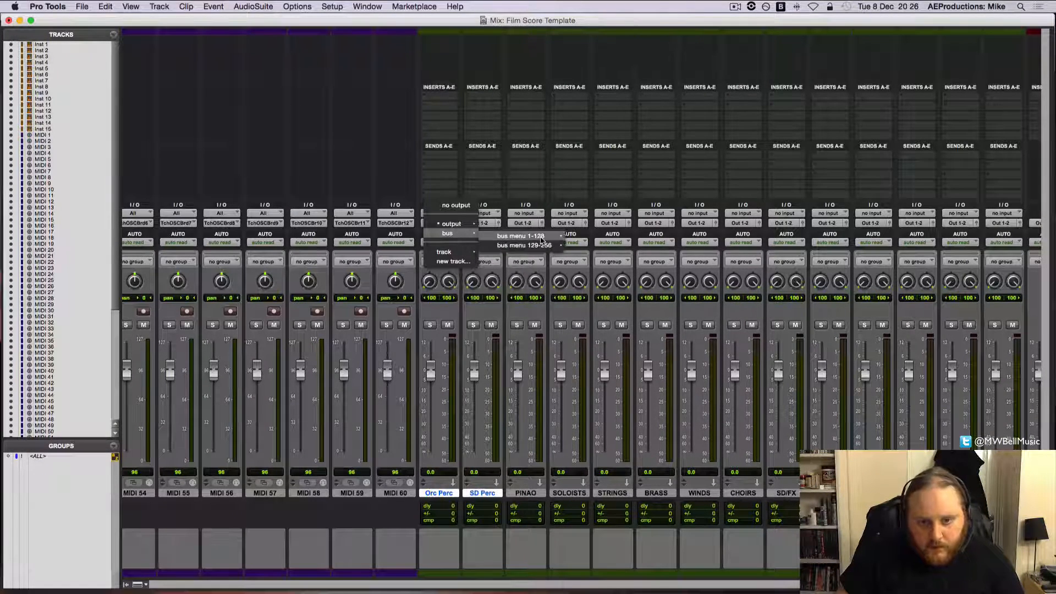
mouse_move(539, 246)
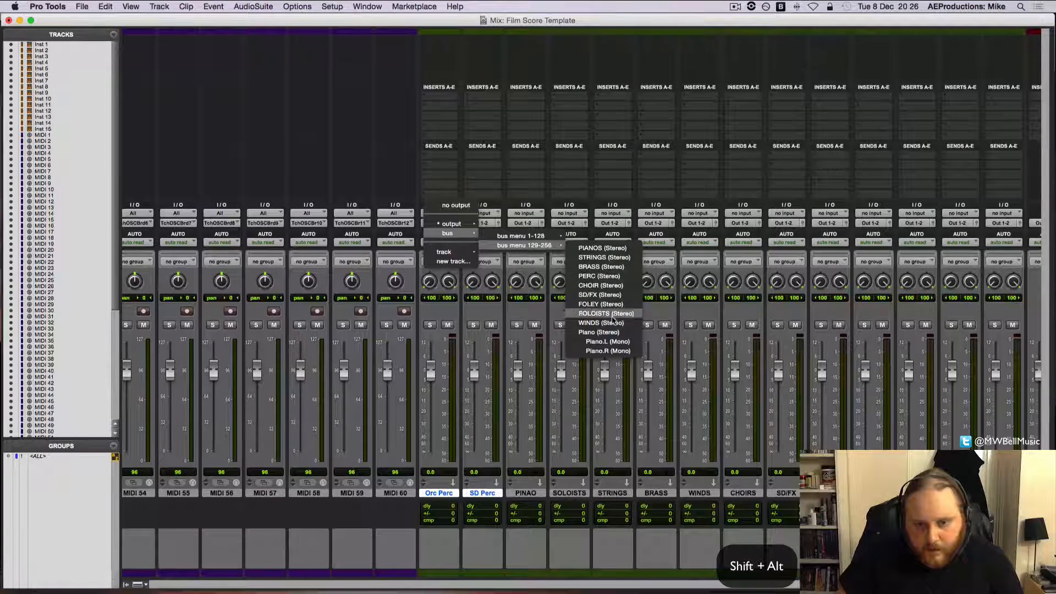
left_click(599, 276, "alt+shift")
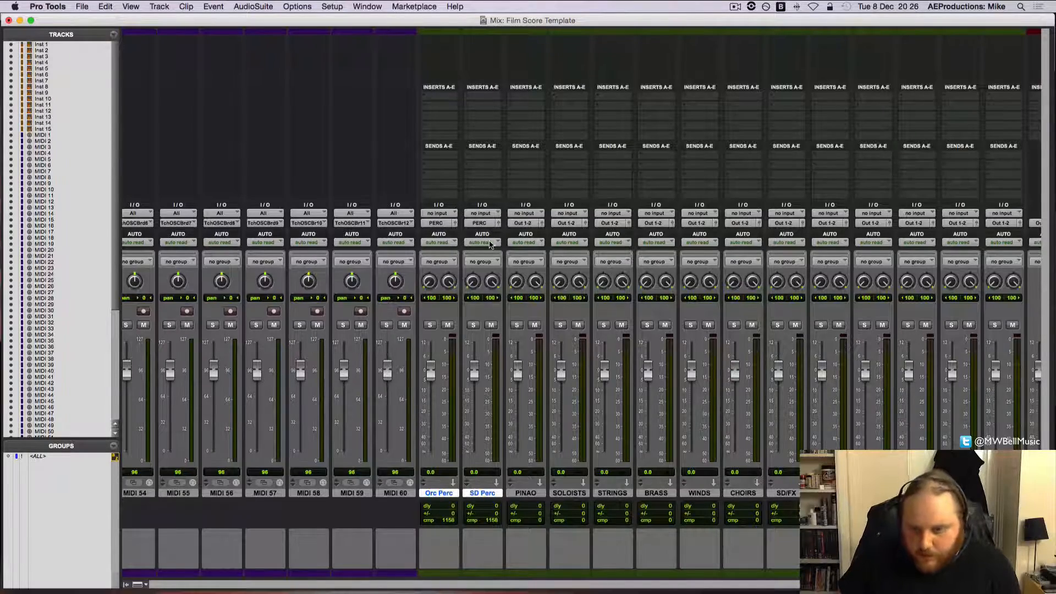
- Set the input of the PERC aux track, next to ATMOS, to the PERC (Stereo) bus
scroll(492, 245, "right", 1)
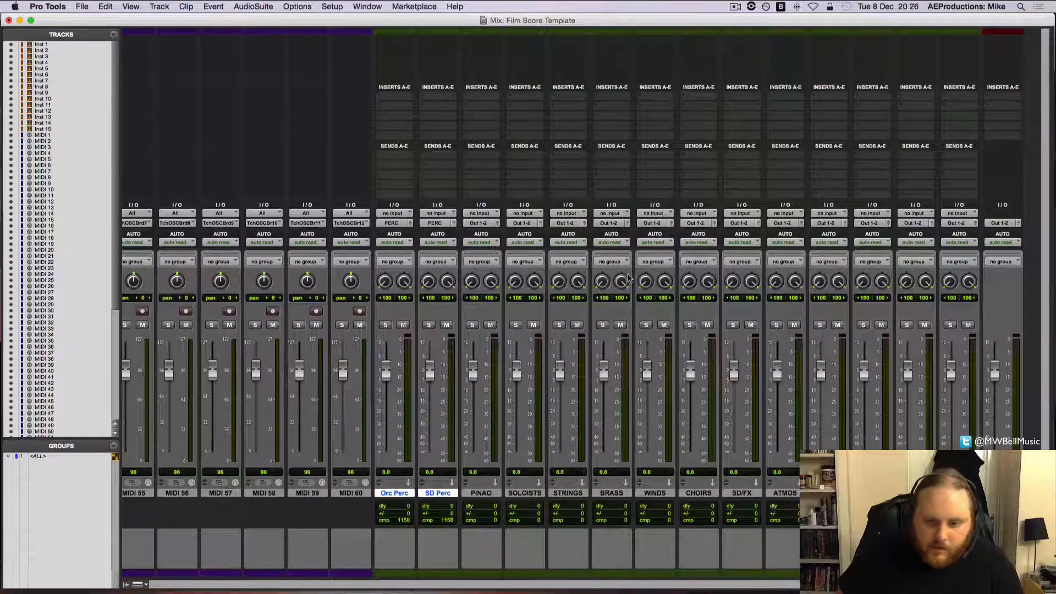
left_click(828, 213)
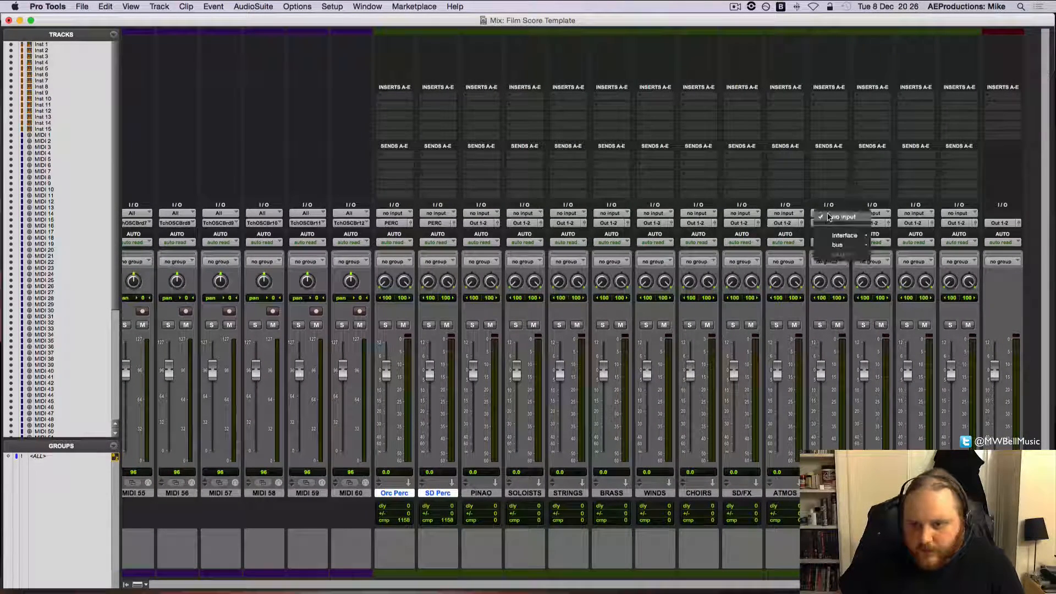
mouse_move(841, 244)
mouse_move(922, 256)
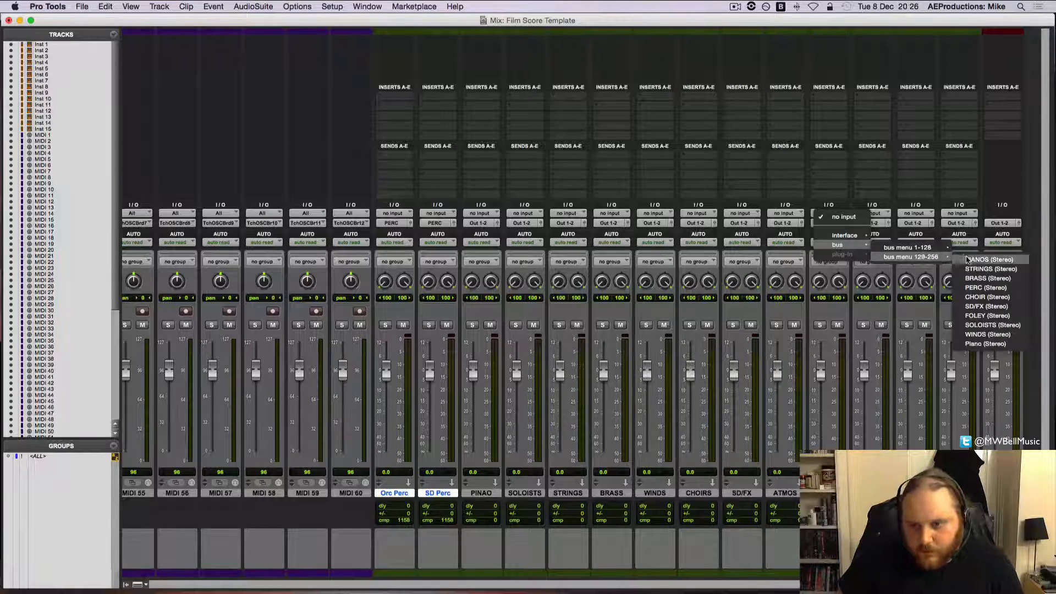
left_click(986, 287)
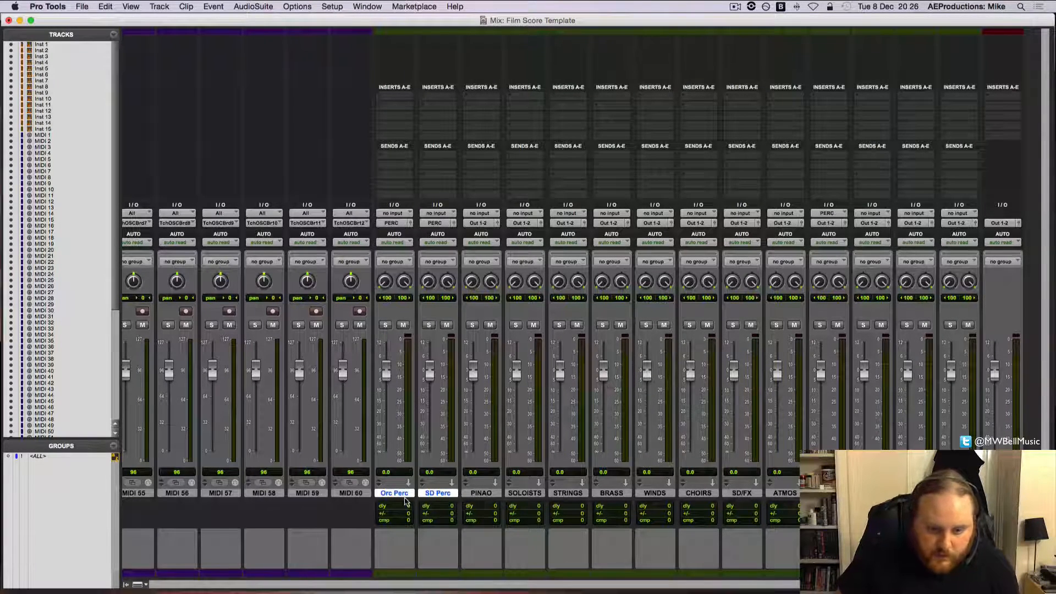
- Set the input of the Orc Perc track to Bus 1-2
left_click(389, 214)
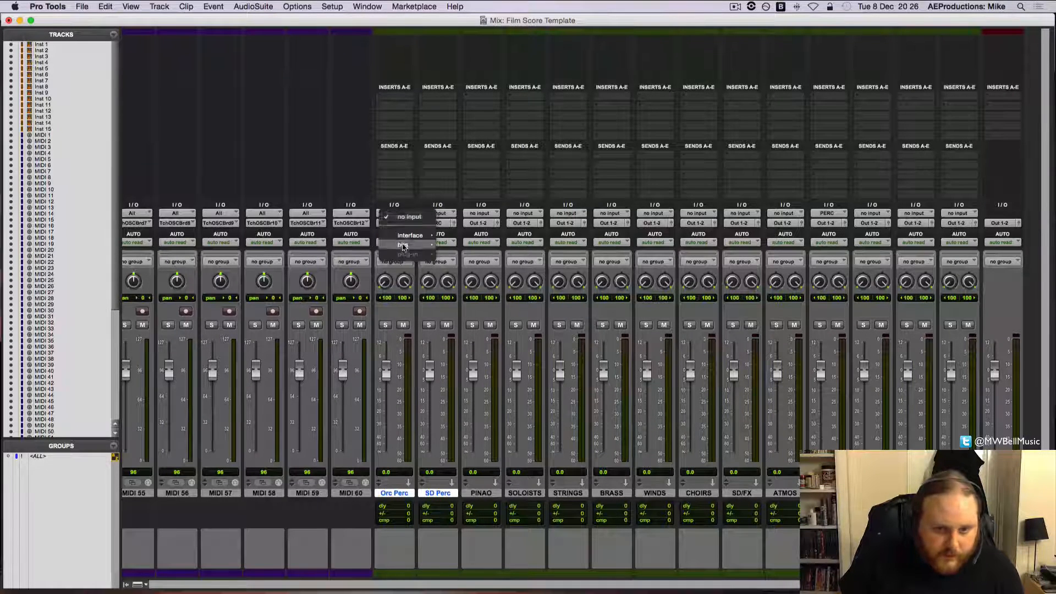
mouse_move(408, 245)
mouse_move(474, 247)
left_click(556, 12)
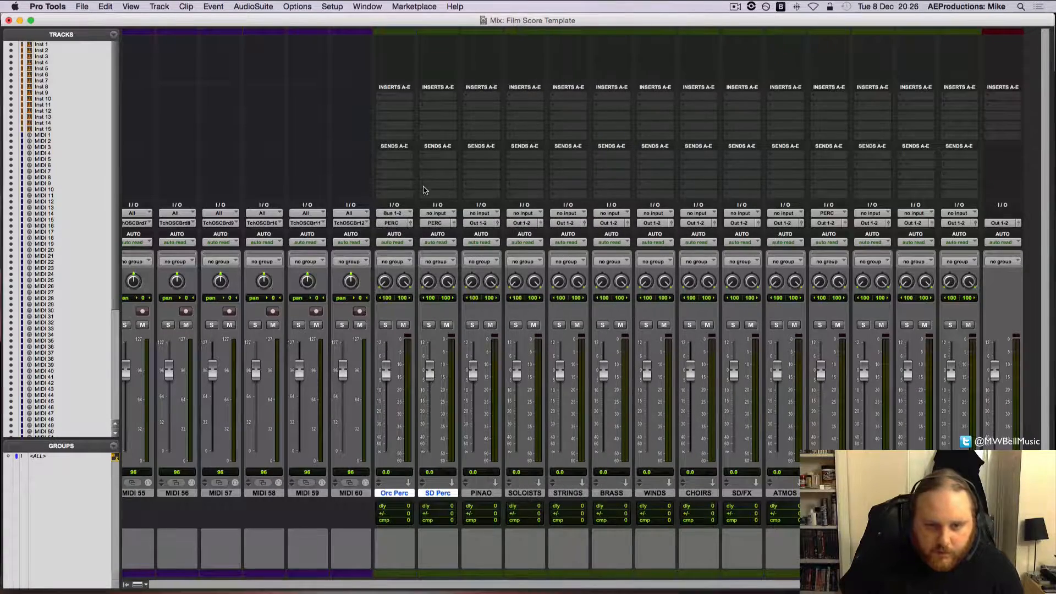
- Set the input of the SD Perc track to Bus 3-4 (Stereo)
left_click(438, 213)
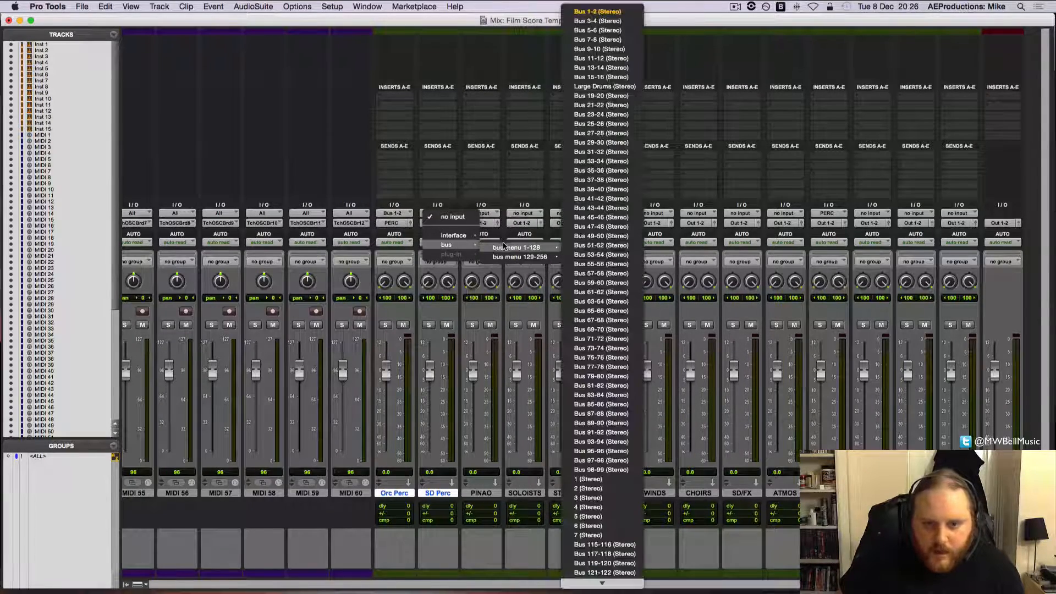
left_click(575, 22)
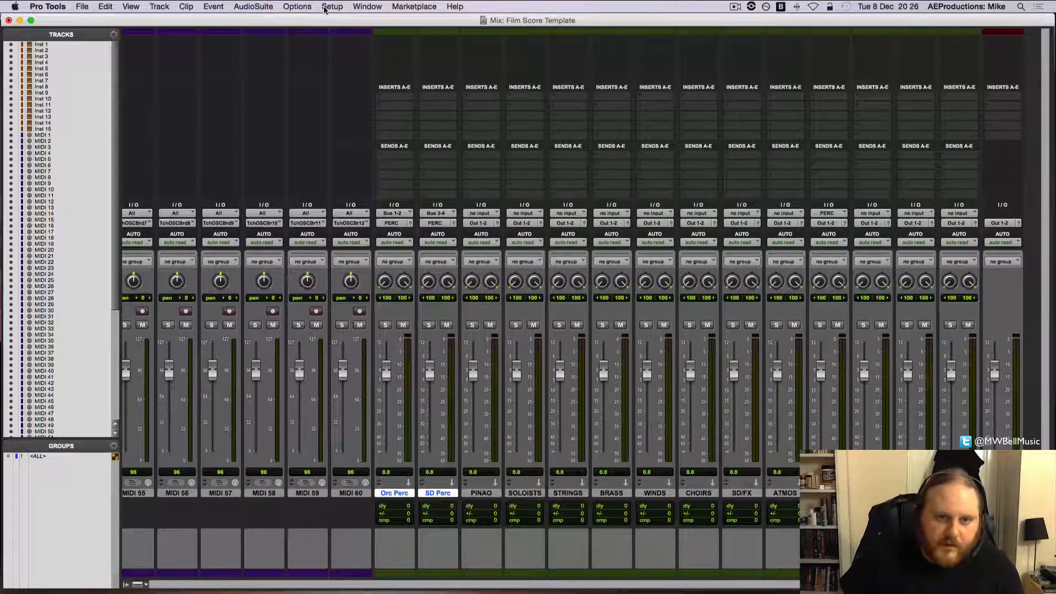
- Rename the Out 1-2 bus path in the I/O Setup as Orch Perc
left_click(332, 6)
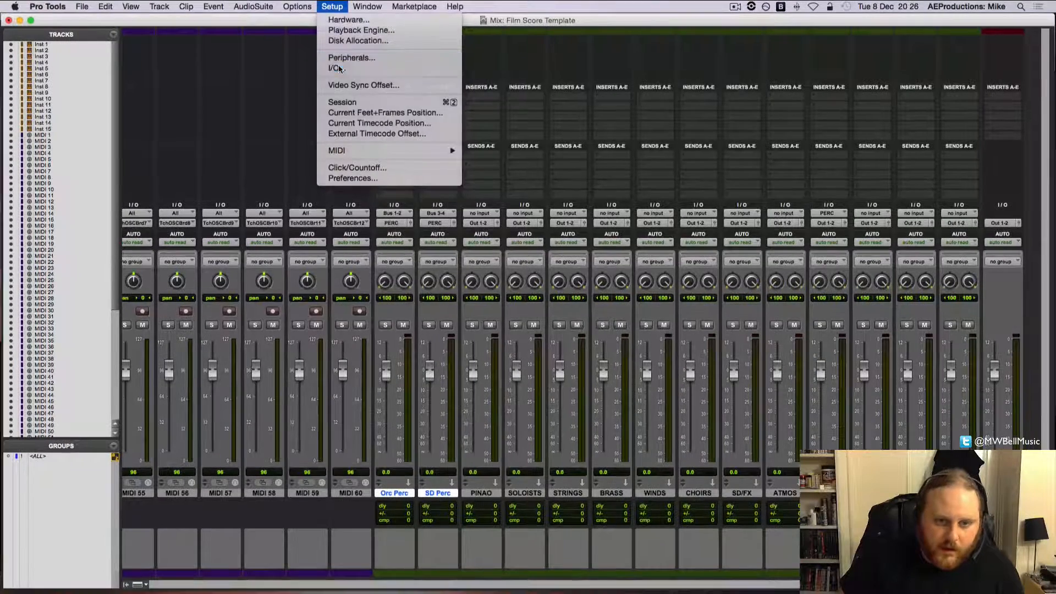
left_click(337, 69)
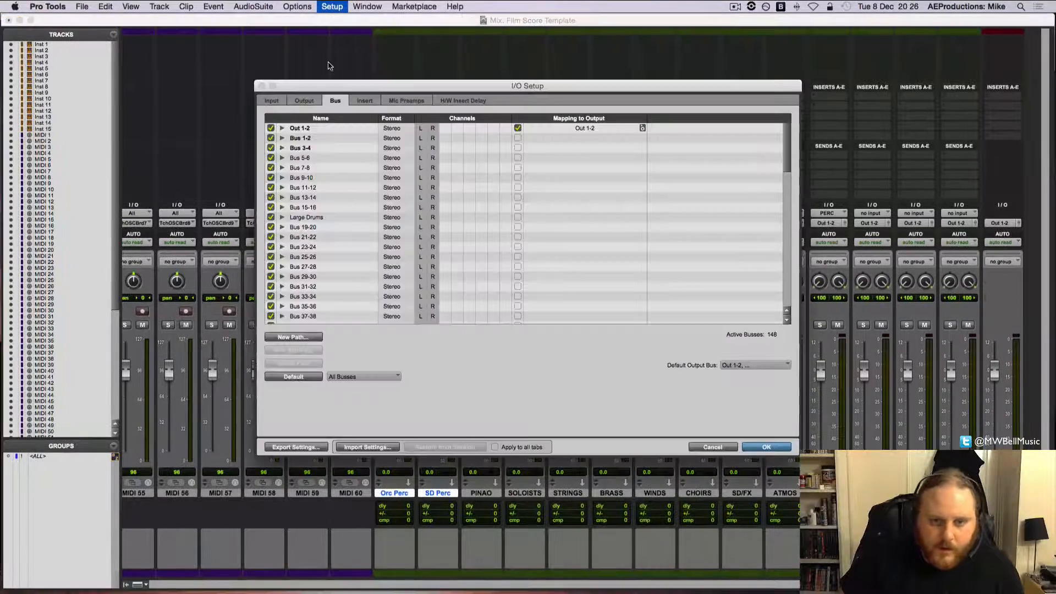
left_click(309, 130)
double_click(310, 129)
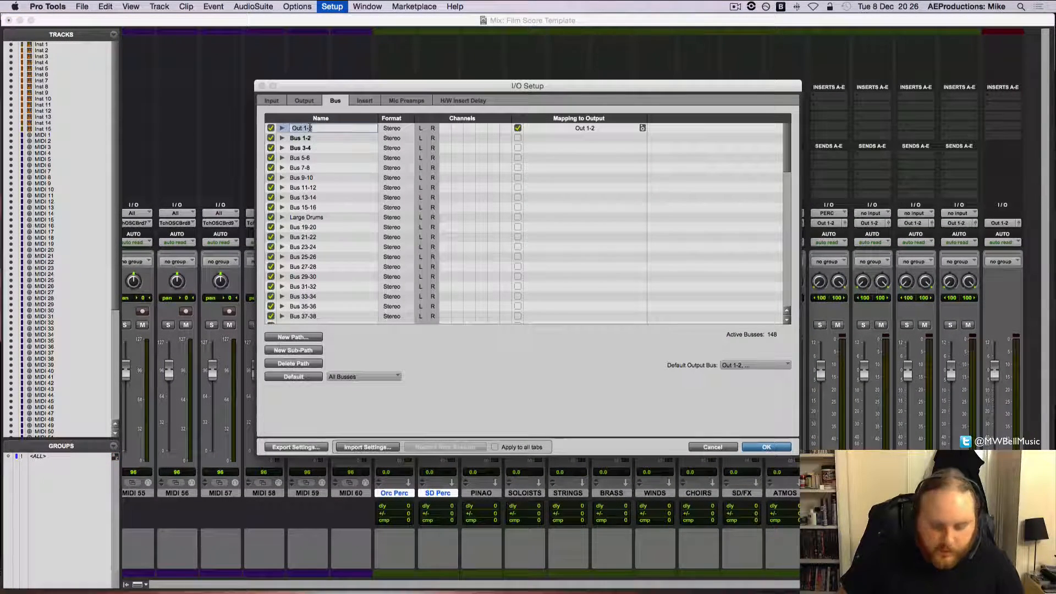
type("Orch Pr")
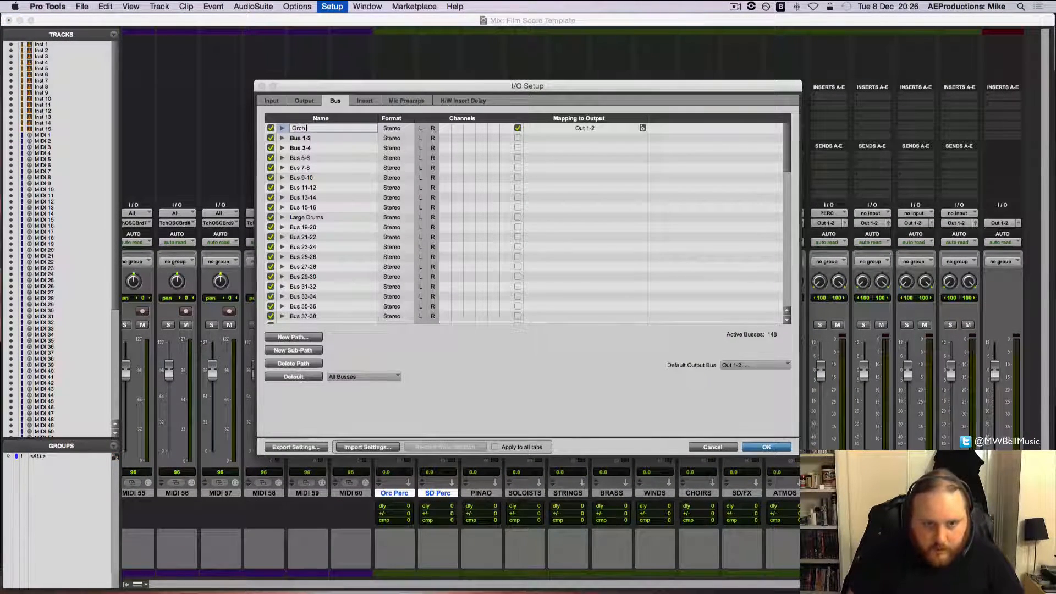
key("BackSpace")
type("erc")
key("Return")
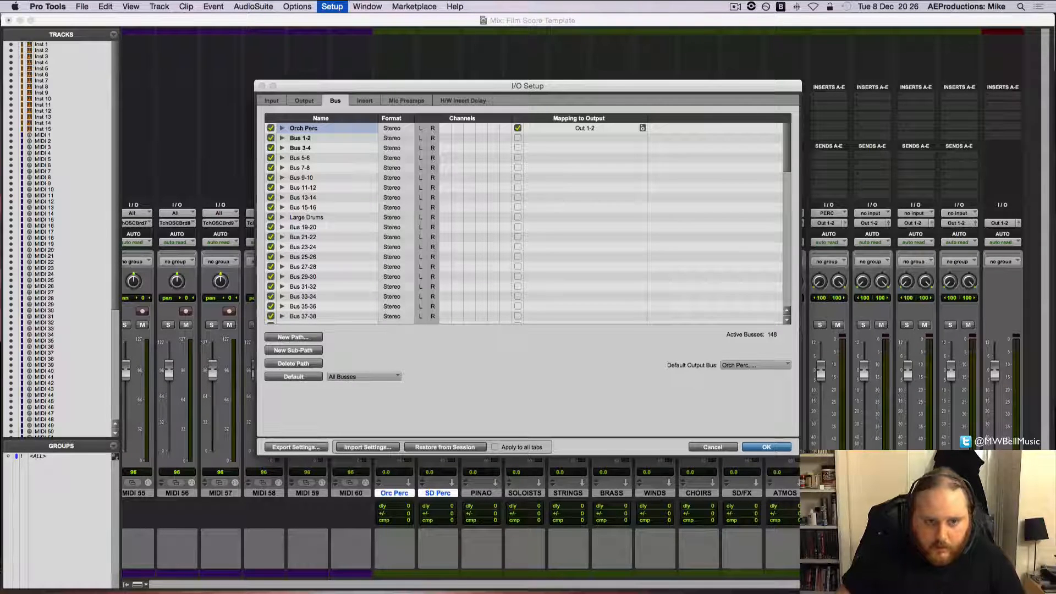
- Rename the Bus 1-2 path as SD Perc and apply the I/O Setup
double_click(325, 137)
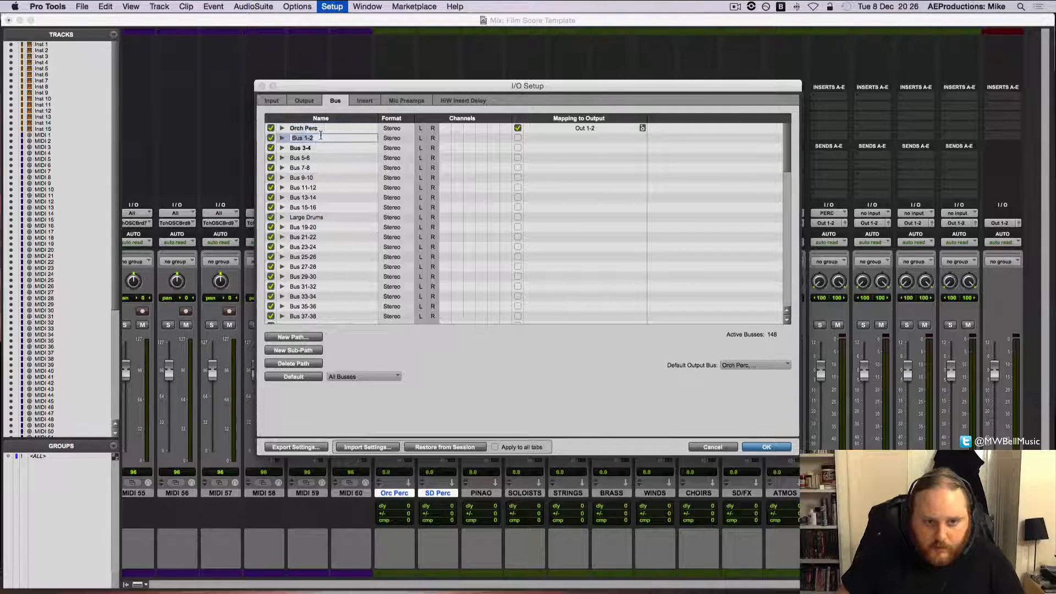
type("SC Perc")
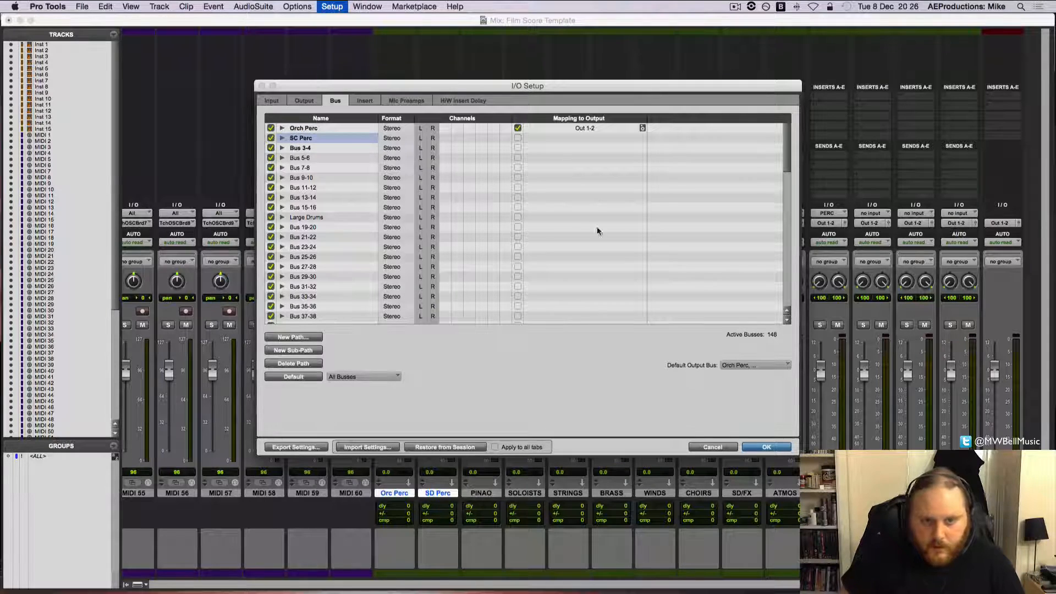
left_click(294, 138)
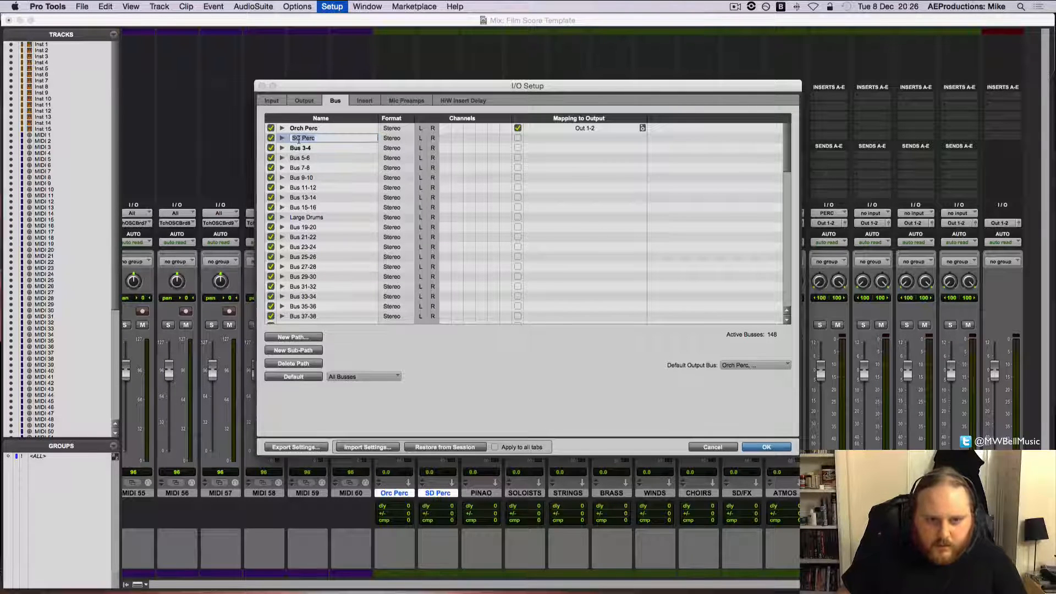
key("Delete")
type("D")
key("Return")
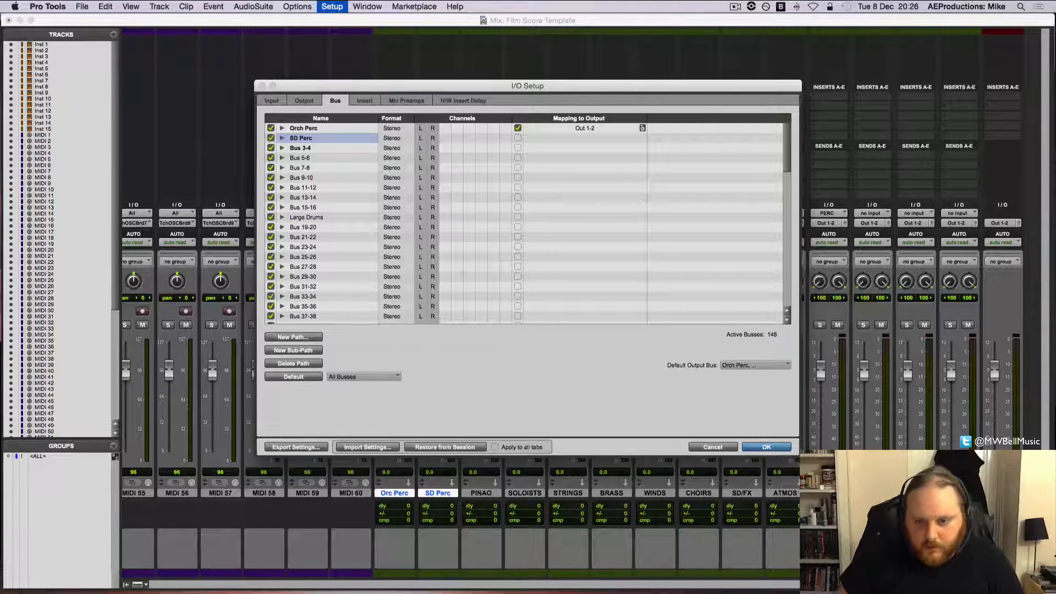
left_click(765, 446)
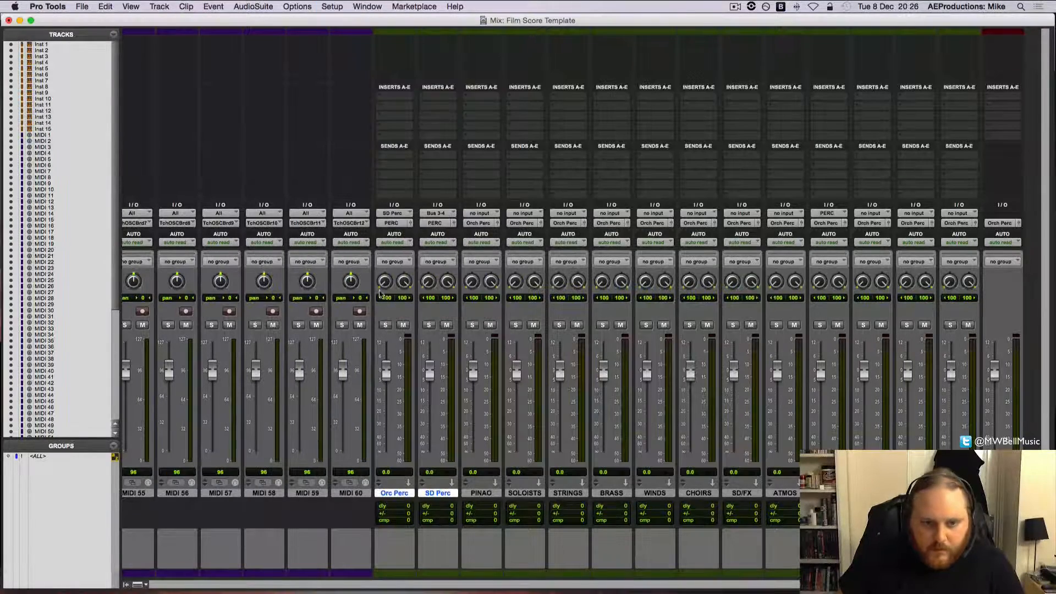
- Check the busses available as input for the Orc Perc track, keeping SD Perc (Stereo) selected
left_click(407, 213)
mouse_move(404, 214)
mouse_move(473, 217)
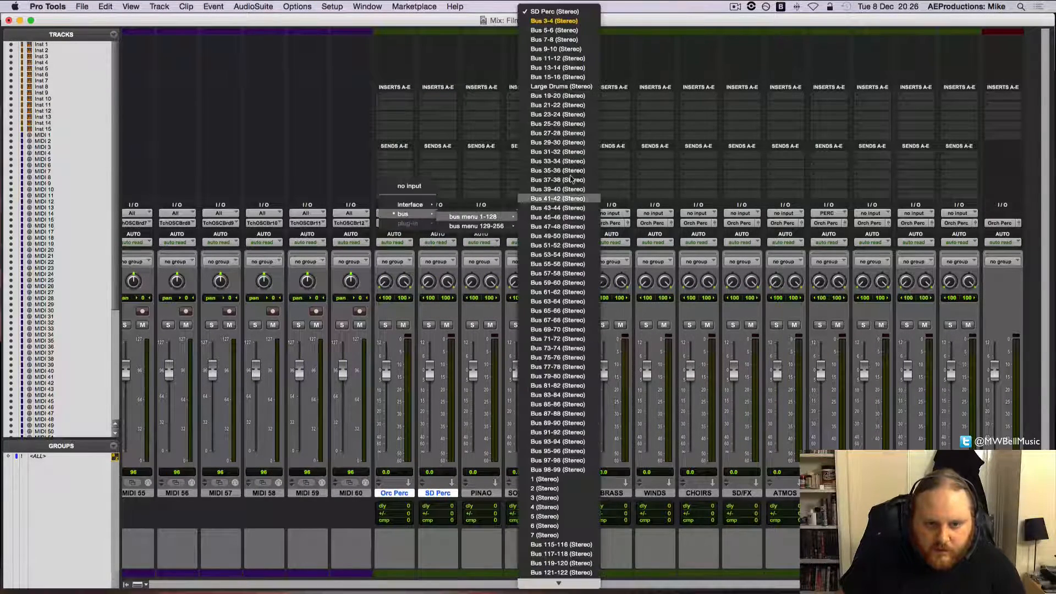
left_click(572, 12)
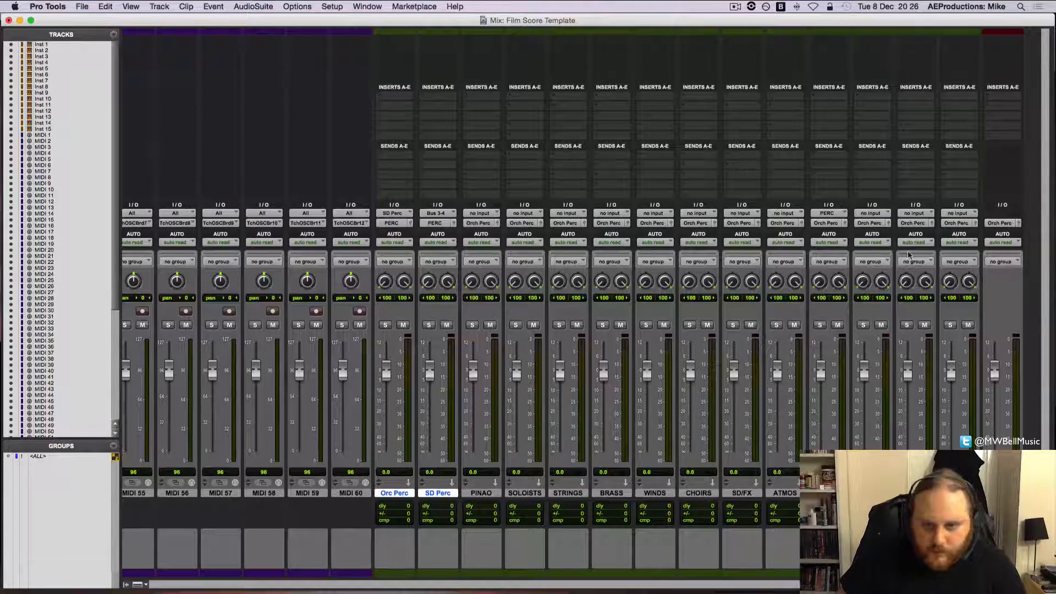
scroll(881, 243, "right", 1)
scroll(848, 245, "left", 1)
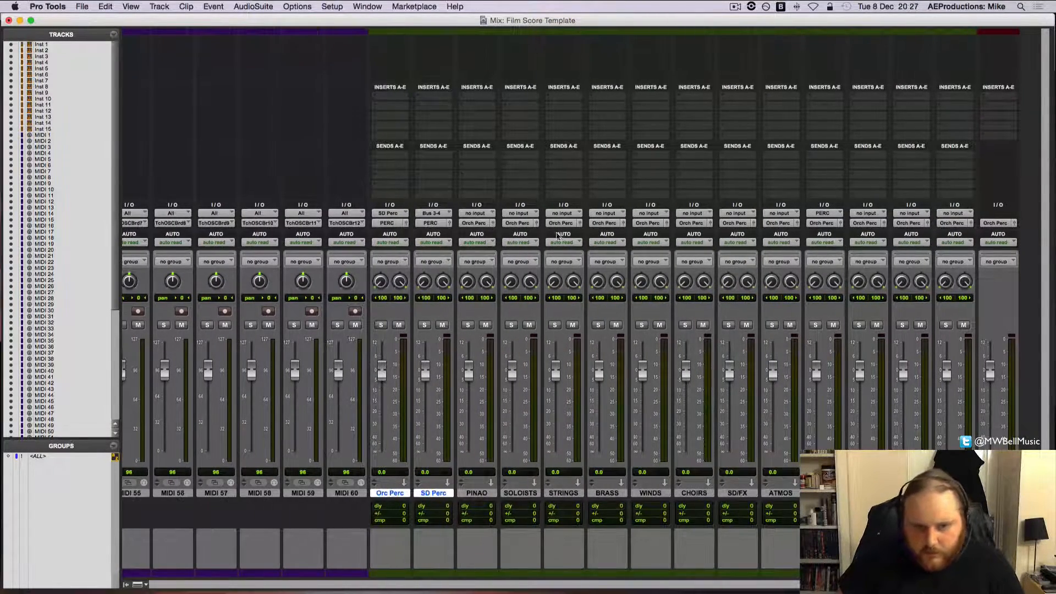
- Delete the Orch Perc bus path in the I/O Setup, including its assignments in the session
left_click(333, 7)
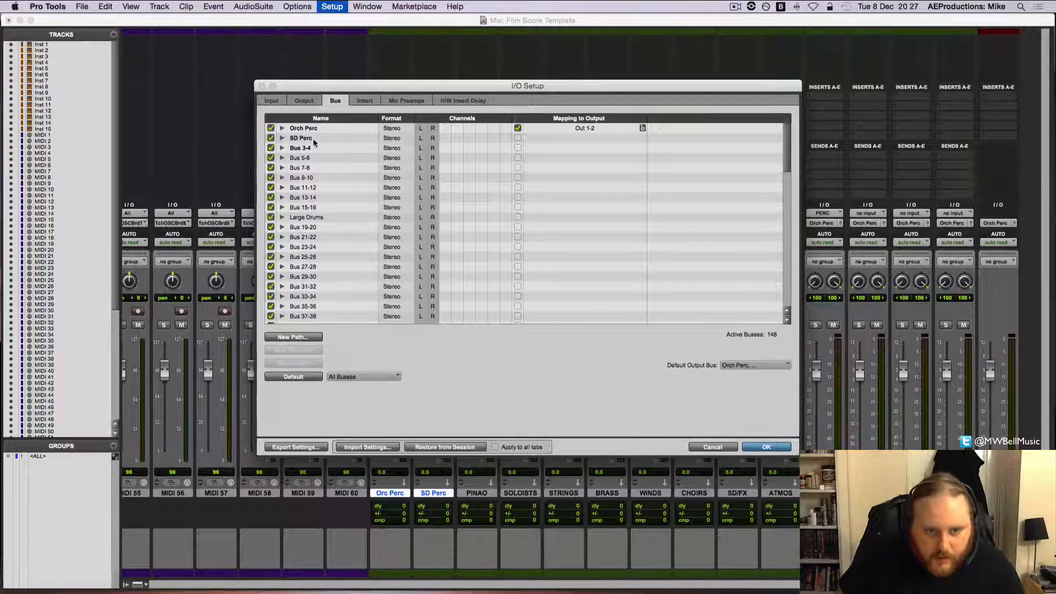
left_click(320, 128)
key("BackSpace")
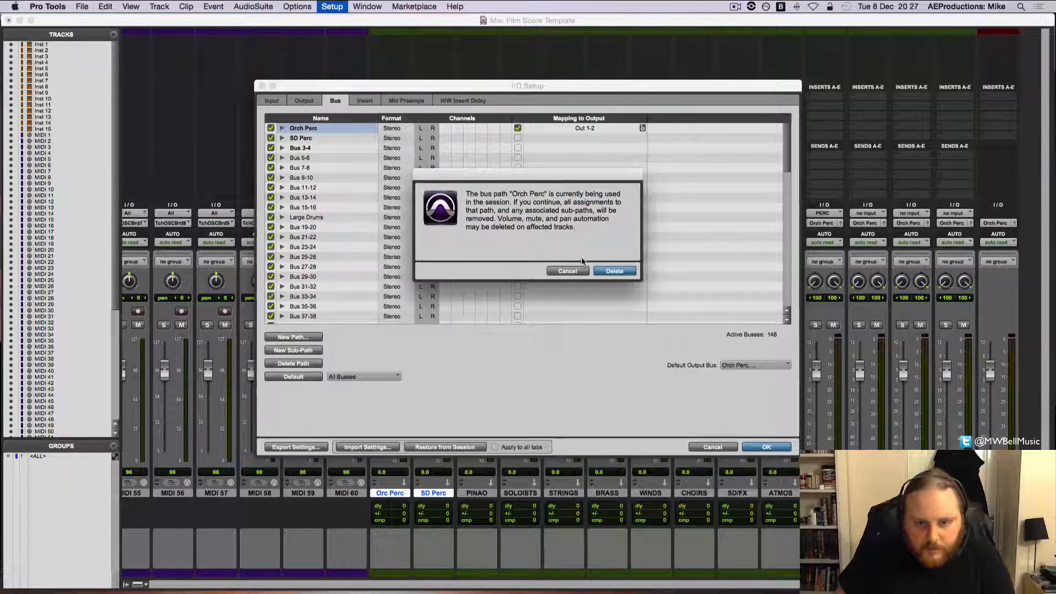
left_click(602, 269)
- Rename the Bus 3-4 path as Orch Perc and apply the I/O Setup
double_click(308, 137)
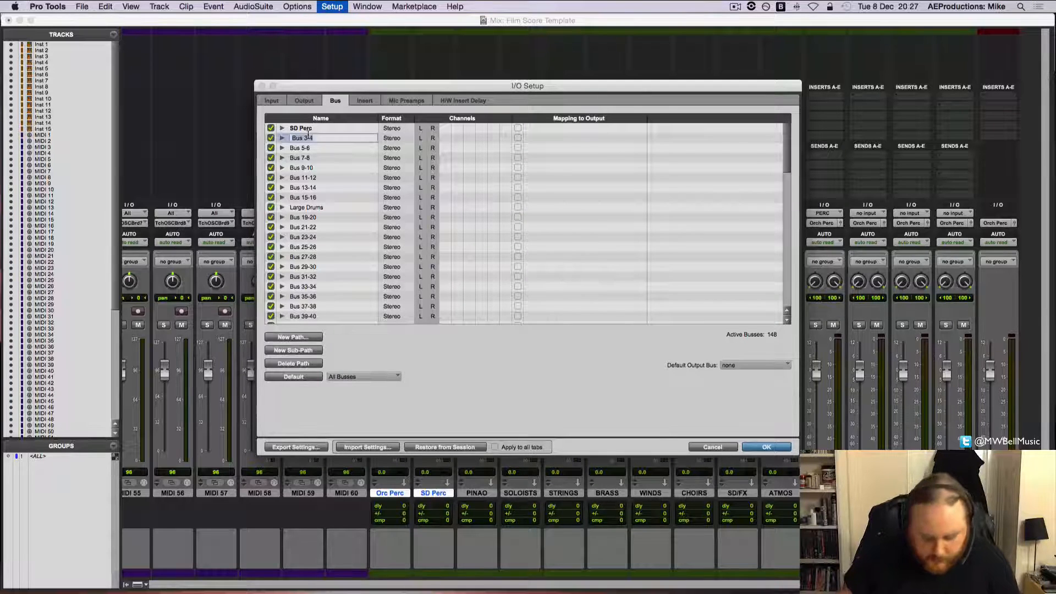
type("Orch OrPerc")
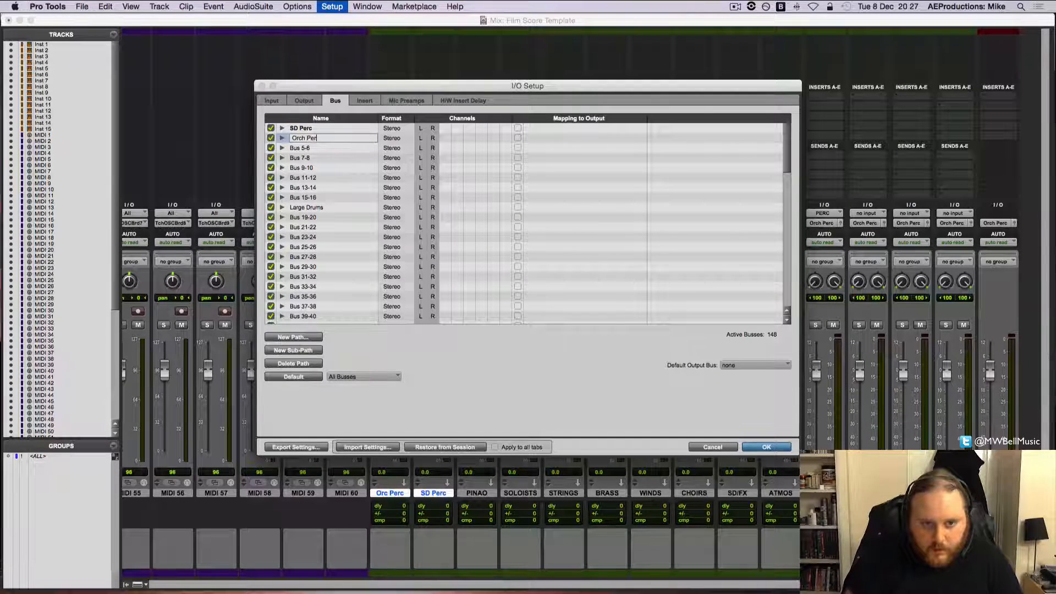
key("Return")
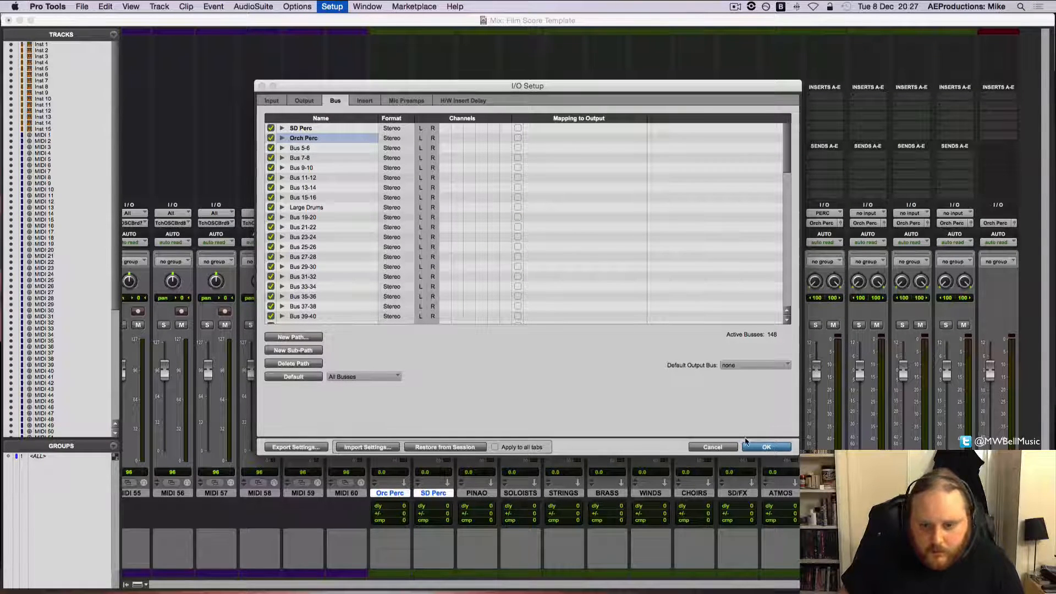
left_click(767, 447)
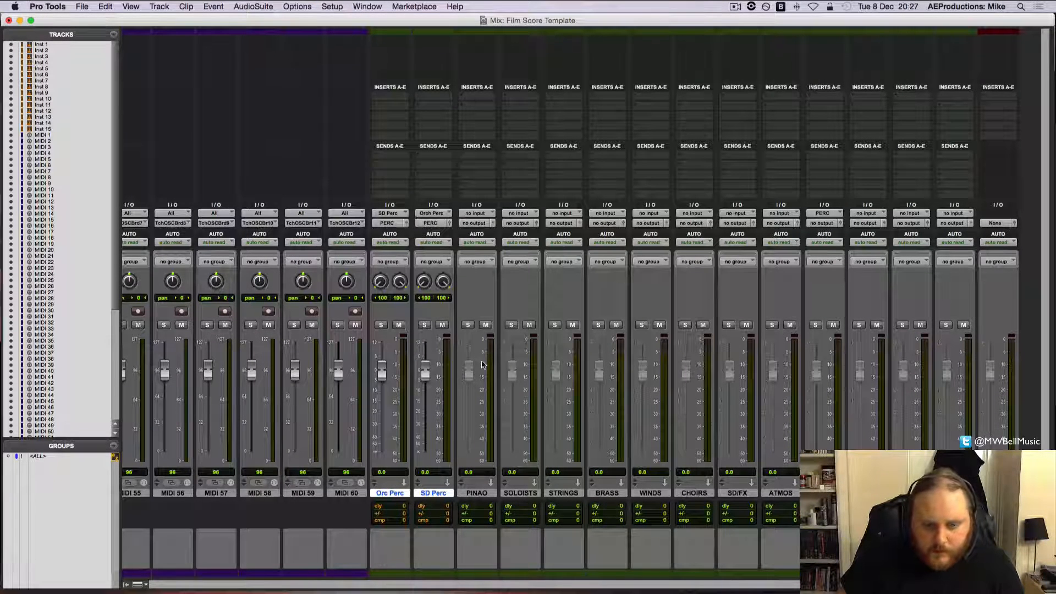
scroll(495, 261, "left", 1)
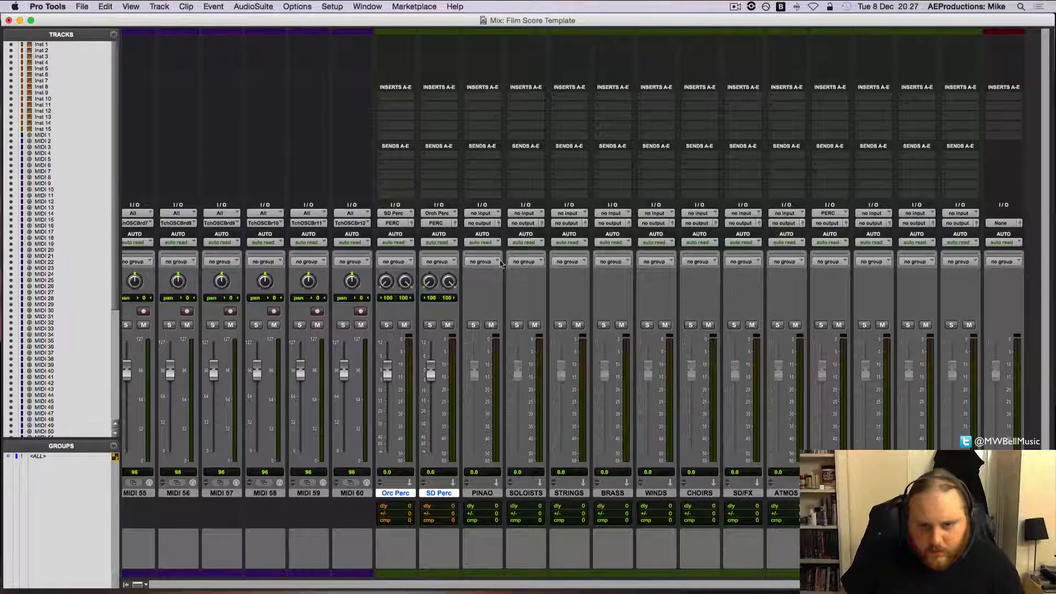
left_click(484, 228)
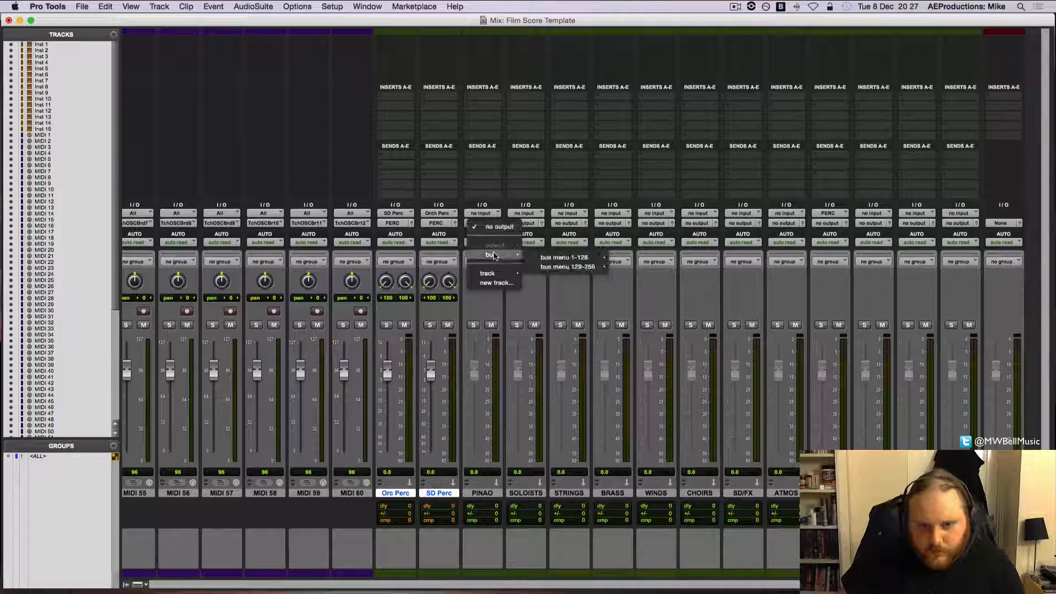
left_click(377, 31)
- Reset the output paths in the I/O Setup to their default and apply the setup
left_click(332, 6)
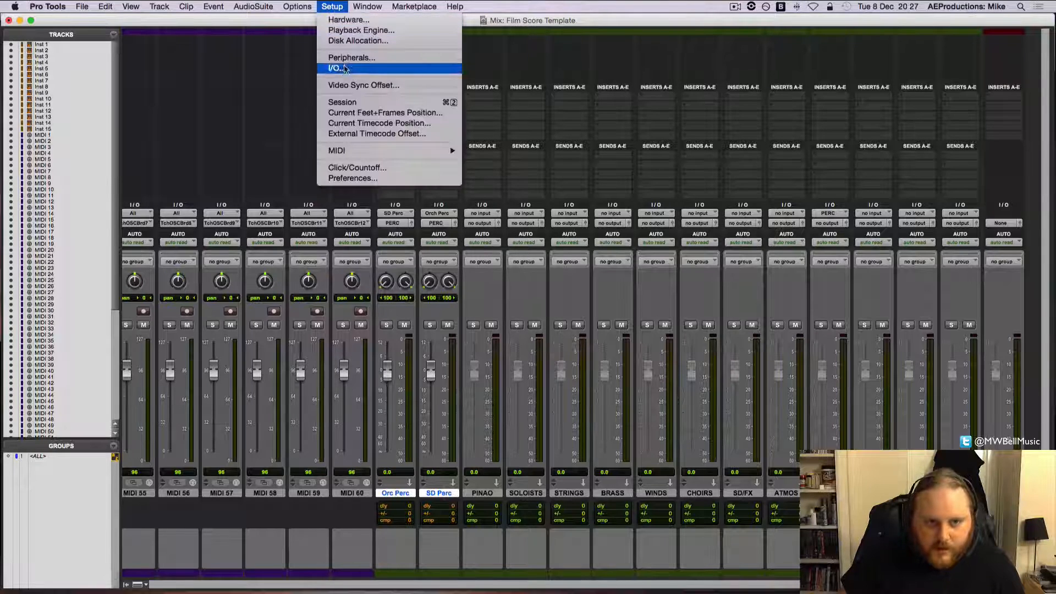
left_click(344, 66)
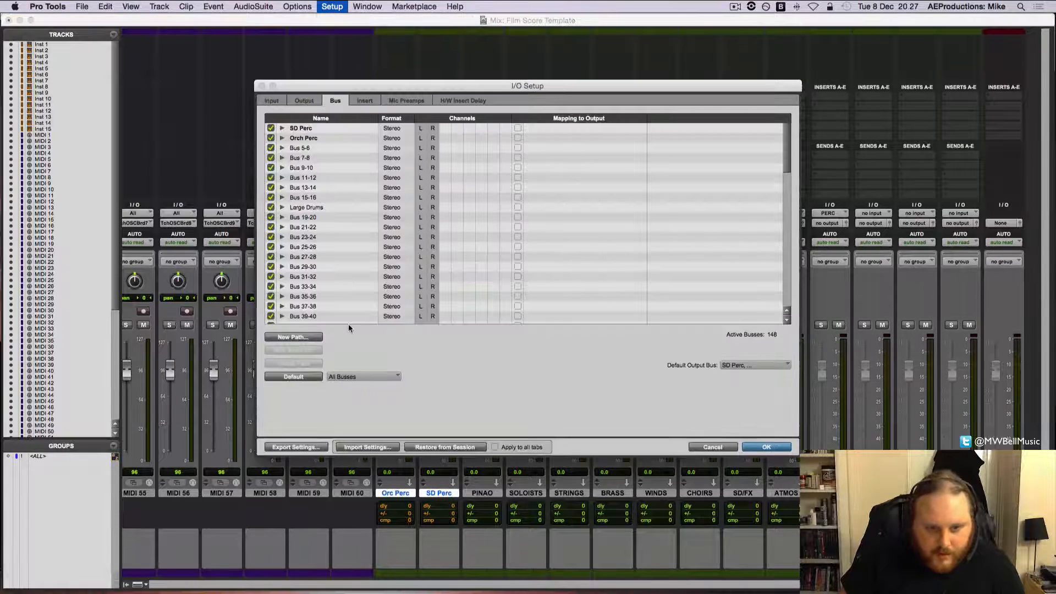
left_click(300, 338)
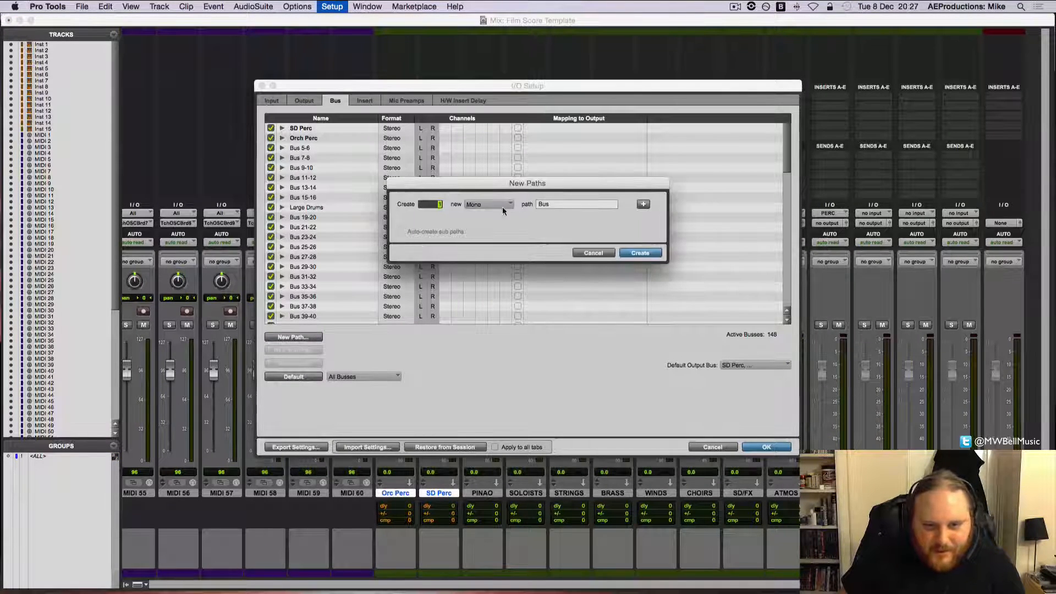
left_click(592, 253)
left_click(300, 102)
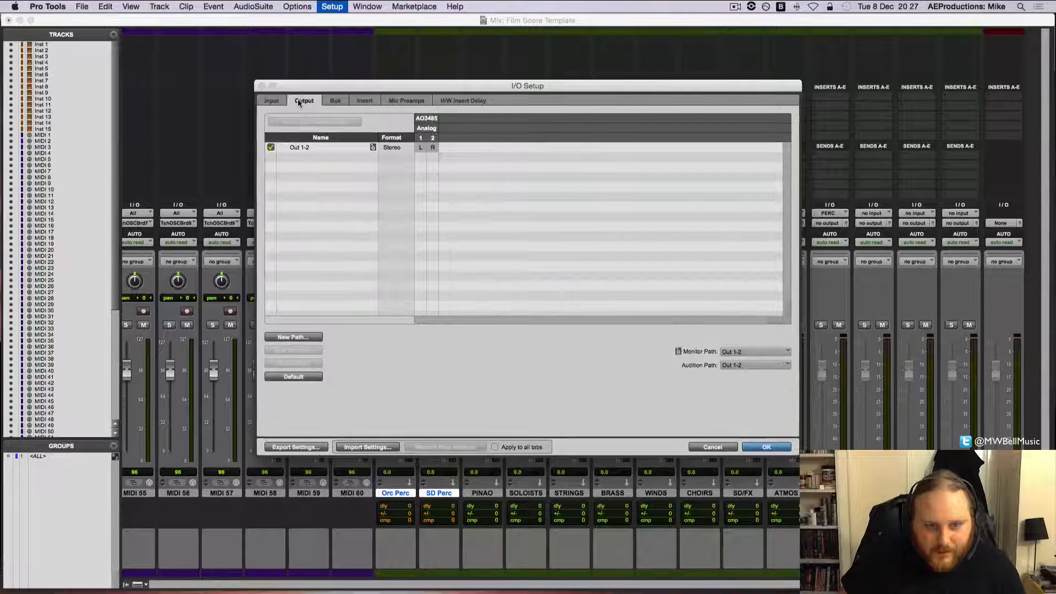
left_click(391, 147)
left_click(306, 377)
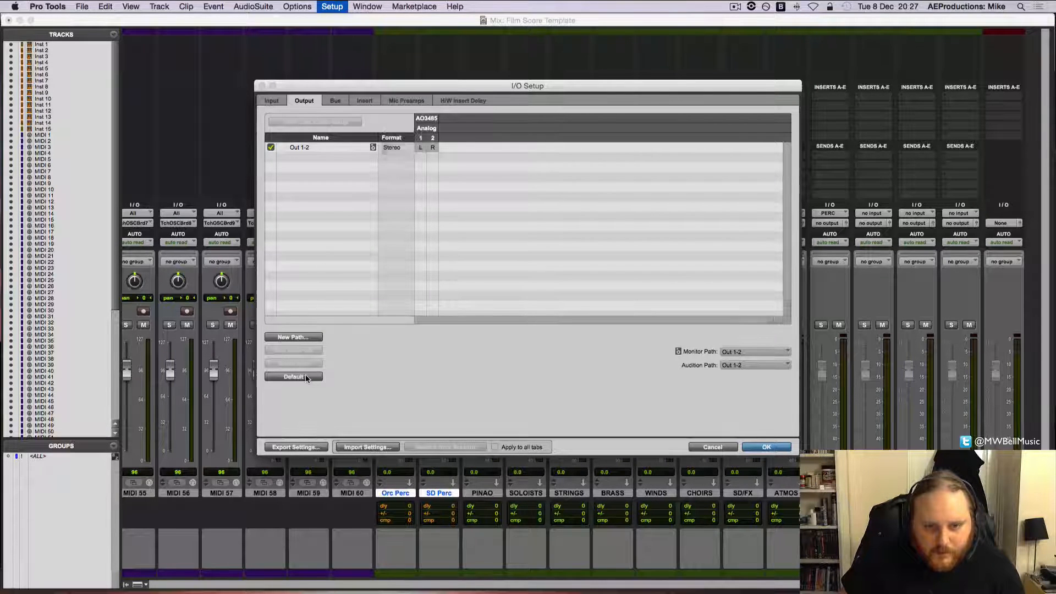
left_click(299, 380)
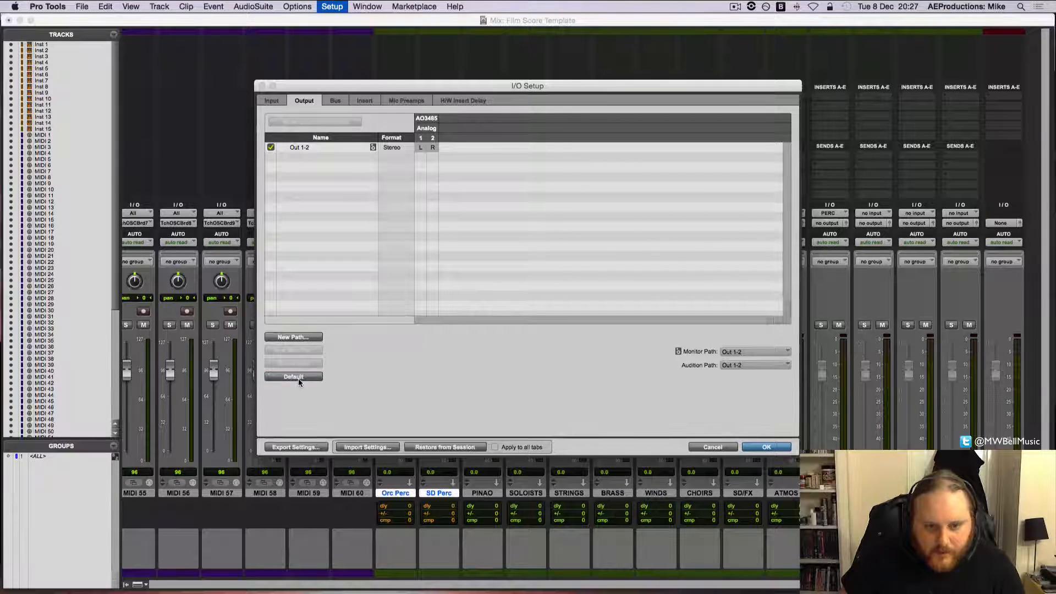
left_click(767, 447)
- Set the output of the PINAO track to Out 1-2
left_click(483, 224)
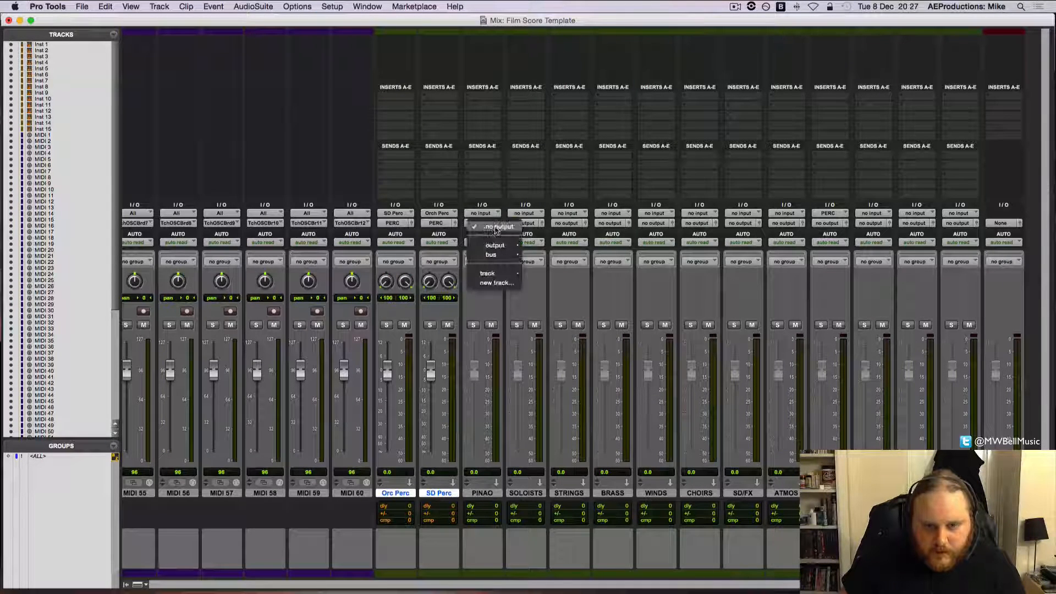
mouse_move(496, 245)
left_click(535, 248)
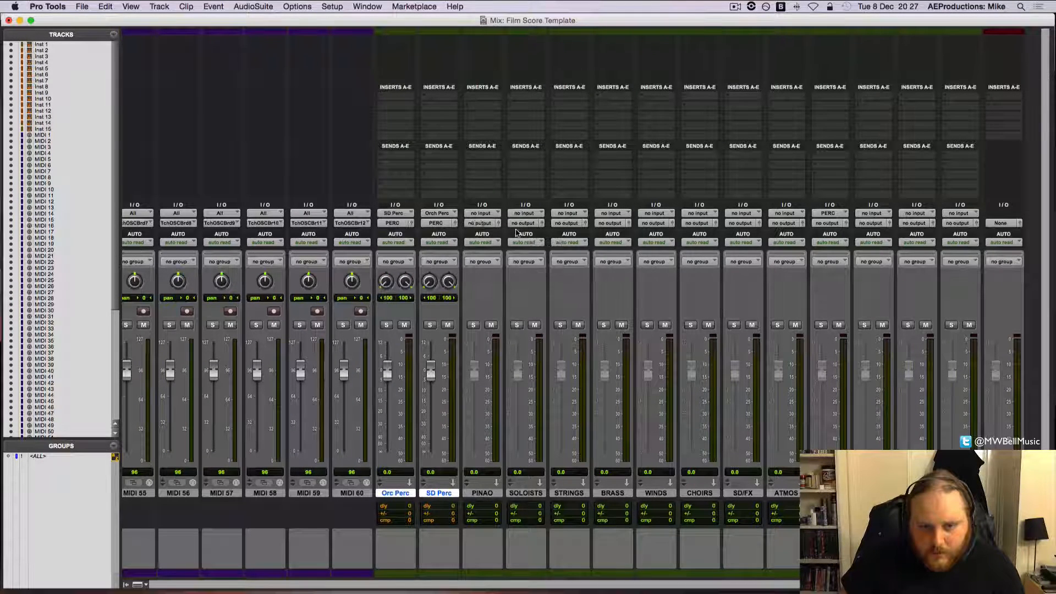
- Select all aux tracks from PINAO through the last one before the master track and set their outputs to Out 1-2
left_click(488, 493)
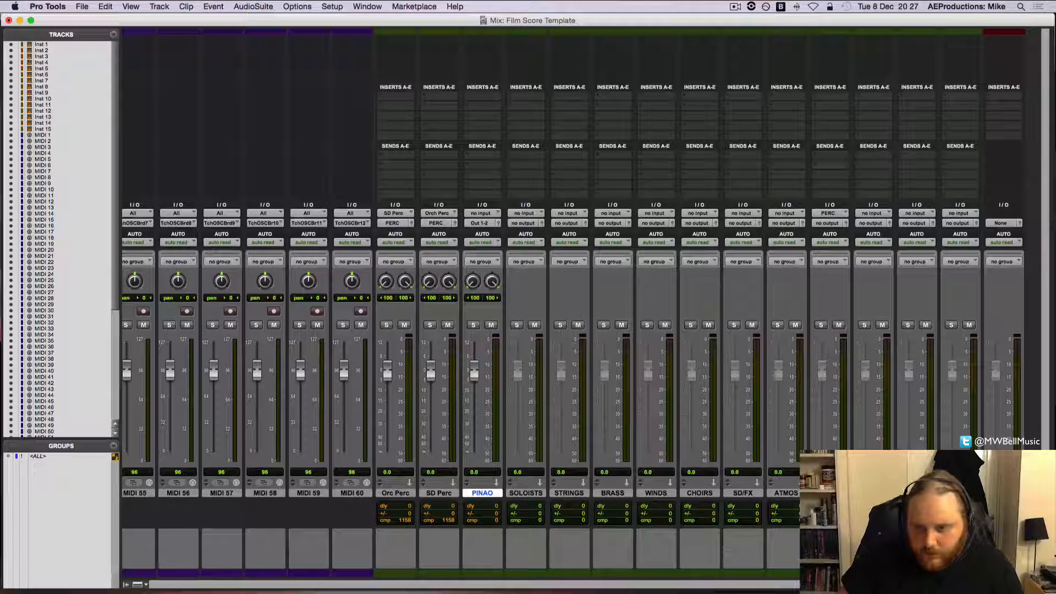
left_click(960, 493, "shift")
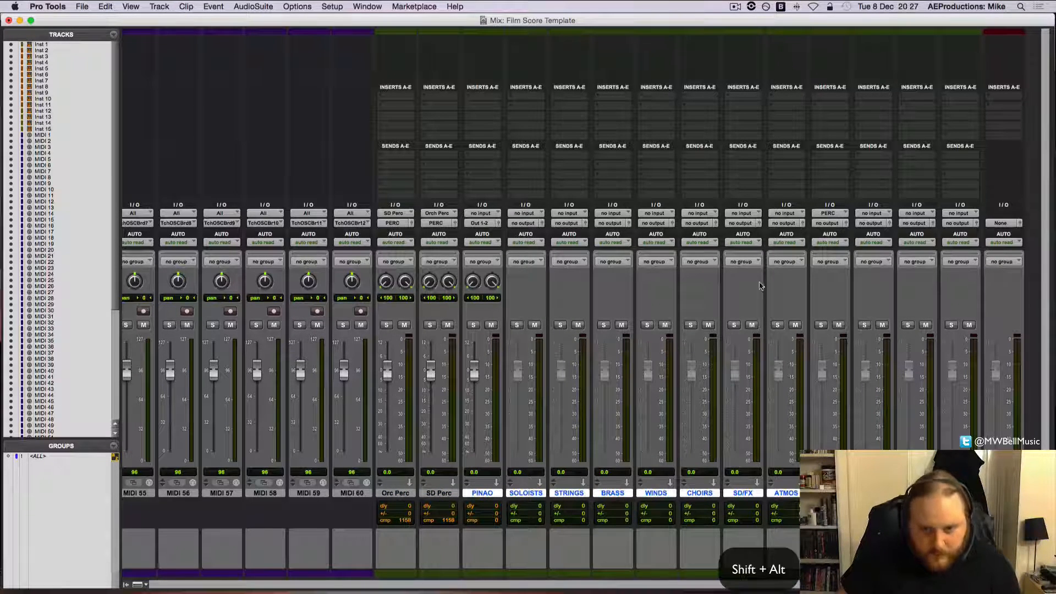
left_click(529, 222, "alt+shift")
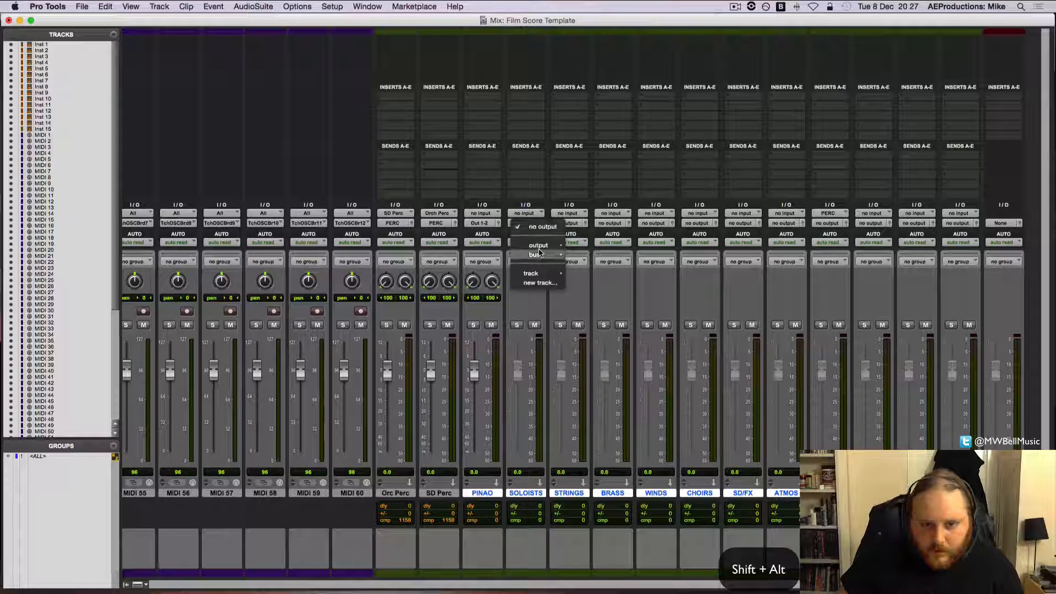
mouse_move(546, 246)
left_click(591, 249)
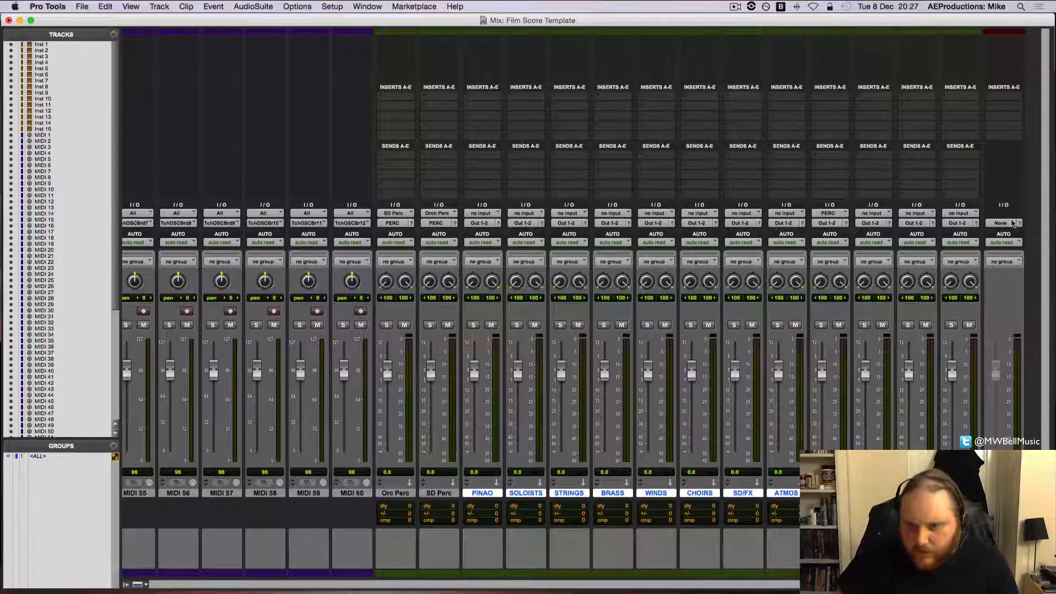
- Deselect all the selected aux tracks in the mixer
scroll(492, 256, "left", 2)
scroll(493, 257, "right", 1)
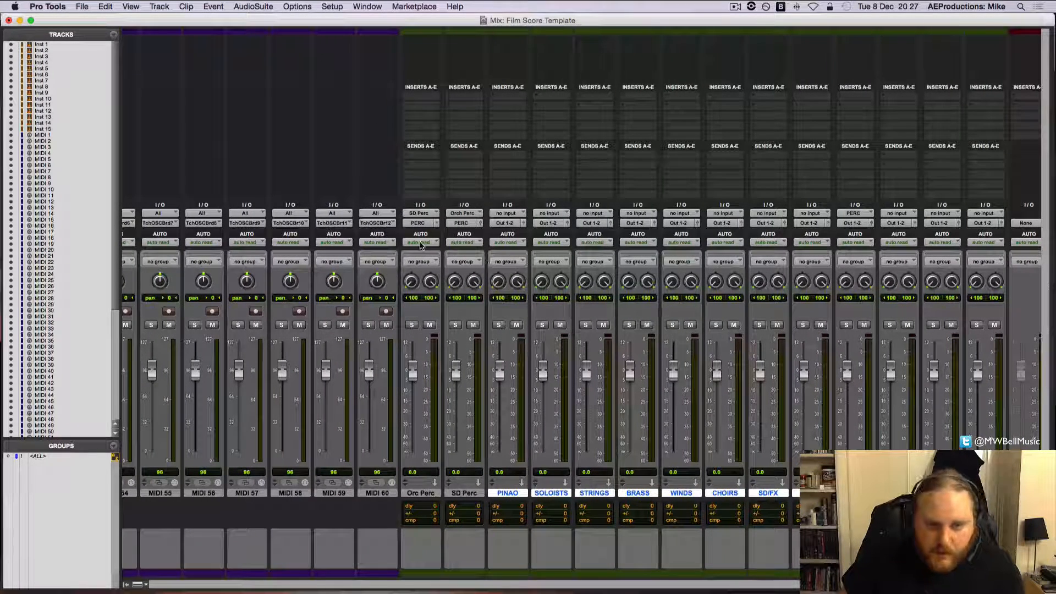
left_click(558, 491, "super")
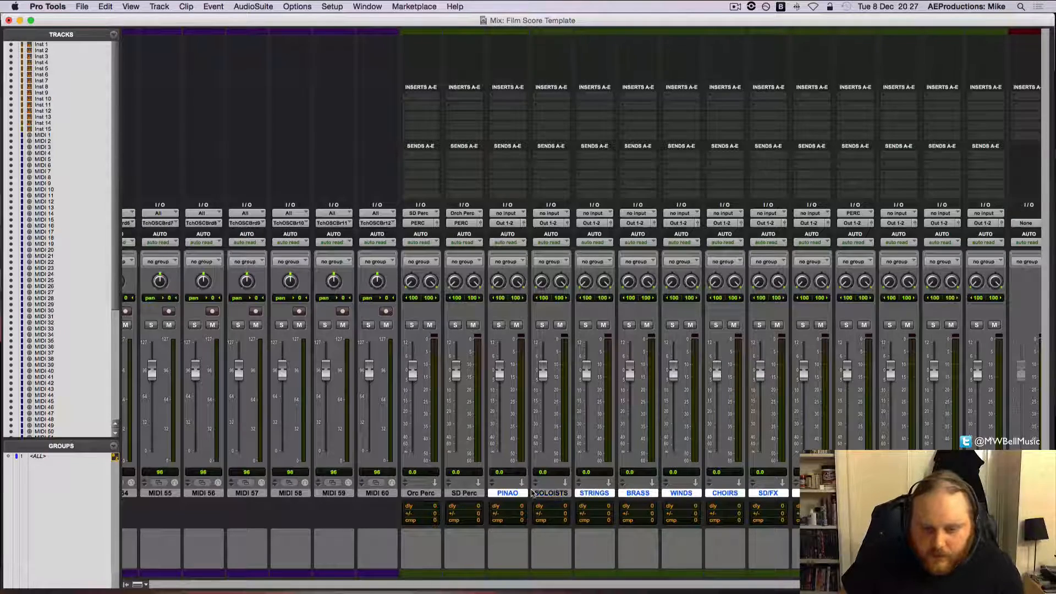
left_click(511, 493, "super")
left_click(589, 494, "alt")
scroll(581, 302, "right", 3)
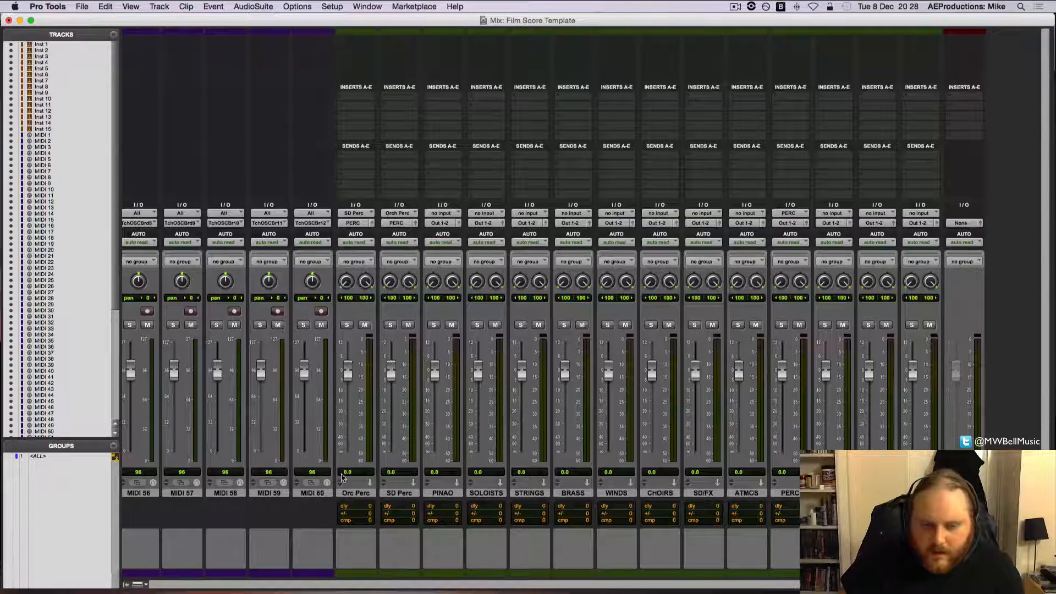
- Enter STEM as the comment on the Orc Perc and SD Perc aux tracks
left_click(357, 536)
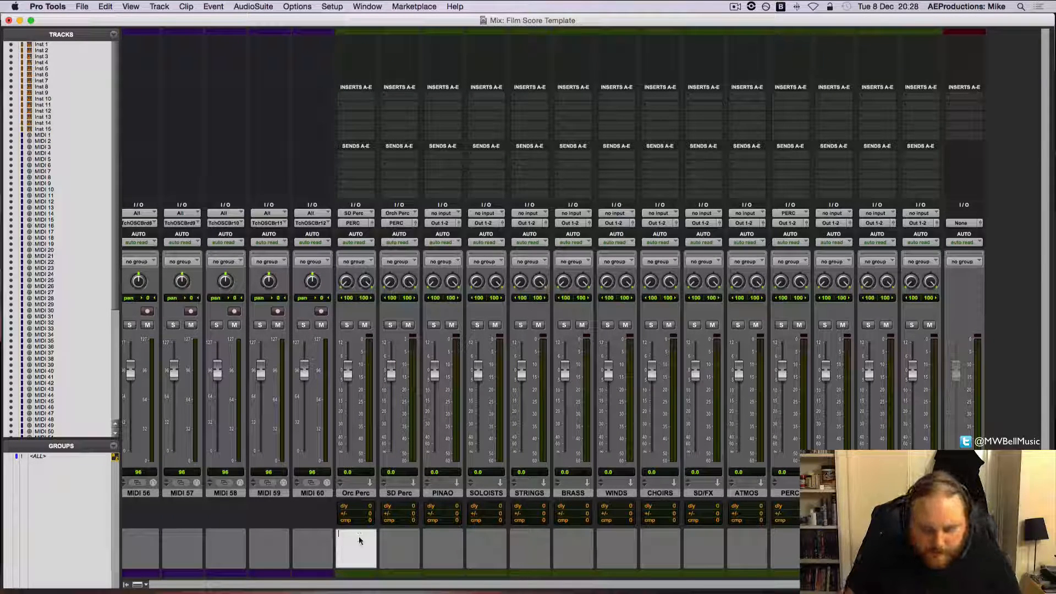
type("Timps")
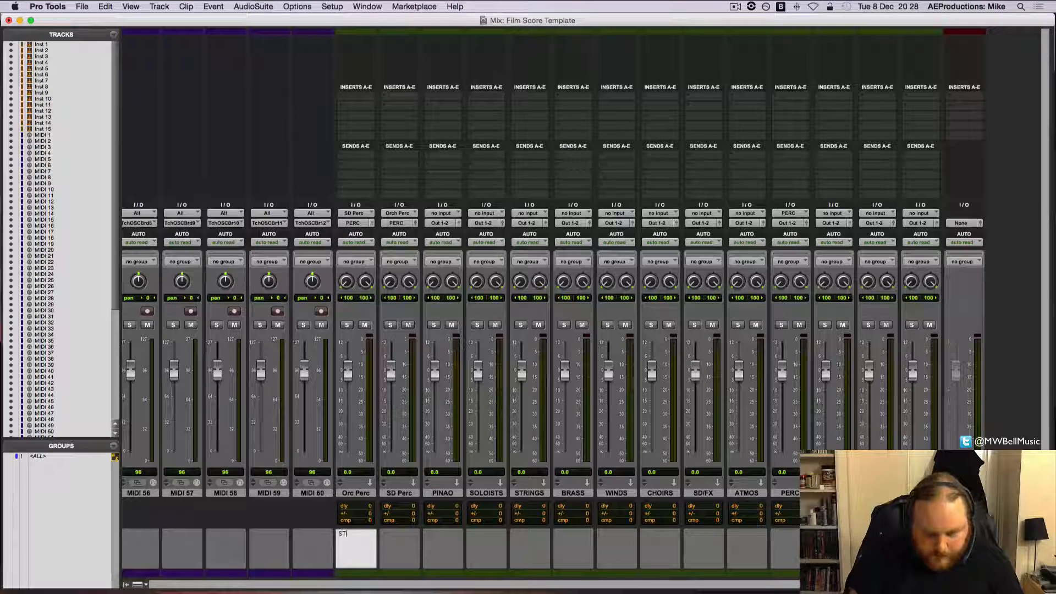
key("Return")
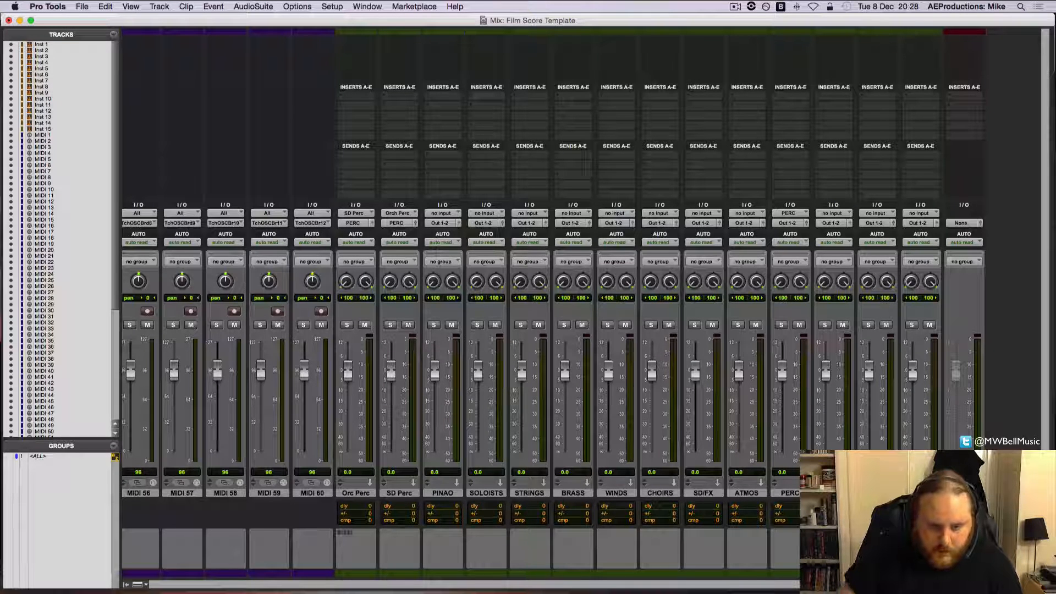
left_click(348, 540)
key("Tab")
type("STEM")
- Enter MASTER SUB MIXES as the comment on the PINAO track and copy that text
left_click(481, 546)
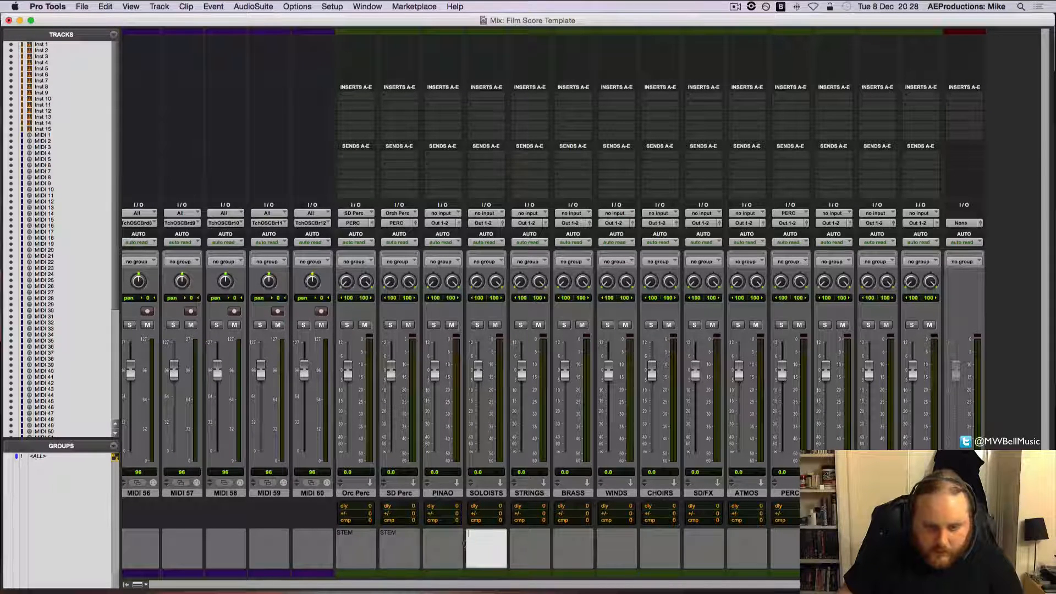
left_click(443, 547)
type("MASTER SU")
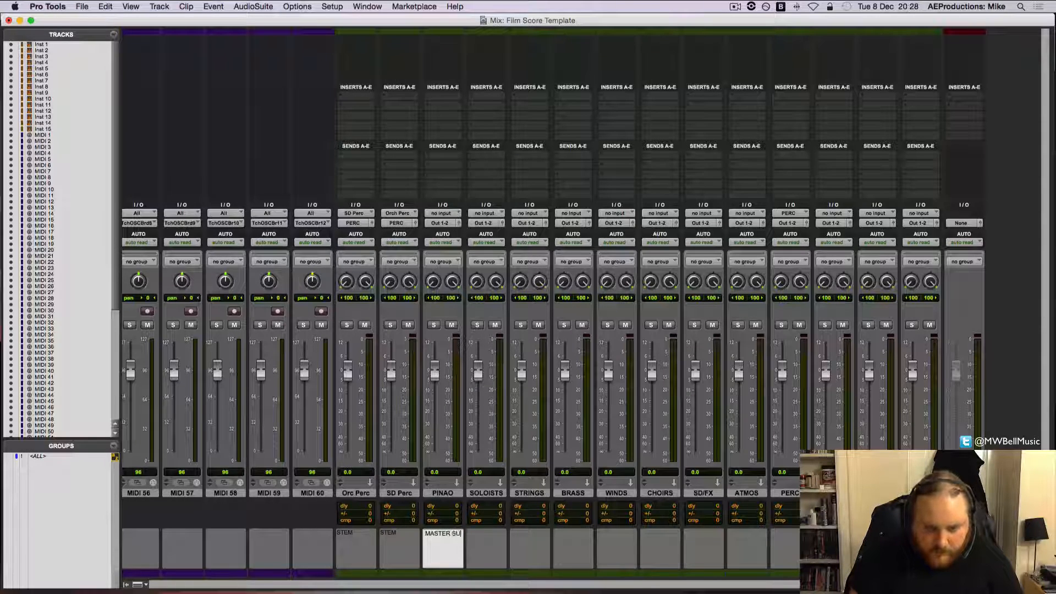
type("B MIXES")
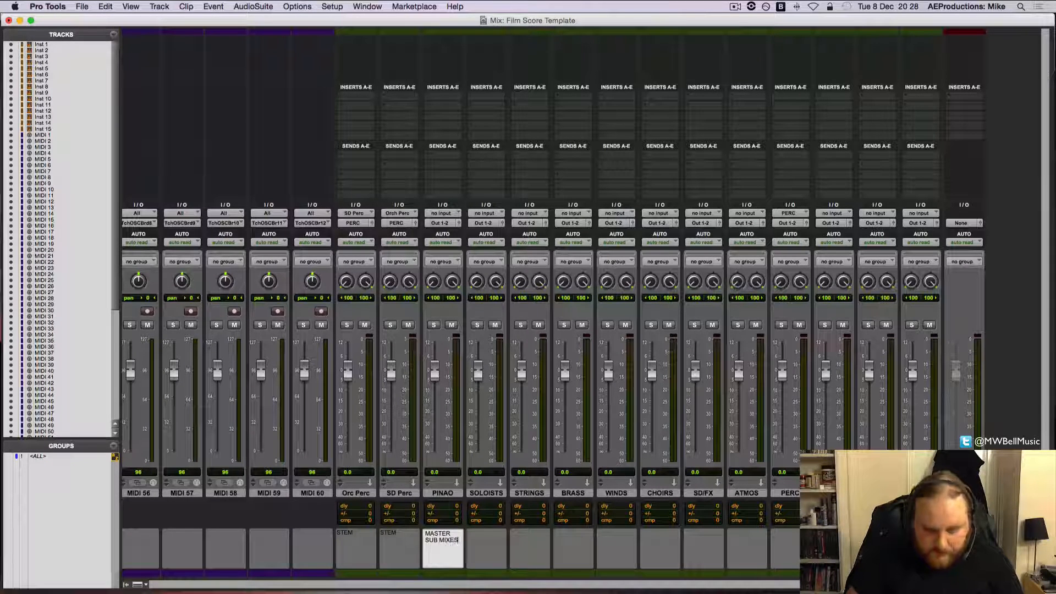
key("Return")
left_click(439, 540)
key("super+c")
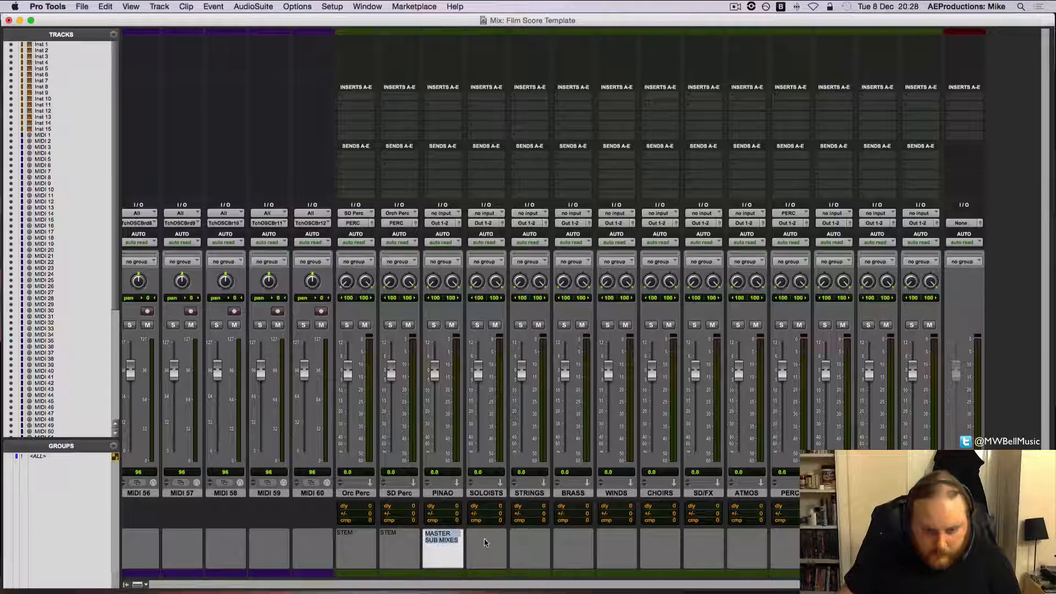
- Paste the MASTER SUB MIXES comment onto the aux tracks from SOLOISTS through PERC
left_click(486, 544)
key("super+v")
left_click(529, 545)
key("super+v")
left_click(573, 544)
key("super+v")
left_click(616, 544)
key("super+v")
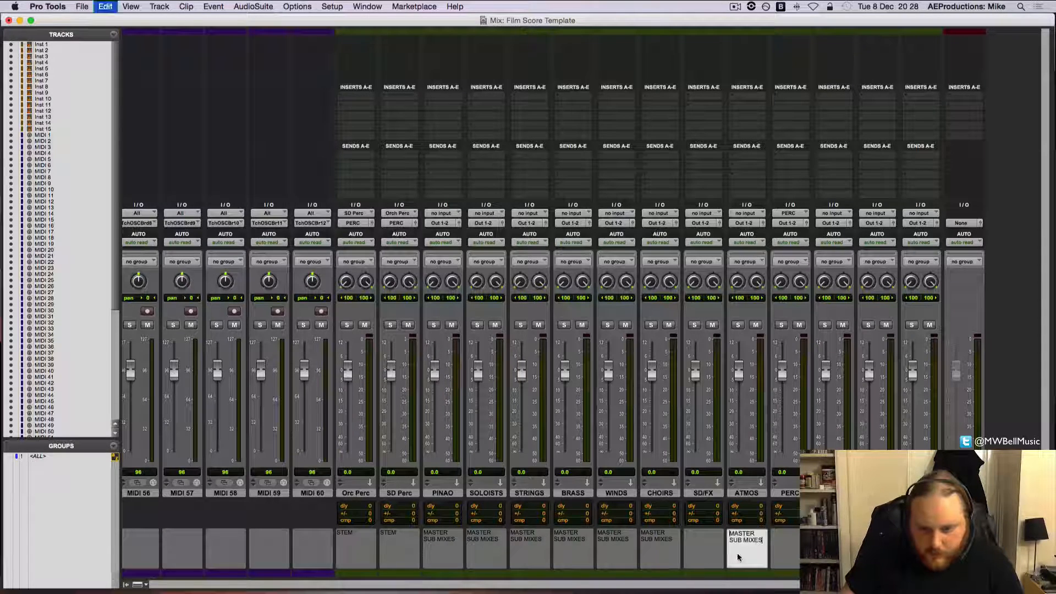
left_click(703, 544)
key("super+v")
left_click(786, 544)
key("super+v")
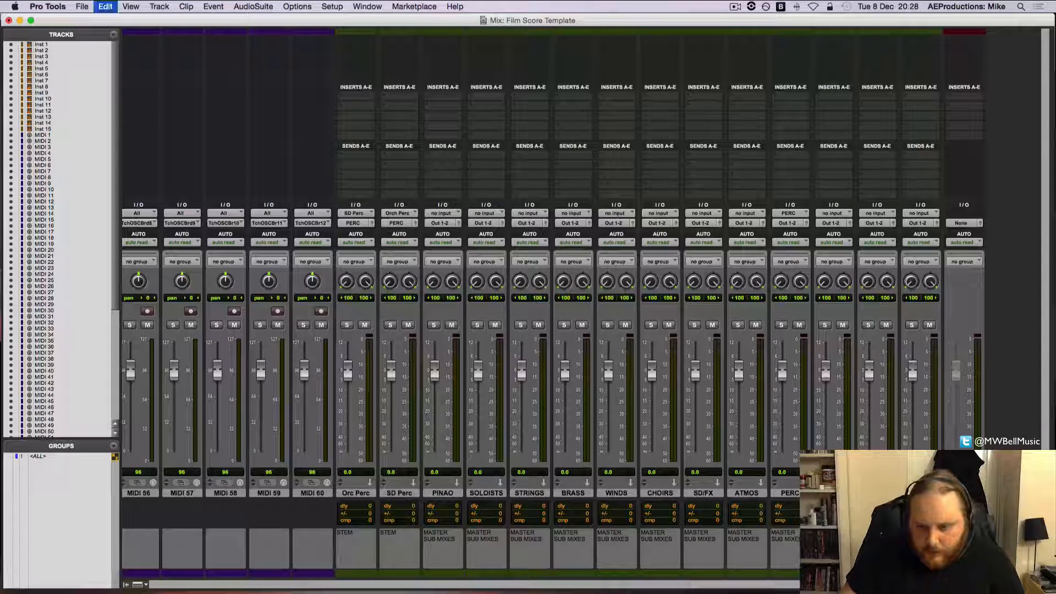
- Rename the Inst 1 track as Orchestal Perc
scroll(373, 495, "left", 20)
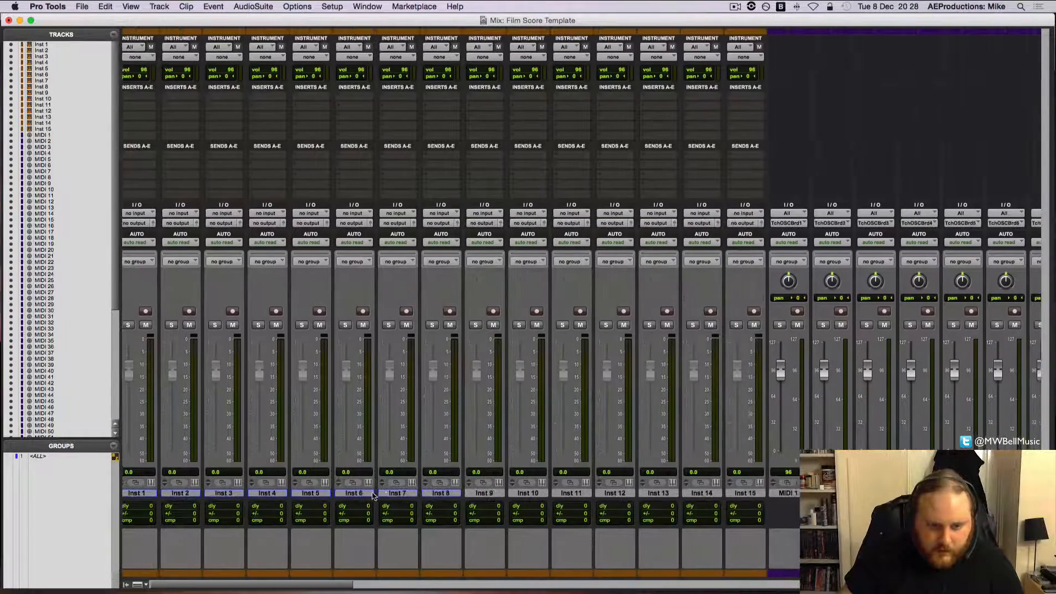
scroll(373, 495, "left", 2)
double_click(142, 494)
type("Or")
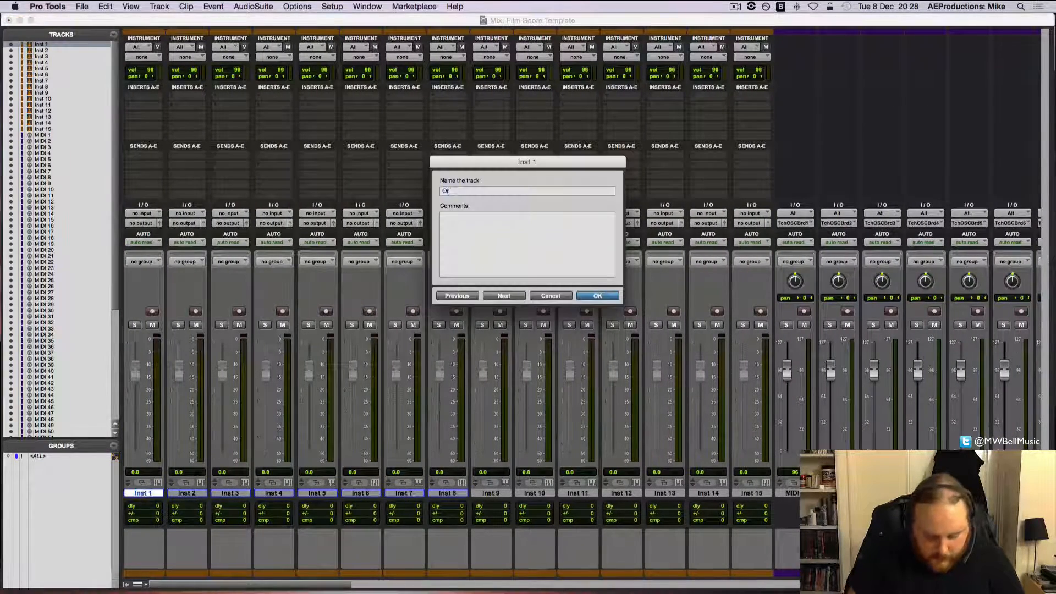
type("chestal Perc")
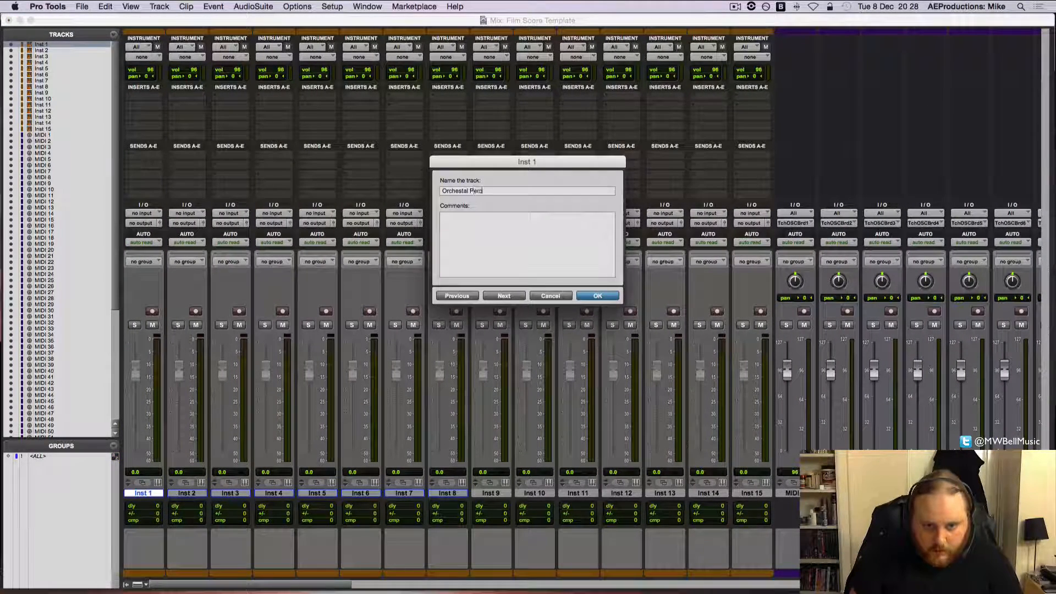
key("Return")
- Rename the Inst 2 track as CD Perc
left_click(181, 493)
double_click(181, 494)
type("CO")
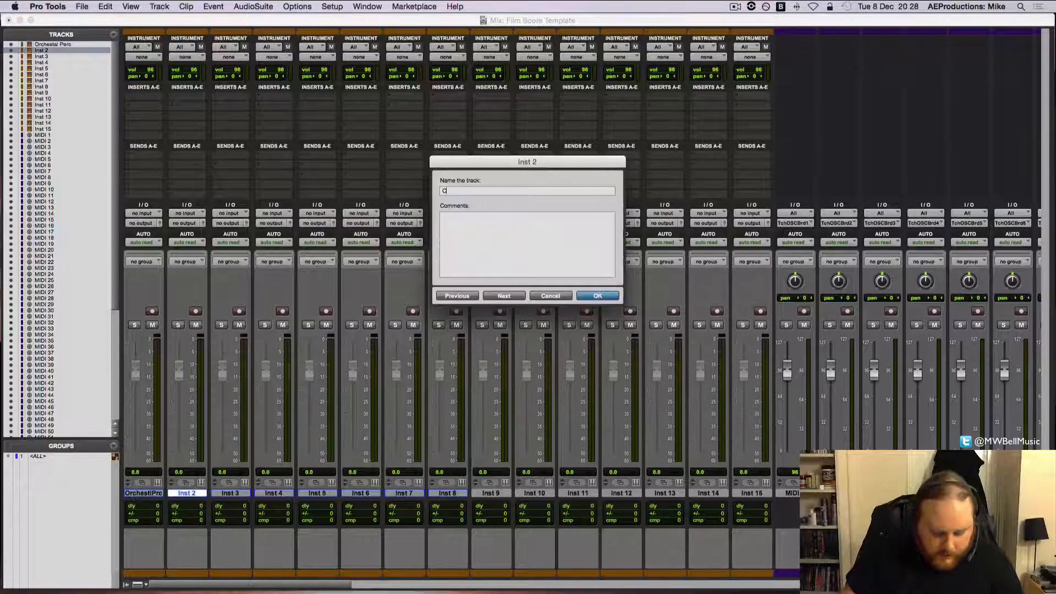
key("Return")
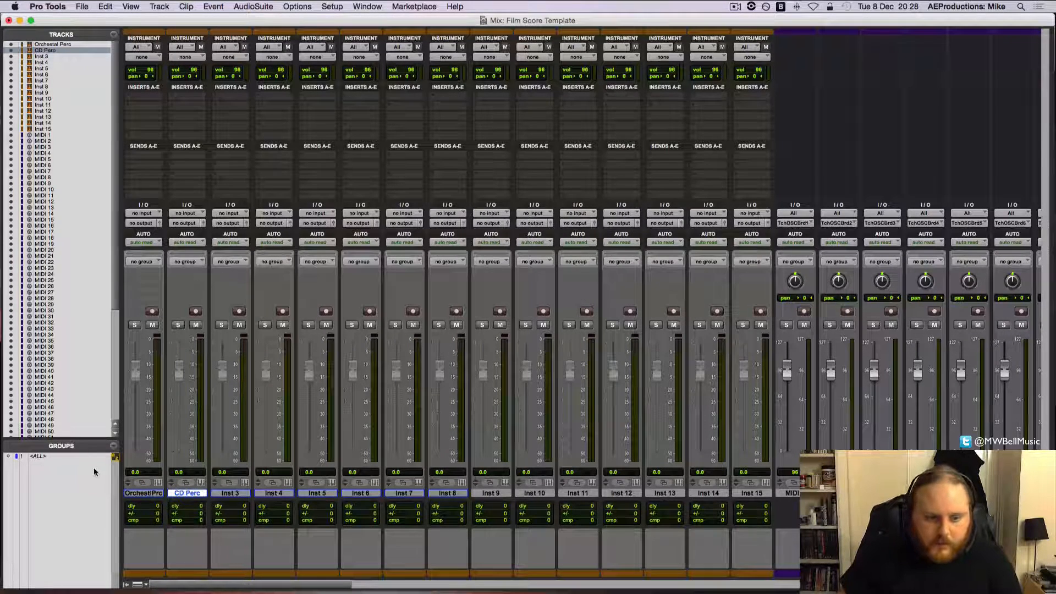
- Rename the second instrument track as SD PERC
double_click(173, 493)
type("SD ")
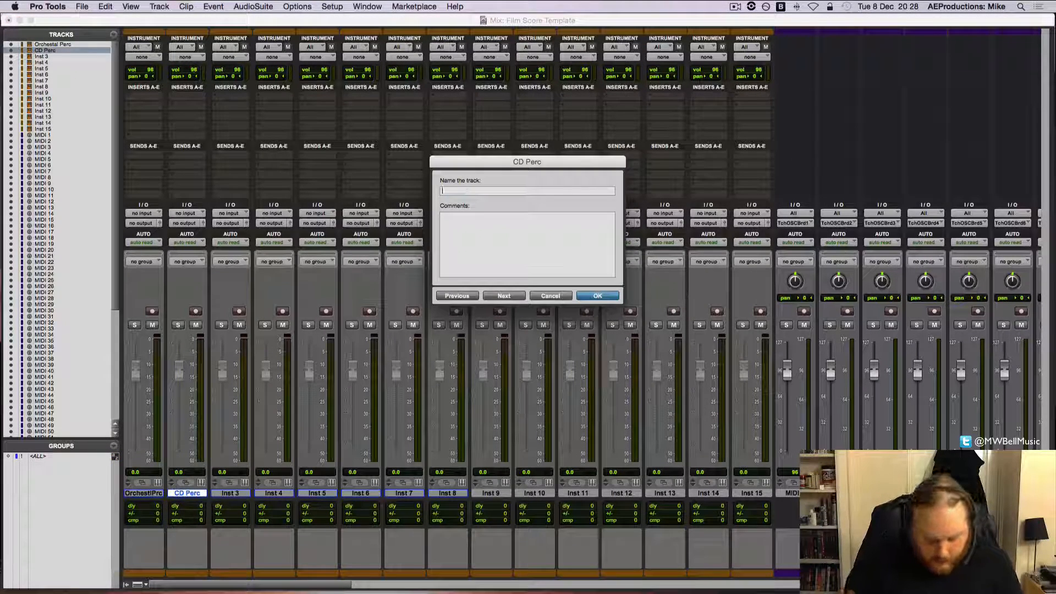
type("Perc")
key("Return")
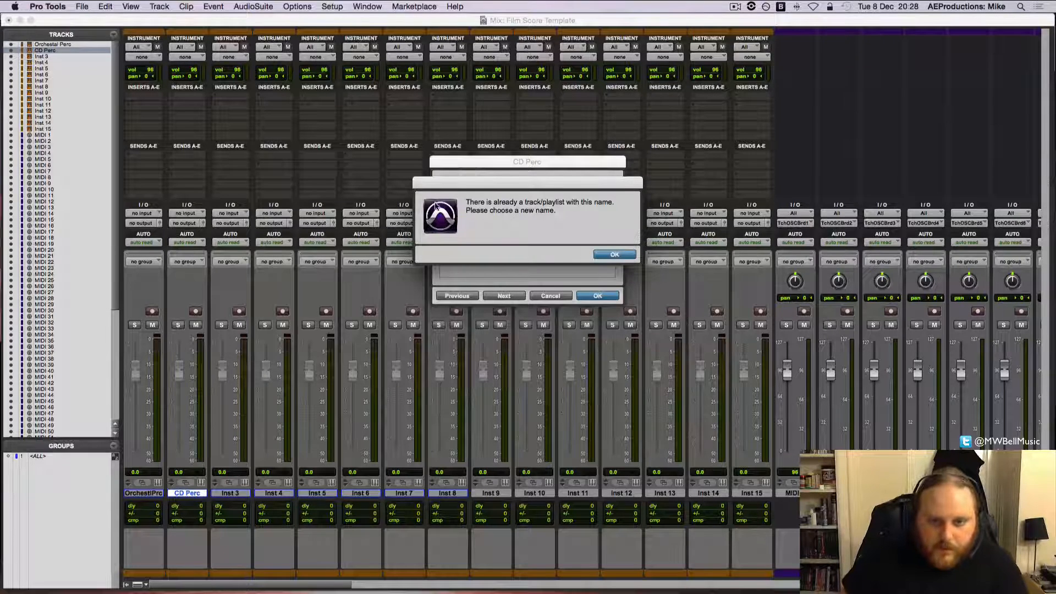
left_click(612, 253)
type("SD PERC")
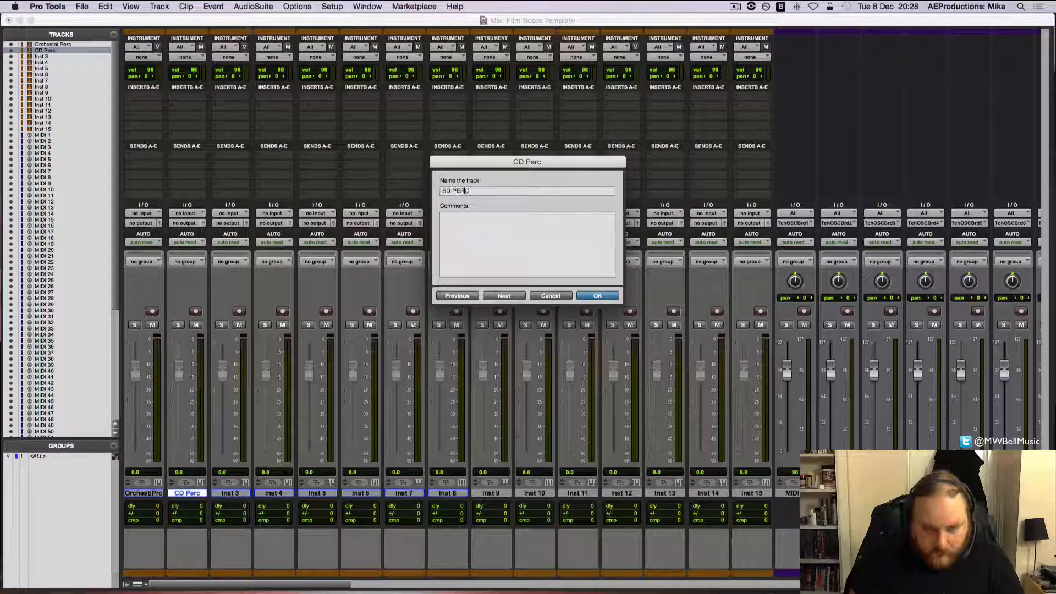
key("Return")
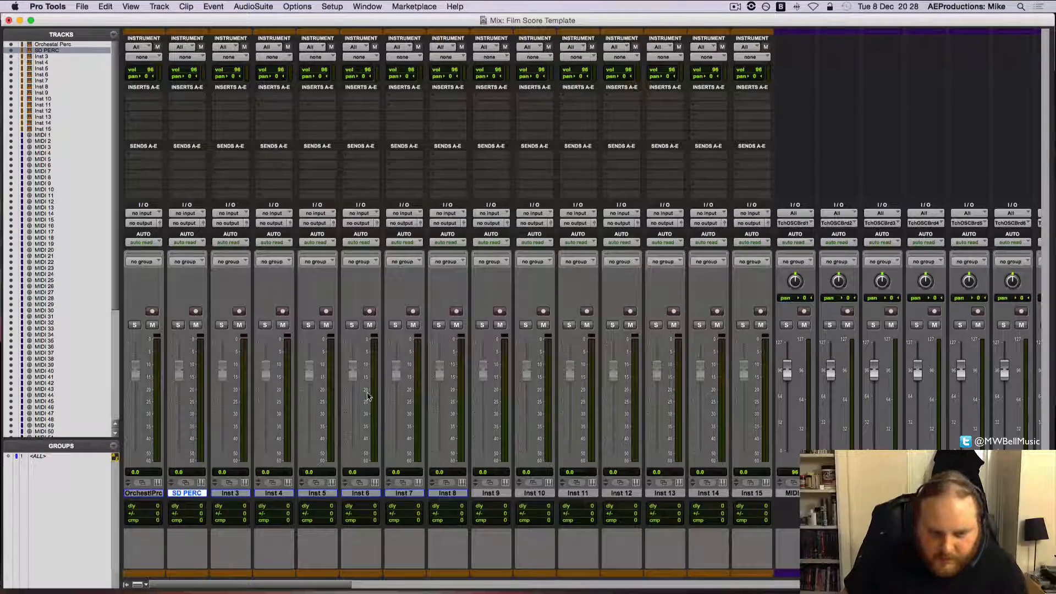
- Compare the Orc Perc and SD Perc aux tracks with the two matching percussion instrument tracks
scroll(532, 493, "right", 20)
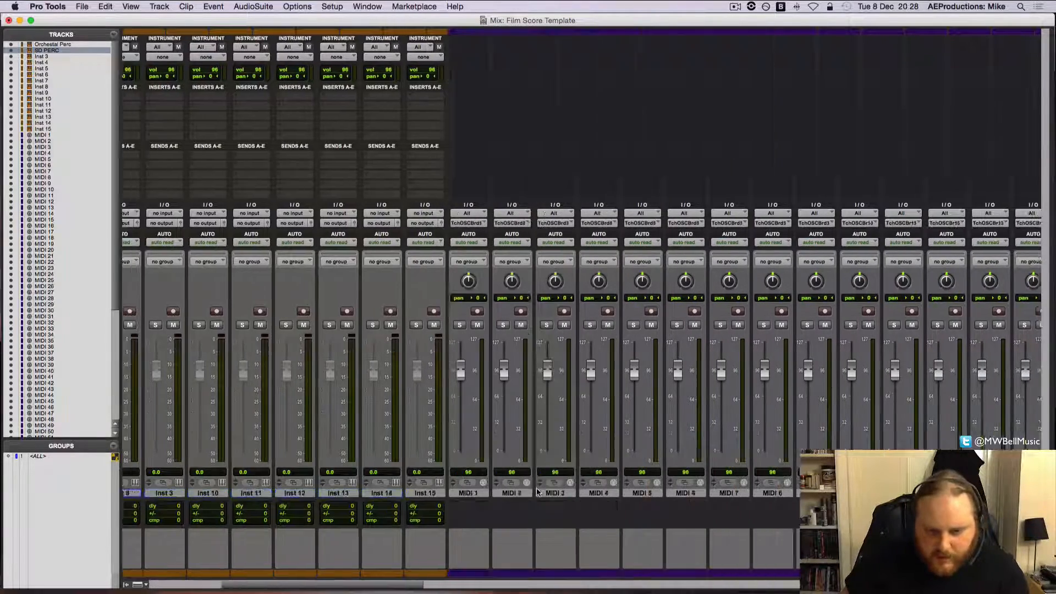
scroll(536, 491, "right", 1)
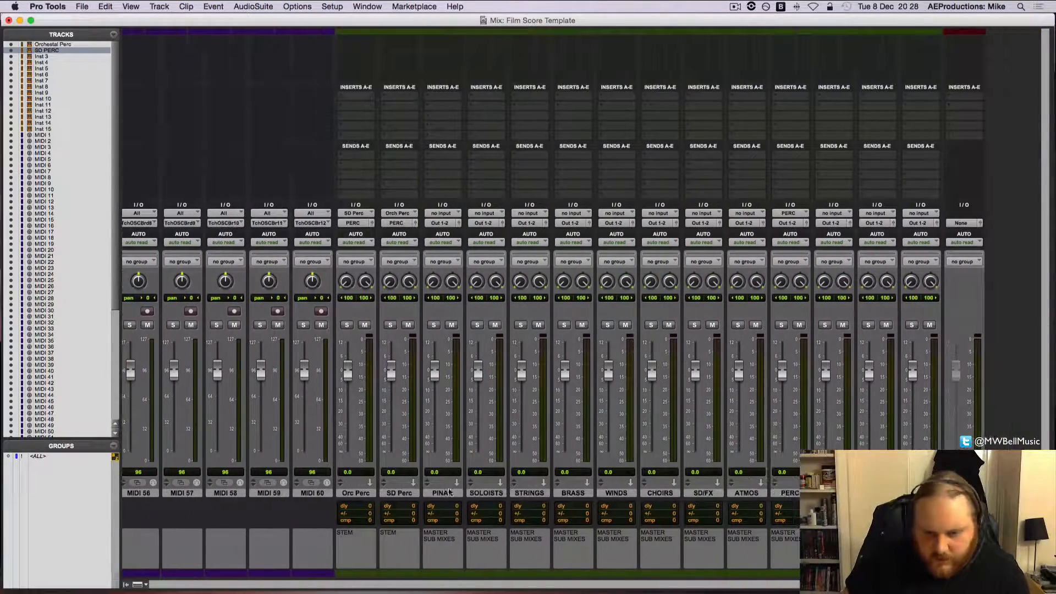
left_click(357, 493)
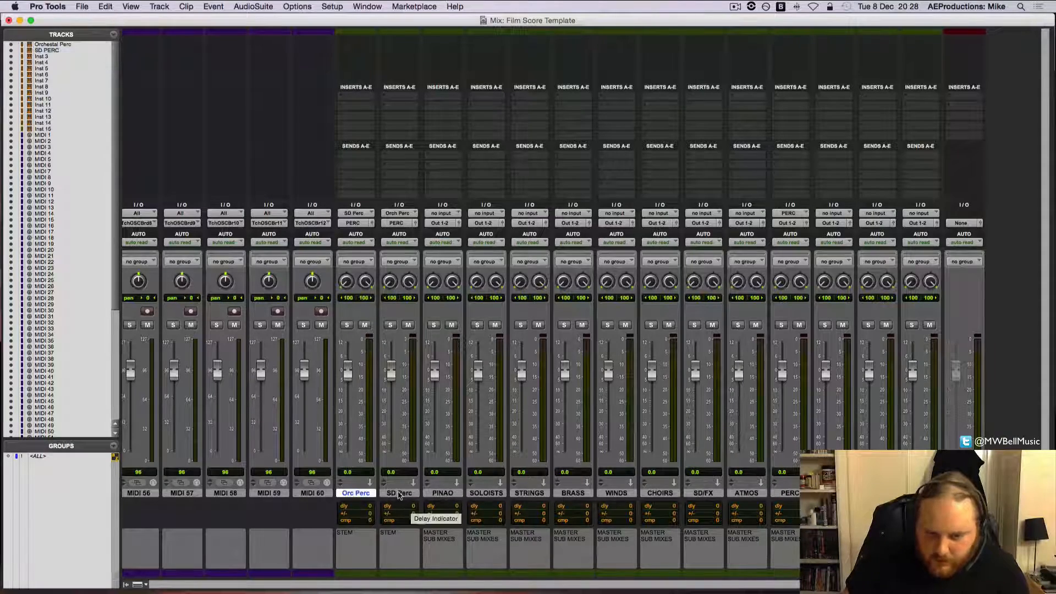
left_click(399, 493)
left_click(366, 494)
left_click(391, 493)
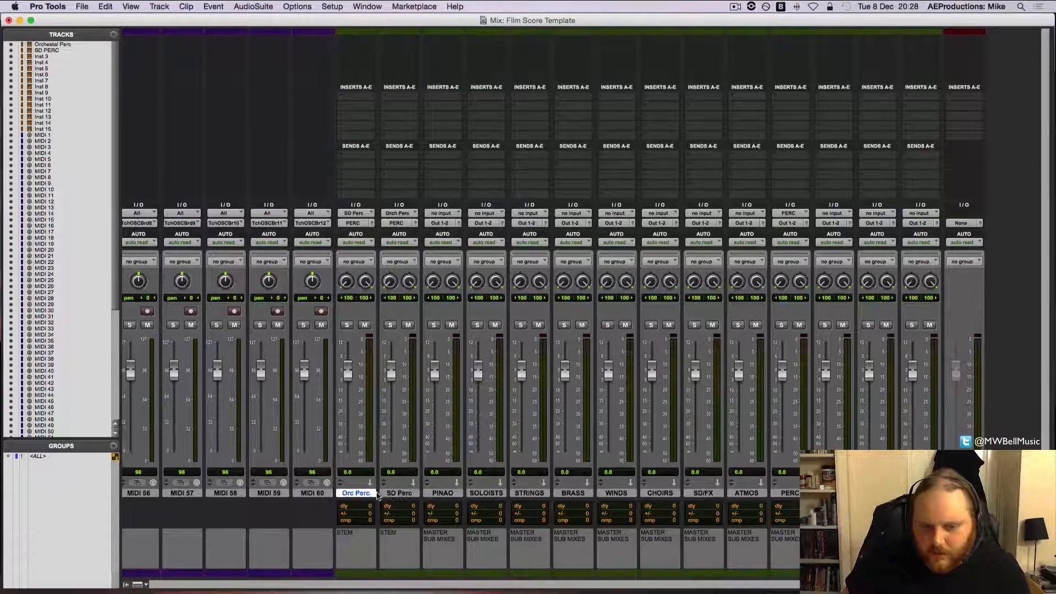
left_click(373, 494)
scroll(381, 497, "left", 1)
scroll(381, 496, "left", 15)
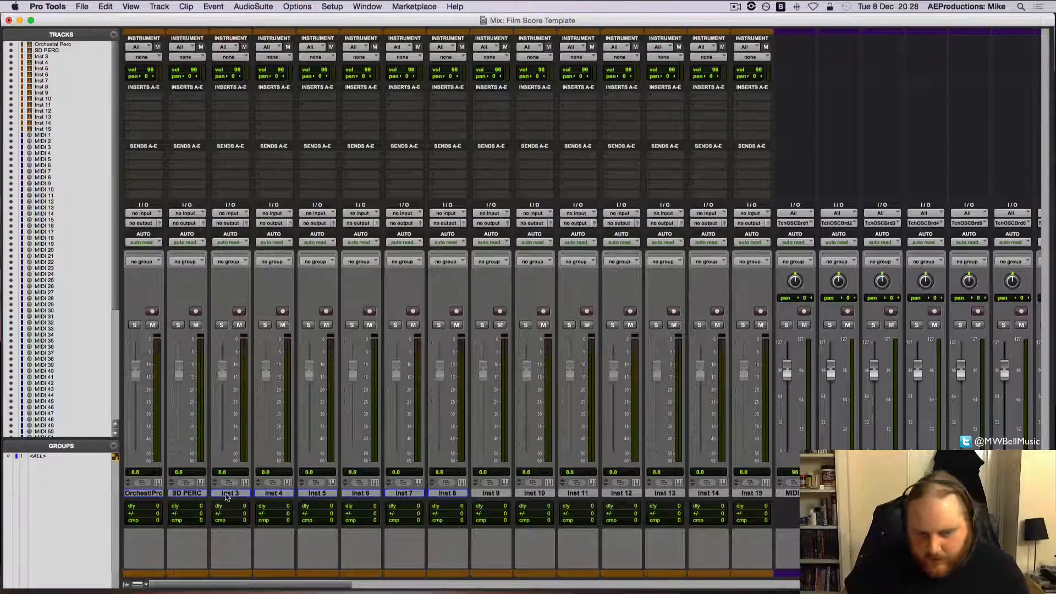
left_click(188, 494)
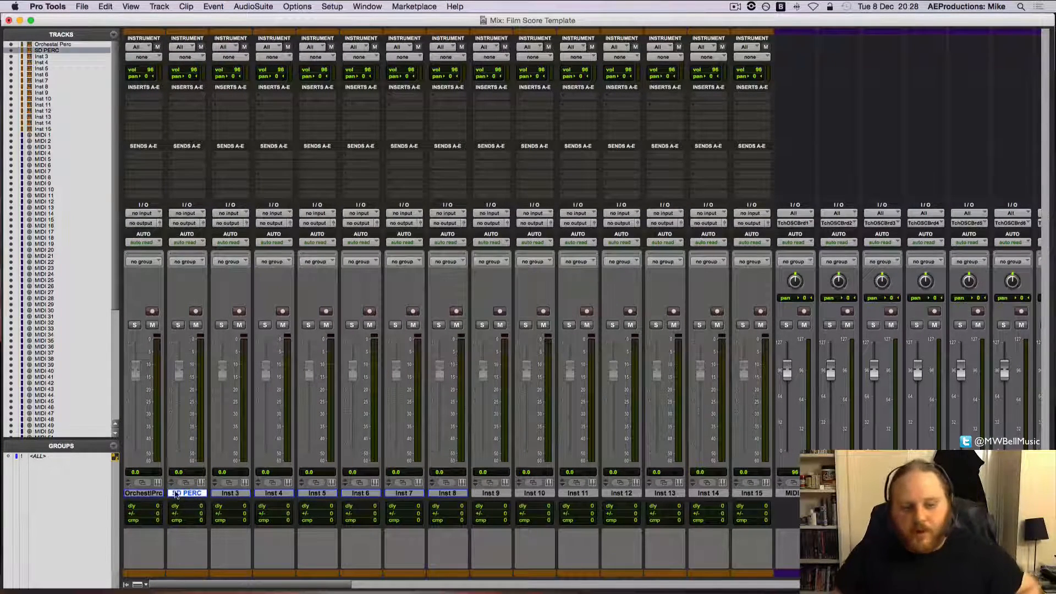
left_click(157, 494)
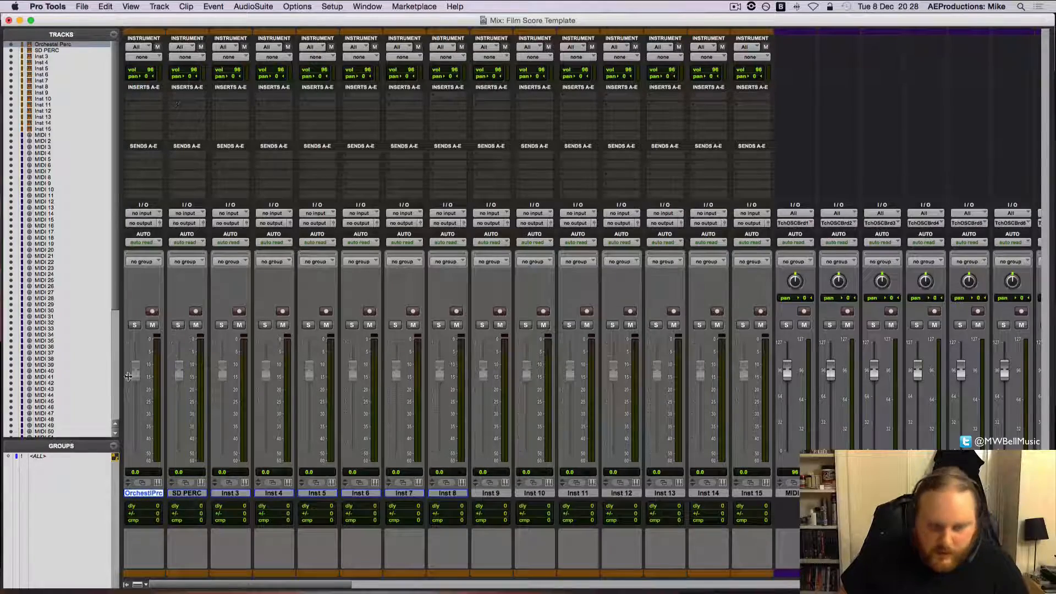
- Move the MIDI 1 to MIDI 7 tracks between the Orchestal Perc and SD PERC instrument tracks
scroll(303, 330, "right", 10)
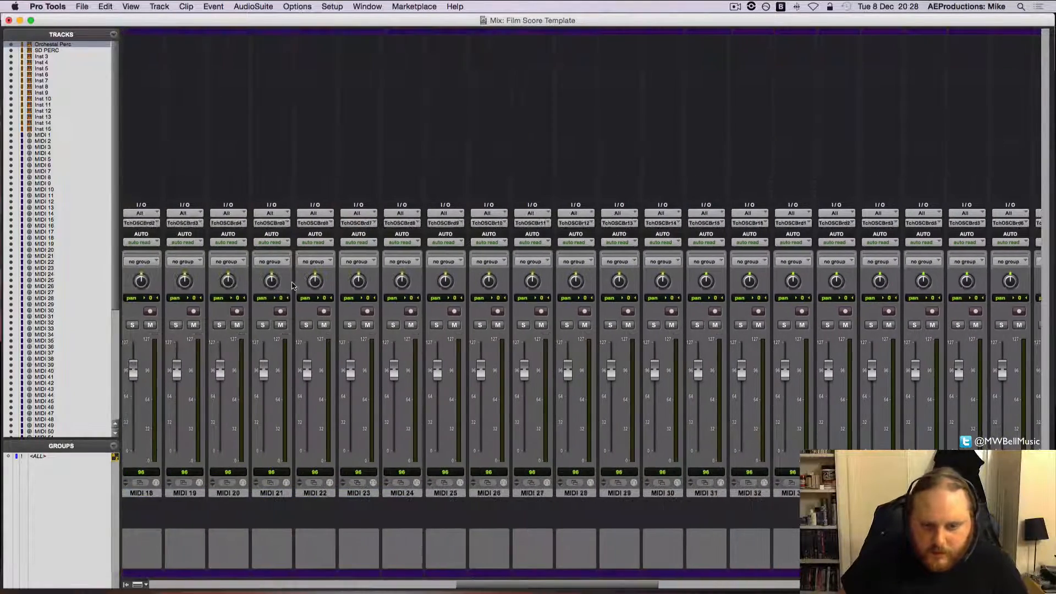
scroll(316, 369, "left", 10)
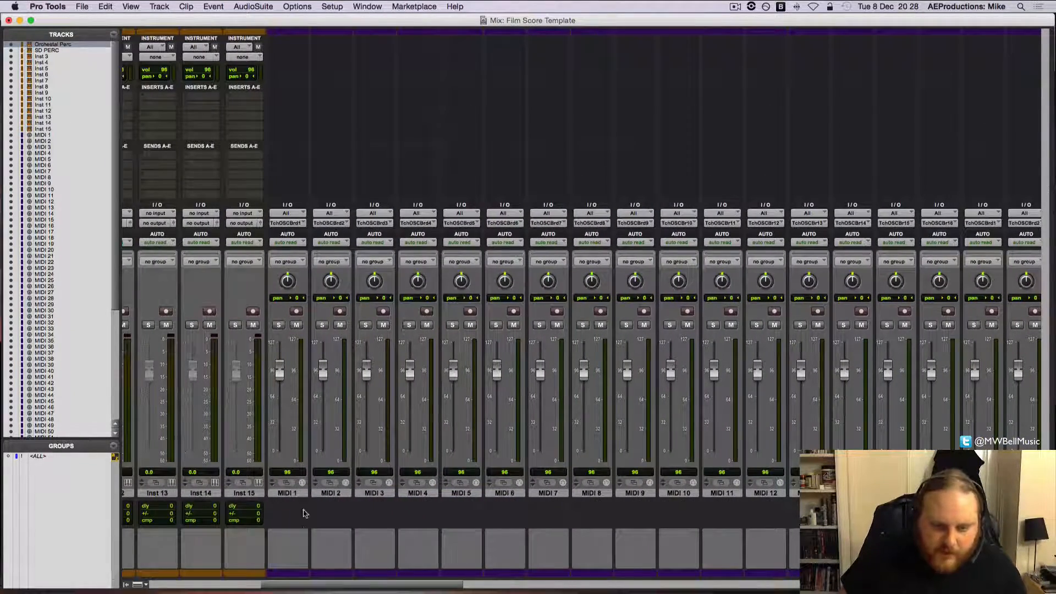
left_click_drag(288, 493, 166, 493)
- Move the MIDI 8 to MIDI 12 tracks directly after the SD PERC instrument track
scroll(385, 495, "right", 5)
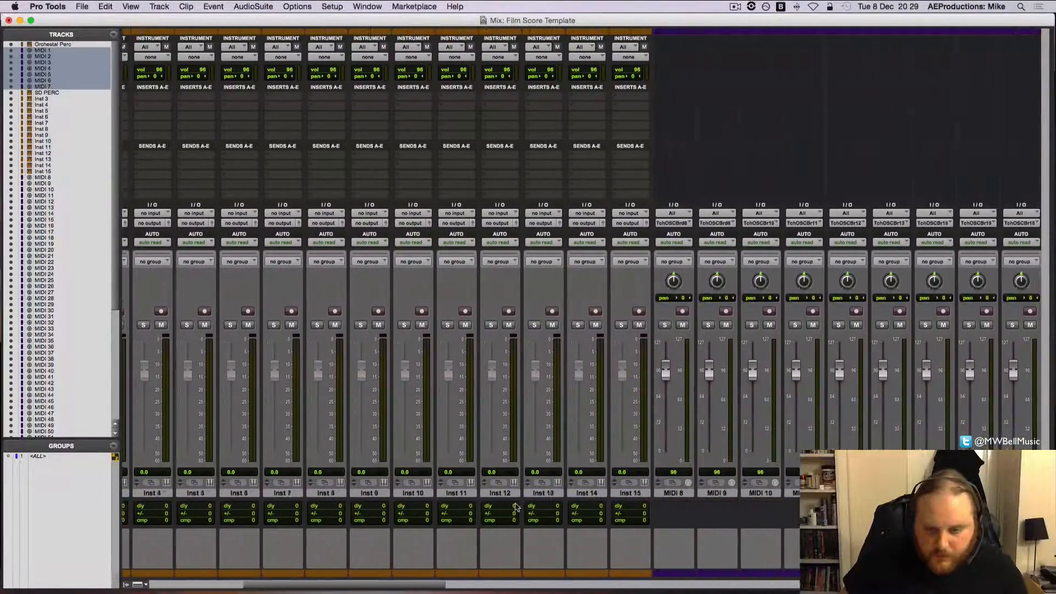
left_click(680, 493)
left_click(847, 493, "shift")
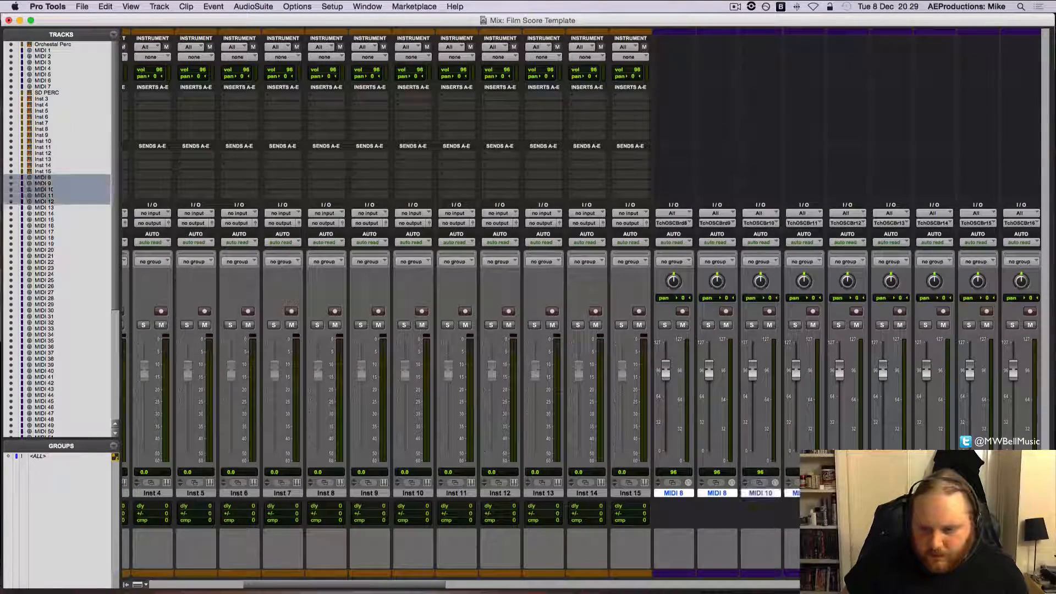
left_click_drag(666, 493, 517, 508)
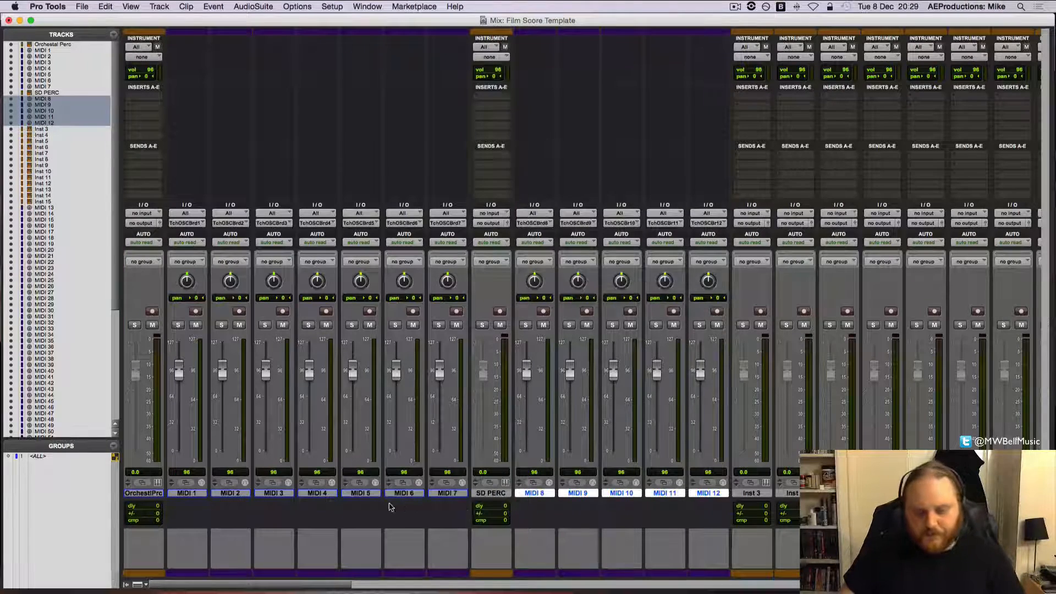
- Colour all tracks from Orchestal Perc through MIDI 12 bright violet and check them in the Edit window
left_click(144, 495)
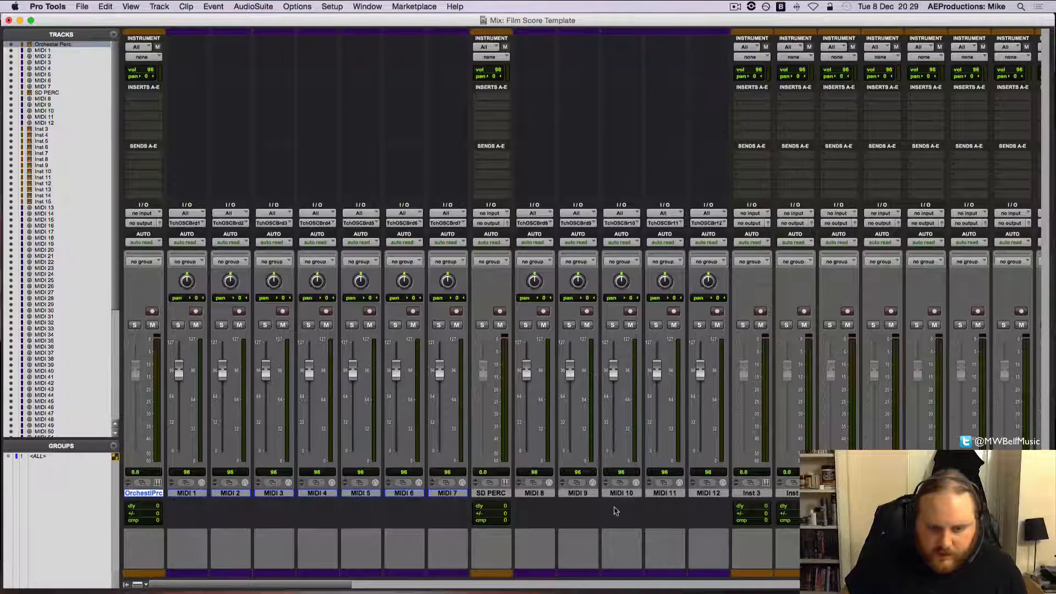
left_click(707, 495, "shift")
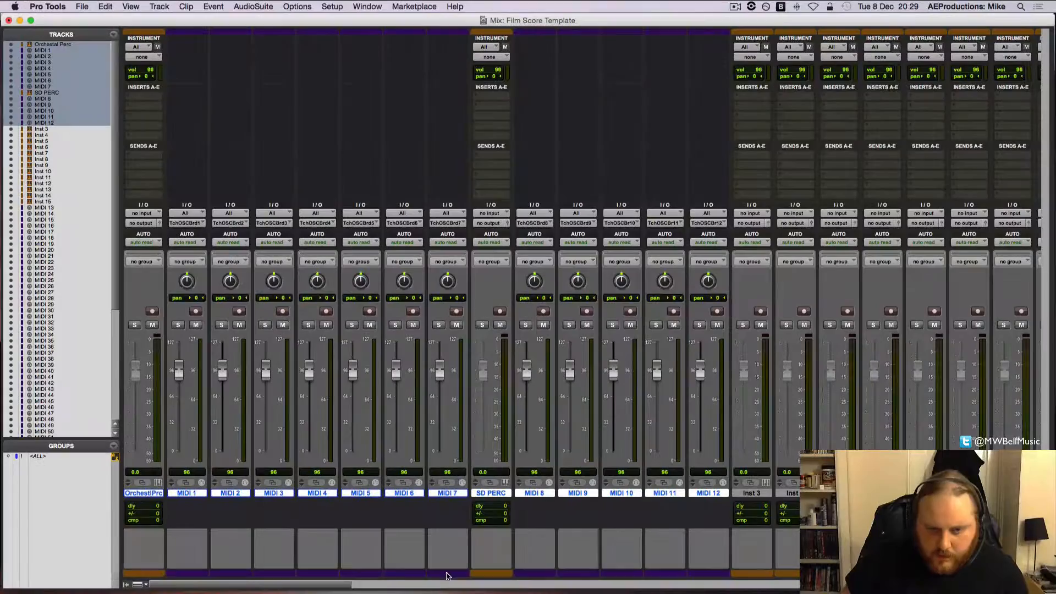
double_click(446, 575)
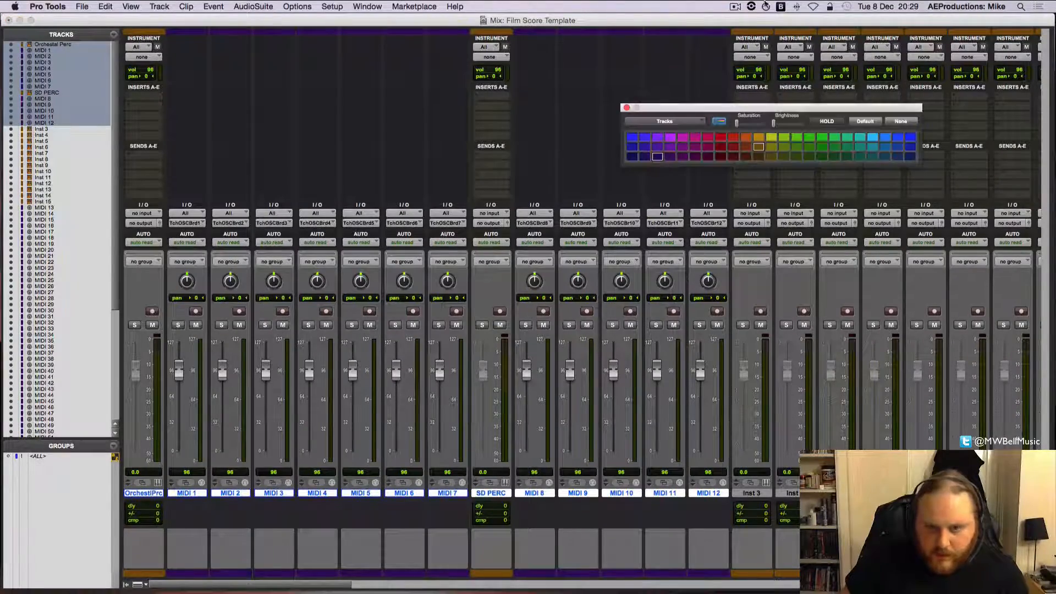
left_click_drag(728, 113, 347, 300)
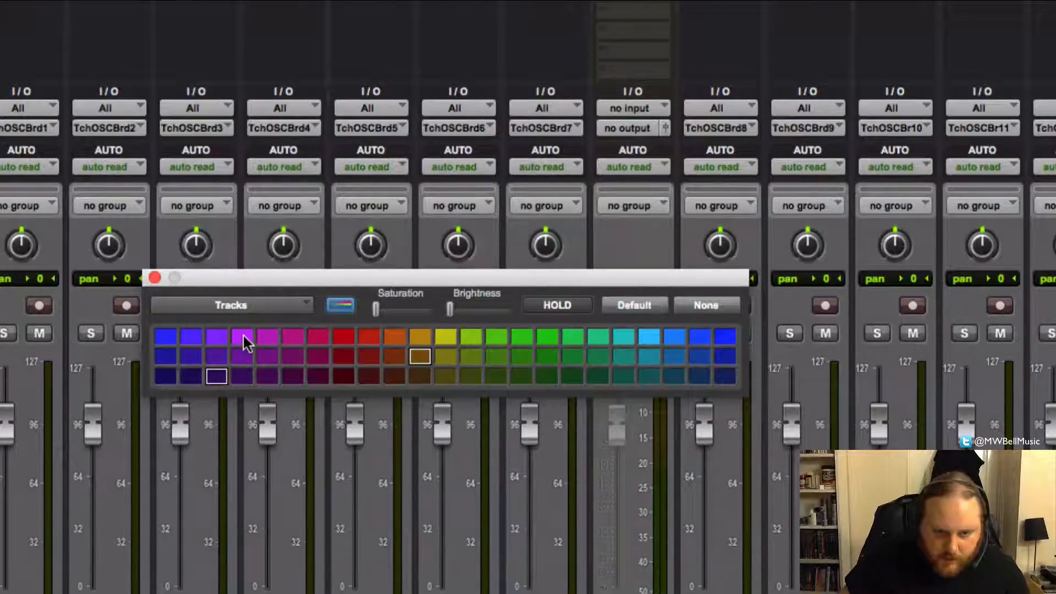
left_click(243, 336)
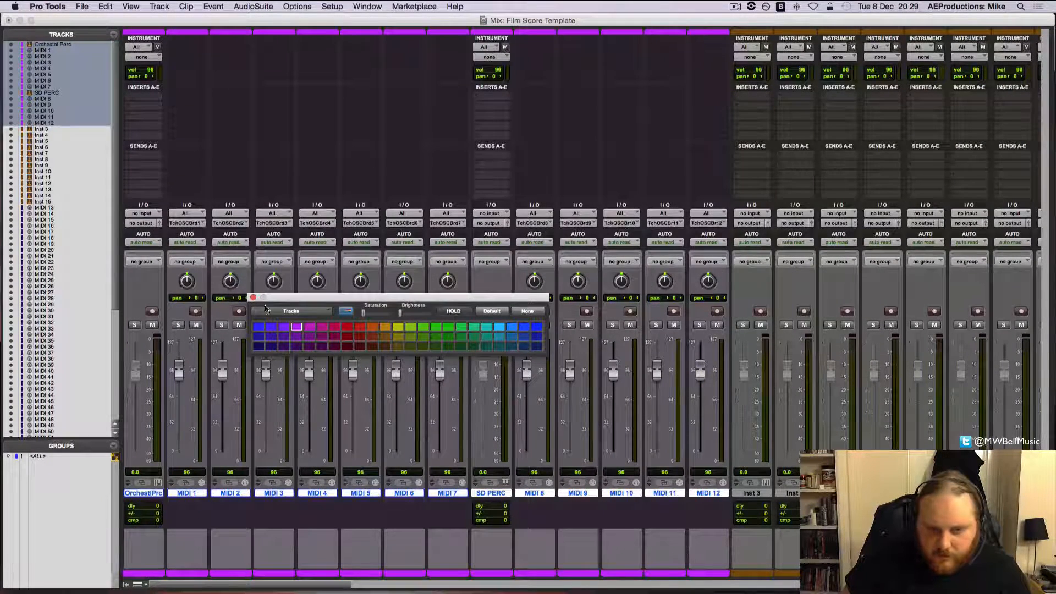
left_click(253, 297)
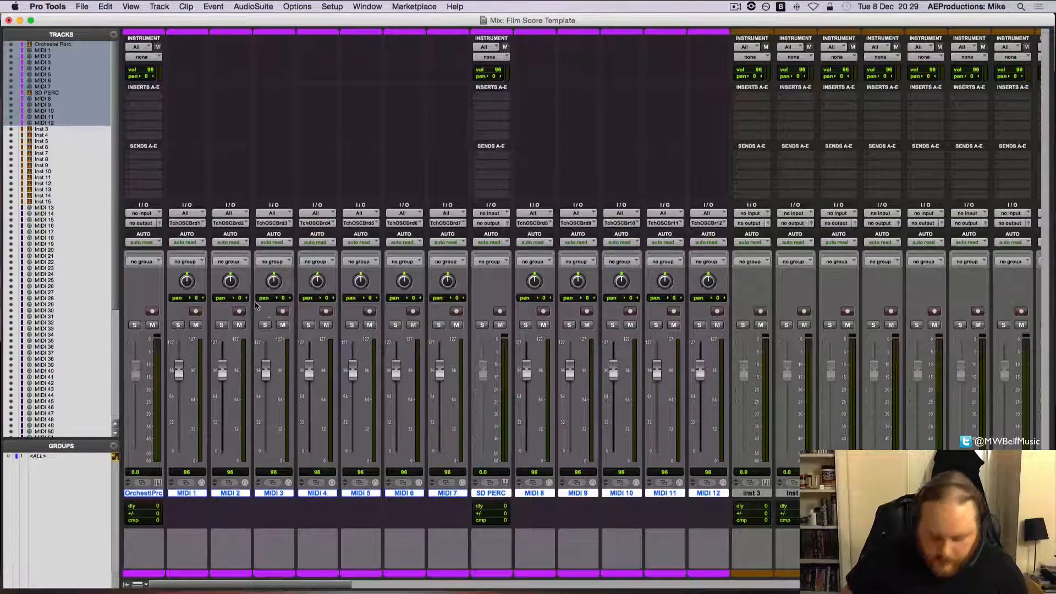
key("super+equal")
scroll(163, 290, "down", 5)
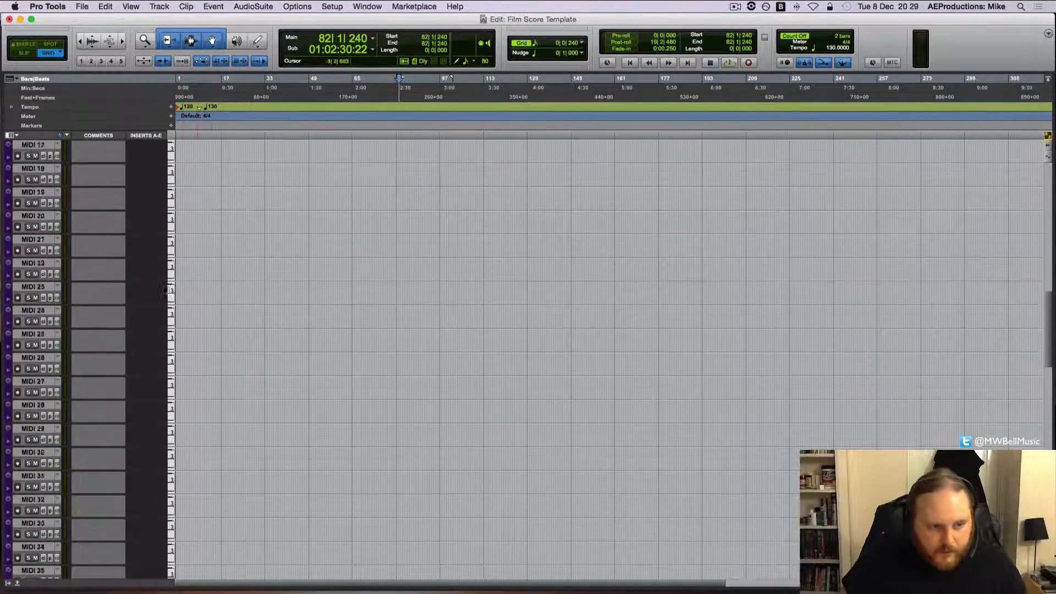
scroll(164, 290, "up", 5)
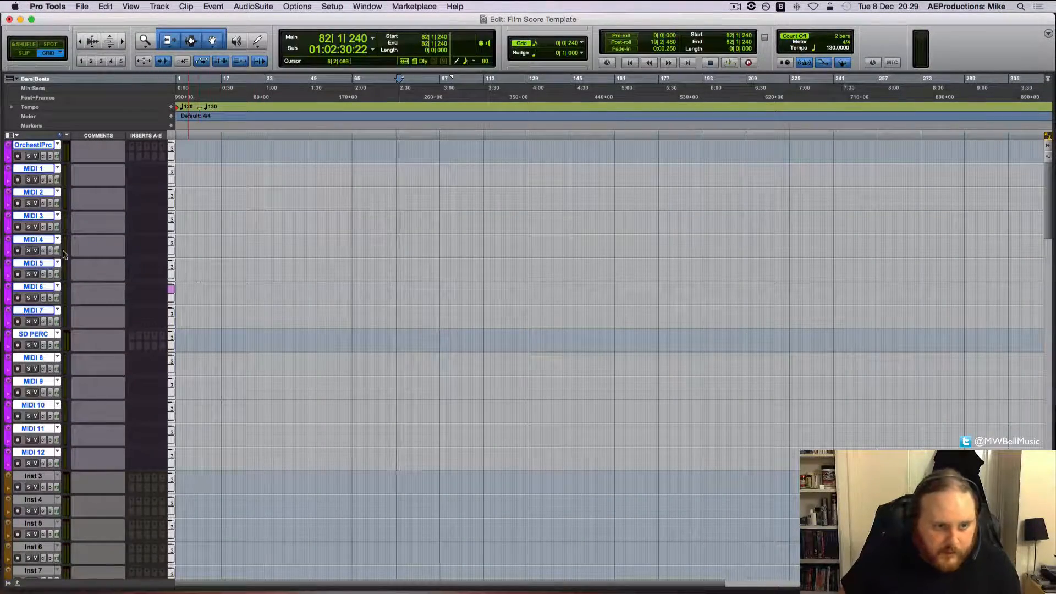
key("super+equal")
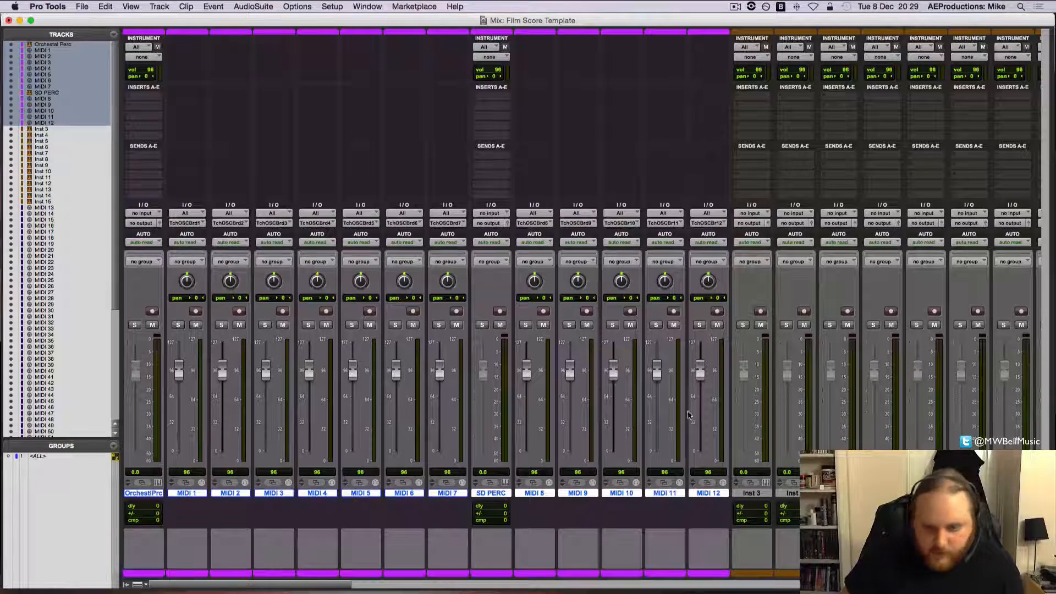
- Insert the stereo Kontakt 5 multichannel plug-in on the Orchestal Perc instrument track and close its window
left_click(190, 497)
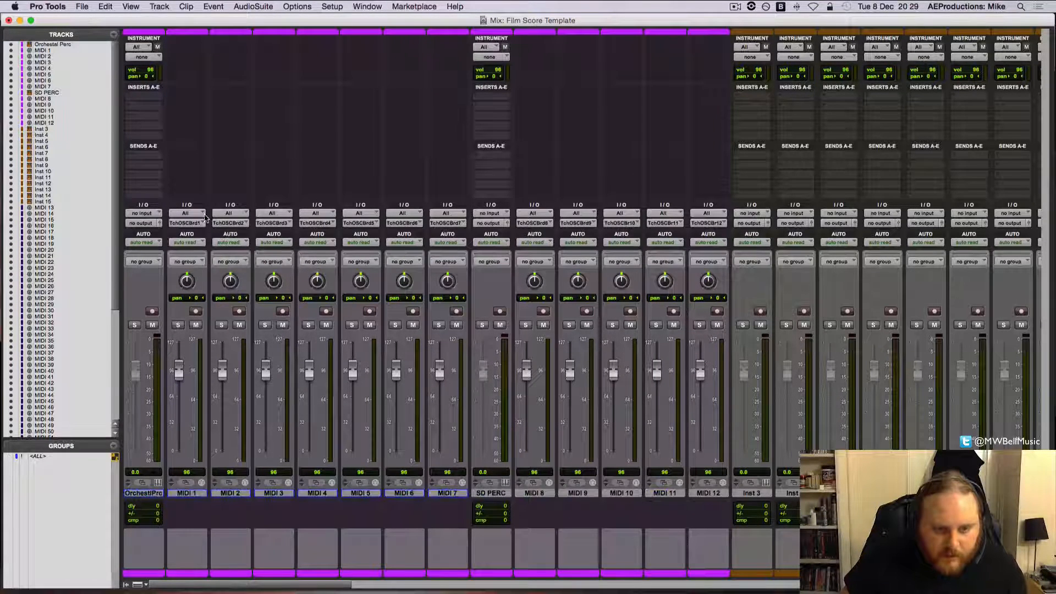
left_click(199, 223)
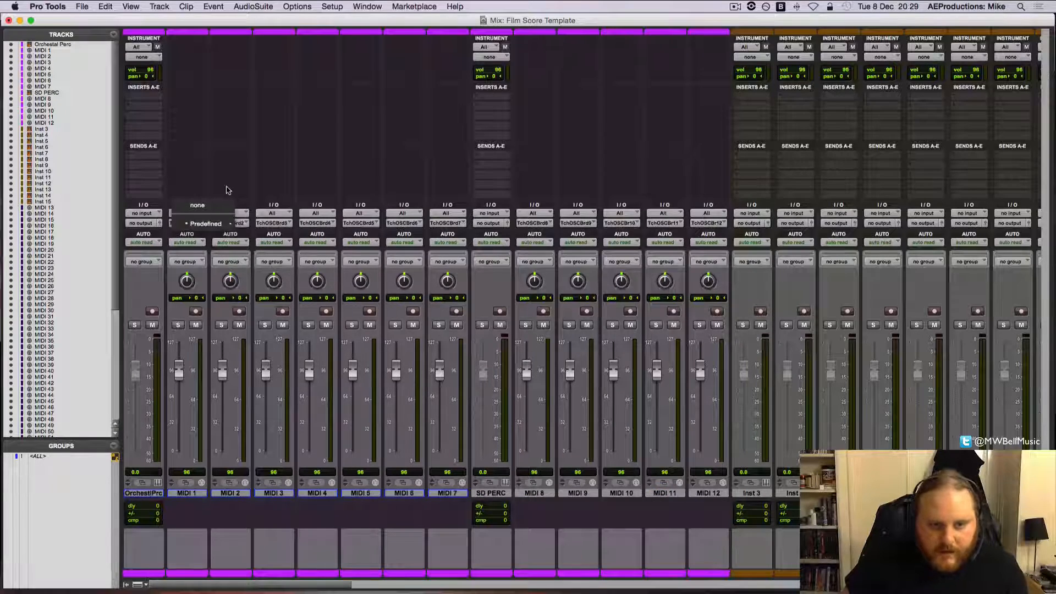
left_click(147, 100)
left_click(147, 100)
mouse_move(182, 119)
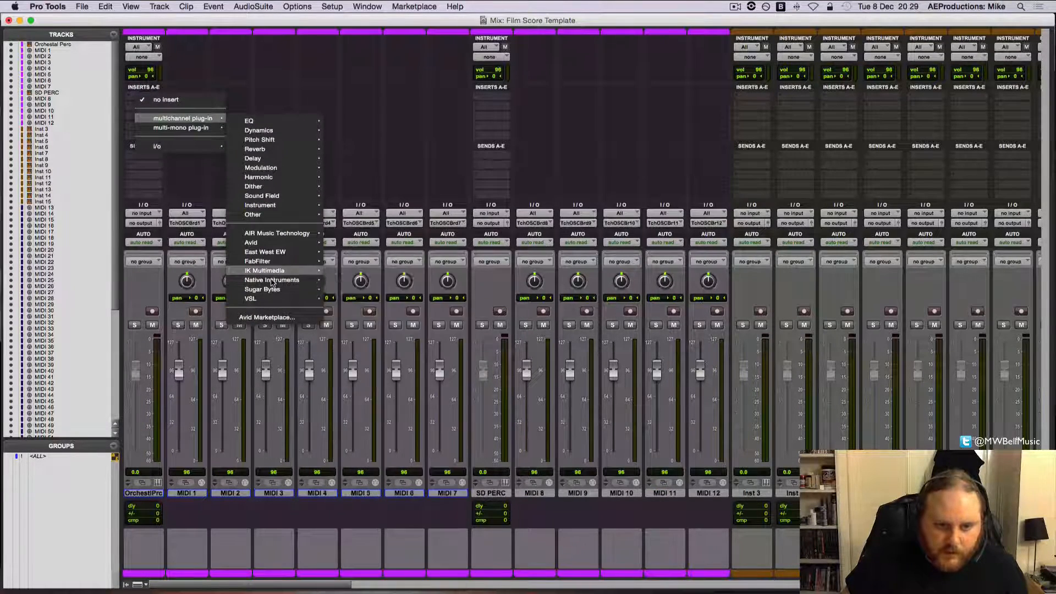
mouse_move(318, 281)
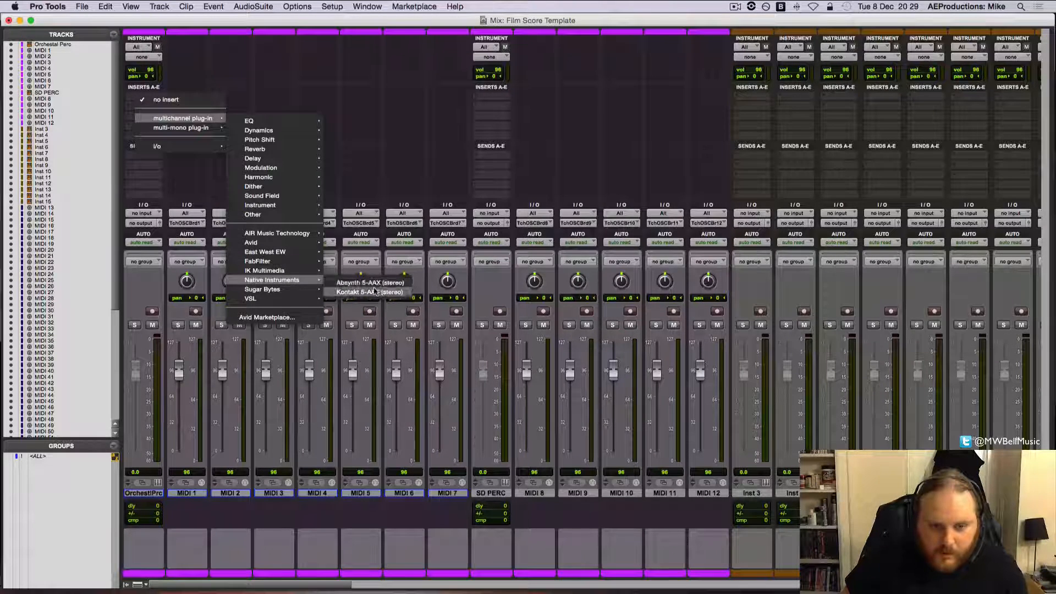
left_click(383, 292)
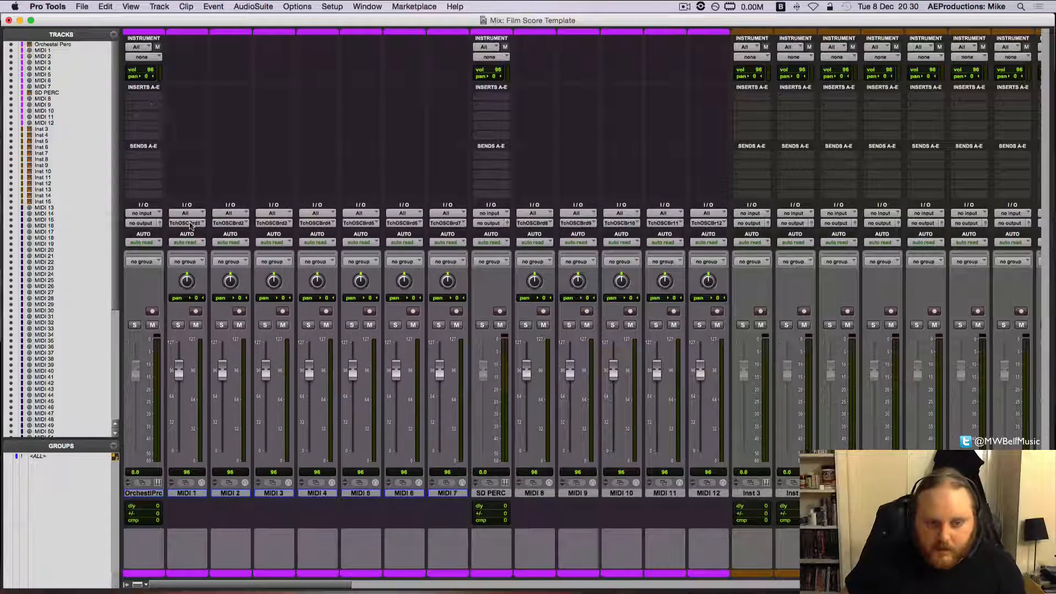
left_click(152, 102)
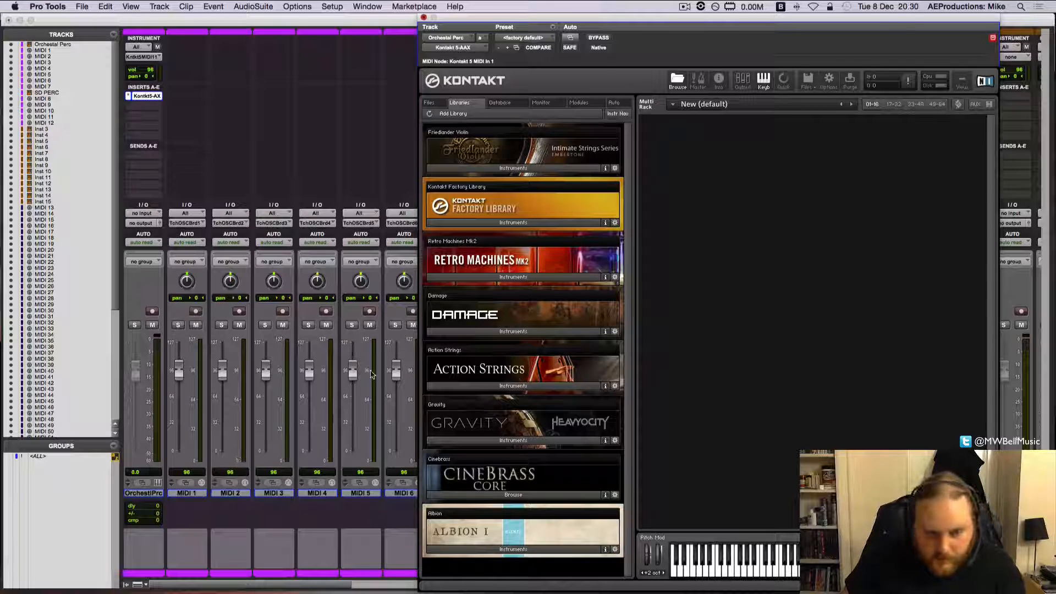
key("super+w")
- Route the outputs of MIDI 1 to MIDI 7 to Kontakt 5 MIDI In 1, on ascending channels 1 to 7
left_click(194, 493)
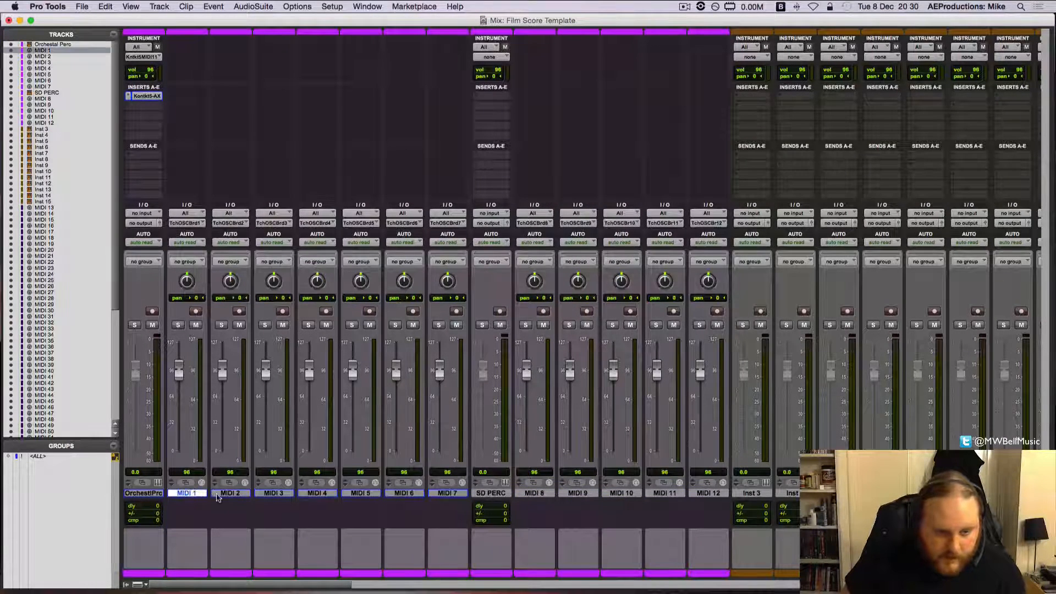
left_click(464, 494, "shift")
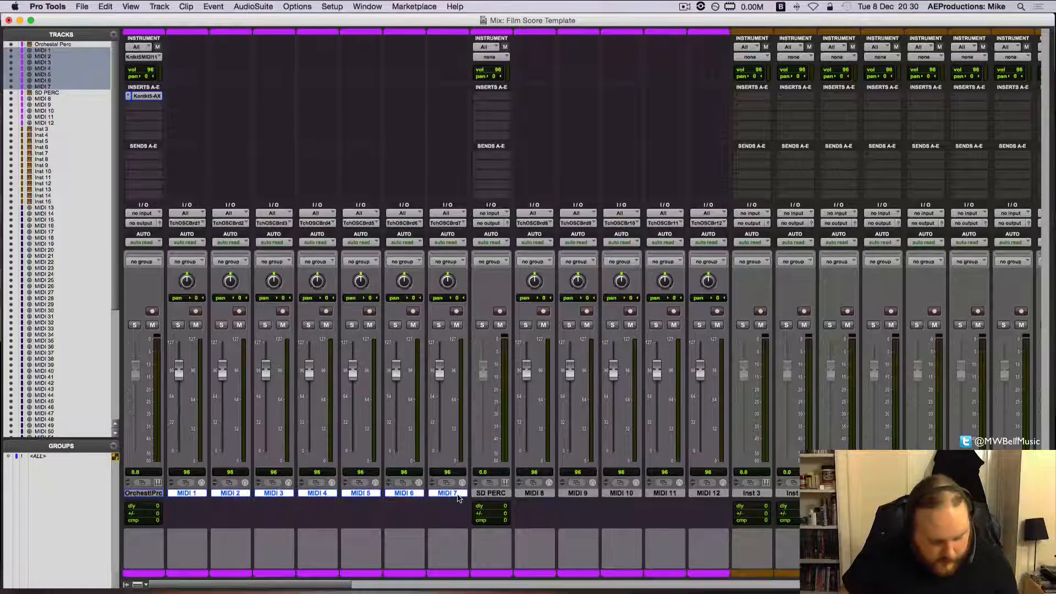
left_click(186, 223)
mouse_move(231, 205)
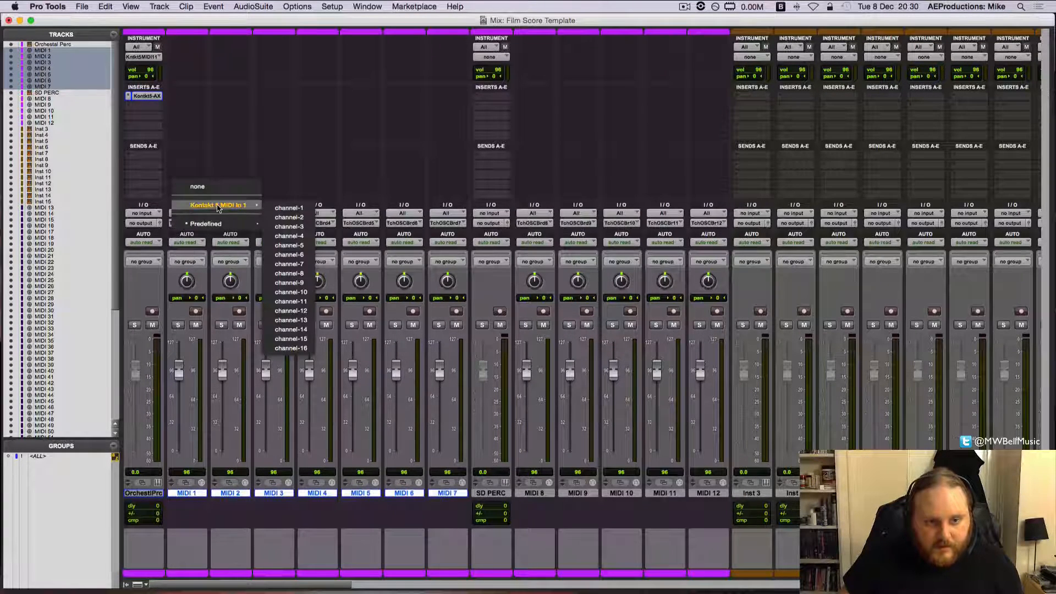
left_click(276, 208)
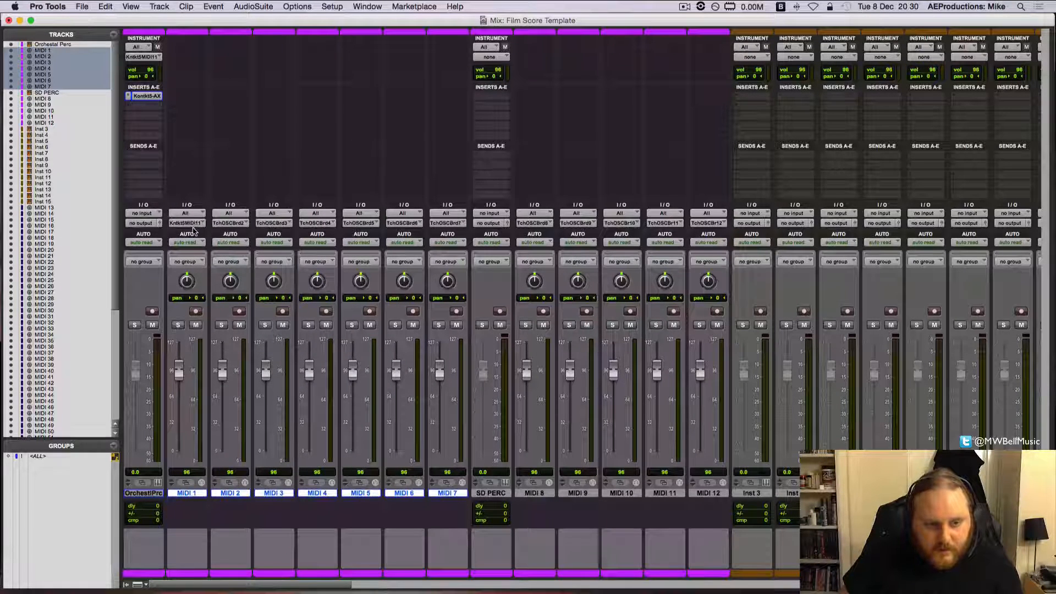
left_click(230, 223)
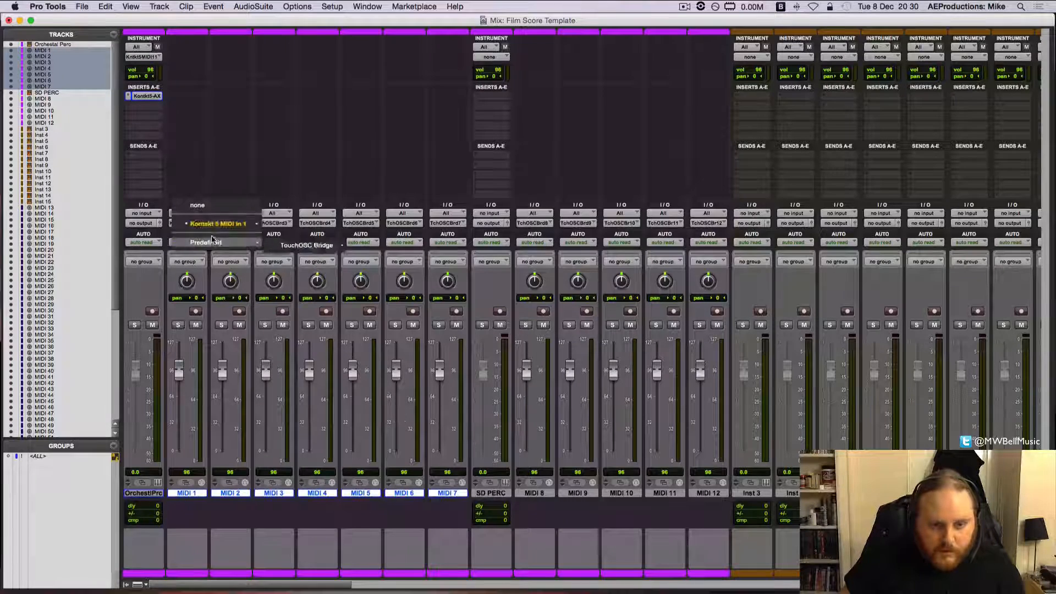
mouse_move(217, 223)
left_click(277, 228, "alt+shift+super")
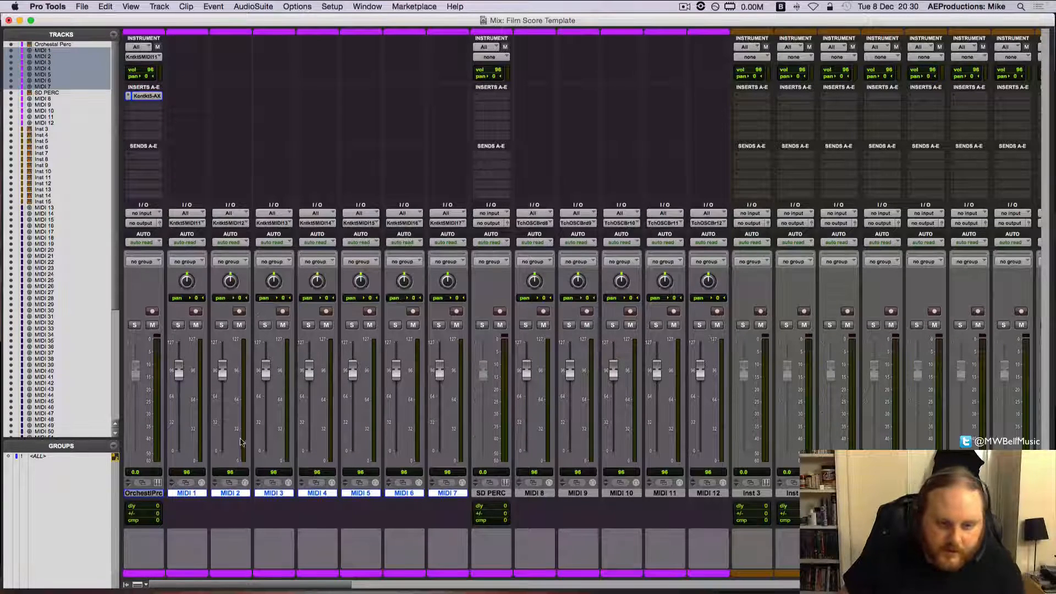
- Rename the MIDI 1 track as Timp and MIDI 2 as Snares, and clear the track selection
double_click(184, 494)
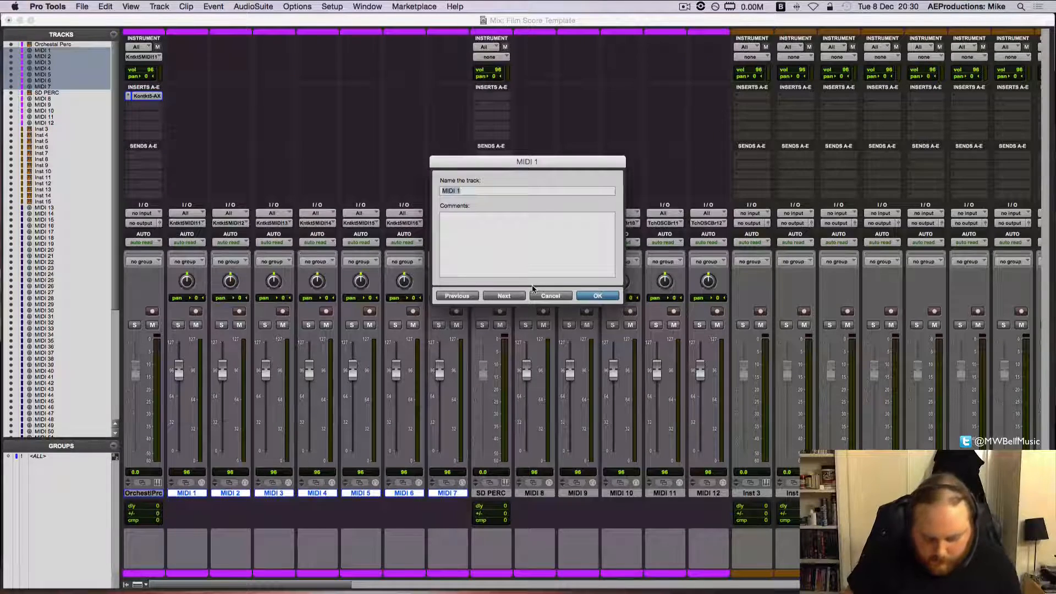
type("Timp")
key("Return")
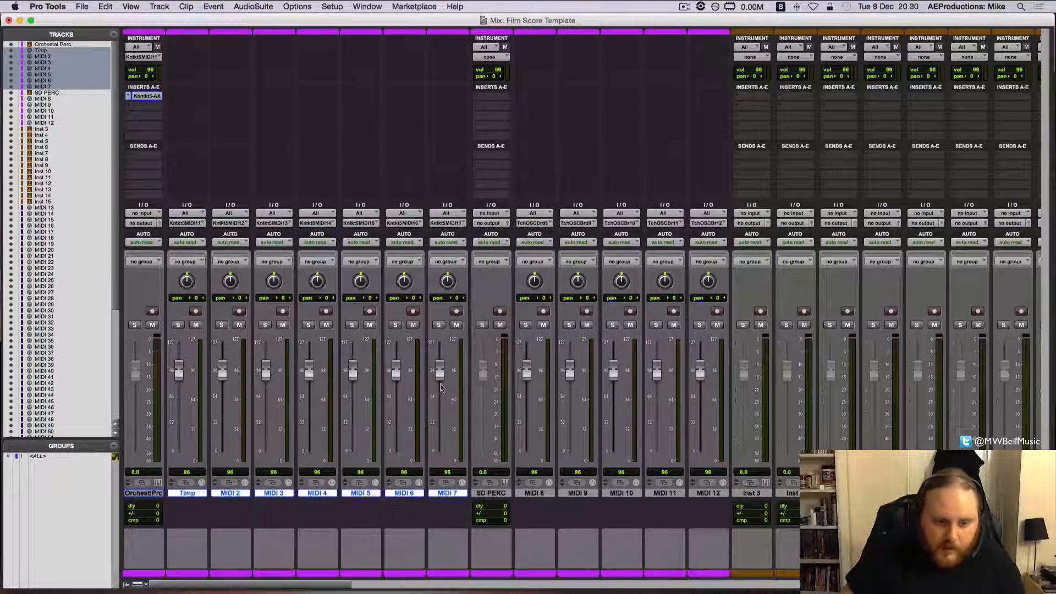
double_click(230, 493)
type("Snares")
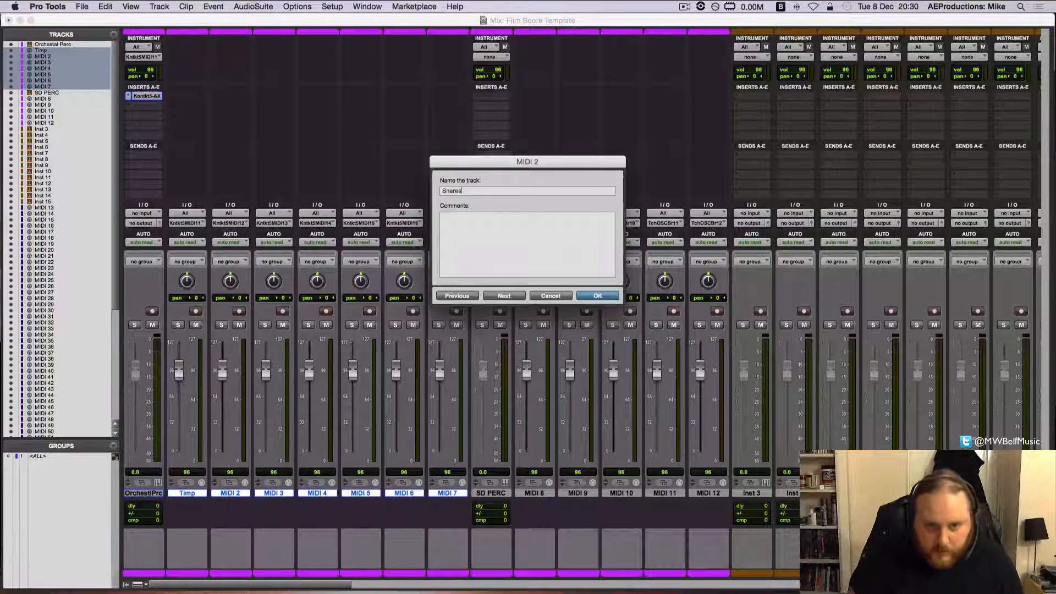
key("Return")
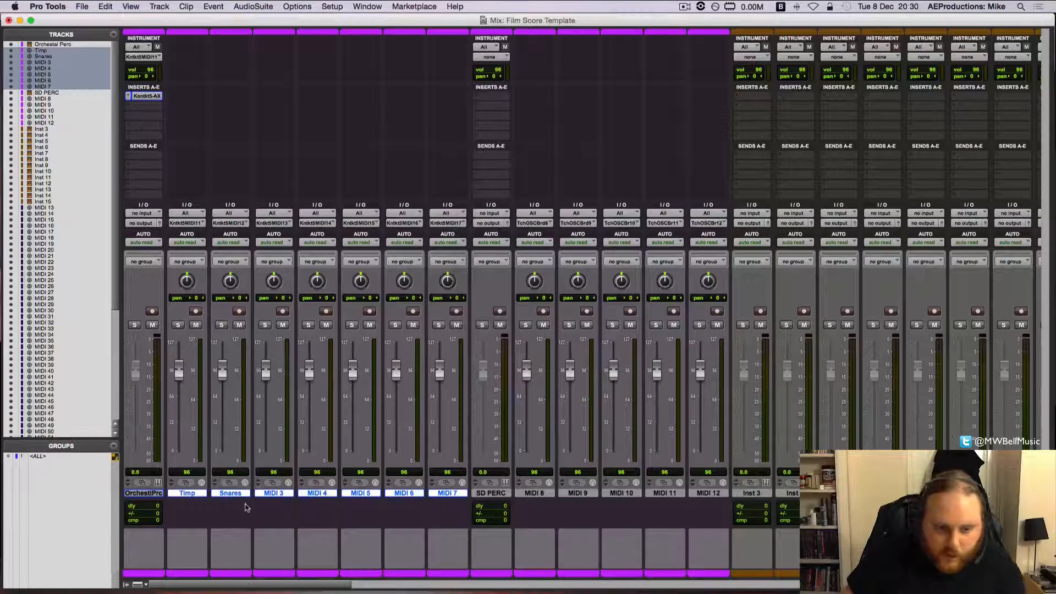
left_click(212, 494, "super")
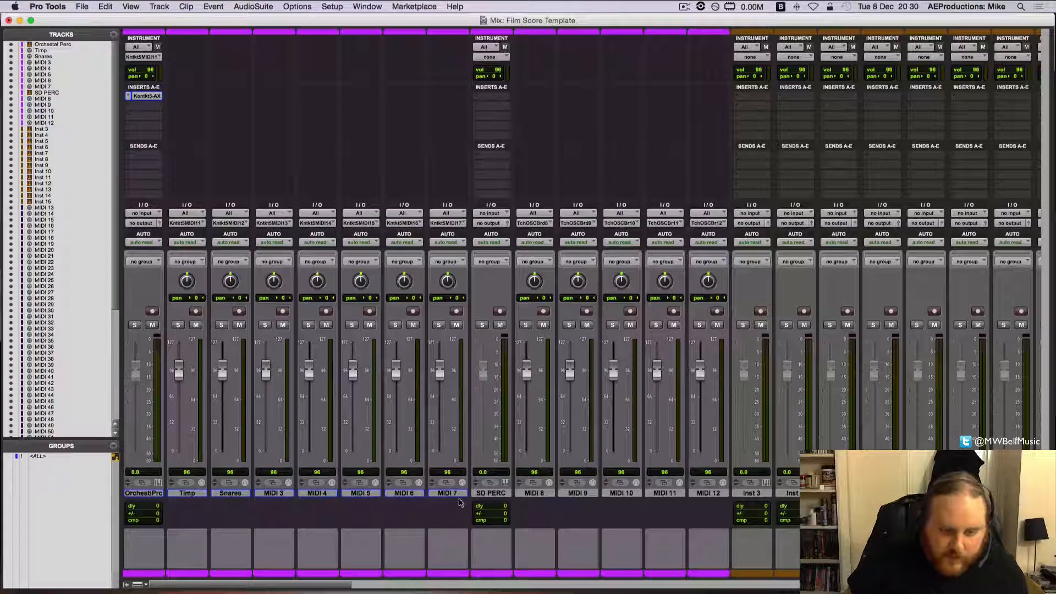
- Rename the MIDI 8 track after SD PERC as Low Hits
double_click(533, 493)
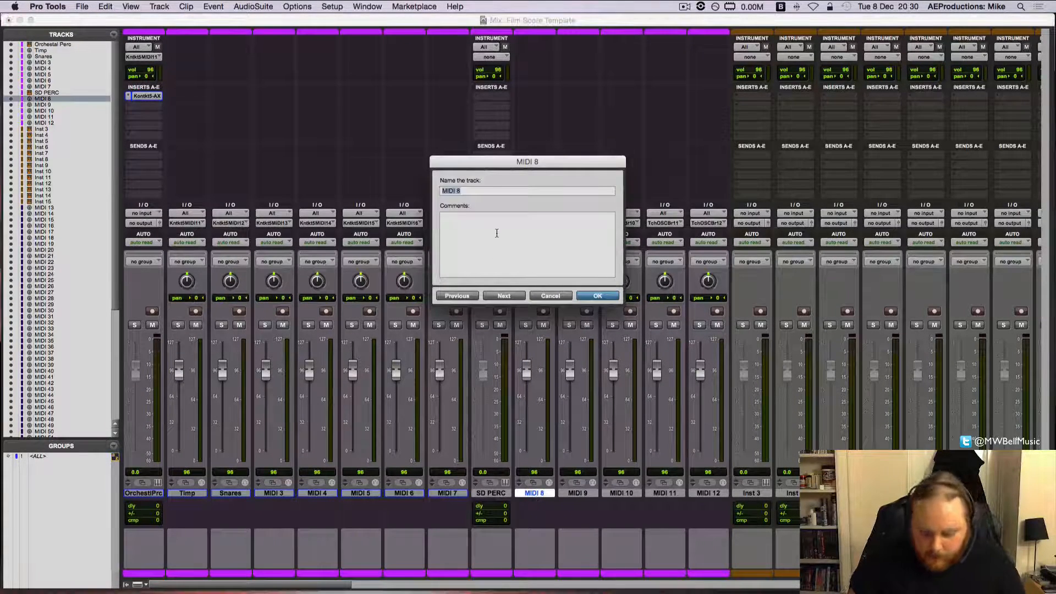
key("BackSpace")
type("Low Hit")
key("Return")
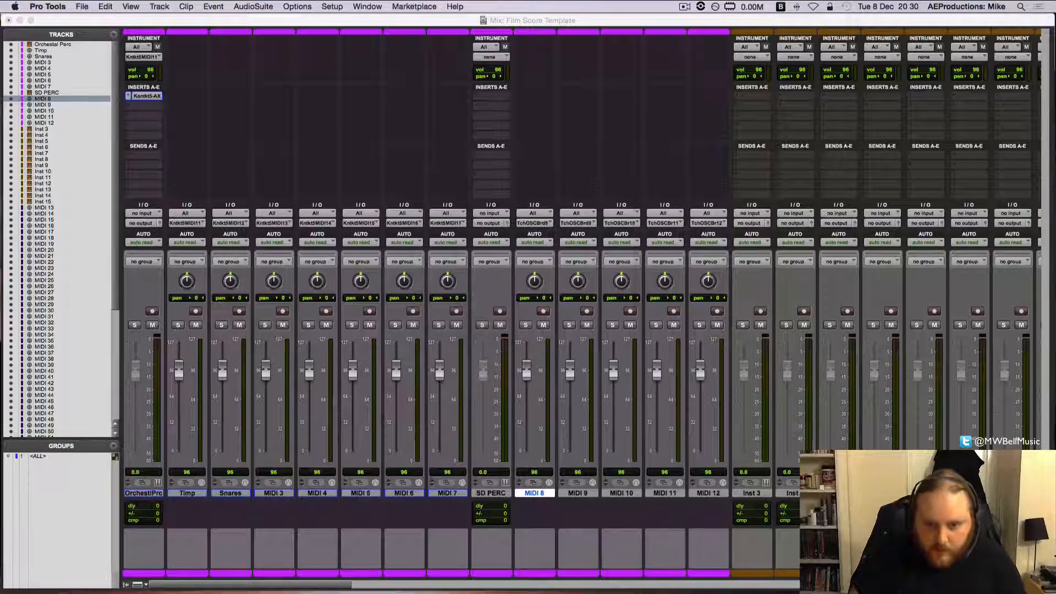
double_click(542, 494)
left_click(498, 192)
type("s")
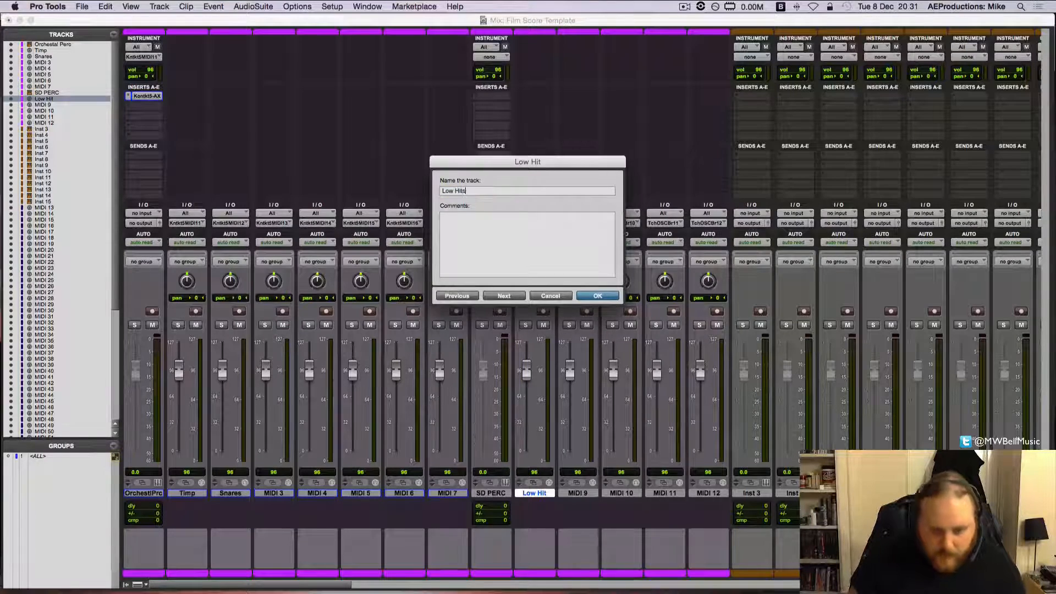
key("Return")
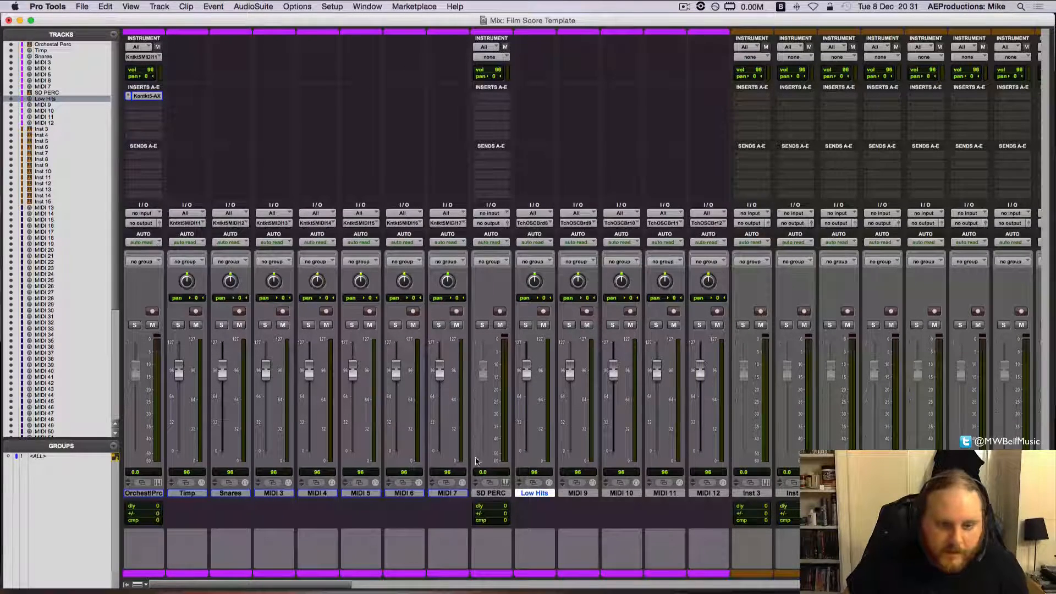
- Set the input of the Orc Perc aux track to the Orch Perc stereo bus
scroll(545, 435, "right", 15)
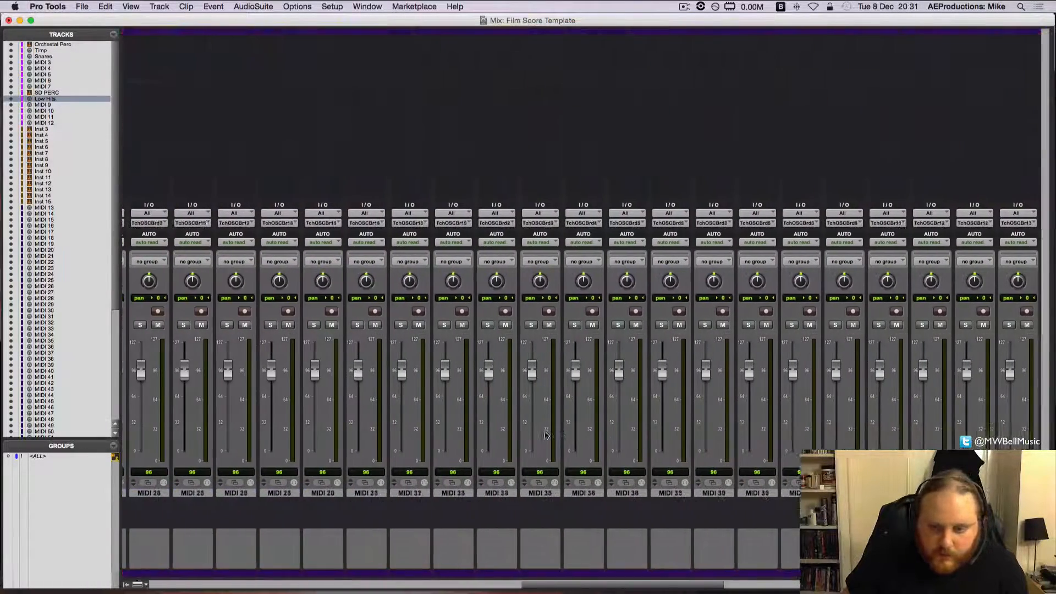
scroll(546, 435, "left", 5)
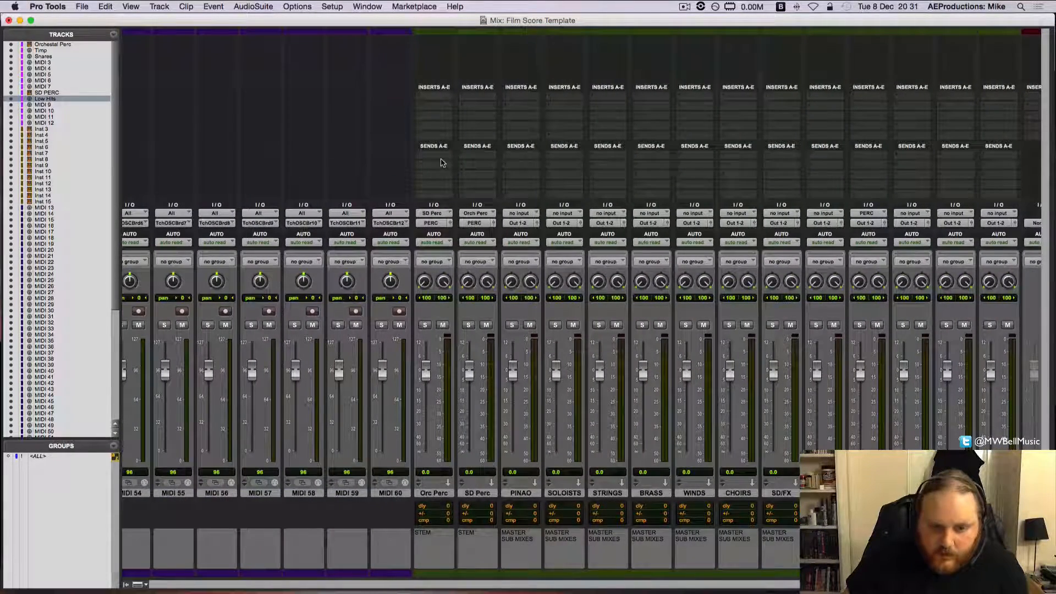
left_click(437, 216)
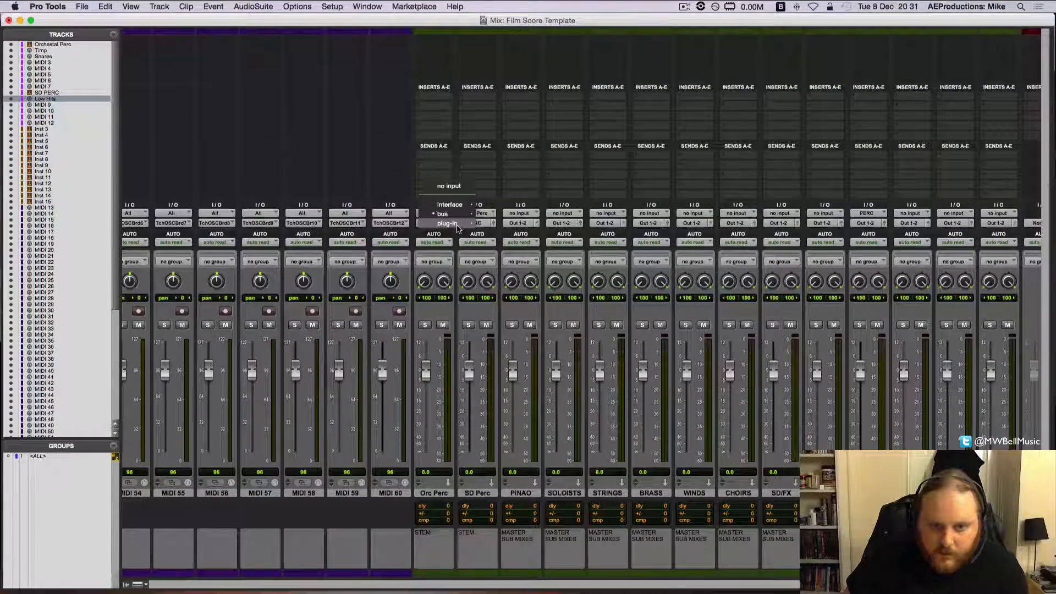
mouse_move(457, 214)
mouse_move(525, 218)
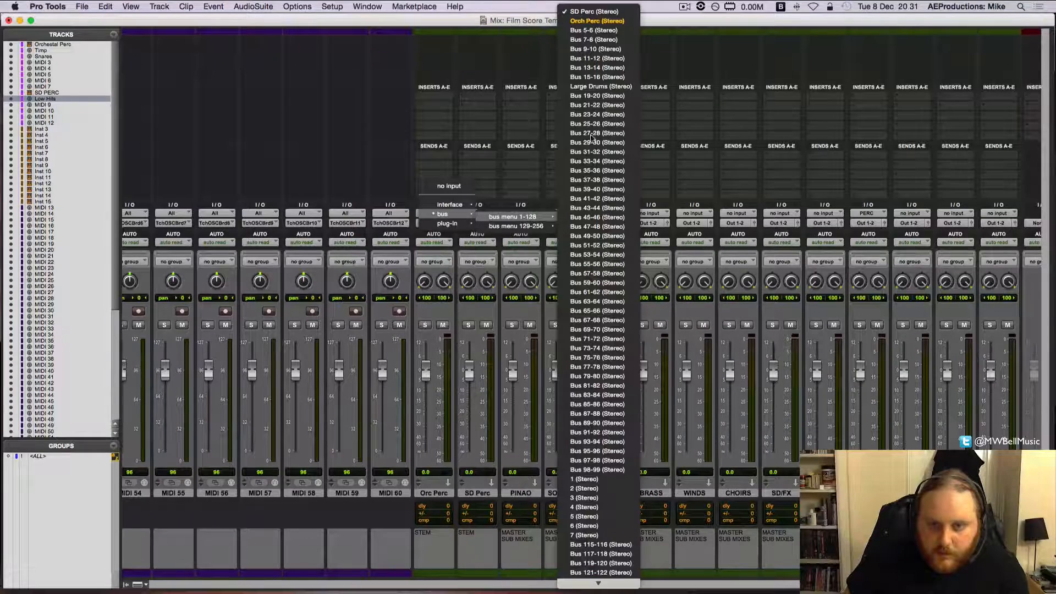
left_click(600, 31)
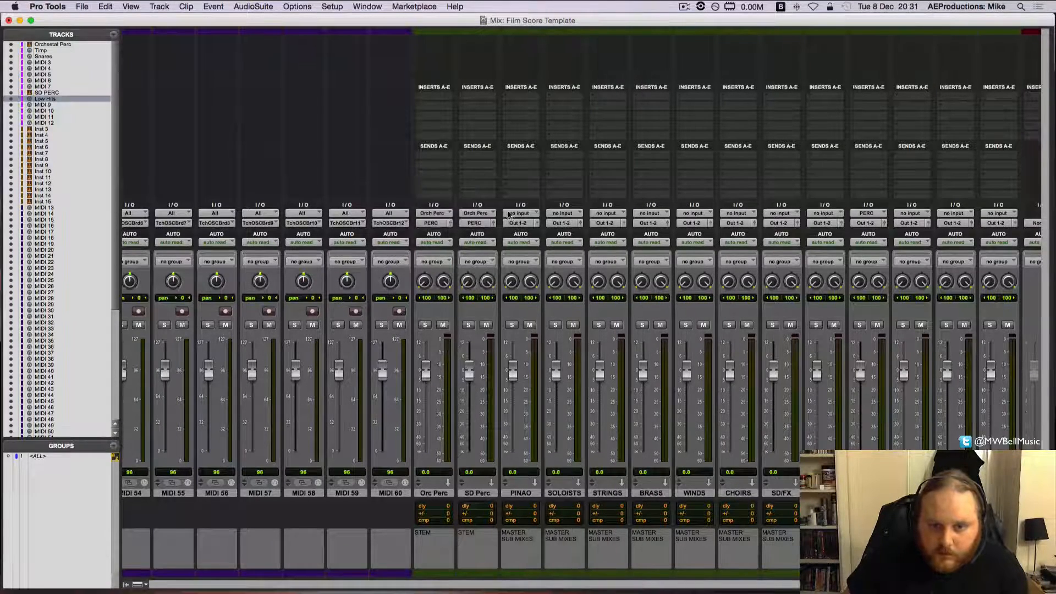
- Set the input of the SD Perc aux track to the SD Perc stereo bus
left_click(476, 214)
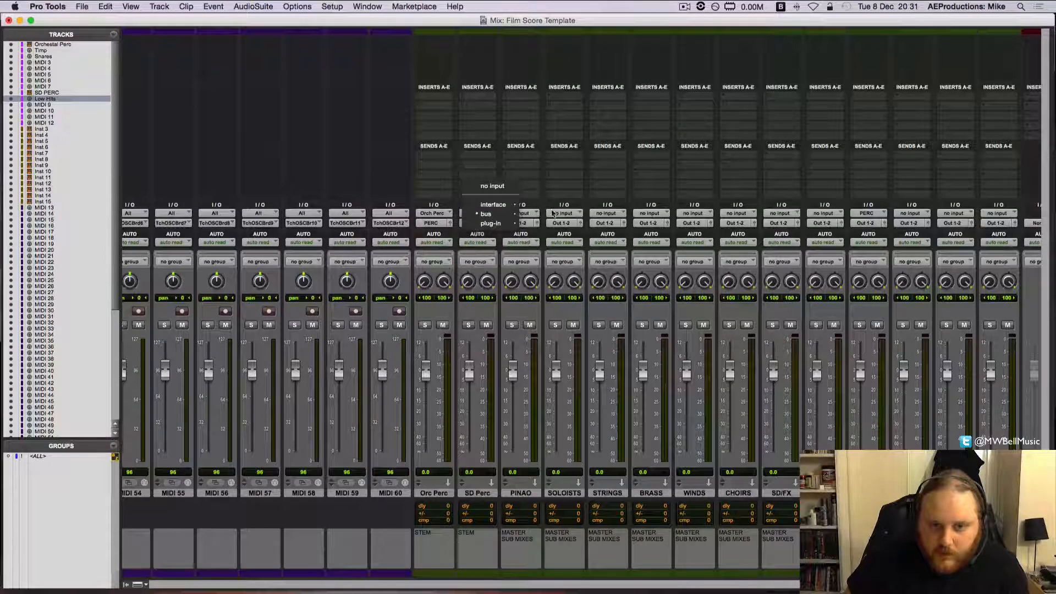
mouse_move(486, 214)
mouse_move(556, 216)
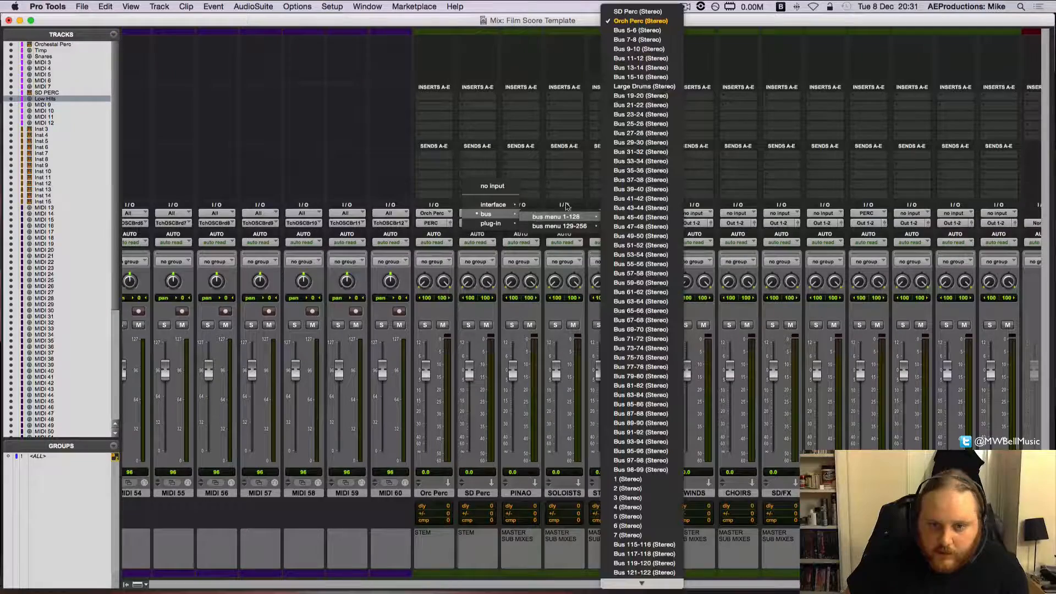
left_click(642, 13)
- Route the Orchestal Perc instrument track's output to the Orch Perc stereo bus and SD PERC's output to the SD Perc stereo bus
scroll(411, 280, "left", 20)
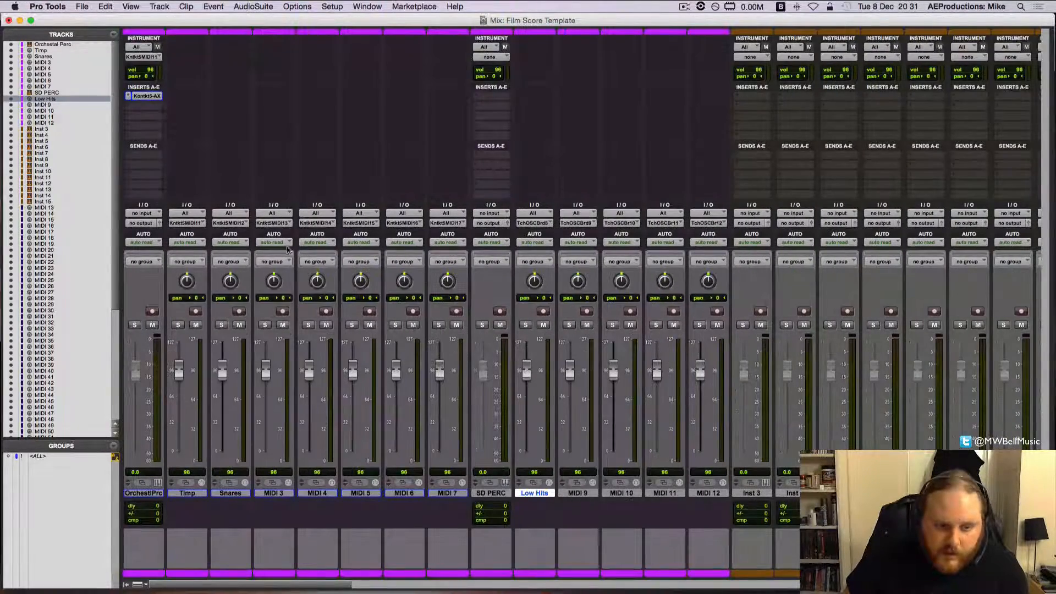
left_click(156, 223)
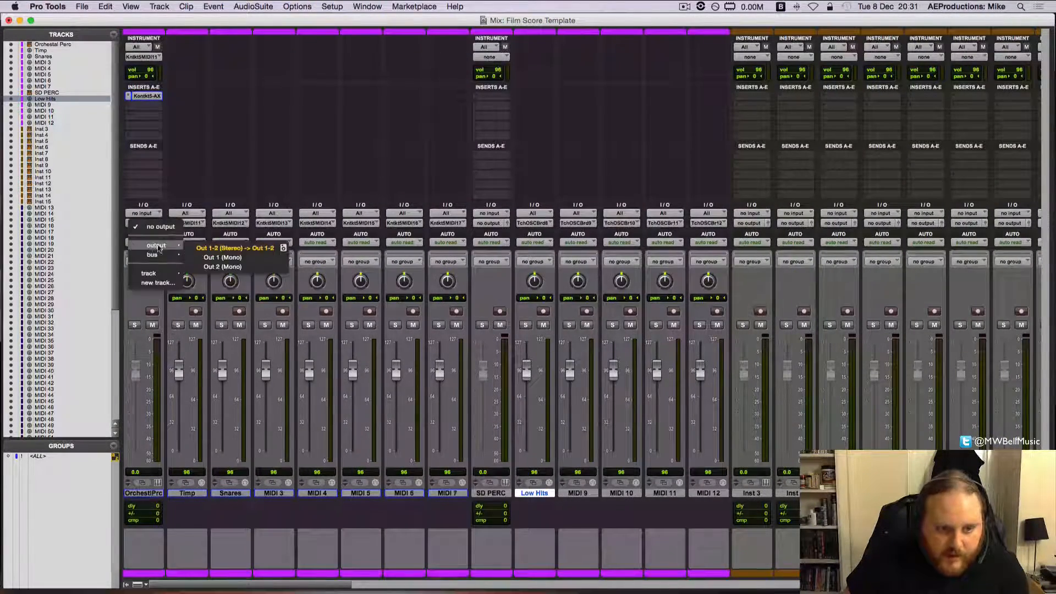
mouse_move(181, 256)
mouse_move(232, 257)
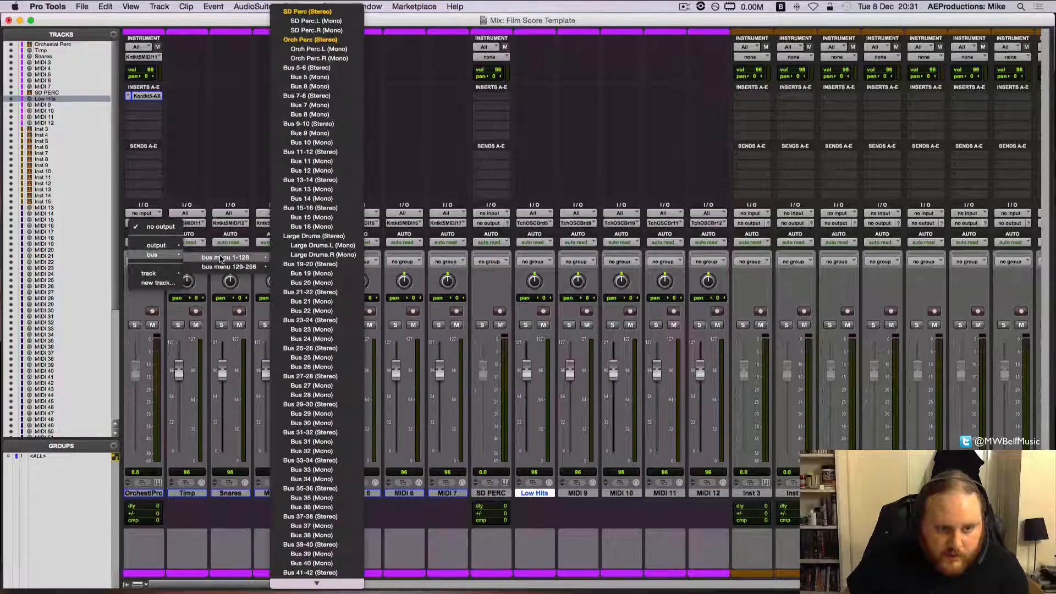
left_click(319, 40)
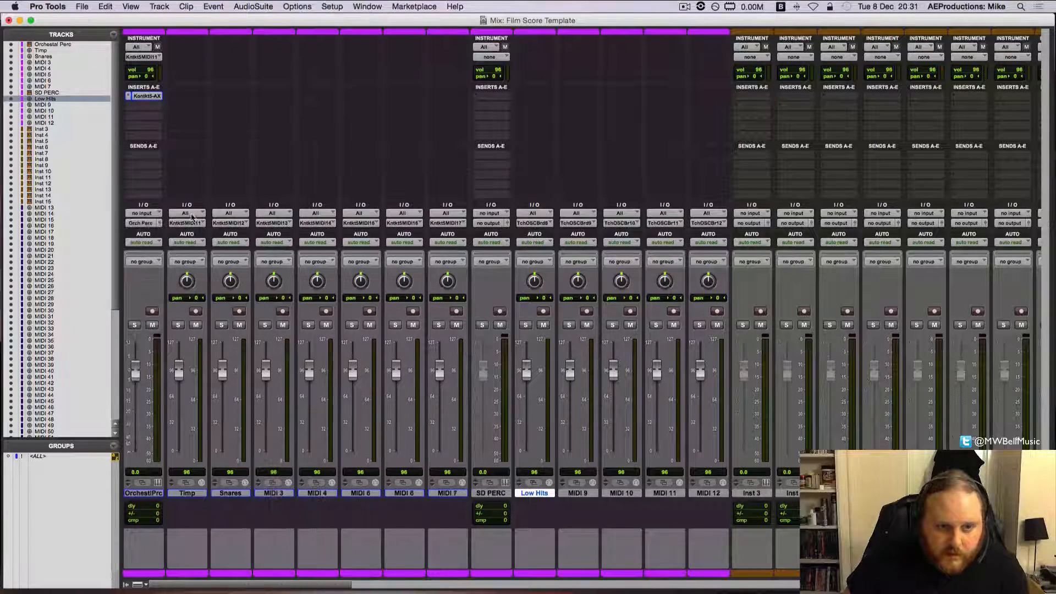
left_click(503, 223)
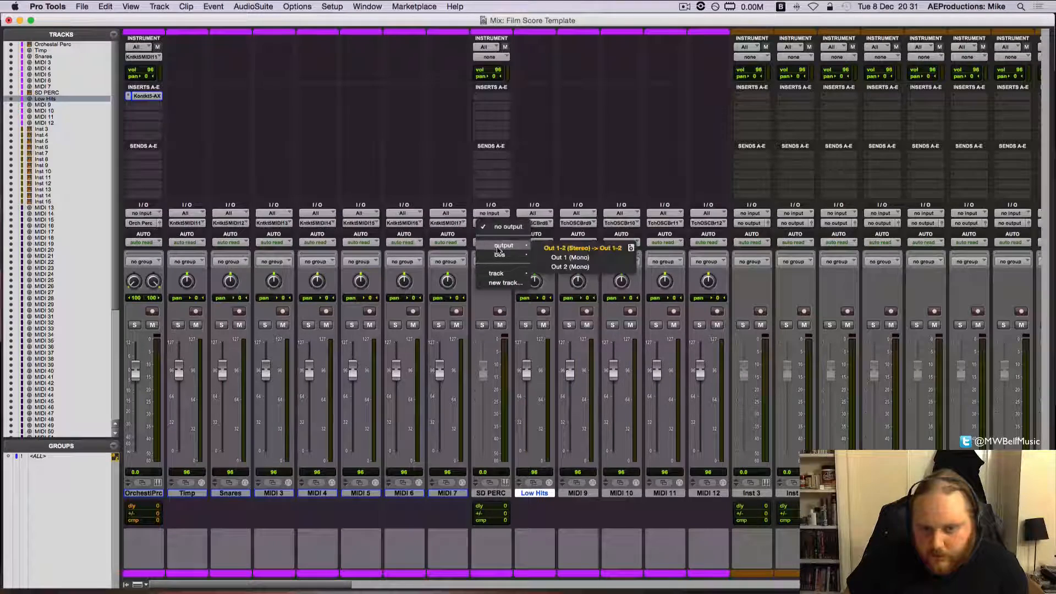
mouse_move(504, 254)
mouse_move(578, 259)
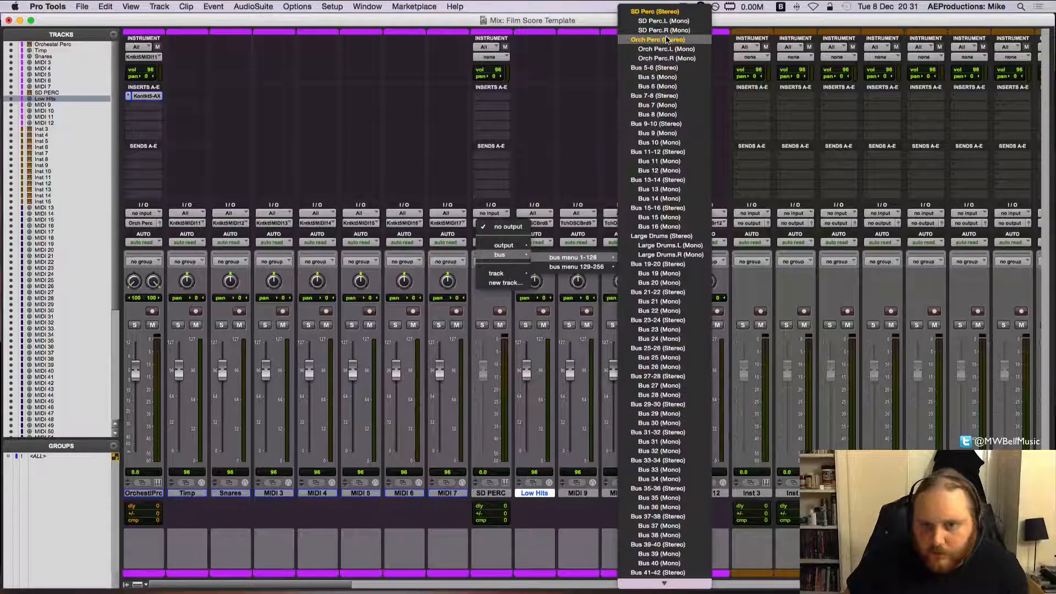
left_click(668, 12)
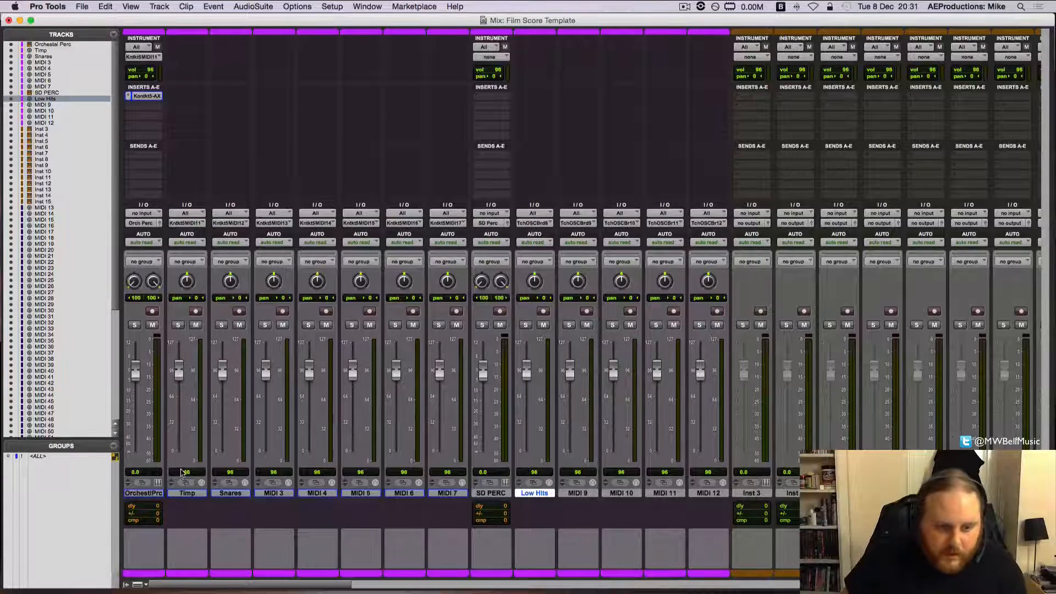
- Record-arm the Snares, MIDI 3, MIDI 4 and MIDI 5 tracks together
left_click(216, 492)
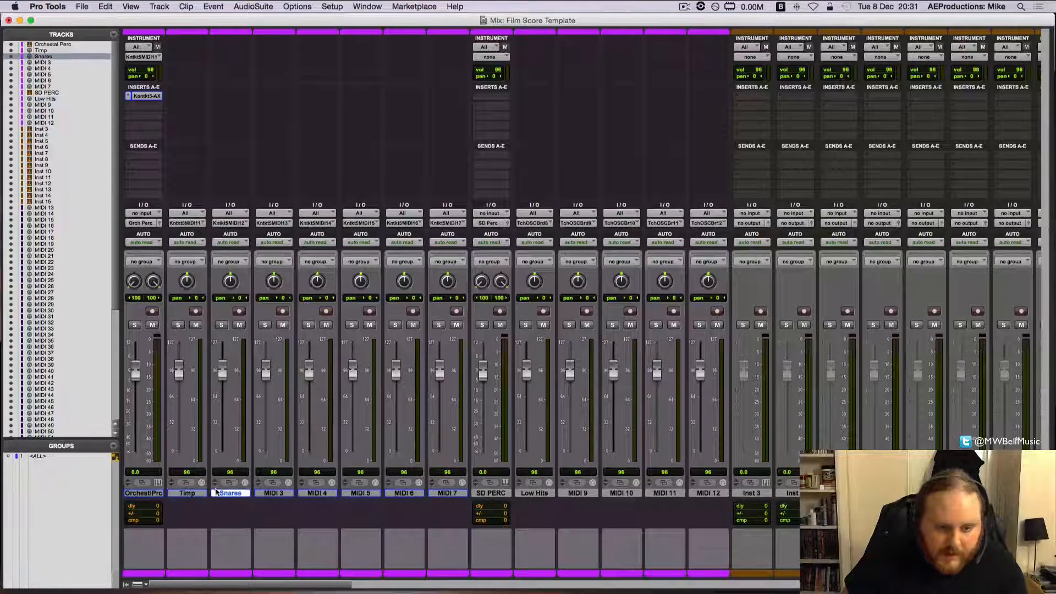
left_click(239, 311)
left_click(282, 311)
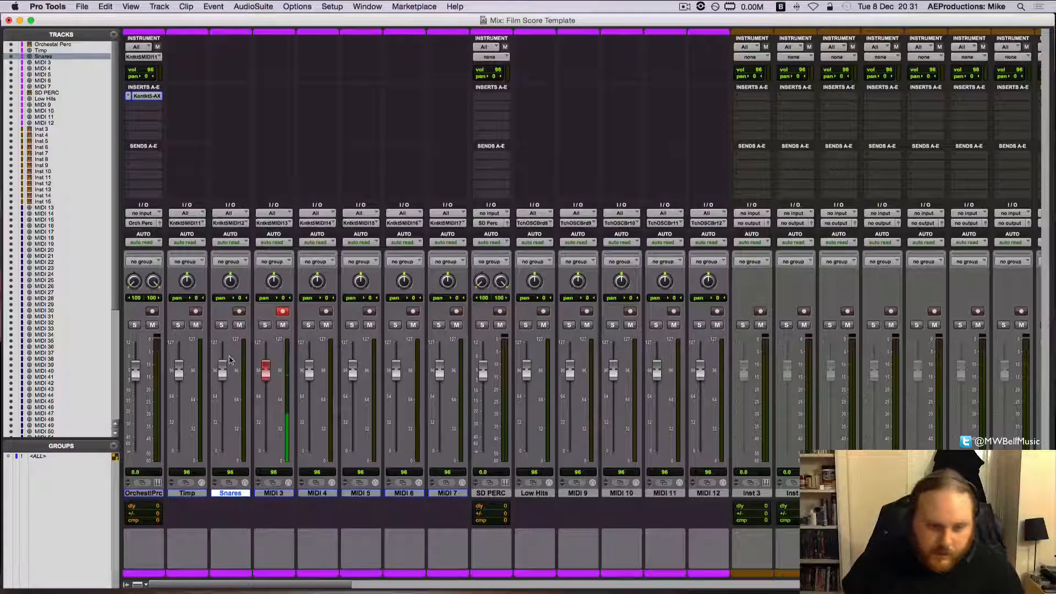
key("shift+r")
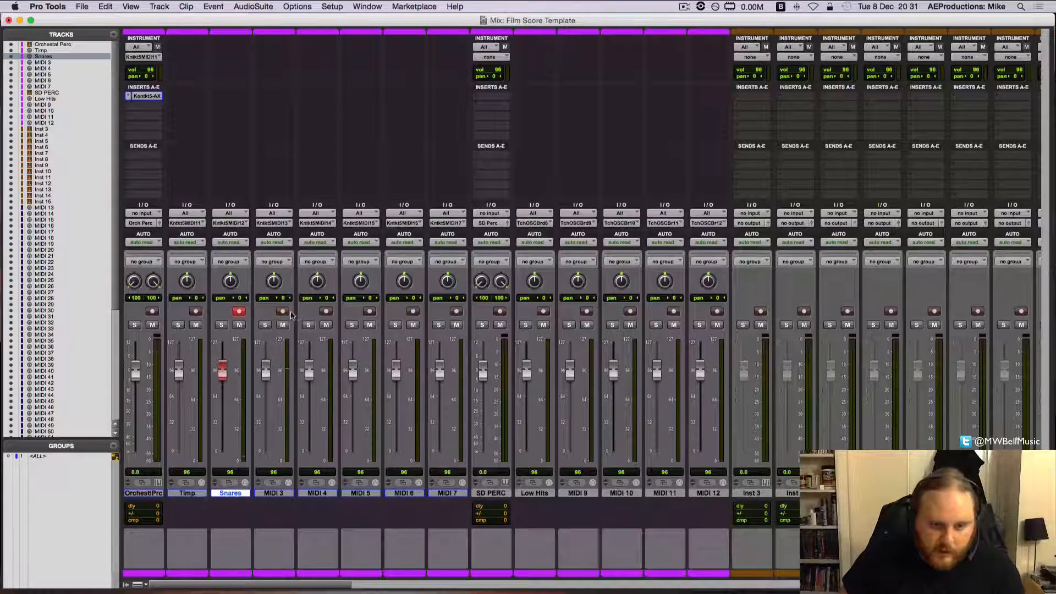
left_click(283, 312)
left_click(326, 311)
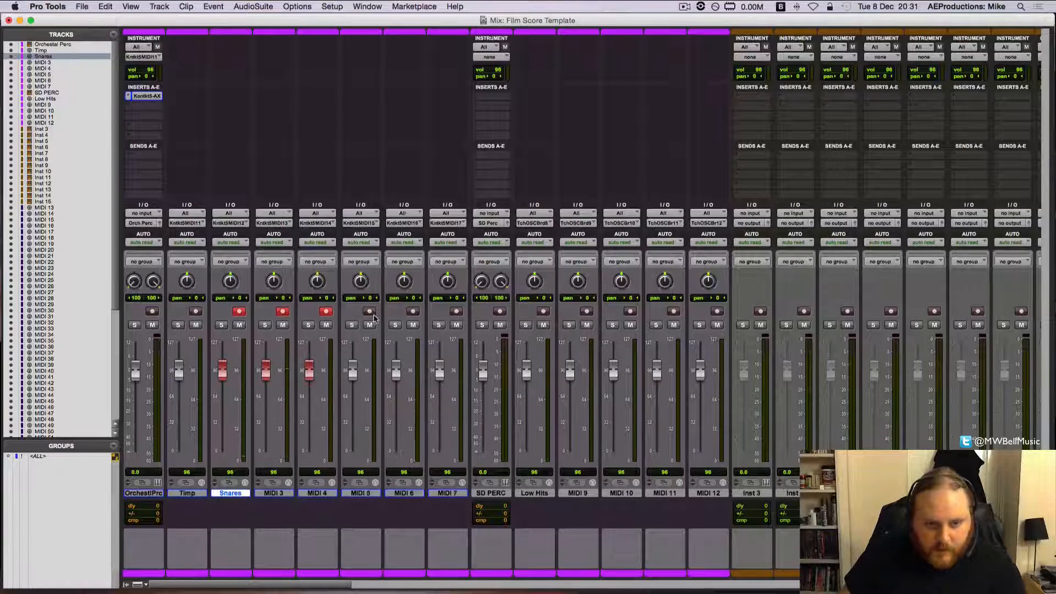
left_click(370, 311)
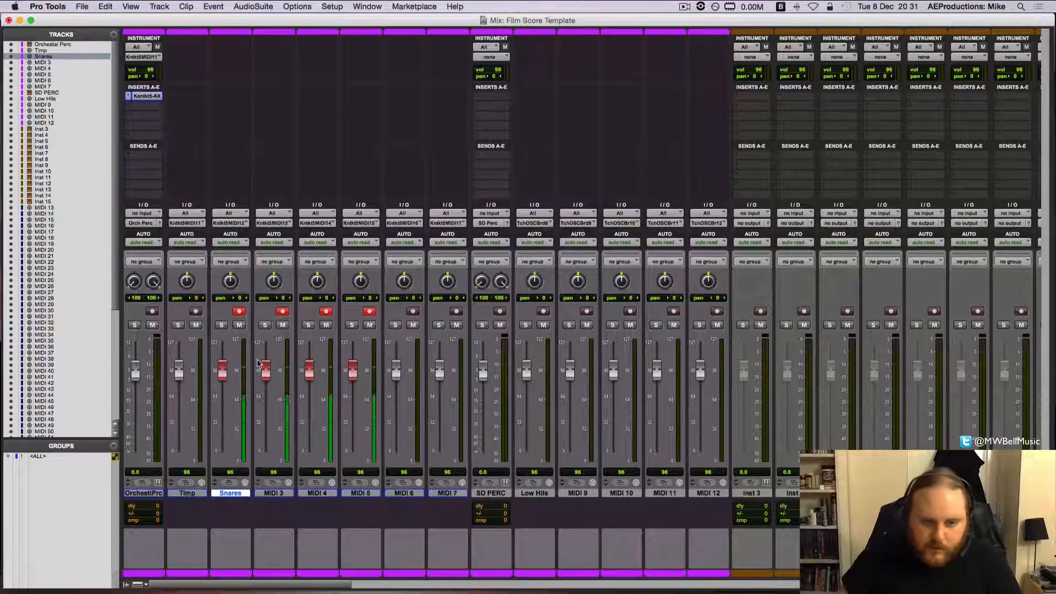
left_click_drag(266, 370, 353, 371)
left_click_drag(222, 371, 309, 370)
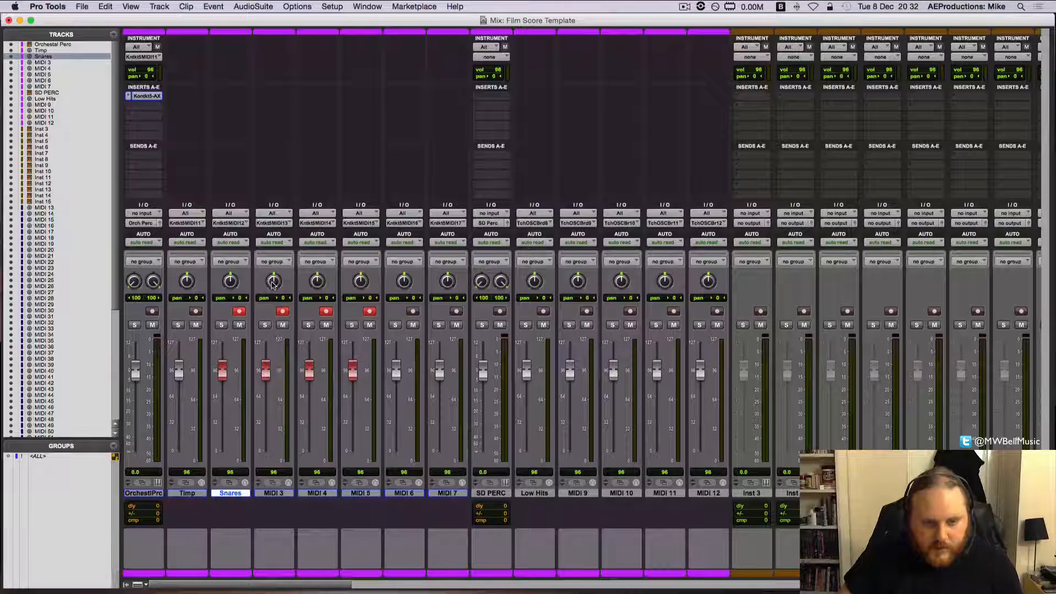
left_click_drag(272, 284, 319, 292)
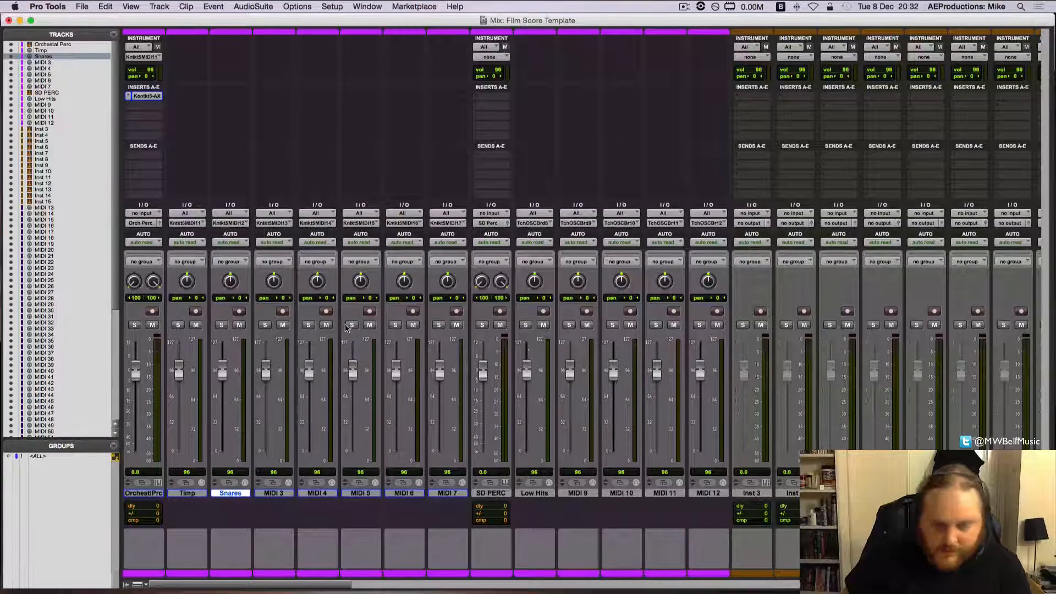
- Enable solo safe on the percussion MIDI tracks
scroll(524, 347, "right", 10)
scroll(524, 348, "left", 10)
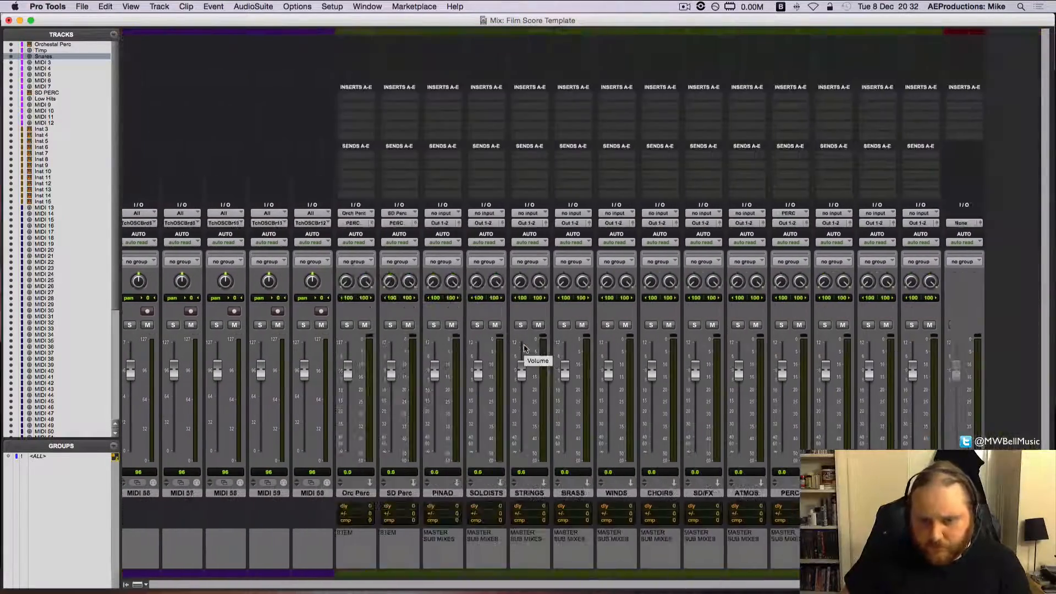
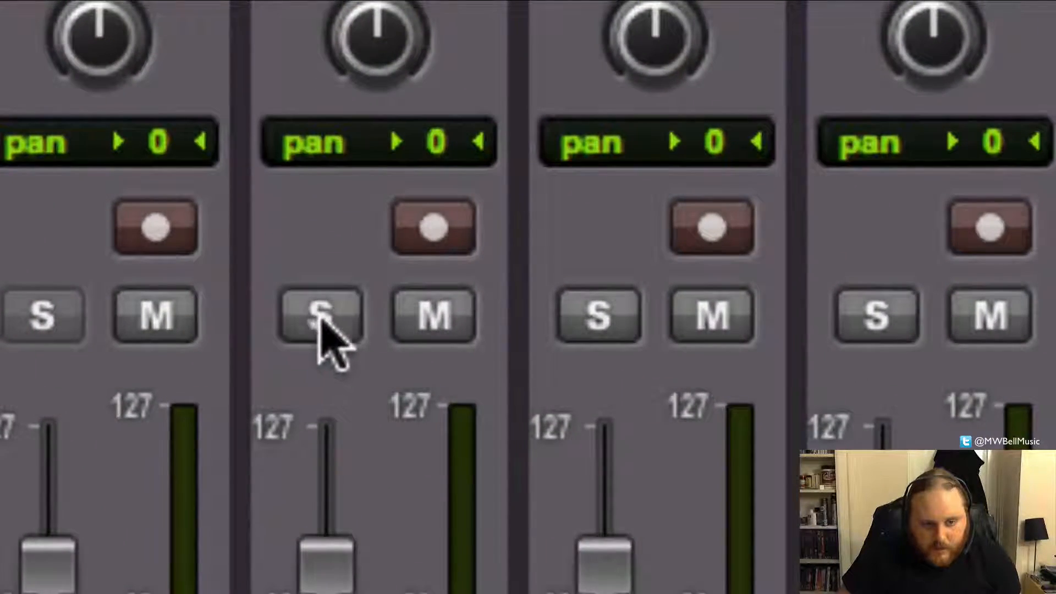
left_click(314, 319)
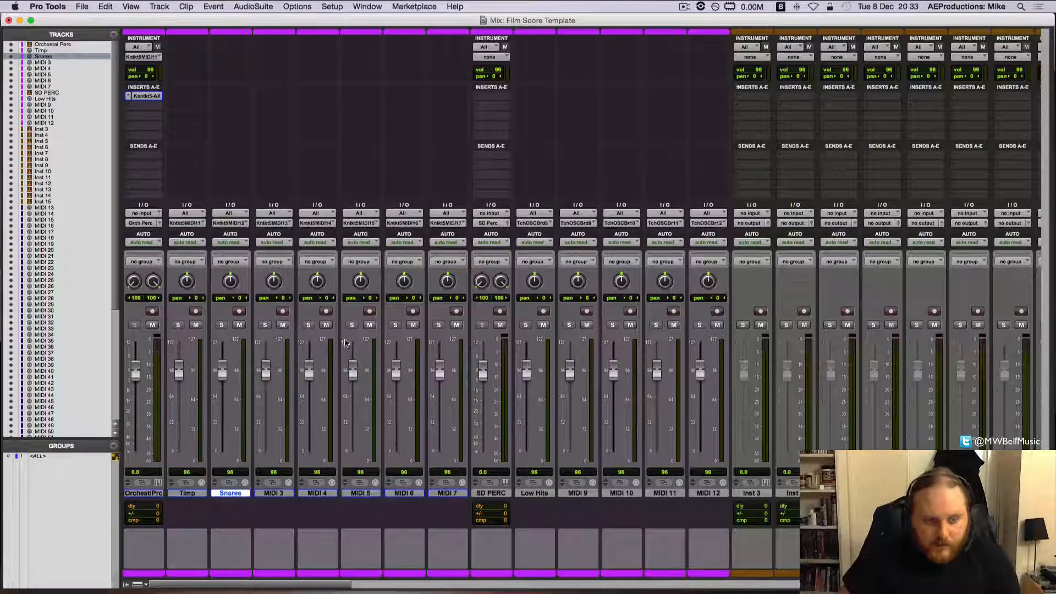
- Enable solo safe on the Orc Perc and SD Perc aux tracks, and solo the PERC aux track
scroll(637, 378, "right", 10)
scroll(636, 379, "right", 20)
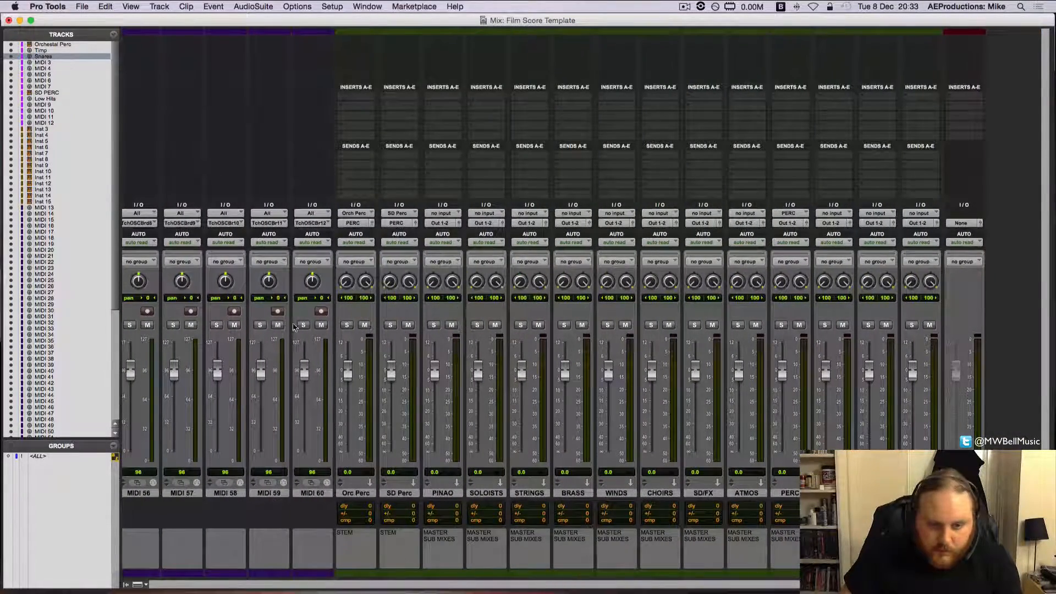
left_click(347, 325, "super")
left_click(390, 325, "super")
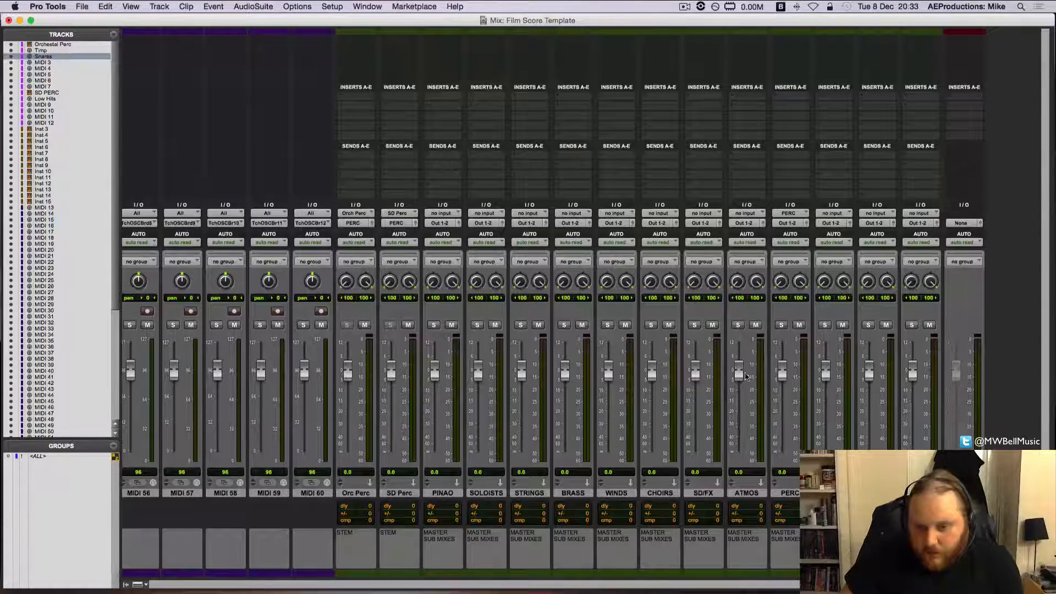
left_click(782, 325)
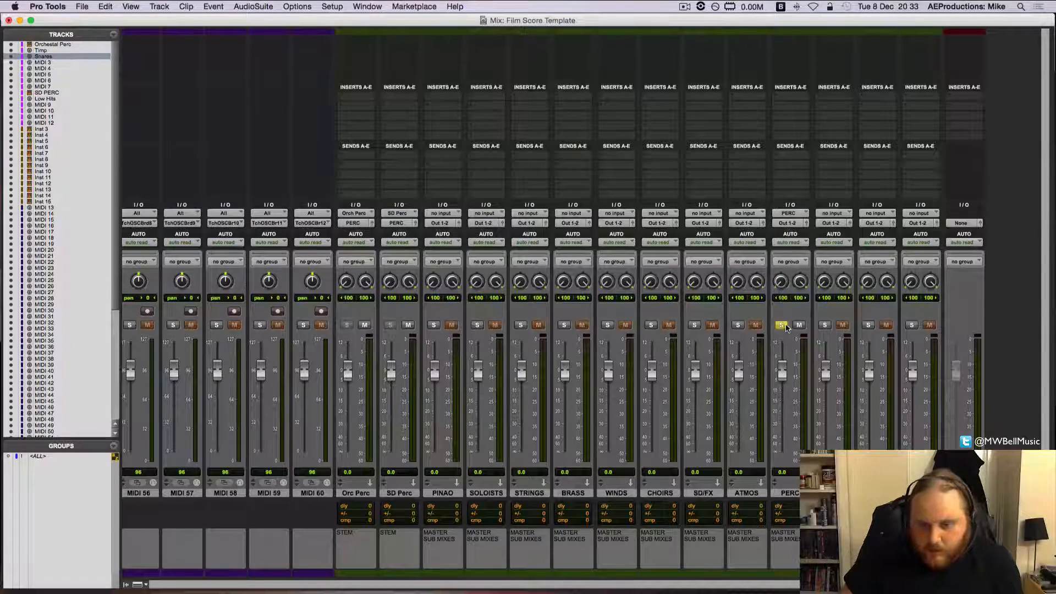
- Toggle solo safe off and back on for the MIDI 4 and MIDI 3 tracks
scroll(308, 339, "left", 10)
scroll(291, 339, "left", 15)
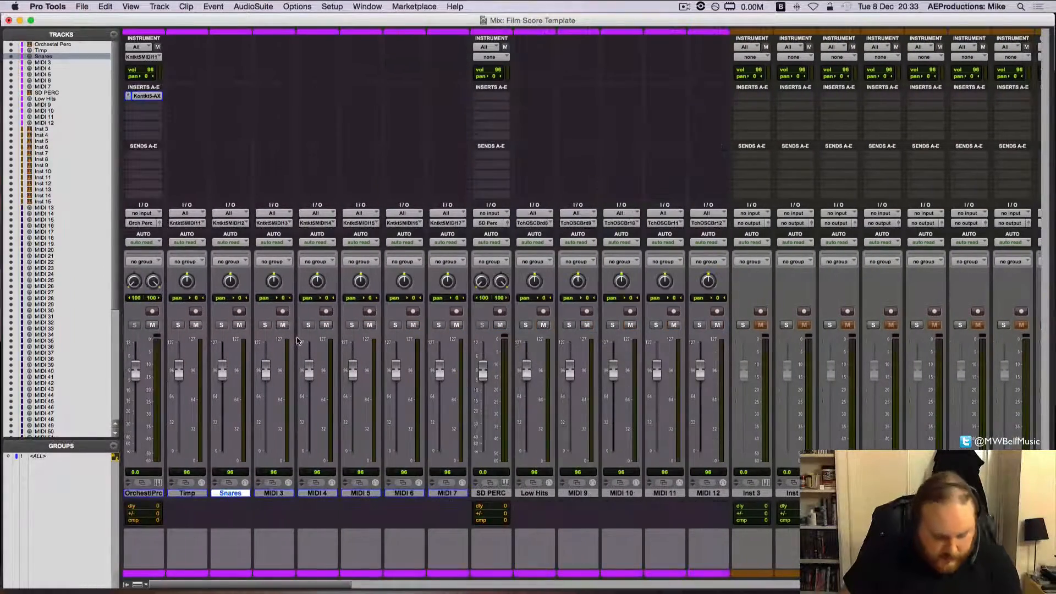
left_click(304, 325, "super")
left_click(305, 325, "super")
left_click(304, 325, "super")
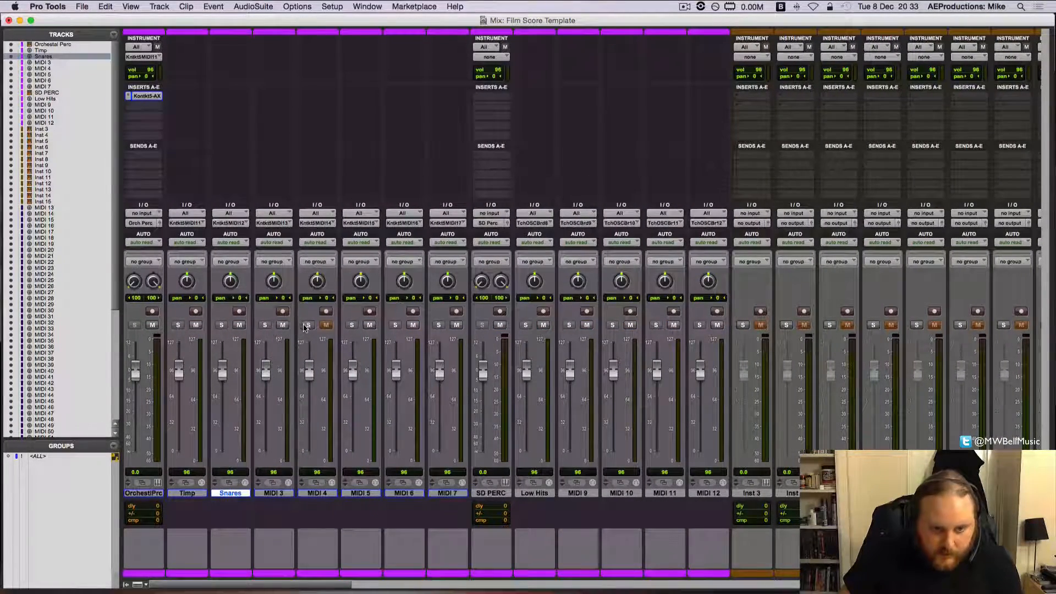
left_click(266, 326, "super")
left_click(267, 325, "super")
left_click(304, 325, "super")
left_click(308, 326, "super")
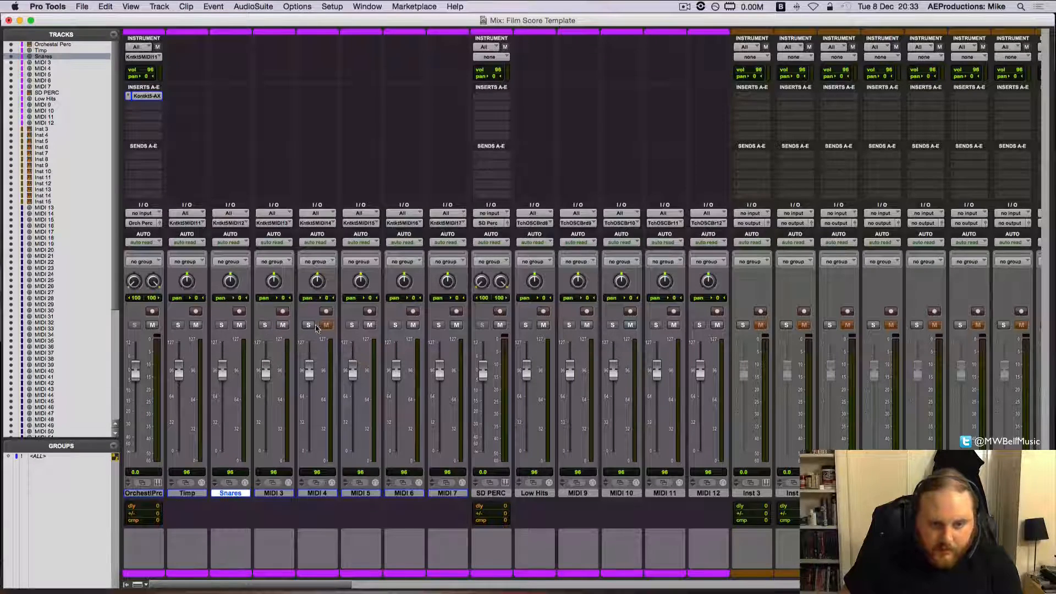
left_click(307, 326, "super")
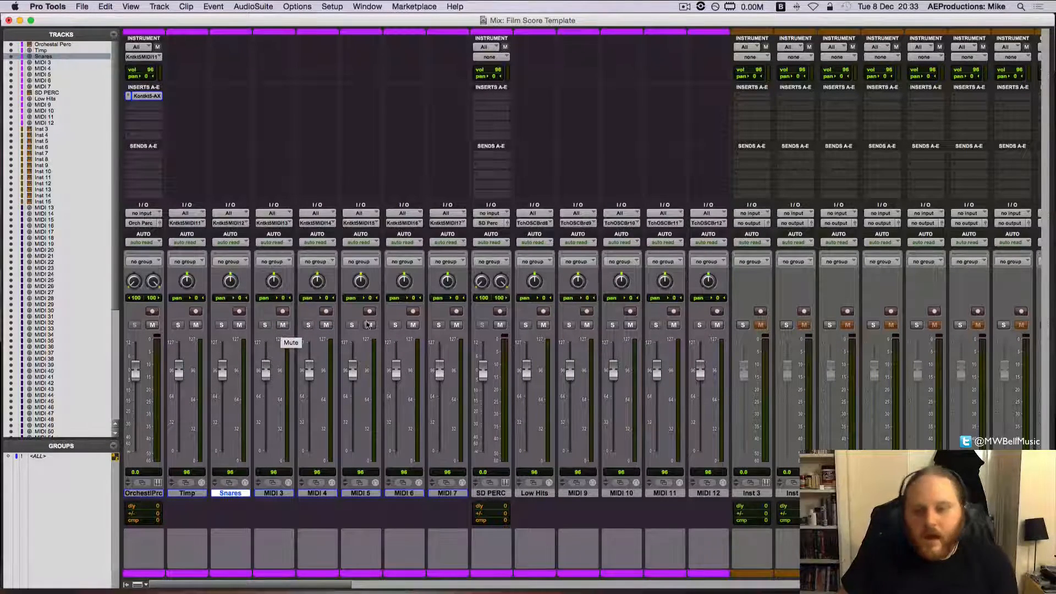
- Solo the Orc Perc aux track, and toggle solo on and off on the MIDI 3 track
scroll(282, 329, "right", 15)
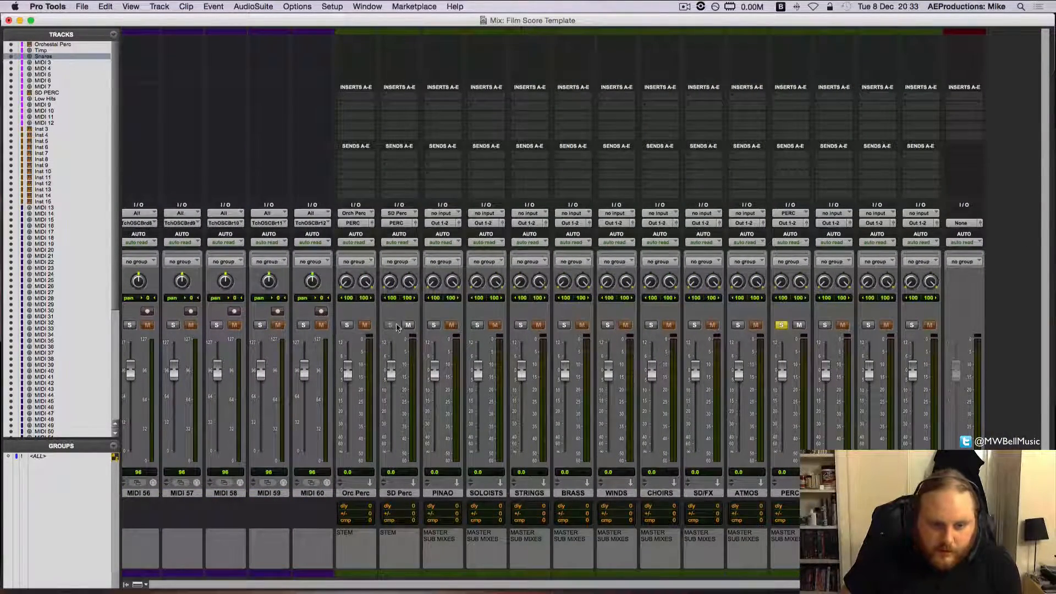
left_click(346, 326)
scroll(331, 328, "left", 15)
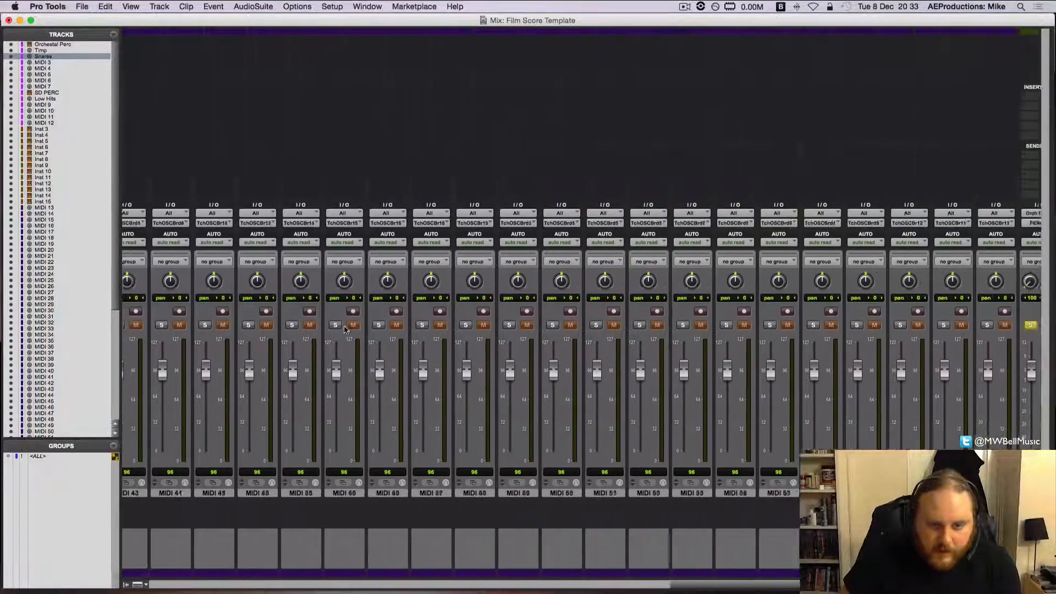
left_click(265, 326)
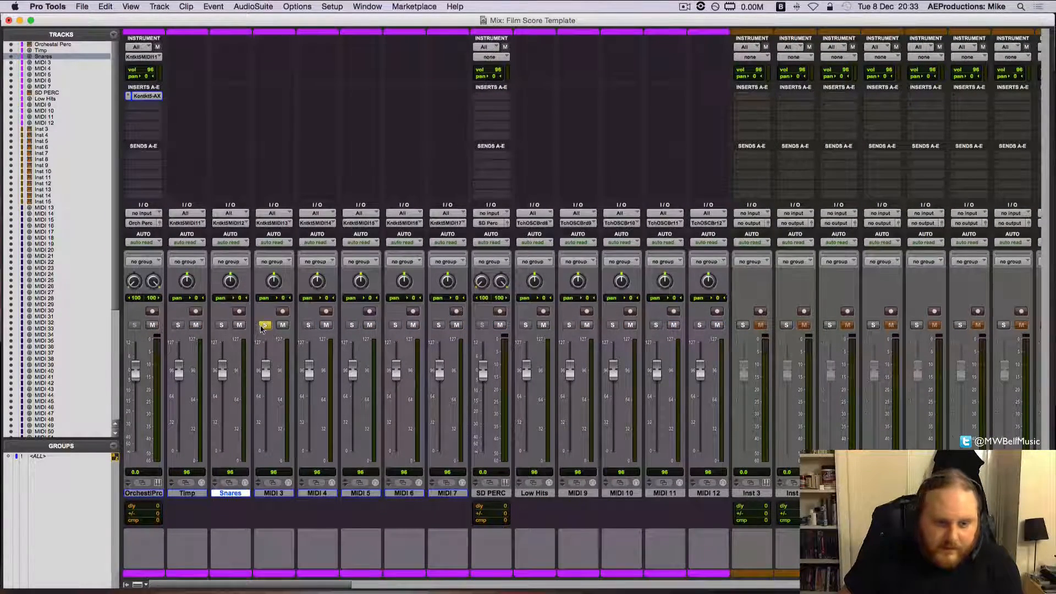
left_click(266, 327)
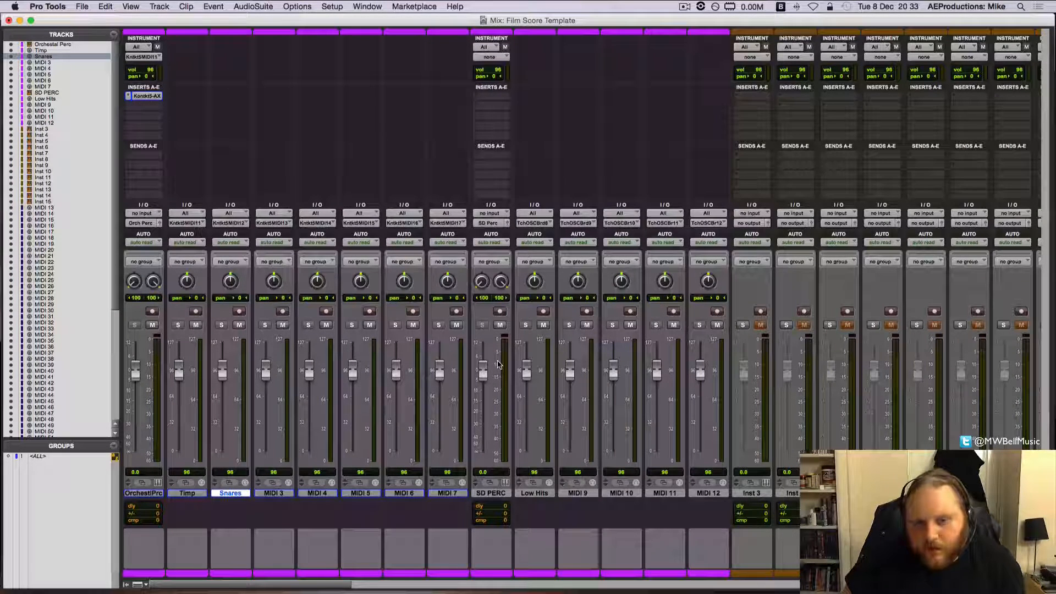
left_click(147, 494)
left_click(362, 494)
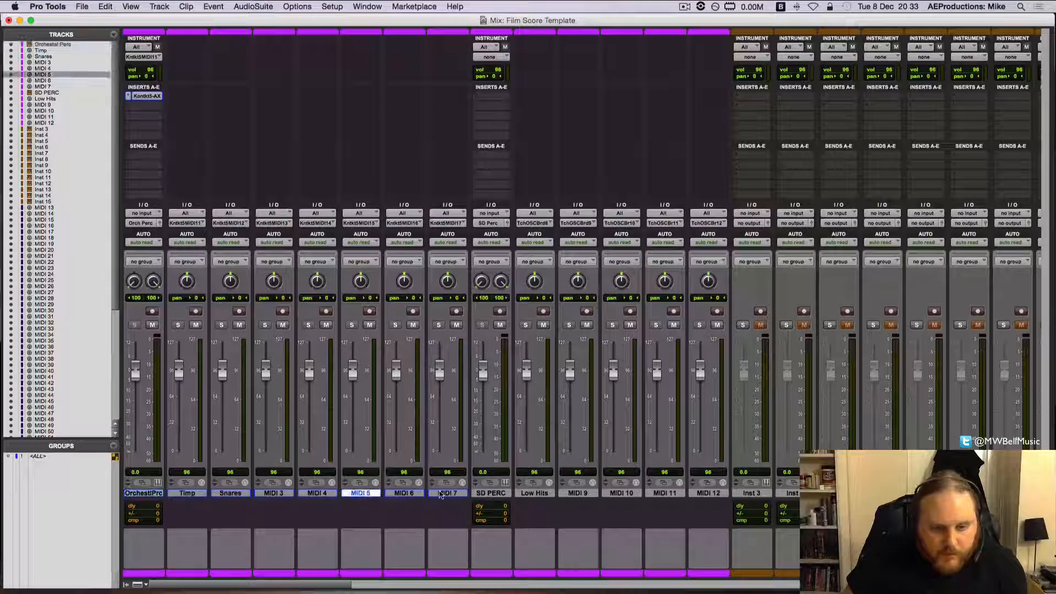
left_click(441, 493)
left_click(478, 493)
left_click(448, 493)
left_click(398, 493)
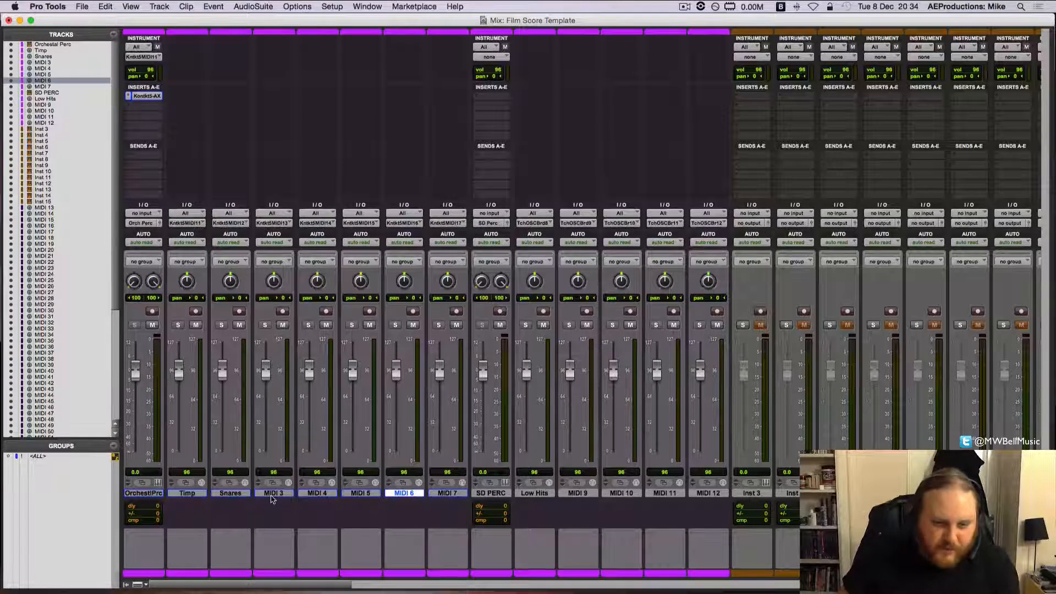
left_click(271, 495)
left_click(311, 493)
left_click(360, 494)
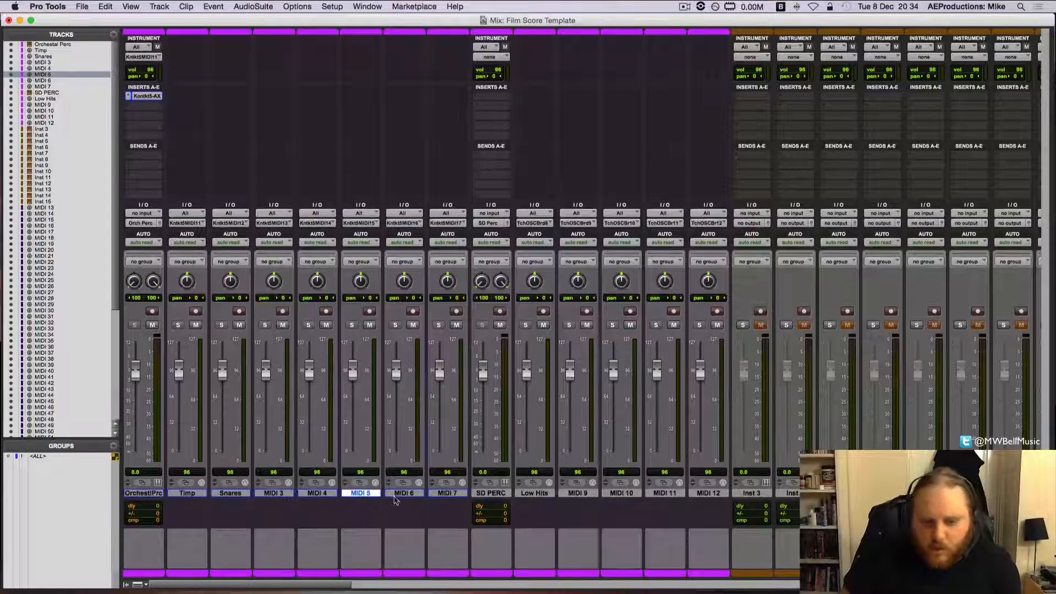
left_click(460, 495)
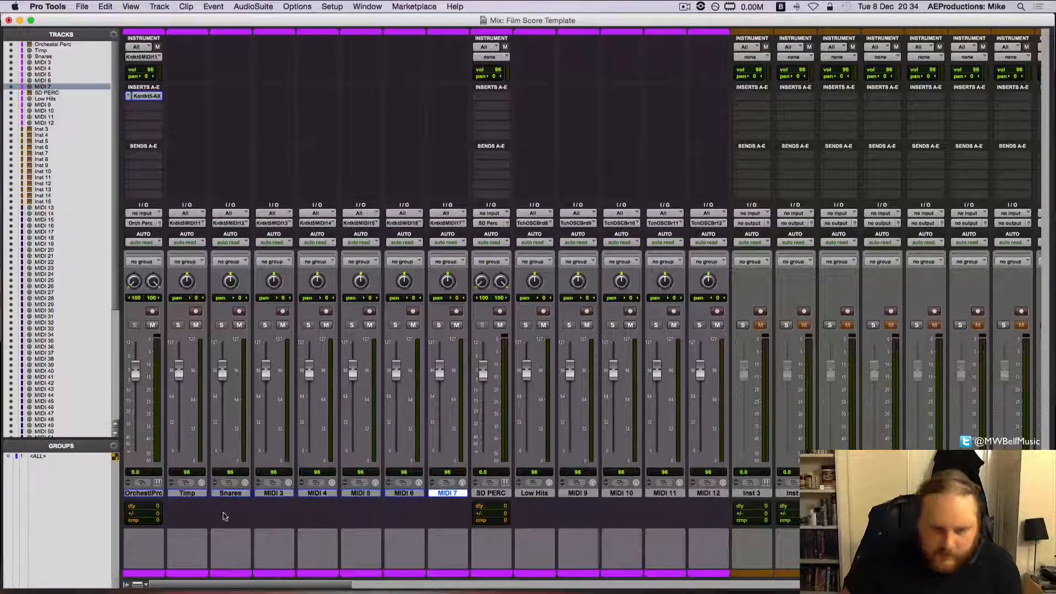
left_click(149, 495)
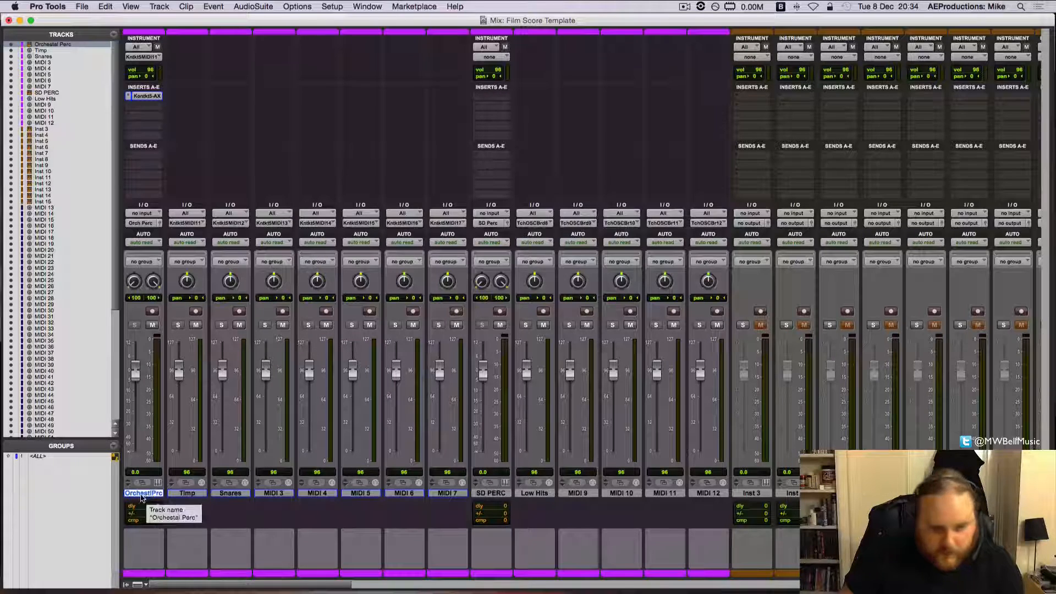
- Group the tracks from Orchestal Perc through MIDI 7 under the name Orchestral Perc, and switch the new group off
left_click(451, 494, "shift")
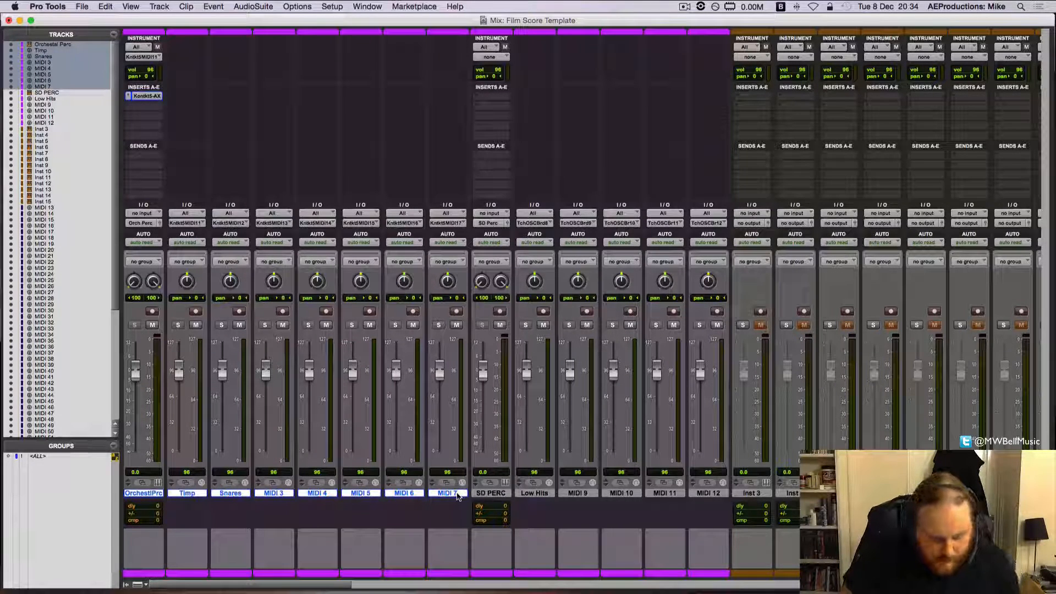
key("super+g")
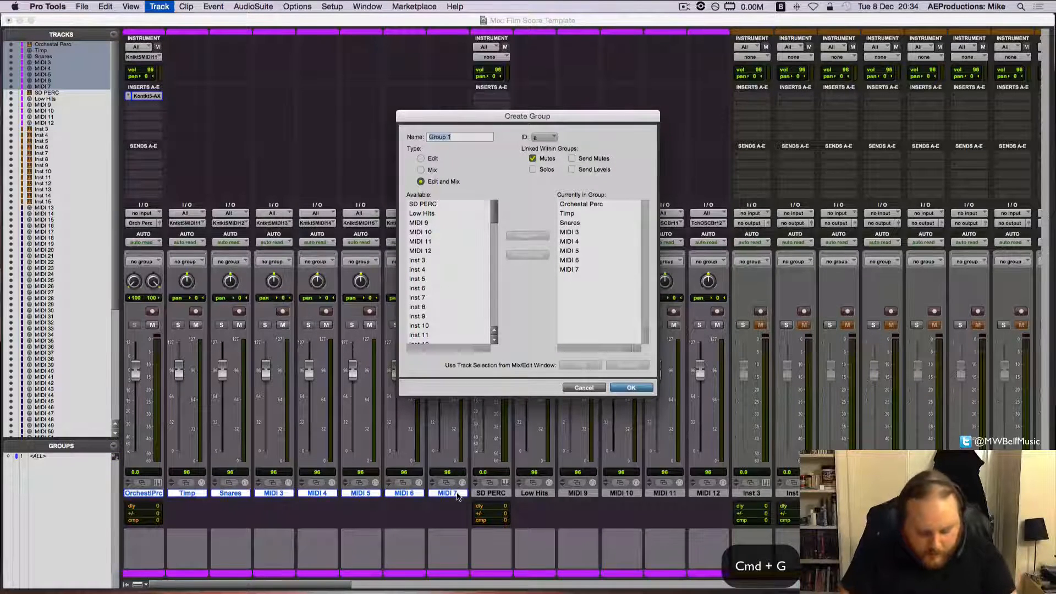
type("Orchestr")
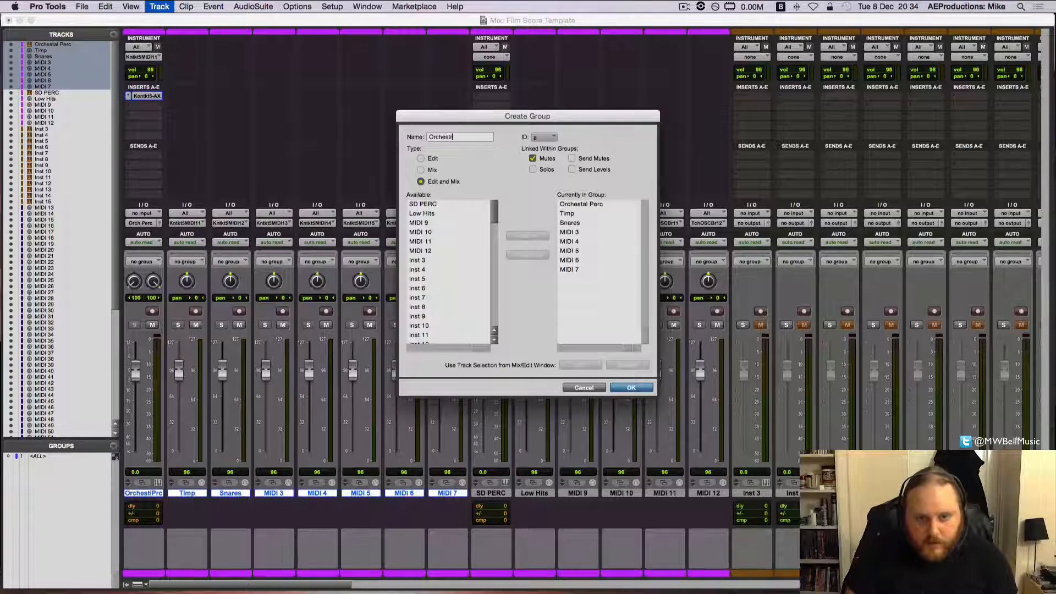
type("alPer")
key("BackSpace")
key("BackSpace")
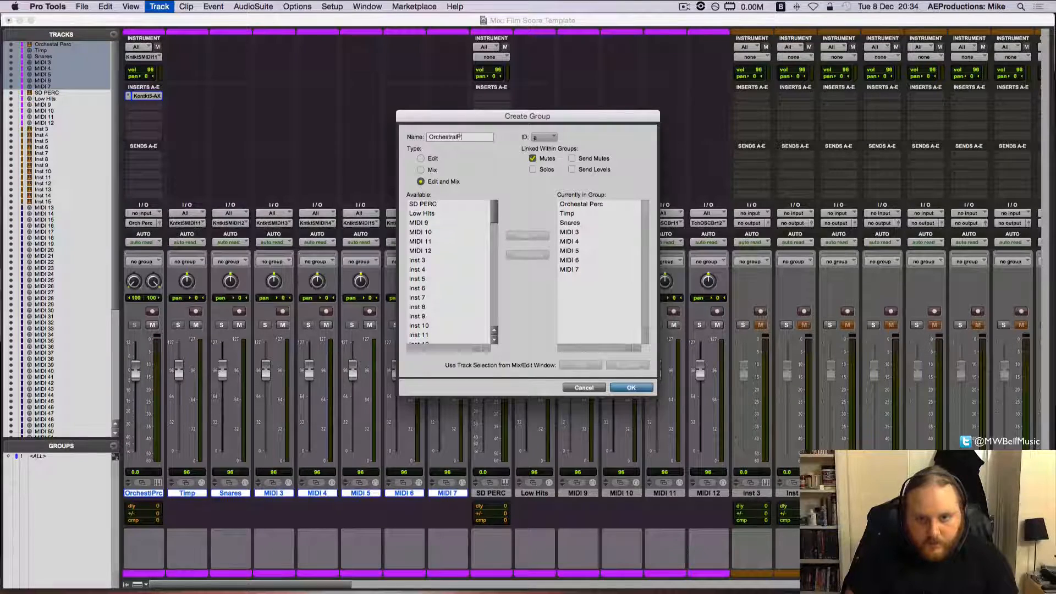
type("Perc")
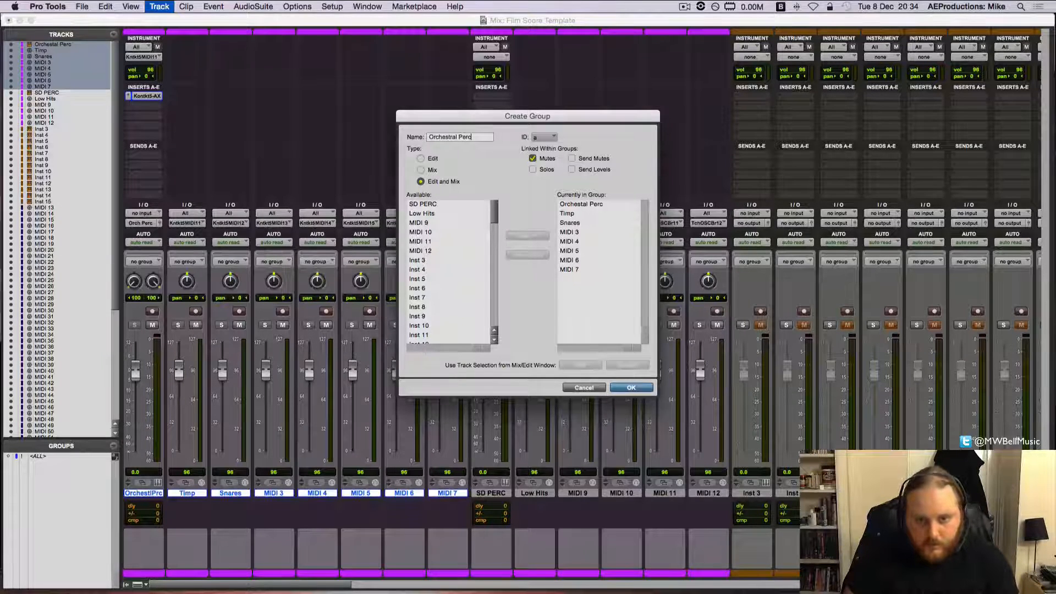
key("Return")
left_click(57, 463)
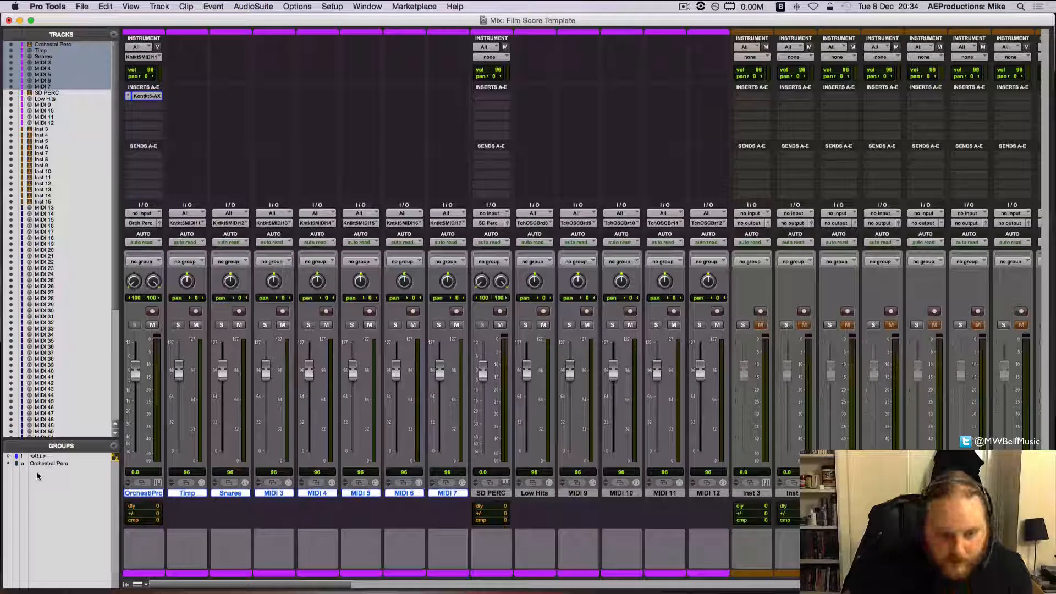
- Set individual fader levels: Orchestral Perc to +1.9 and MIDI 3, 4, 5, 6 and 7 to 77, 74, 82, 45 and 82
left_click_drag(352, 372, 269, 396)
left_click_drag(135, 373, 134, 367)
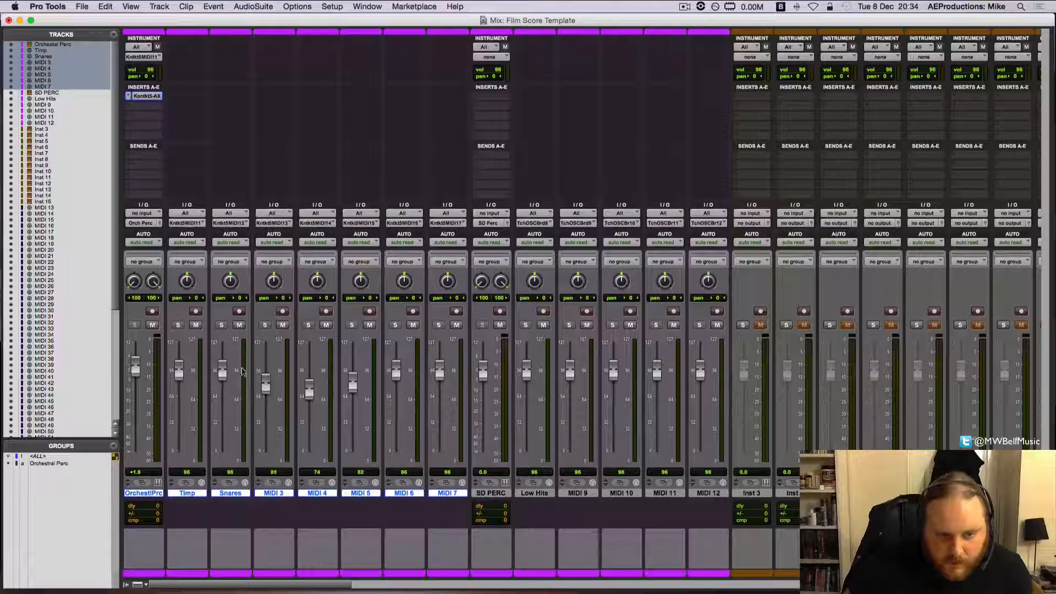
left_click_drag(396, 371, 396, 422)
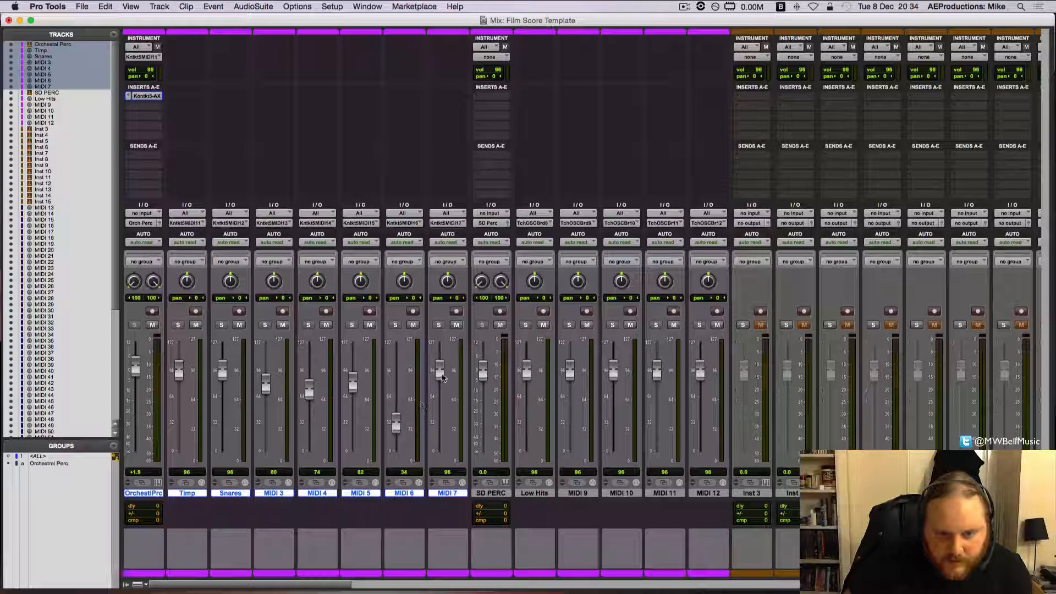
left_click_drag(440, 371, 440, 381)
left_click_drag(396, 422, 396, 413)
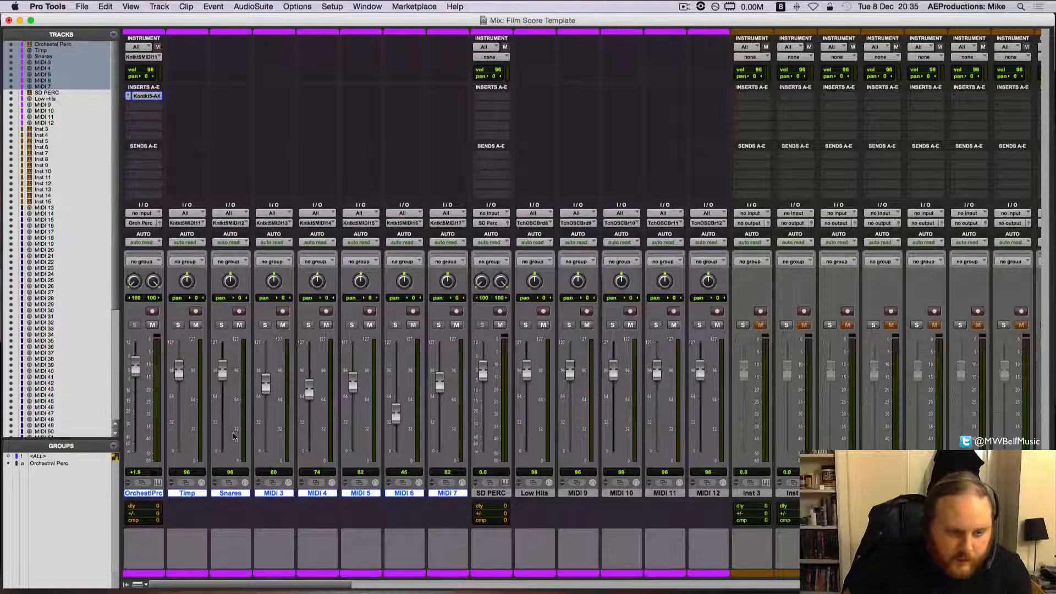
left_click_drag(266, 384, 266, 389)
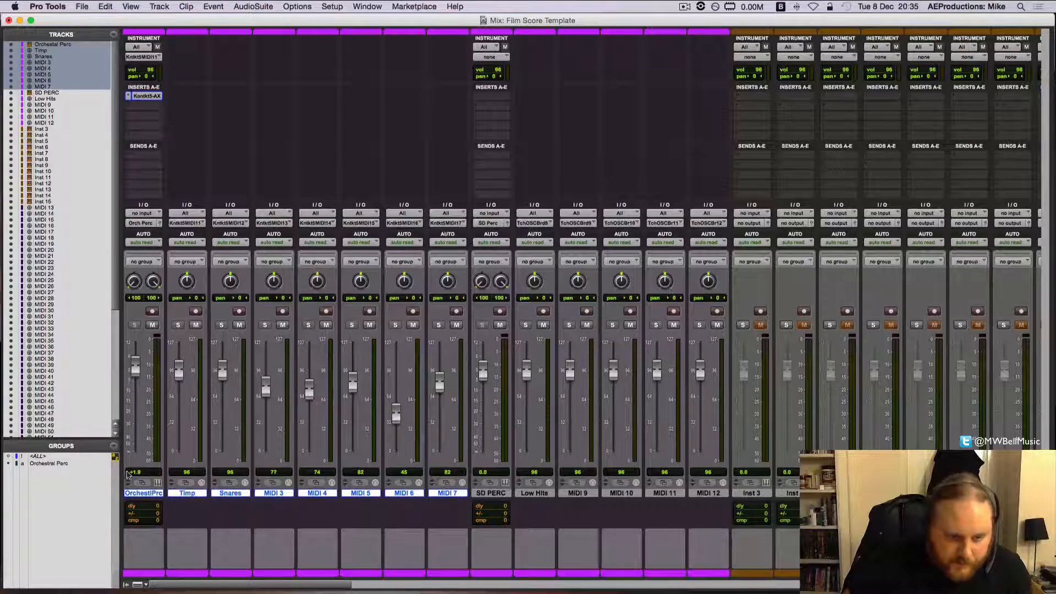
- Activate the Orchestral Perc group, raise its MIDI faders together until MIDI 3 is at about 89, and check the group's member tracks
left_click(52, 464)
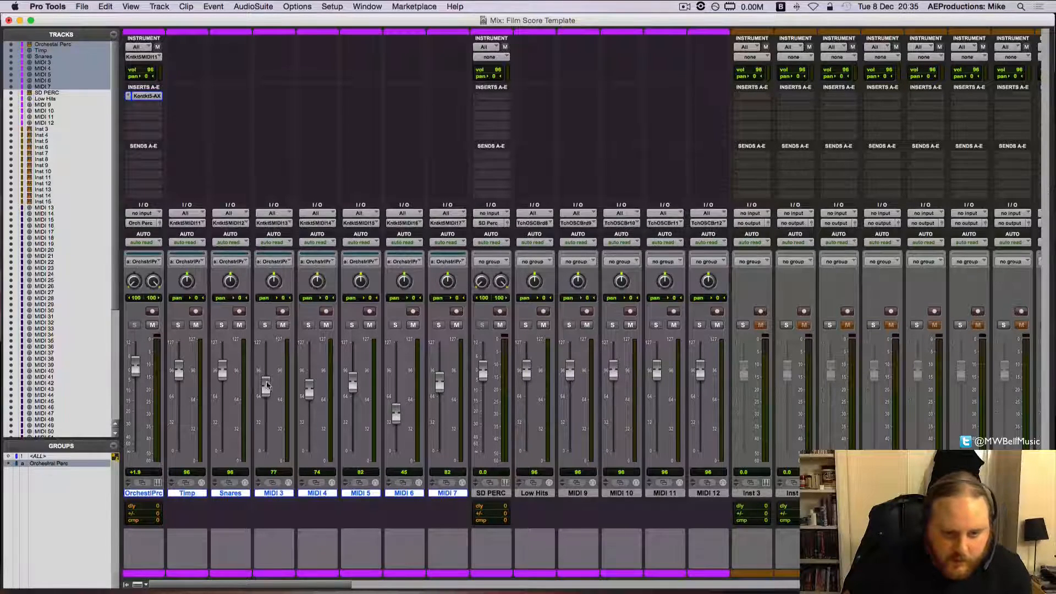
mouse_move(266, 384)
left_mouse_down()
mouse_move(270, 404)
mouse_move(267, 376)
left_mouse_up()
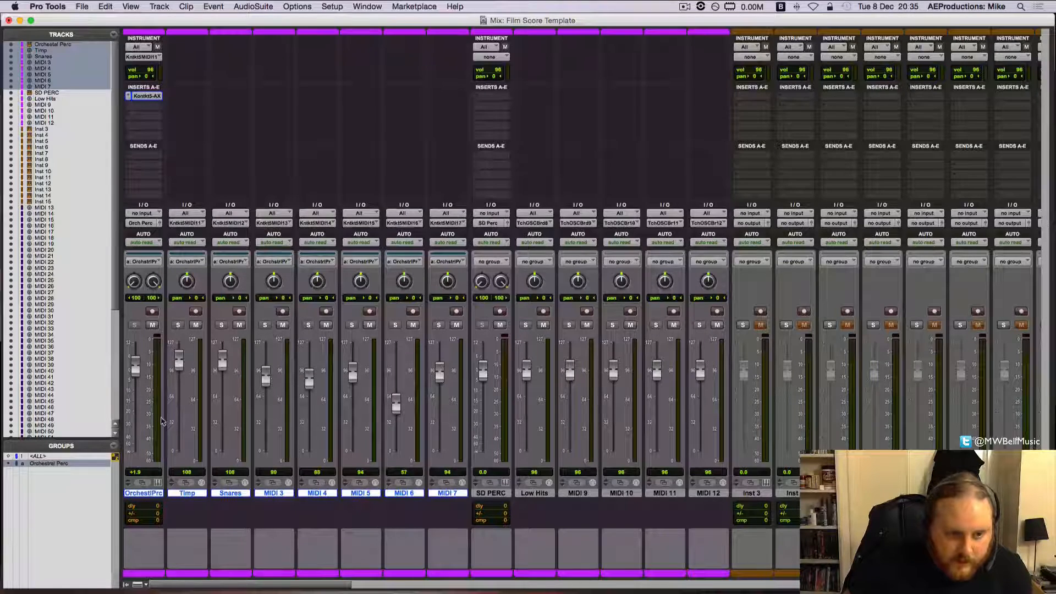
left_click(145, 262)
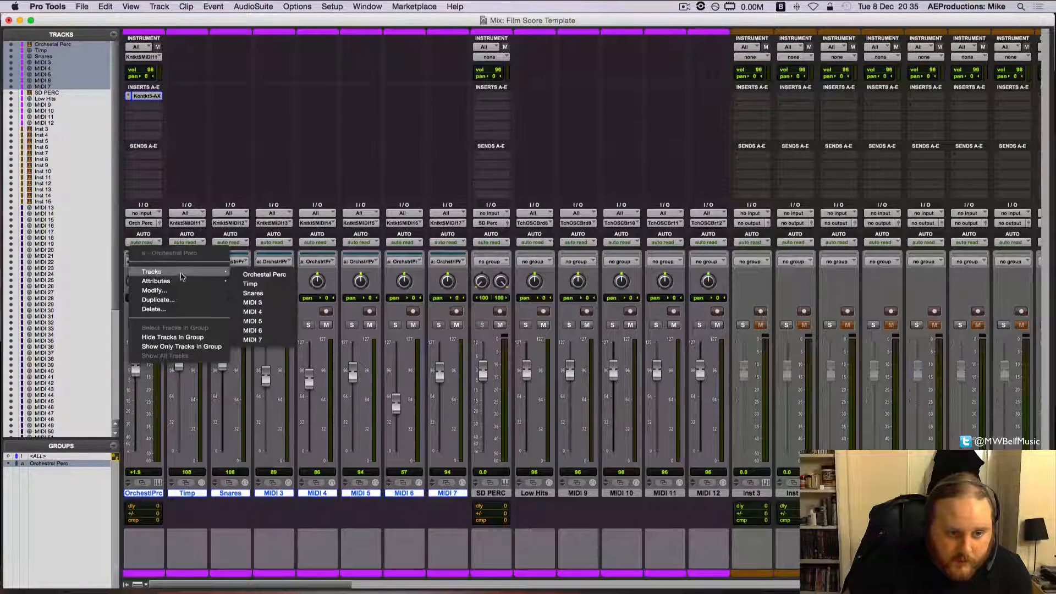
mouse_move(183, 286)
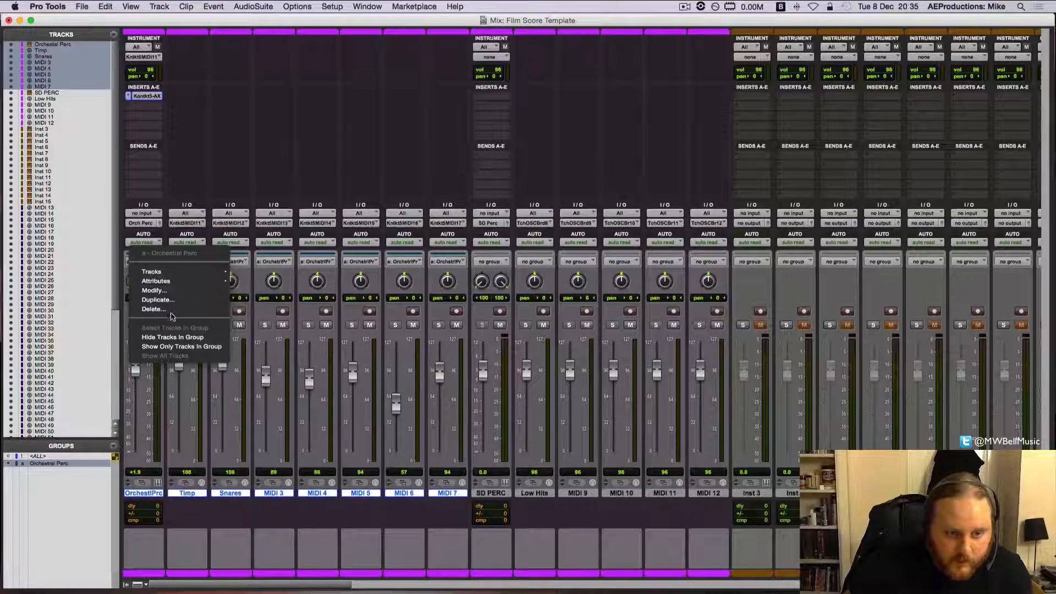
left_click(192, 429)
- Lower the Orchestral Perc instrument fader to -1.1 and clear the selection of all tracks
mouse_move(135, 369)
left_mouse_down()
mouse_move(136, 390)
mouse_move(136, 374)
left_mouse_up()
left_click(151, 494, "super")
left_click(150, 494, "alt")
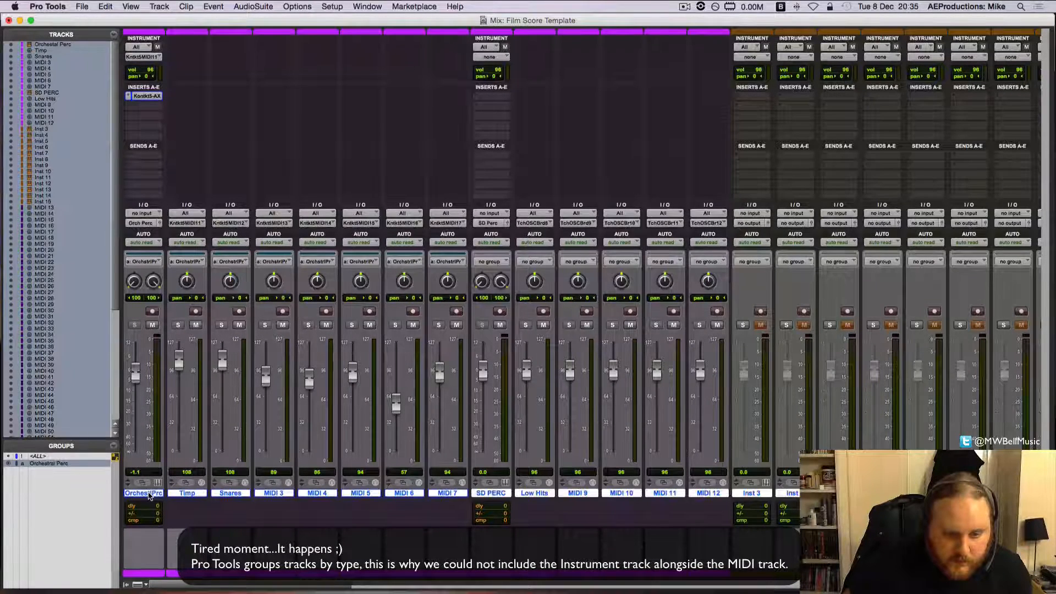
left_click(149, 493, "super")
left_click(151, 495, "alt")
left_click(151, 494, "alt")
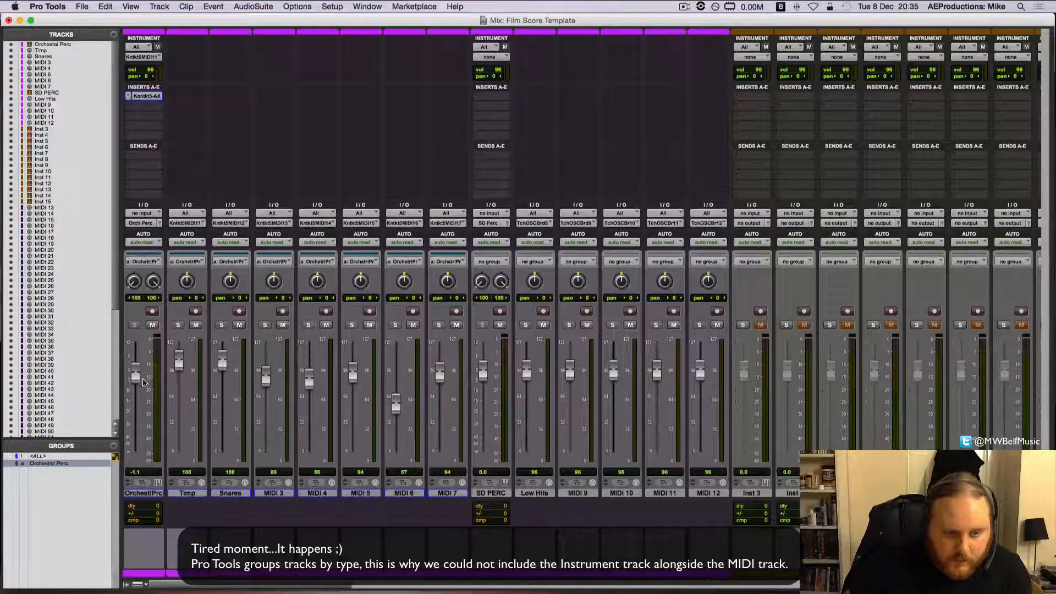
- Lower the Orchestral Perc instrument fader to -4.1 and test the MIDI faders with the group off and on, ending with Timp at 104
left_click_drag(136, 373, 172, 370)
left_click(64, 464)
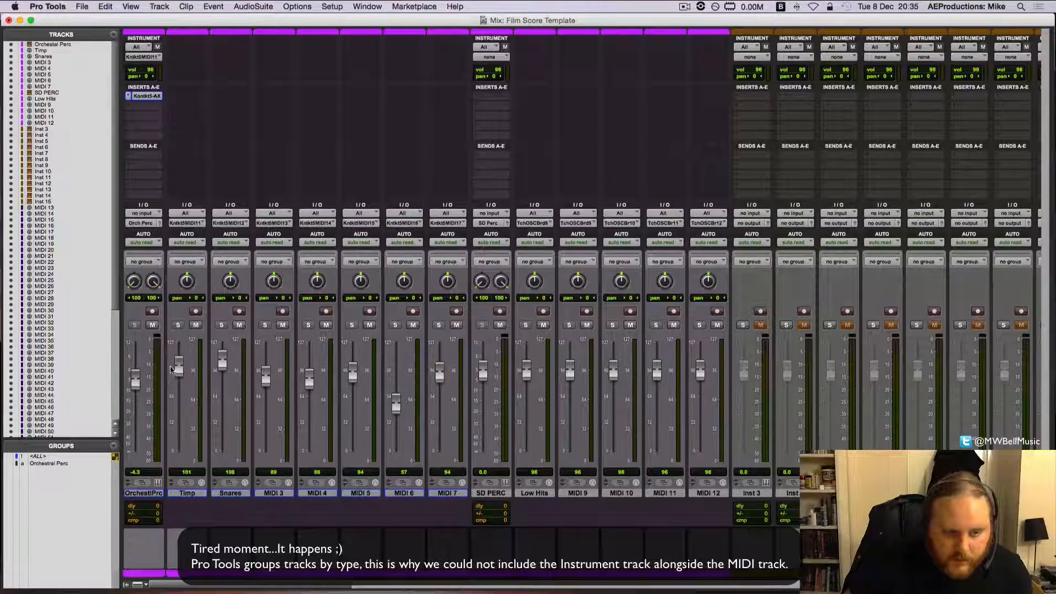
left_click(65, 463)
left_click_drag(138, 376, 138, 374)
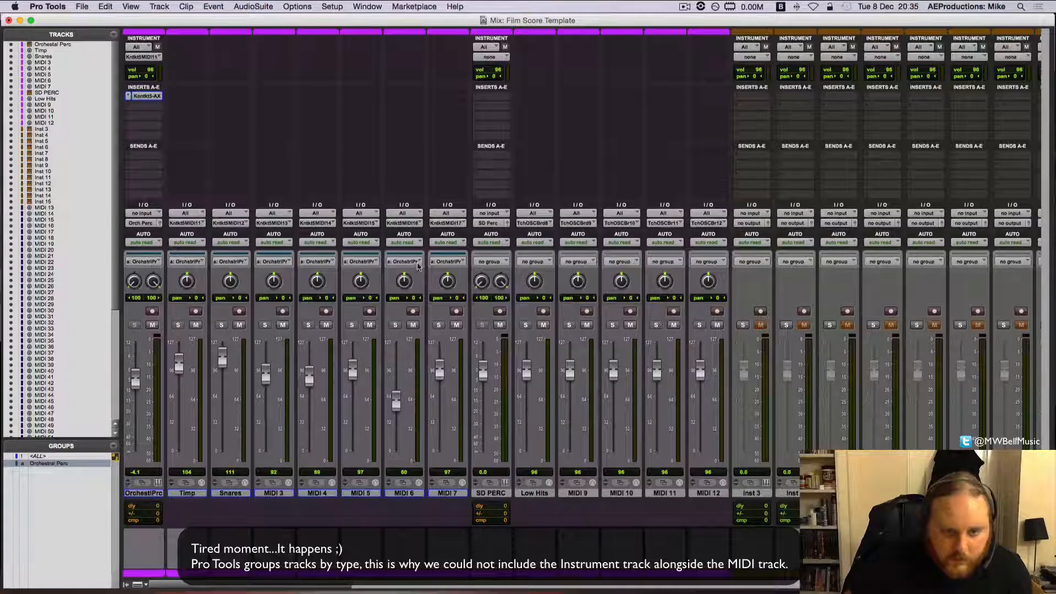
- Check which tracks belong to the Orchestral Perc group from the channel strips' group settings
left_click(448, 262)
left_click(150, 261)
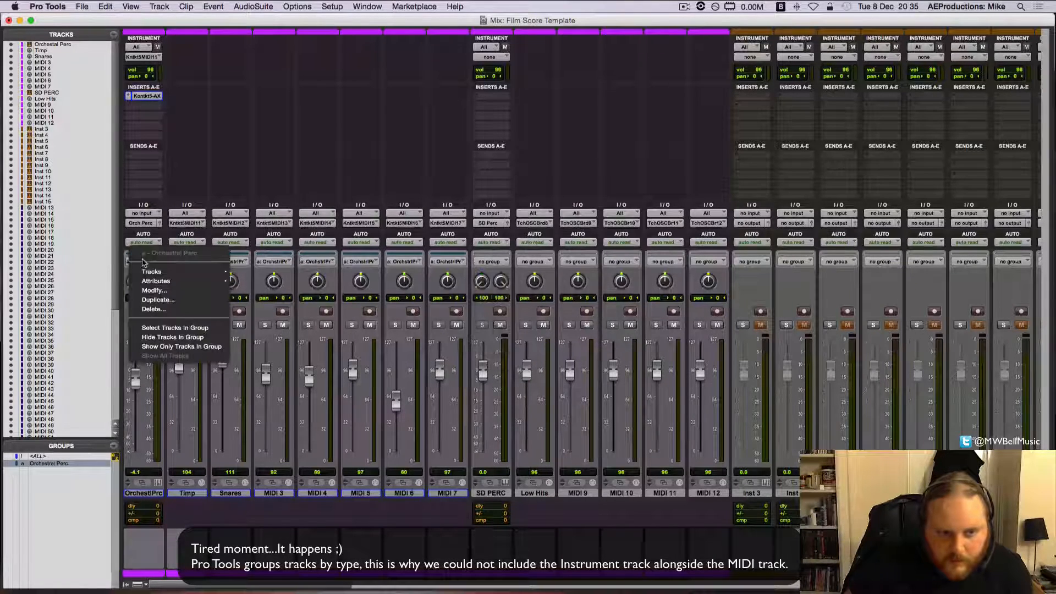
mouse_move(183, 276)
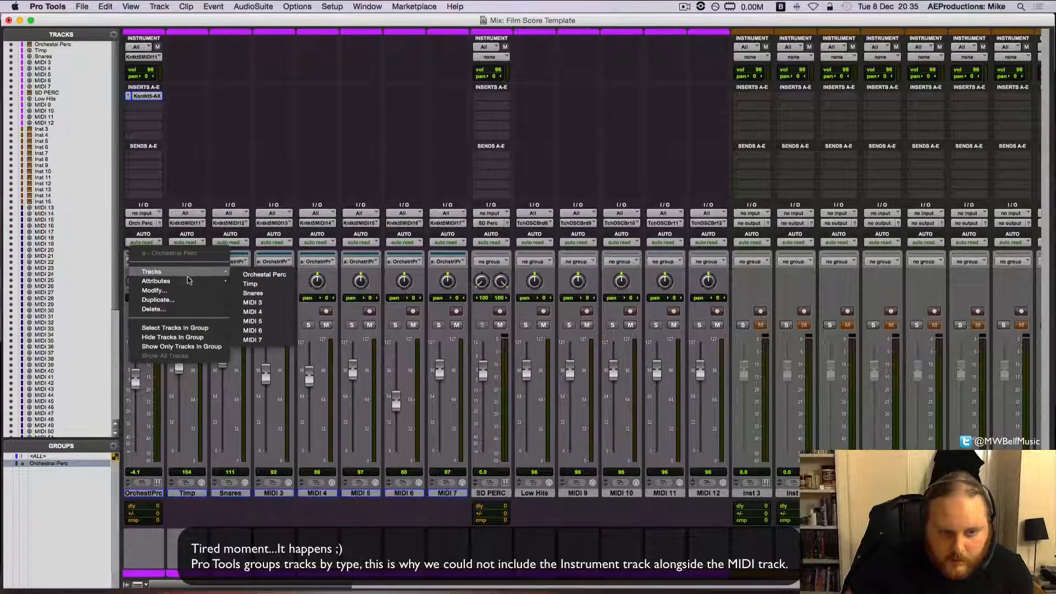
left_click(206, 389)
- Create an Edit and Mix group containing only the Orchestral Perc instrument track
left_click(143, 494)
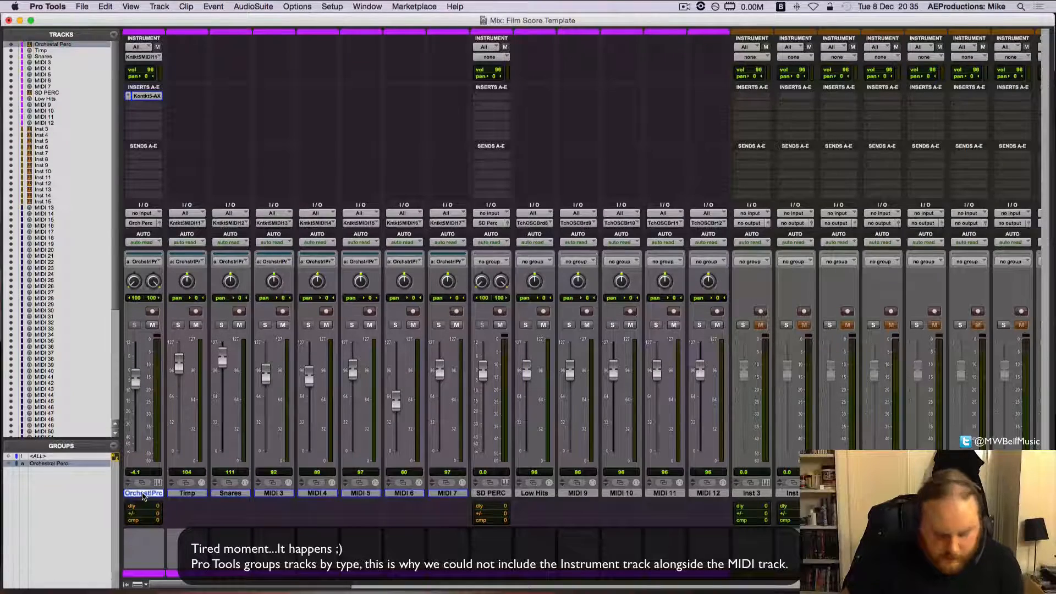
key("super+g")
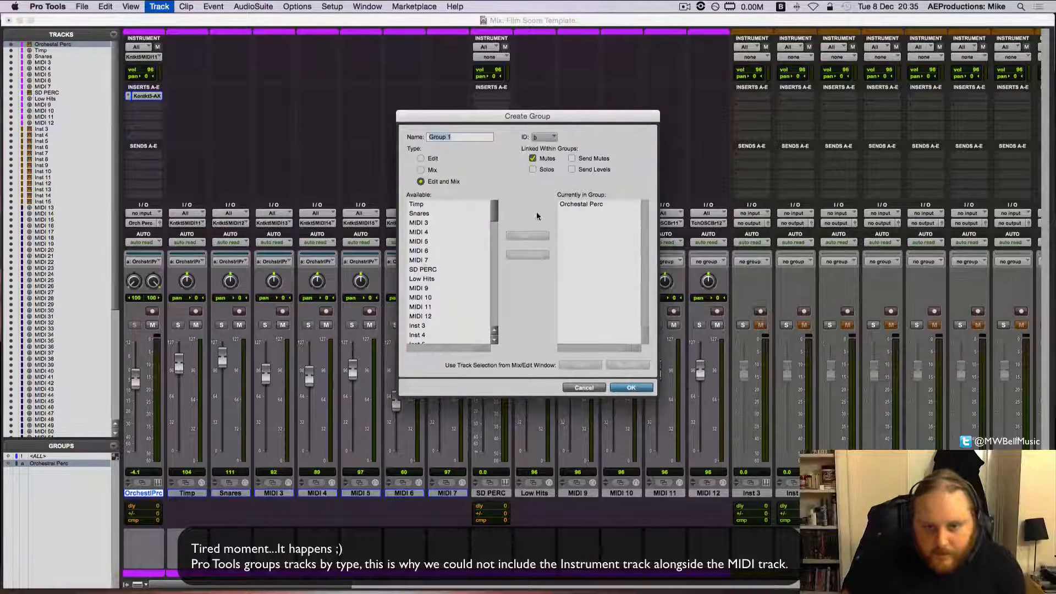
left_click(586, 204)
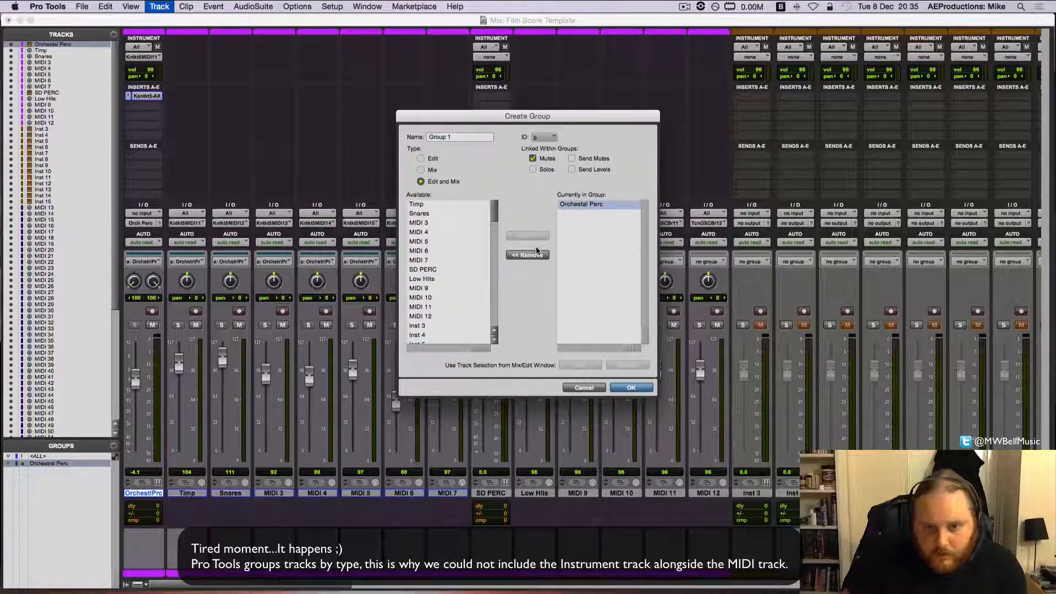
left_click(628, 387)
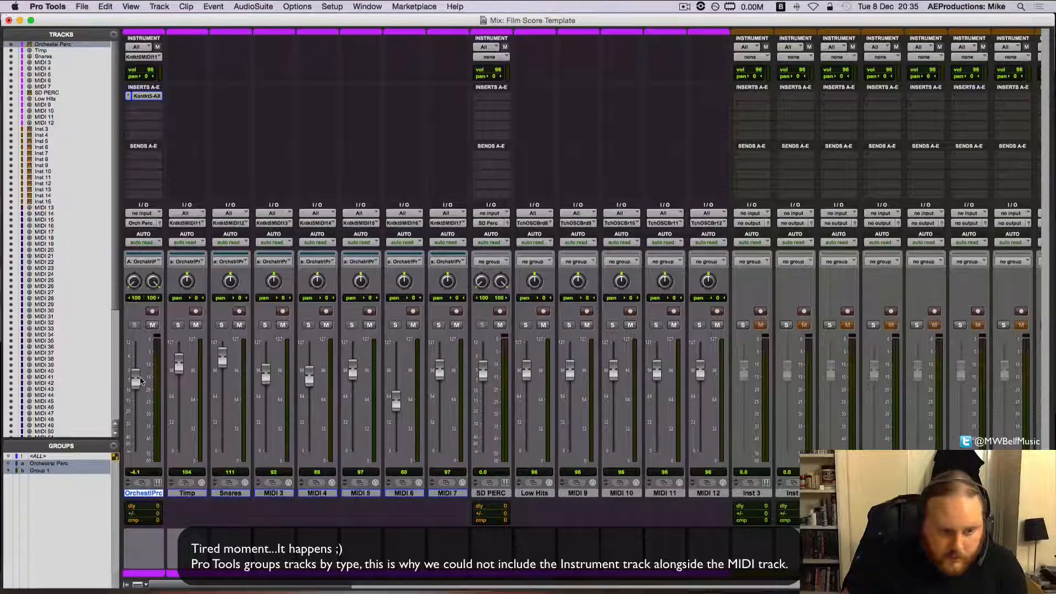
- Raise the Orchestral Perc instrument fader to +0.4 and raise the grouped MIDI faders until MIDI 3 is at 98
left_click_drag(141, 379, 184, 372)
left_click(67, 465)
left_click_drag(257, 381, 282, 377)
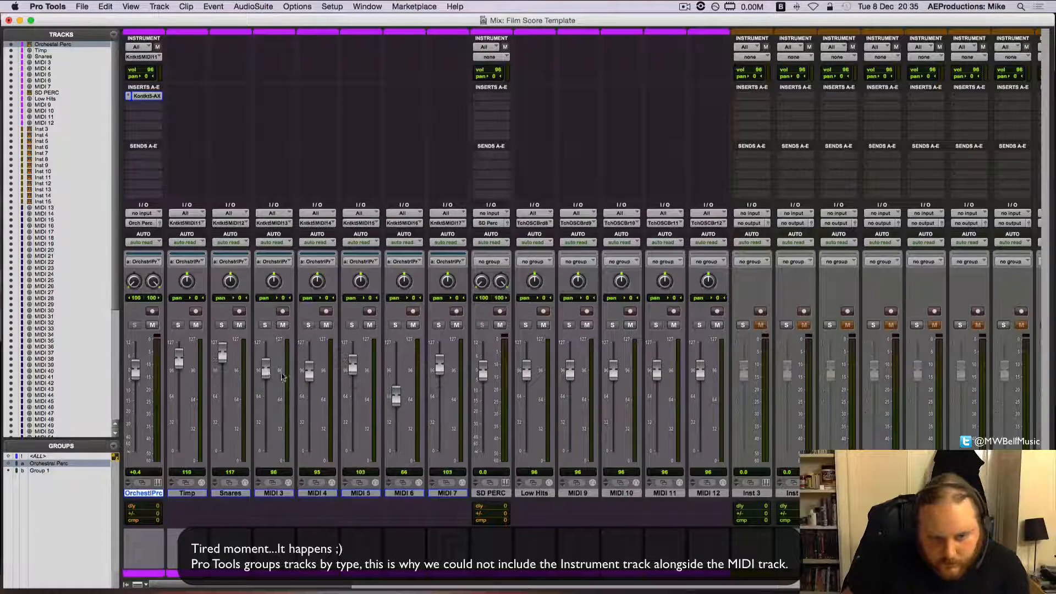
left_click(50, 464)
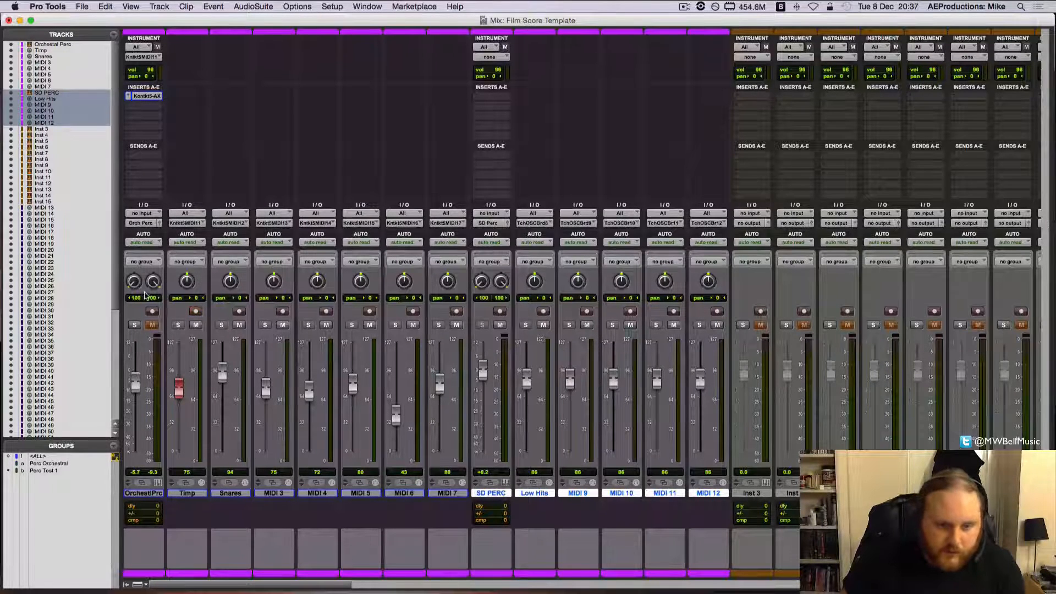
- Lower Low Hits alone to 76, and with the Perc Orchestral and Perc Test 1 groups active lower MIDI 3 to 64
left_click_drag(527, 379, 527, 388)
left_click_drag(48, 464, 58, 472)
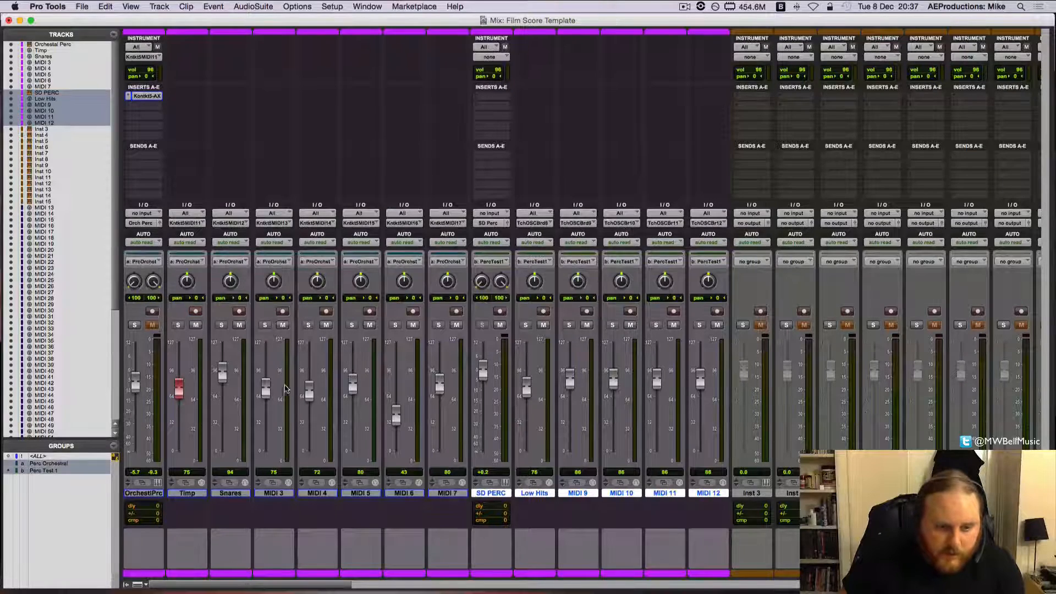
left_click_drag(275, 389, 276, 400)
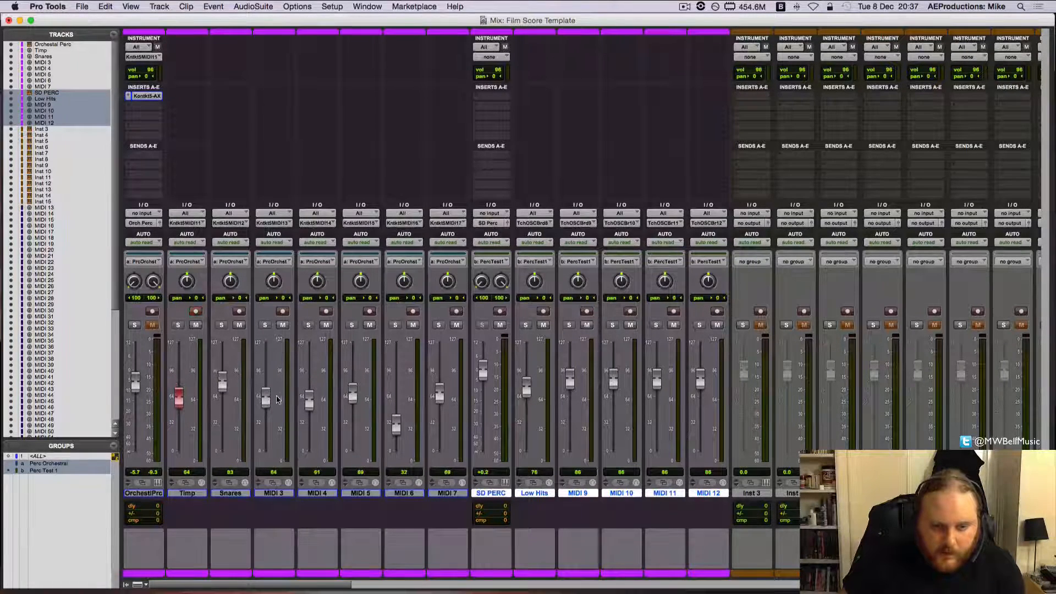
- Adjust the MIDI faders of both percussion groups, ending with Low Hits at about 68 and MIDI 5 at 72
left_click_drag(526, 388, 526, 401)
left_click_drag(349, 395, 355, 394)
left_click_drag(526, 399, 526, 393)
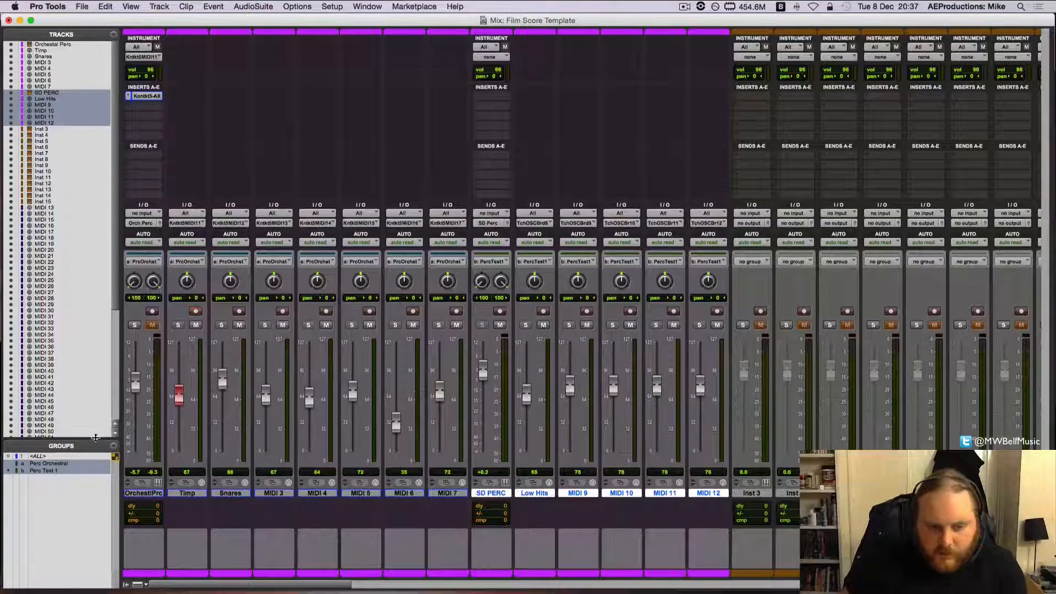
- Switch from the two percussion groups to the ALL group and raise every MIDI fader together, ending with MIDI 6 at about 46
left_click(48, 463)
left_click(45, 471)
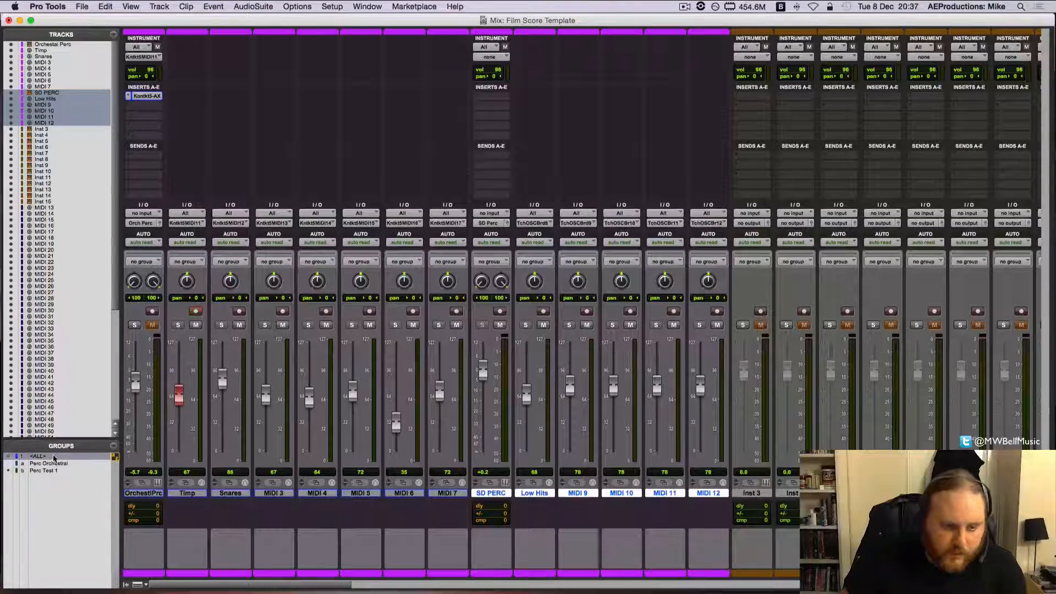
left_click(54, 458)
left_click_drag(310, 402, 309, 387)
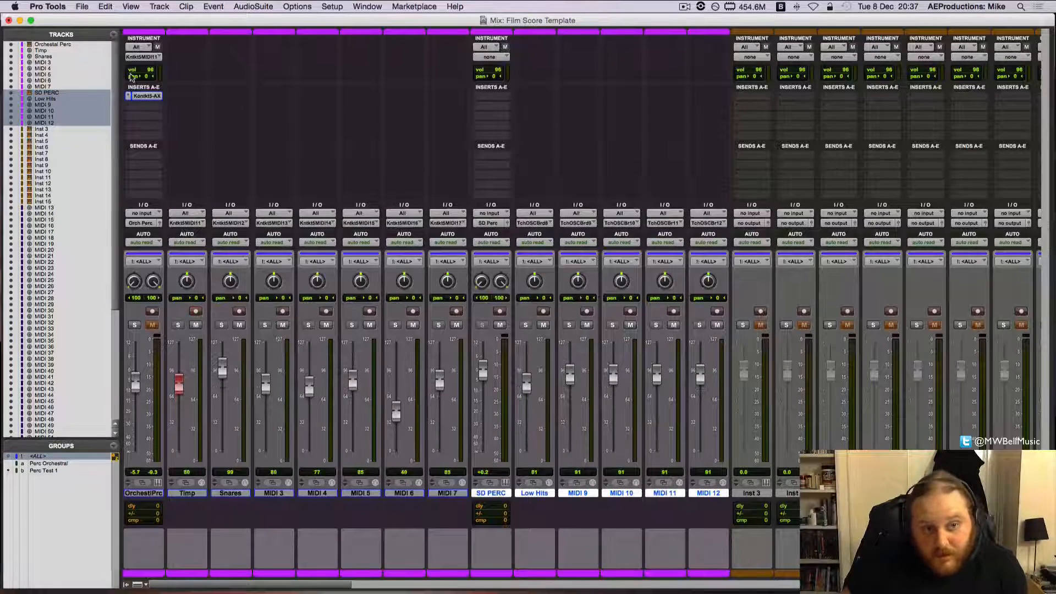
left_click_drag(399, 416, 399, 417)
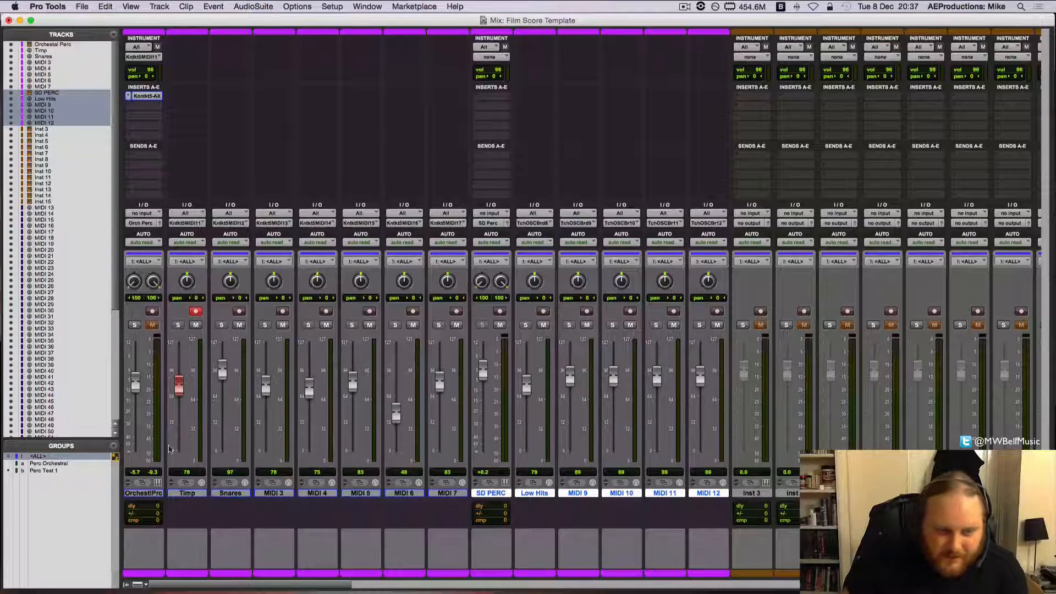
- Select the Orchestral Perc track and turn off solo on the PERC sub-mix master
left_click(143, 493)
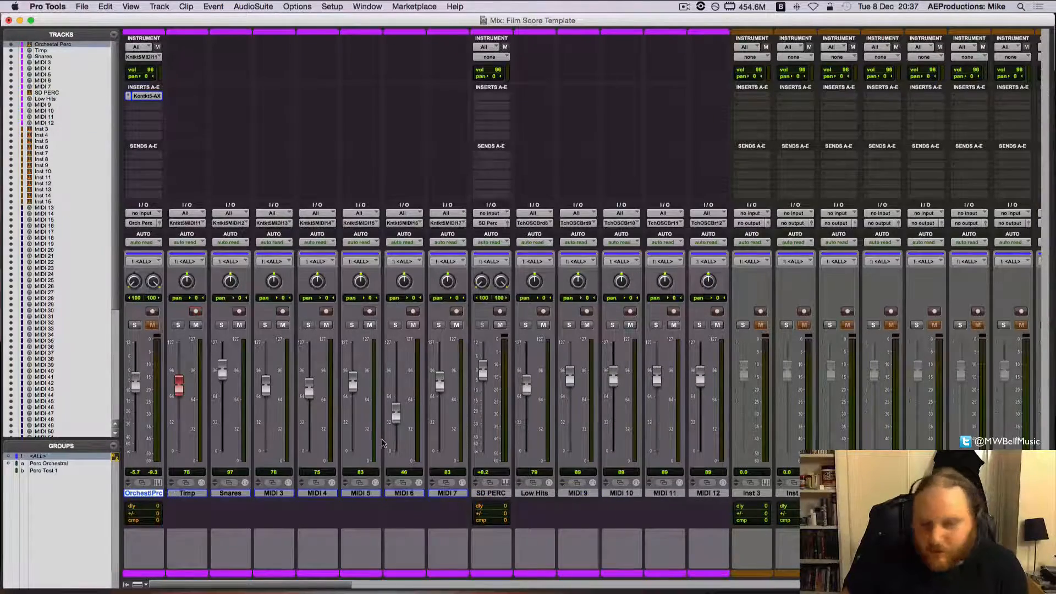
scroll(567, 388, "right", 15)
scroll(566, 388, "right", 15)
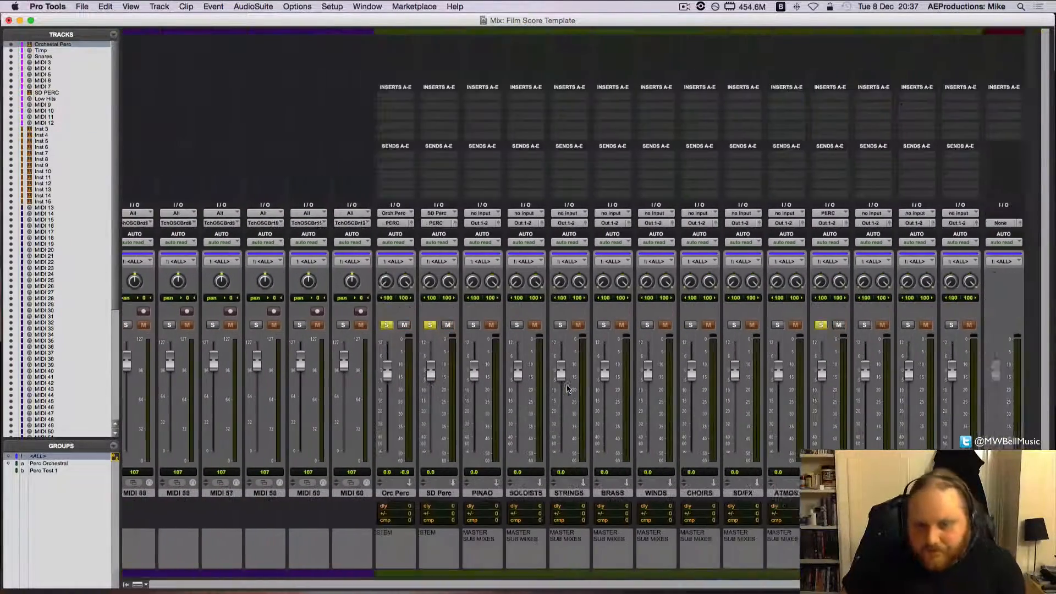
left_click(784, 325)
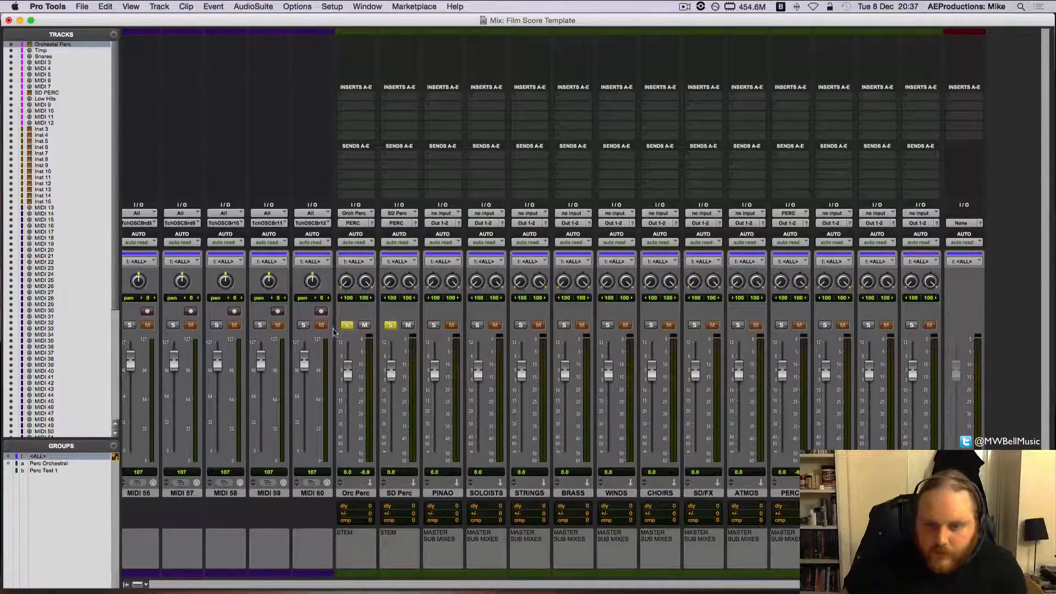
scroll(333, 330, "left", 20)
scroll(333, 330, "left", 5)
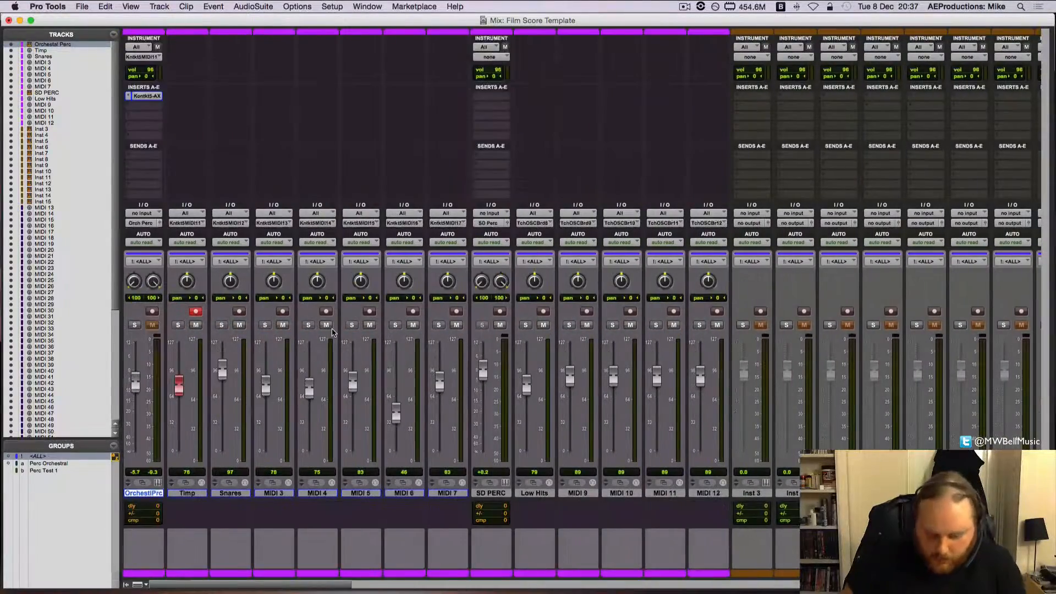
- In the Edit window, add the comment "VEPro (1)" to the Orchestral Perc track and increase the height of the tracks
key("super+equal")
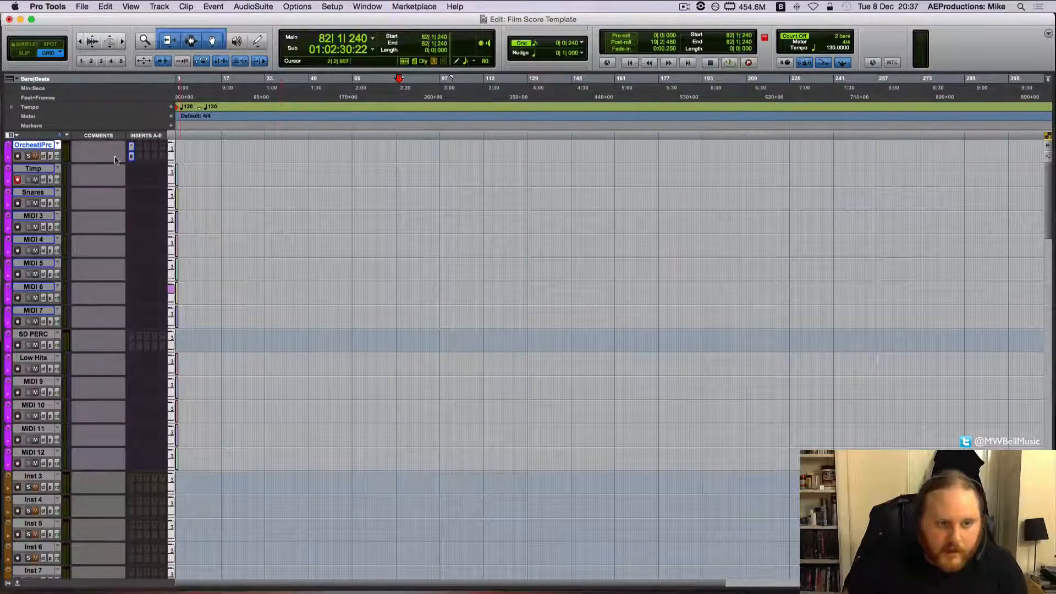
left_click(90, 153)
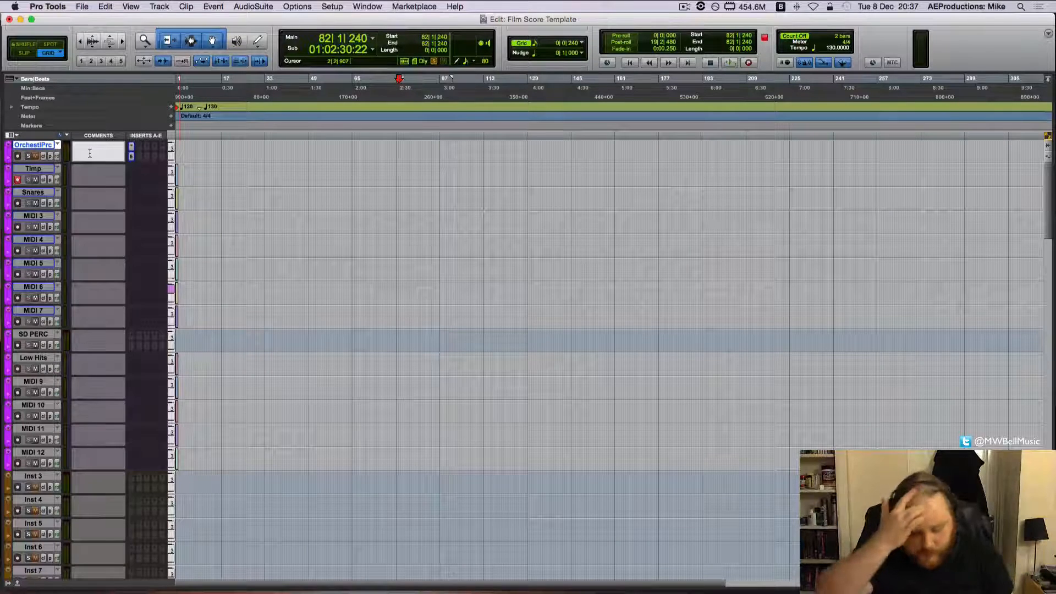
type("VEPro")
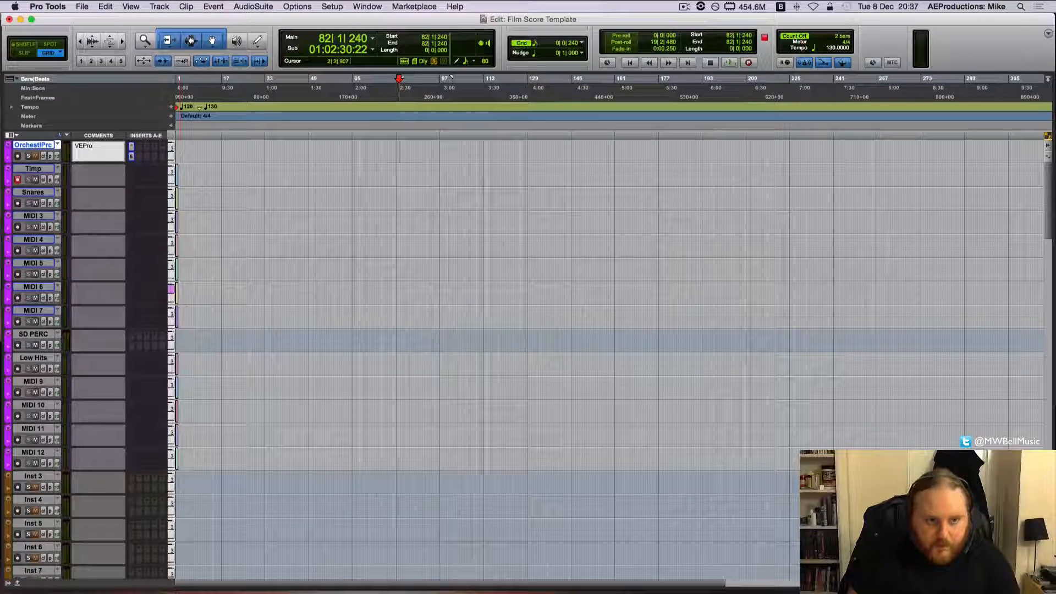
type(" (1)")
key("Return")
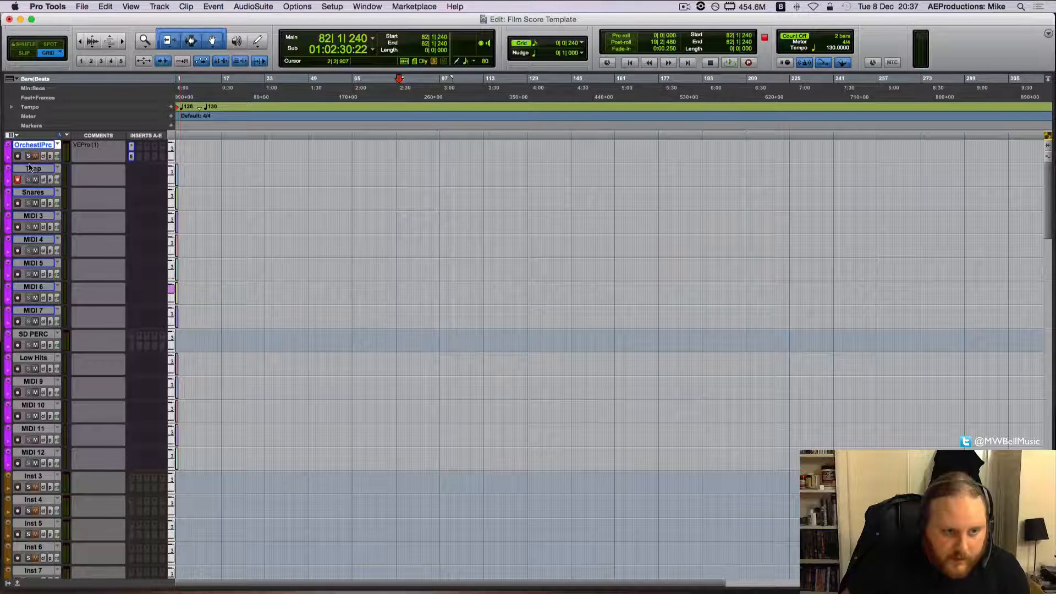
left_click_drag(29, 164, 29, 206)
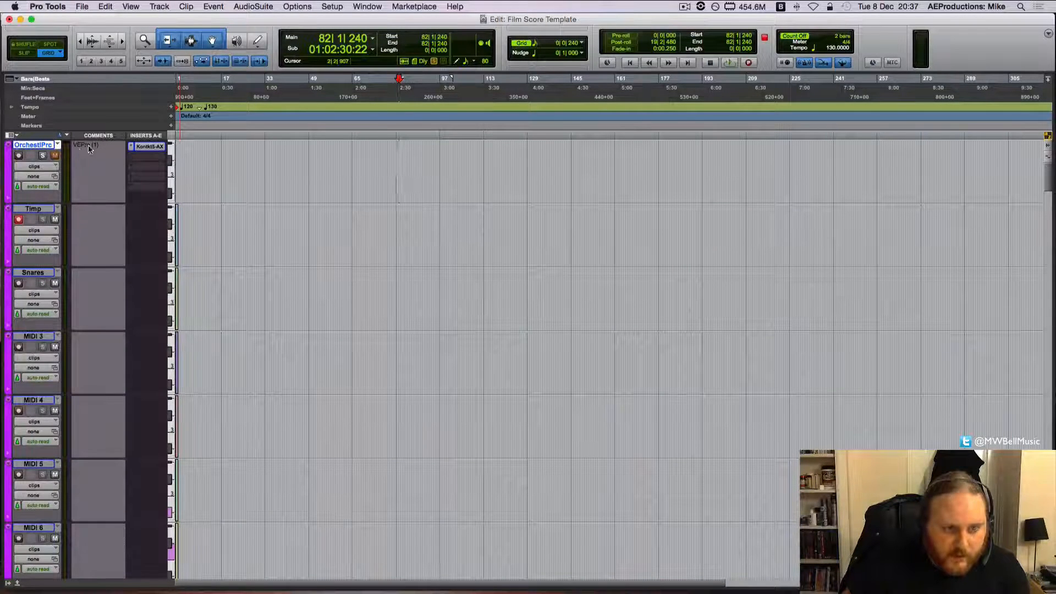
- Extend the Orchestral Perc track's comment to "VEPro (1) - Perc"
left_click(91, 150)
type("- Perc")
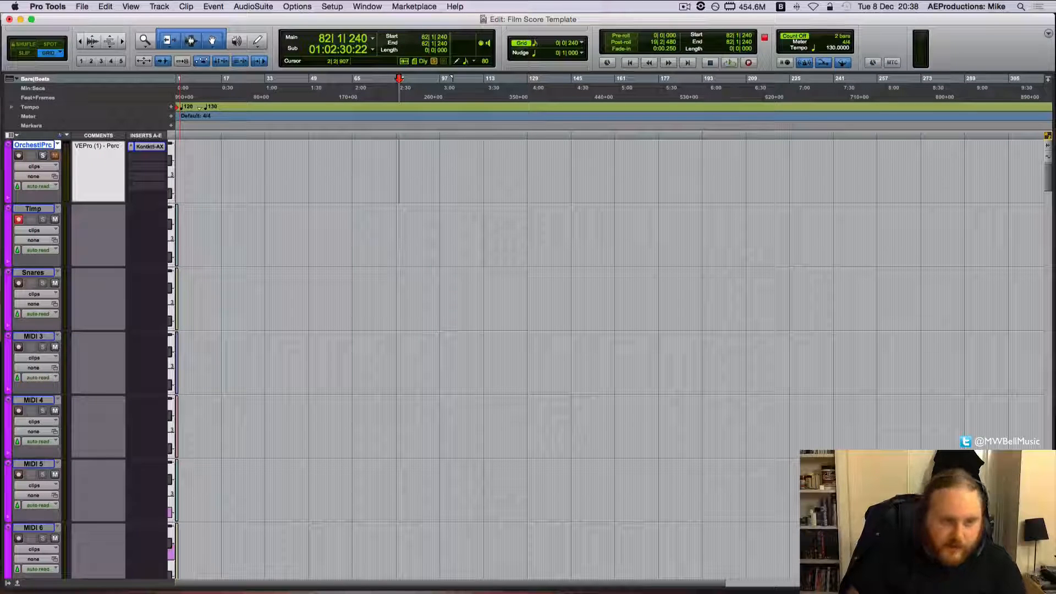
key("Return")
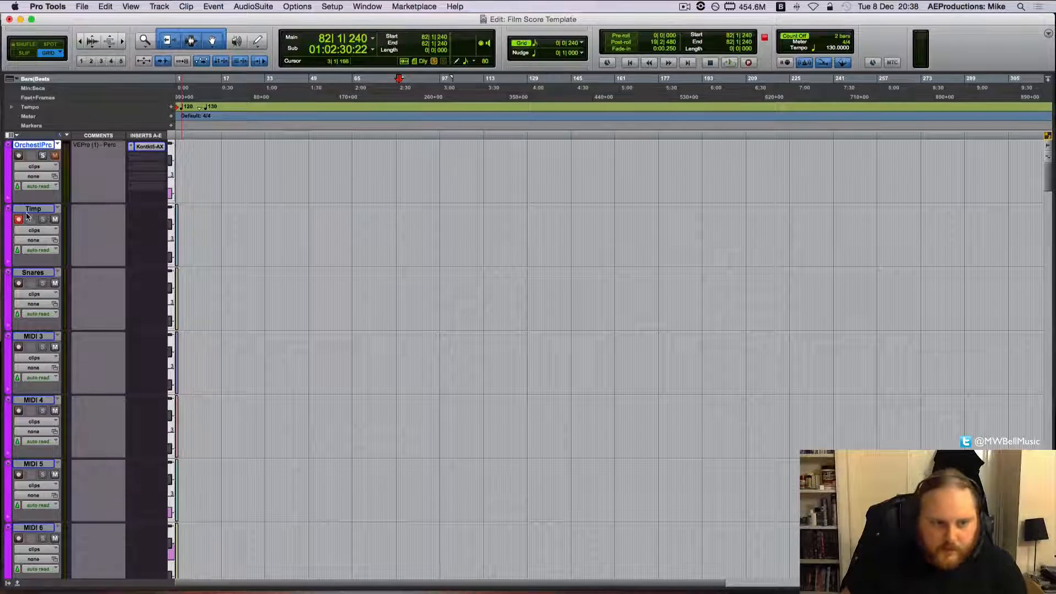
- Add the comment "EWQL Symphonic Orchesta" to the Timp track
left_click(100, 214)
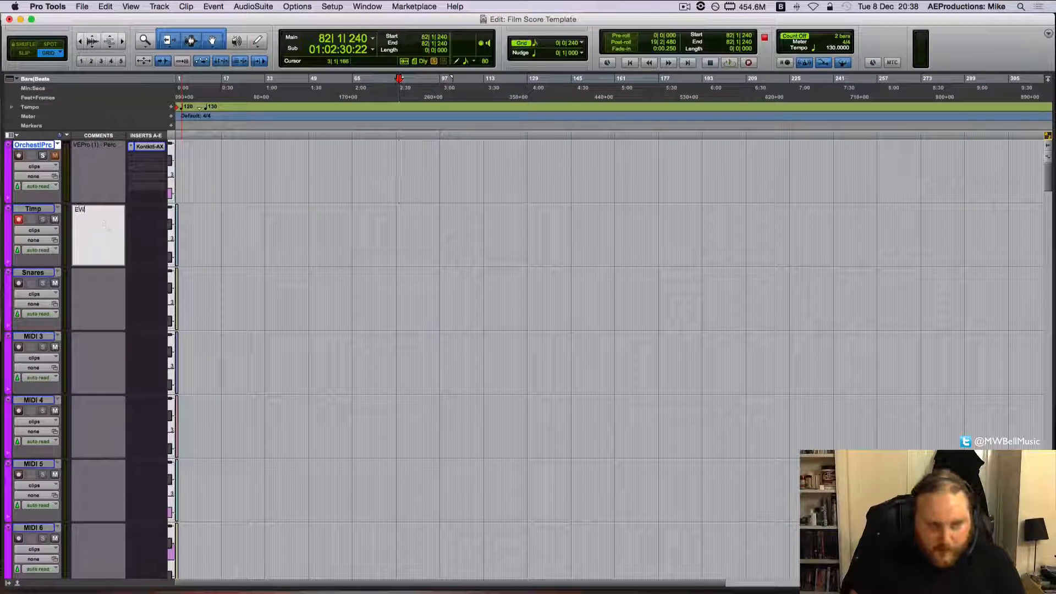
type("EWQL Sy")
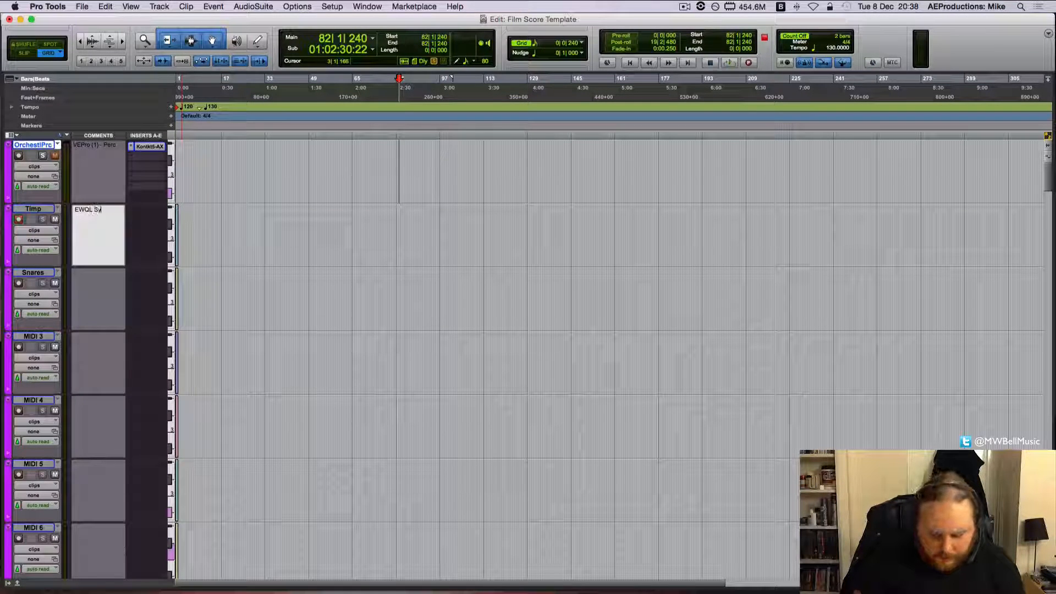
type("mpoonic P")
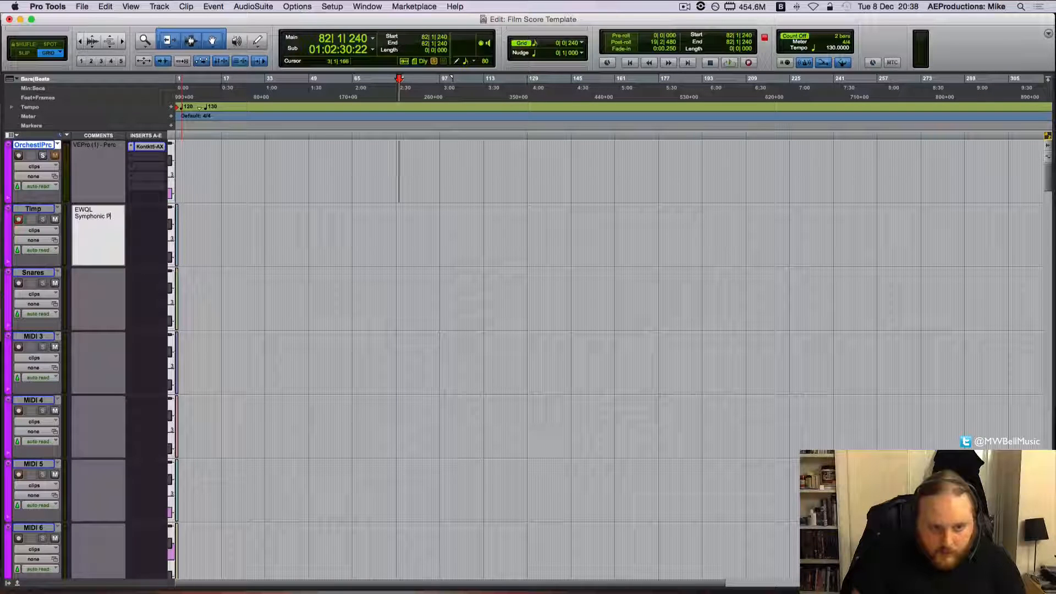
type("rchestra")
key("Return")
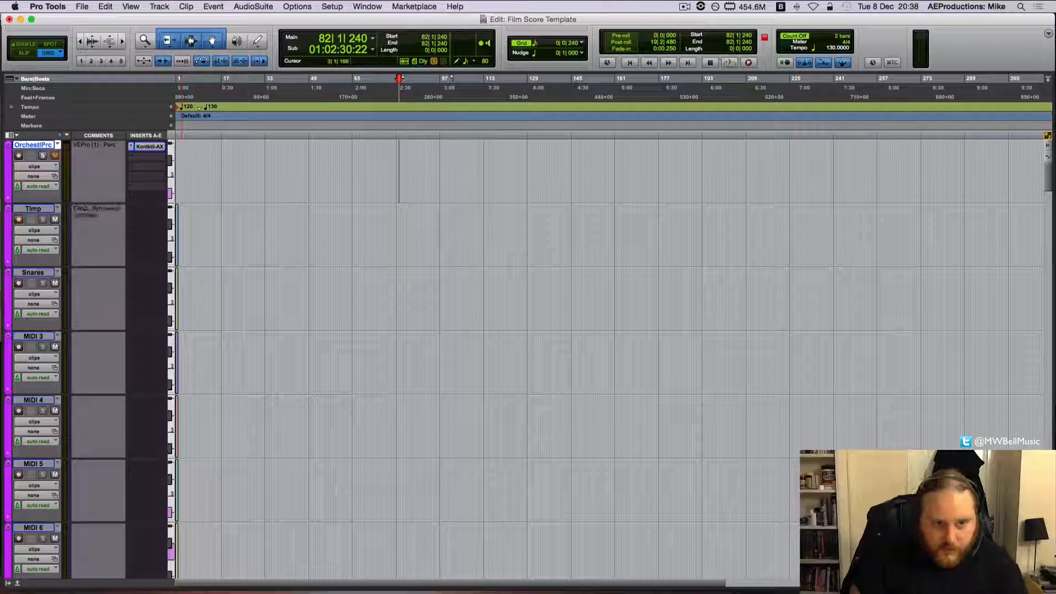
- Append "(All Mics)" to the Timp track's comment, separated from the library name by a blank line
left_click(105, 226)
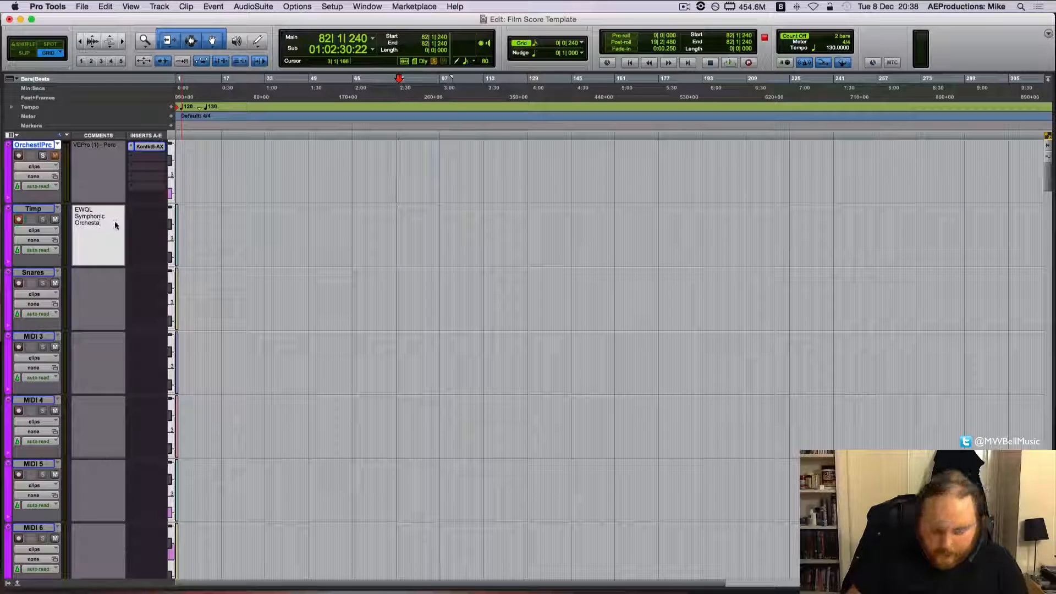
key("Return")
key("Return")
type("(ALl")
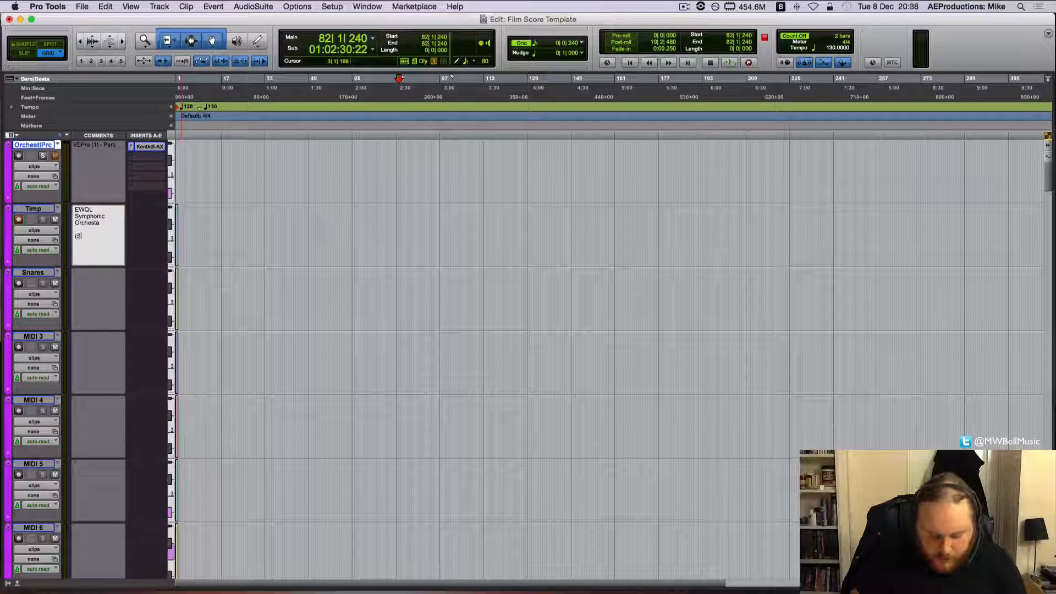
type(" Mics")
key("BackSpace")
key("BackSpace")
key("BackSpace")
key("BackSpace")
key("BackSpace")
key("BackSpace")
key("BackSpace")
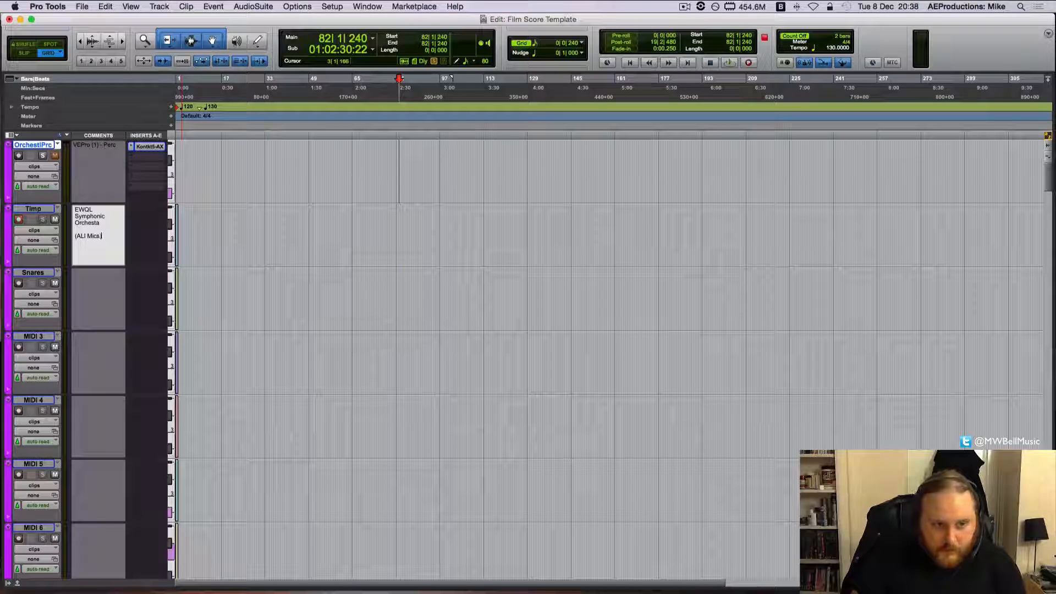
type("ll Mics)")
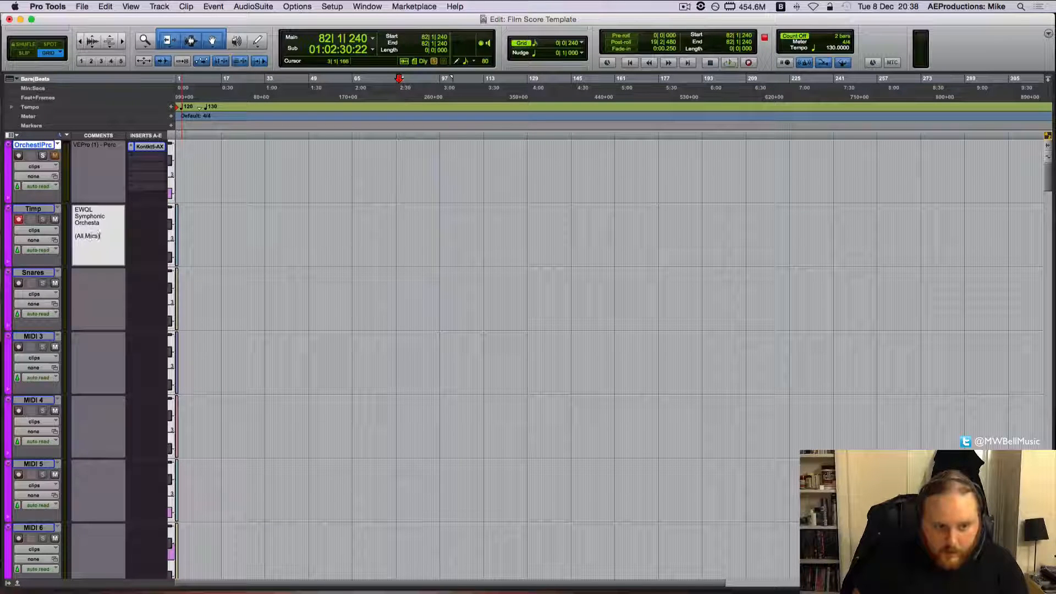
key("Return")
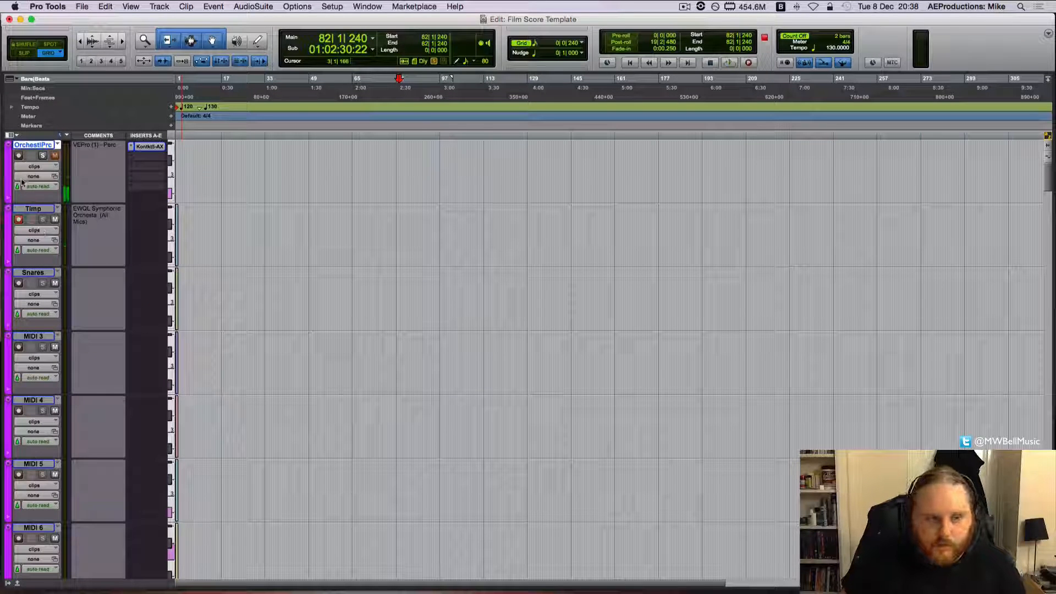
- In the Mix window, insert the stereo T-RackS CS Metering plug-in in the last insert slot (E) of the master track
scroll(91, 229, "down", 10)
scroll(90, 229, "up", 5)
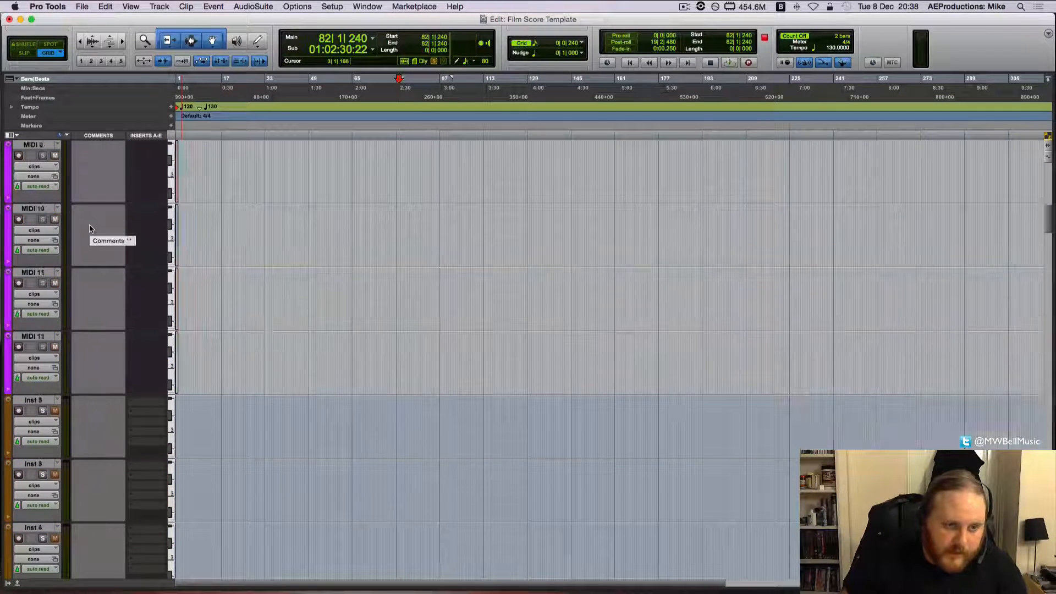
key("super+equal")
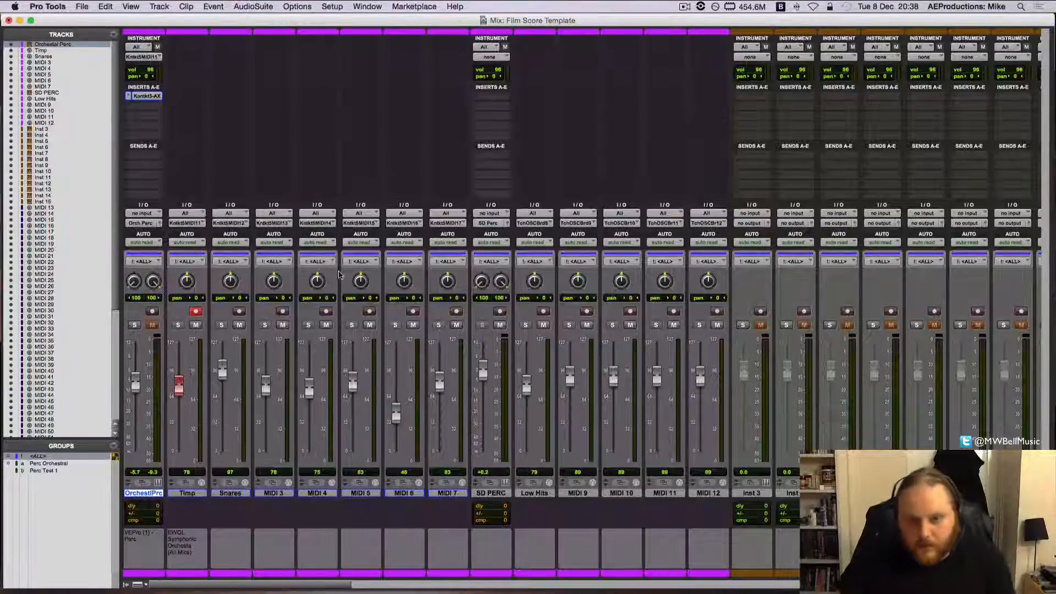
scroll(353, 276, "right", 15)
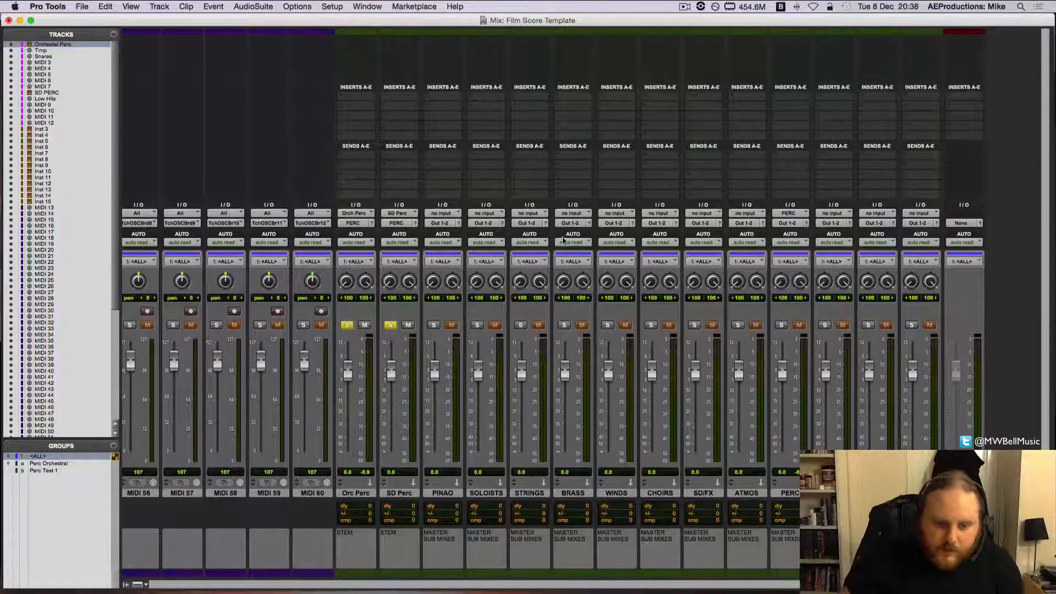
left_click(961, 137)
mouse_move(897, 158)
mouse_move(965, 216)
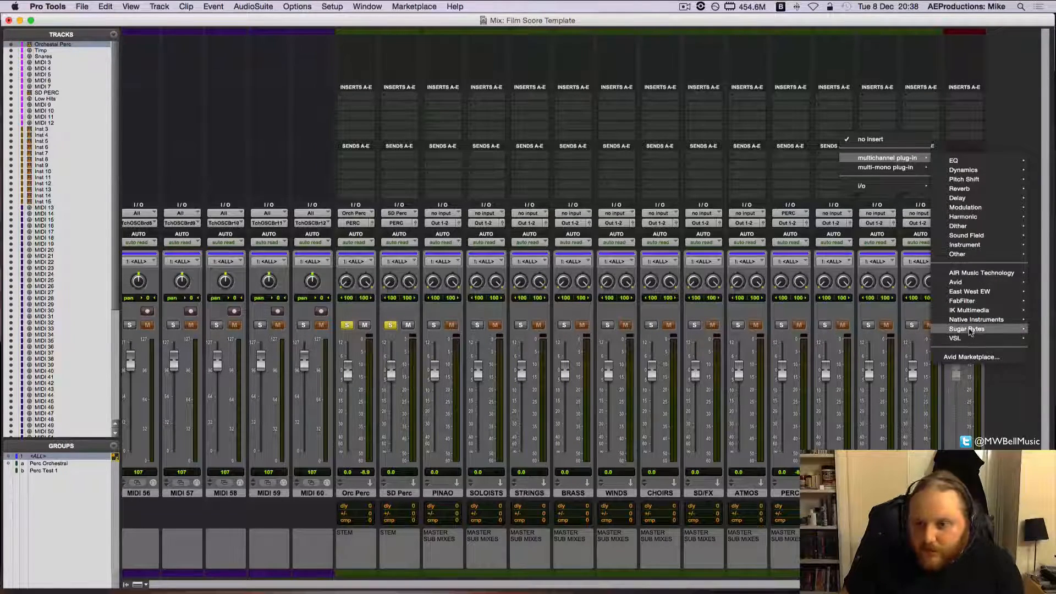
mouse_move(980, 315)
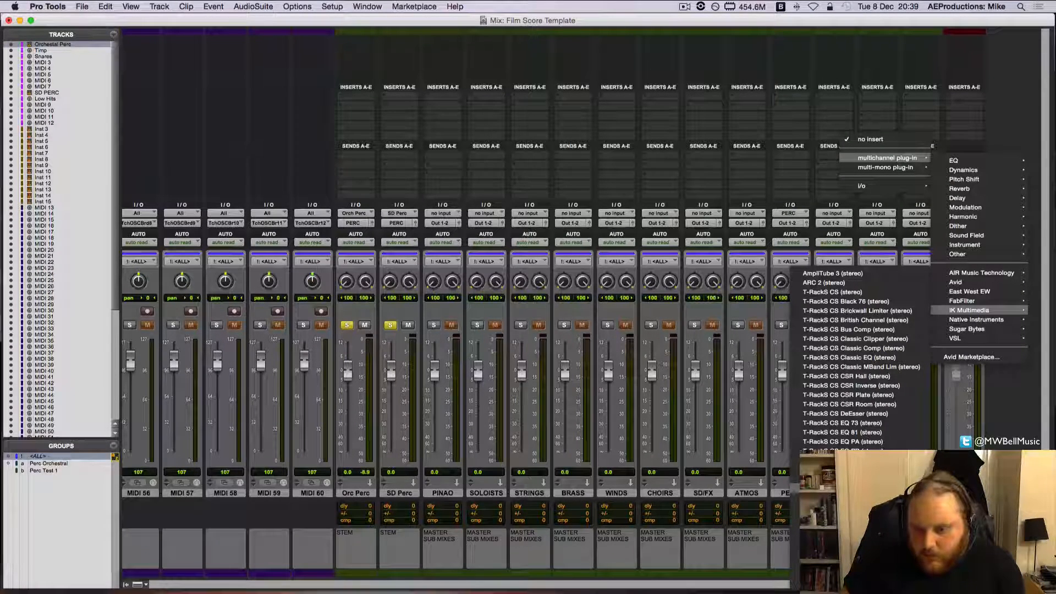
left_click(829, 488)
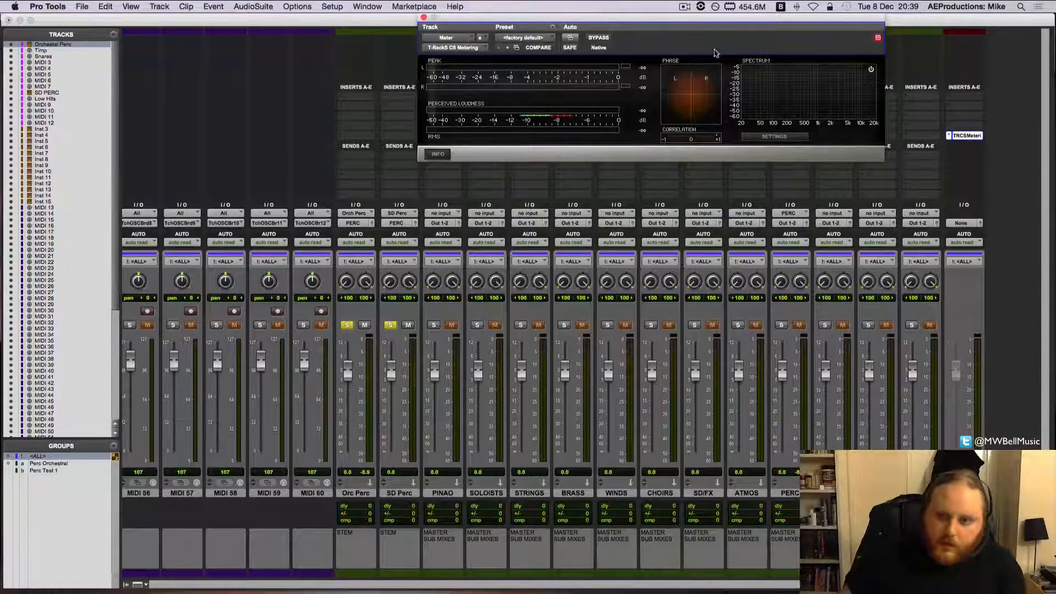
- Close the metering plug-in window and copy the meter to the same insert slot on every stem and sub-mix track
left_click_drag(698, 18, 629, 35)
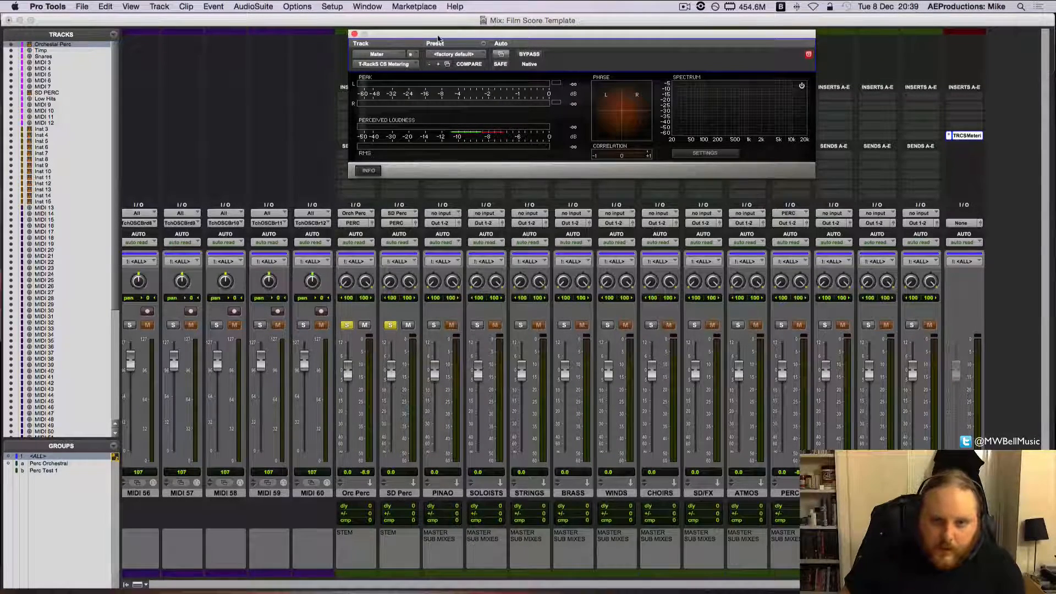
left_click_drag(442, 37, 617, 47)
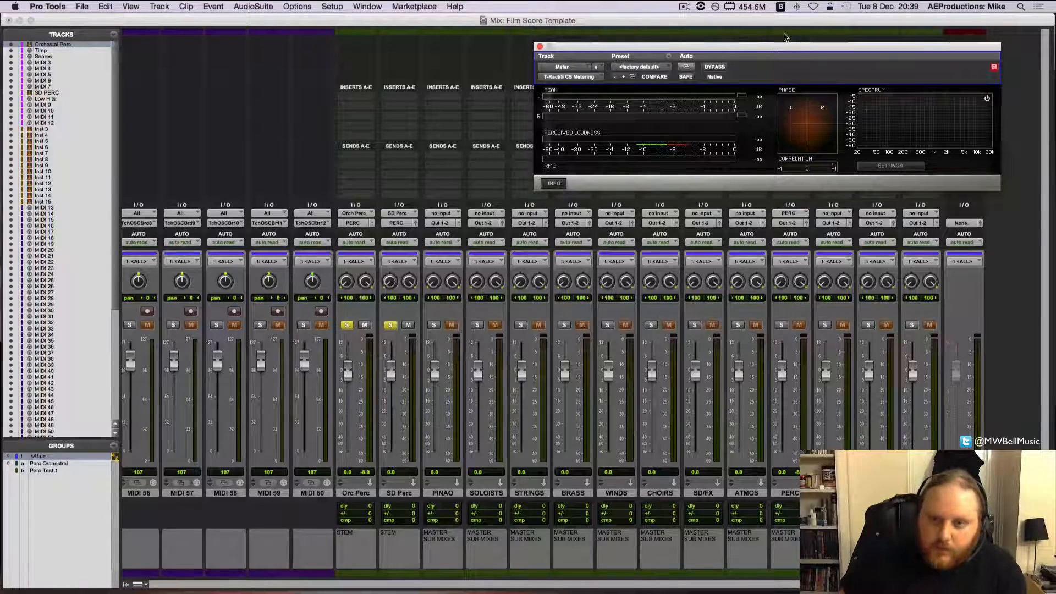
left_click_drag(763, 49, 731, 55)
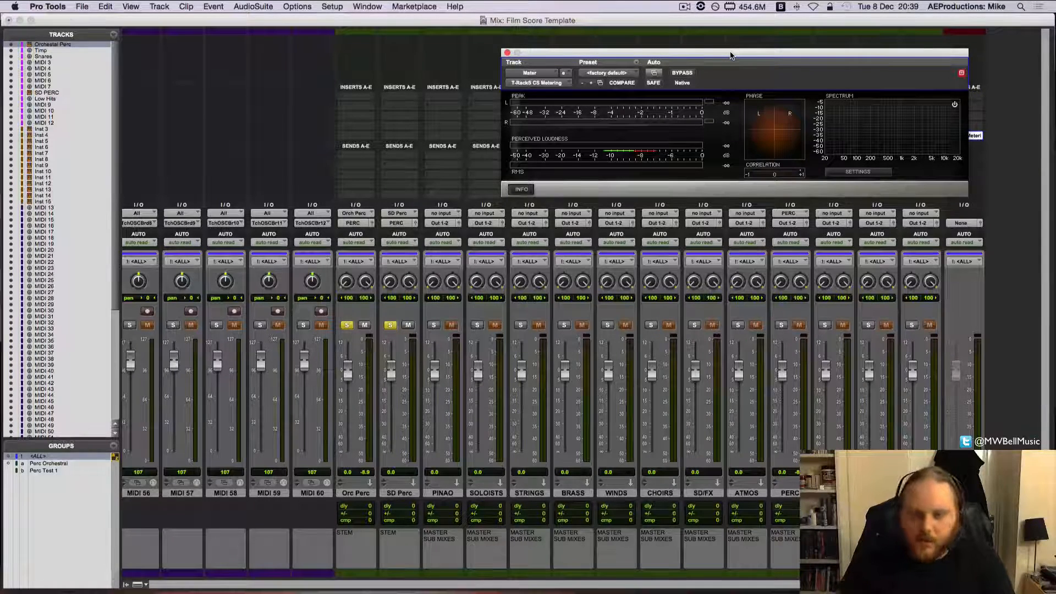
left_click(507, 52)
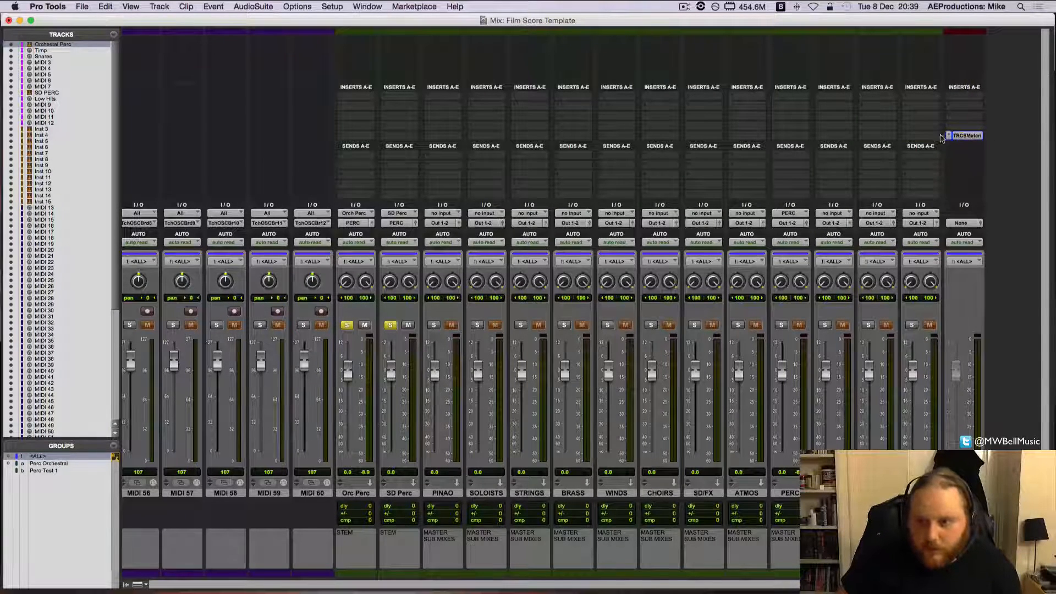
left_click_drag(942, 138, 377, 132)
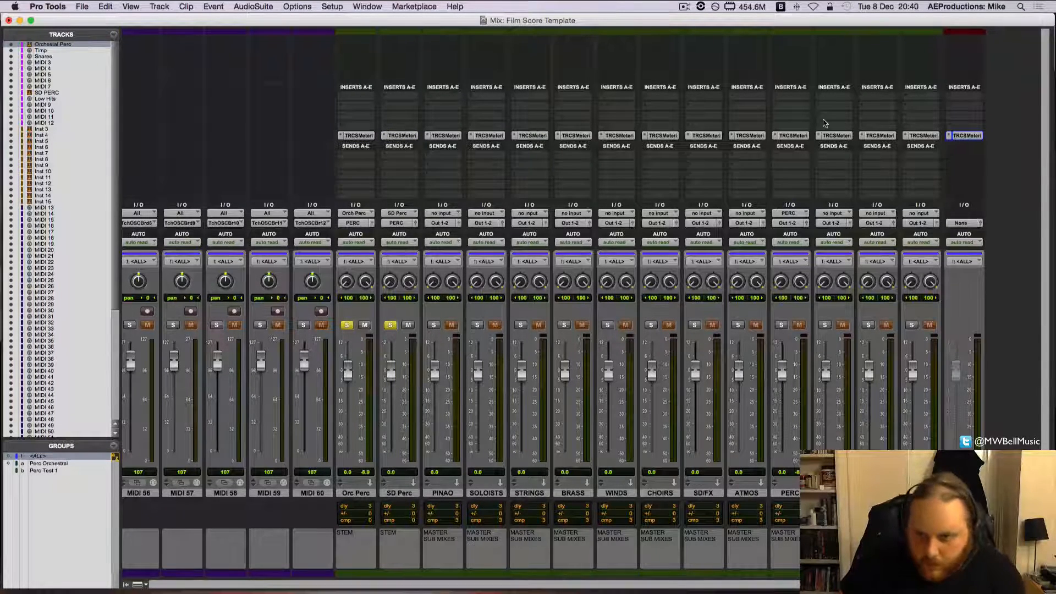
- Insert the stereo T-RackS CS plug-in on the master track, in the slot directly above the meter
left_click(958, 130)
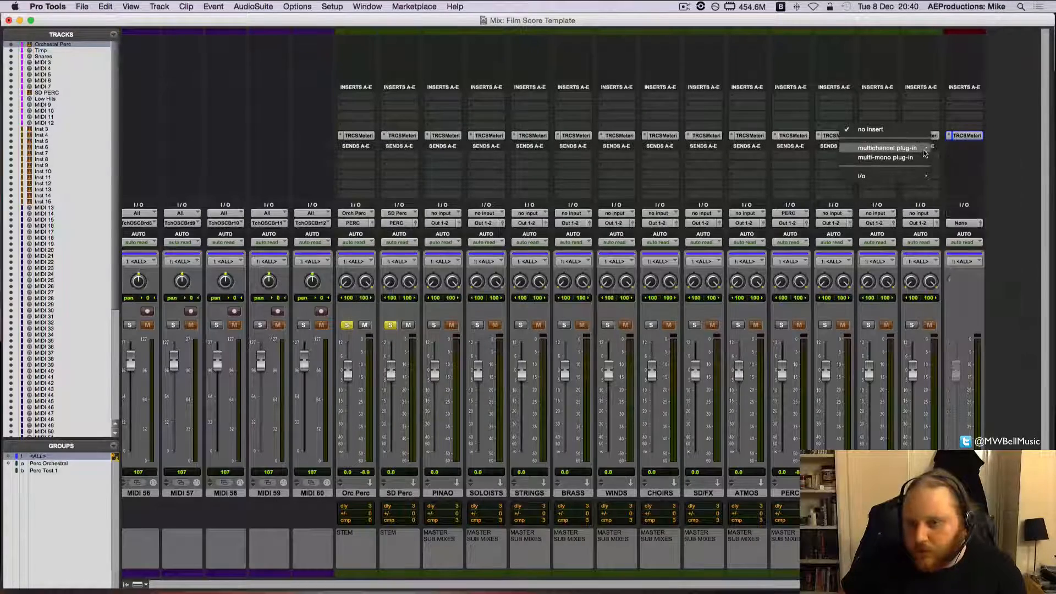
mouse_move(919, 148)
mouse_move(988, 284)
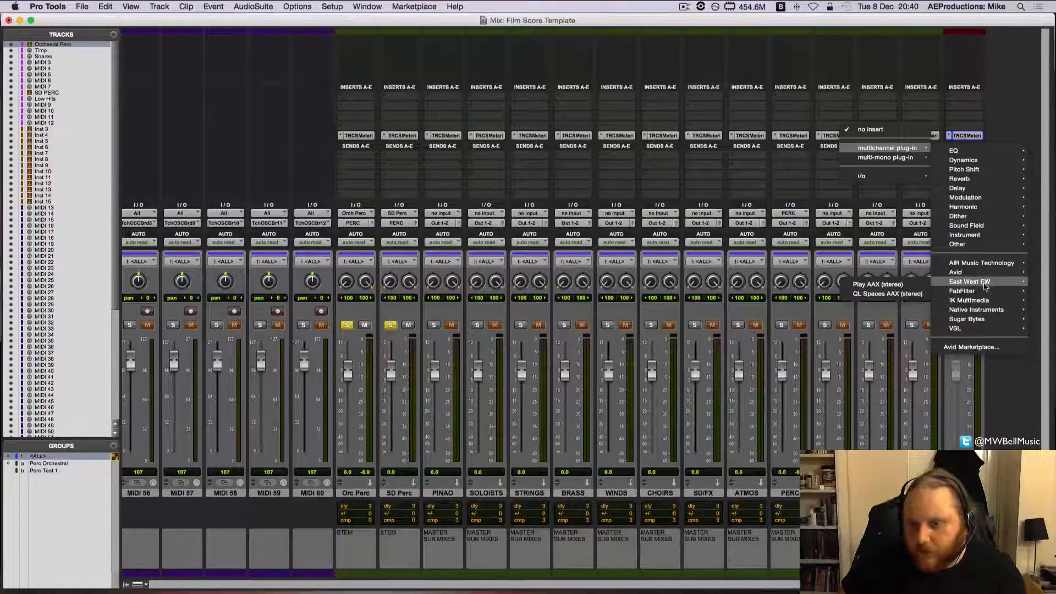
mouse_move(982, 301)
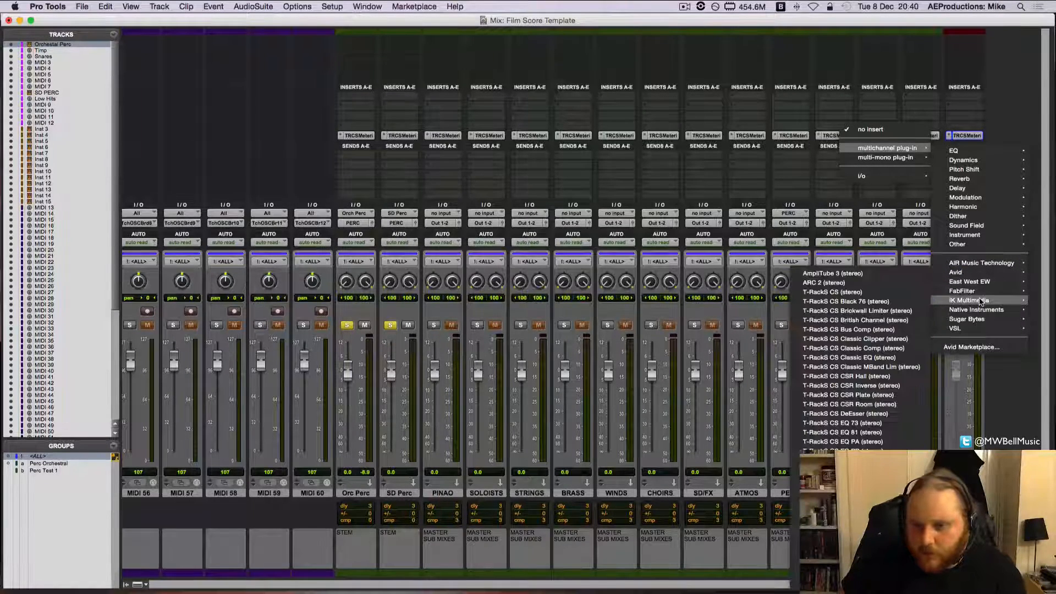
left_click(896, 290)
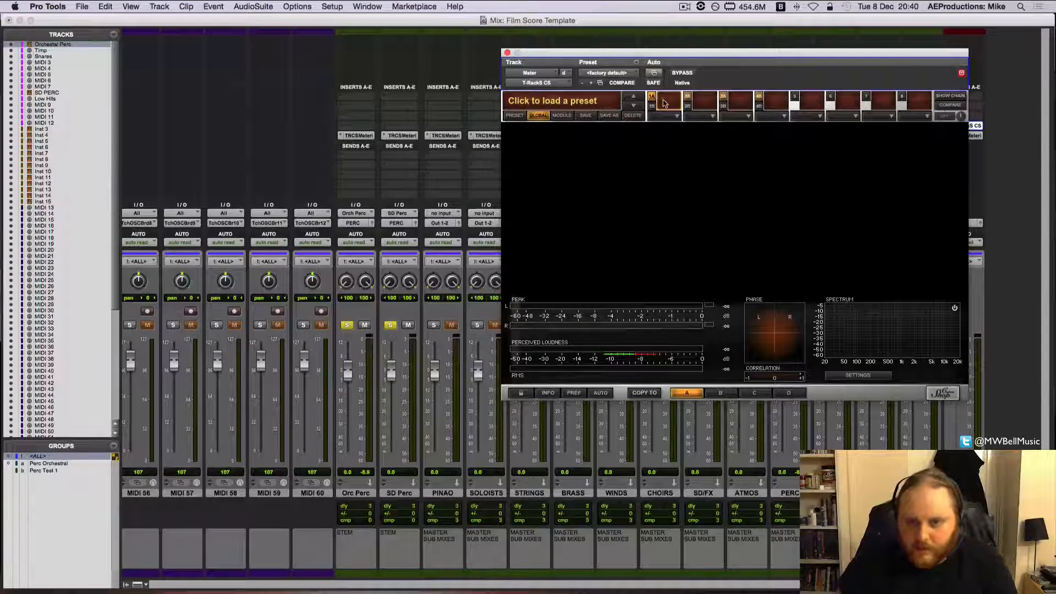
- Load the linear phase EQ module into slot 1 of the T-RackS CS chain
left_click(673, 116)
left_click(672, 116)
left_click(674, 116)
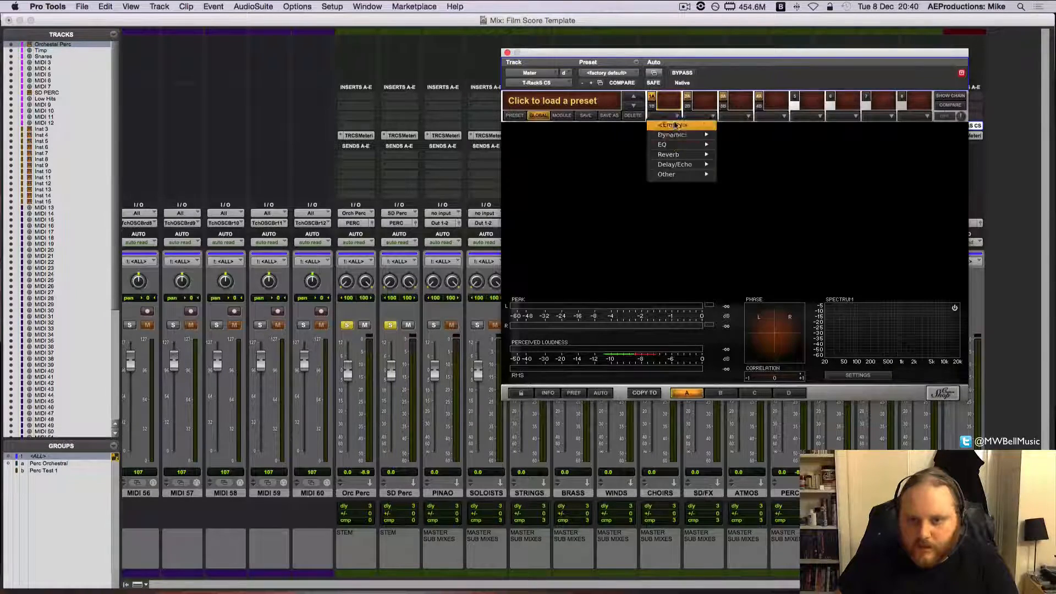
mouse_move(688, 135)
left_click(772, 167)
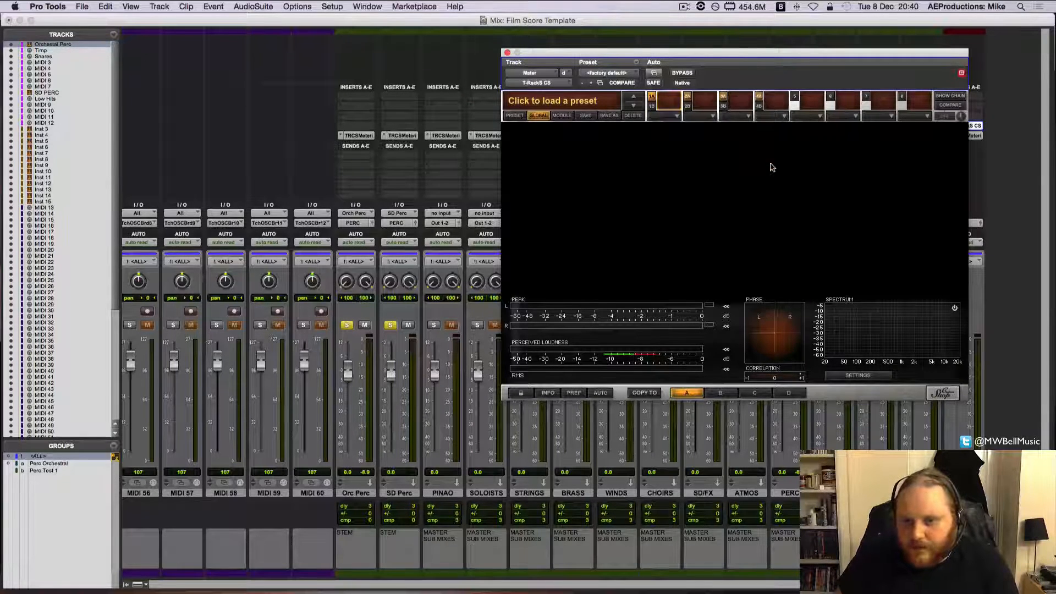
- Load the Classic Compressor dynamics module into slot 2 of the T-RackS CS chain
left_click(722, 108)
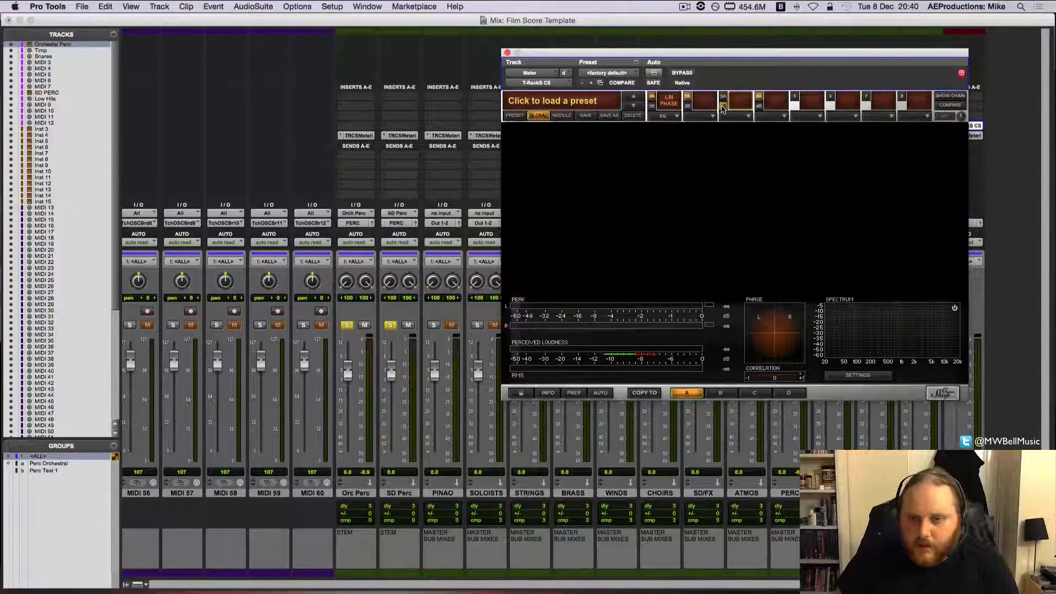
left_click(689, 99)
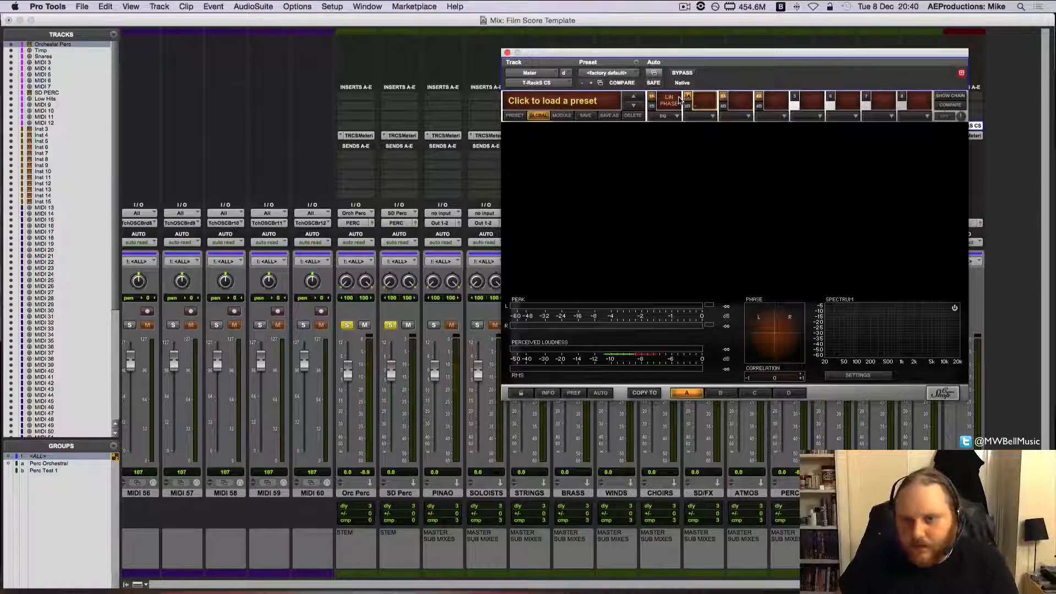
left_click(713, 116)
mouse_move(725, 135)
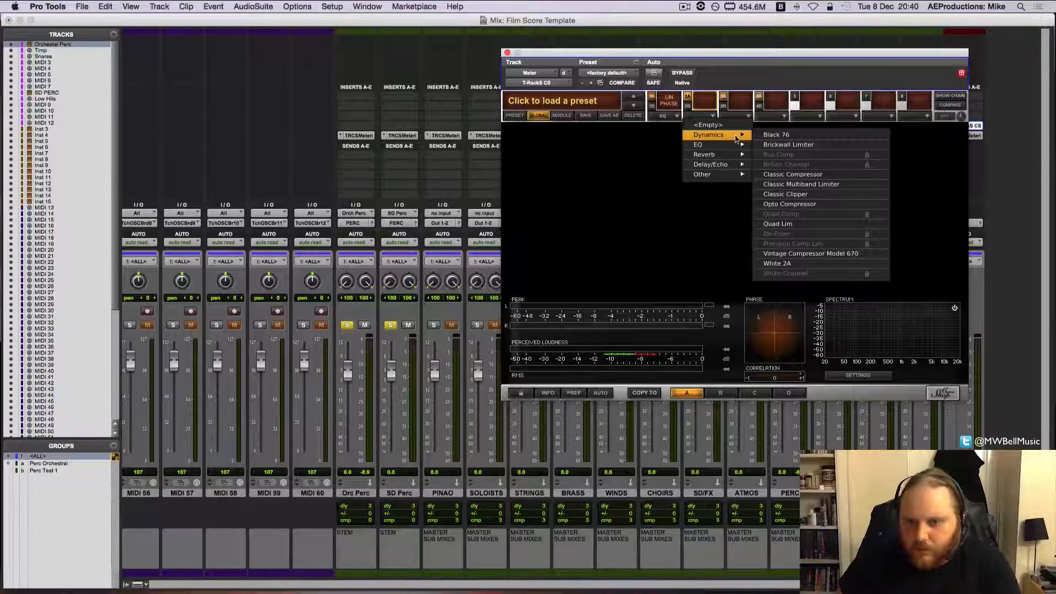
left_click(784, 175)
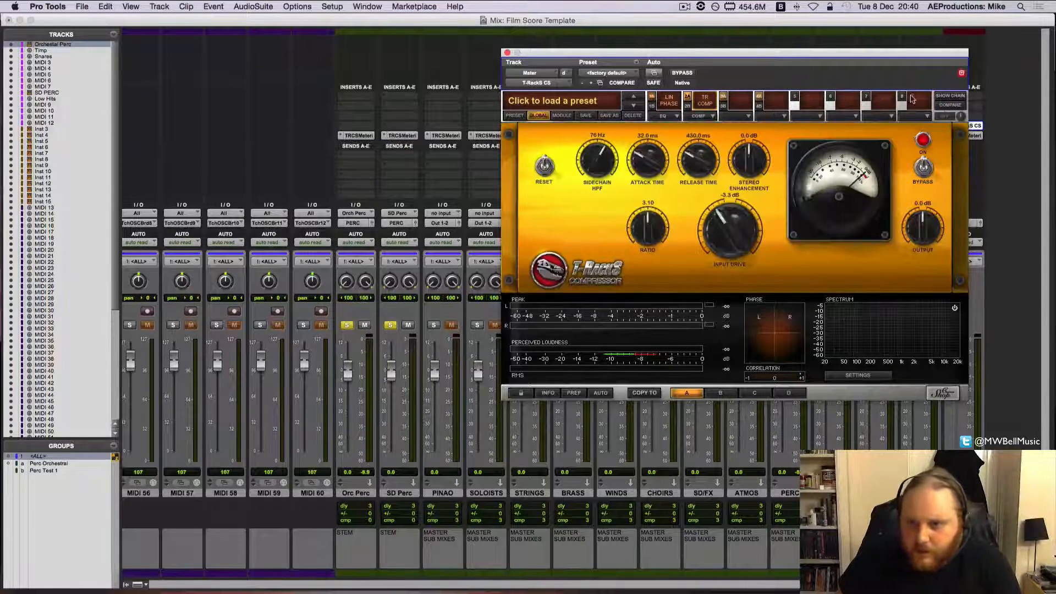
- Load the Quad Lim dynamics module into slot 8, the last slot of the T-RackS CS chain
left_click(926, 116)
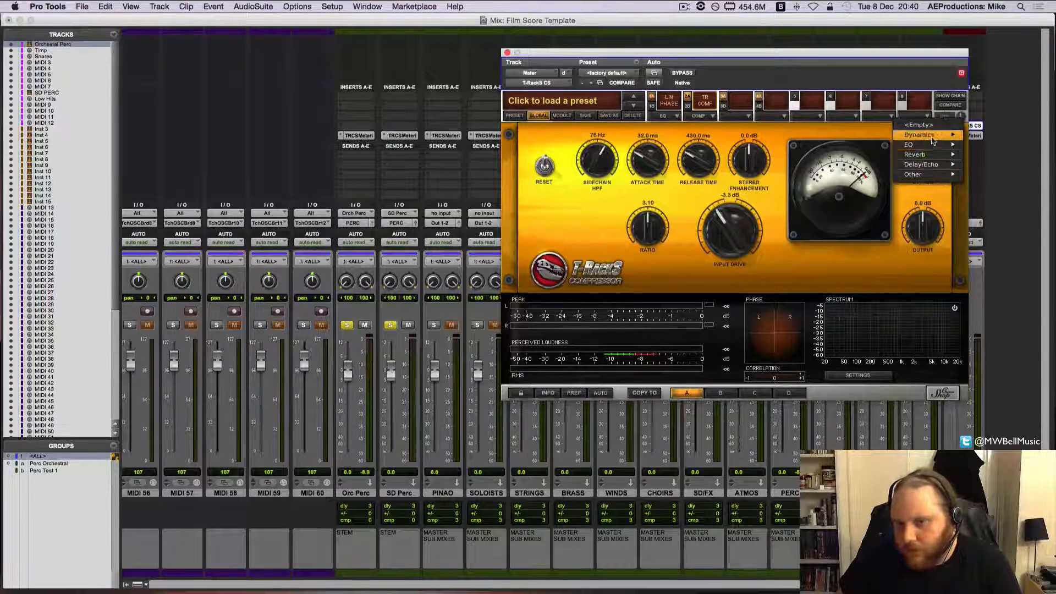
mouse_move(933, 137)
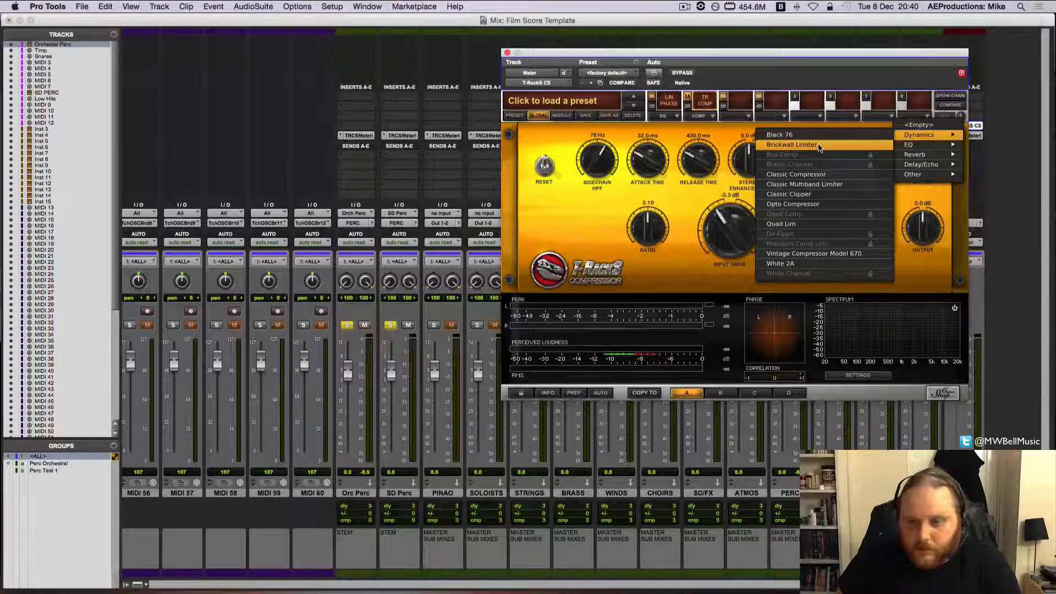
left_click(813, 224)
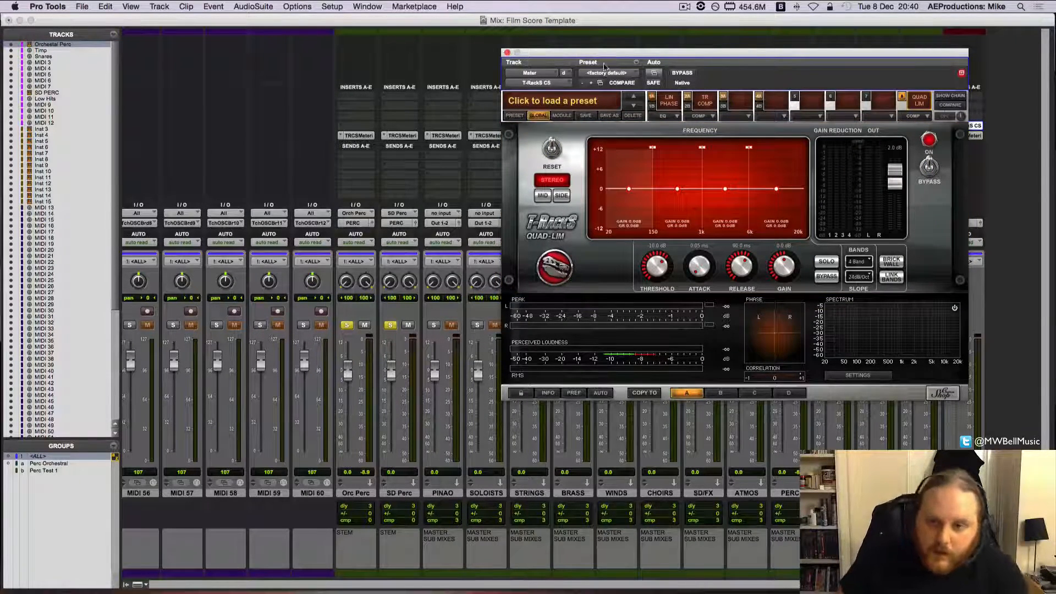
- Replace the Quad Lim in slot 8 of the T-RackS CS chain with the Brickwall Limiter dynamics module
left_click(903, 97)
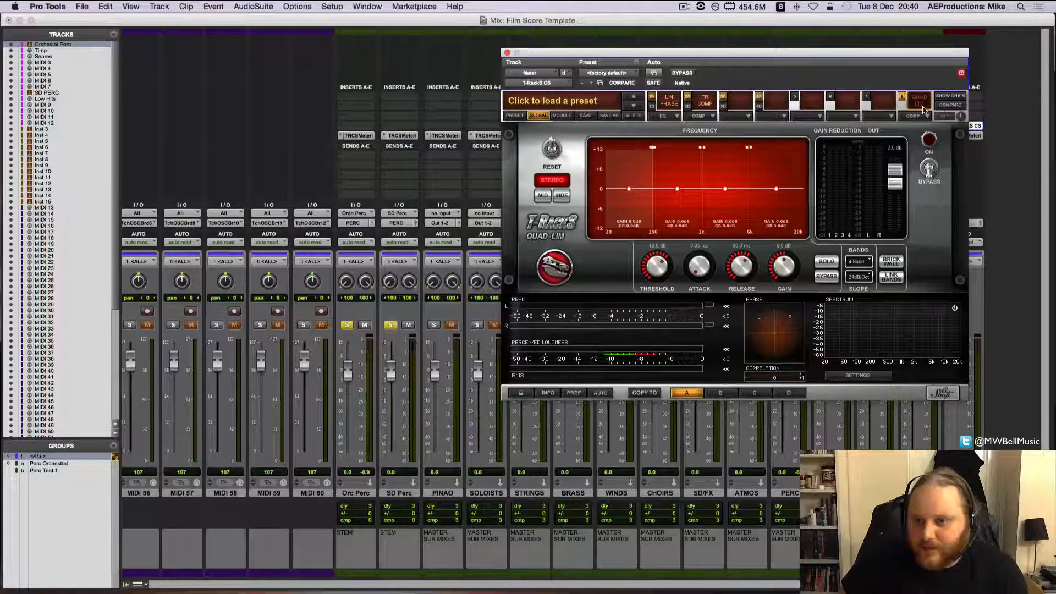
left_click(915, 116)
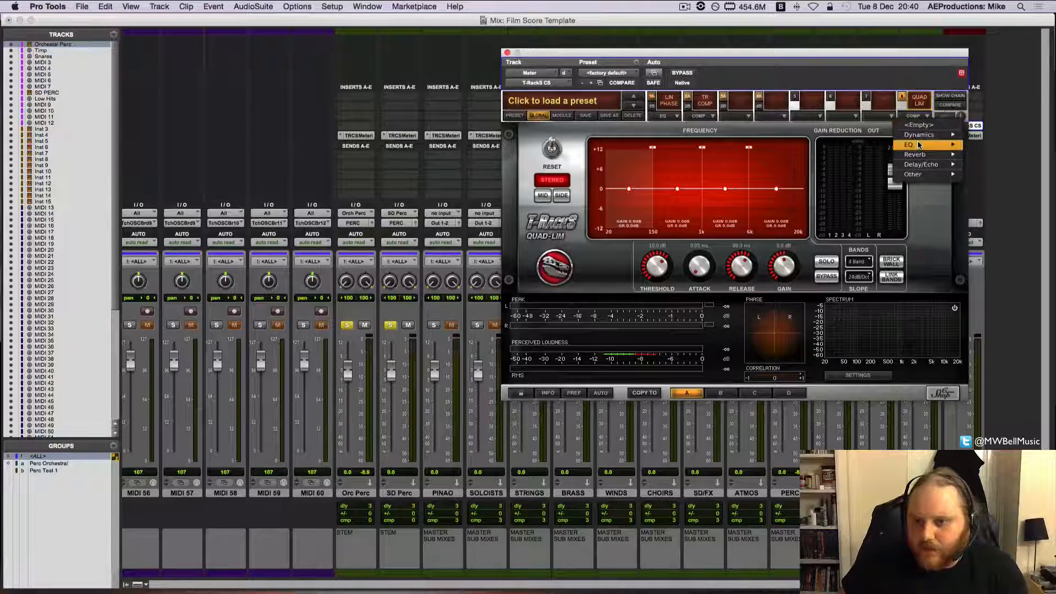
mouse_move(922, 135)
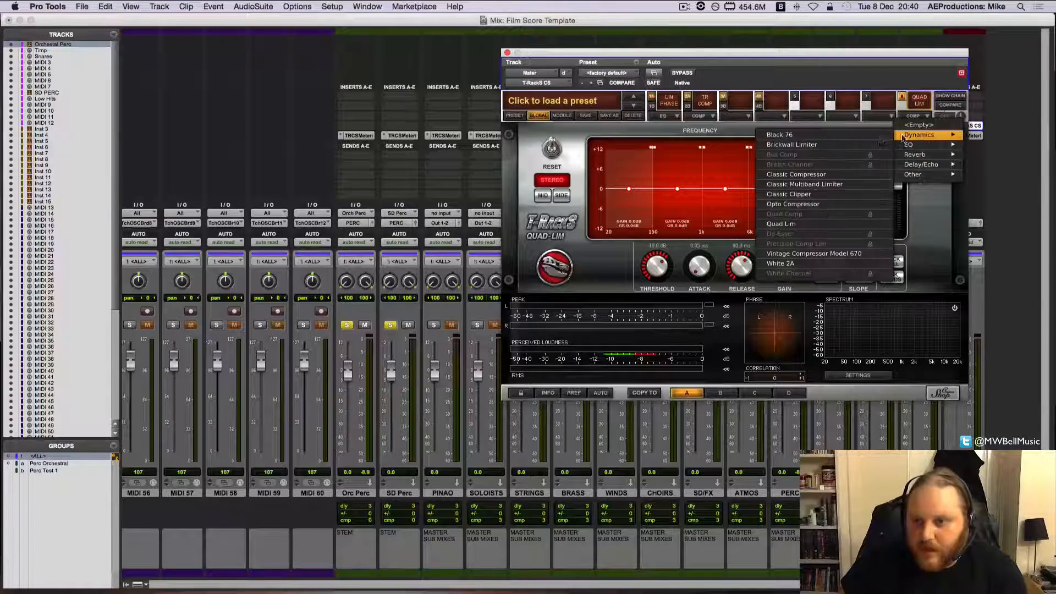
left_click(856, 144)
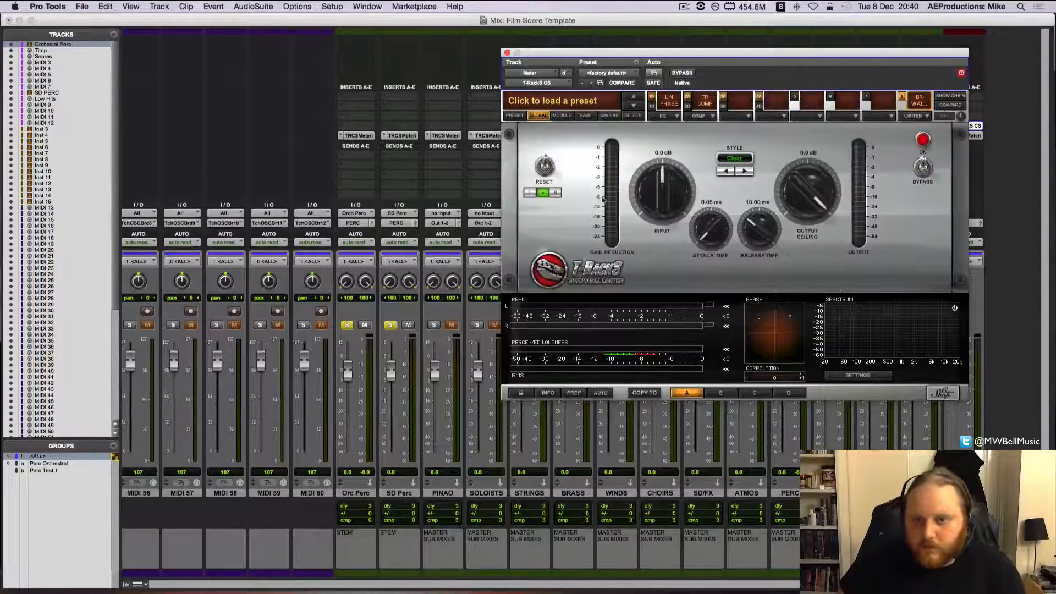
- Set the brickwall limiter to 2.4 dB input, 0.54 ms attack, 4.78 ms release and the Advanced 1 style, and close the plug-in window
left_click_drag(663, 189, 664, 172)
left_click_drag(711, 218, 759, 232)
left_click(744, 172)
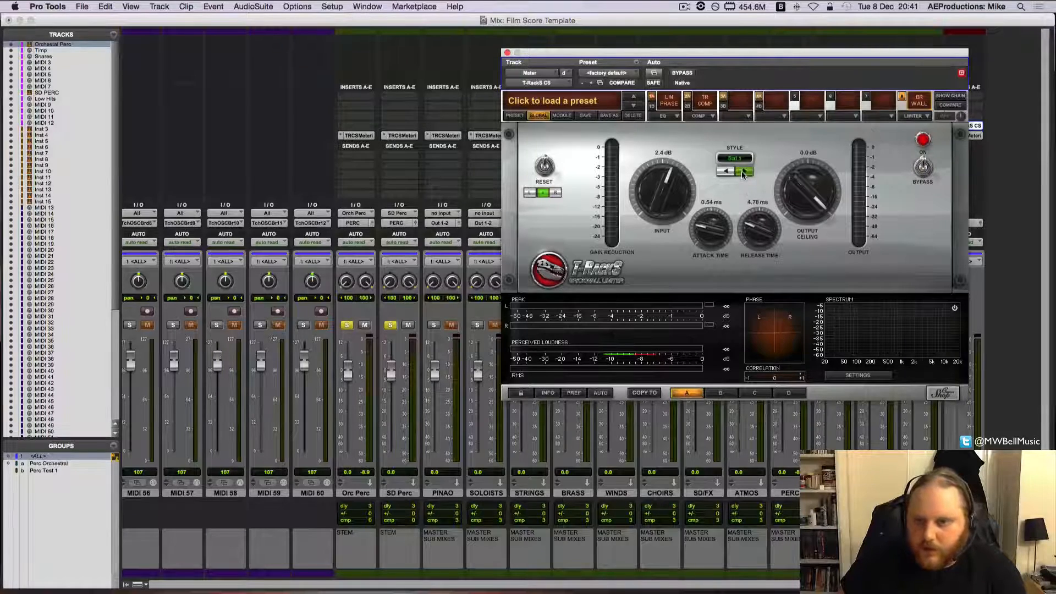
left_click(723, 173)
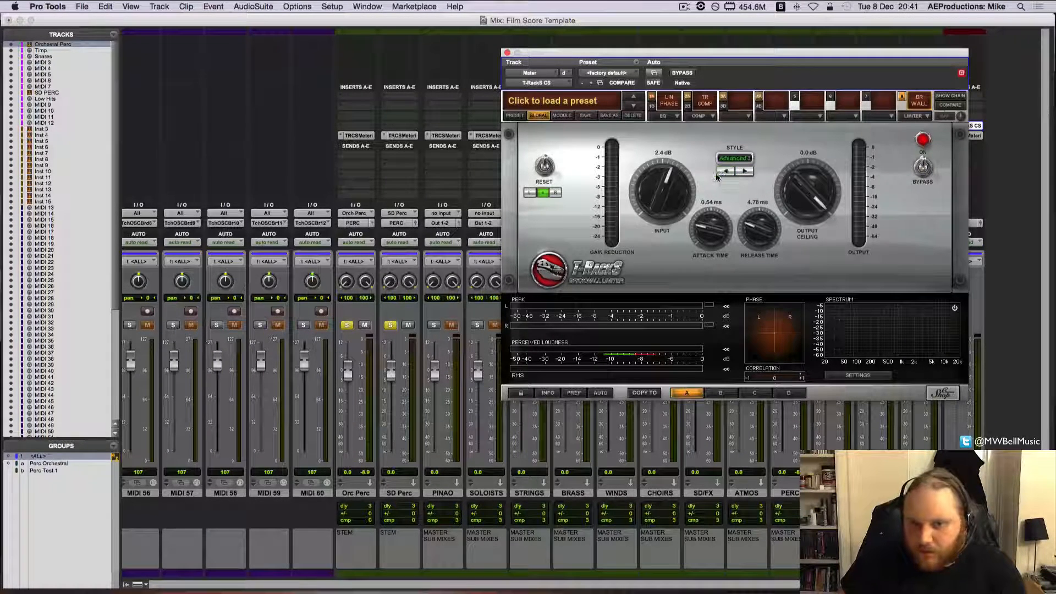
left_click(744, 172)
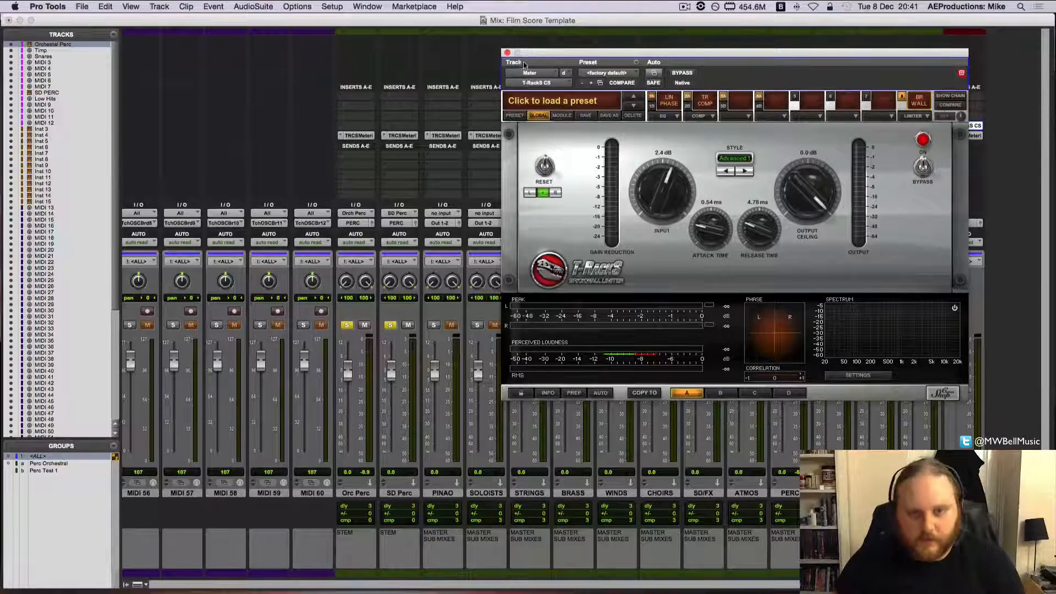
left_click(507, 53)
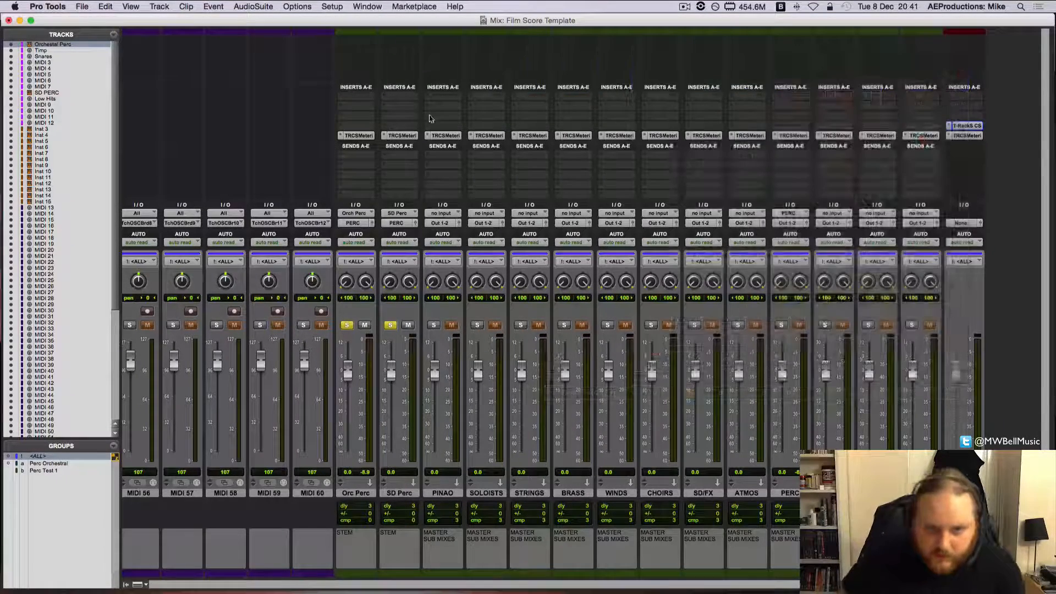
- Insert the stereo Channel Strip plug-in in the first insert slot of the Orc Perc track and close its window
left_click(360, 100)
mouse_move(418, 118)
mouse_move(495, 121)
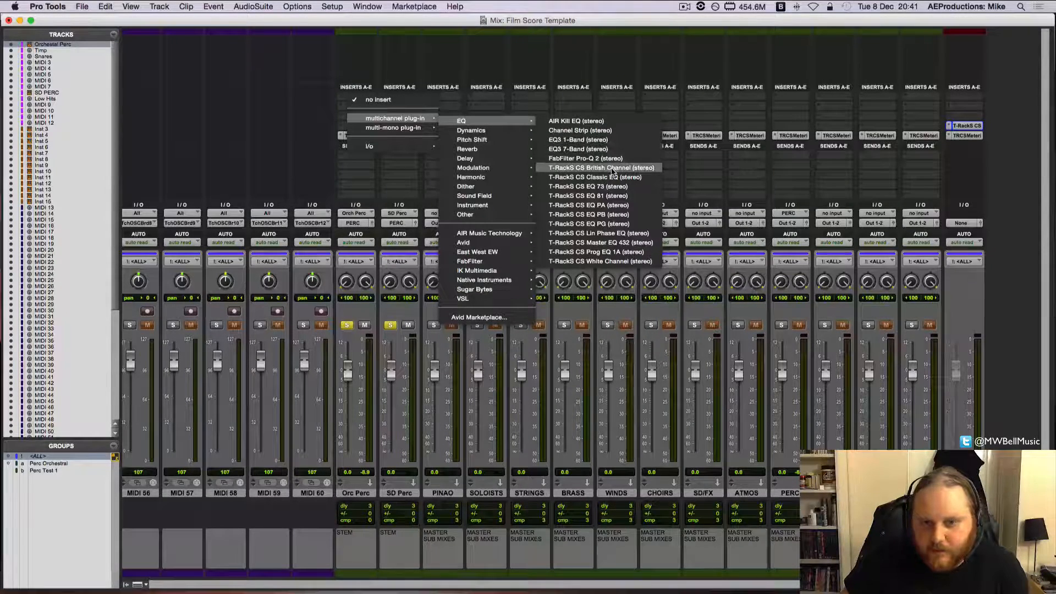
left_click(583, 131)
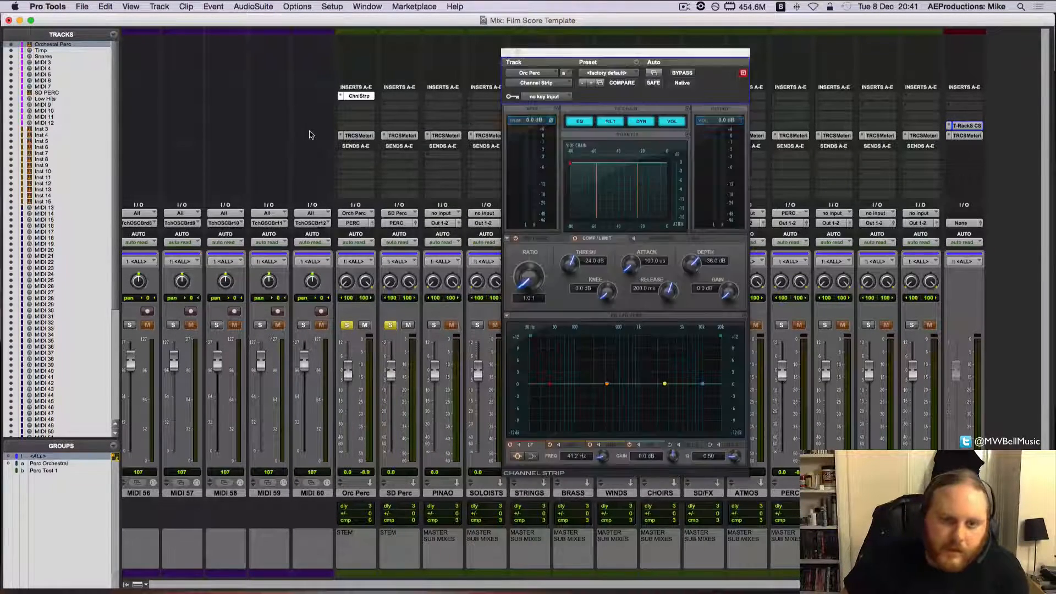
left_click_drag(644, 58, 506, 47)
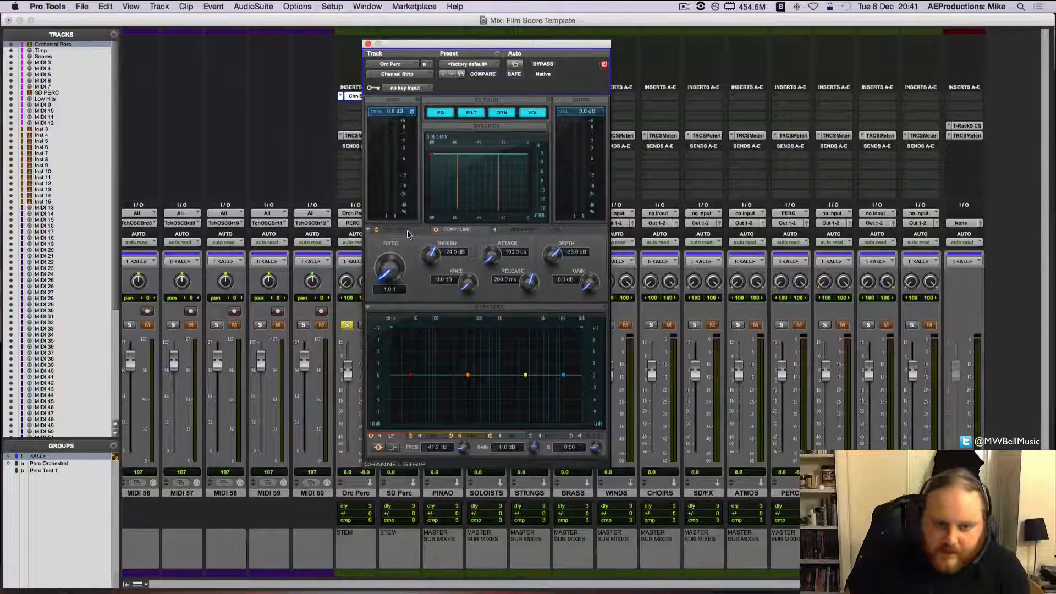
left_click(369, 44)
- Copy the Channel Strip insert from Orc Perc to the first slot of every other submix track, excluding the master
left_click_drag(396, 97, 400, 98)
left_click_drag(400, 98, 444, 99)
left_click_drag(445, 99, 489, 100)
left_click_drag(489, 100, 925, 98)
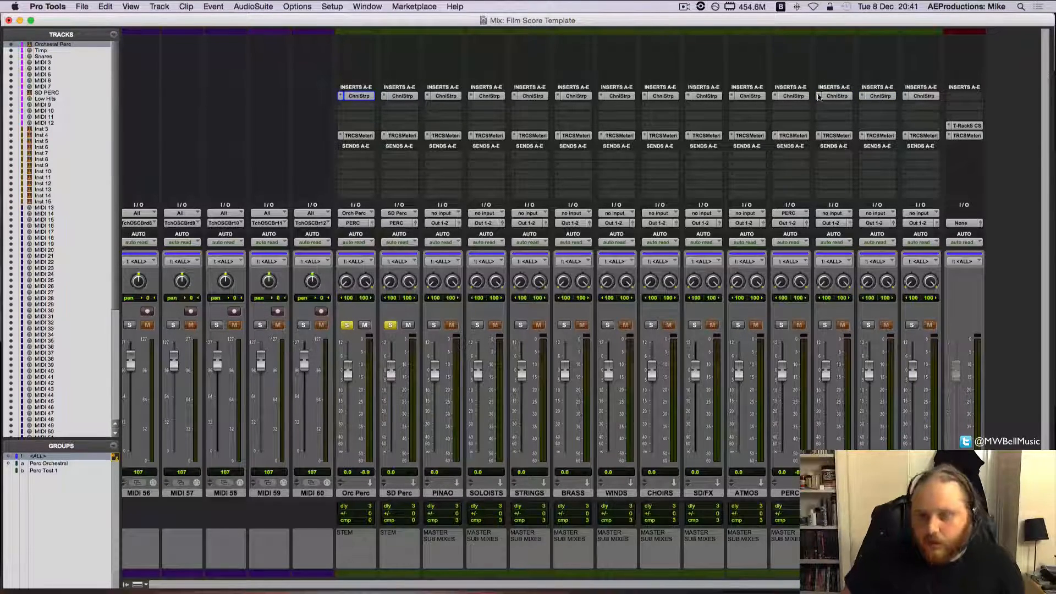
- Insert the stereo EQ3 7-Band plug-in in the second insert slot of the Orc Perc track
left_click(352, 107)
mouse_move(413, 128)
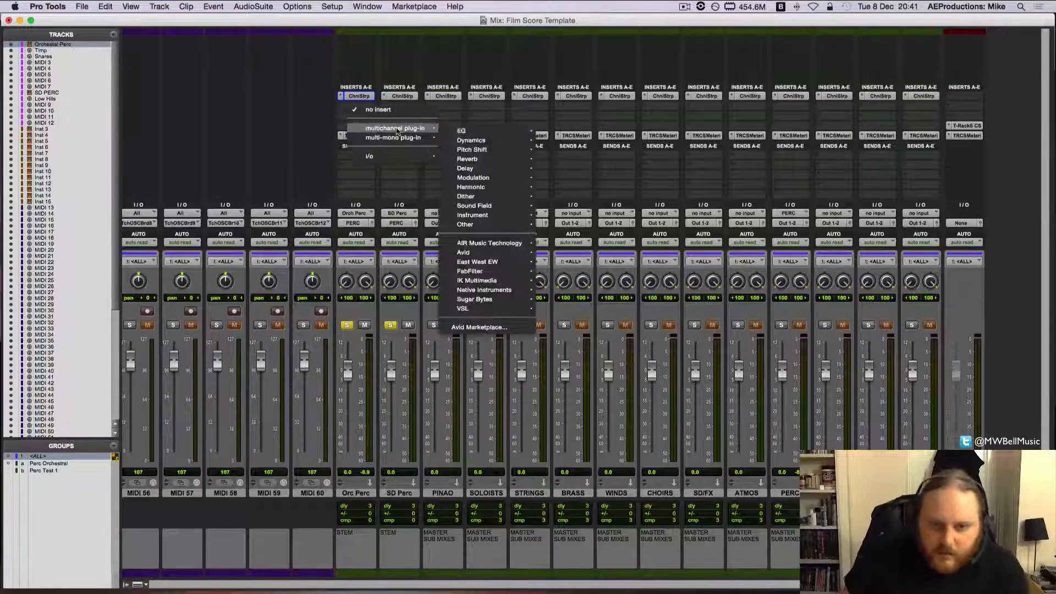
mouse_move(509, 138)
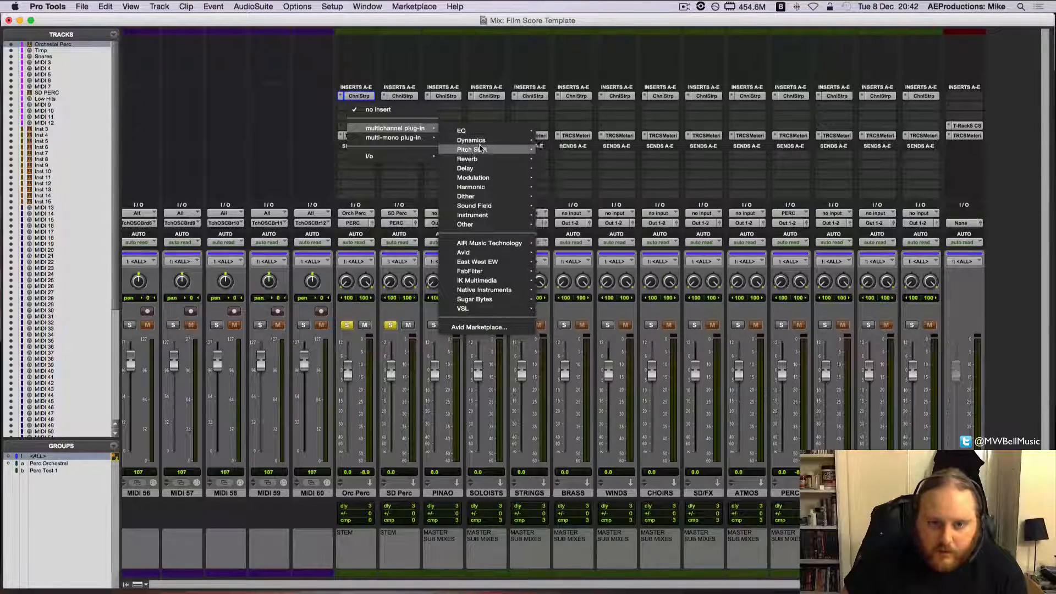
mouse_move(473, 160)
mouse_move(472, 131)
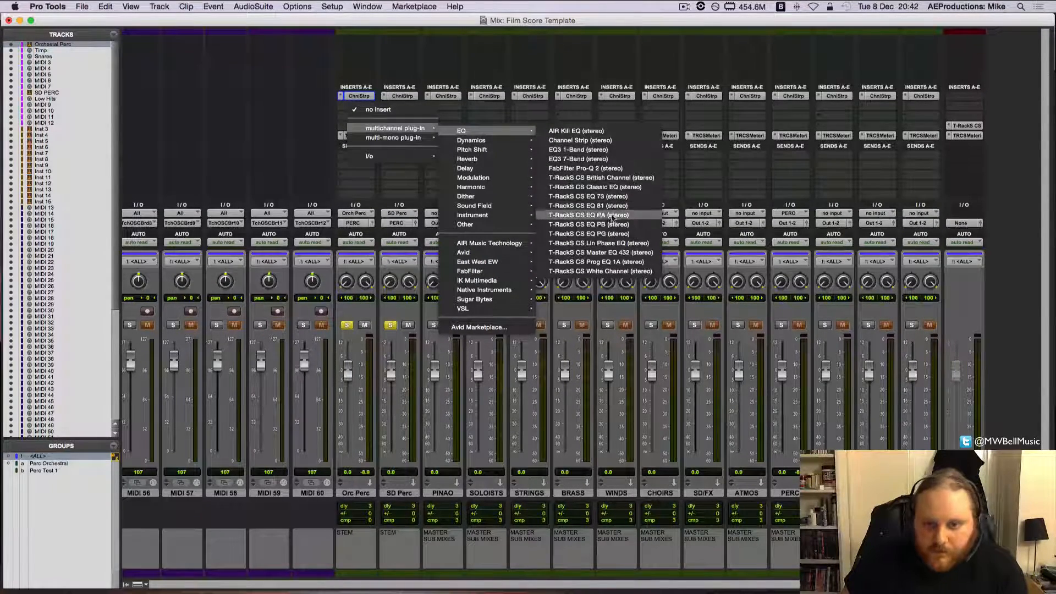
key("Escape")
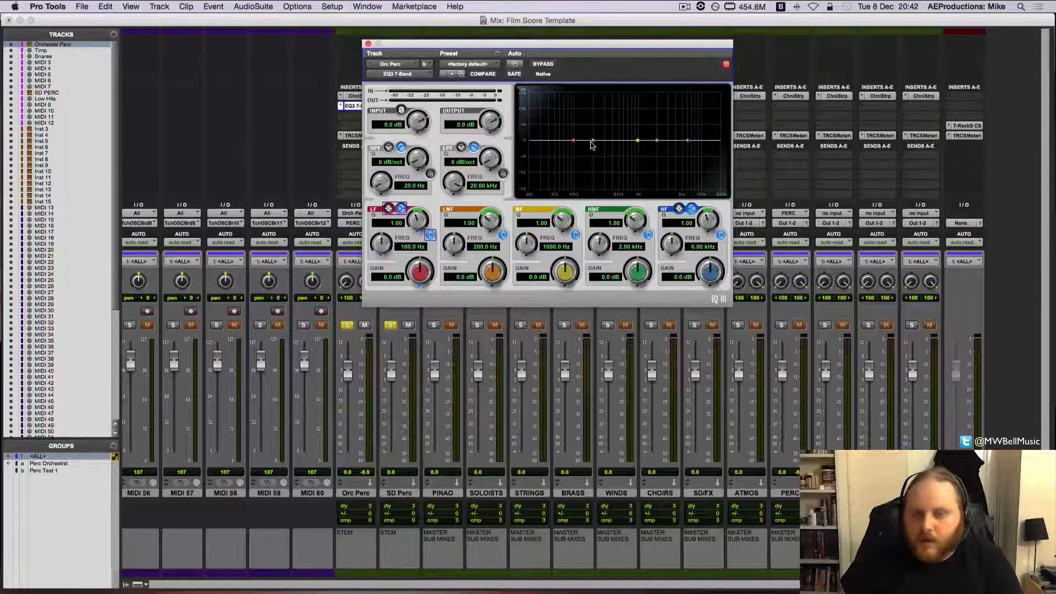
- Adjust the EQ's low-mid band to 291.6 Hz with -0.1 dB gain and close the plug-in window
left_click_drag(593, 141, 604, 135)
left_click_drag(603, 135, 603, 142)
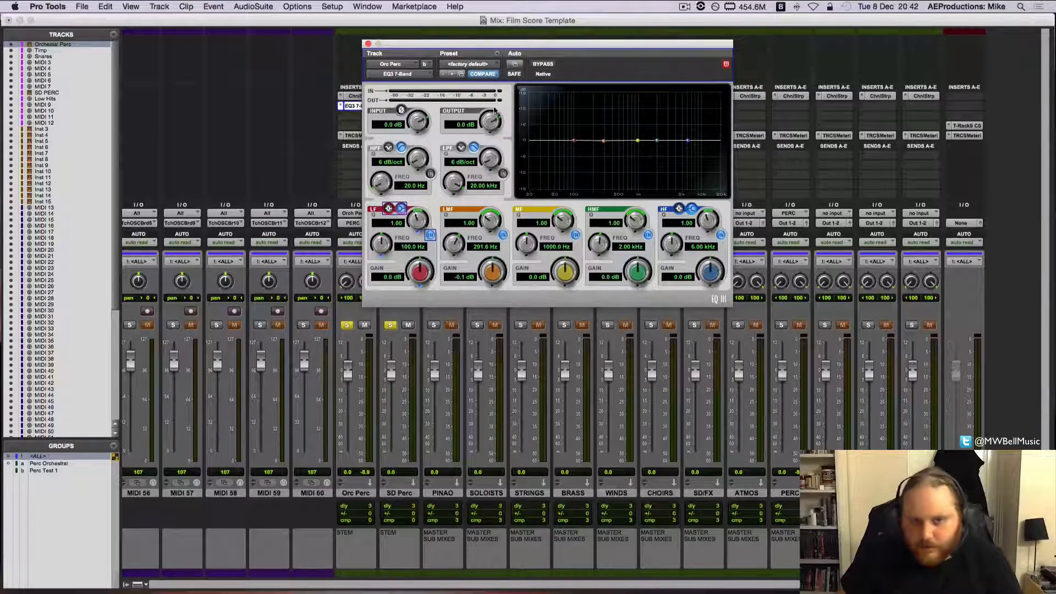
left_click(368, 44)
- Copy the EQ3 7-Band insert from Orc Perc to the second slot of every other submix track
scroll(443, 309, "left", 3)
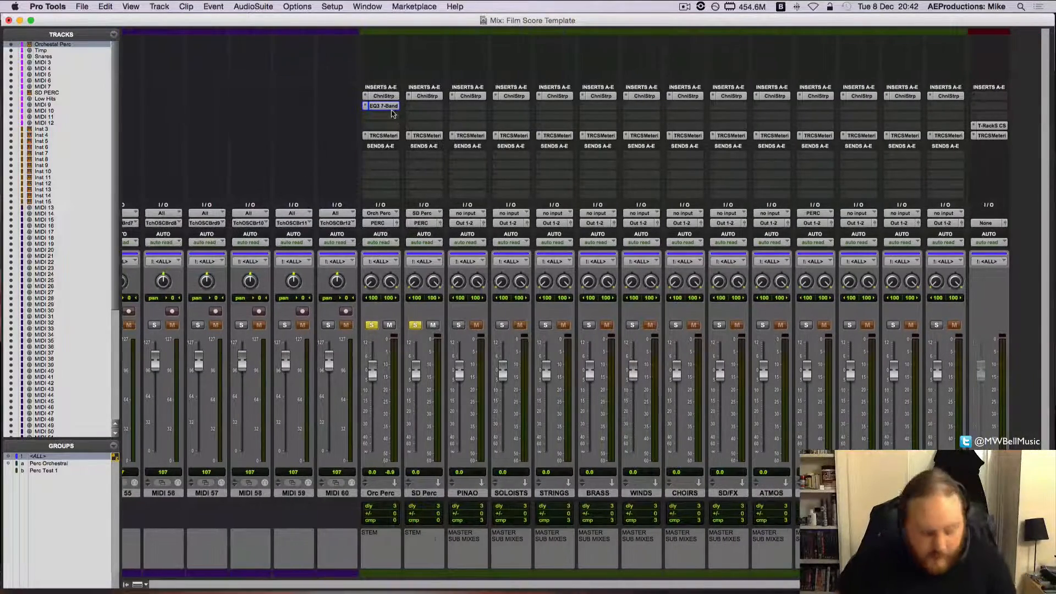
left_click_drag(413, 110, 505, 109)
left_click_drag(505, 108, 546, 108)
left_click_drag(546, 109, 600, 109)
left_click_drag(600, 108, 644, 109)
left_click_drag(644, 108, 947, 109)
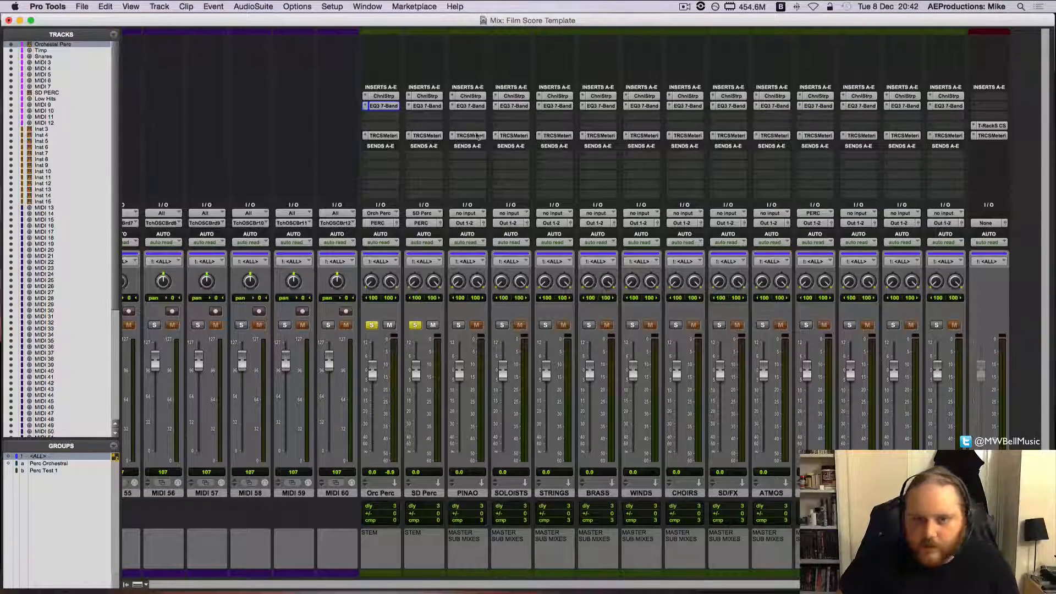
- Set up a send on the PINAO track feeding a new stereo track of type Audio Track
scroll(379, 165, "right", 2)
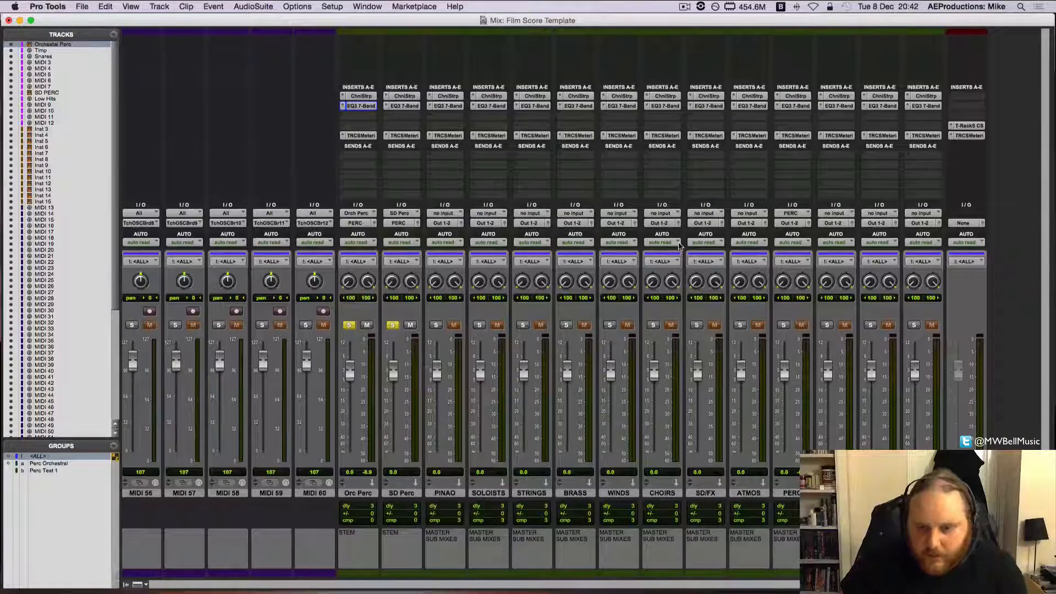
scroll(679, 245, "right", 1)
left_click(439, 493)
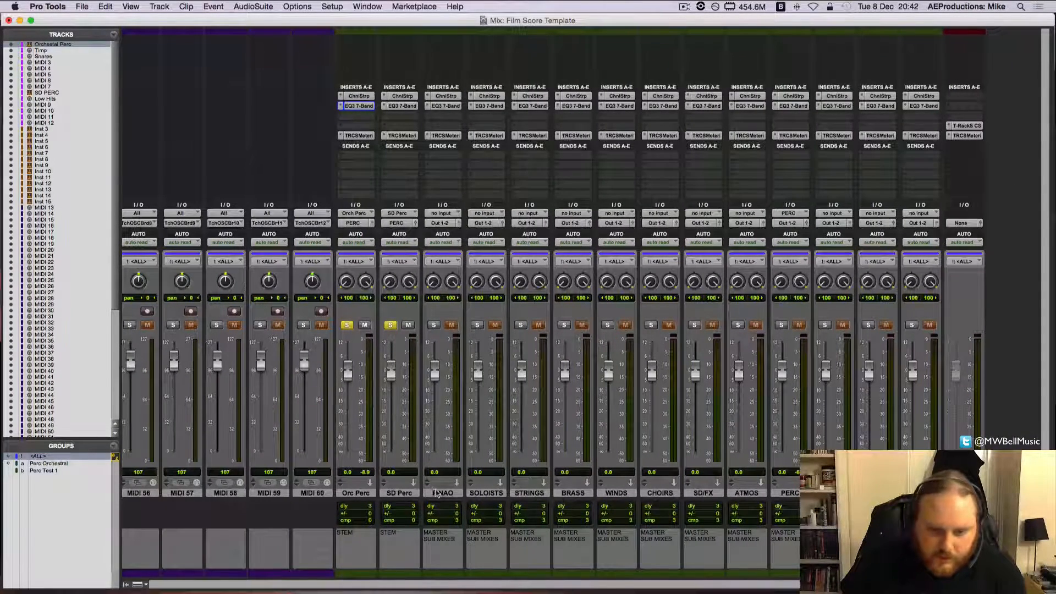
left_click(449, 159)
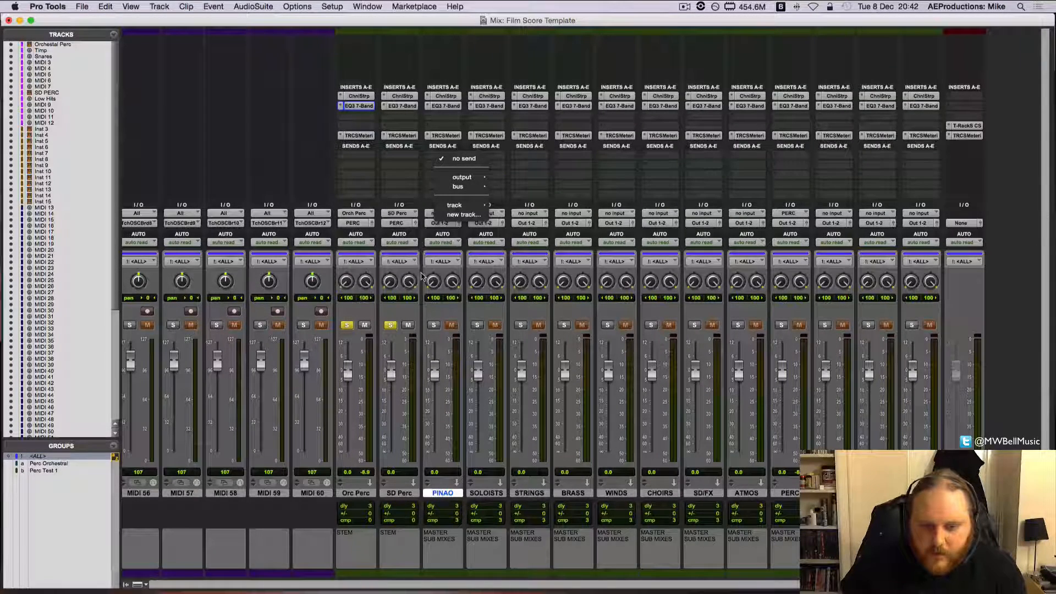
mouse_move(478, 182)
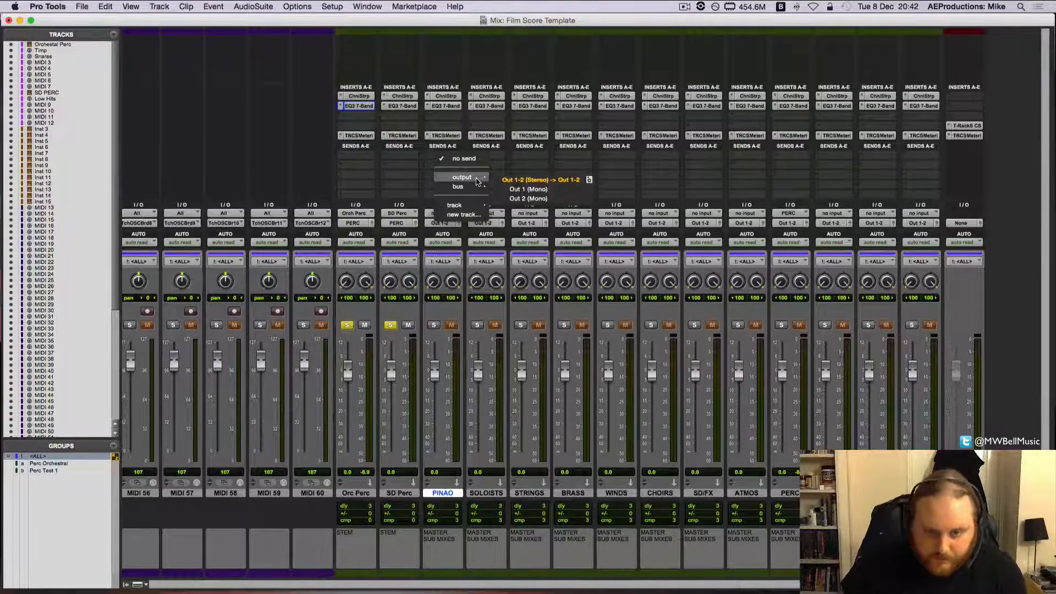
left_click(460, 215)
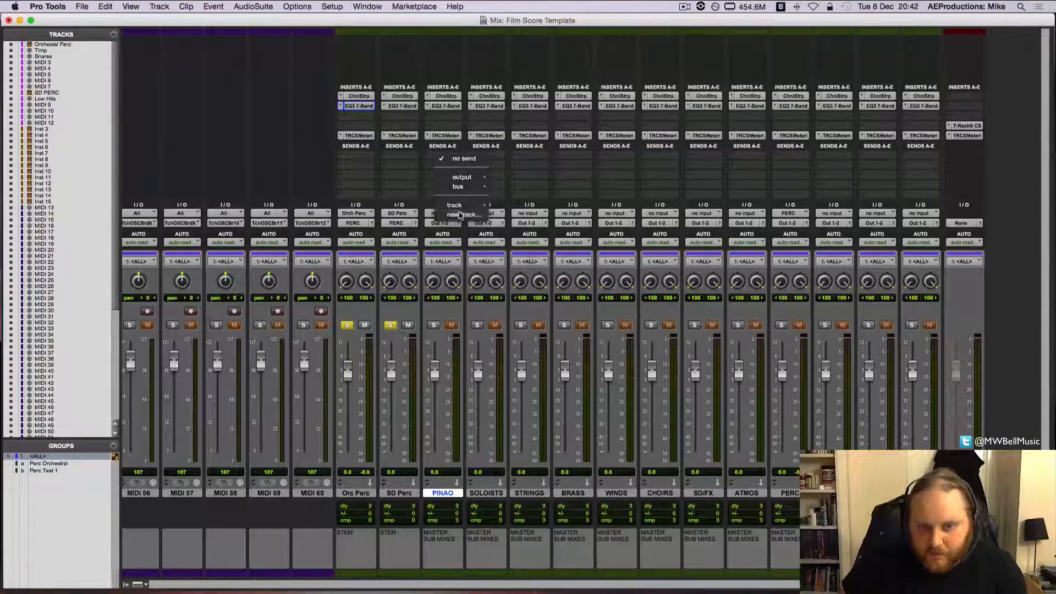
left_click(459, 211)
left_click(478, 224)
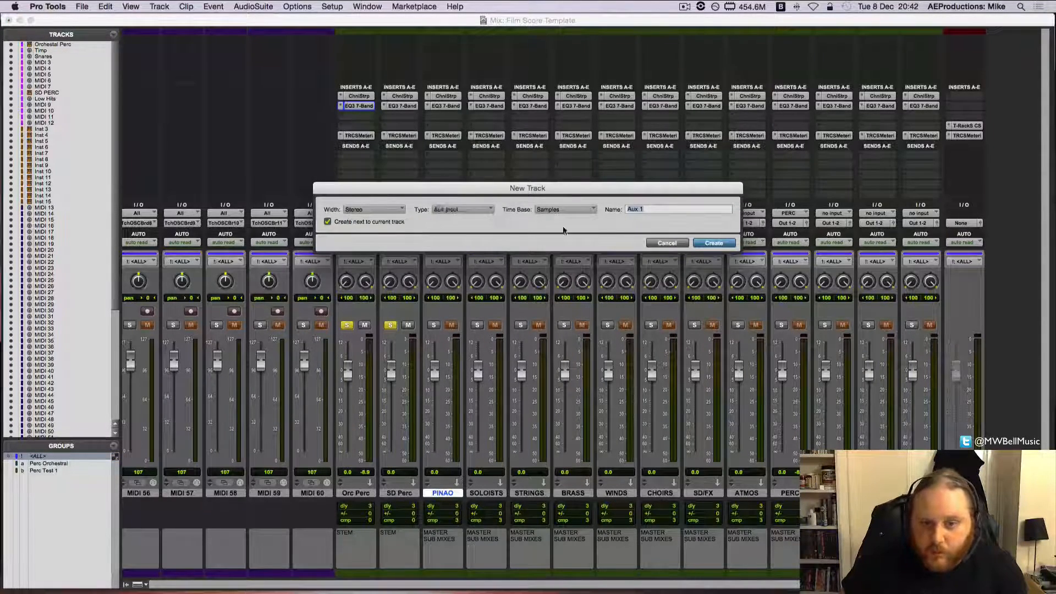
- Name the new track PNO STEM, create it, and close the send window
left_click(660, 212)
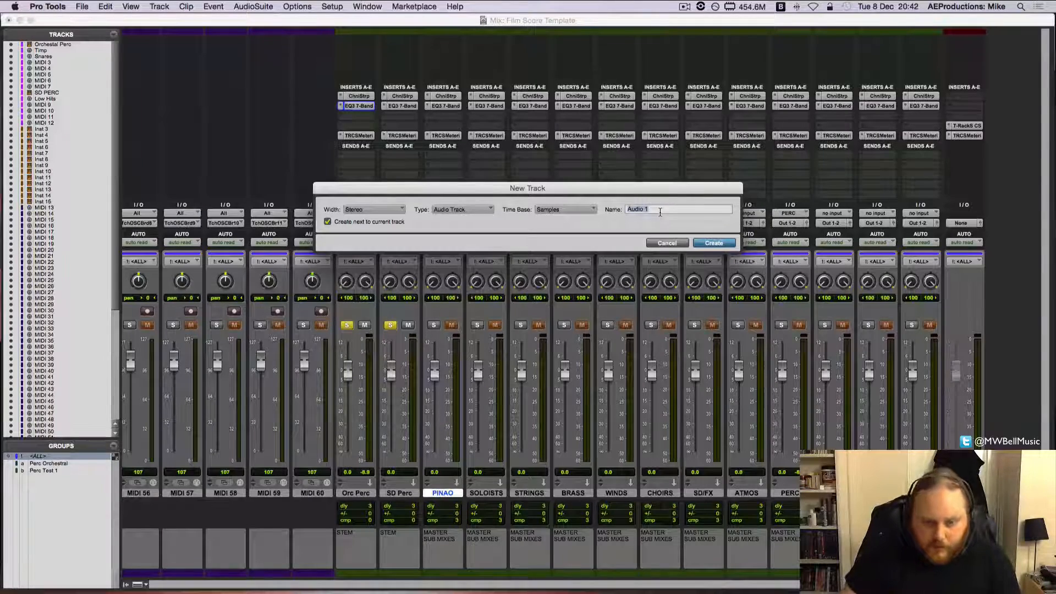
type("PNO ")
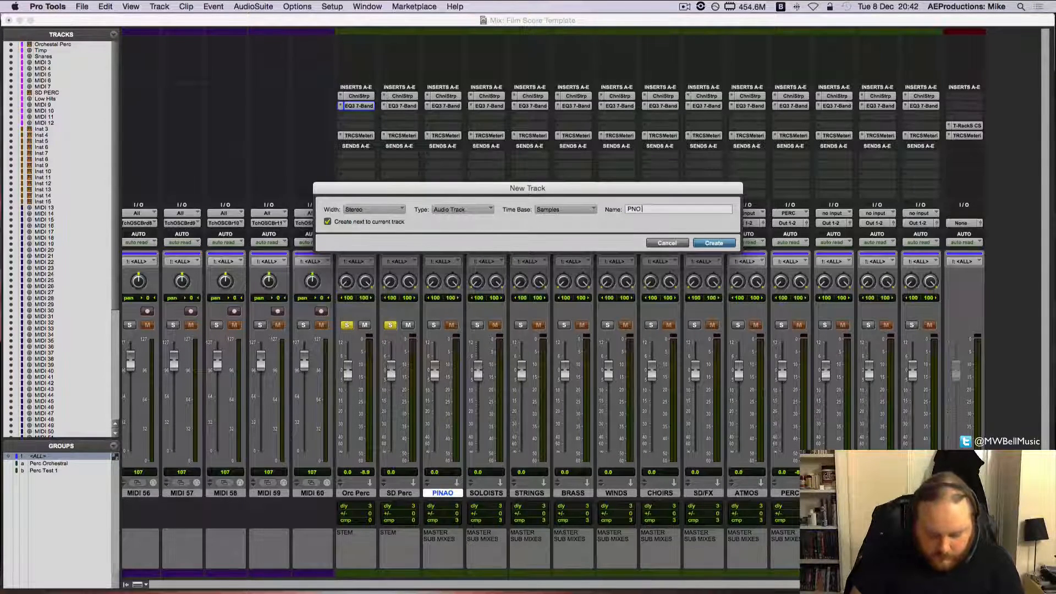
type("BOUNC")
type("STEA")
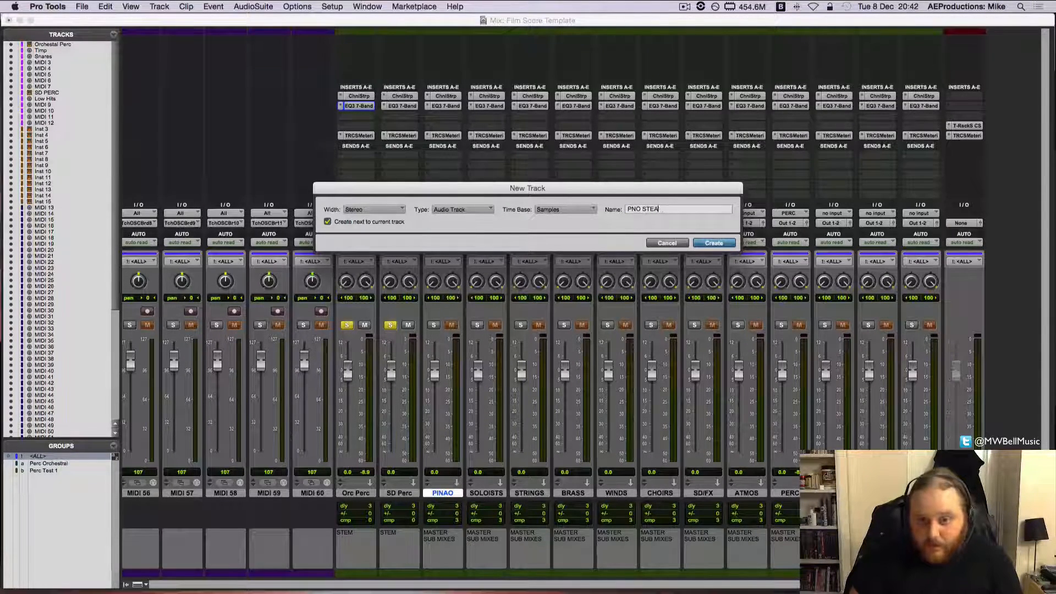
key("BackSpace")
key("BackSpace")
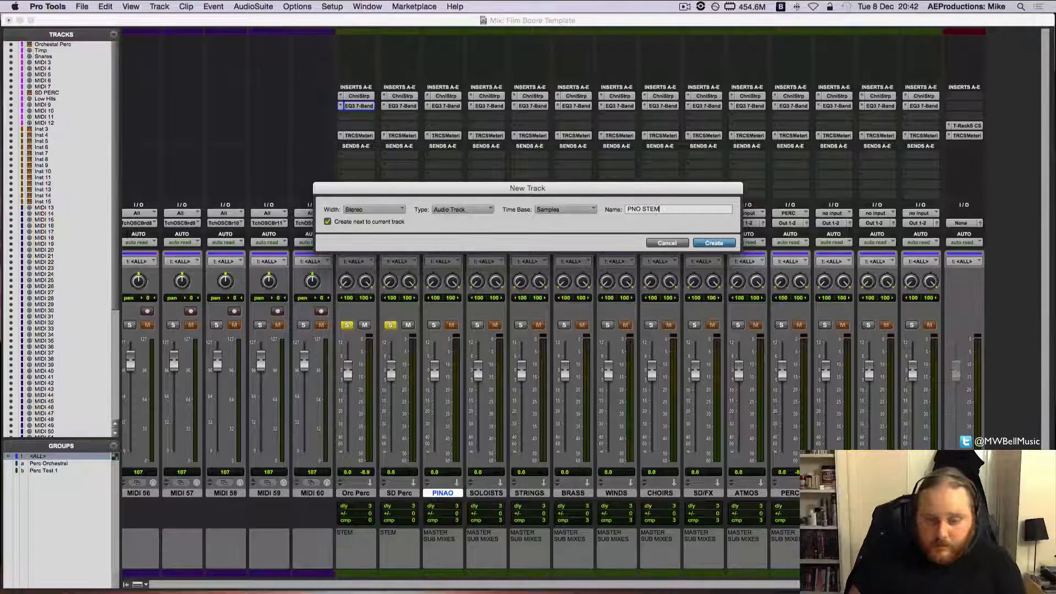
key("Return")
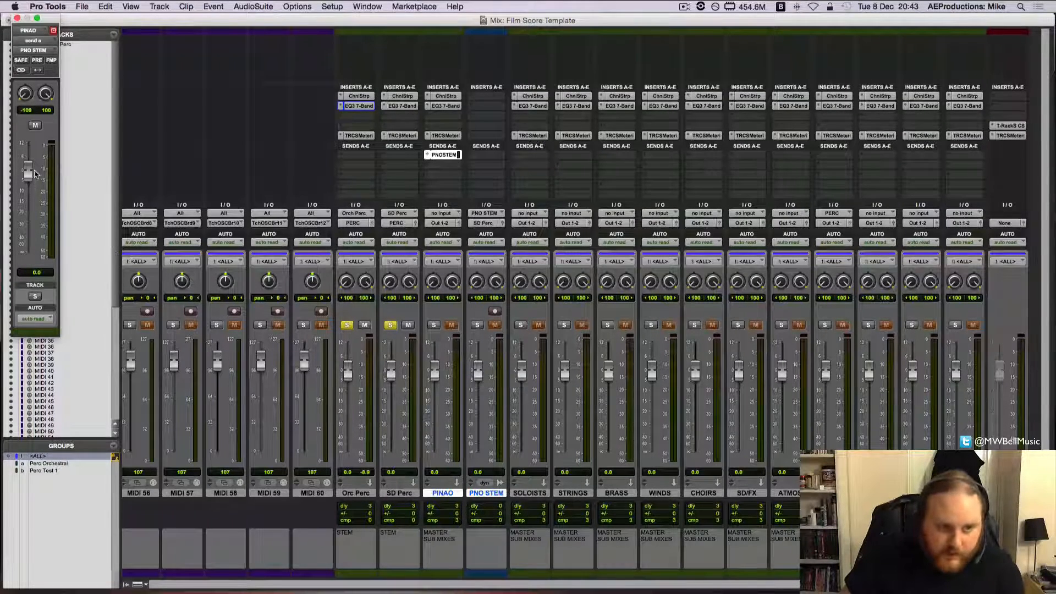
left_click(17, 19)
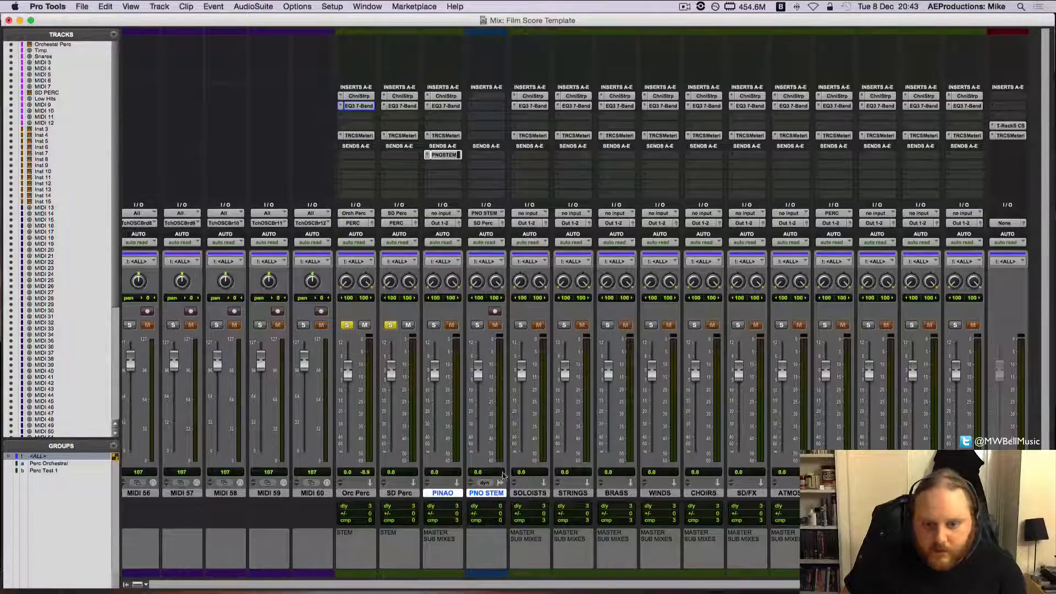
- Record-enable the PNO STEM track and clear the solo on the Orc Perc and SD Perc tracks
left_click(495, 312)
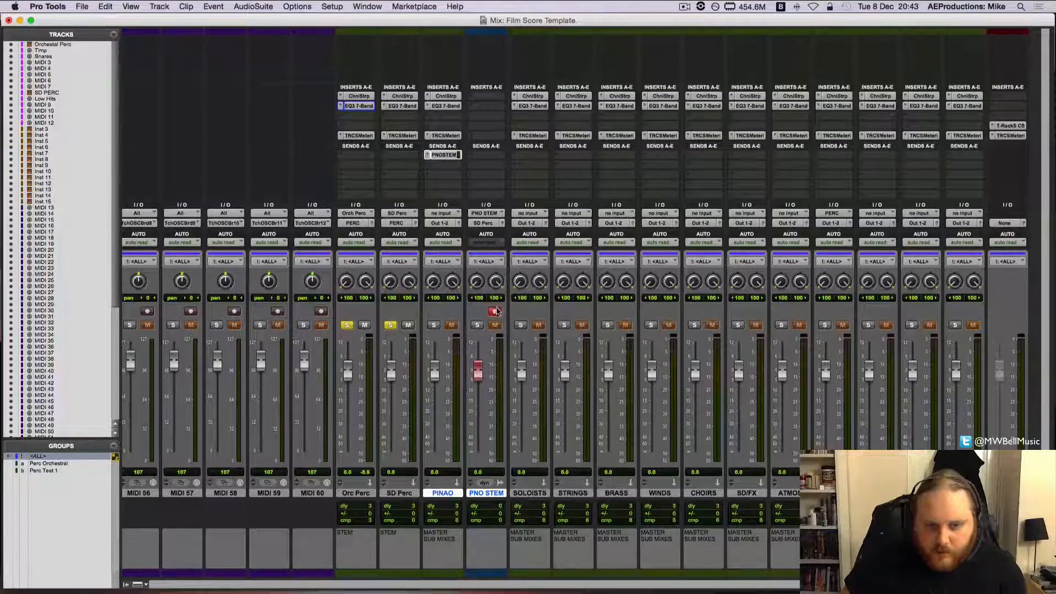
left_click(348, 326)
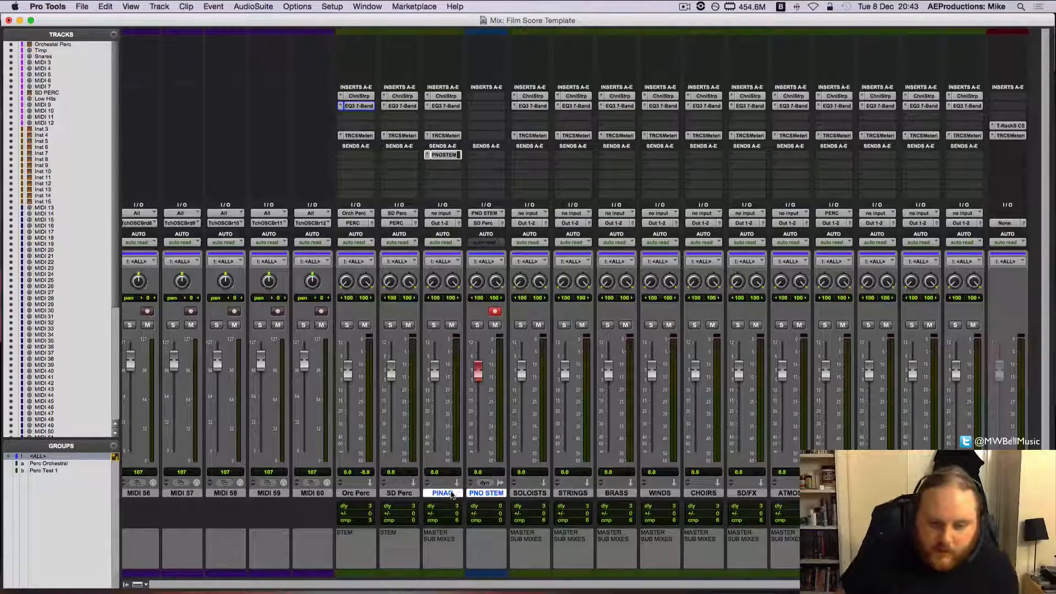
- Move the PNO STEM track to the end of the mixer, directly after the master track
left_click_drag(475, 496, 1007, 495)
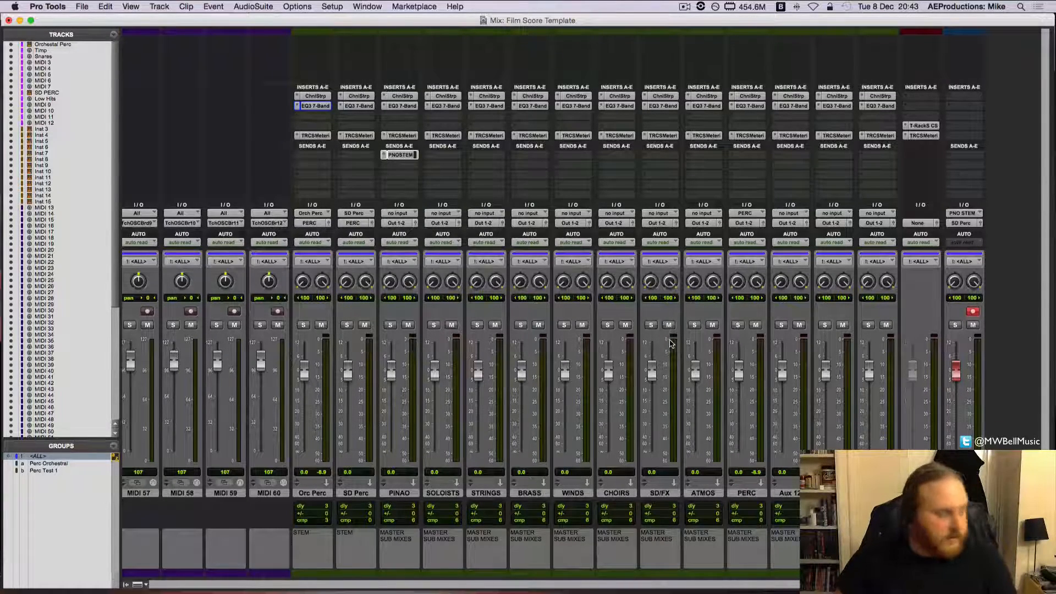
scroll(729, 358, "left", 20)
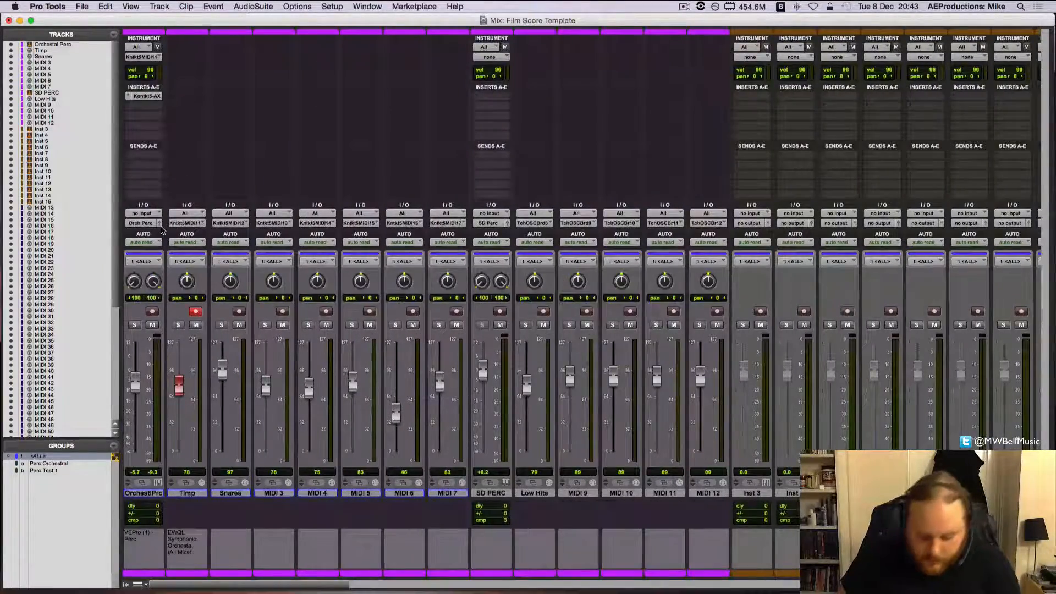
- Switch to the Edit window and bring the opening bars of the Timp and other orchestral percussion tracks into view
key("super+equal")
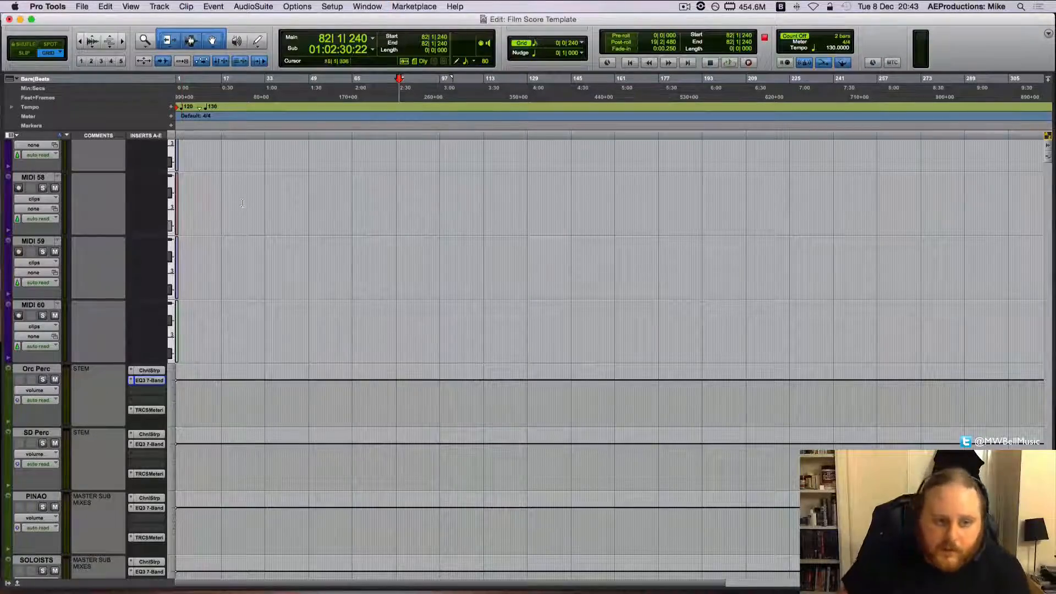
scroll(226, 193, "up", 20)
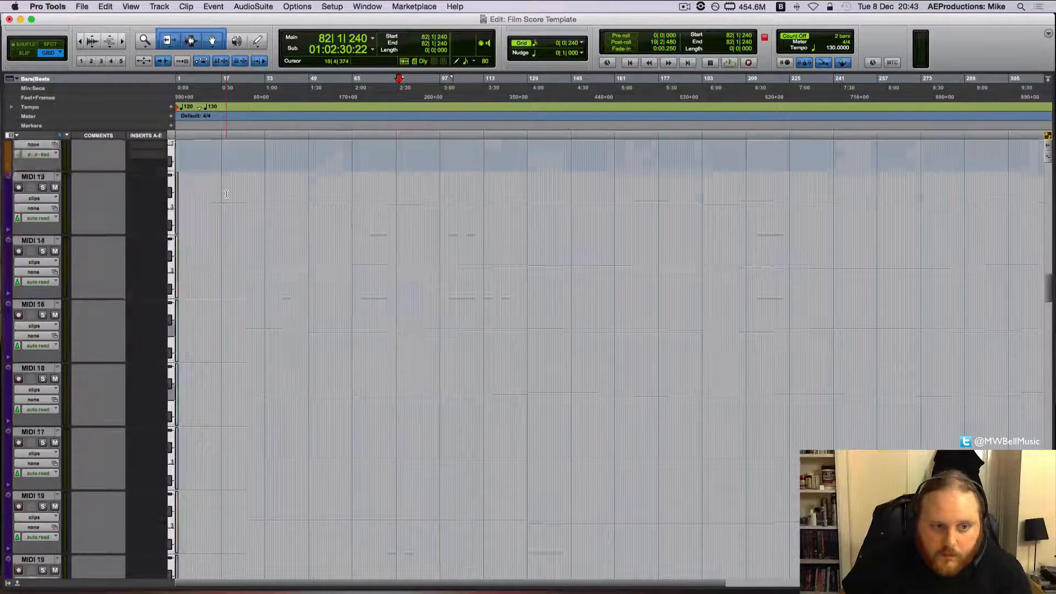
scroll(226, 194, "up", 15)
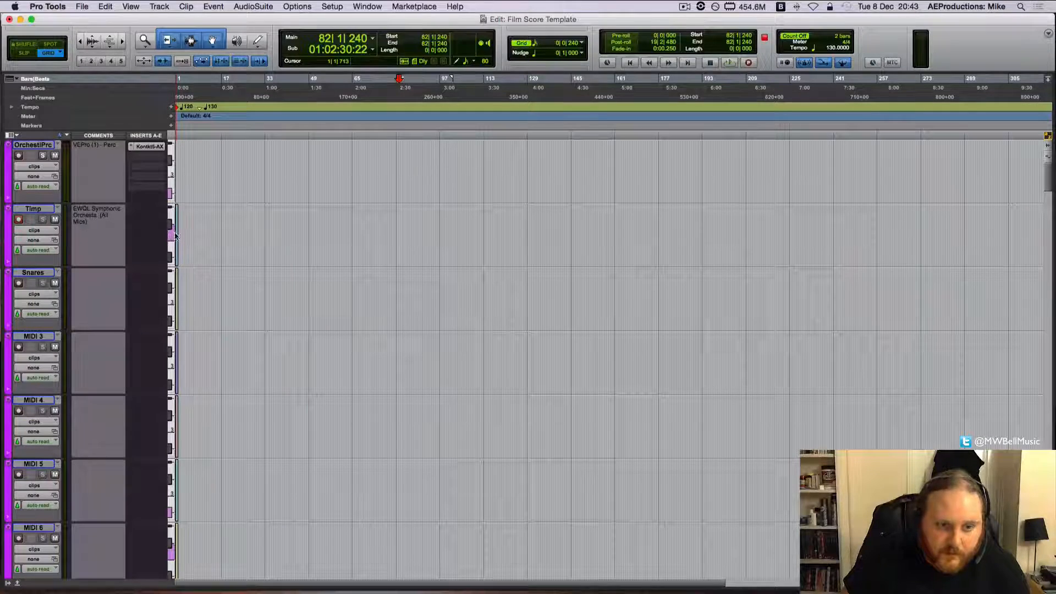
scroll(177, 235, "up", 8)
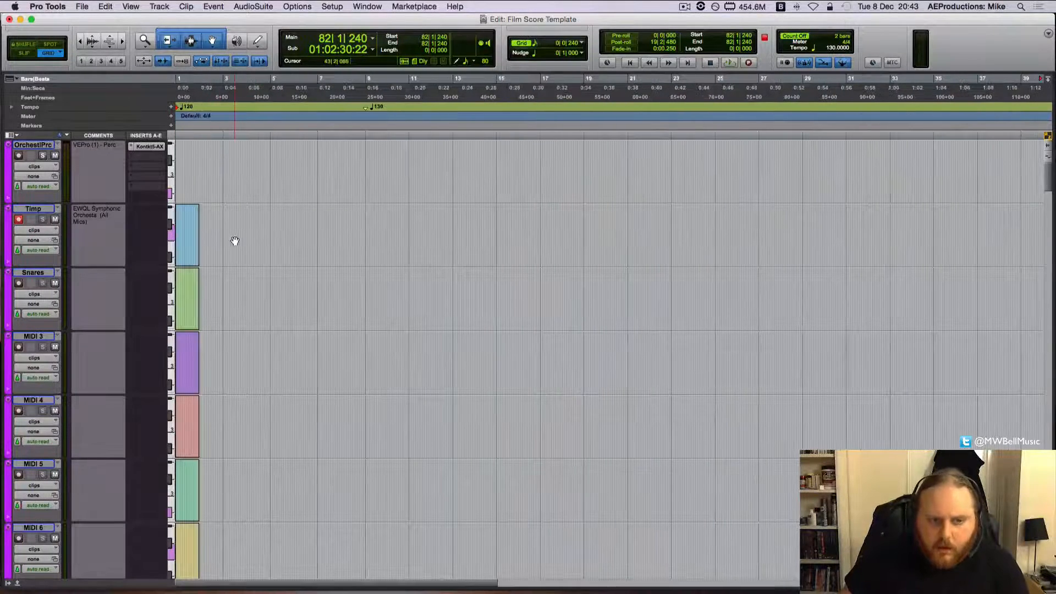
key("super+a")
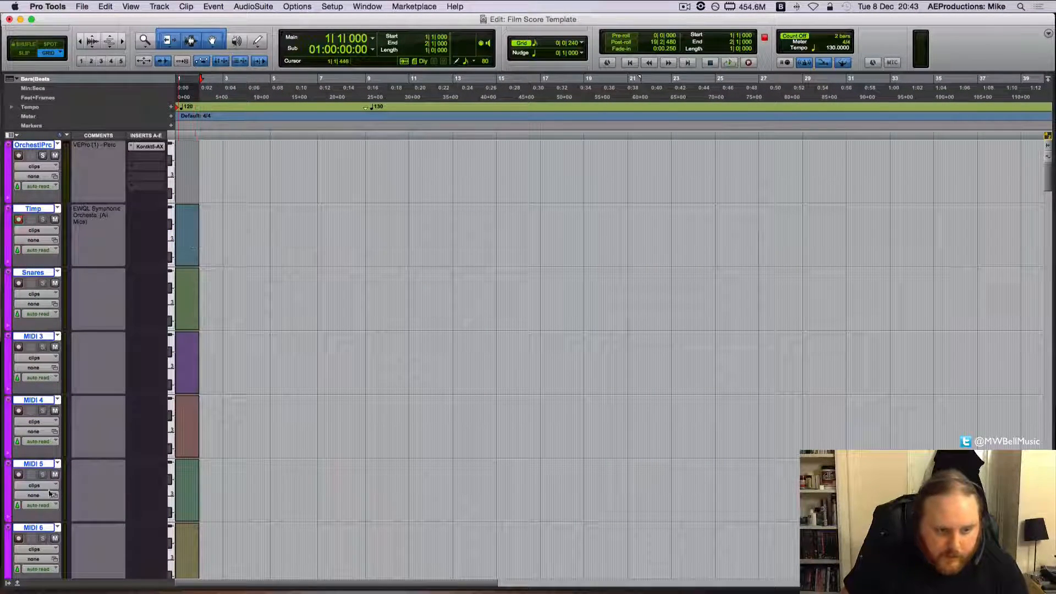
left_click(20, 582)
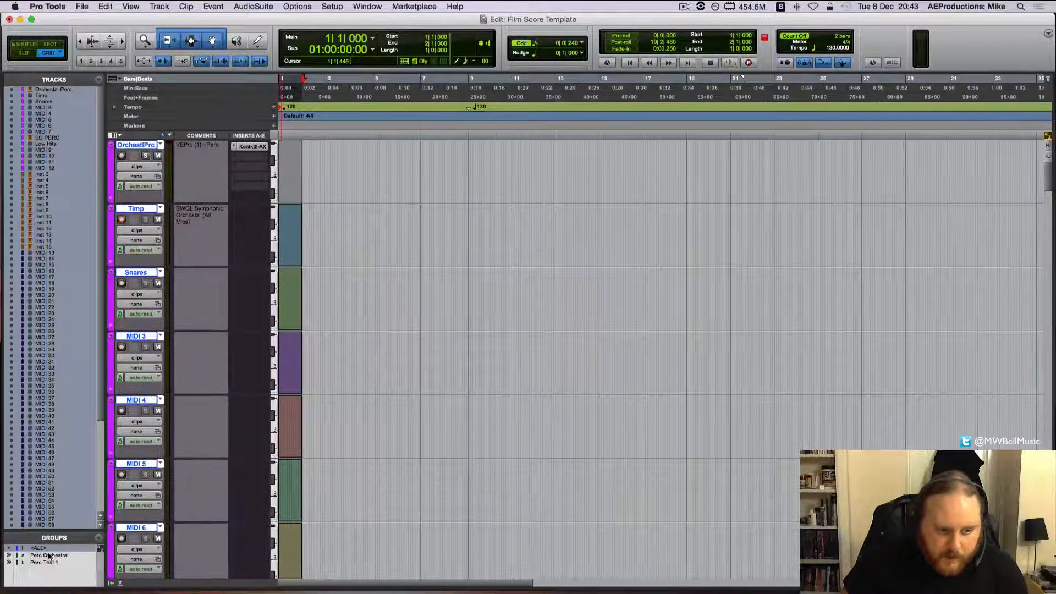
left_click(111, 583)
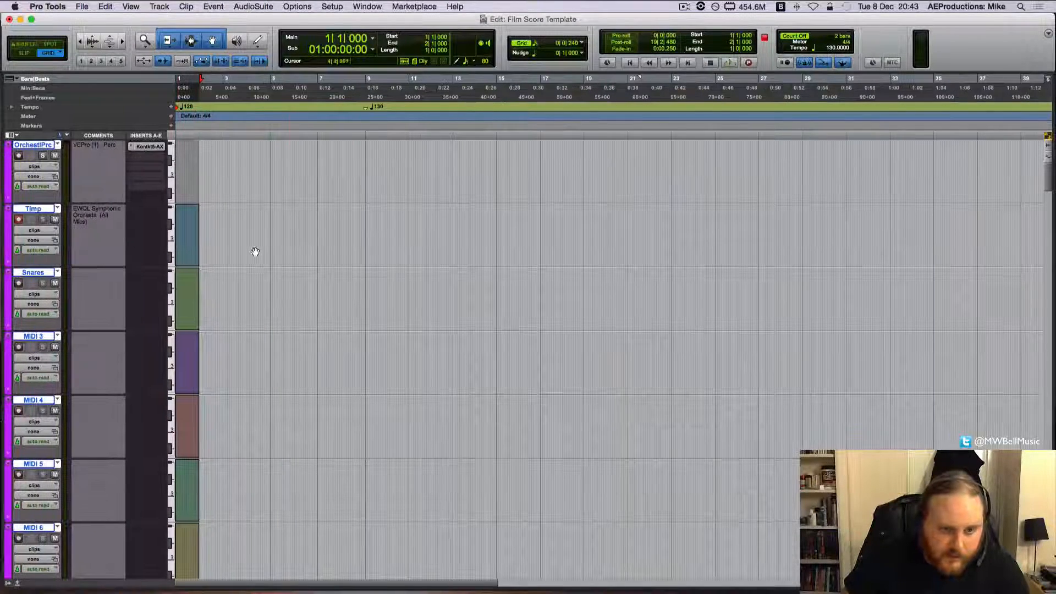
- Open the Timp clip in the MIDI Editor, select its note in bar 1, and close the editor
left_click(255, 252)
left_click(183, 252)
double_click(183, 252)
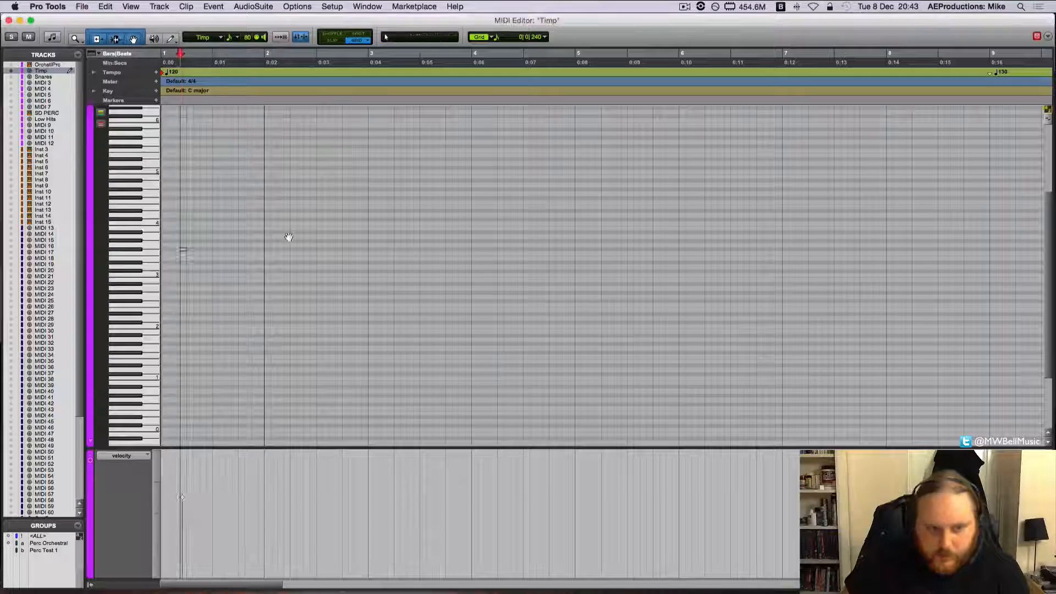
left_click(183, 252)
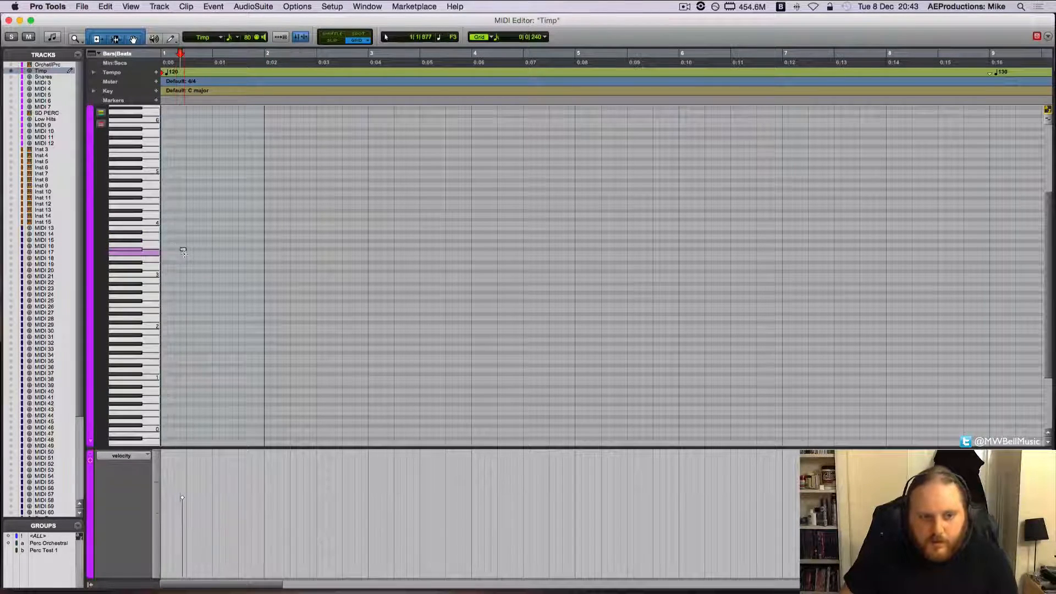
key("super+w")
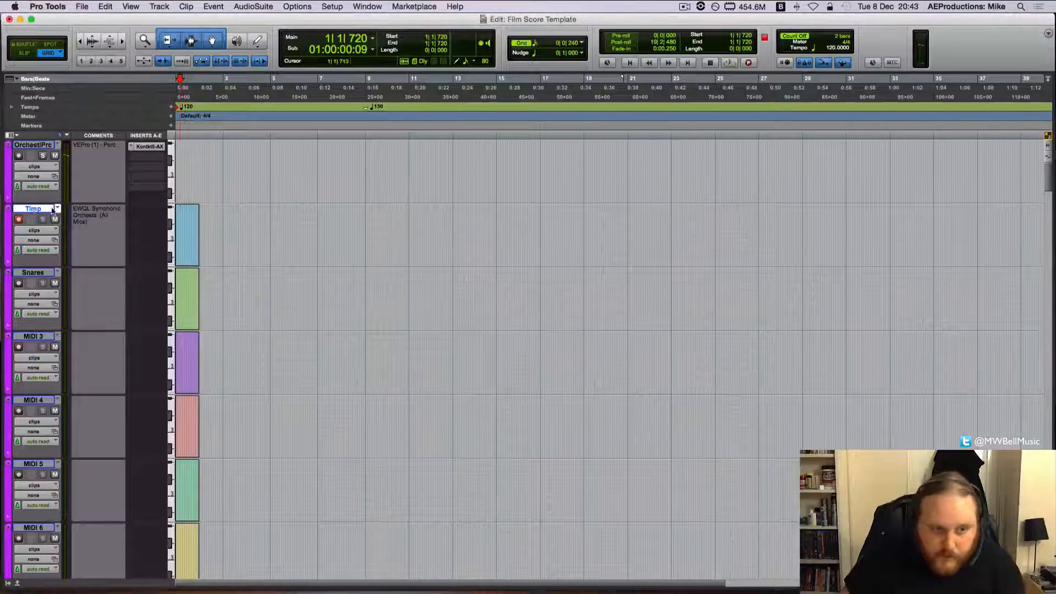
- Open the Timp clip in the MIDI Editor and record a short timpani performance from bar 2 to bar 6
double_click(184, 259)
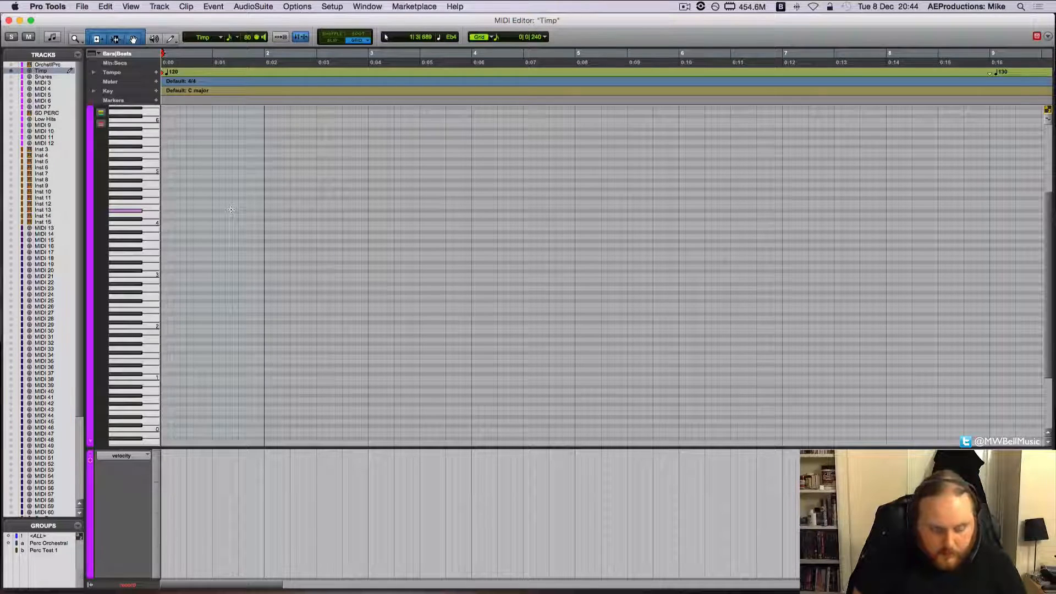
key("space")
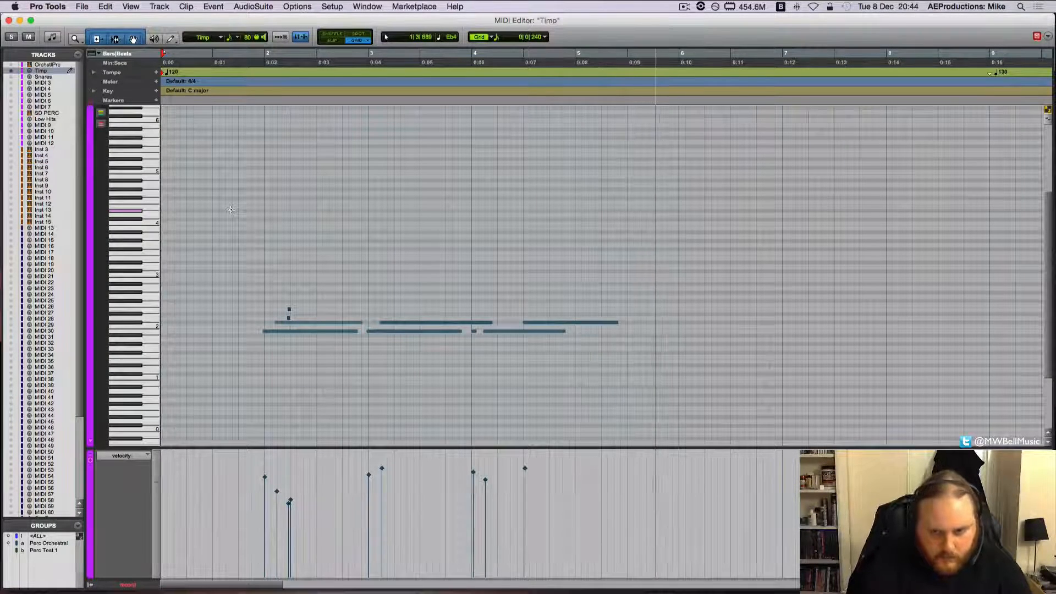
scroll(271, 268, "down", 3)
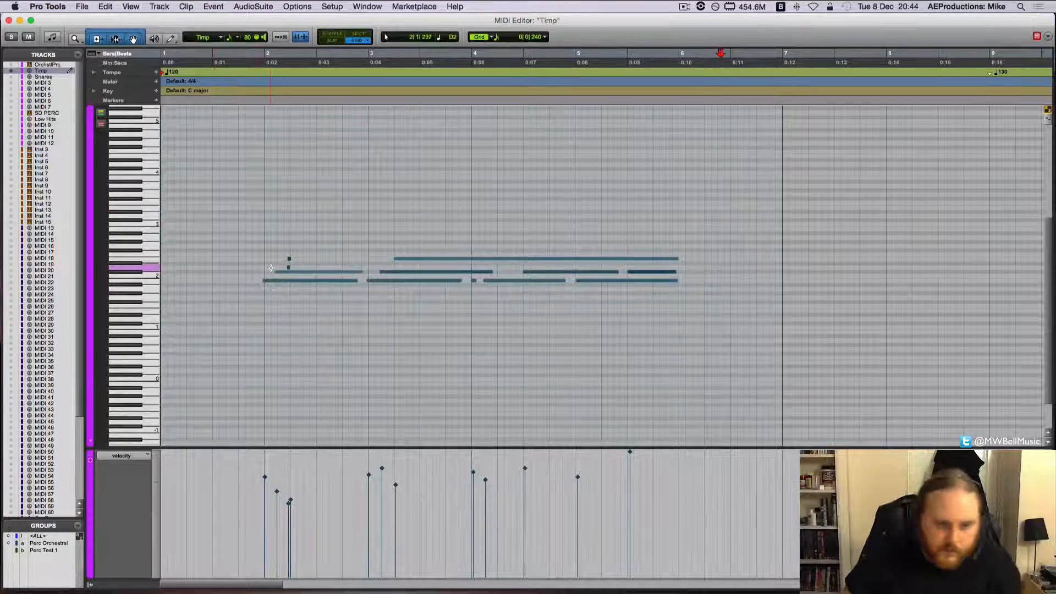
- Play back the recorded timpani part from just before bar 2, and stop playback
key("space")
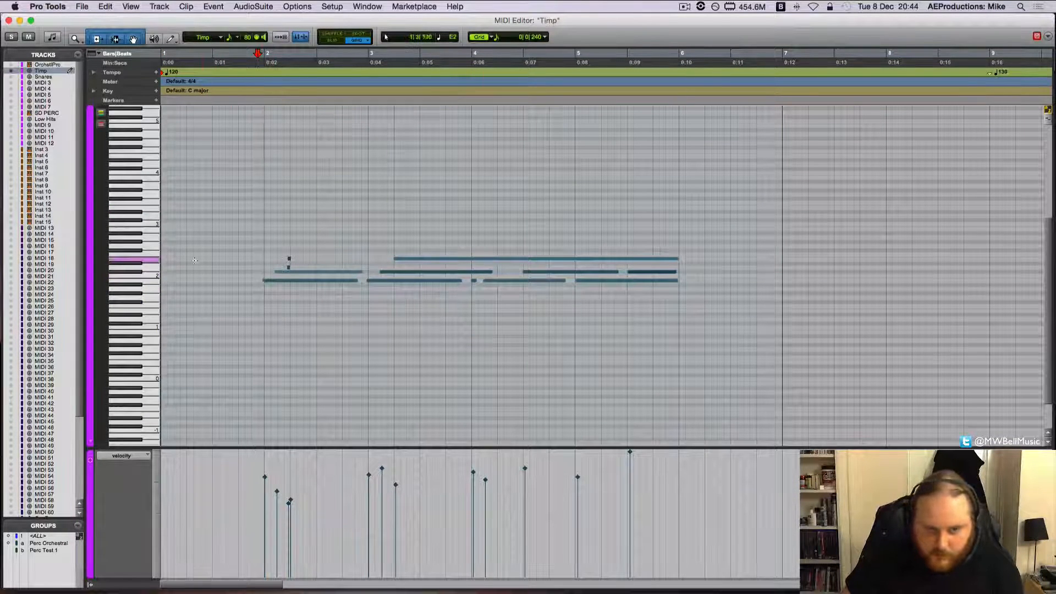
key("space")
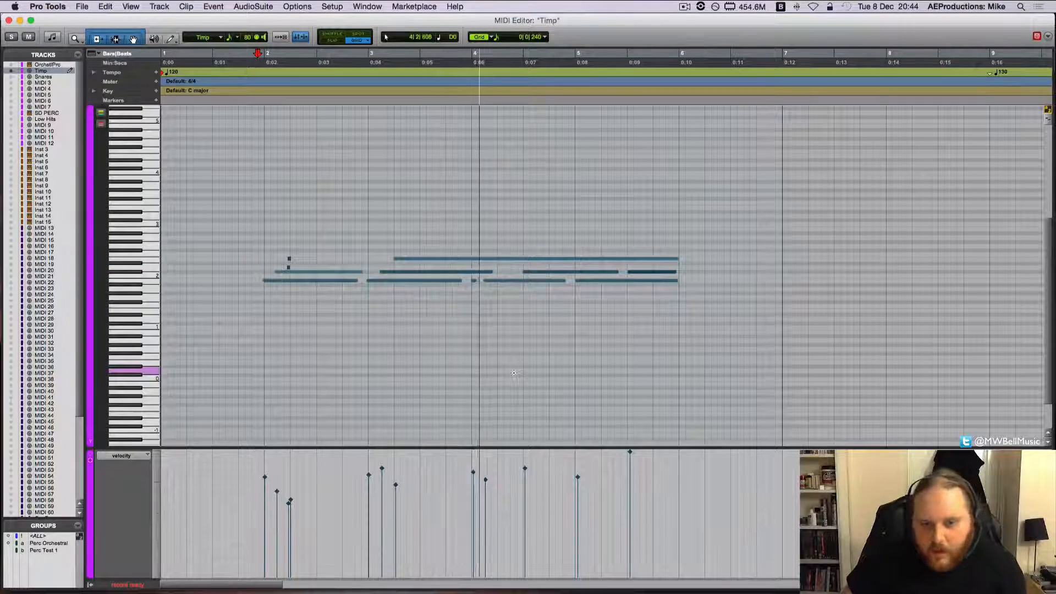
key("space")
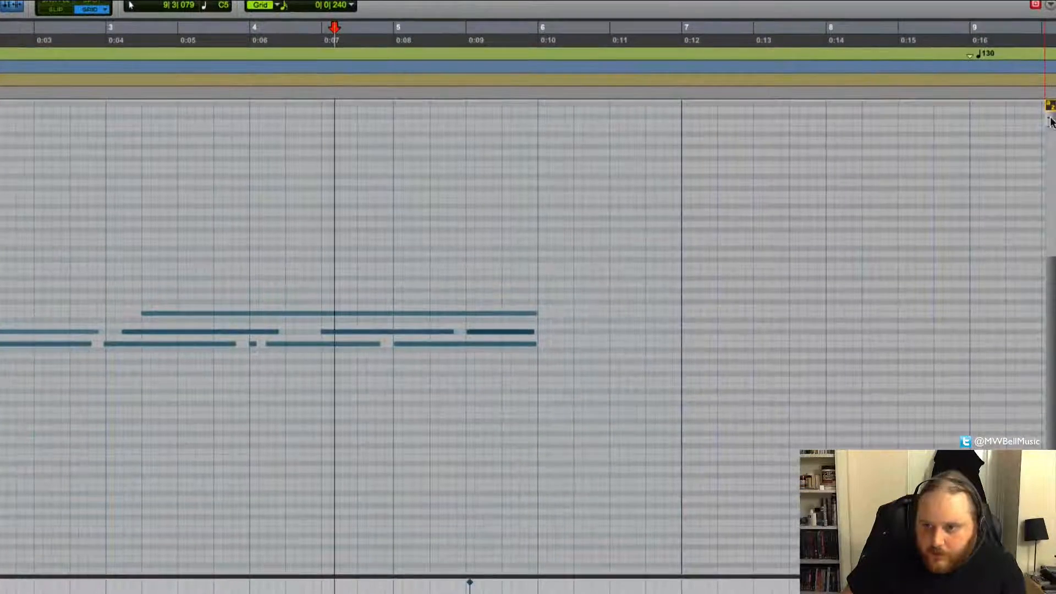
- Increase the vertical height of the MIDI notes in the Timp piano roll
left_click(1051, 121)
left_click(1051, 122)
left_click(1051, 126)
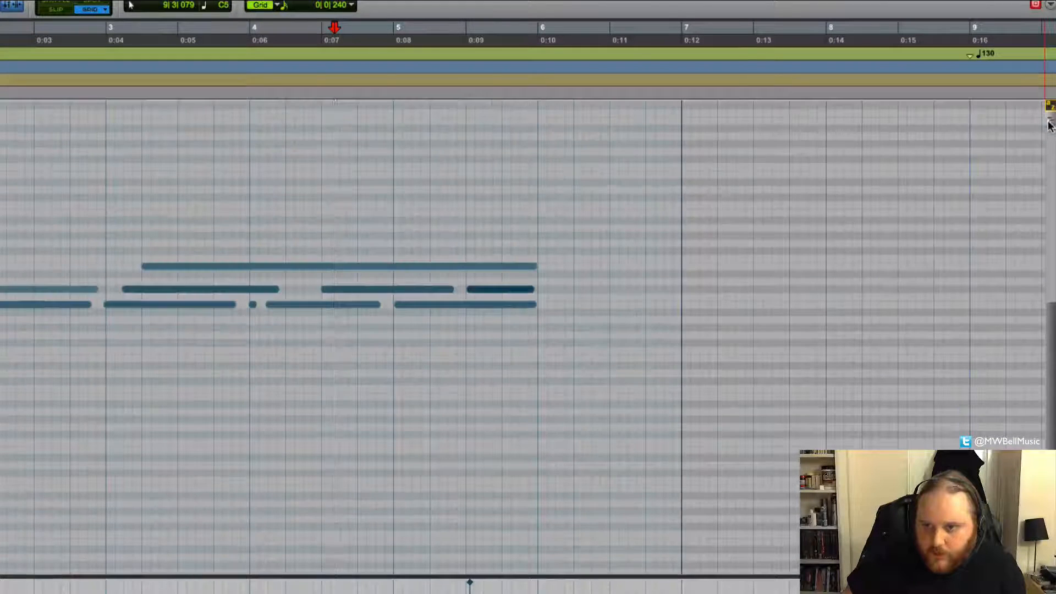
left_click(1051, 126)
left_click(1051, 121)
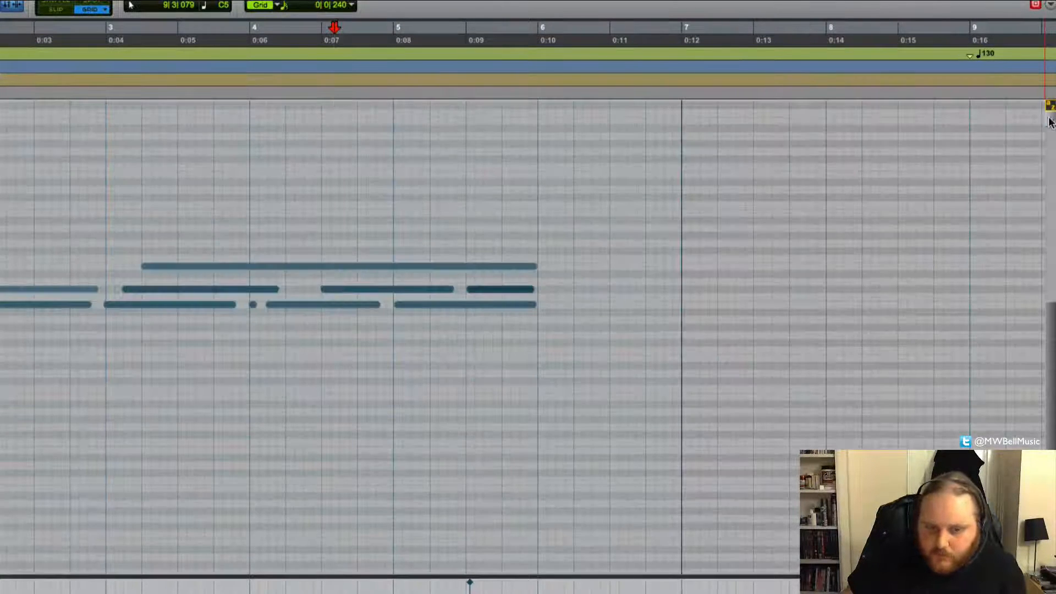
left_click(1051, 121)
left_click(1051, 126)
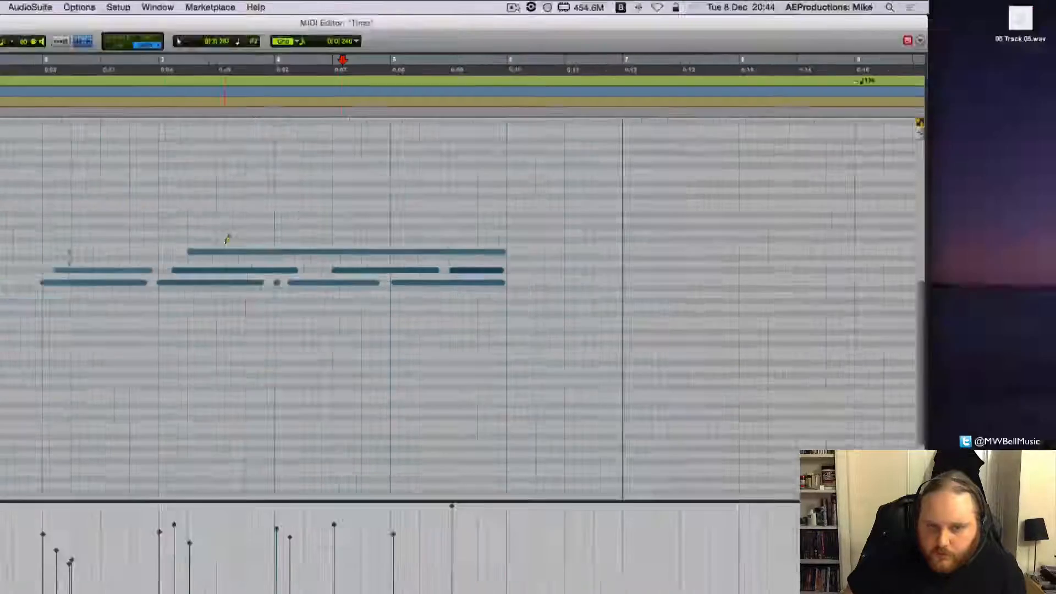
- Zoom the Timp piano roll horizontally in and out, ending with the whole recorded phrase from bar 1 in view
key("t")
key("t")
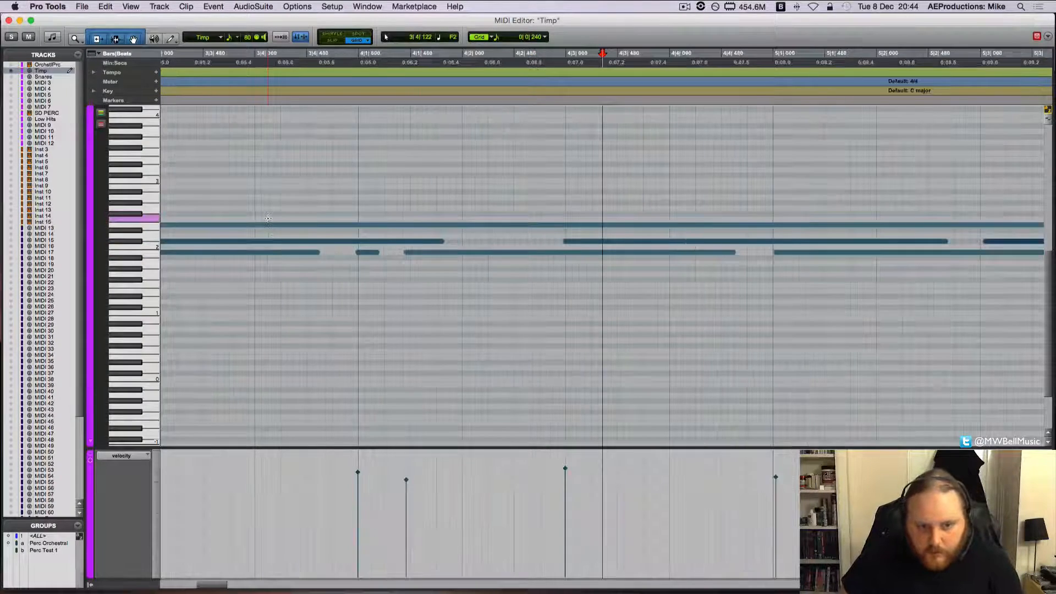
key("r")
key("r")
key("t")
key("t")
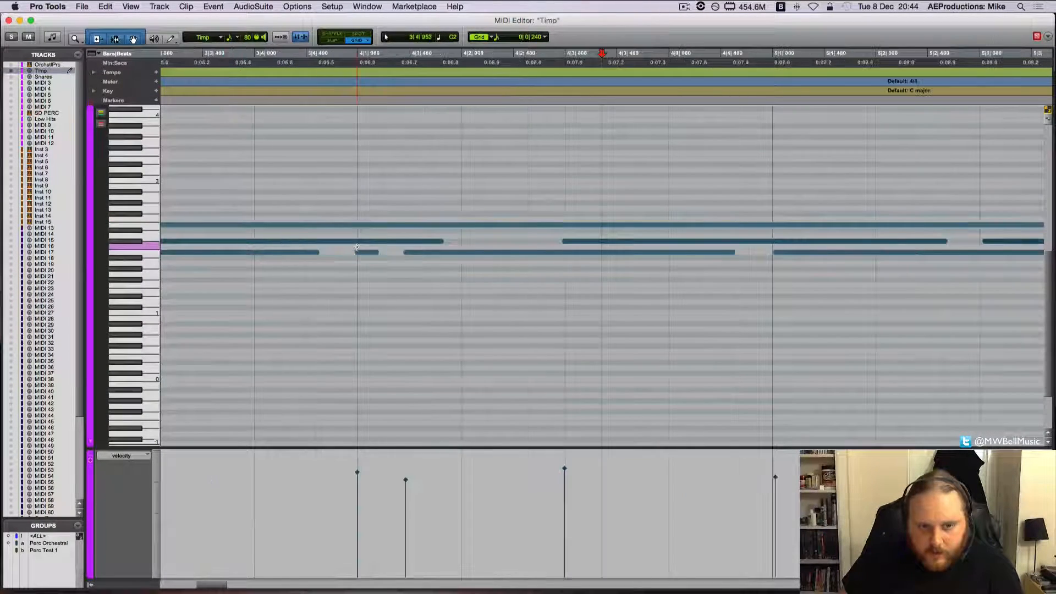
key("r")
key("r")
key("t")
key("t")
key("r")
key("r")
key("r")
key("t")
key("t")
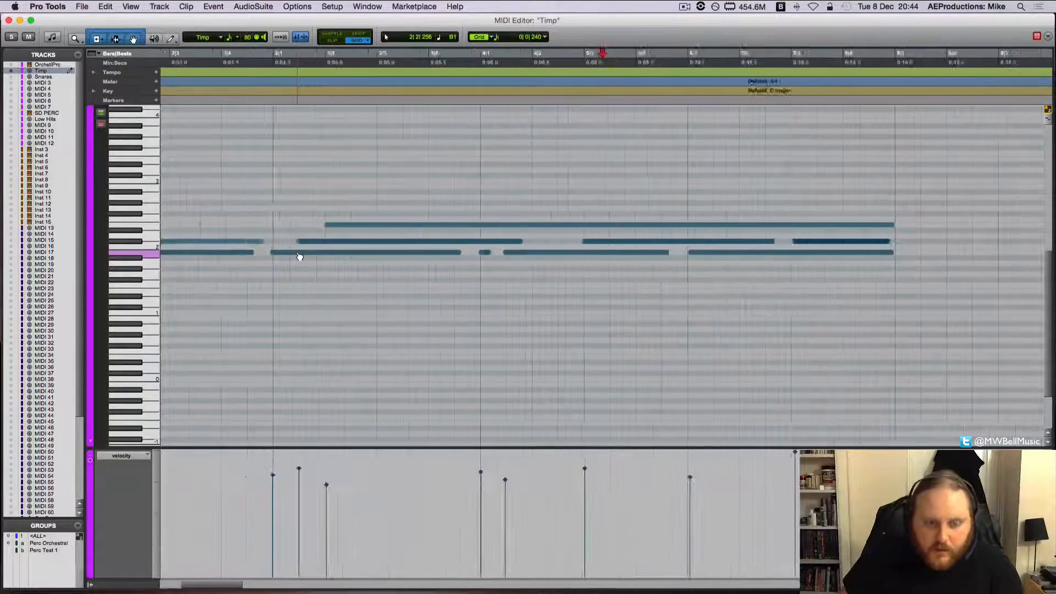
key("t")
scroll(499, 269, "left", 1)
key("r")
key("r")
key("t")
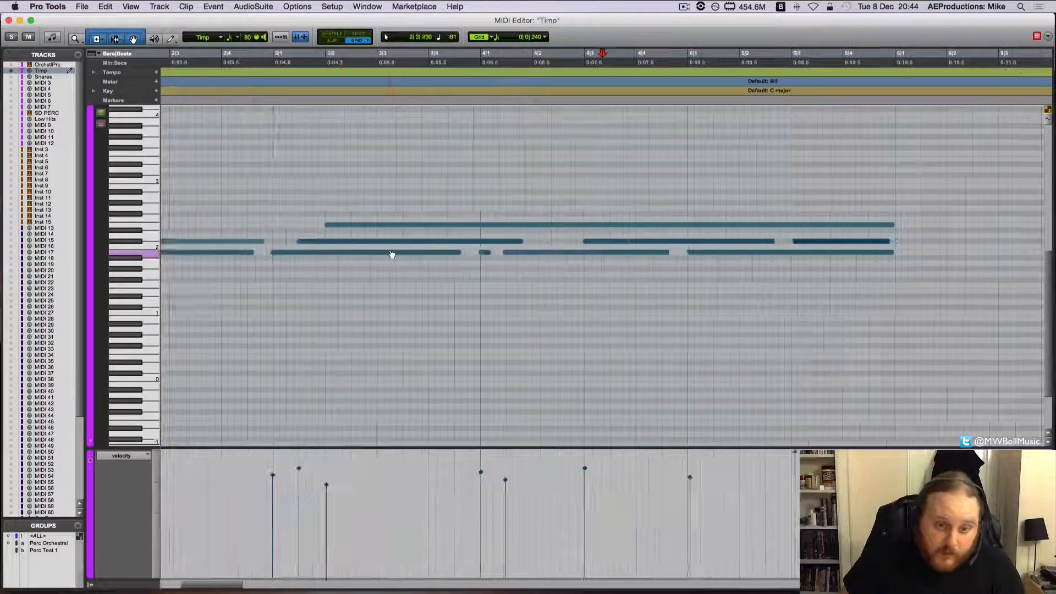
key("r")
key("t")
key("r")
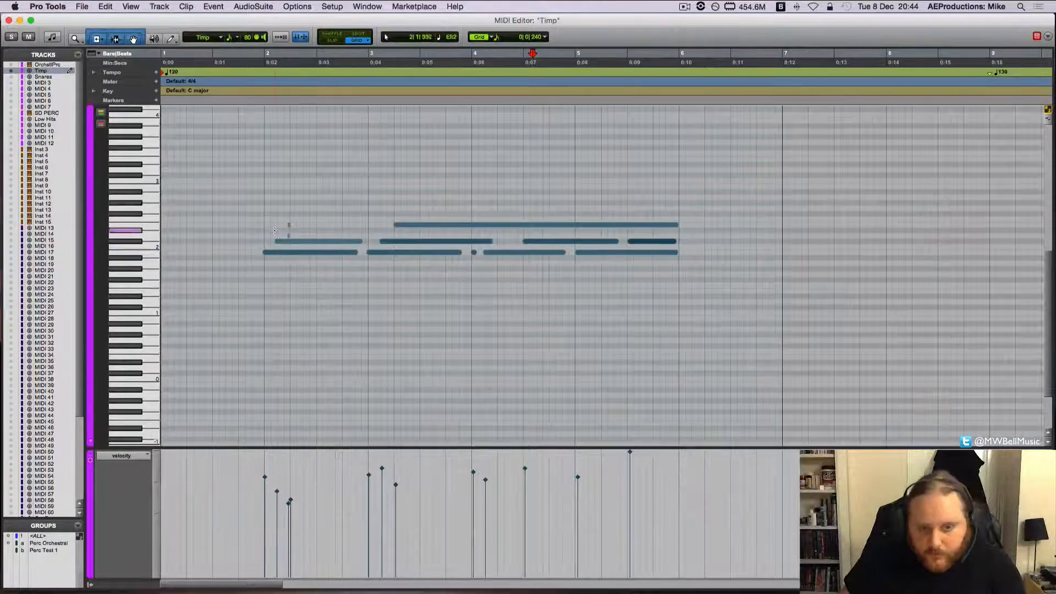
key("t")
key("r")
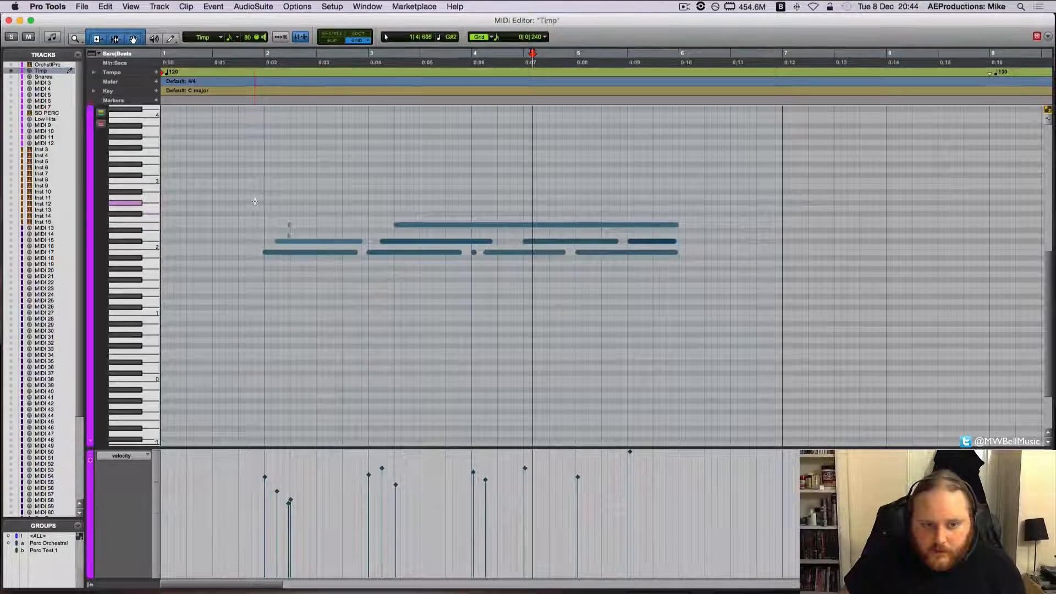
left_click_drag(255, 201, 355, 276)
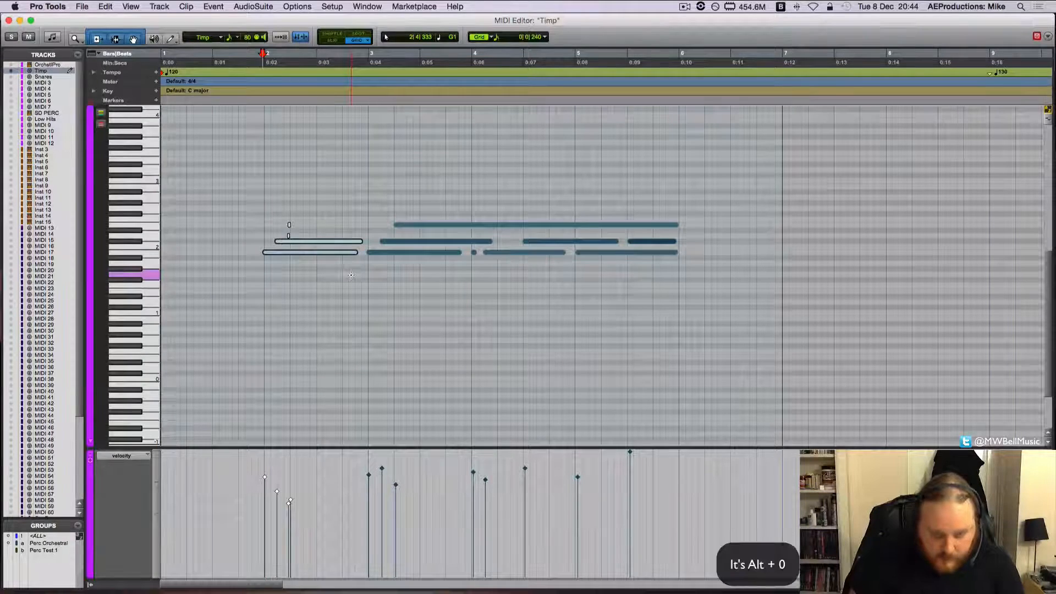
key("super+q")
key("Escape")
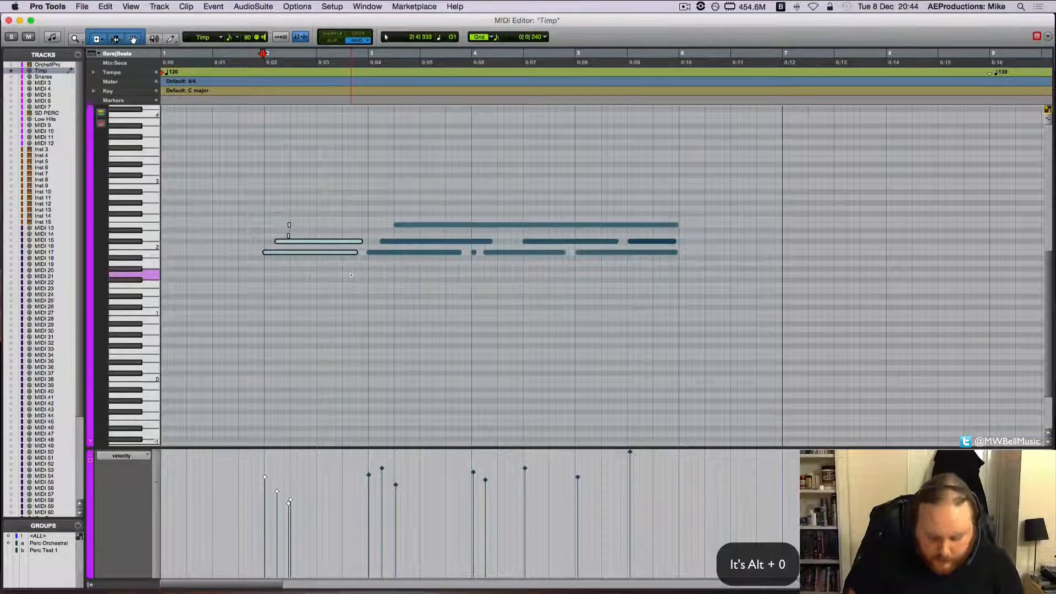
key("super+i")
key("Escape")
key("super+u")
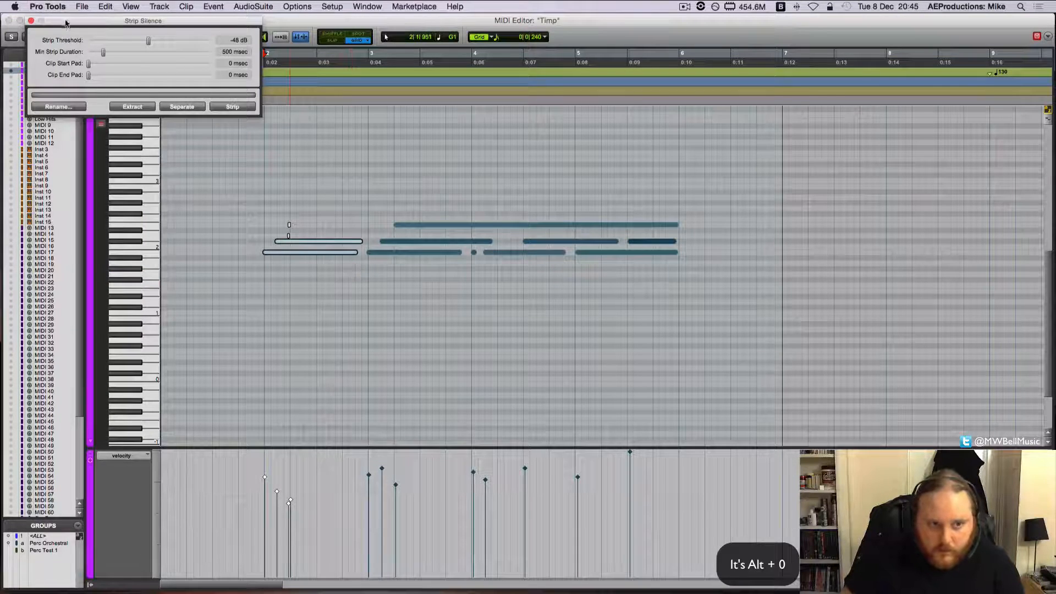
left_click(31, 21)
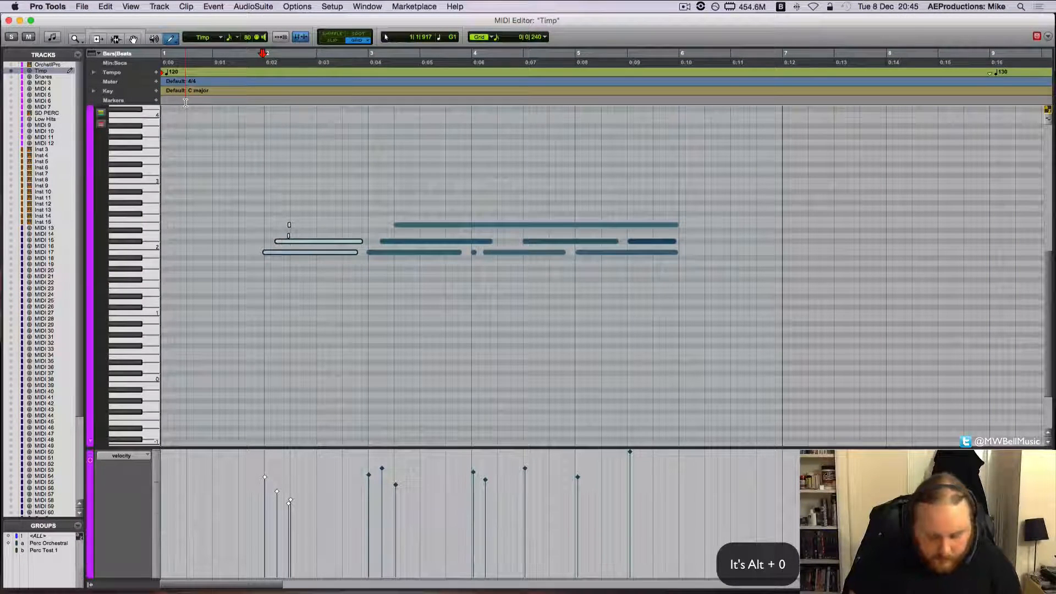
key("super+shift+q")
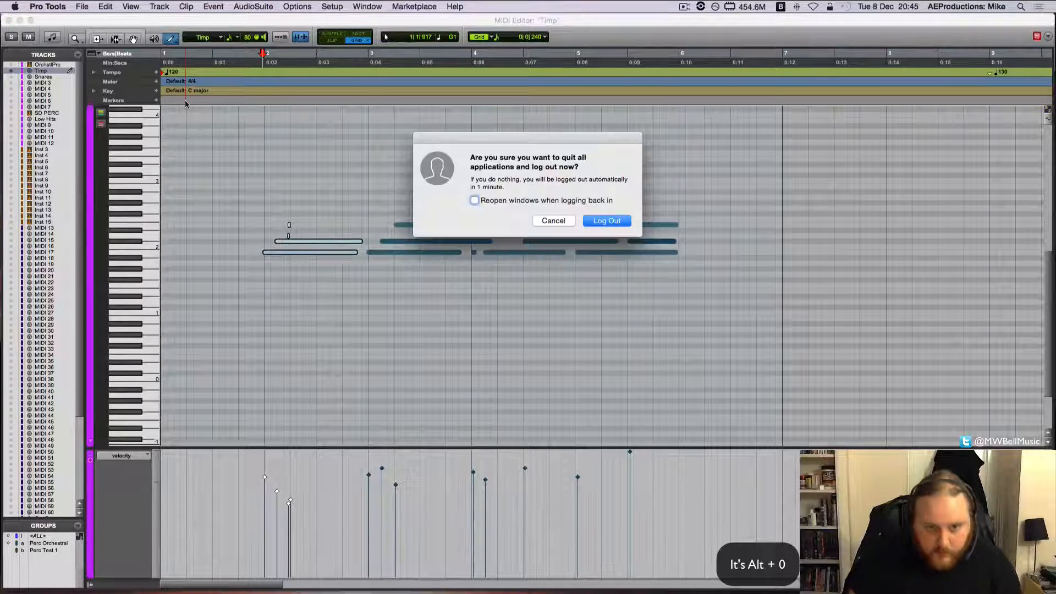
left_click(561, 219)
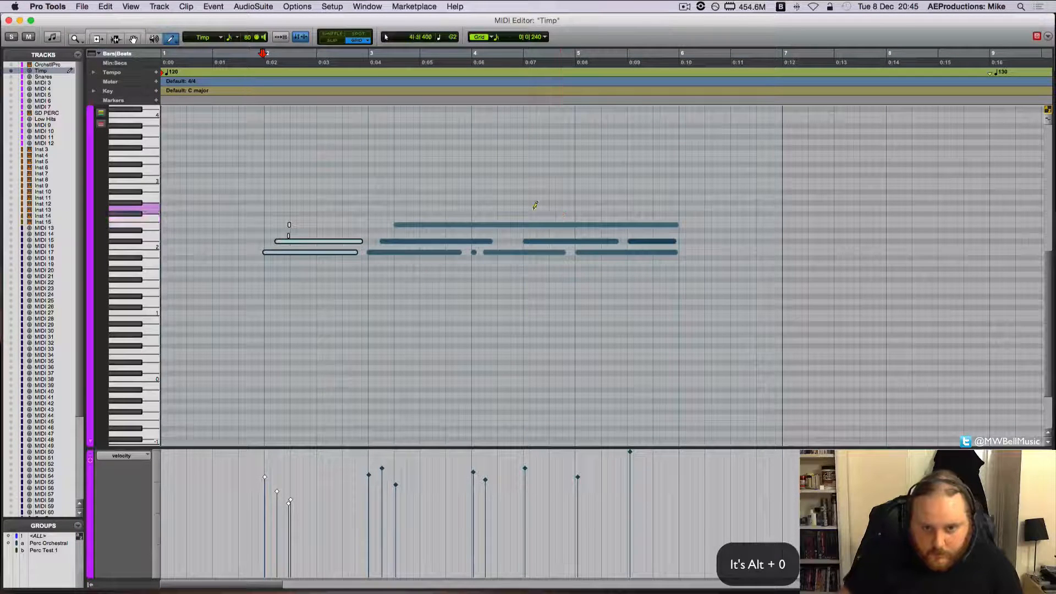
- Quantize the start of the long upper timpani note beginning in bar 3 to a 1/16-note grid, preserving its duration
right_click(496, 225)
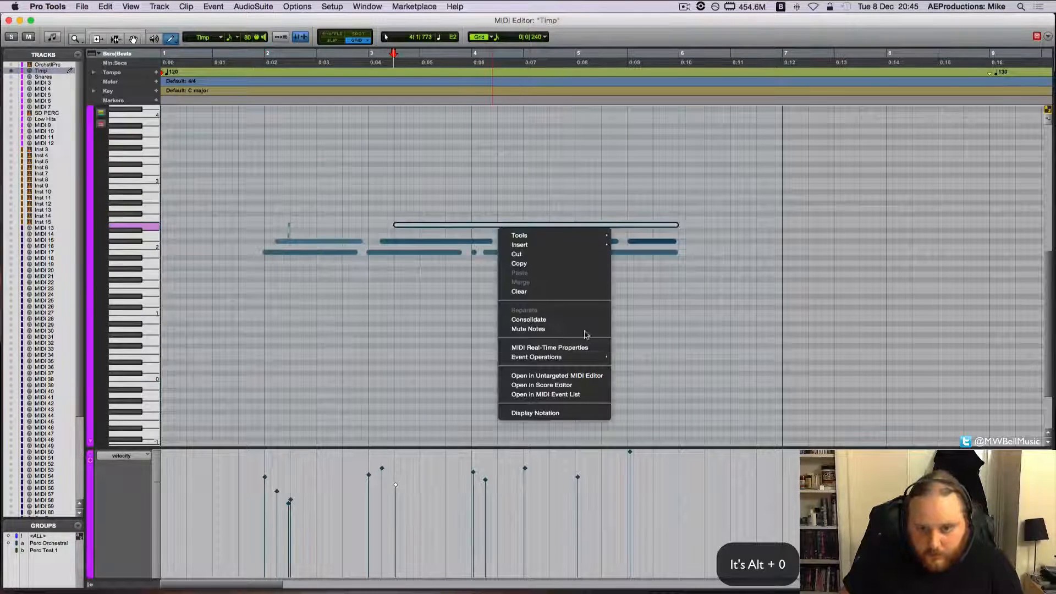
mouse_move(578, 359)
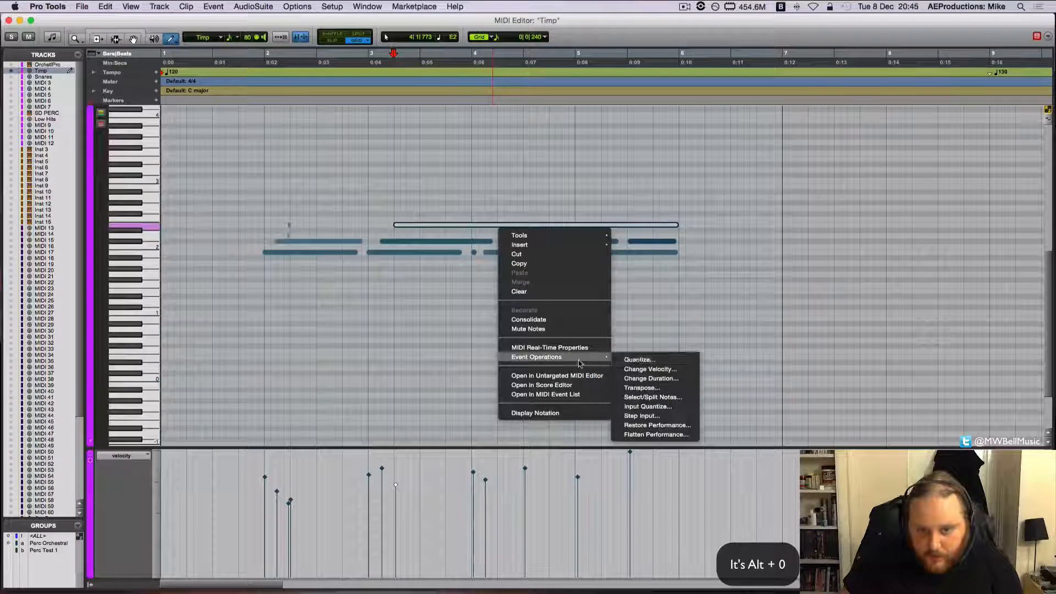
left_click(654, 361)
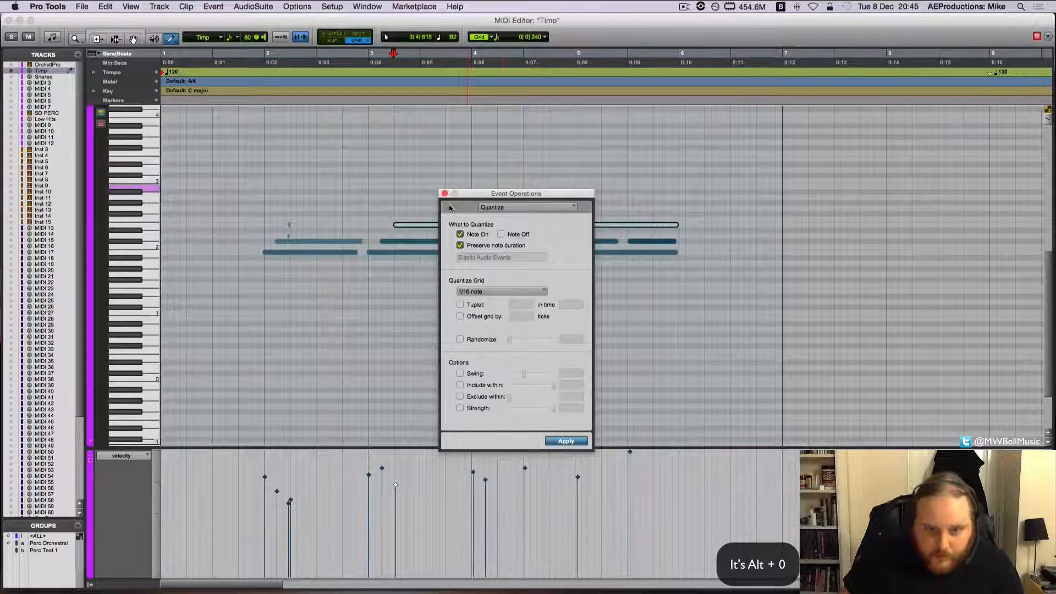
left_click(488, 207)
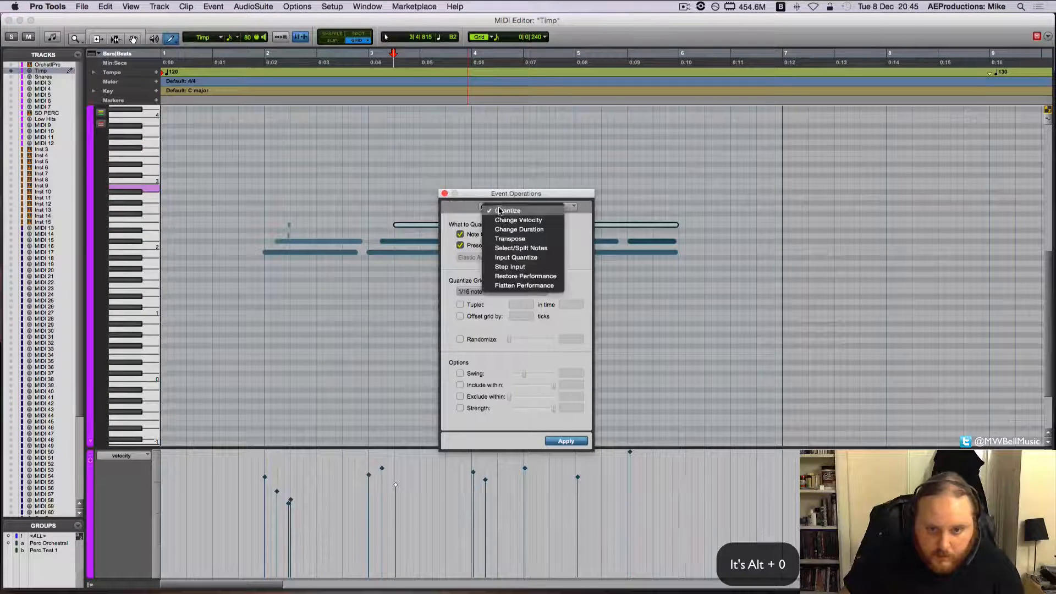
left_click(444, 199)
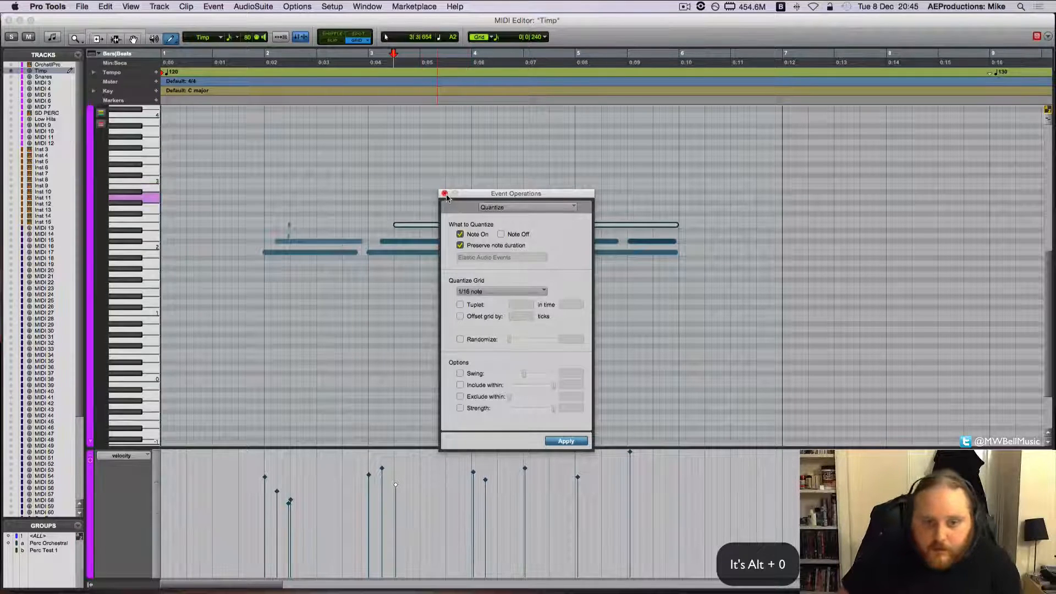
left_click_drag(490, 197, 778, 106)
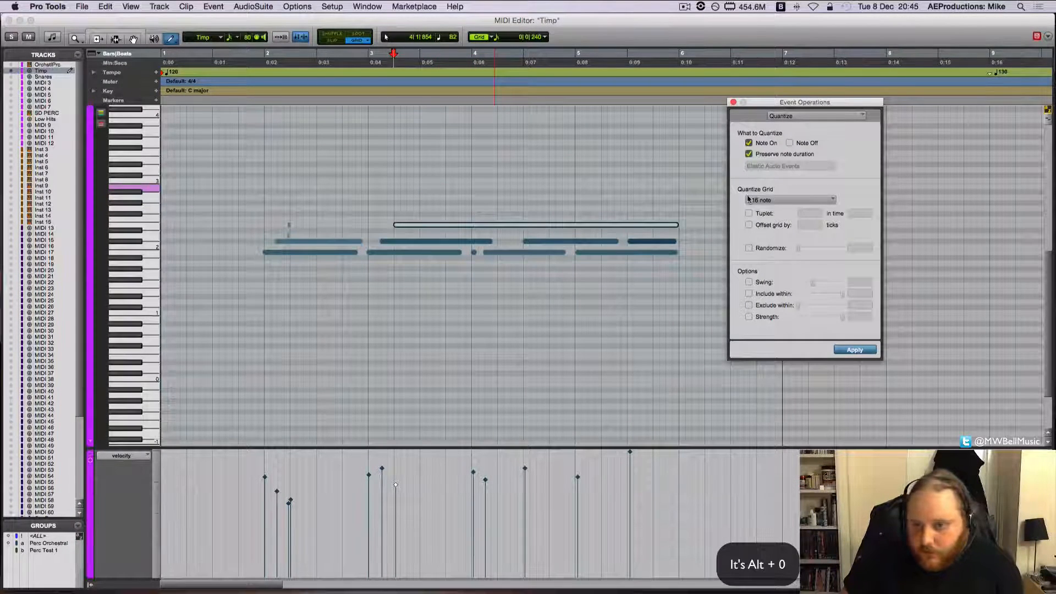
left_click(784, 201)
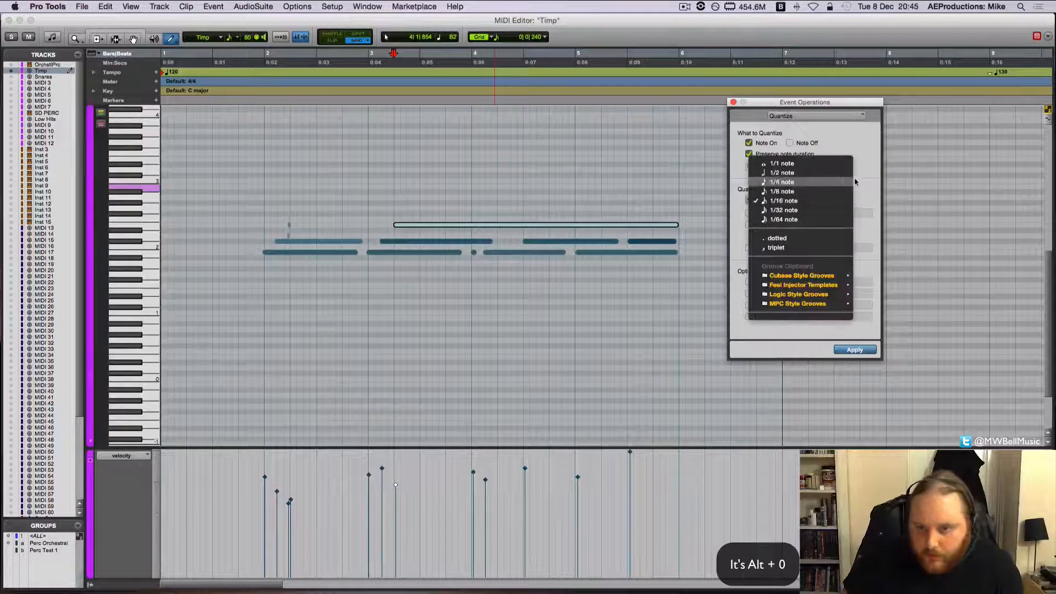
left_click(798, 202)
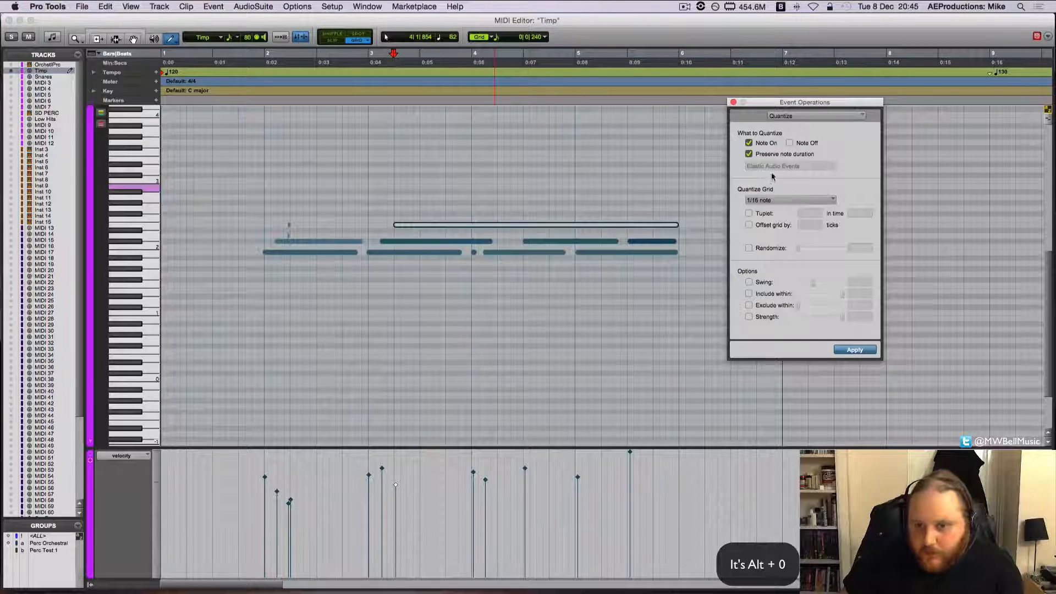
left_click(854, 350)
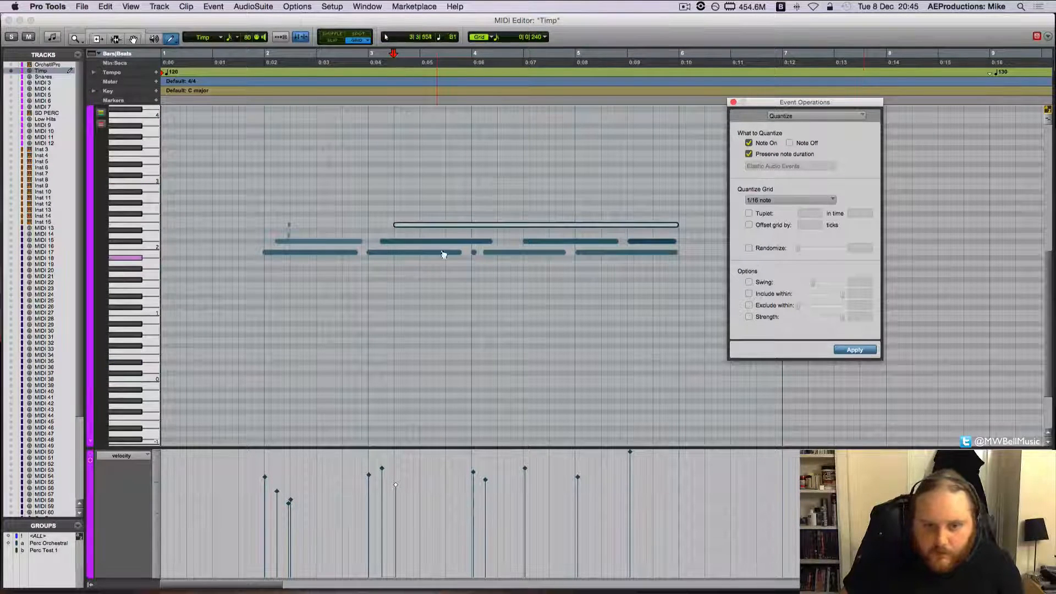
key("super+w")
- Select the four timpani notes in bar 2 and quantize their starts to a 1/16-note grid, preserving note duration
key("F8")
key("F7+F8")
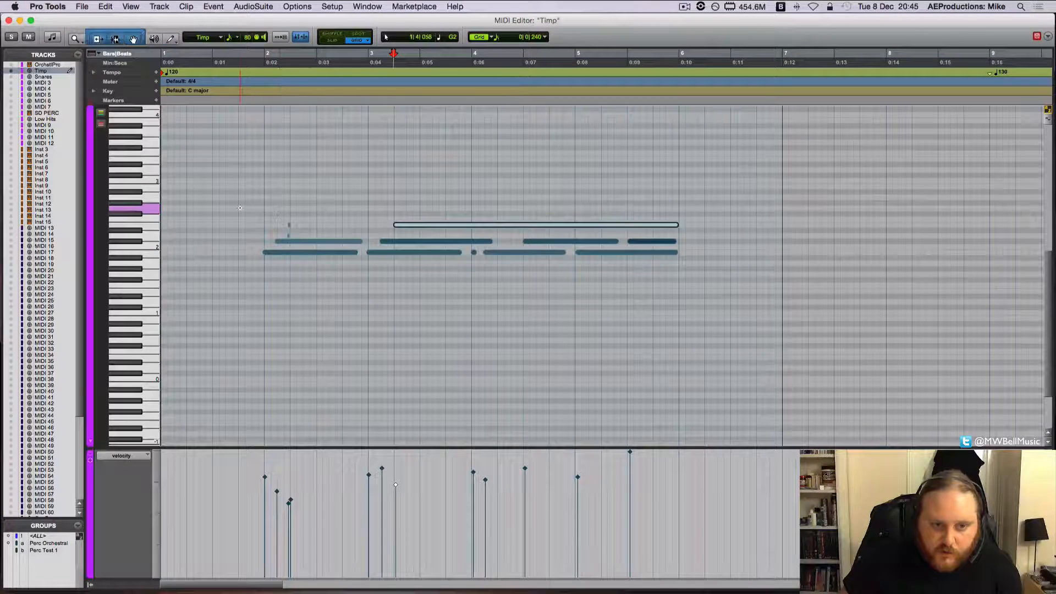
left_click(249, 213)
left_click_drag(249, 213, 337, 292)
right_click(324, 243)
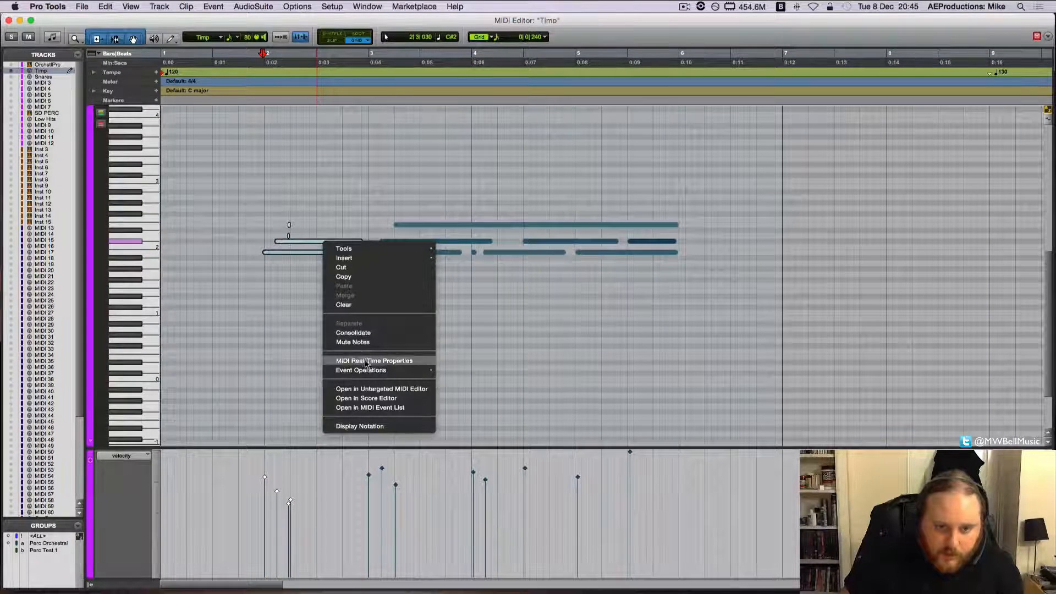
mouse_move(397, 370)
left_click(457, 371)
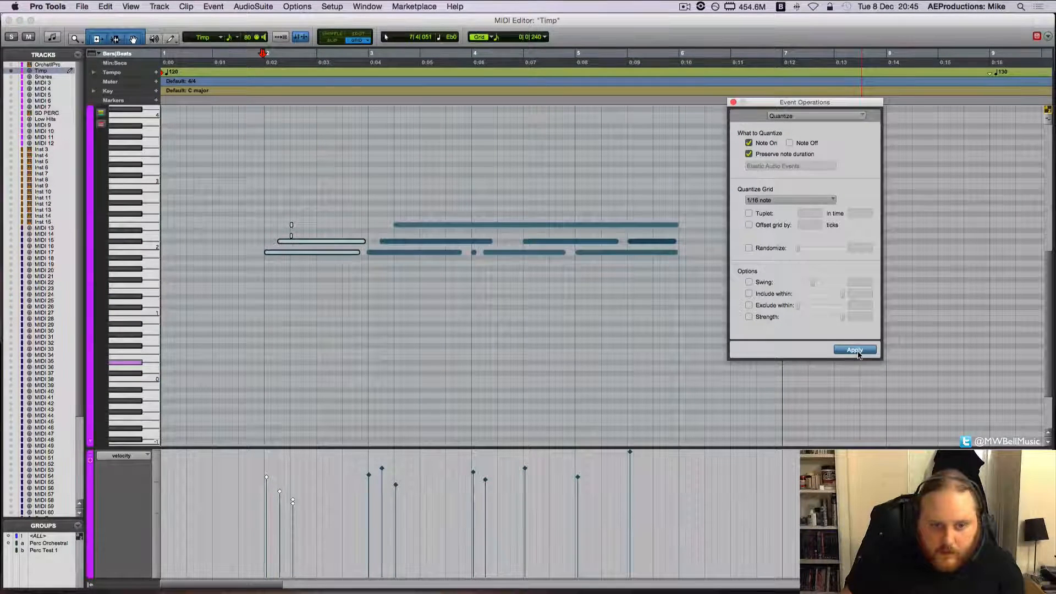
- Quantize the selected bar 2 notes to a 1/8-note grid
left_click(748, 200)
left_click(764, 190)
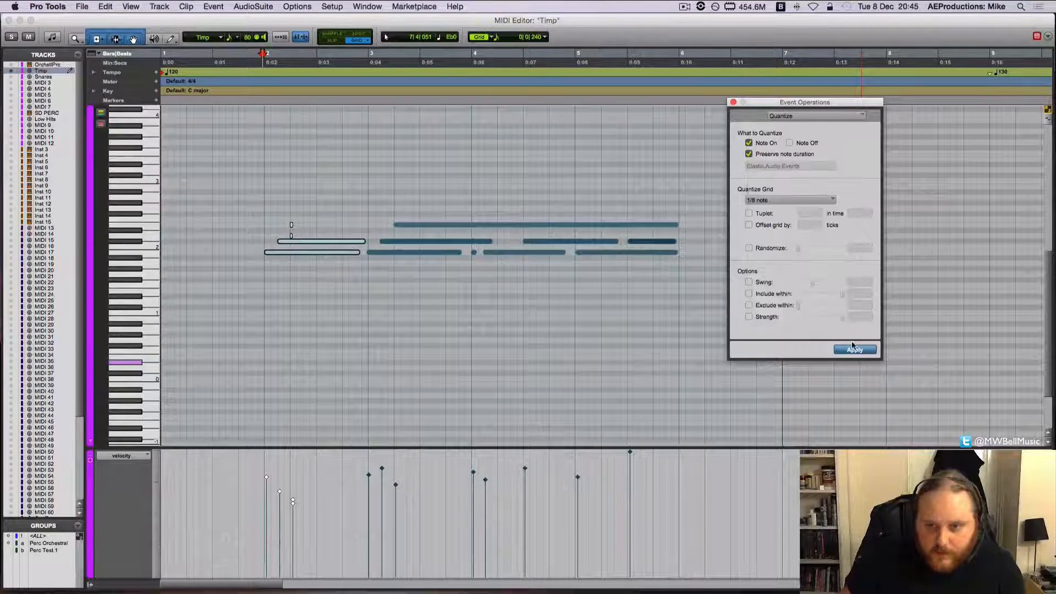
left_click(852, 350)
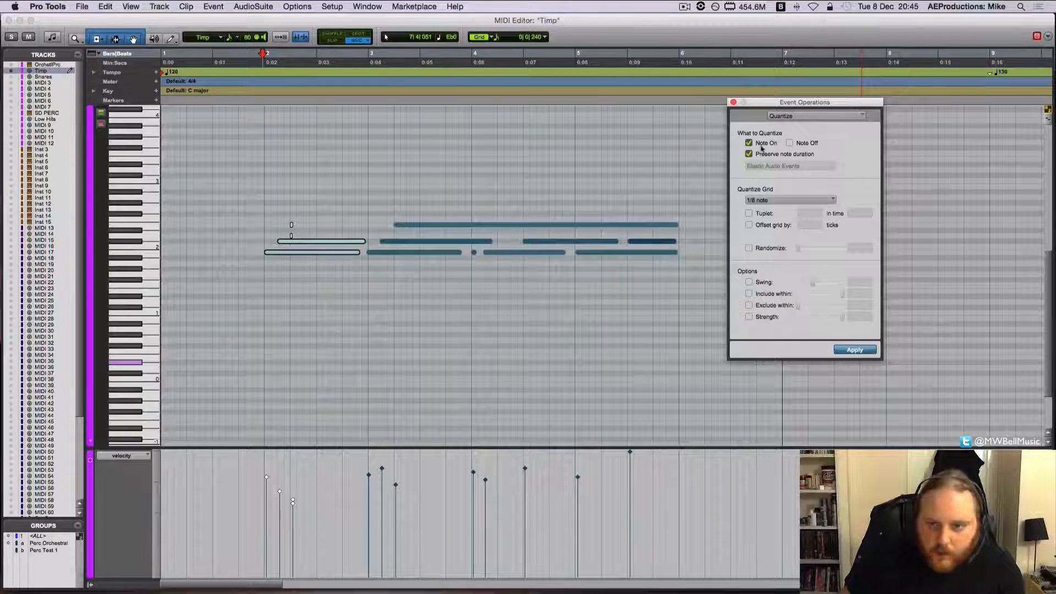
- Quantize both the starts and ends of the selected bar 2 notes to a 1/4-note grid
left_click(790, 143)
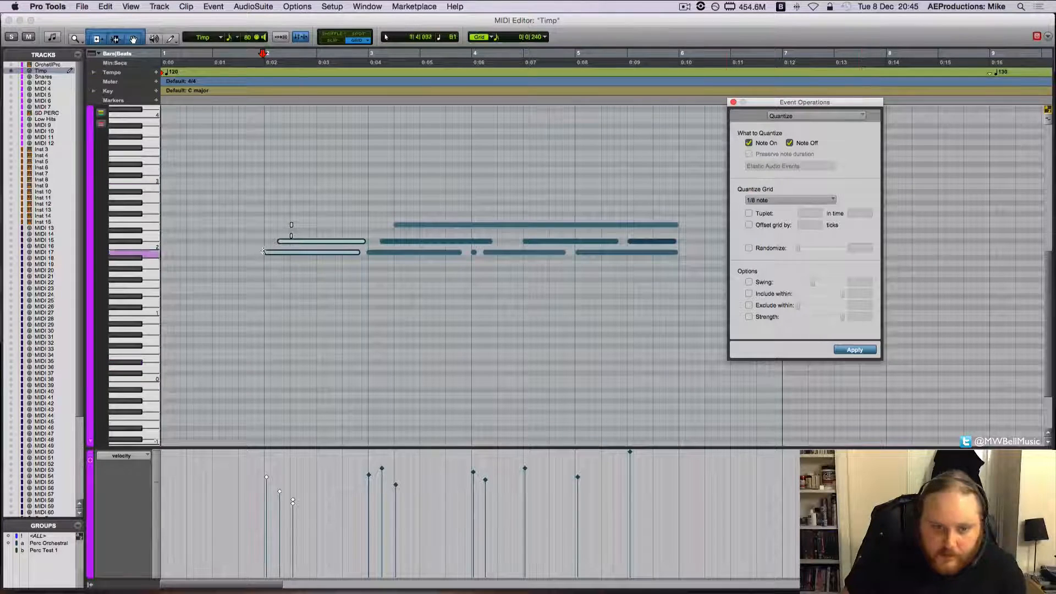
left_click(770, 201)
left_click(797, 194)
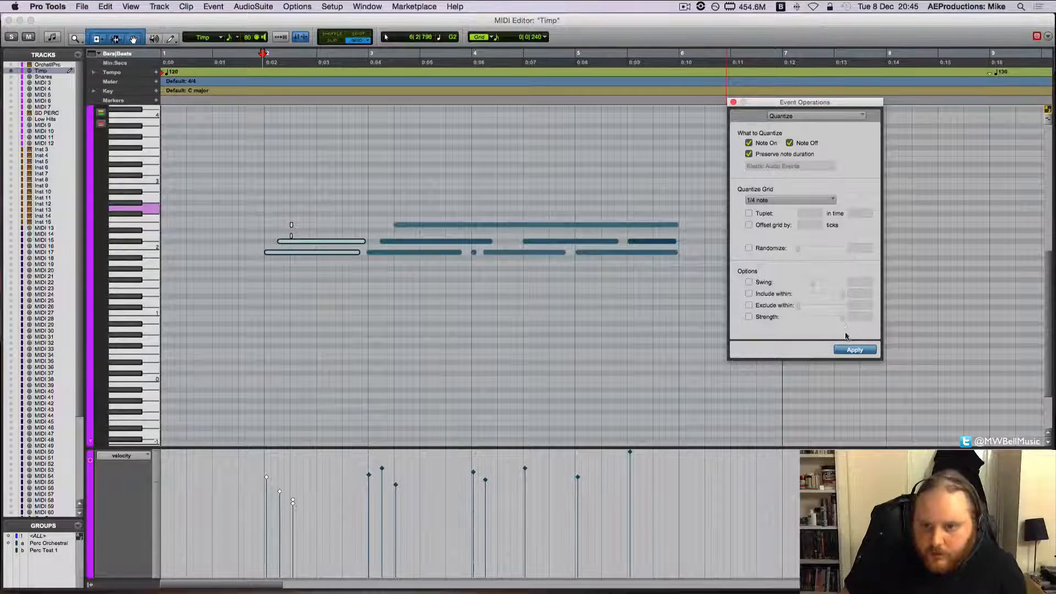
left_click(856, 351)
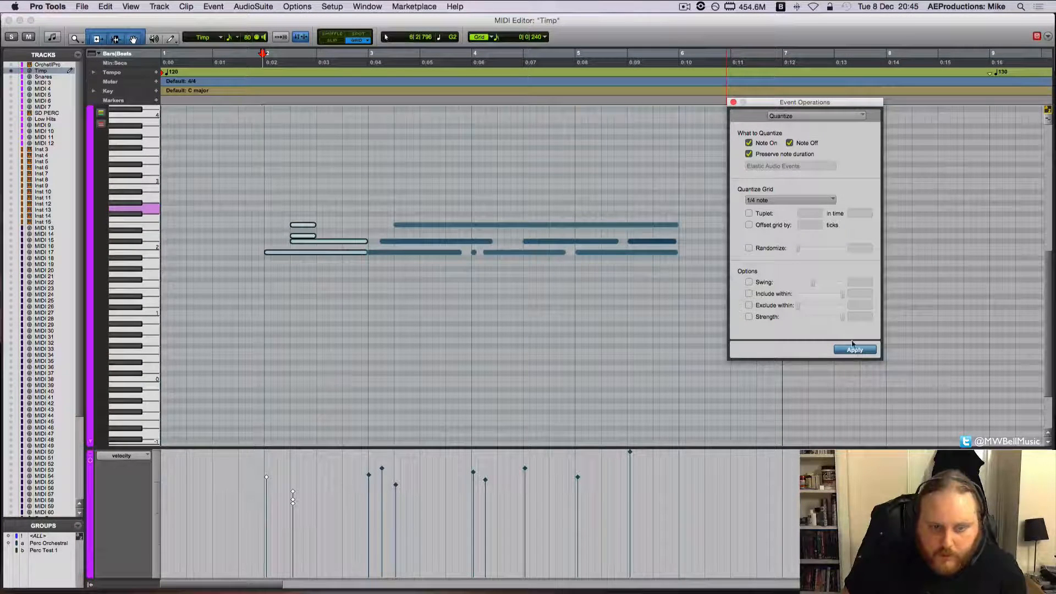
- Play back the quantized timpani notes from bar 2, stop playback, and close the Quantize window
key("space")
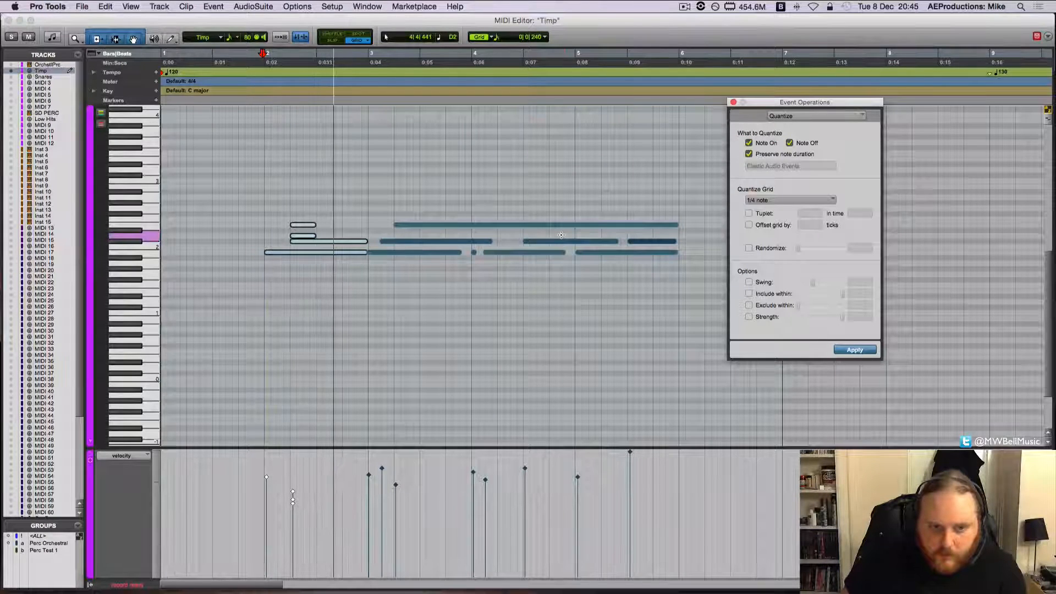
key("space")
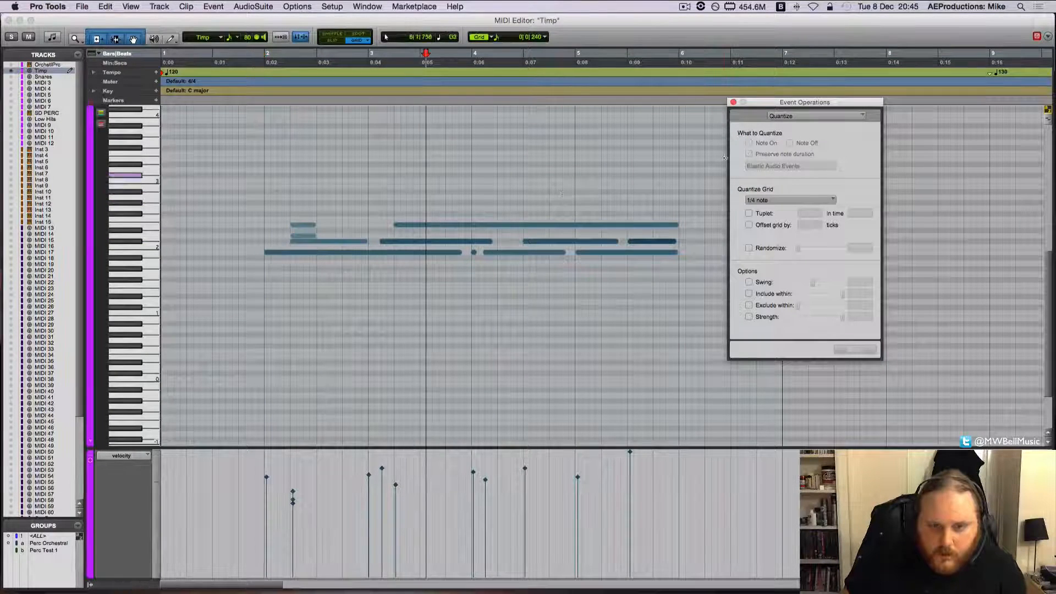
left_click(734, 102)
- Reselect the four bar 2 notes and quantize their starts and ends to a 1/4-note grid with 3% randomization
left_click(275, 225)
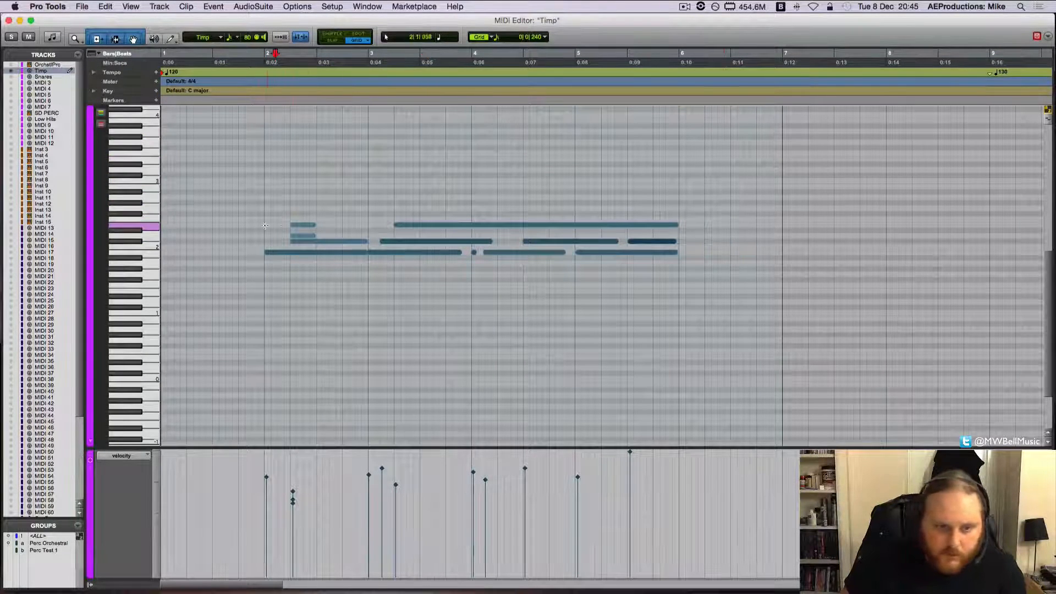
left_click_drag(326, 217, 261, 257)
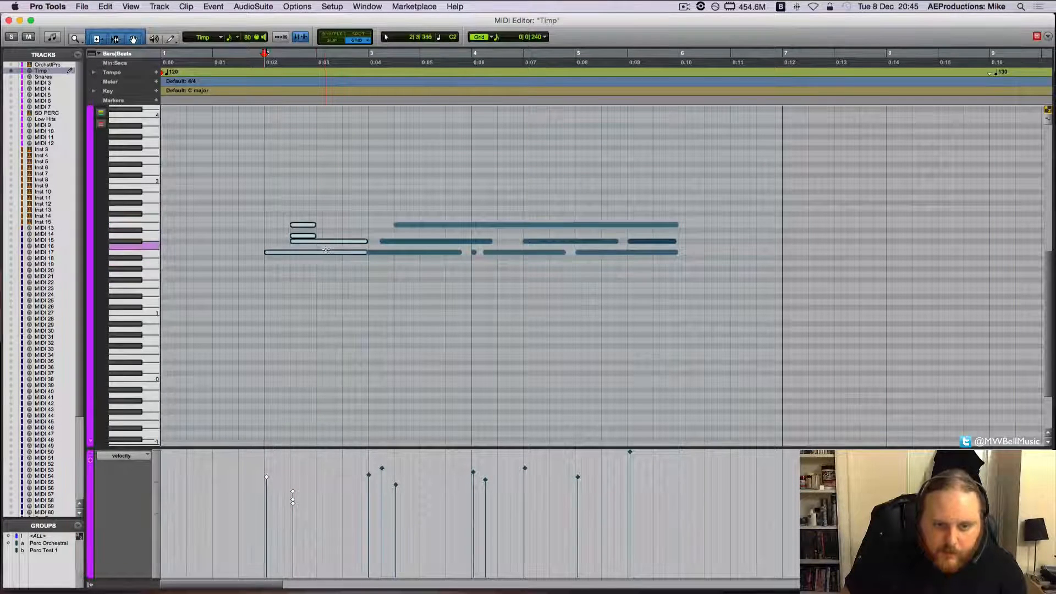
right_click(320, 253)
key("Escape")
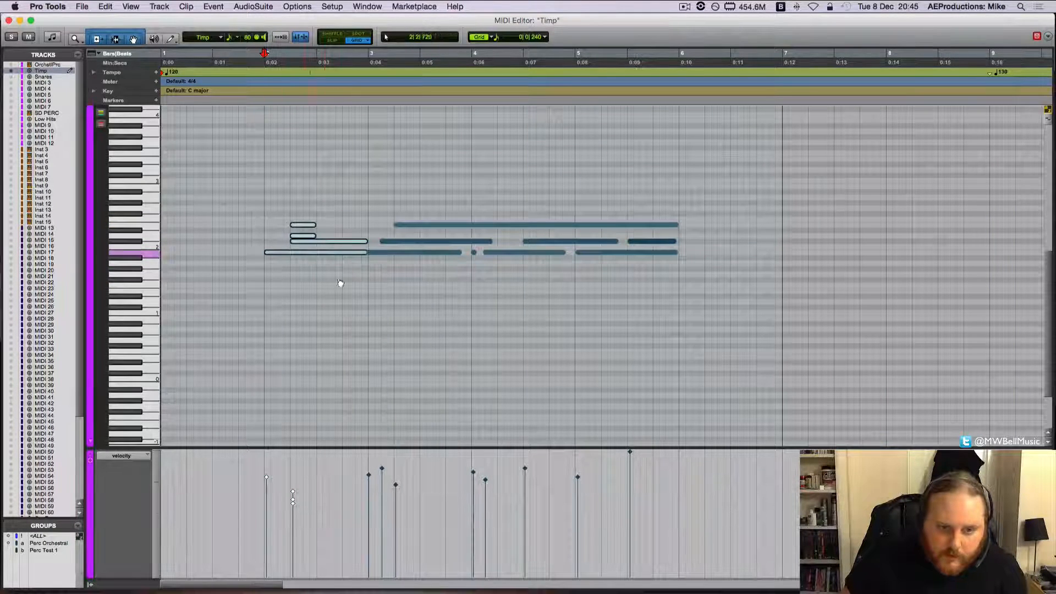
scroll(325, 253, "down", 1)
right_click(324, 253)
key("Escape")
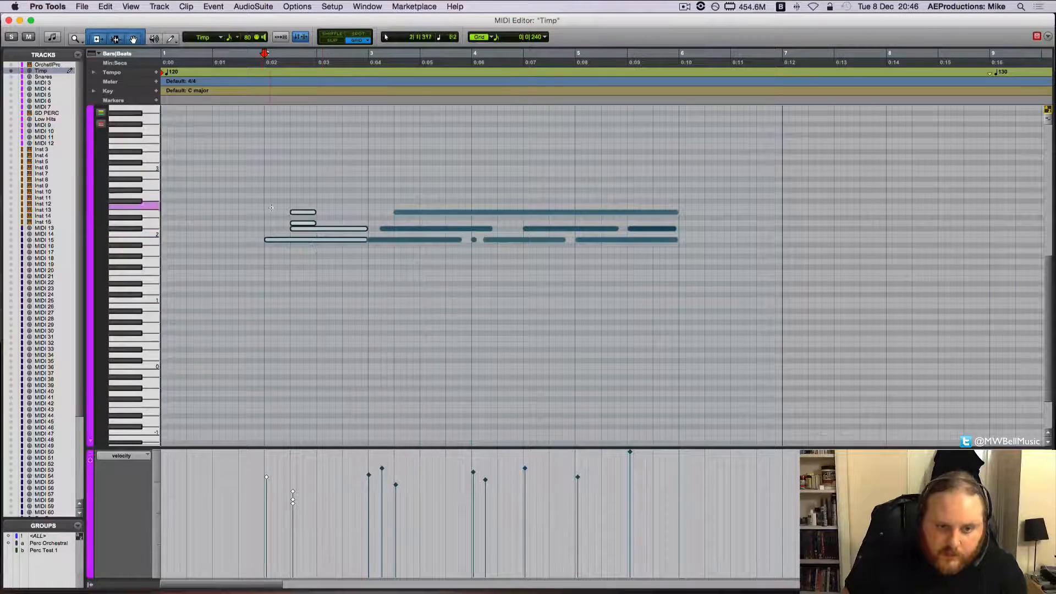
right_click(302, 214)
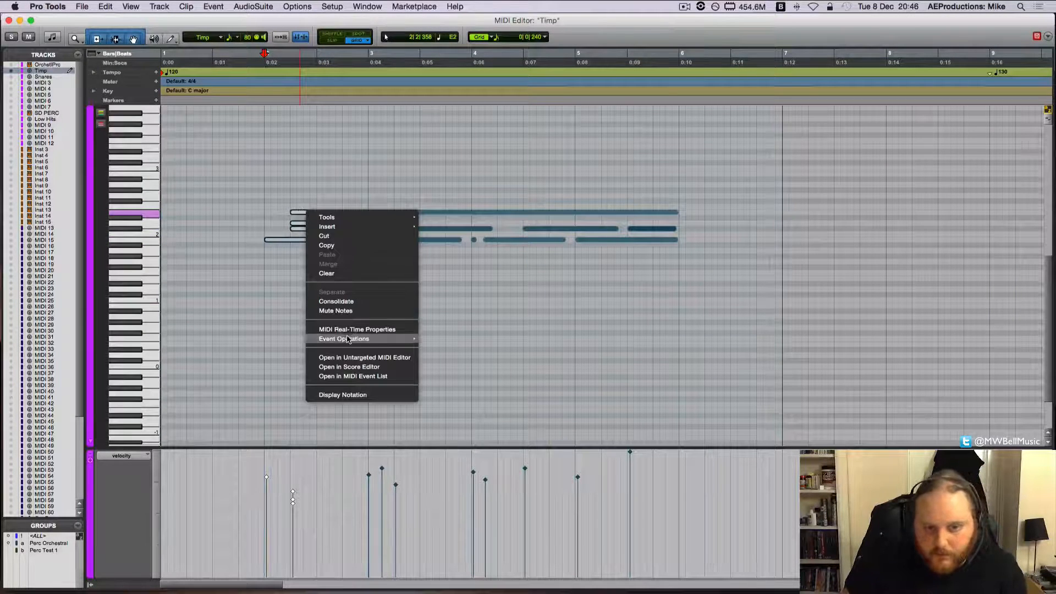
mouse_move(348, 339)
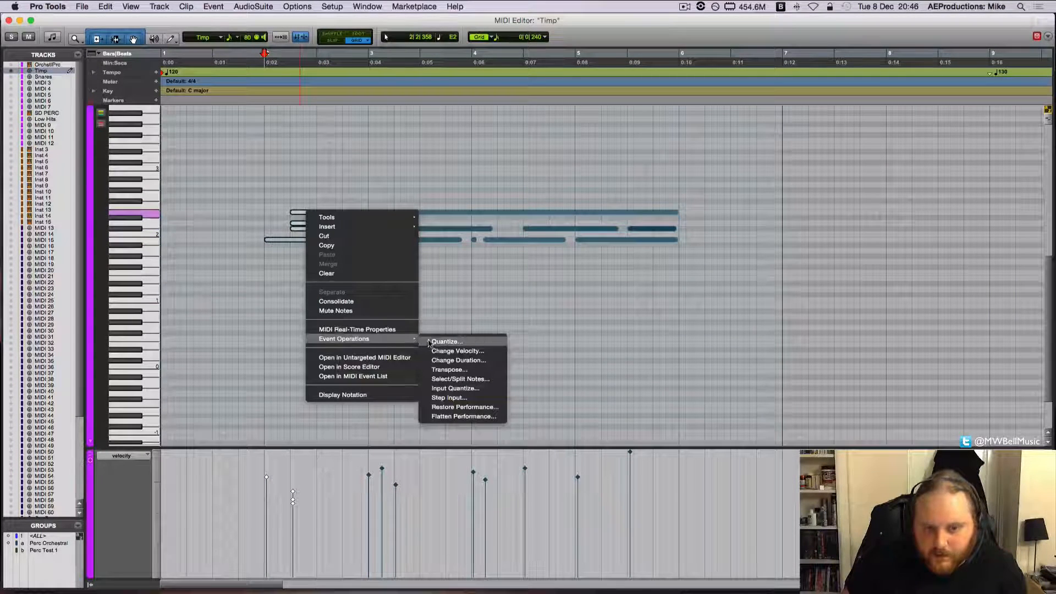
left_click(466, 344)
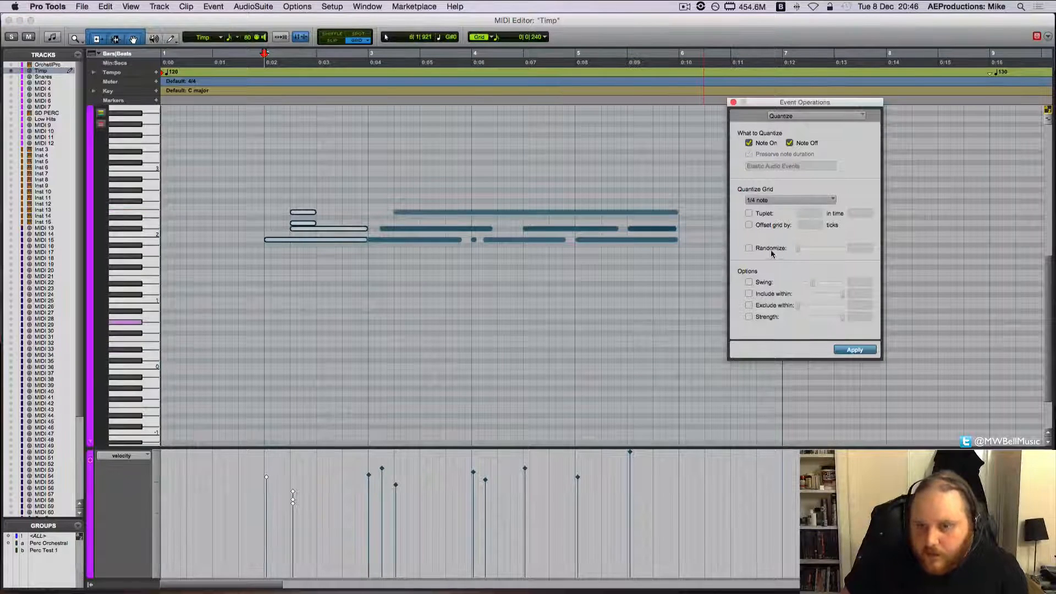
left_click(749, 248)
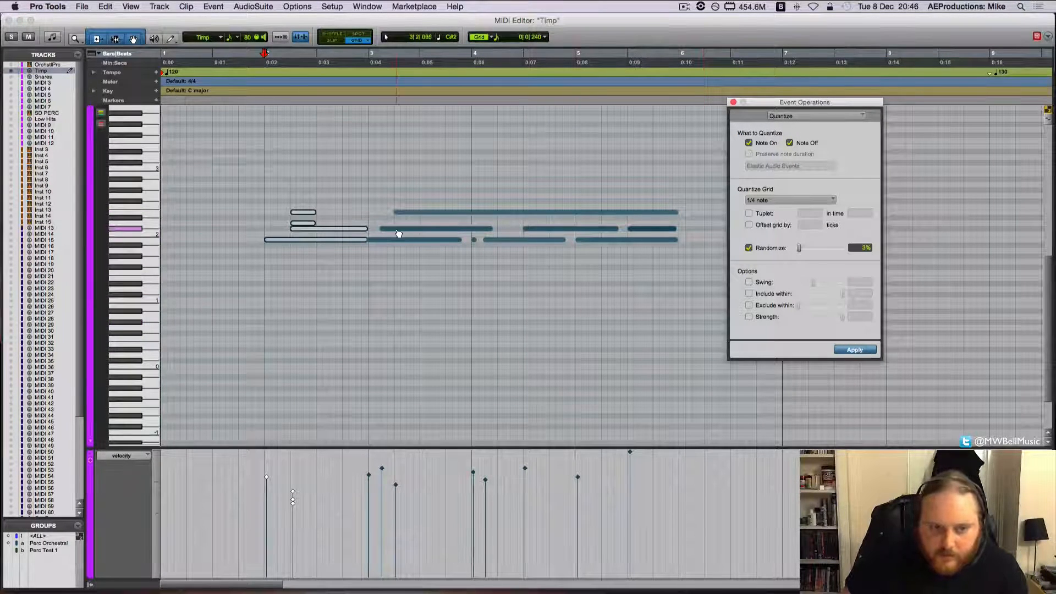
- Play back the randomized timpani notes from bar 2, stop playback, and close the Event Operations window
key("space")
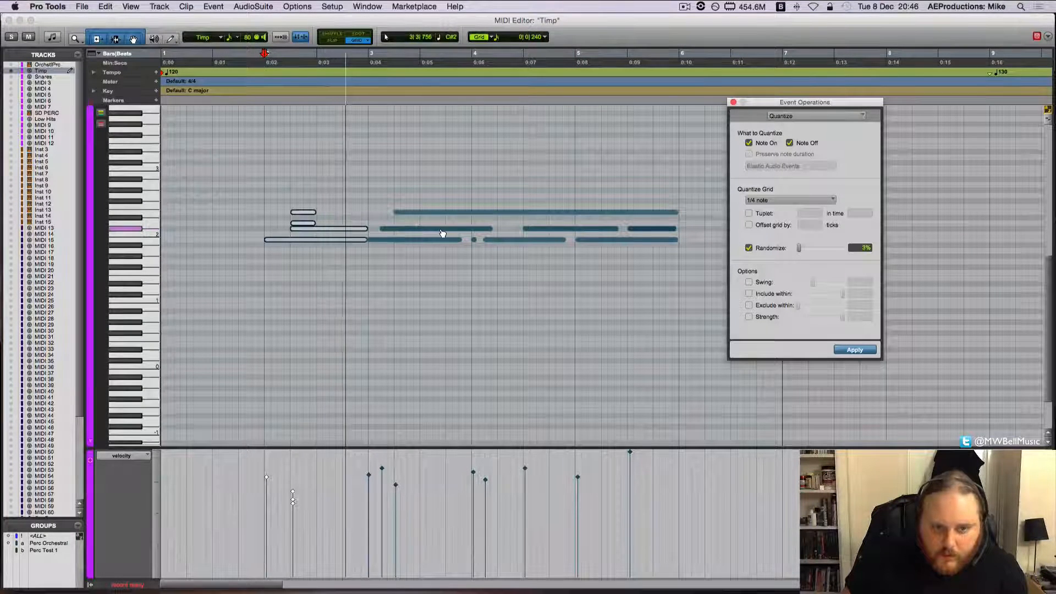
left_click(386, 223)
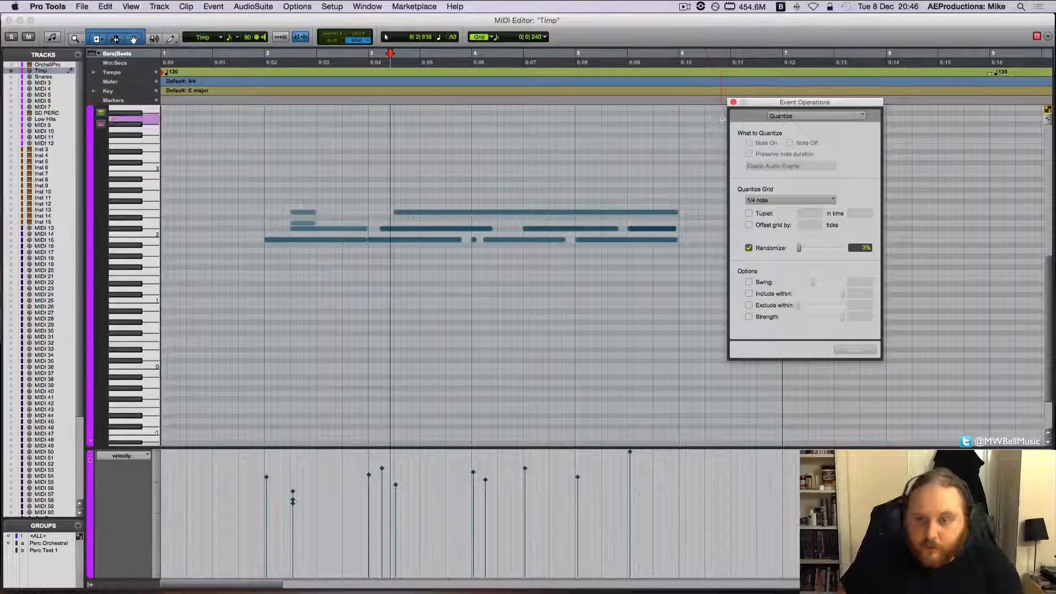
left_click(733, 102)
- Place the playback position in bar 1 ahead of the timpani notes and play from there
left_click(263, 256)
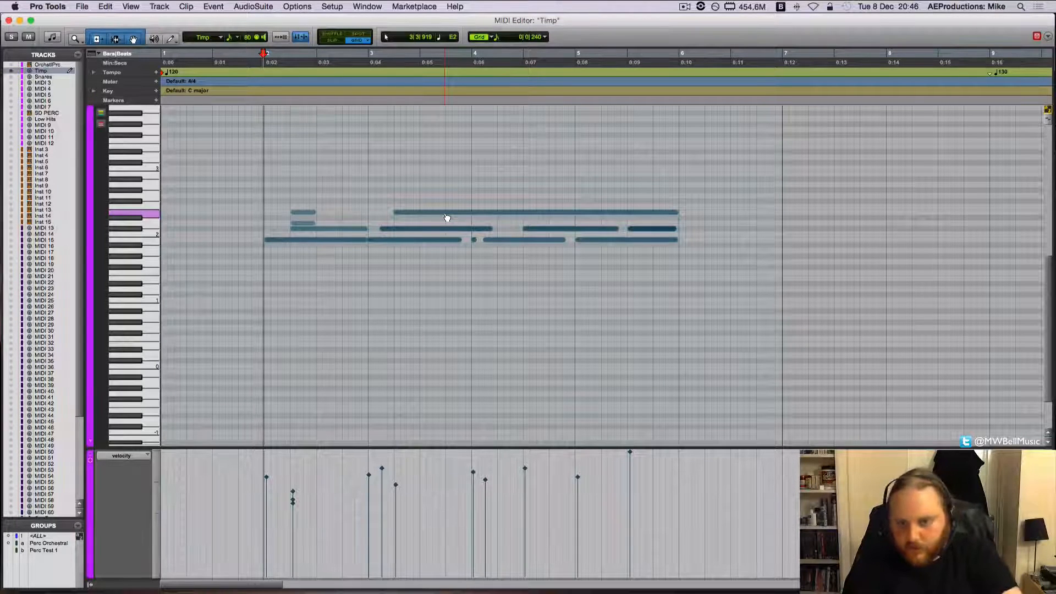
left_click(226, 193)
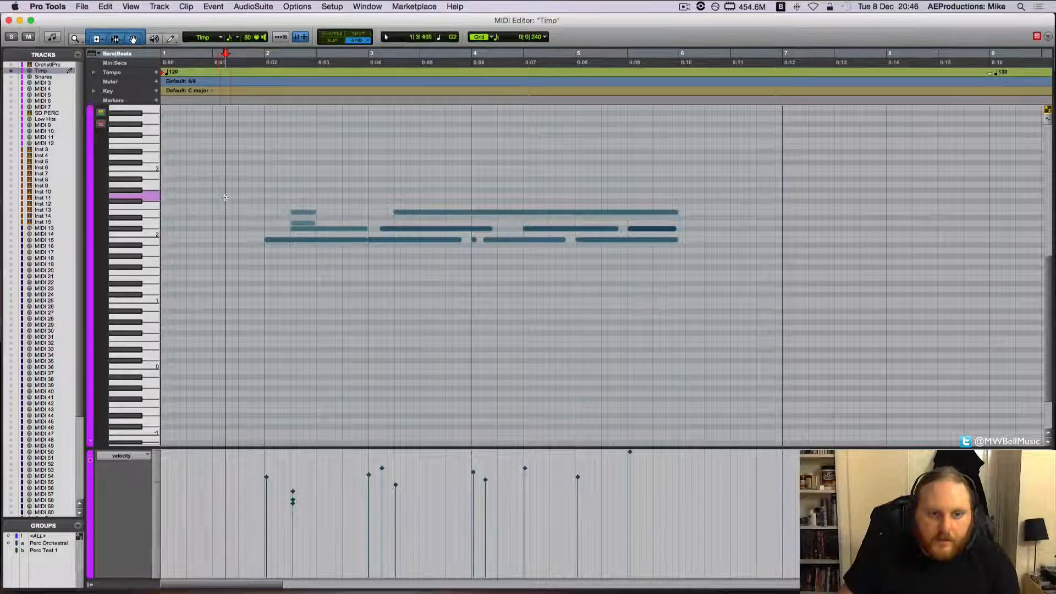
key("space")
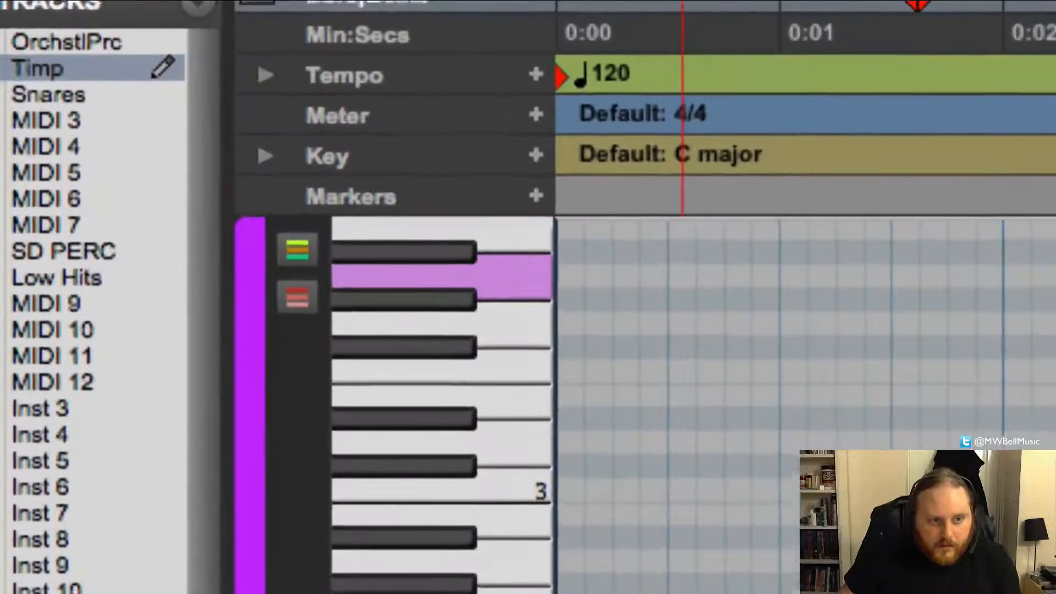
- Switch the pencil edit target in the MIDI Editor's track list between Timp and Snares, and move it to MIDI 3 and MIDI 4
left_click(162, 94)
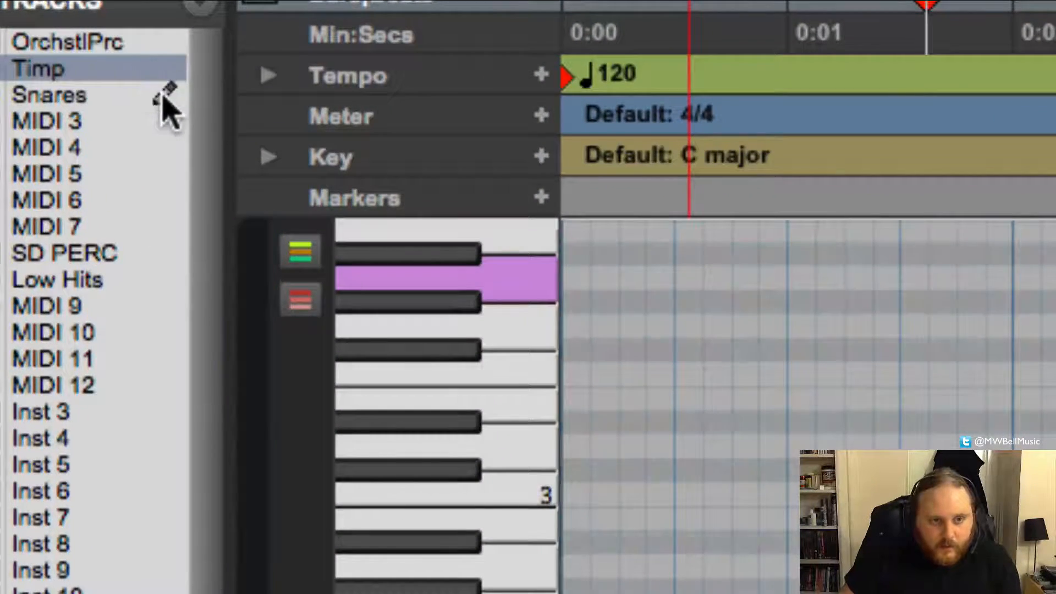
left_click(160, 71)
left_click(165, 95)
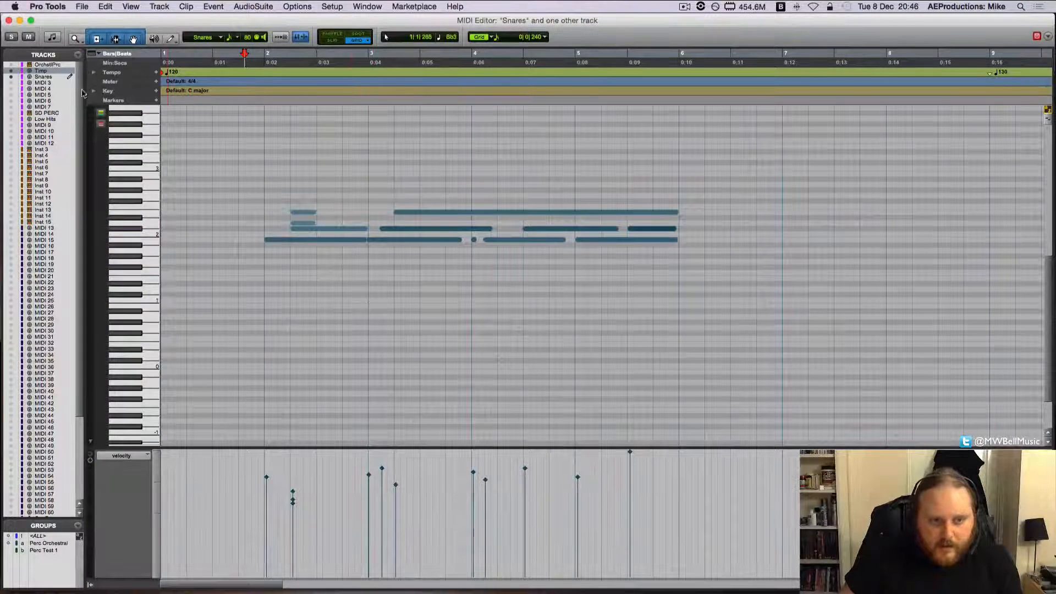
left_click(70, 83)
left_click(70, 89)
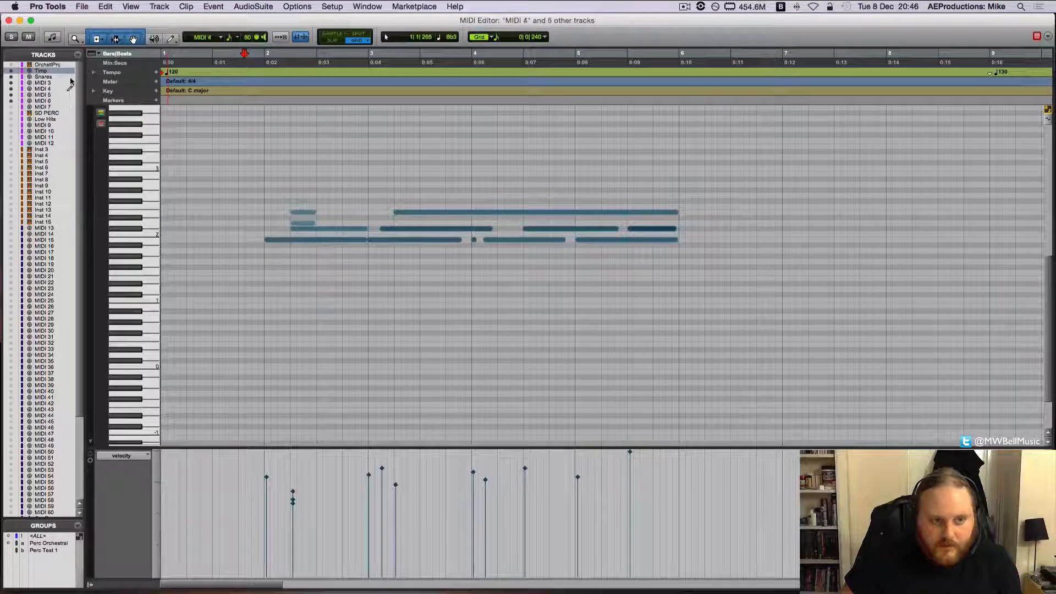
- Close the MIDI Editor and copy the Timp clip onto the Snares and MIDI 3 tracks at bar 1
left_click(70, 90)
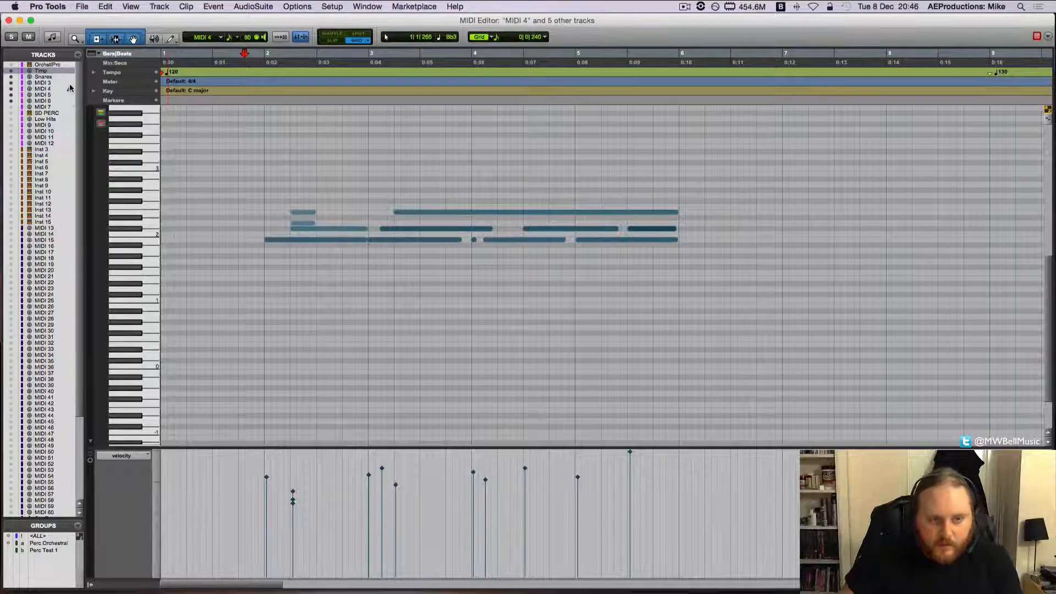
key("super+w")
key("super+c")
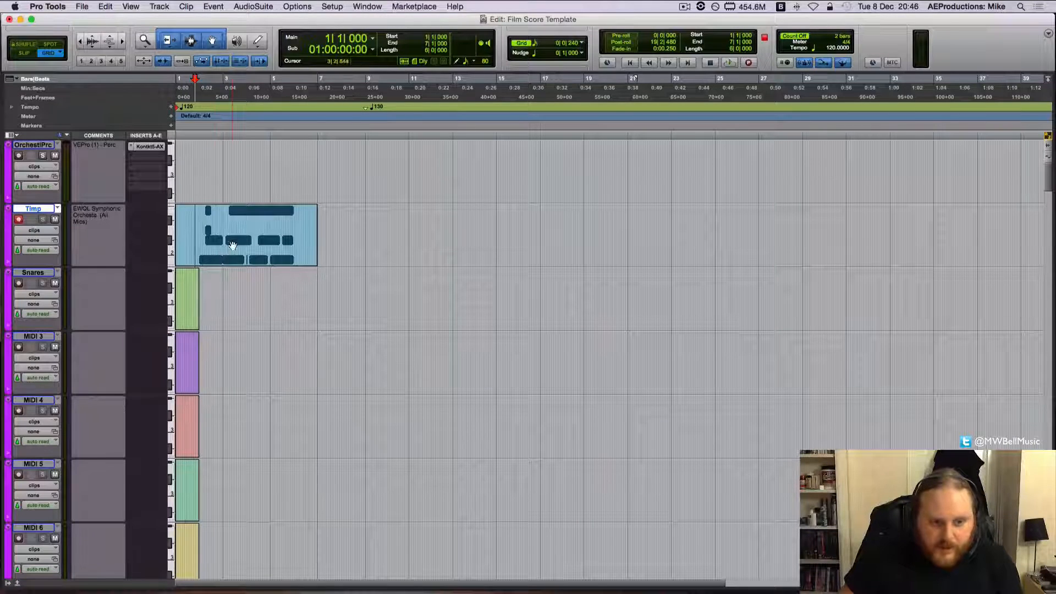
key("semicolon")
key("super+v")
key("semicolon")
key("super+v")
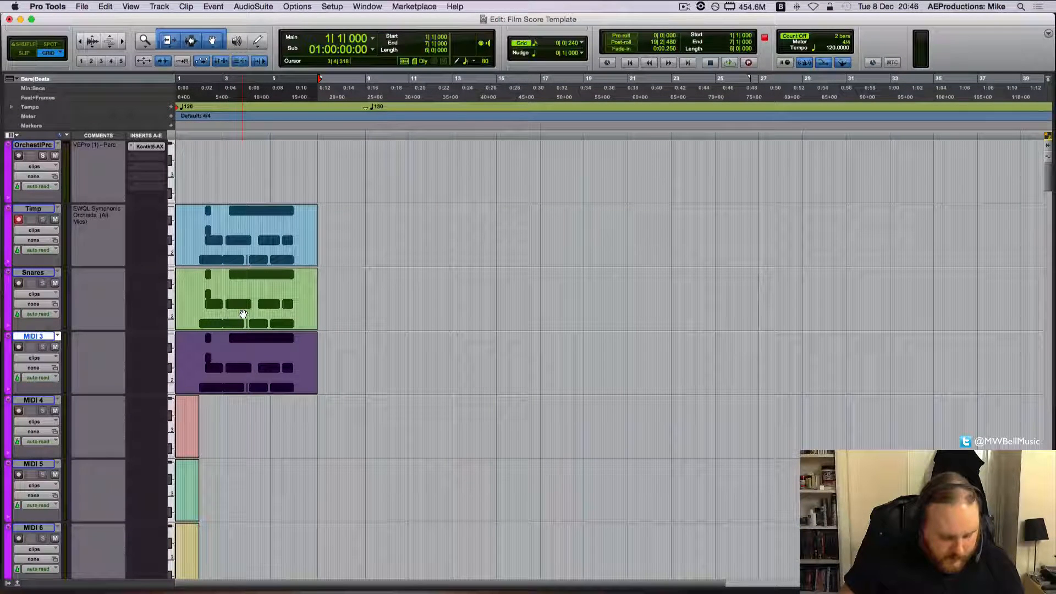
- View the Timp, Snares and MIDI 3 clips together in the MIDI Editor, and return to the Edit window
left_click(241, 311, "shift")
left_click(226, 250, "shift")
double_click(252, 254)
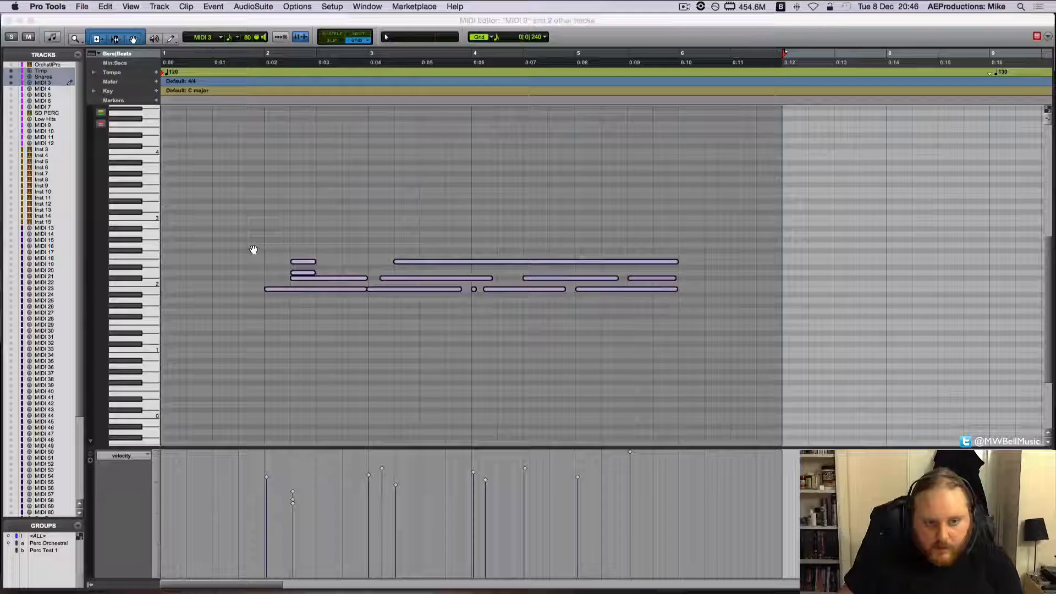
left_click(325, 292)
key("super+equal")
- Transpose all notes in the Snares clip down one octave in the MIDI Editor and close the editor
double_click(318, 304)
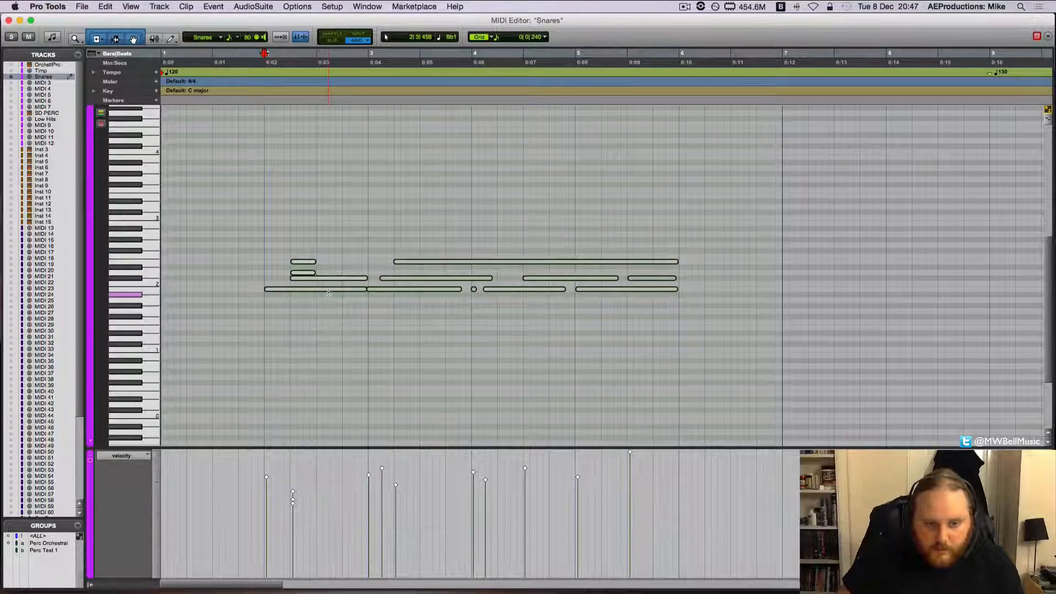
left_click_drag(331, 292, 333, 361)
key("super+w")
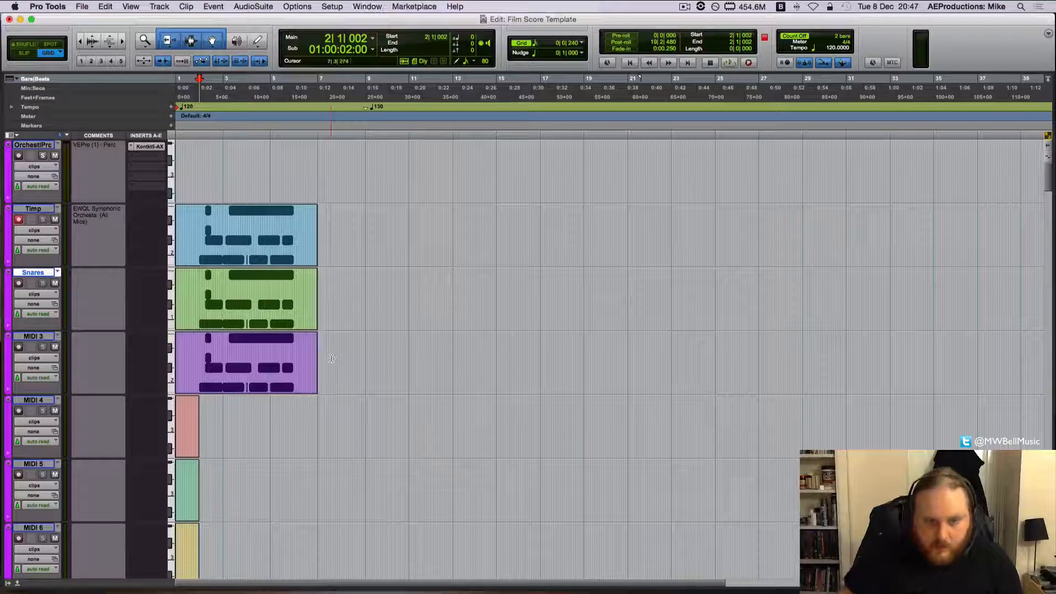
- Open the Snares and MIDI 3 clips together in the MIDI Editor and slightly shorten the end of the long upper Snares note
left_click(270, 339)
left_click(253, 307, "shift")
key("ctrl+=")
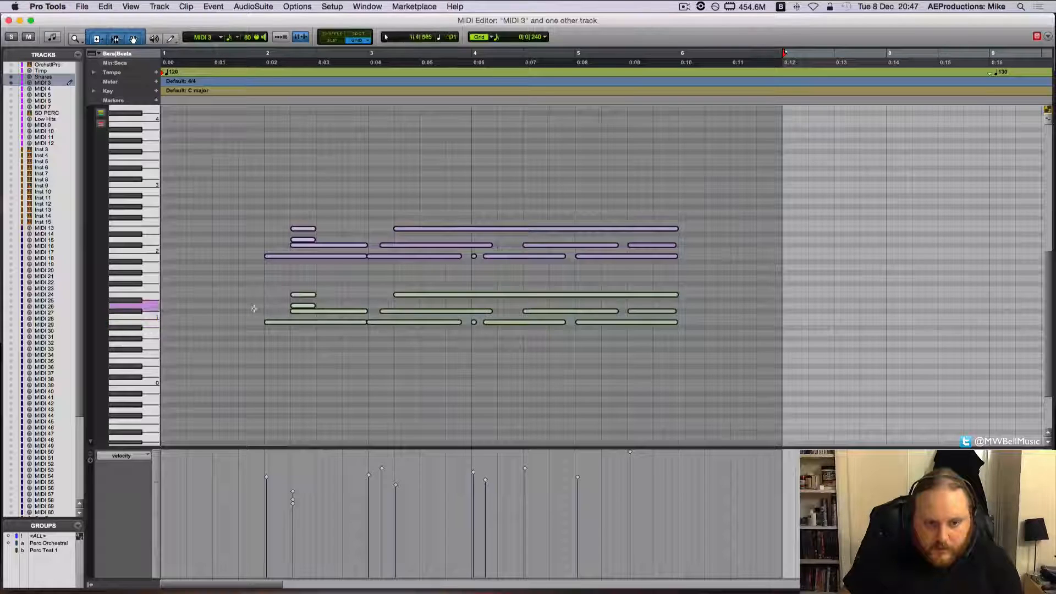
left_click(460, 284)
left_click_drag(484, 298, 476, 297)
key("a")
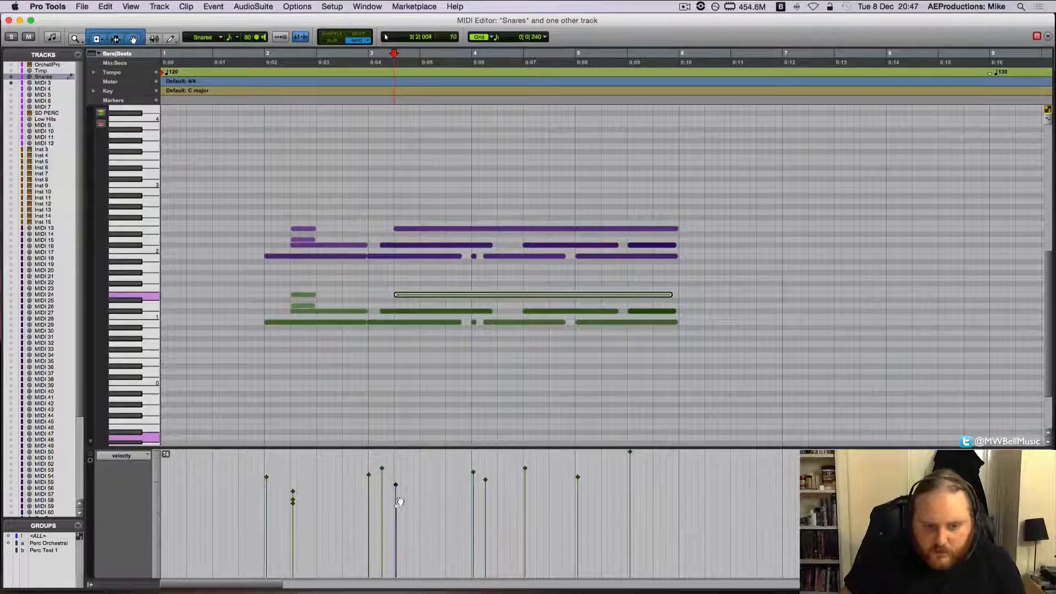
- Select the bar 2 notes on both Snares and MIDI 3 and raise their velocities slightly together
left_click_drag(229, 158, 300, 259)
left_click_drag(312, 312, 319, 330)
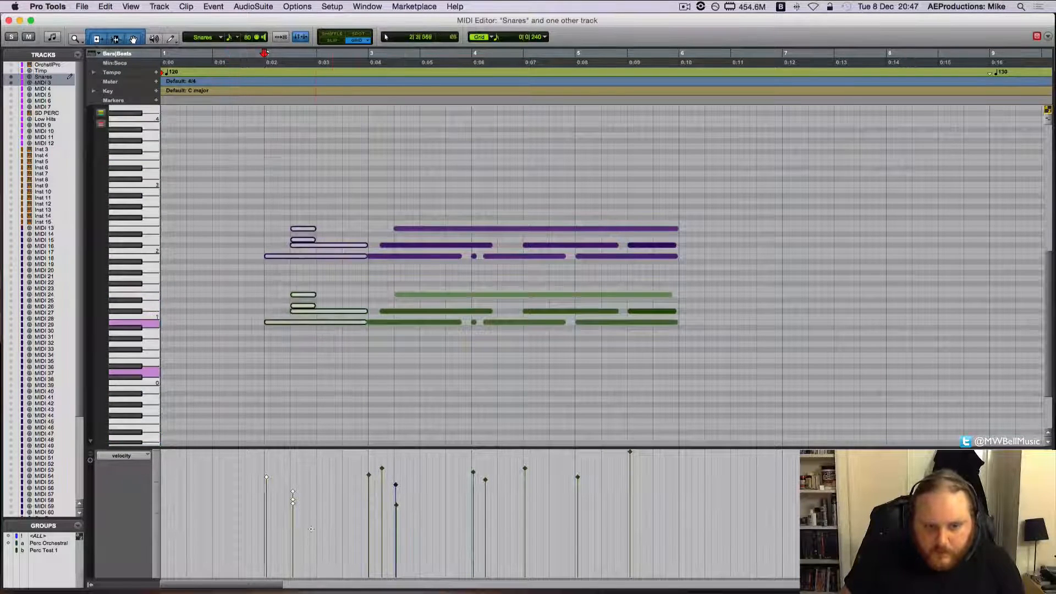
left_click_drag(267, 479, 269, 477)
left_click(255, 129)
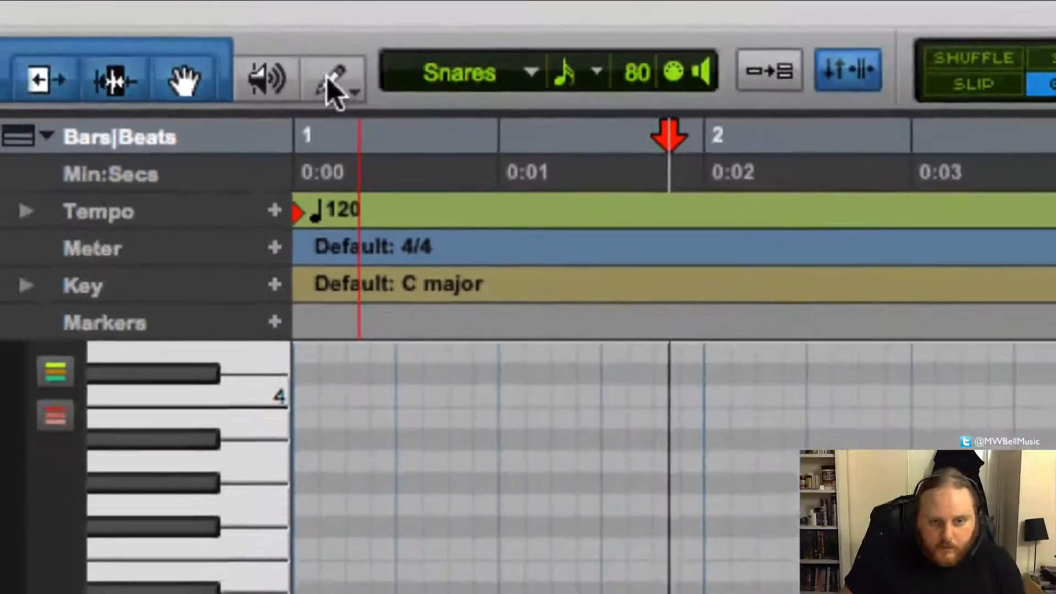
- Set the Pencil tool to Line and redraw the velocities of the Snares and MIDI 3 notes from bar 2 to bar 6
left_click(330, 82)
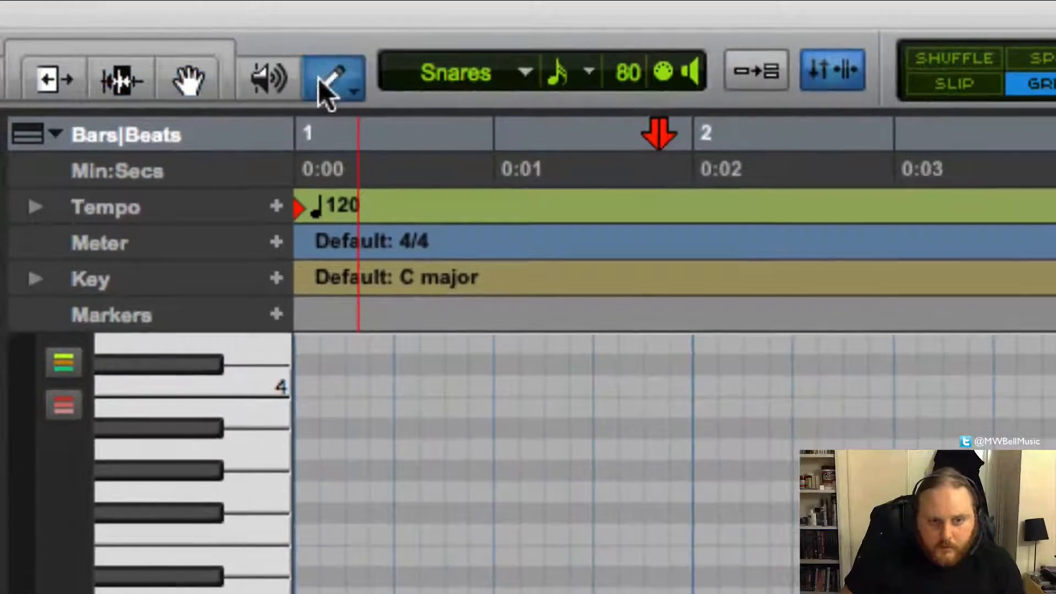
left_click(334, 85)
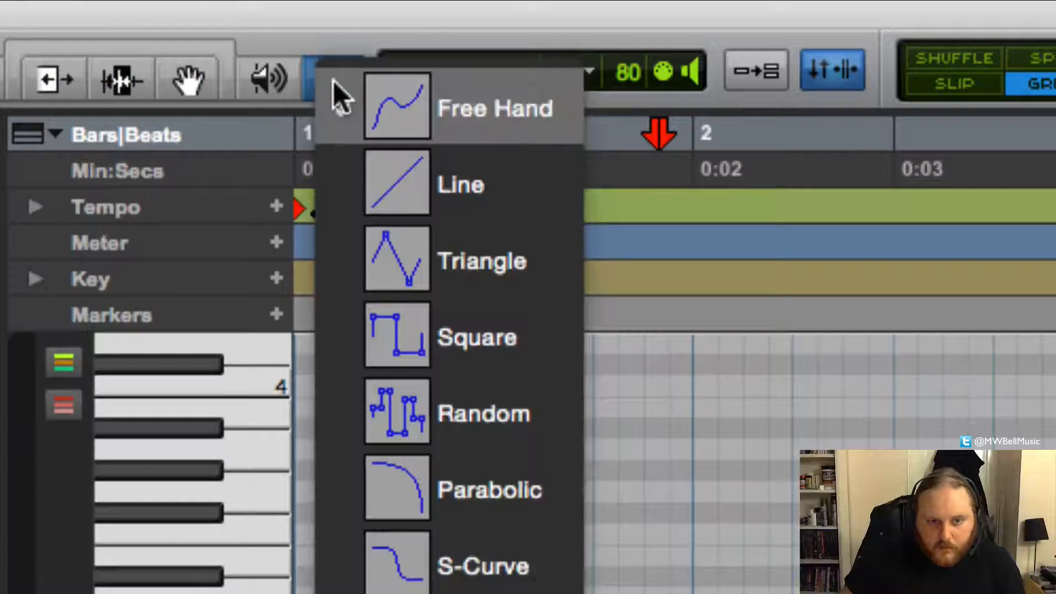
left_click(414, 186)
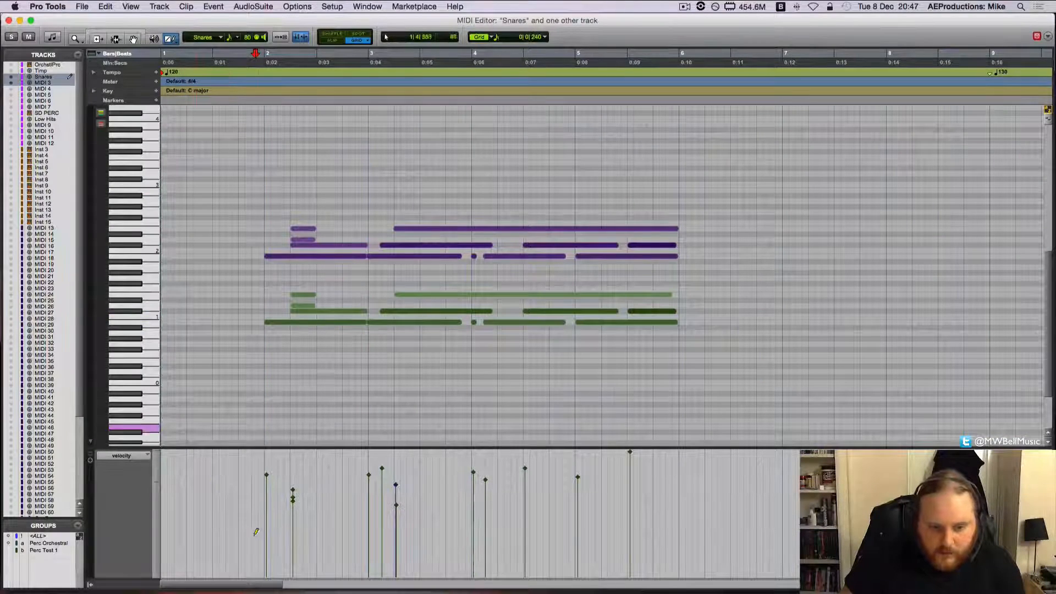
mouse_move(257, 536)
left_mouse_down()
mouse_move(371, 482)
mouse_move(500, 540)
mouse_move(589, 492)
mouse_move(646, 488)
mouse_move(689, 511)
left_mouse_up()
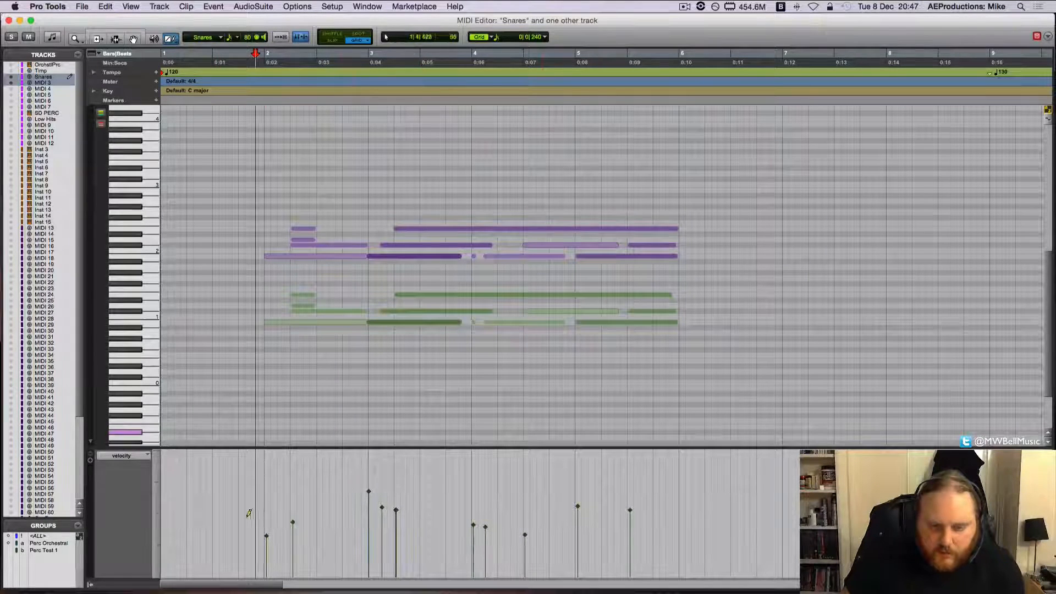
- Show MIDI volume in the controller lane and draw straight falling and rising volume ramps on Snares across bars 1 and 2
double_click(129, 447)
double_click(129, 445)
double_click(122, 454)
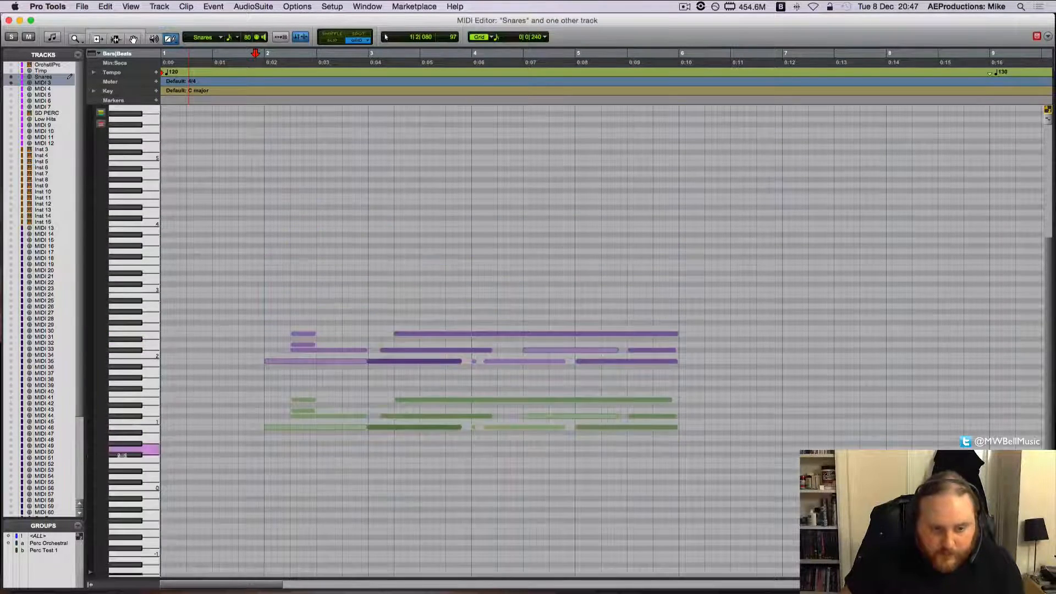
double_click(127, 450)
double_click(125, 451)
double_click(125, 451)
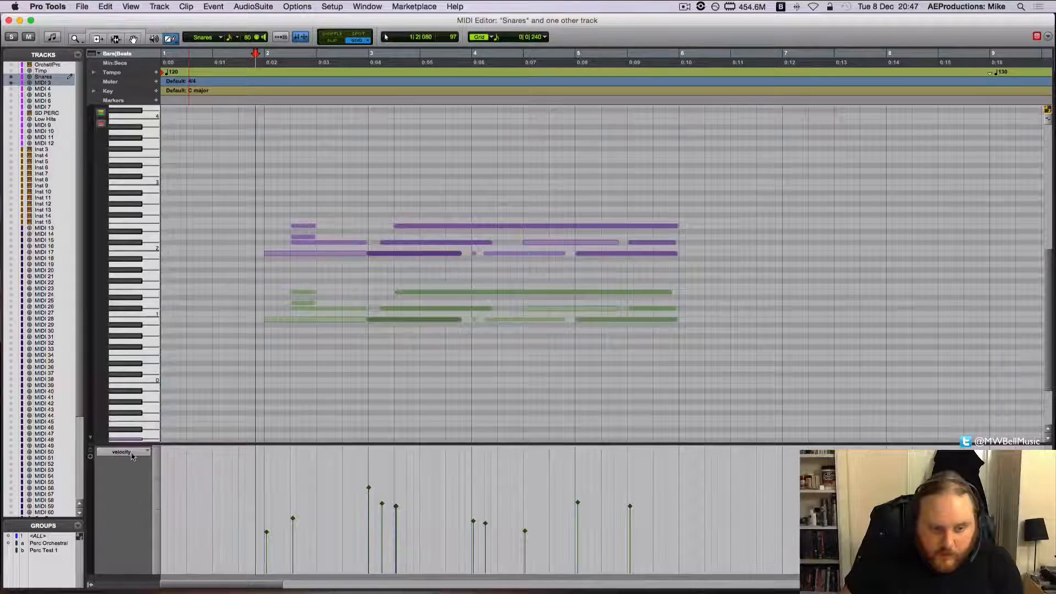
left_click(109, 454)
left_click(146, 465)
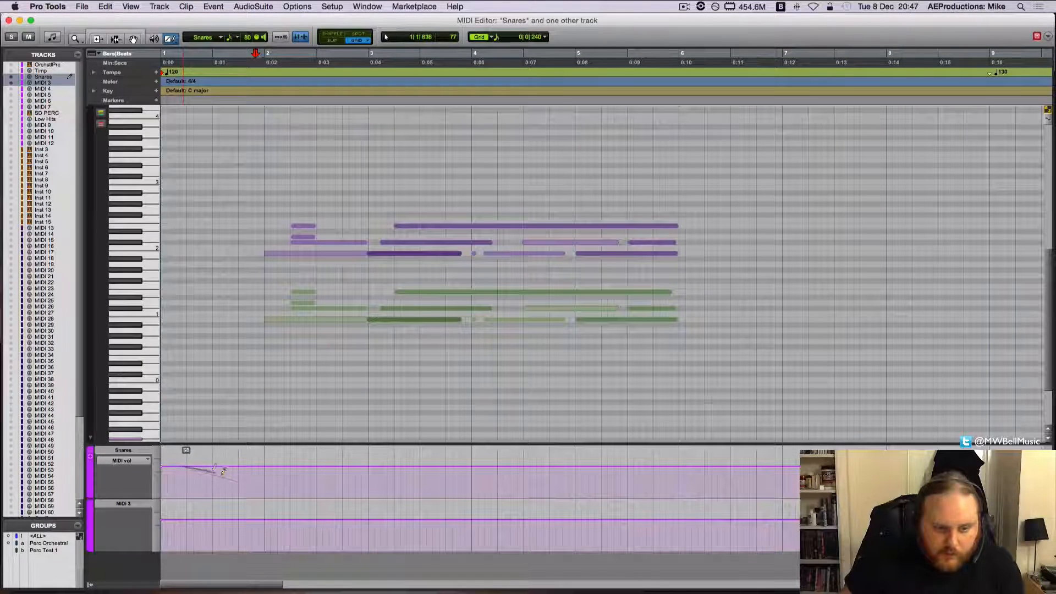
mouse_move(258, 485)
left_mouse_down()
mouse_move(299, 465)
mouse_move(330, 474)
left_mouse_up()
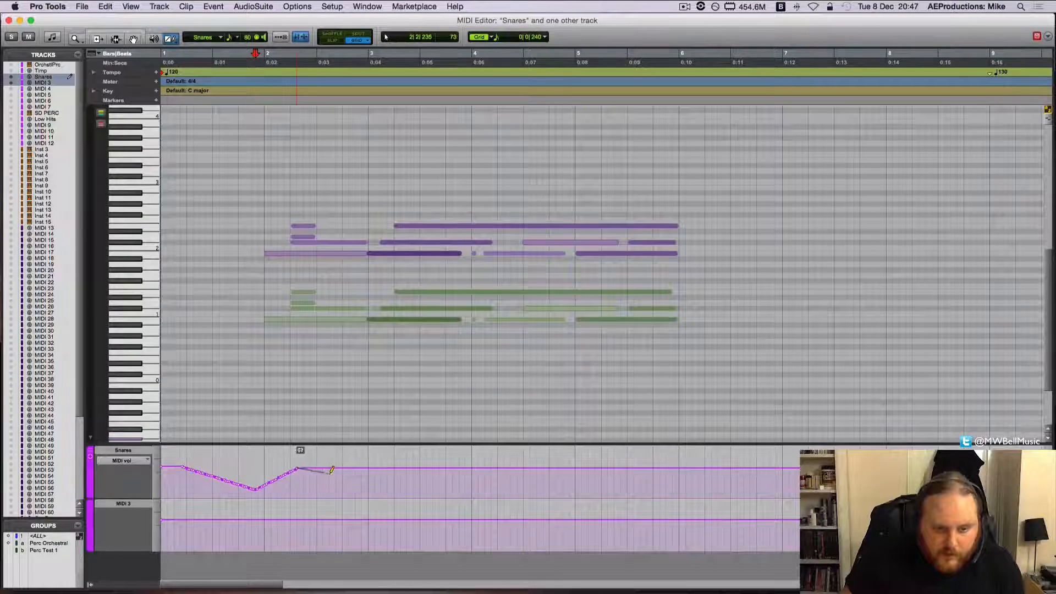
- Set the Pencil tool to Free Hand and draw a curved MIDI volume contour on Snares from late bar 1 to bar 6
left_click(172, 39)
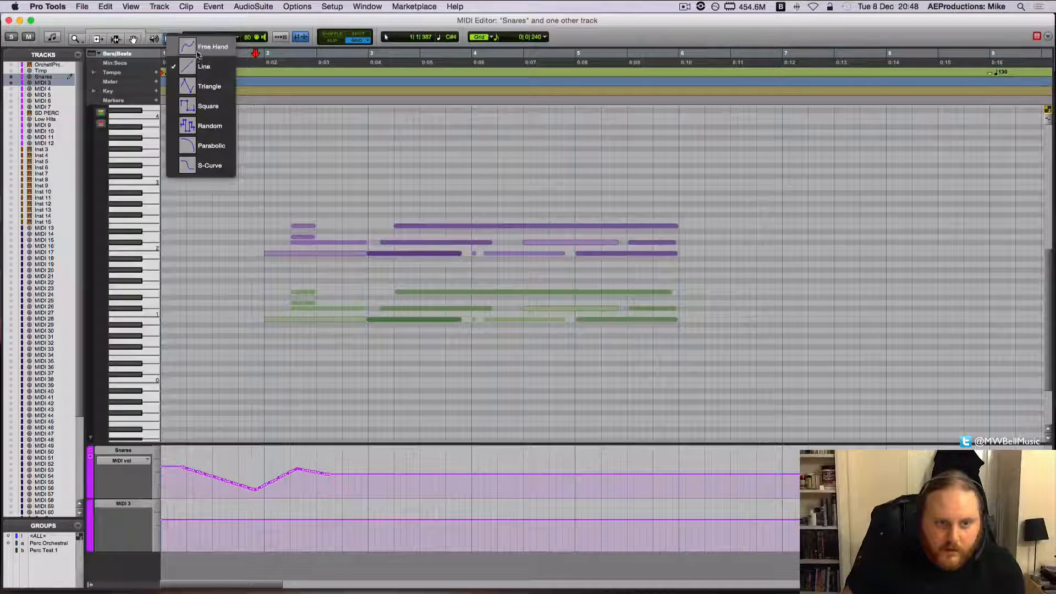
left_click(208, 47)
left_click_drag(301, 474, 355, 472)
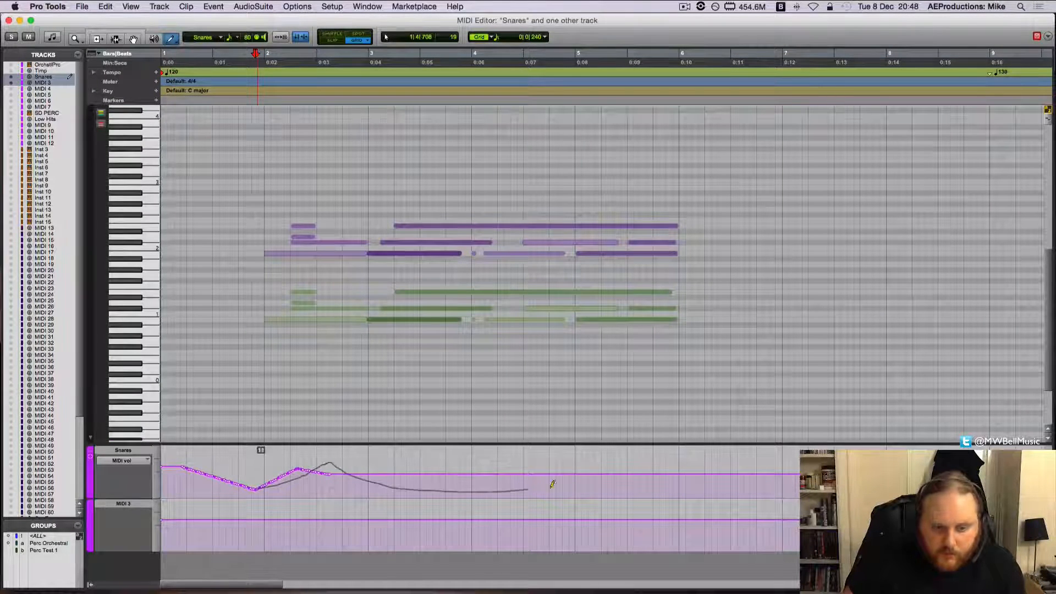
left_click_drag(553, 485, 686, 459)
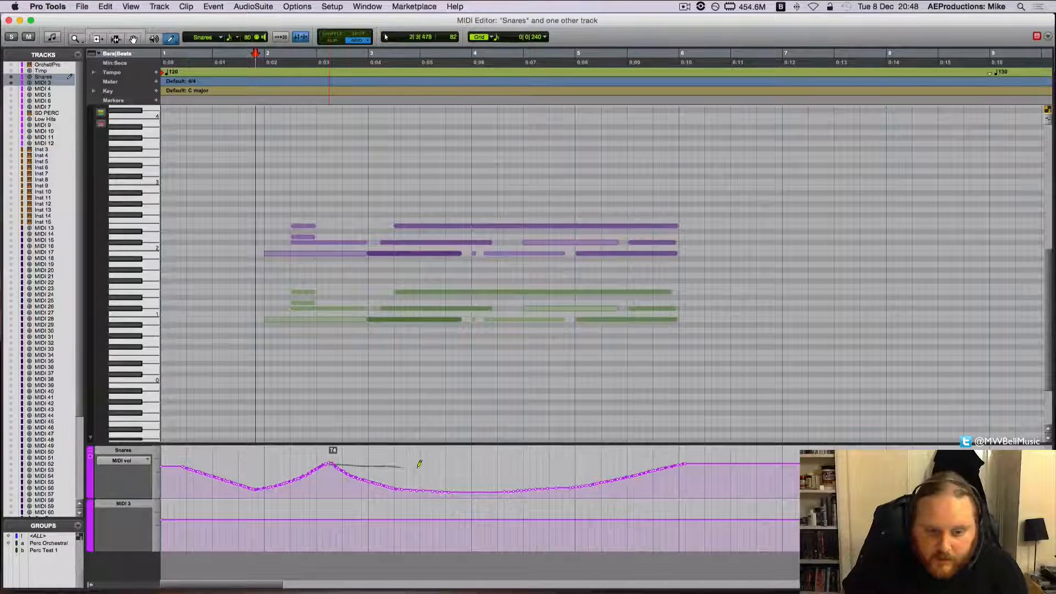
left_click_drag(419, 464, 620, 472)
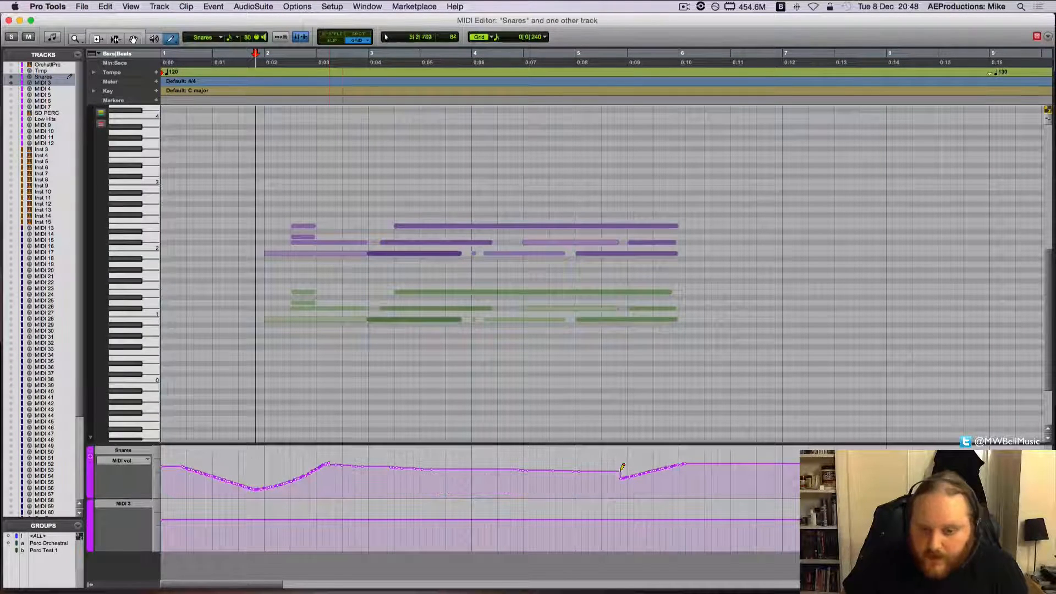
- Examine the MIDI controllers available for the Snares lane, such as mod wheel and expression, without changing the lane
left_click(136, 465)
mouse_move(138, 528)
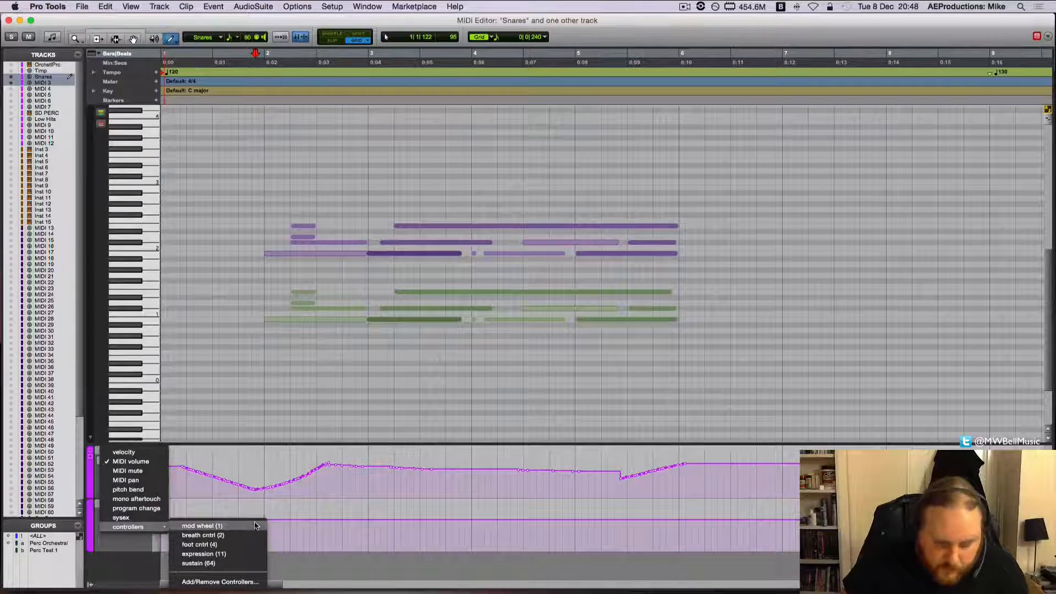
left_click(248, 472)
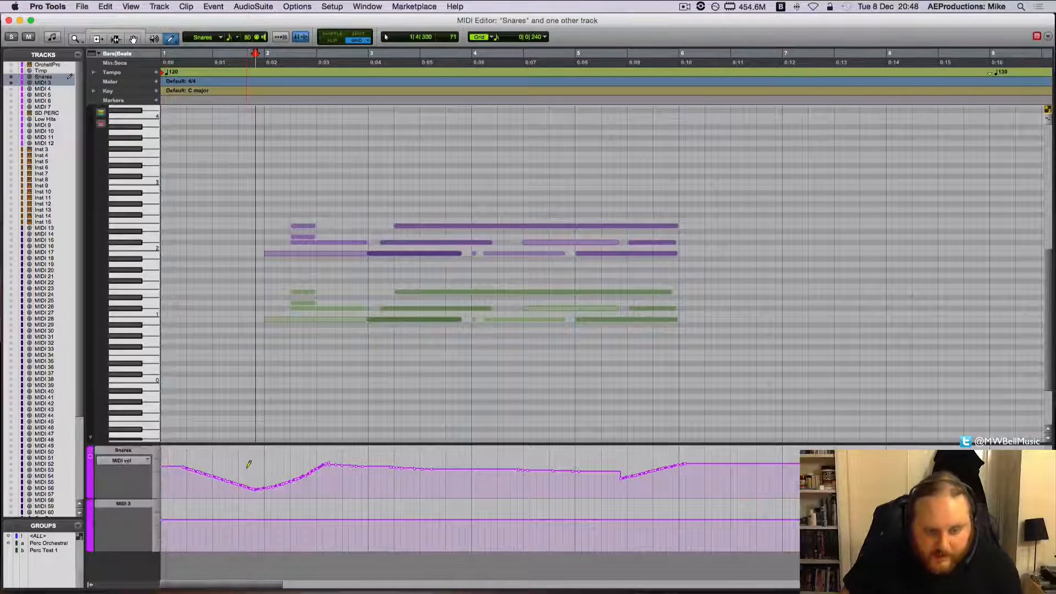
- Enable Master Bypass for plug-in automation in Kontakt 5-AAX on the Orchestal Perc track and close the plug-in window
key("ctrl+equal")
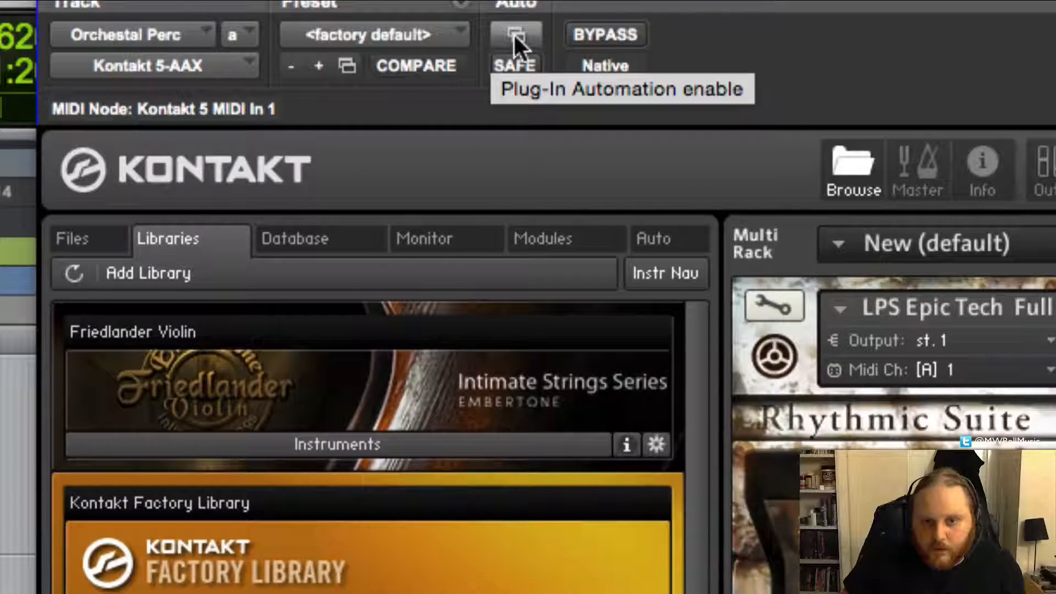
left_click(517, 44)
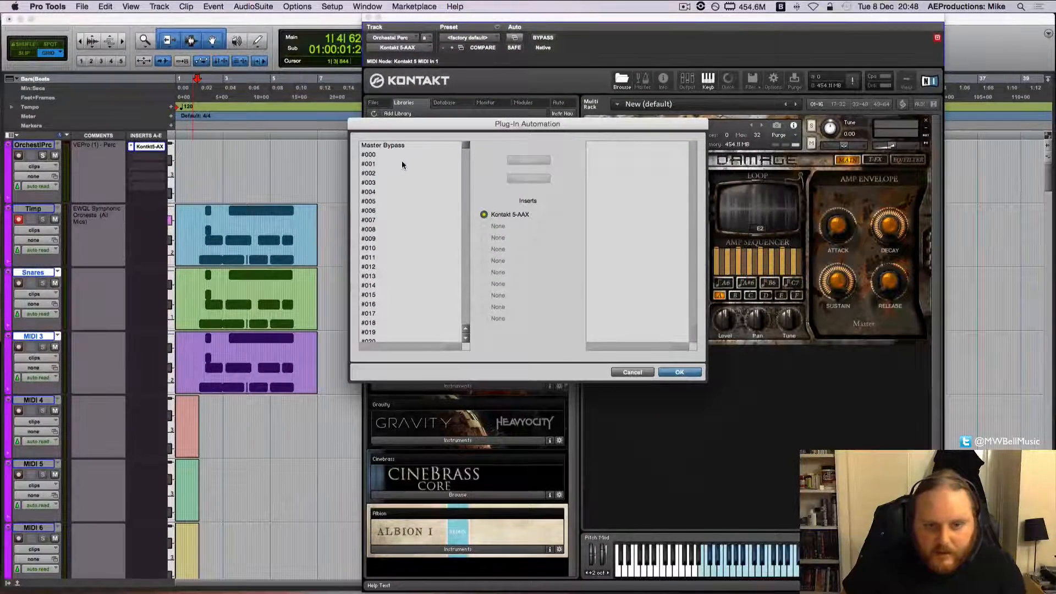
scroll(398, 180, "down", 10)
scroll(407, 187, "down", 10)
left_click_drag(467, 239, 458, 136)
left_click(402, 146)
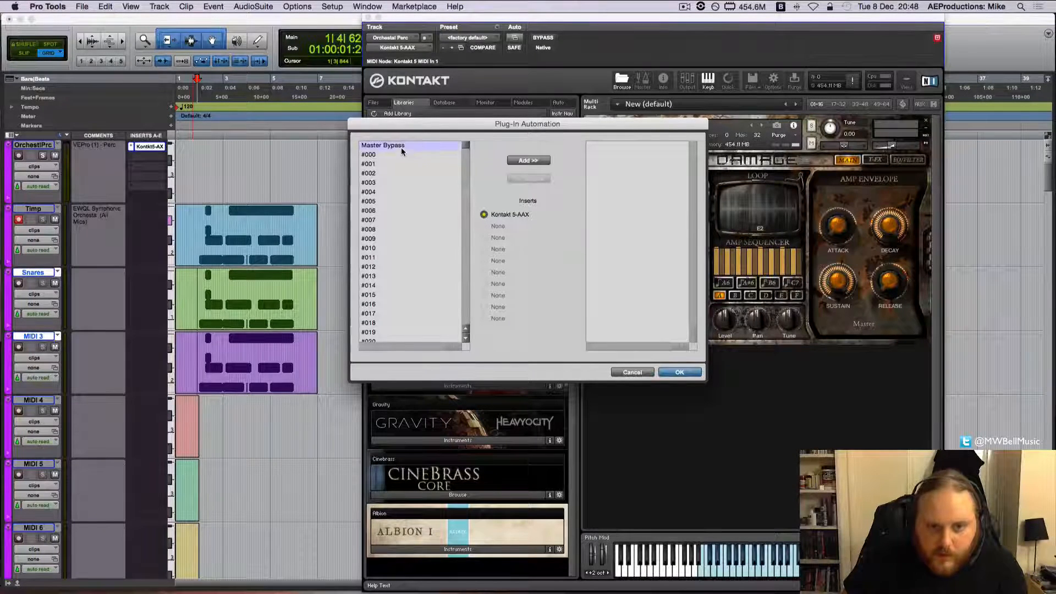
left_click(514, 161)
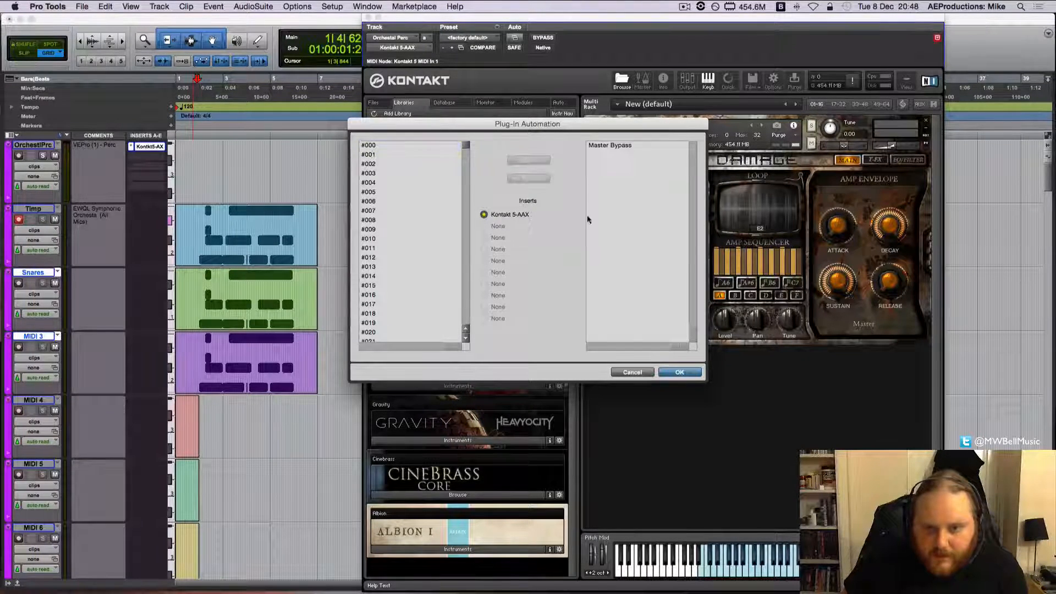
left_click(680, 372)
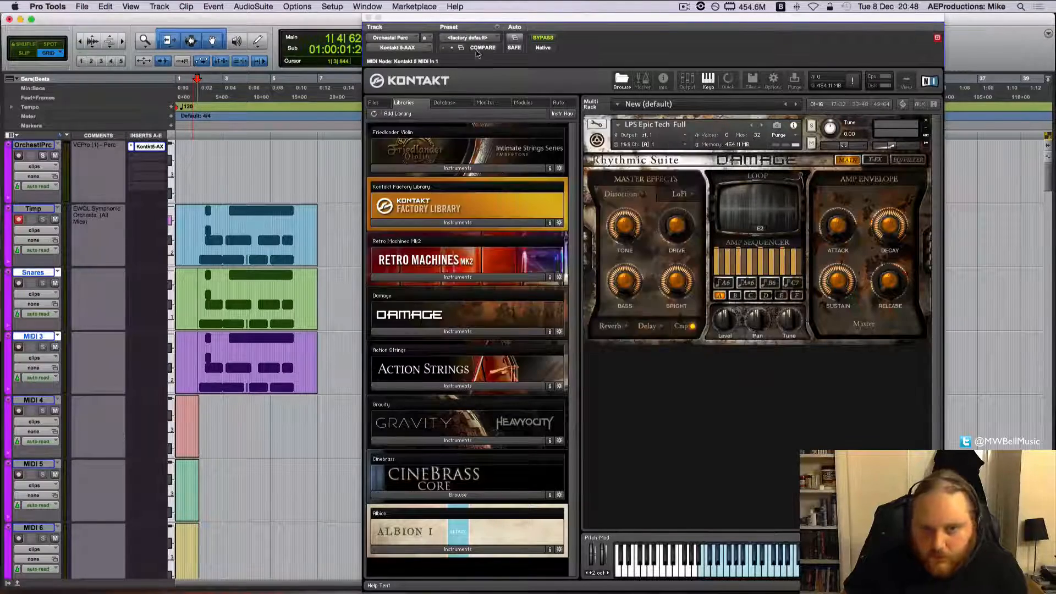
left_click(367, 18)
- Check the Timp clip's lane options and controllers in the MIDI Editor and return to the Edit window
double_click(225, 243)
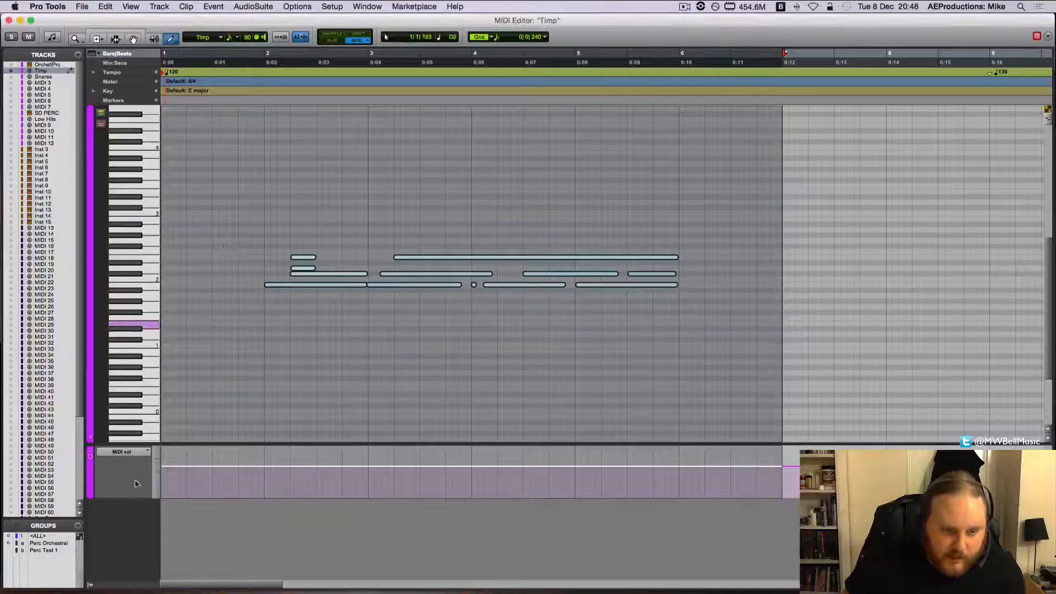
left_click(122, 452)
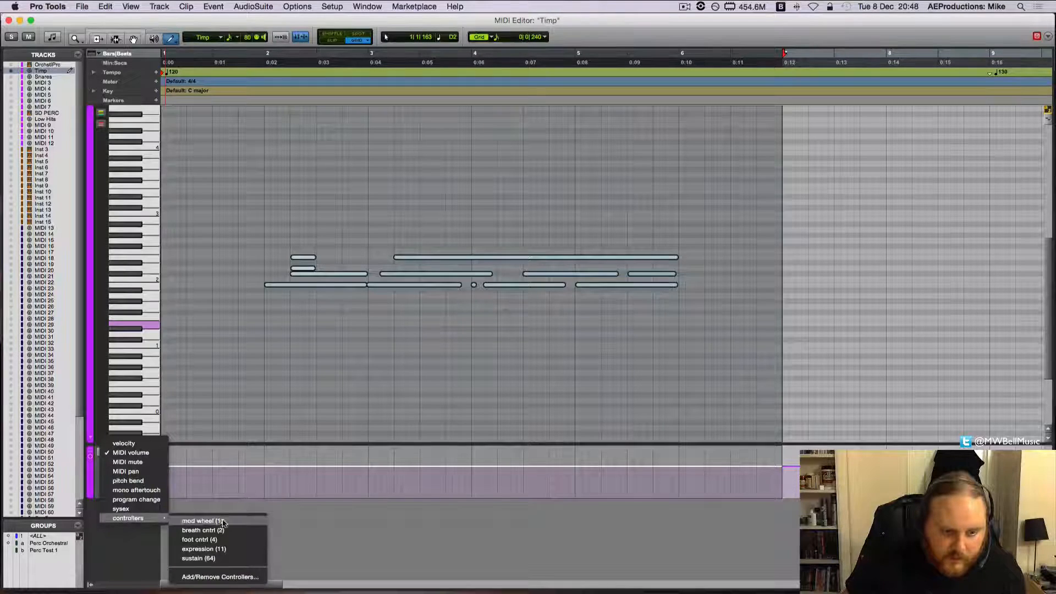
key("ctrl+=")
left_click(213, 351)
left_click(213, 350)
key("ctrl+=")
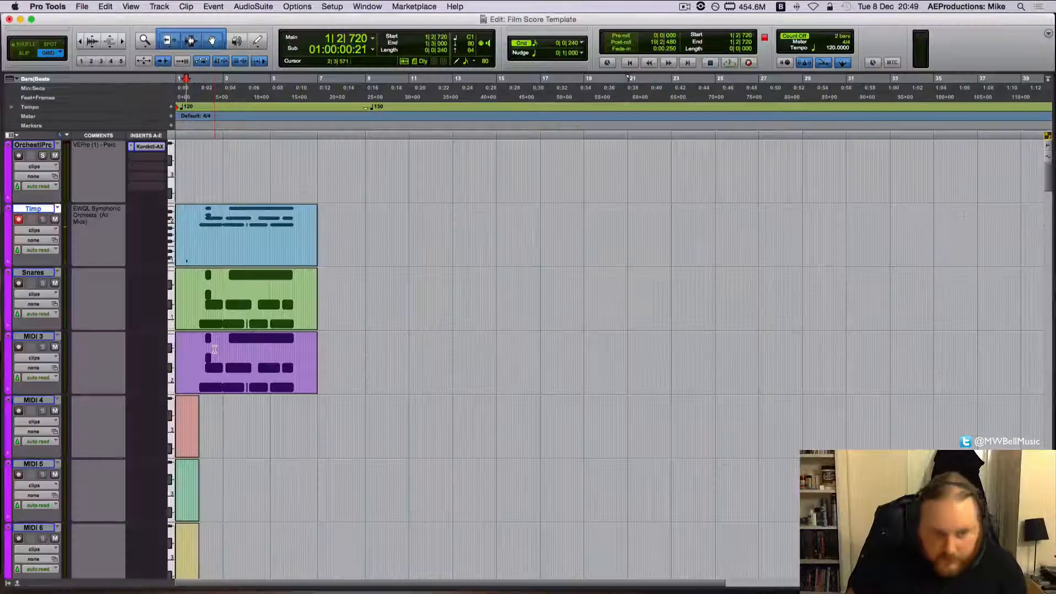
- Move the Timp clip onto the Orchestal Perc track and open it in the MIDI Editor
left_click(186, 175)
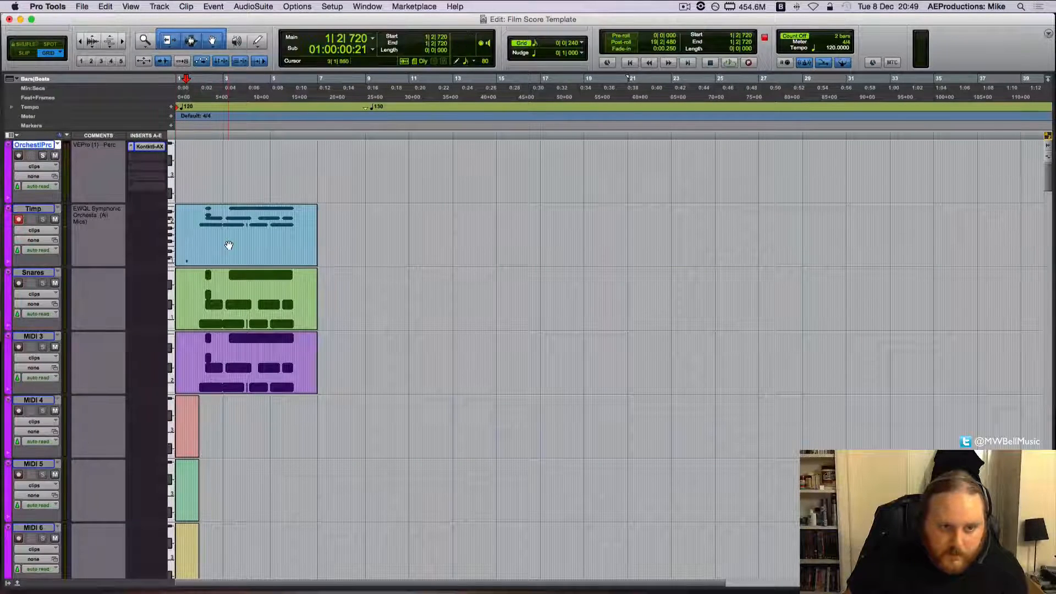
left_click_drag(229, 245, 225, 181)
key("ctrl+=")
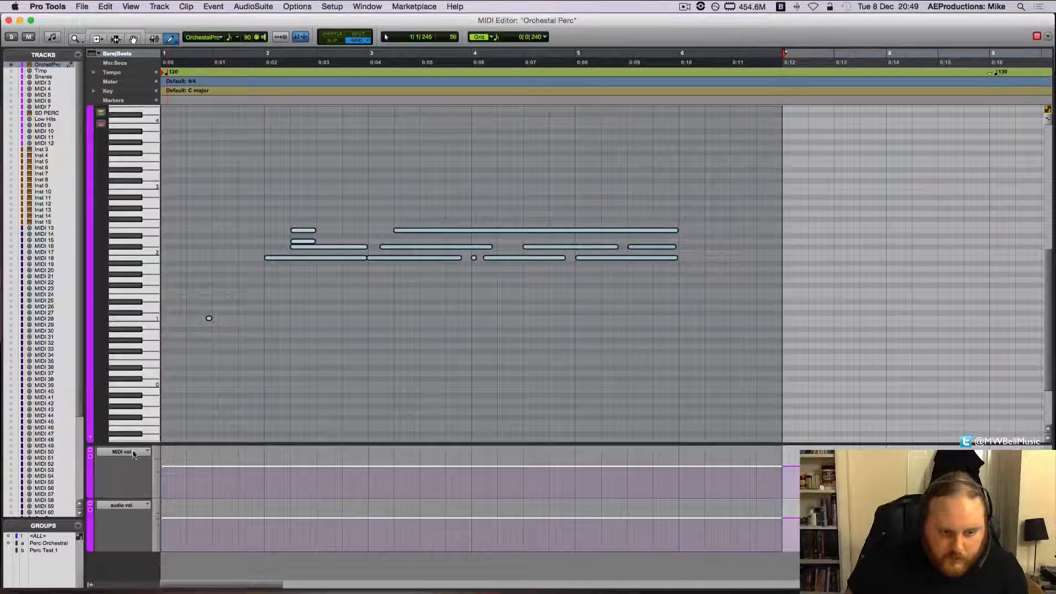
- Examine the Orchestal Perc lane's automation options, including audio volume and Kontakt 5-AAX Master Bypass, and return to the Edit window
left_click(133, 452)
mouse_move(190, 569)
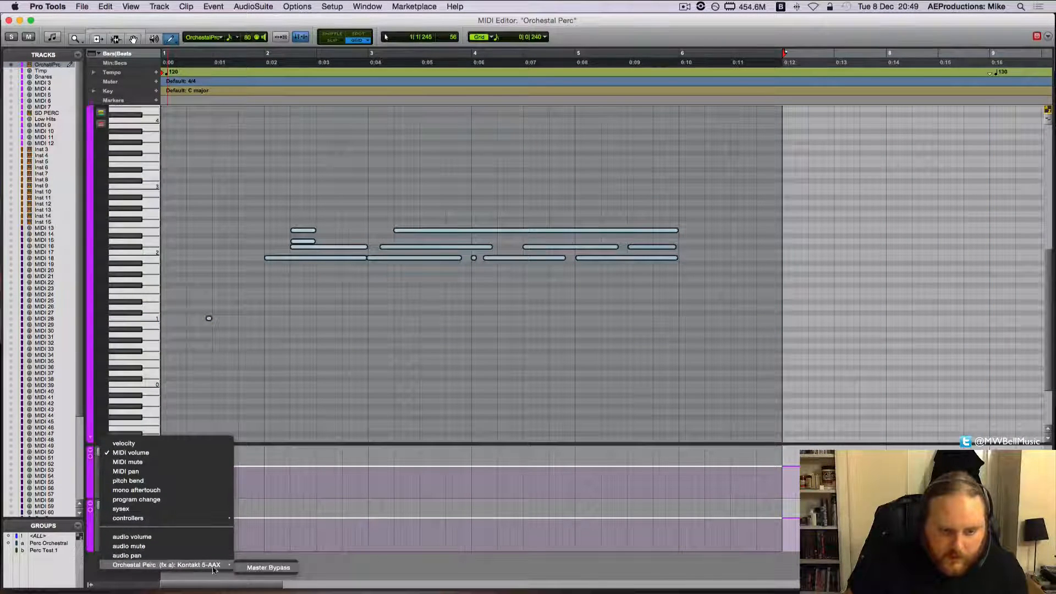
left_click(132, 537)
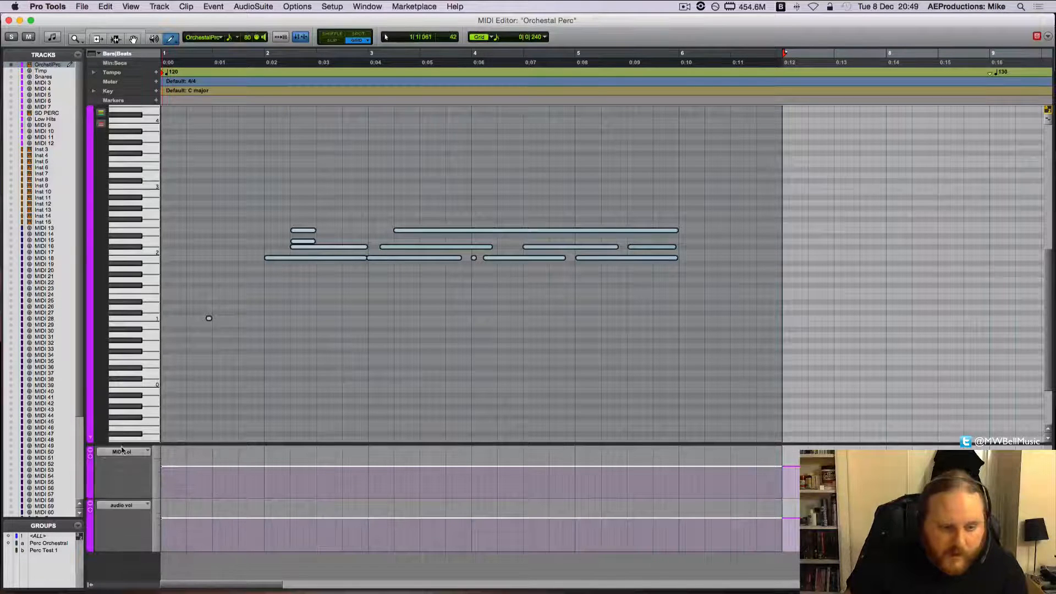
left_click(123, 452)
mouse_move(148, 566)
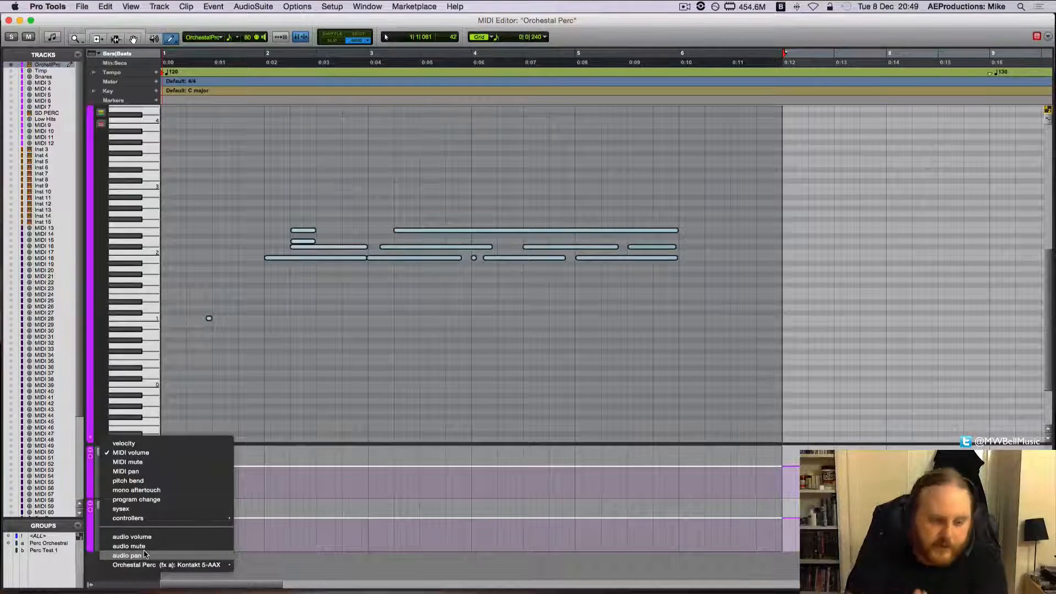
left_click(621, 233)
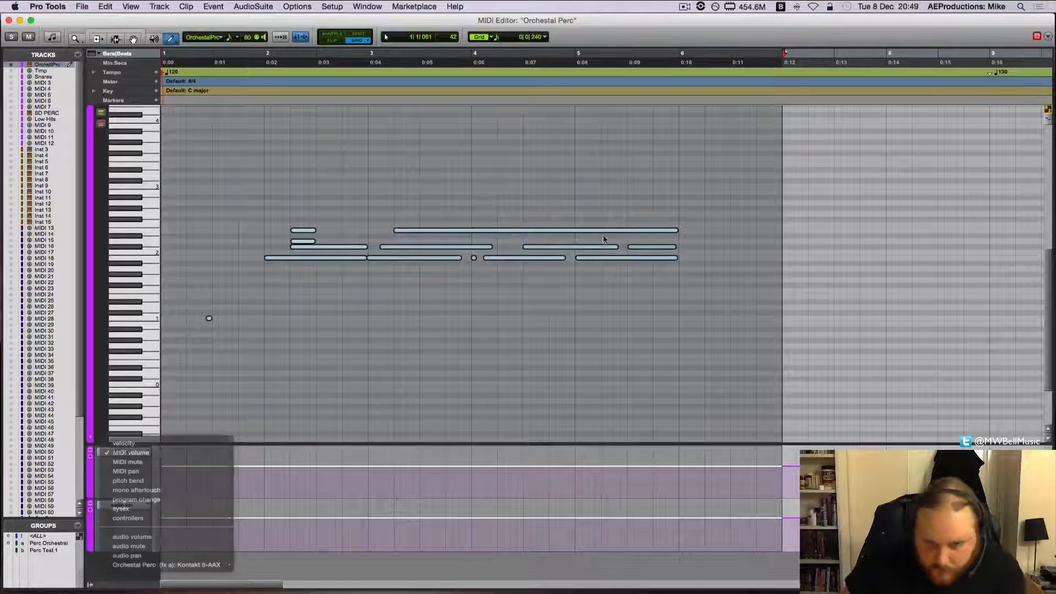
key("super+equal")
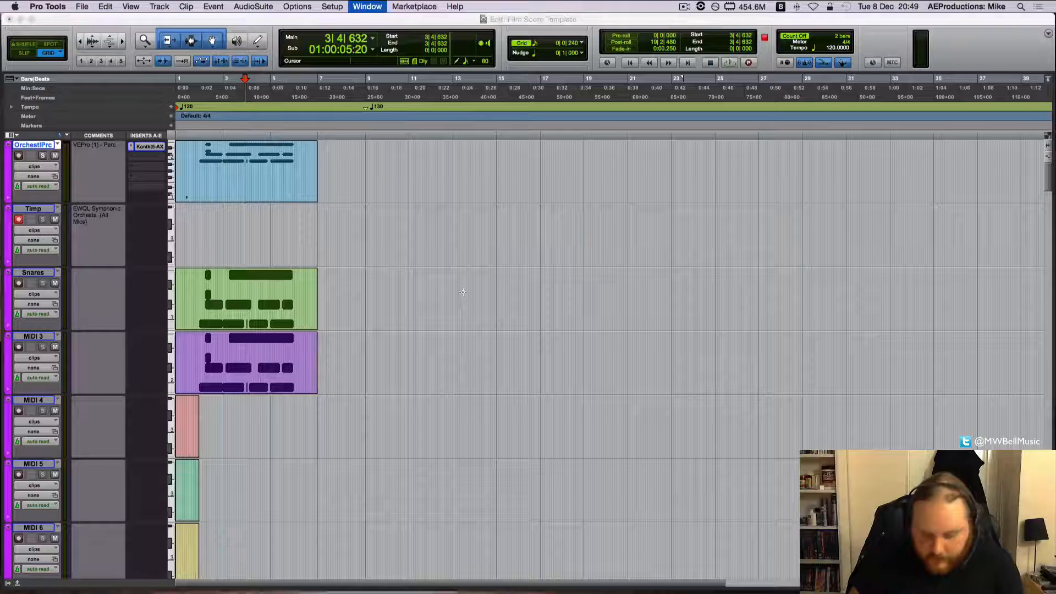
- View the Orchestal Perc clip in the MIDI Editor and its channel in the Mix window, and return to the Edit window
left_click(225, 181)
double_click(236, 181)
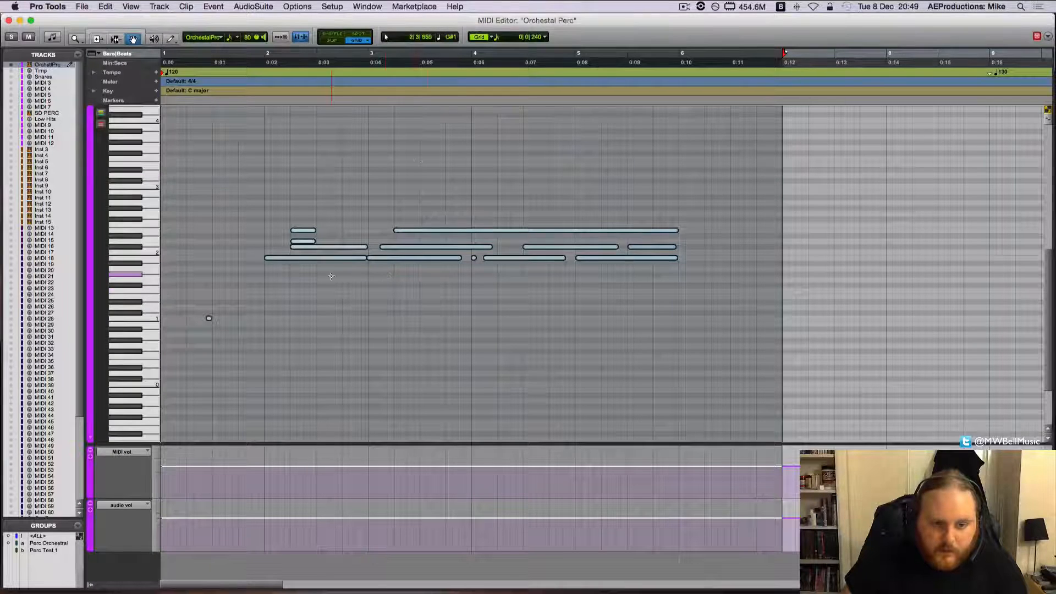
left_click(370, 296)
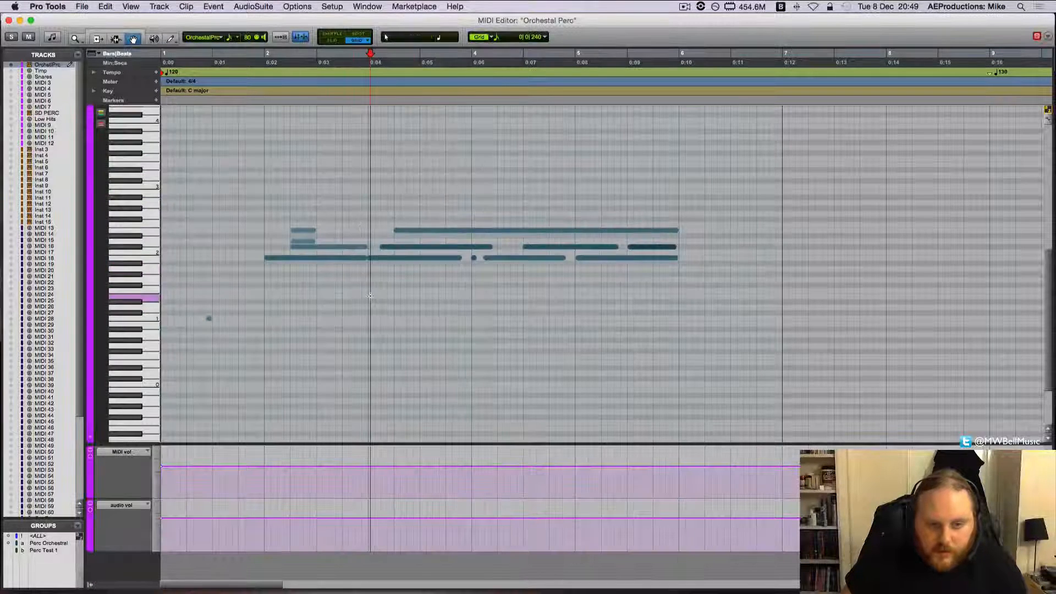
key("super+equal")
key("super+equal")
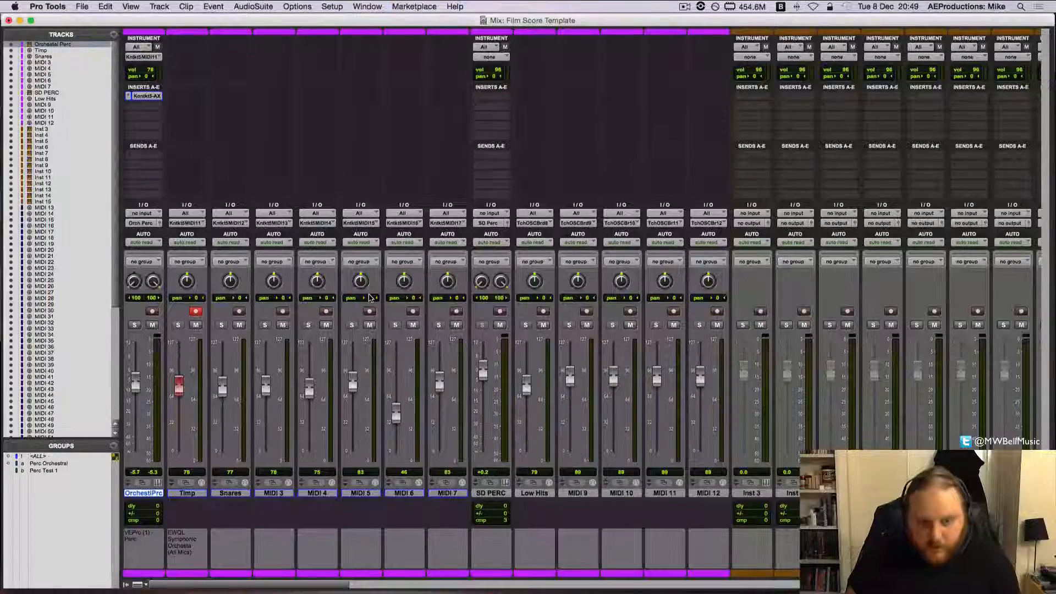
mouse_move(541, 21)
left_mouse_down()
mouse_move(1020, 34)
mouse_move(492, 40)
mouse_move(386, 24)
mouse_move(451, 6)
mouse_move(548, 5)
left_mouse_up()
key("super+equal")
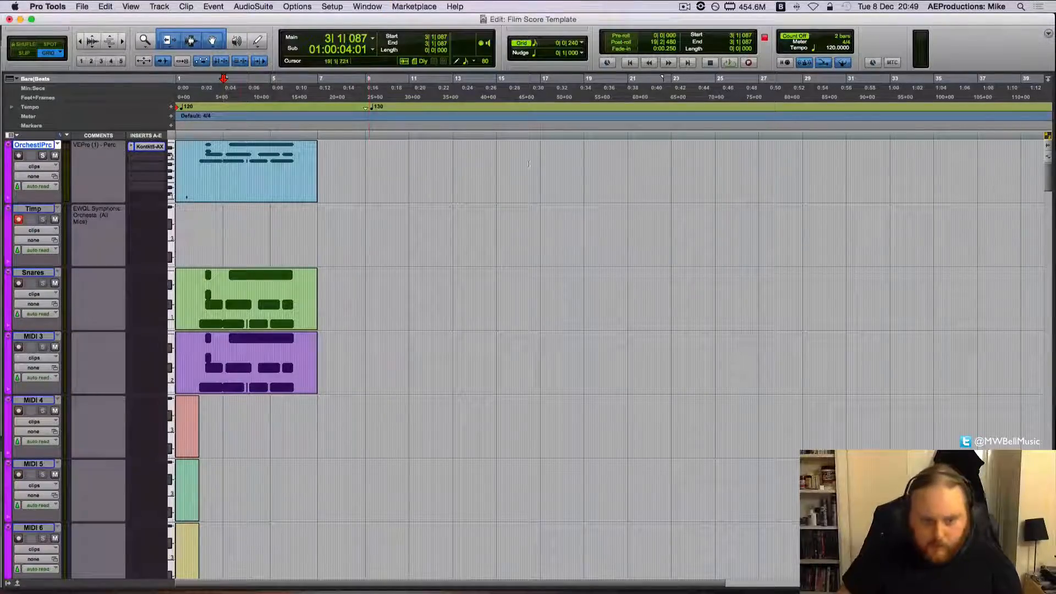
double_click(276, 176)
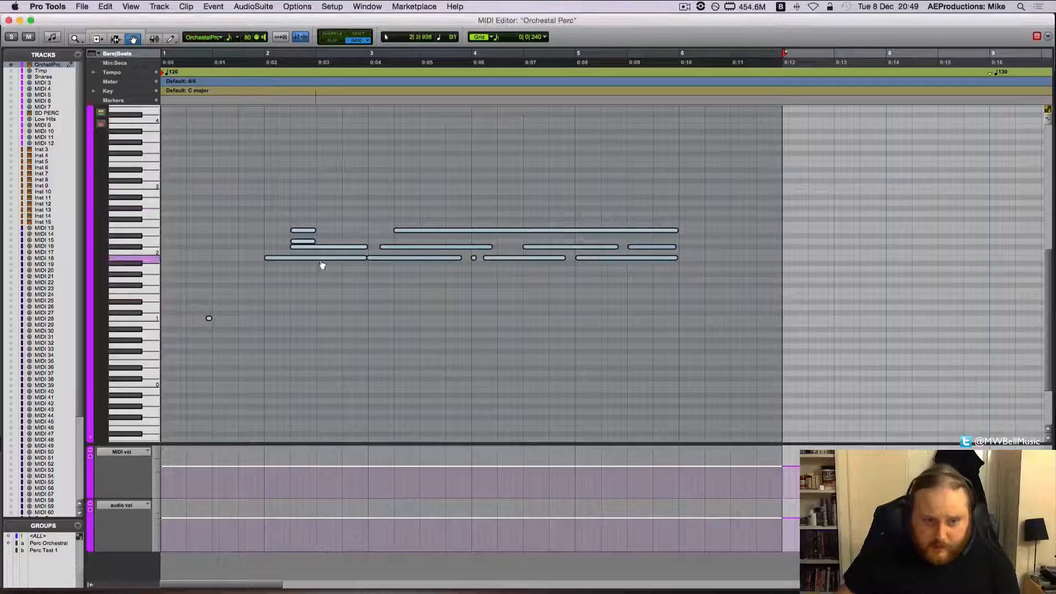
key("super+equal")
key("super+equal")
key("super+equal")
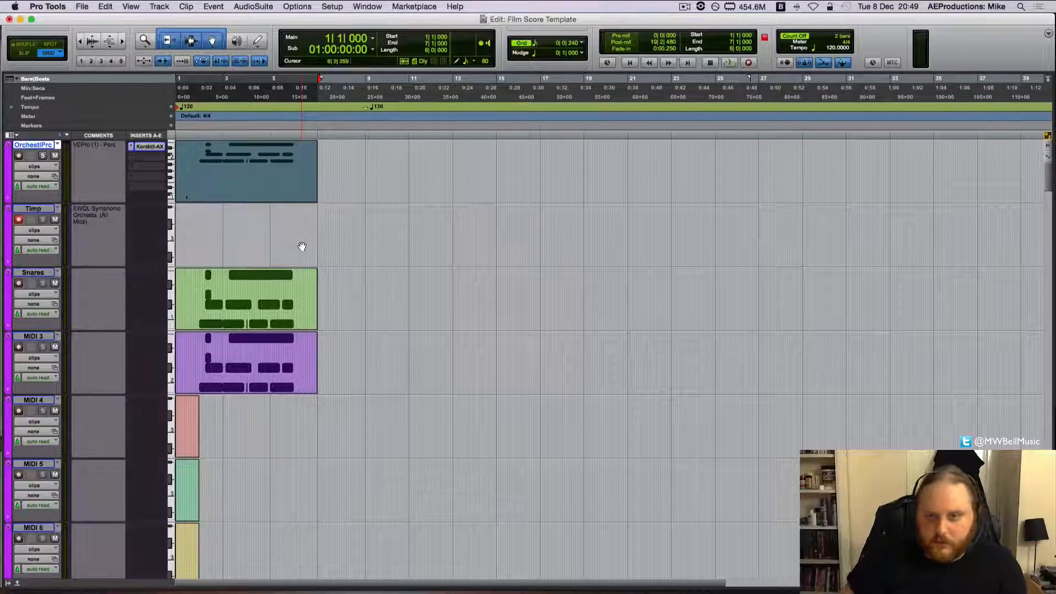
- Open the System Usage window to show CPU, disk and memory activity
left_click(237, 209)
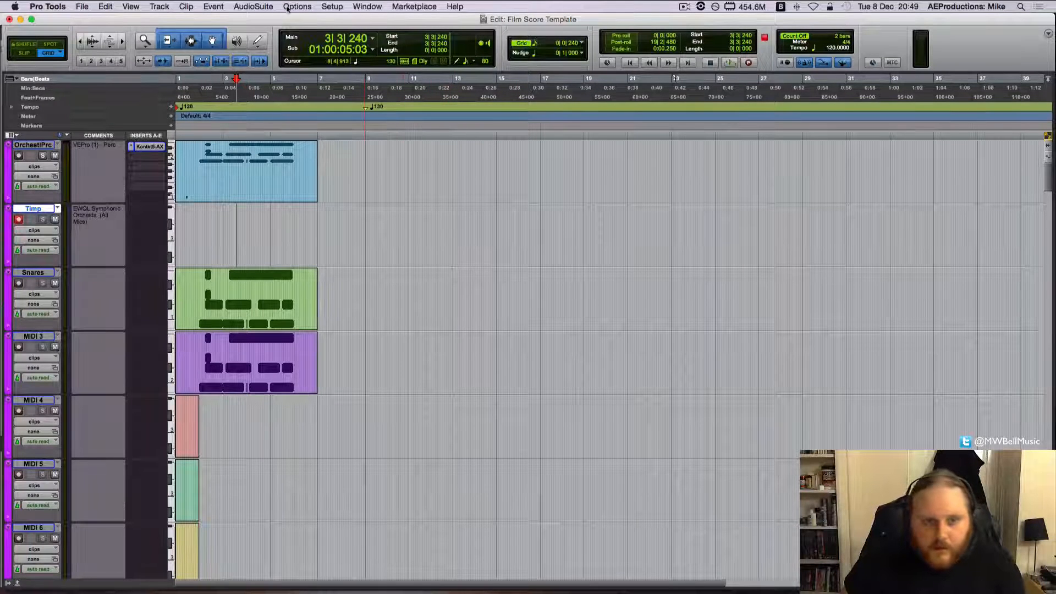
left_click(356, 7)
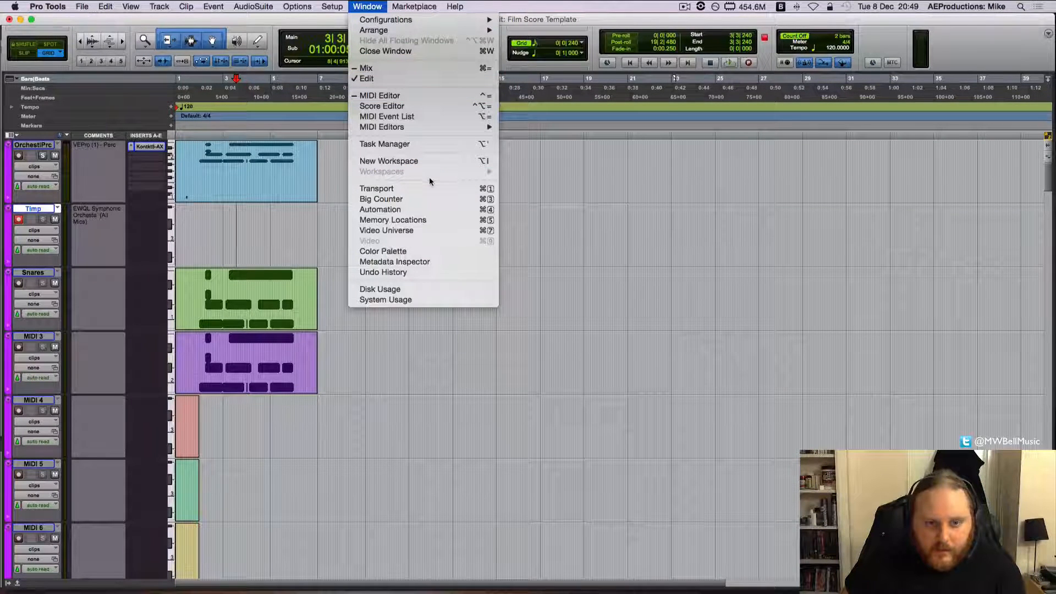
left_click(416, 300)
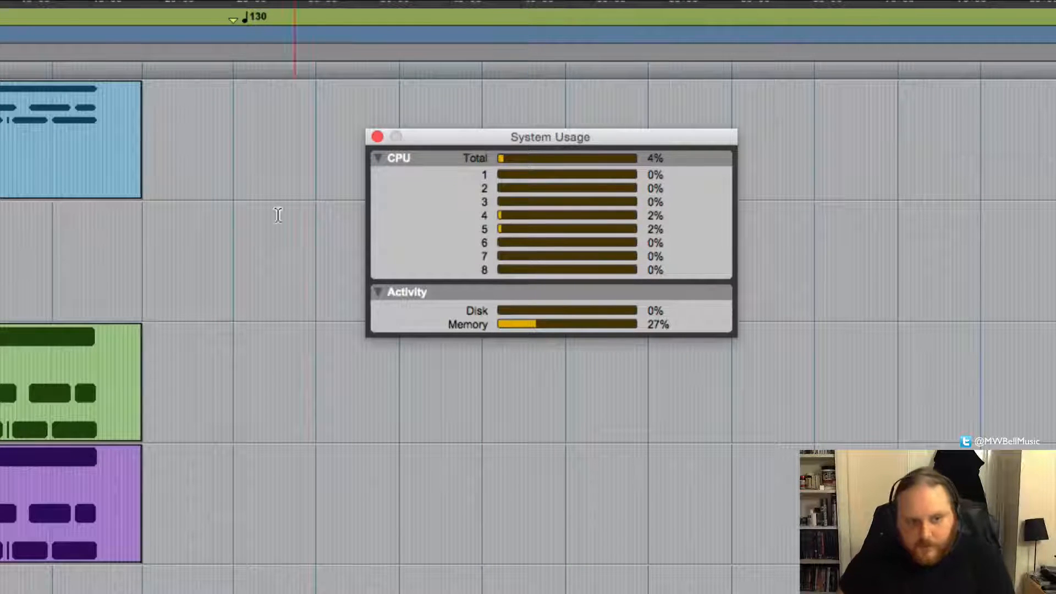
- Move the clip back to the Timp track, check the CPU load during playback, and close the System Usage window
left_click(164, 195)
left_click_drag(93, 177, 95, 234)
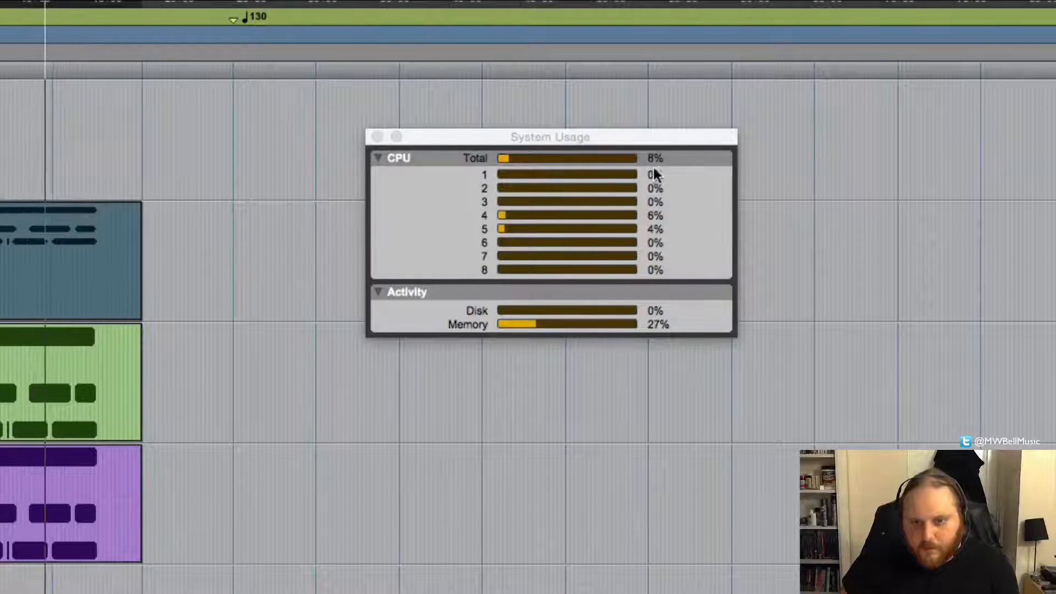
key("space")
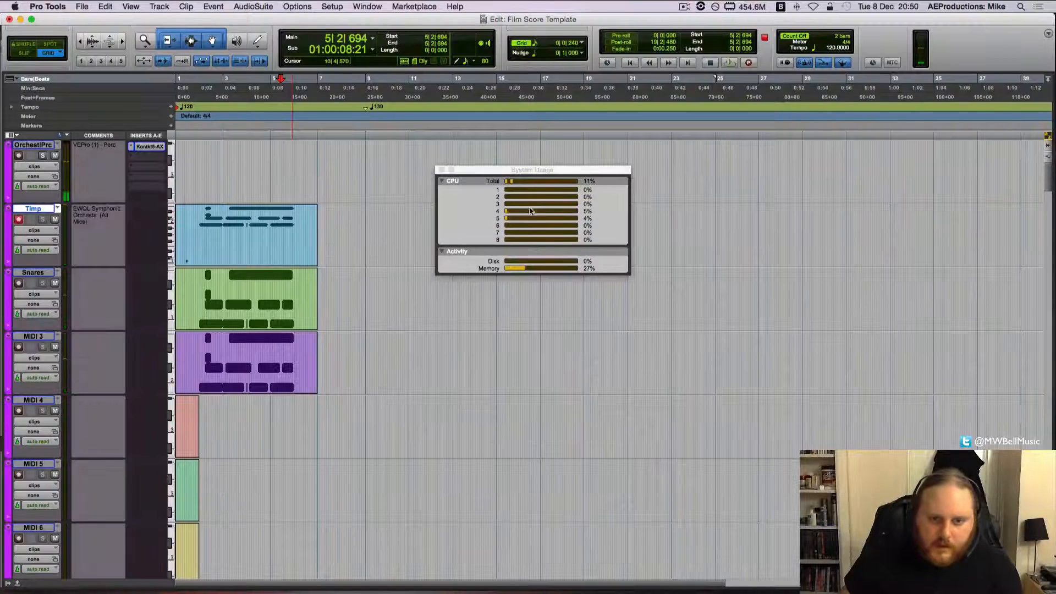
left_click(443, 169)
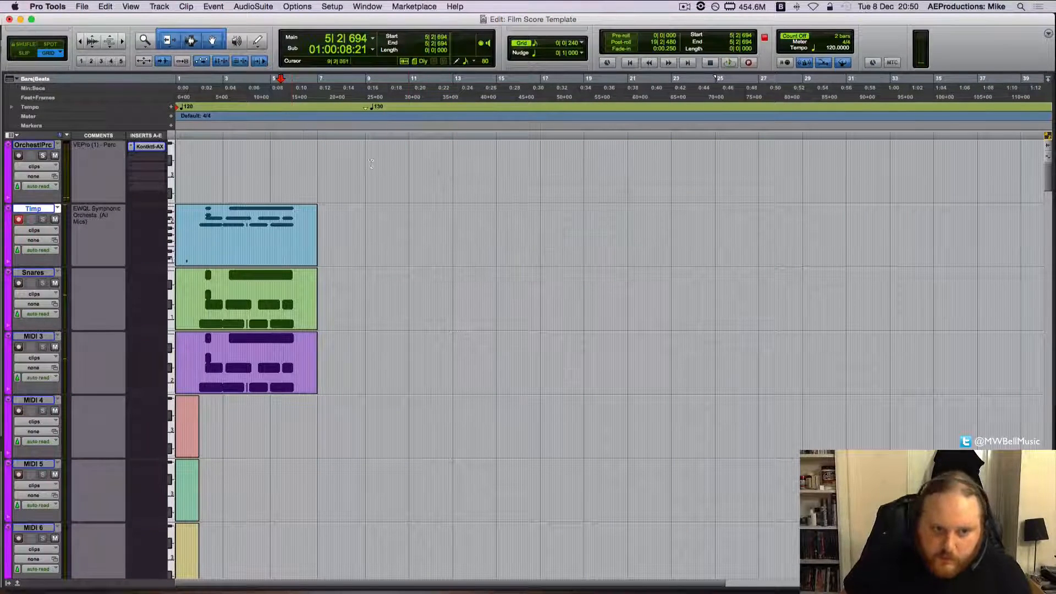
- Reveal the Universe view above the timeline and examine its overview of the session
left_click(272, 167)
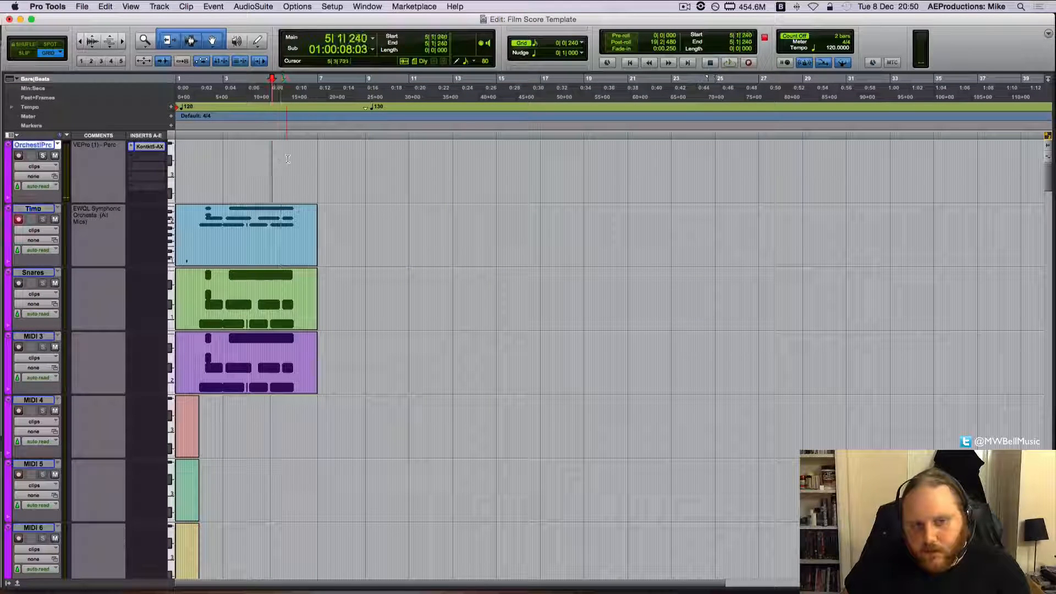
left_click(290, 167)
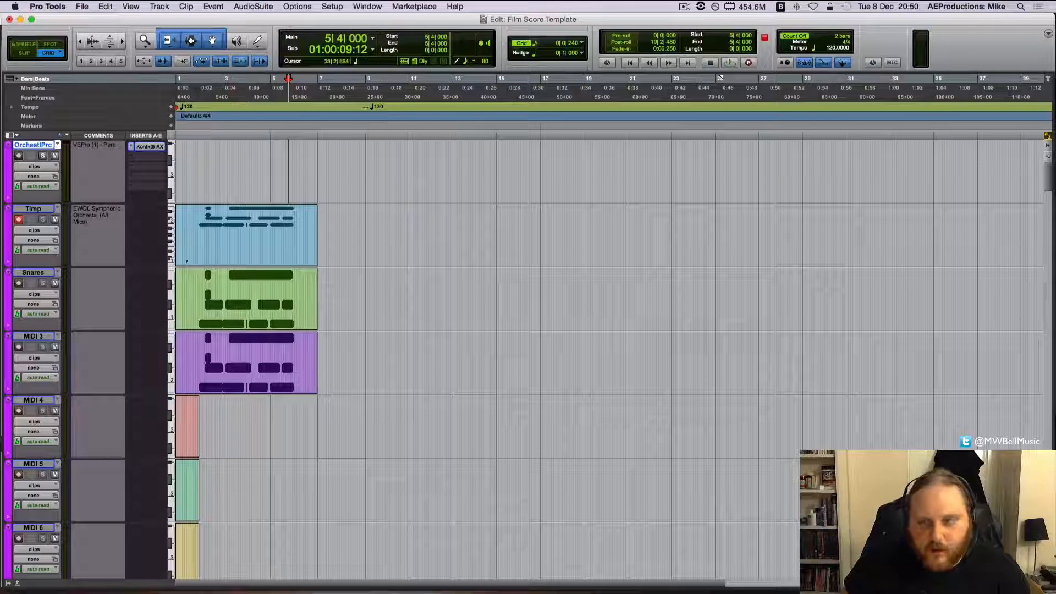
left_click(1046, 76)
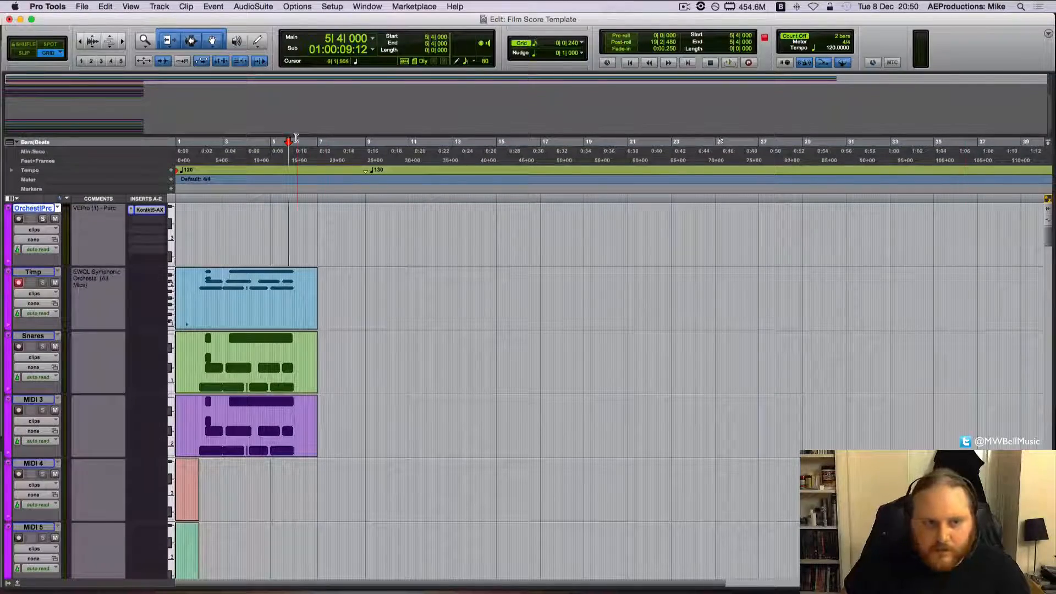
left_click_drag(91, 106, 115, 84)
- Place a copy of the Timp clip at 22|4|720 on the same track and locate the clips in the Universe view
left_click(237, 306)
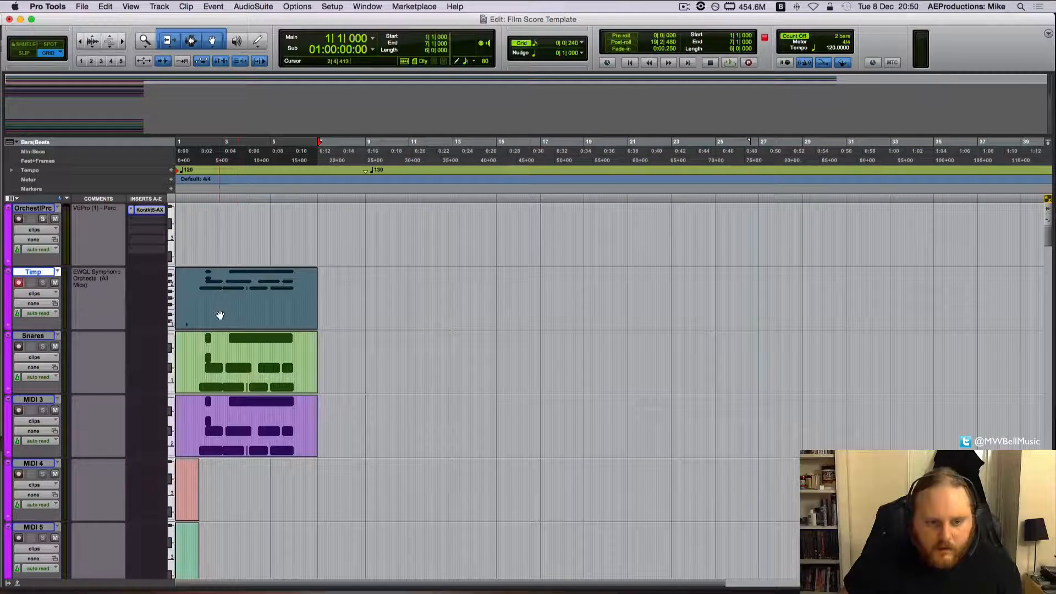
left_click_drag(220, 314, 704, 293)
mouse_move(92, 86)
left_mouse_down()
mouse_move(88, 102)
mouse_move(81, 80)
left_mouse_up()
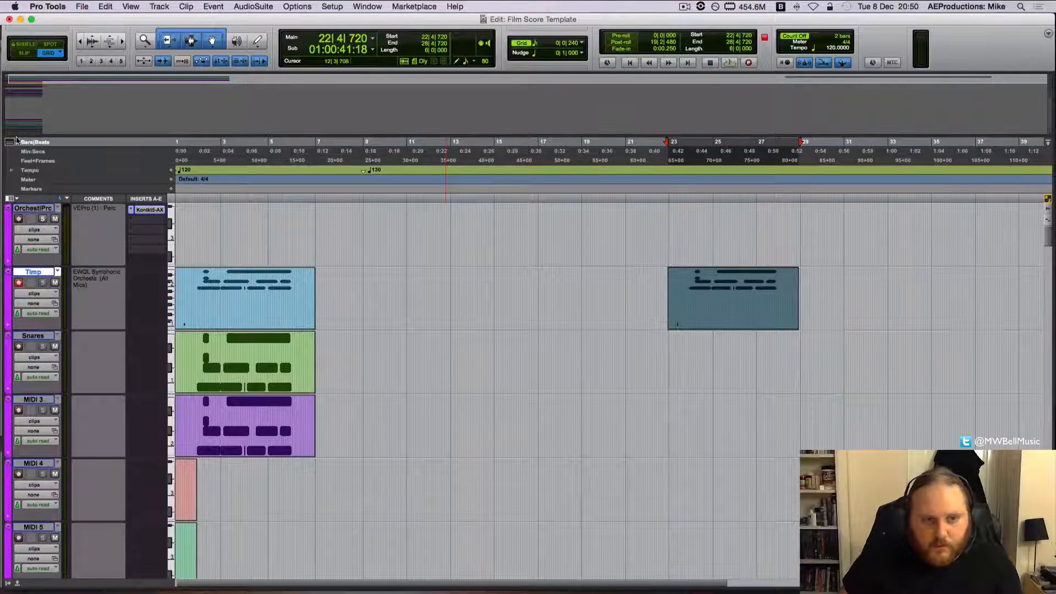
- Enlarge the Universe view to survey the whole session with the timeline zoomed far out, and hide the Universe view again
left_click_drag(50, 134, 51, 248)
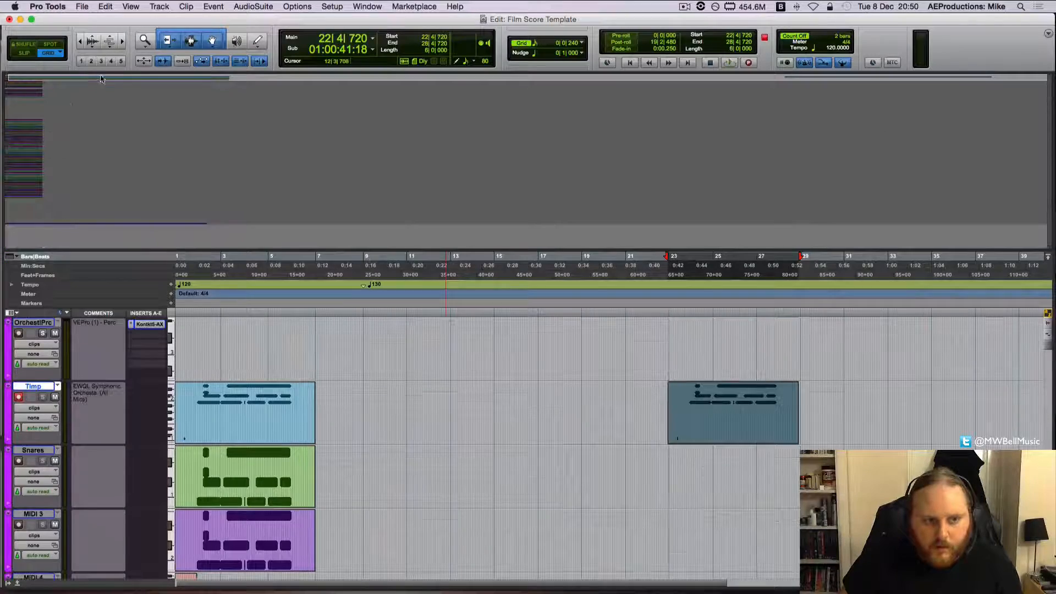
left_click_drag(82, 83, 608, 103)
key("super+bracketleft")
key("super+bracketleft")
key("super+bracketleft")
key("super+bracketleft")
key("super+bracketleft")
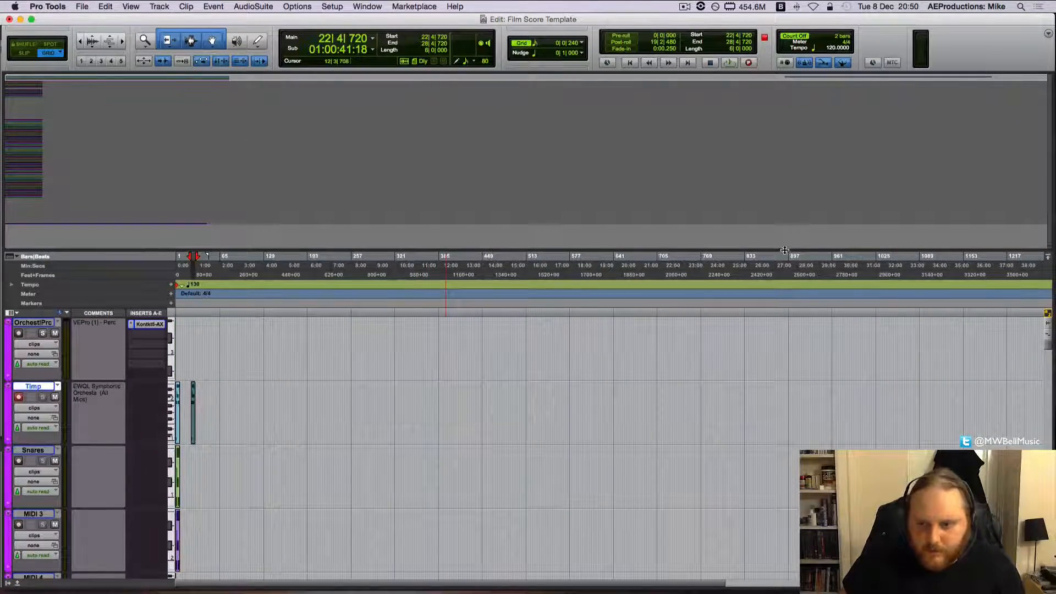
left_click_drag(785, 250, 785, 203)
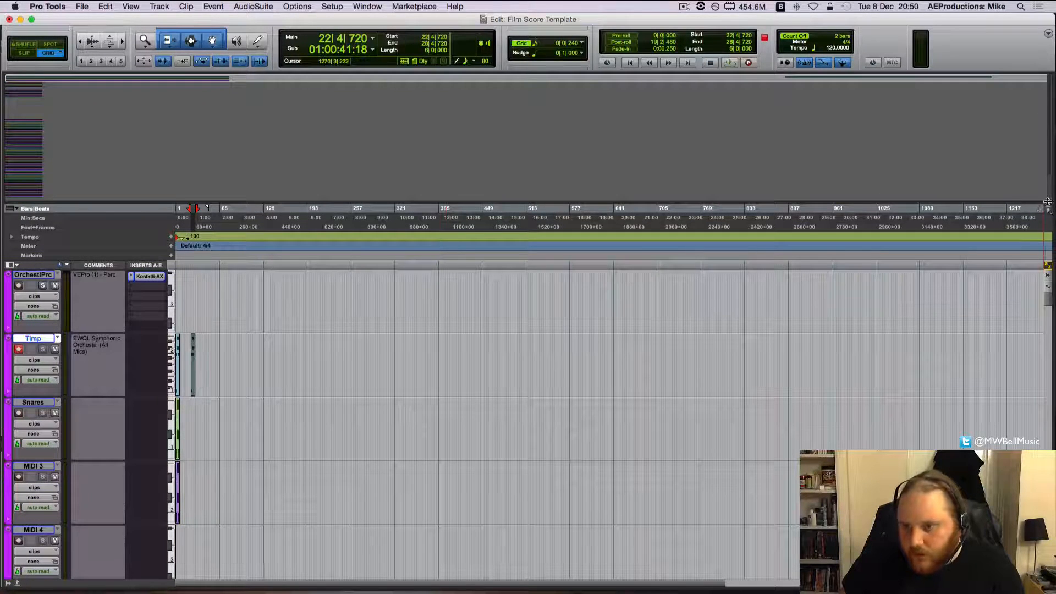
left_click_drag(1049, 208, 1050, 78)
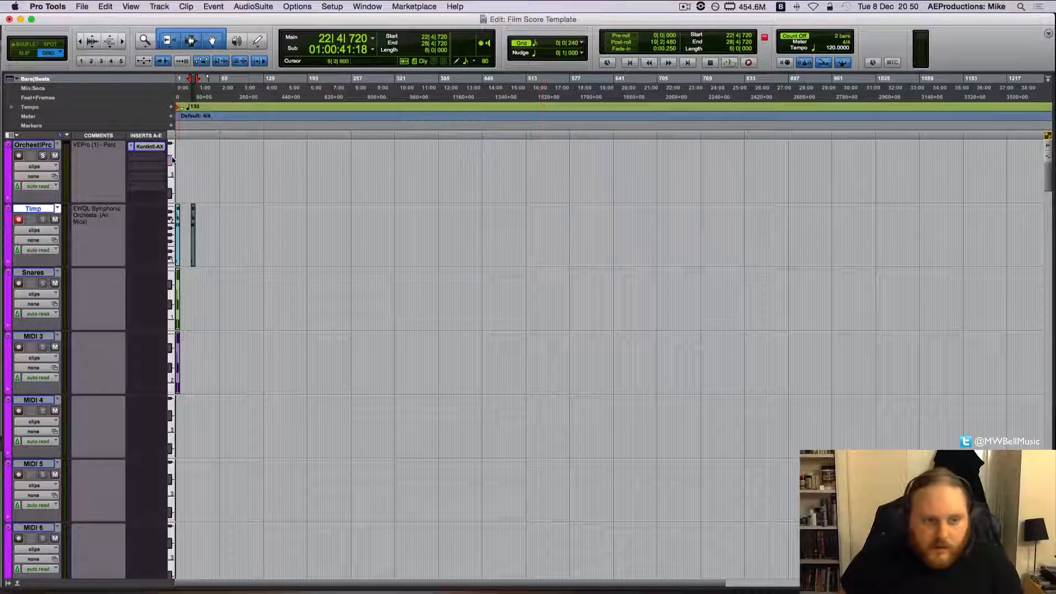
- Zoom the timeline back in on the opening clips until both Timp clips fit in the Edit window
left_click(182, 216)
key("super+bracketright")
key("super+bracketright")
key("super+bracketright")
key("super+bracketright")
key("super+bracketright")
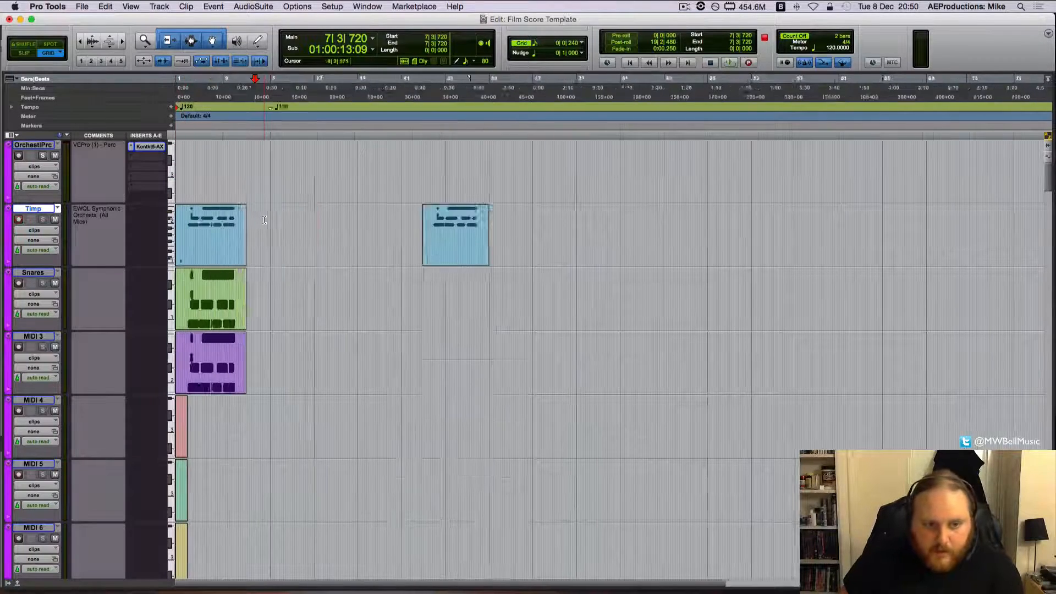
key("super+bracketright")
key("super+bracketright")
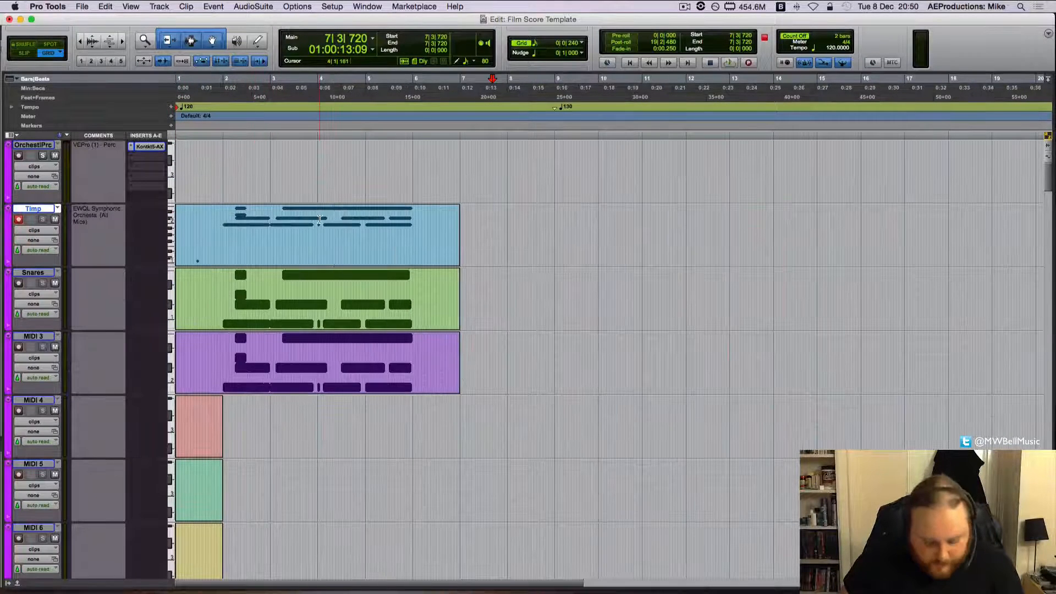
key("super+bracketleft")
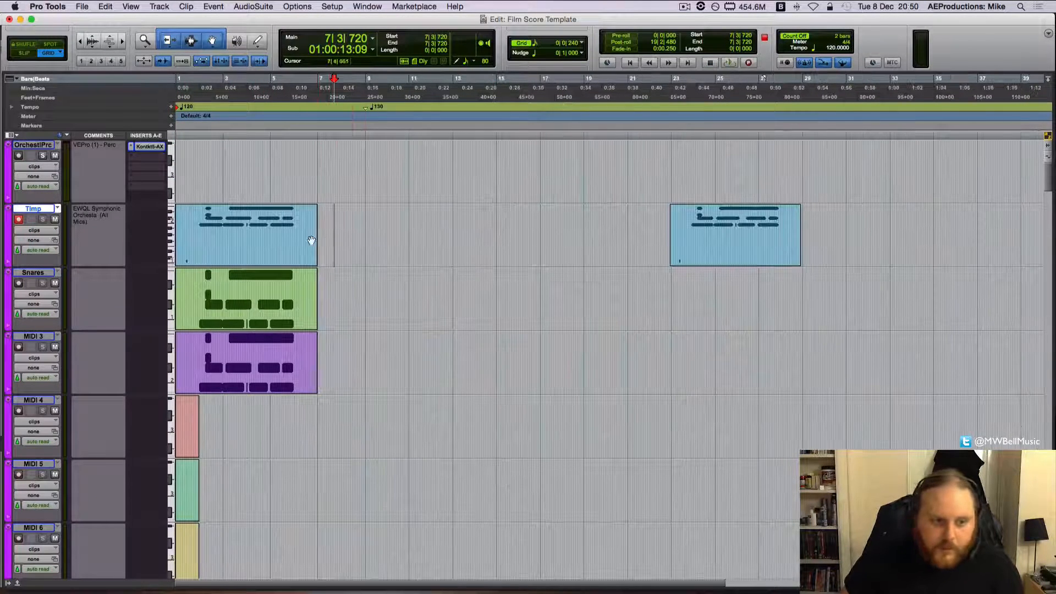
left_click(633, 237)
- Examine the mixer channels in the Mix window from Orchestal Perc through the later MIDI tracks
key("super+equal")
scroll(633, 235, "right", 20)
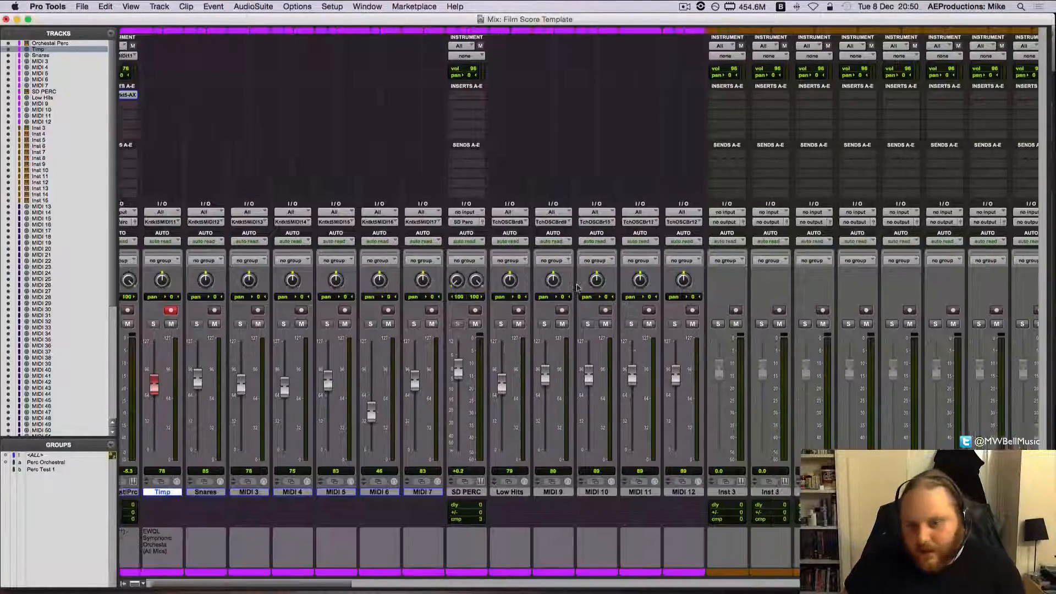
scroll(578, 286, "left", 20)
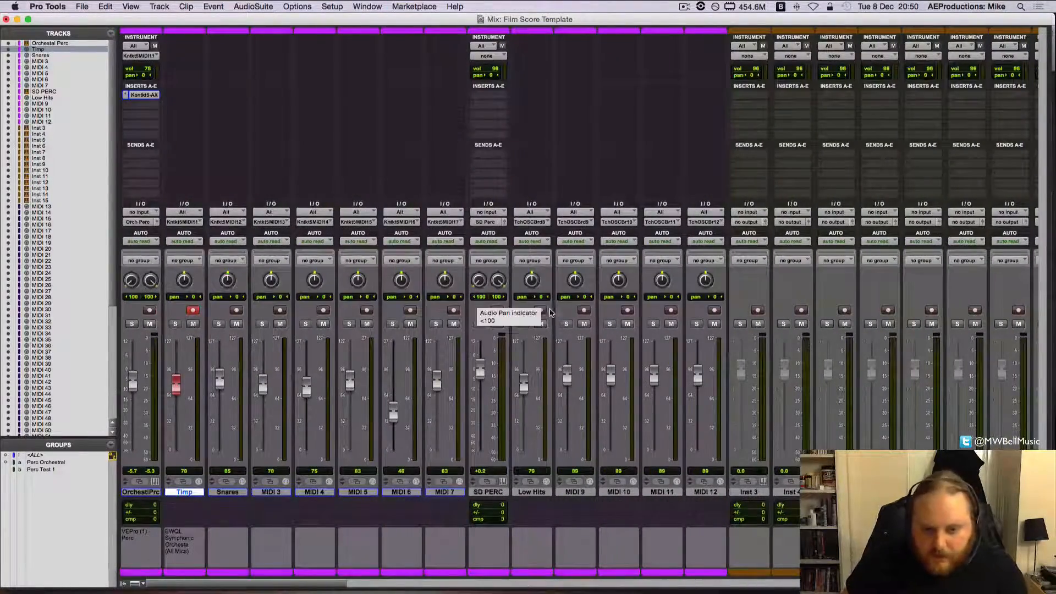
scroll(553, 319, "right", 10)
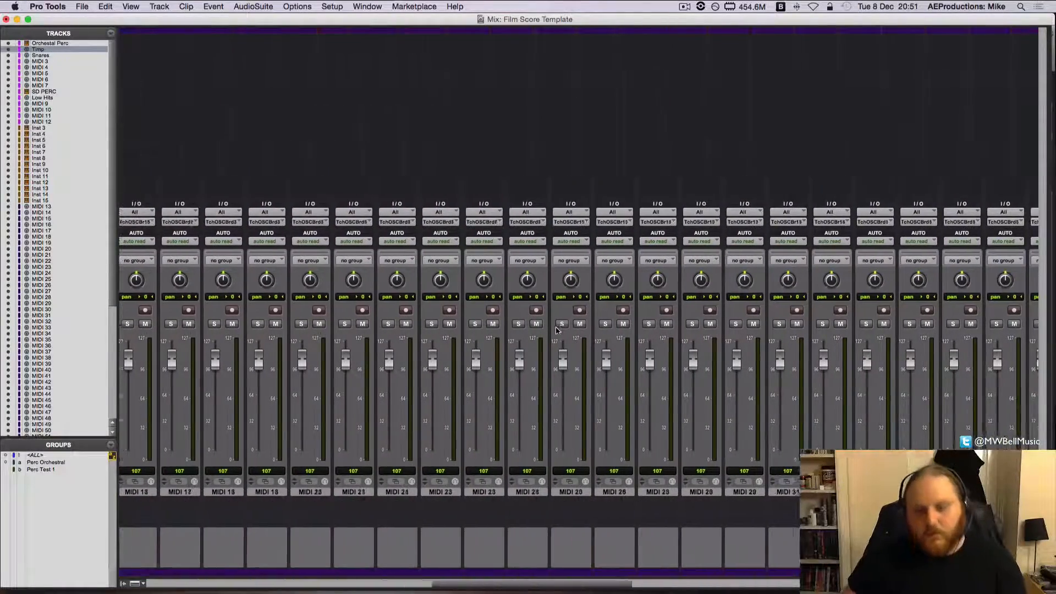
scroll(557, 330, "right", 8)
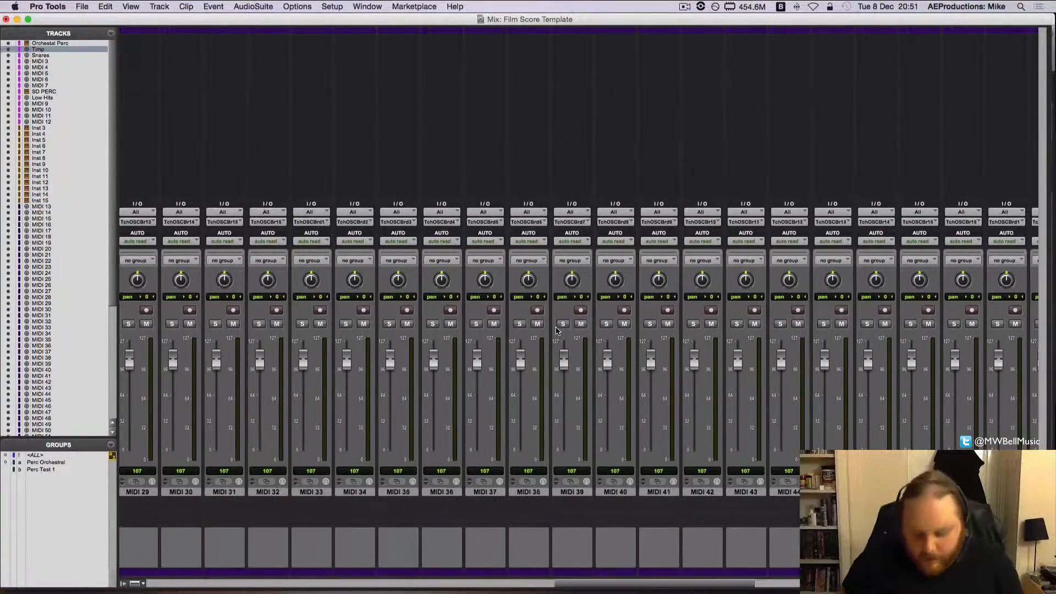
- Return to the Edit window and look along the timeline around the two Timp clips
key("super+equal")
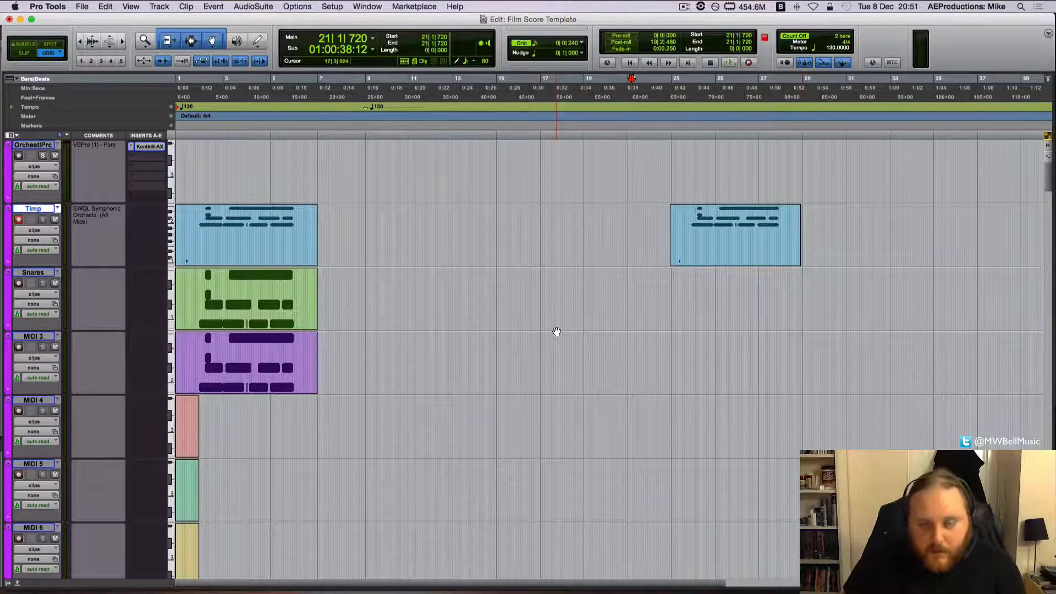
scroll(556, 330, "down", 2)
scroll(556, 331, "right", 8)
scroll(476, 234, "left", 5)
scroll(476, 234, "left", 4)
scroll(476, 234, "up", 2)
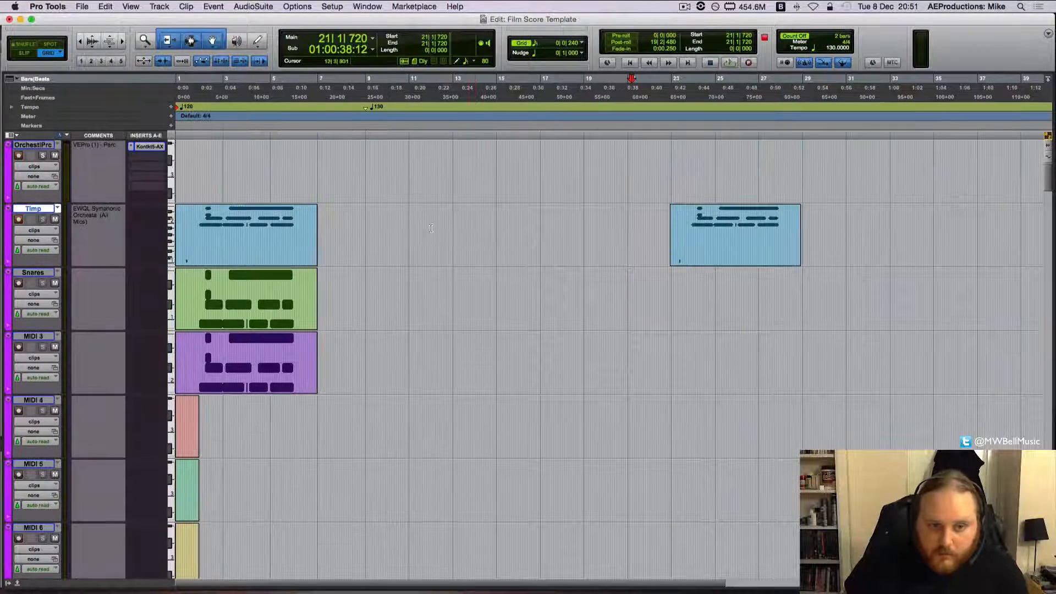
left_click(678, 279)
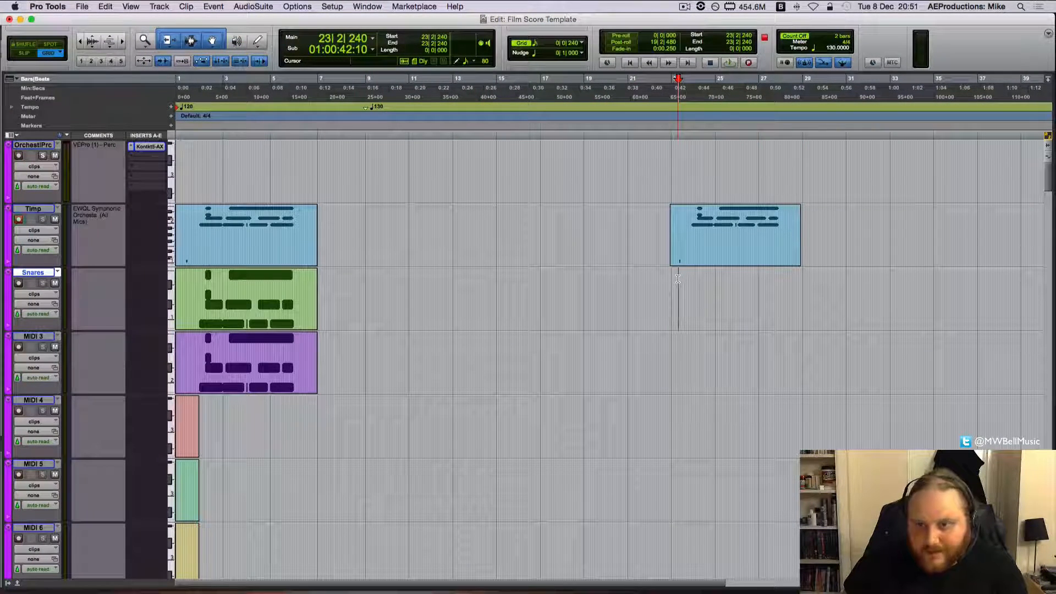
left_click(674, 280)
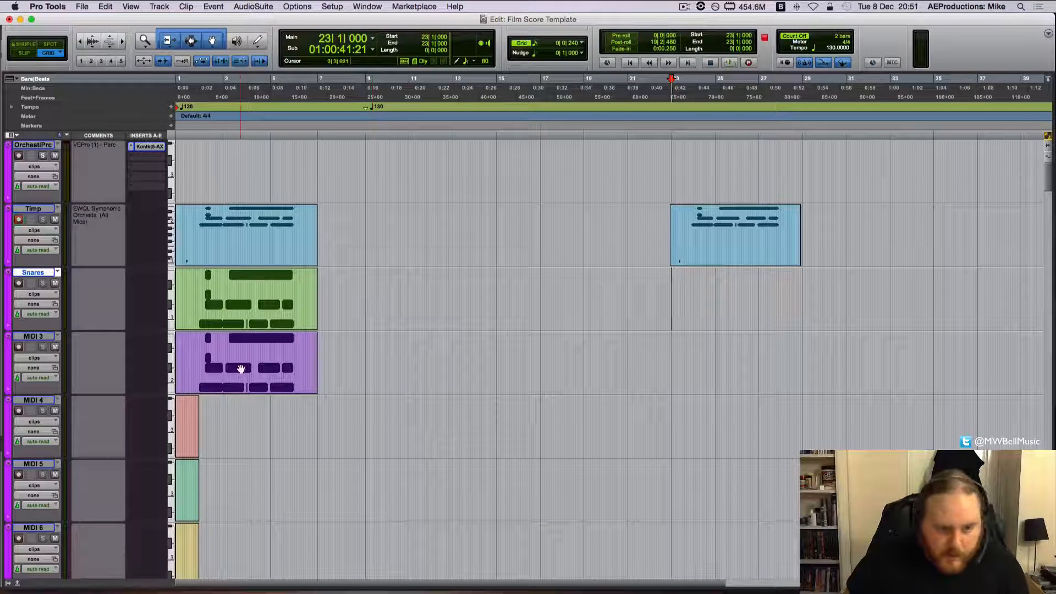
left_click(239, 370)
left_click(257, 302)
left_click(261, 260)
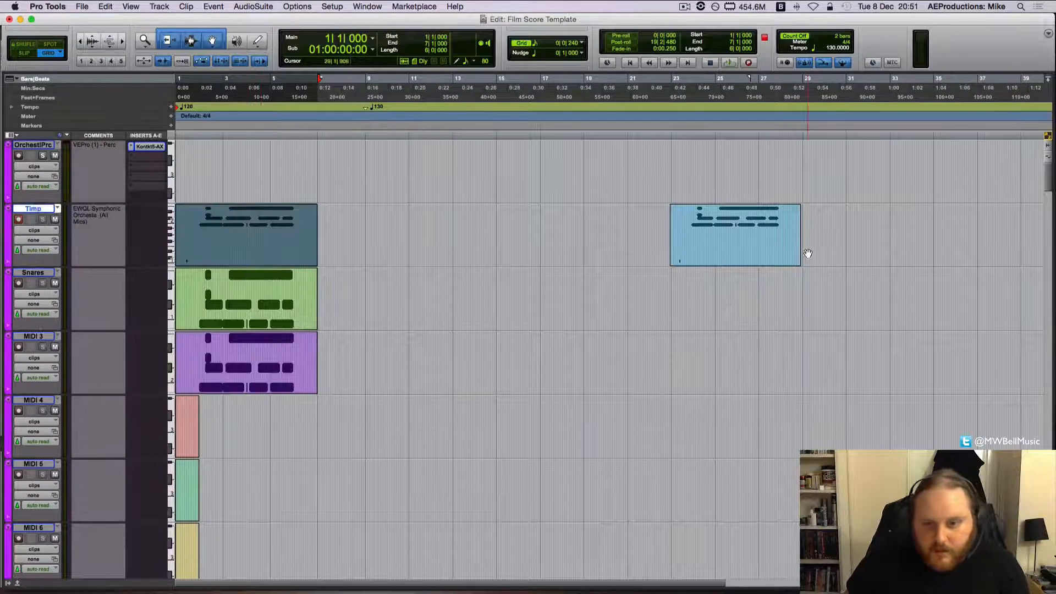
left_click(767, 255)
left_click(458, 232)
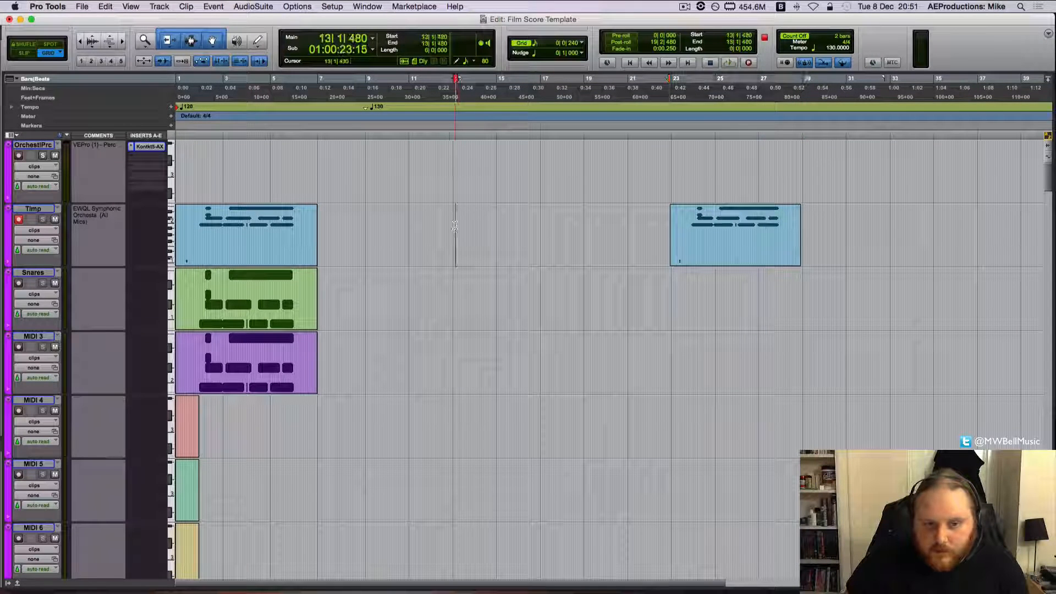
left_click(507, 226)
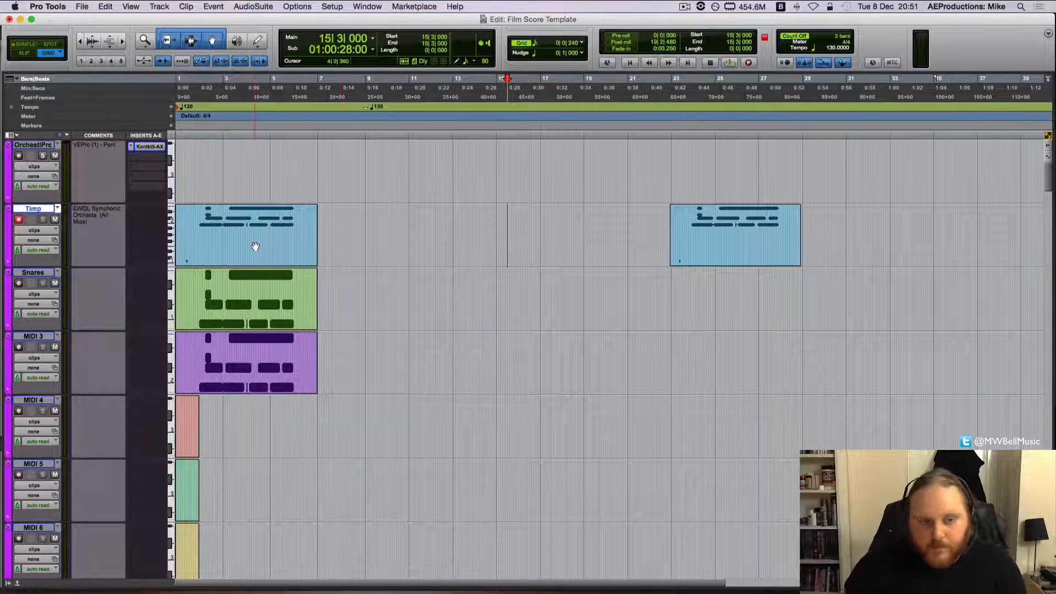
left_click(235, 247)
left_click(204, 221)
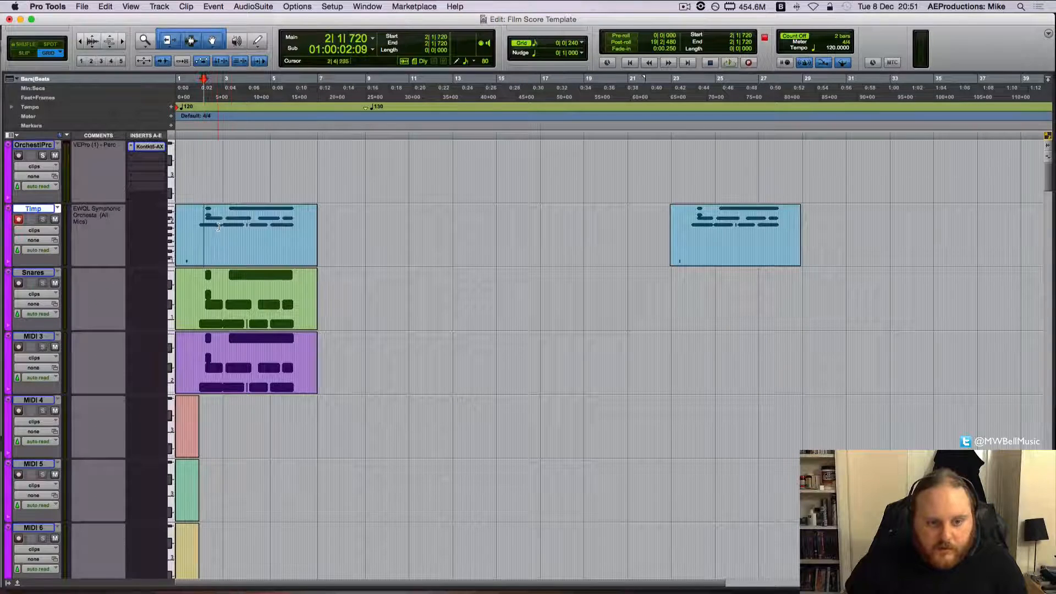
left_click(231, 244)
left_click(689, 242)
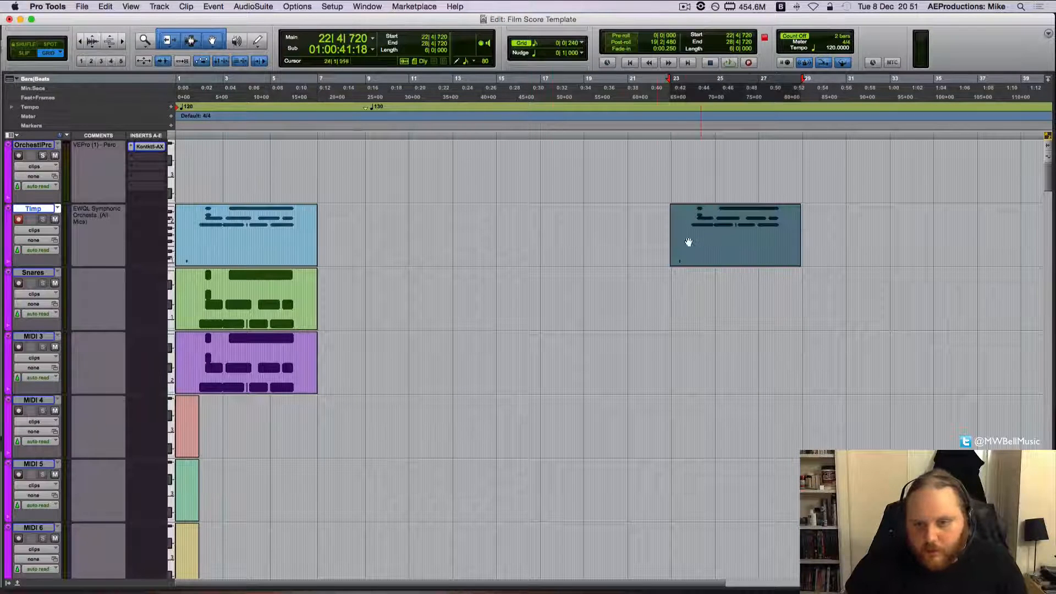
left_click(630, 229)
left_click(810, 229)
left_click(837, 227)
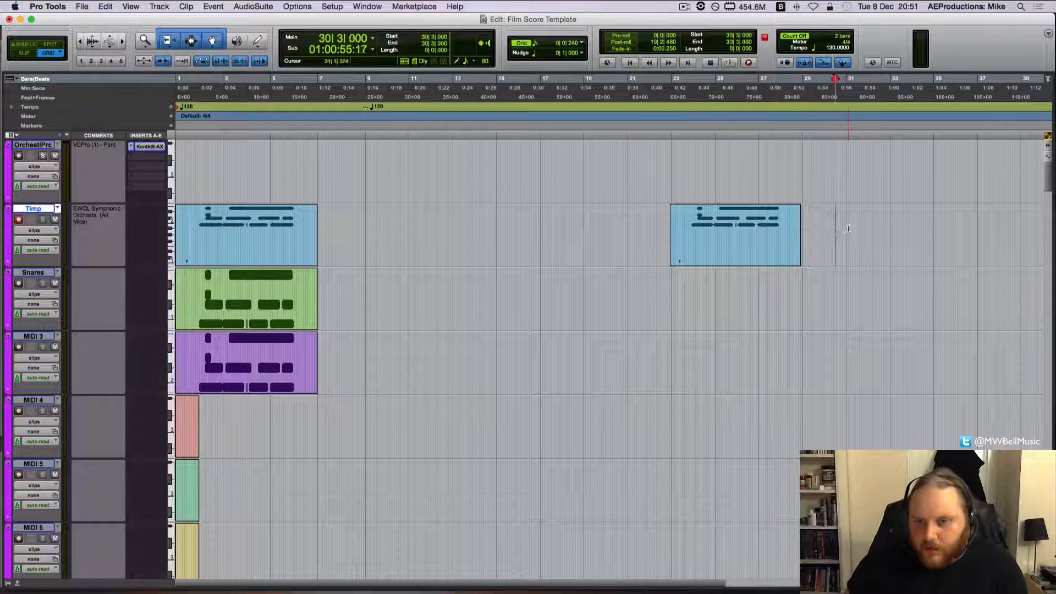
left_click(845, 227)
left_click(892, 227)
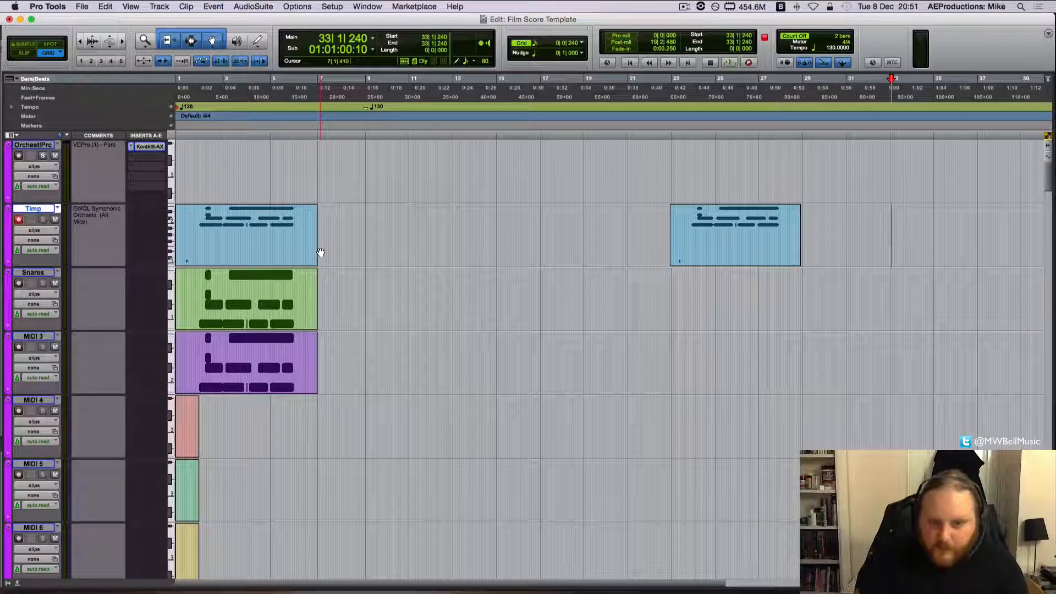
- Check the Mix window against the Edit window and scan the Edit tracks from OrchestlPrc through MIDI 11
key("super+equal")
key("super+equal")
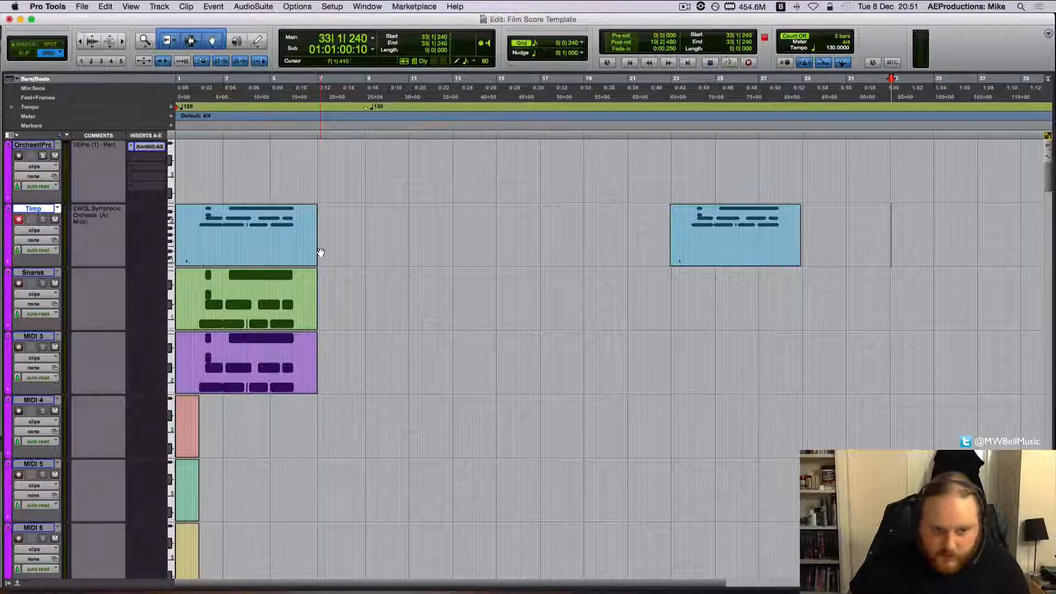
scroll(285, 256, "down", 10)
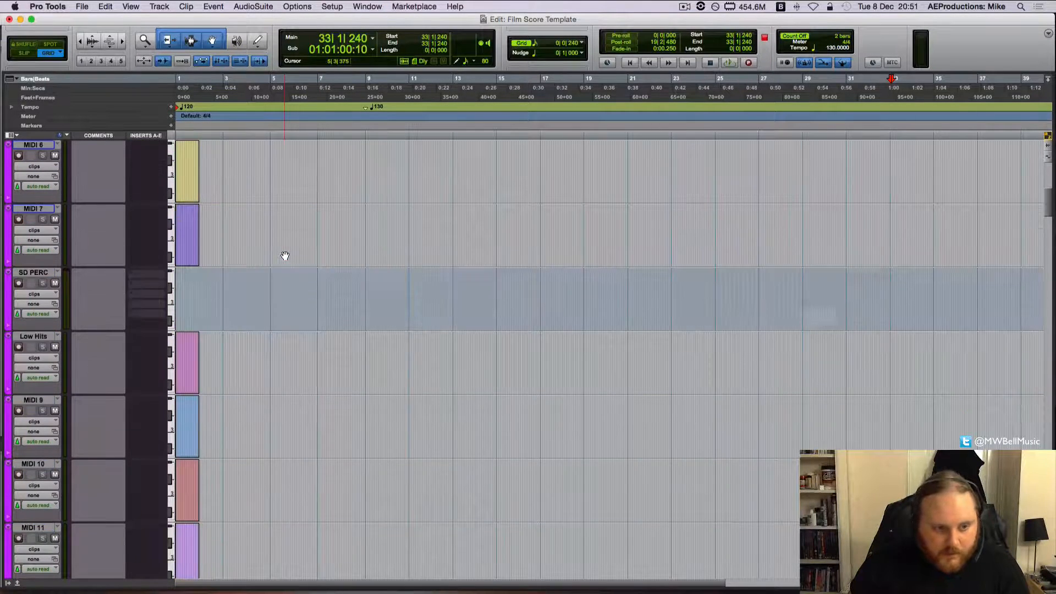
scroll(285, 256, "up", 15)
scroll(242, 297, "right", 3)
scroll(206, 340, "left", 3)
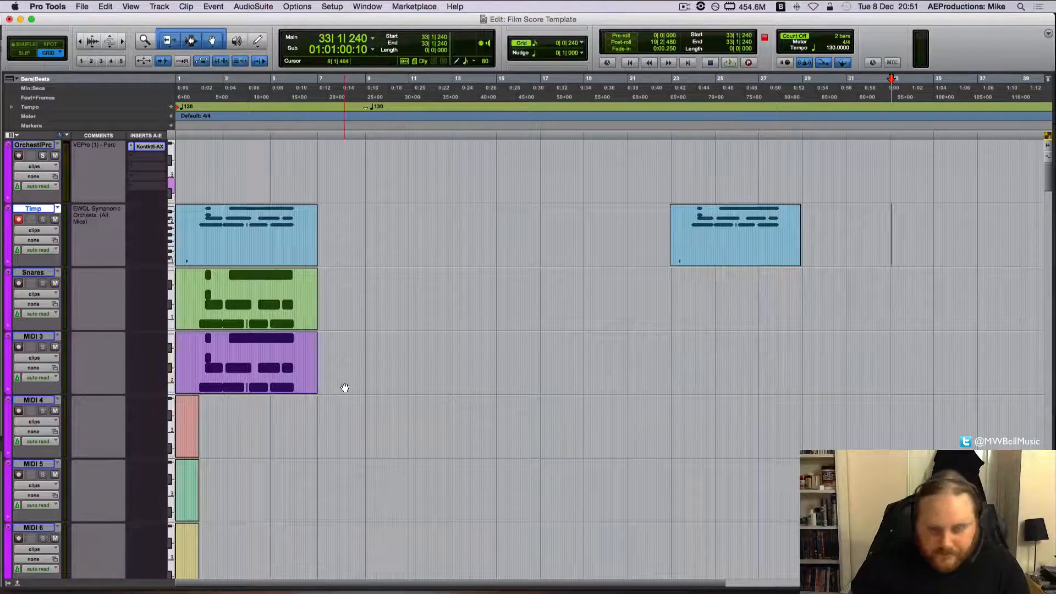
scroll(345, 387, "down", 10)
scroll(320, 411, "up", 10)
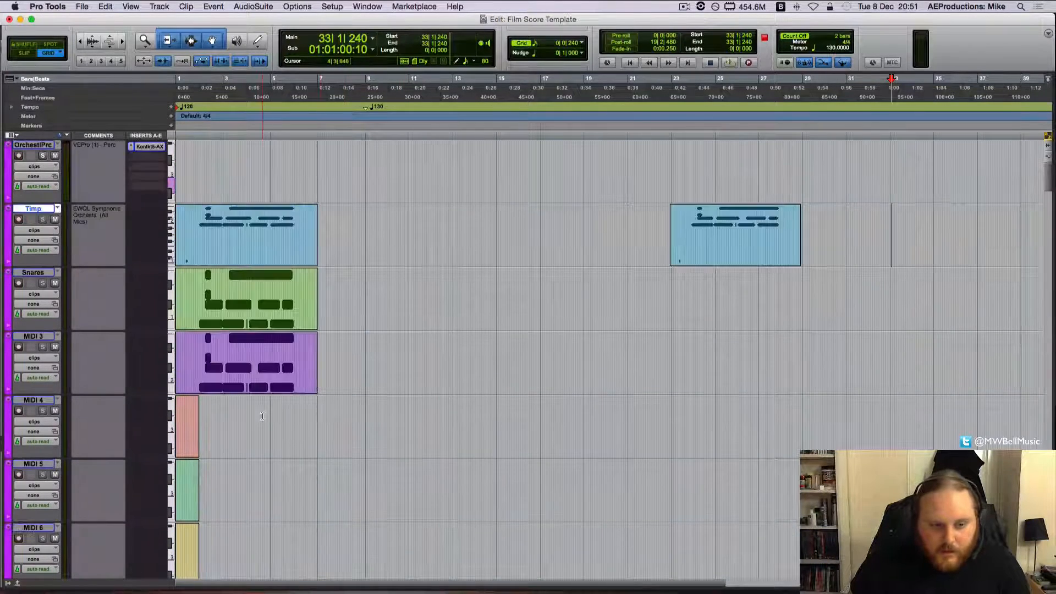
- Play the opening percussion clips briefly from 2|4|480 and stop playback
left_click(269, 413)
left_click(318, 413)
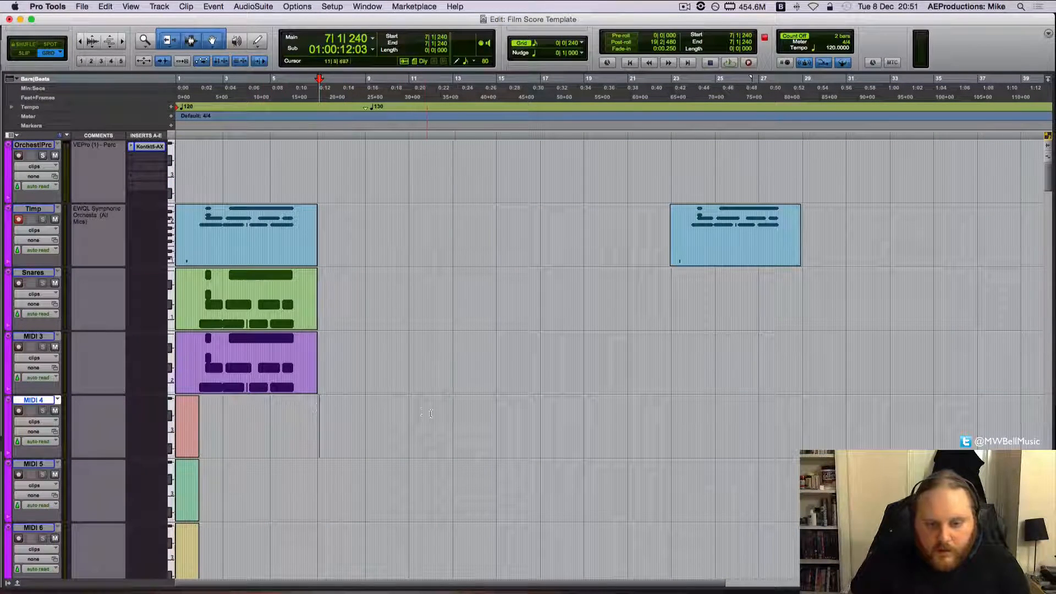
left_click(408, 413)
left_click(456, 414)
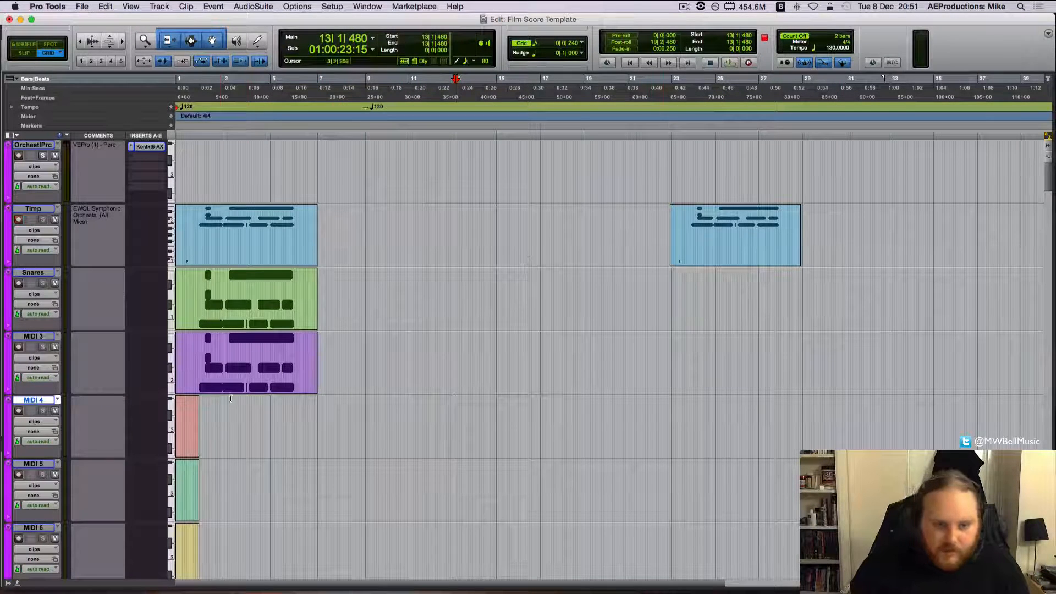
left_click(222, 413)
key("space")
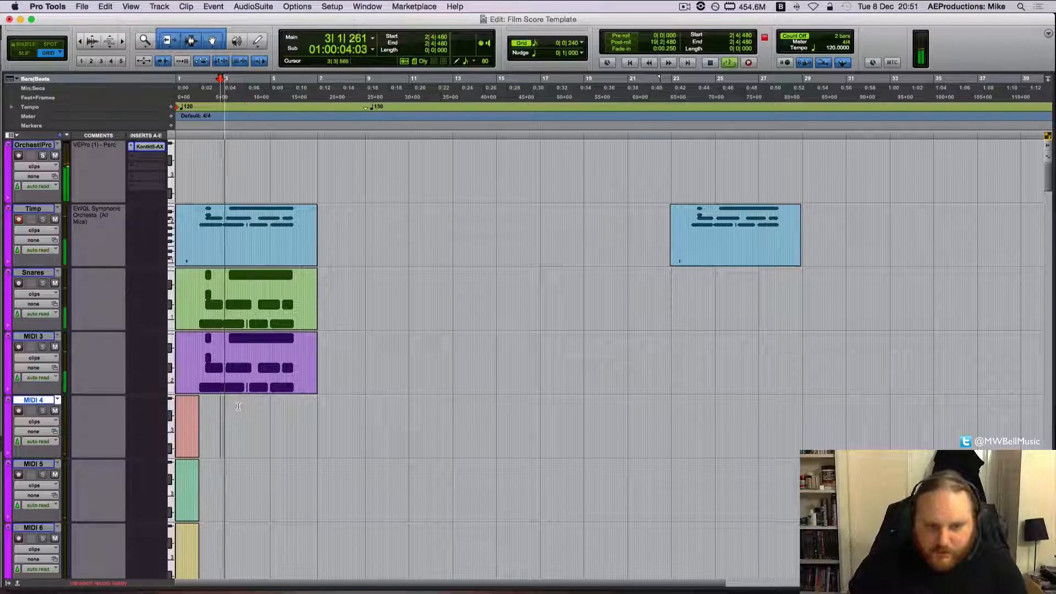
key("space")
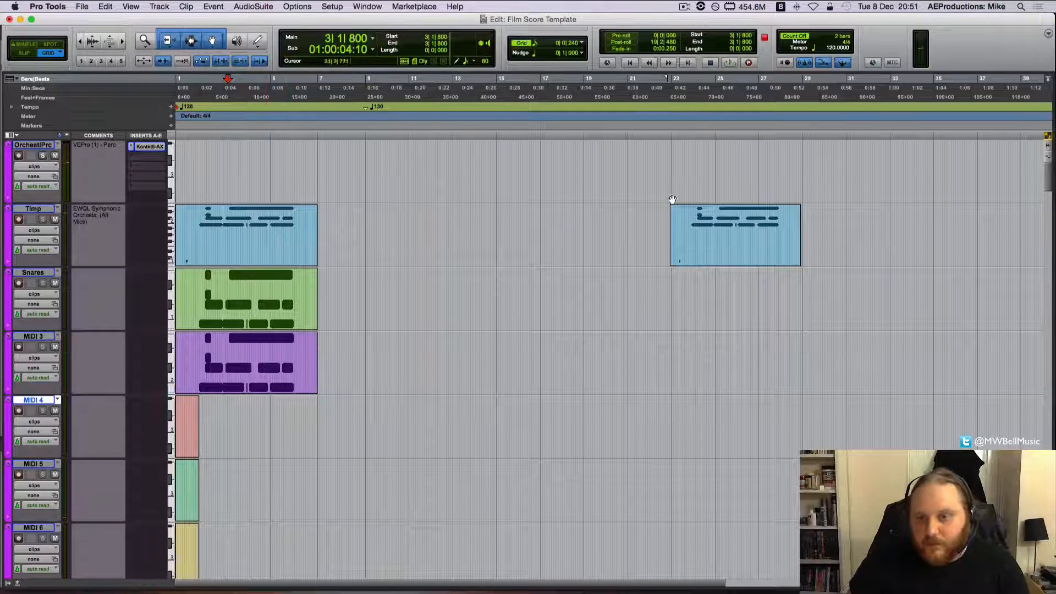
- In the MIDI Editor, move the first Timp clip's long highest note forward by one 0|0|240 grid step, and return to the Edit window
double_click(252, 254)
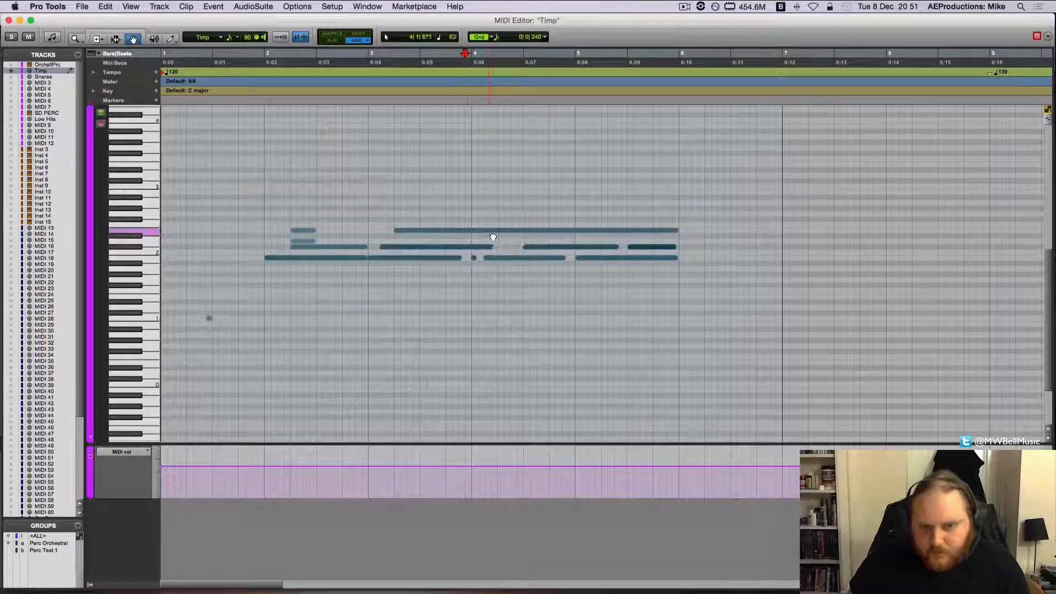
left_click(498, 231)
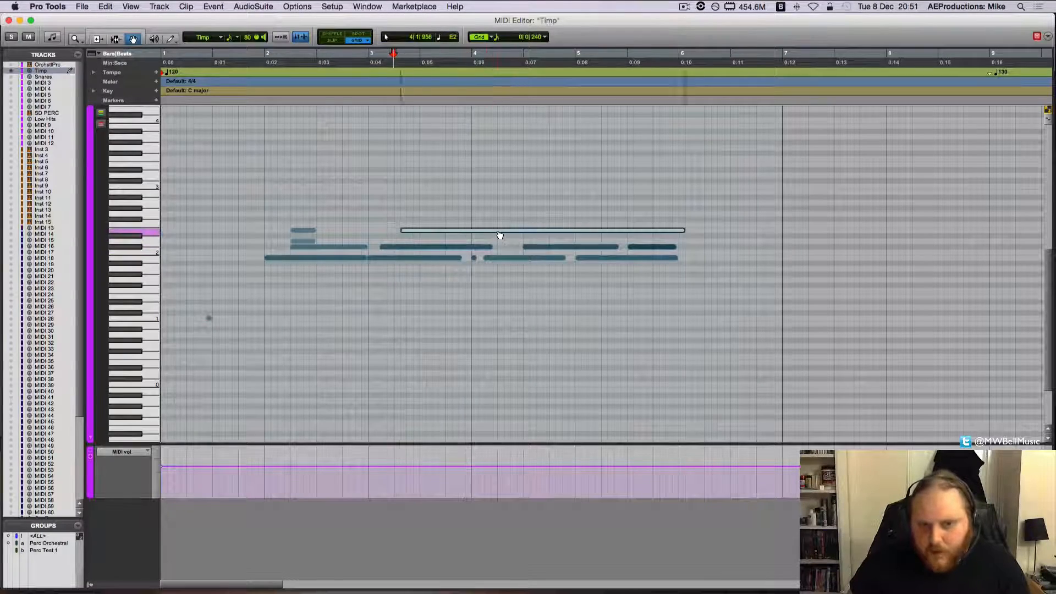
left_click(449, 313)
key("super+equal")
key("super+equal")
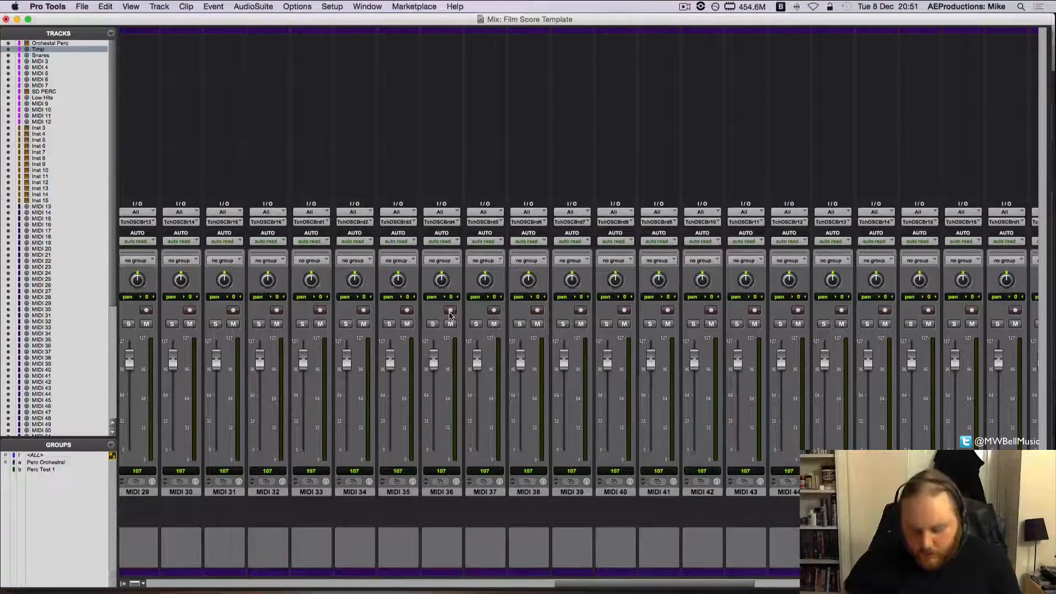
key("super+equal")
left_click(448, 297)
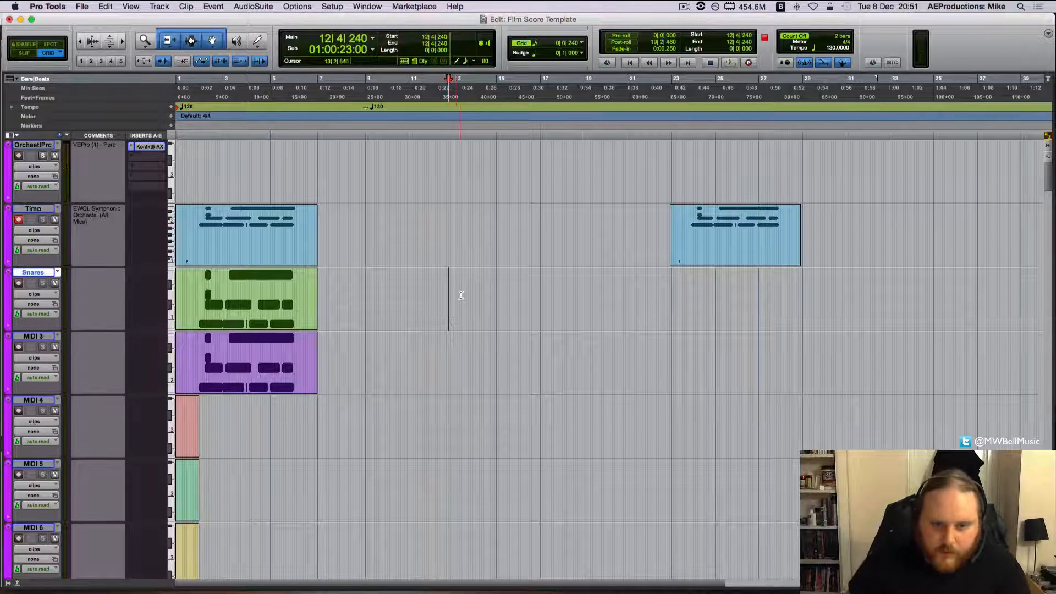
left_click(461, 294)
left_click(495, 288)
left_click(520, 289)
left_click(545, 289)
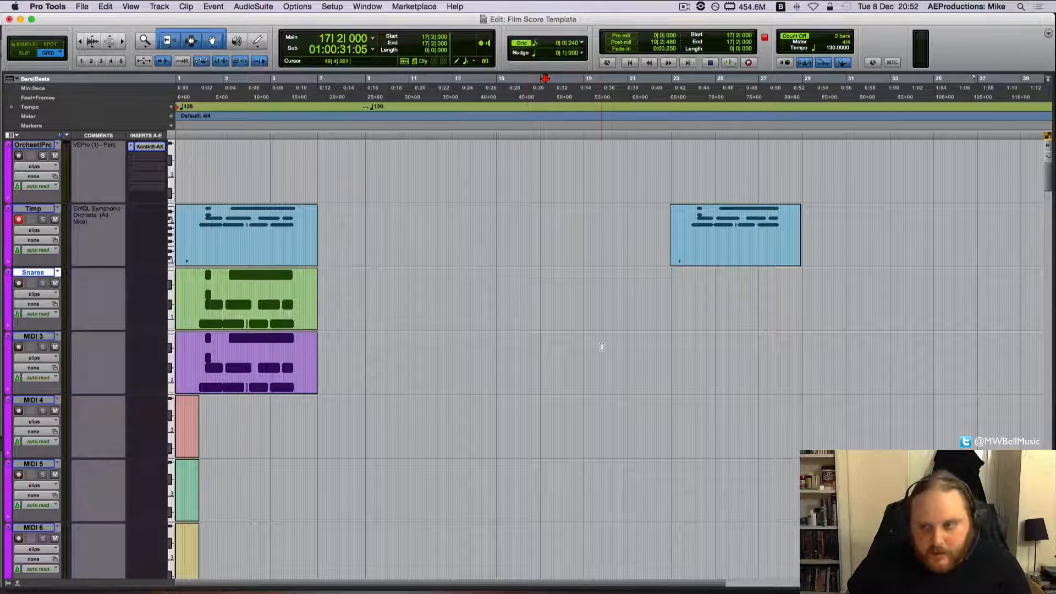
left_click(455, 234)
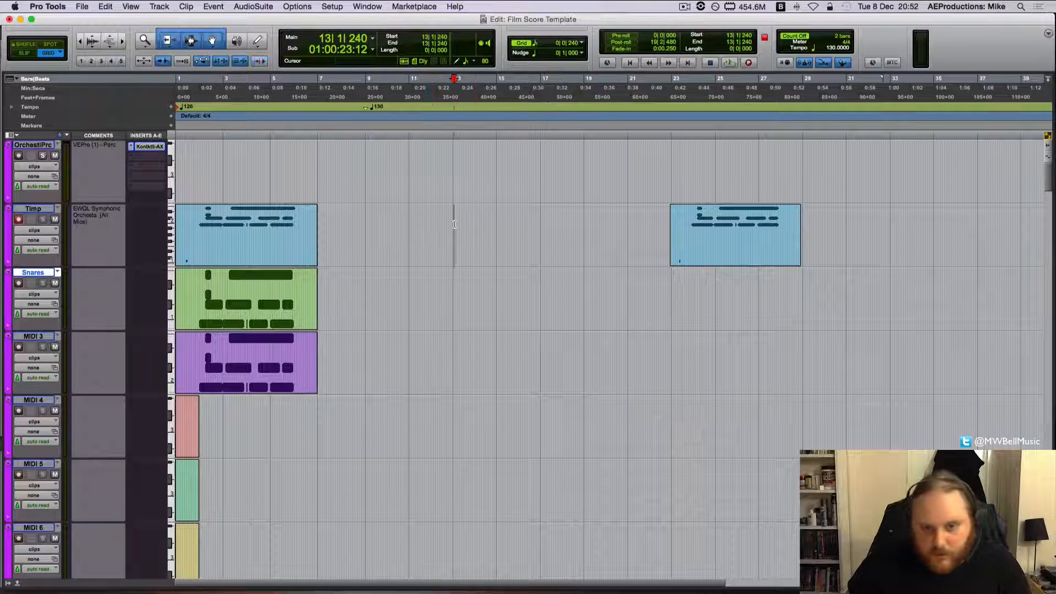
left_click(477, 237)
left_click(447, 236)
left_click(393, 236)
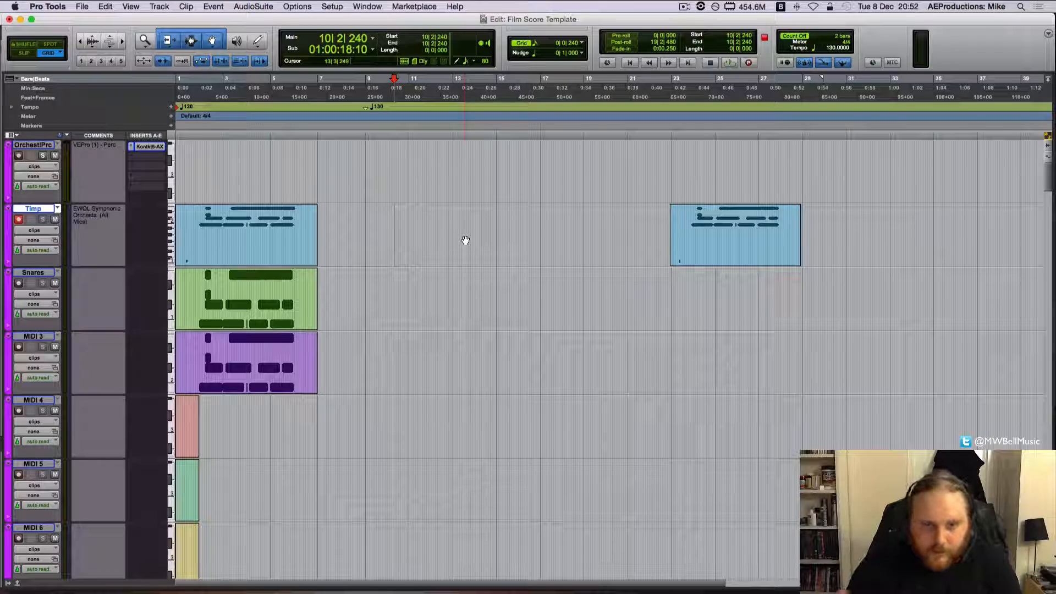
left_click(451, 223)
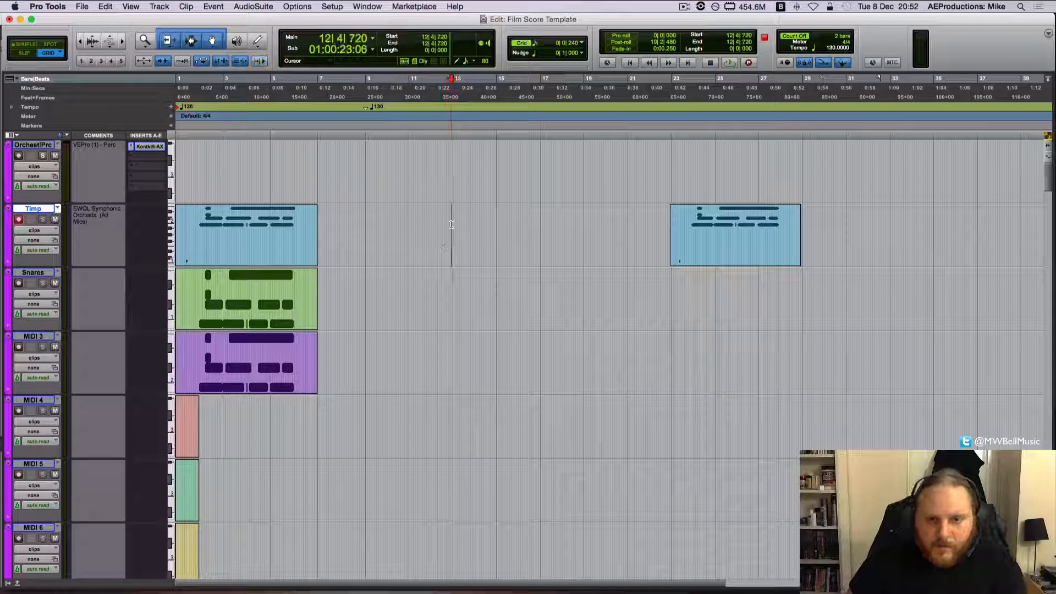
left_click(497, 217)
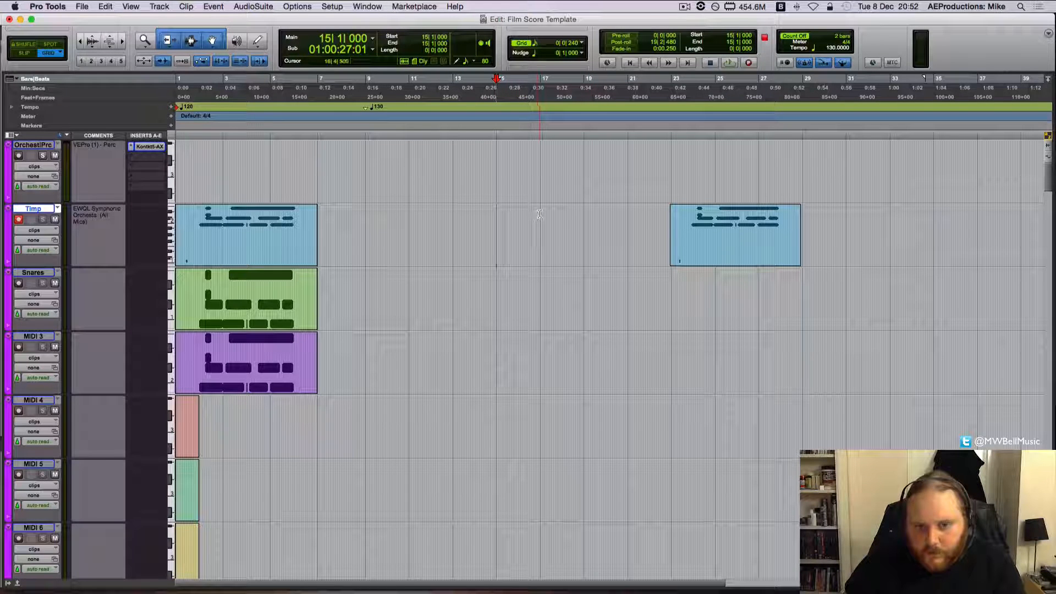
left_click(538, 215)
left_click(500, 214)
left_click(578, 221)
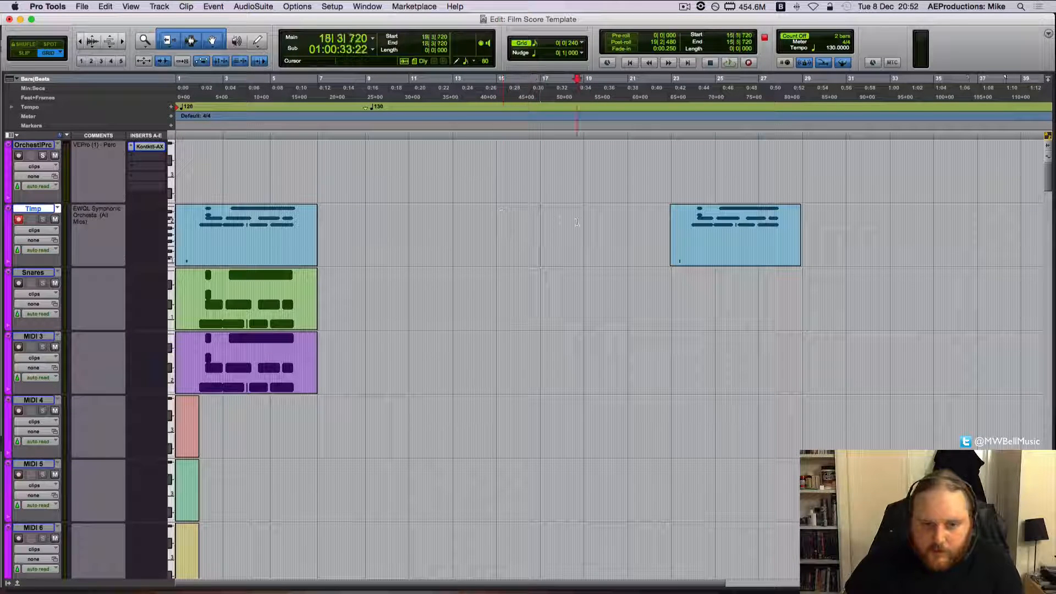
left_click(599, 223)
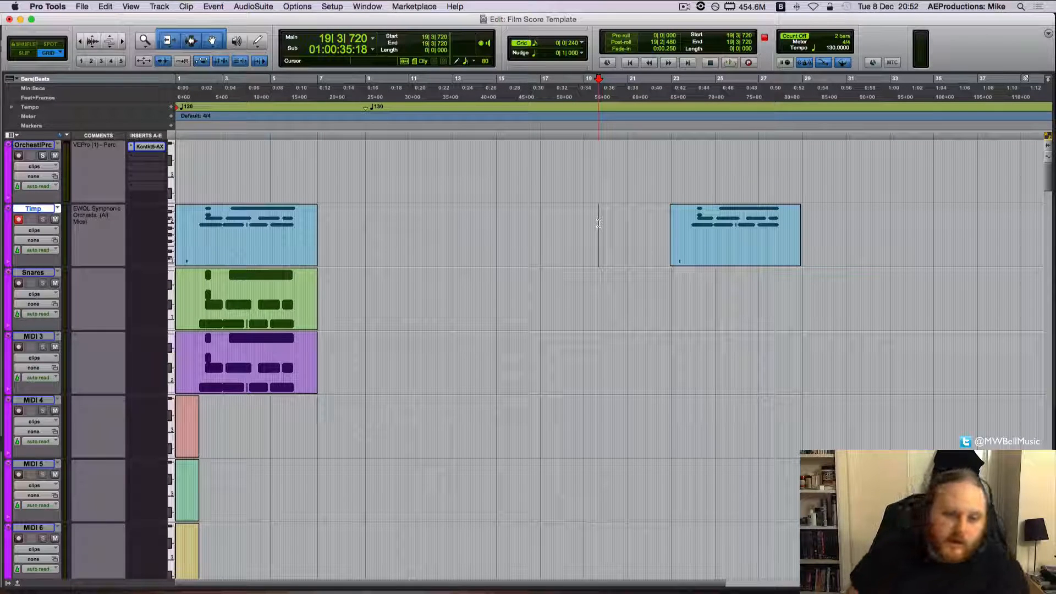
left_click(487, 236)
left_click(499, 234)
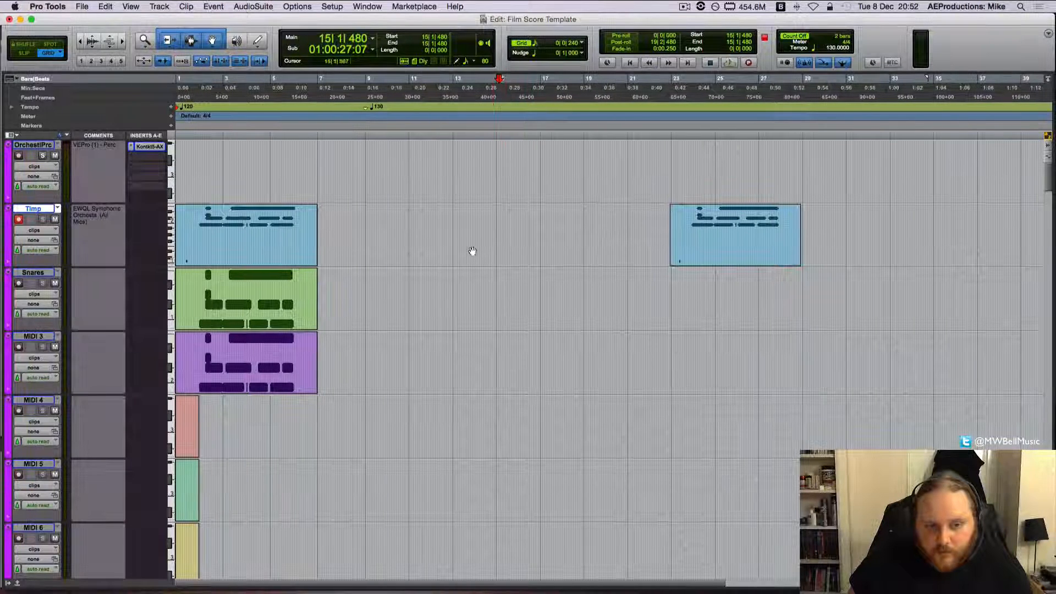
left_click(264, 408)
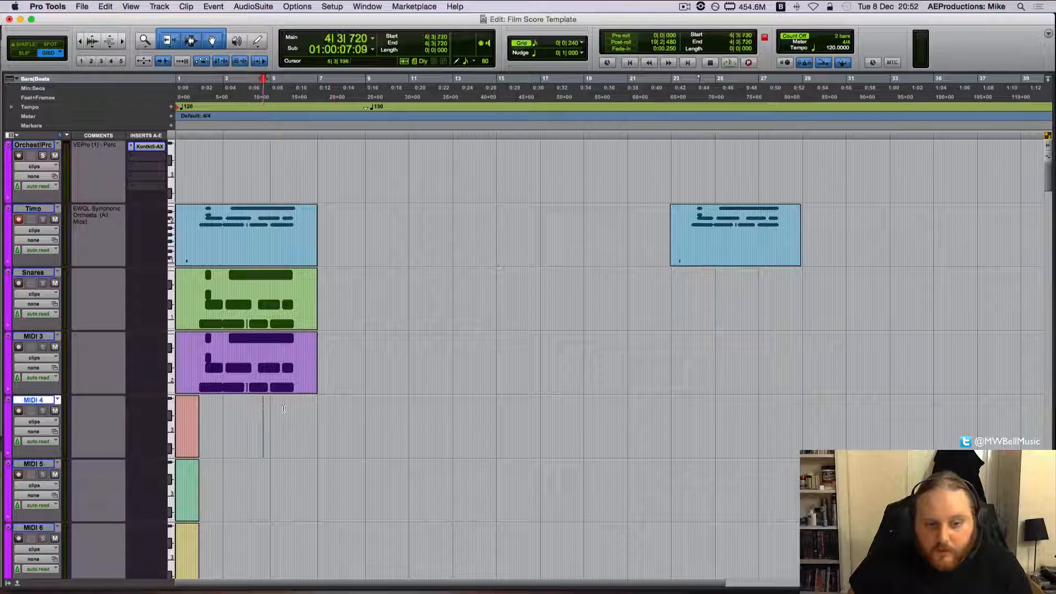
left_click(361, 410)
left_click(429, 412)
left_click(467, 412)
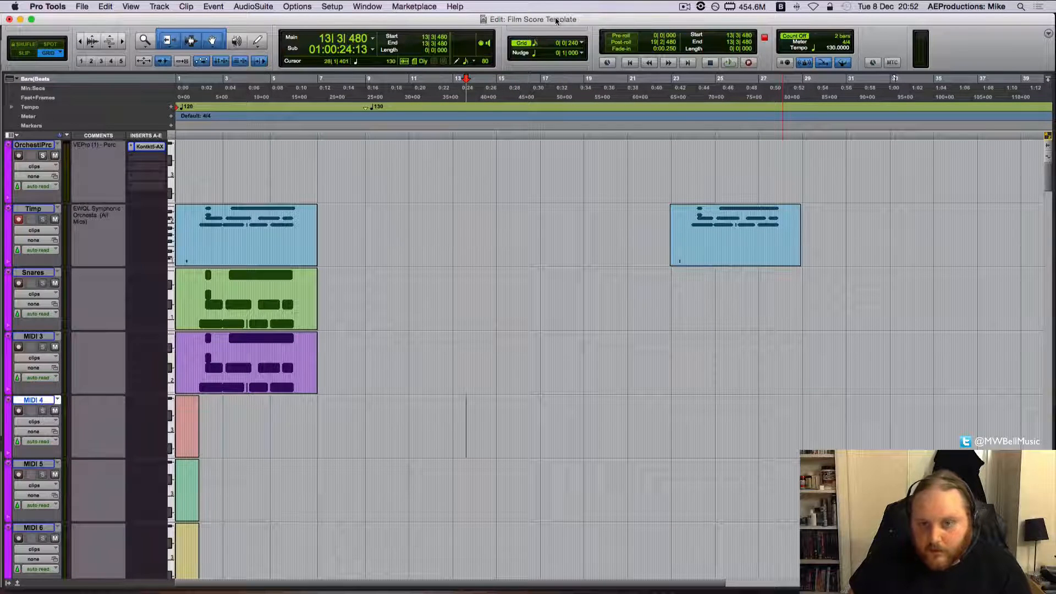
left_click(676, 271)
left_click(696, 286)
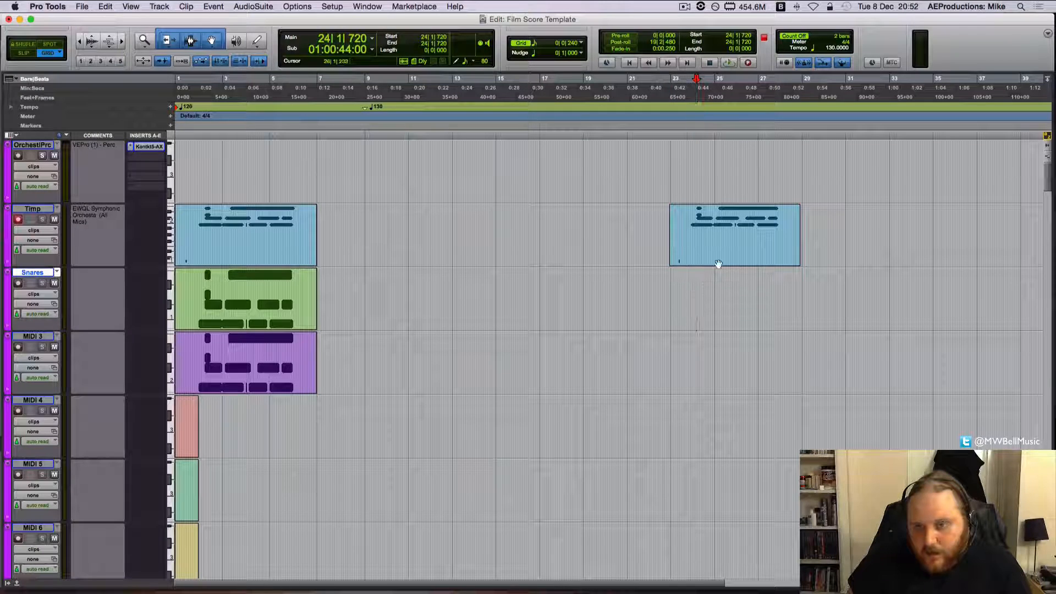
left_click(754, 286)
left_click(769, 286)
left_click(734, 286)
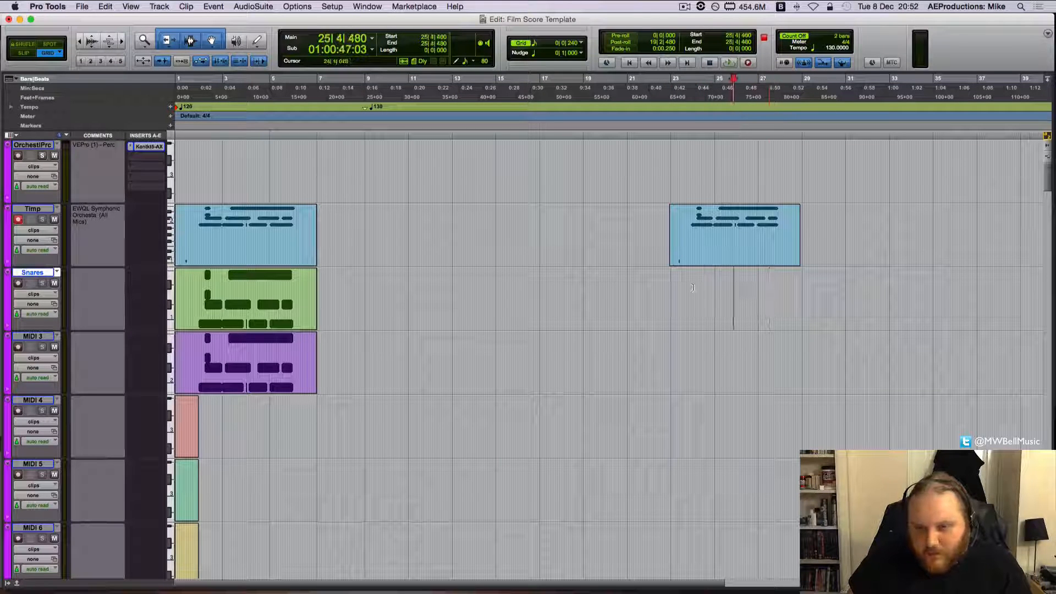
- Scan the Edit tracks from Timp through the Inst tracks to MIDI 16, and compare them with the Mix window
left_click(690, 280)
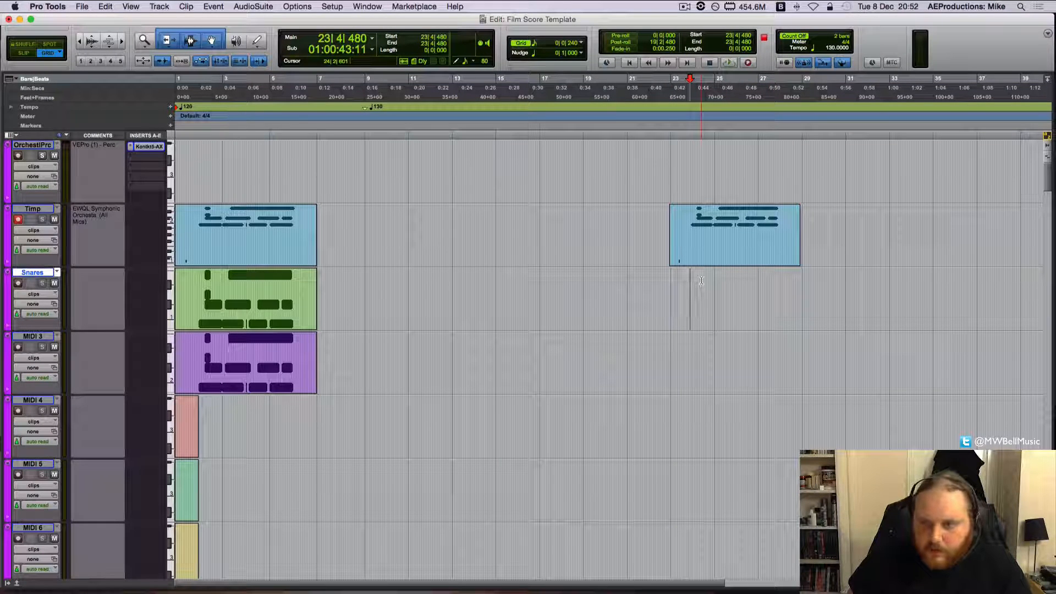
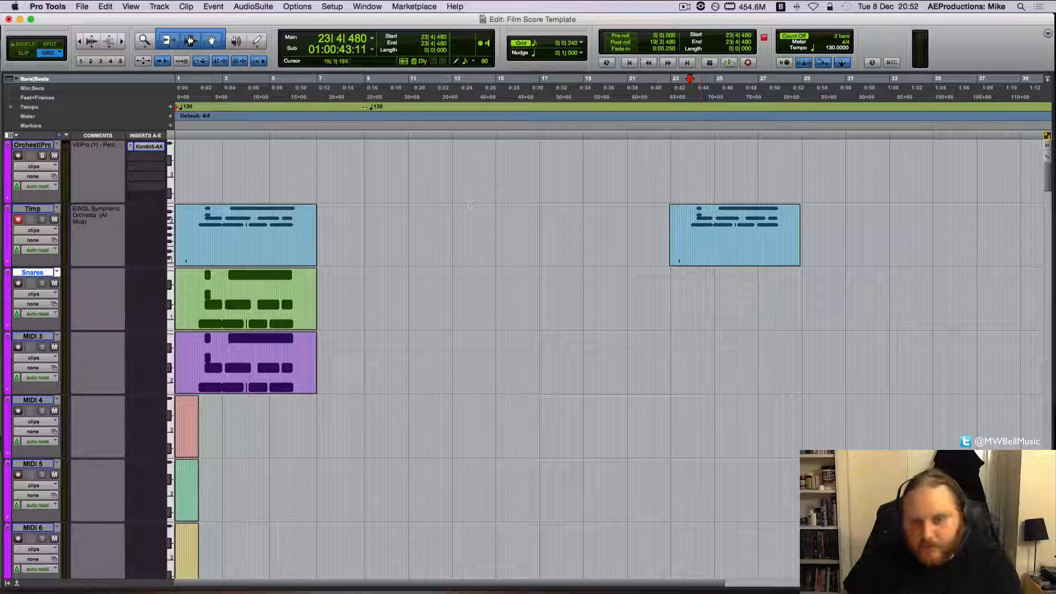
scroll(285, 342, "down", 10)
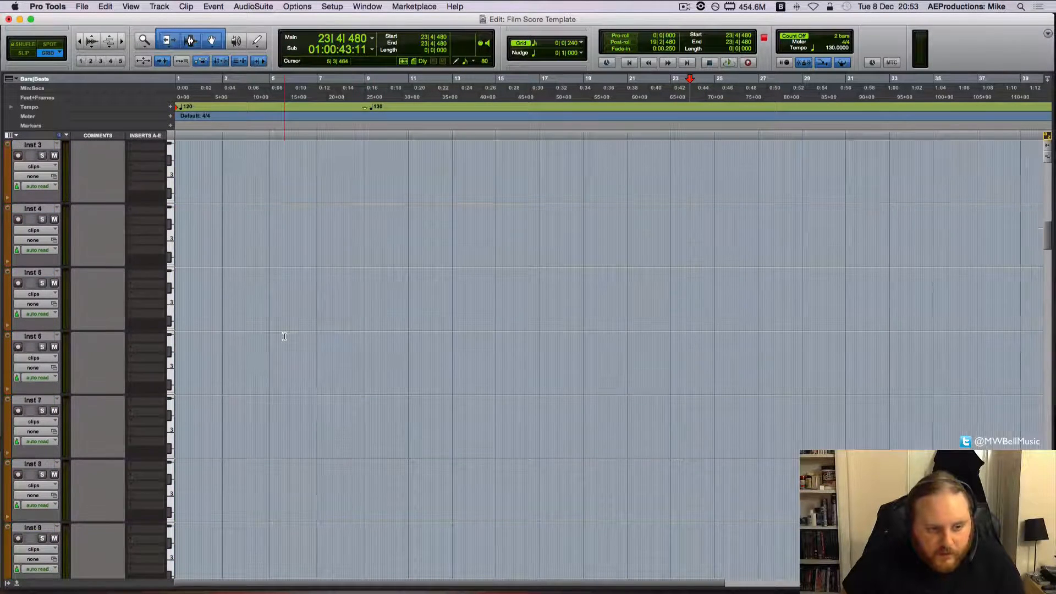
scroll(286, 340, "up", 10)
scroll(289, 339, "down", 7)
scroll(289, 340, "down", 5)
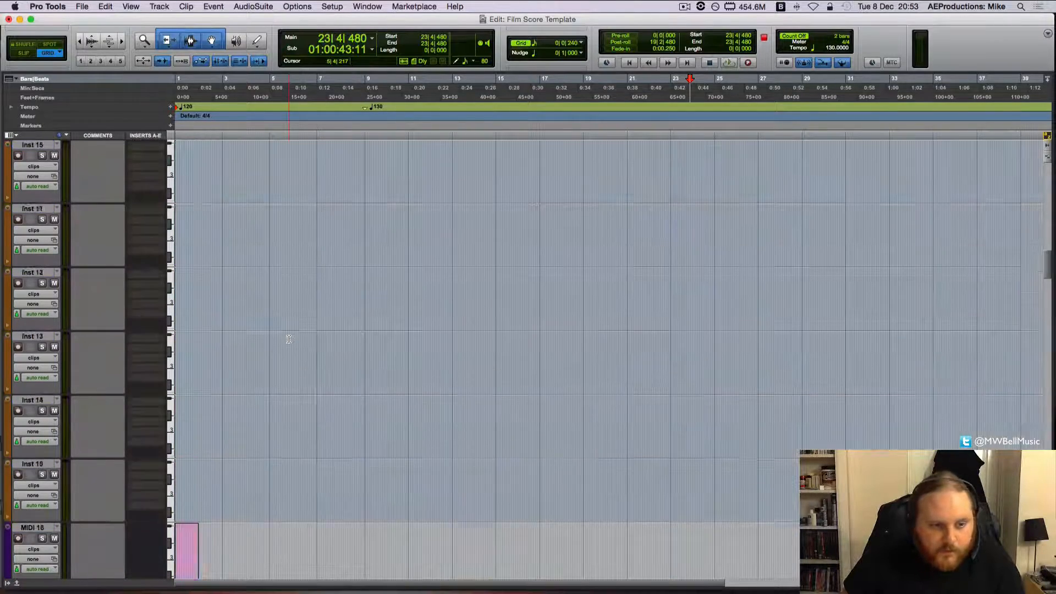
left_click(289, 339)
key("super+equal")
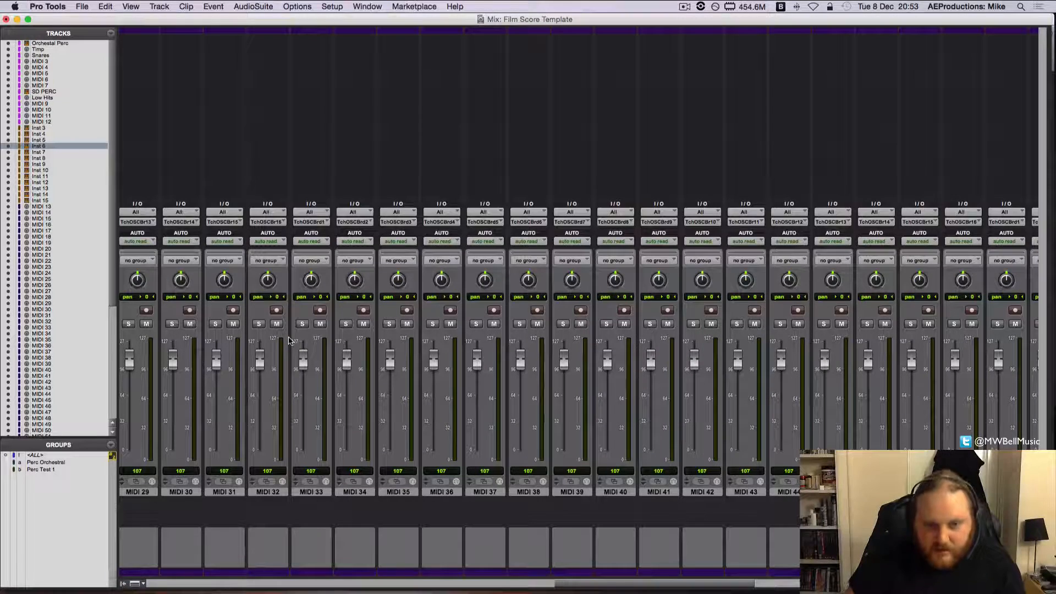
key("super+equal")
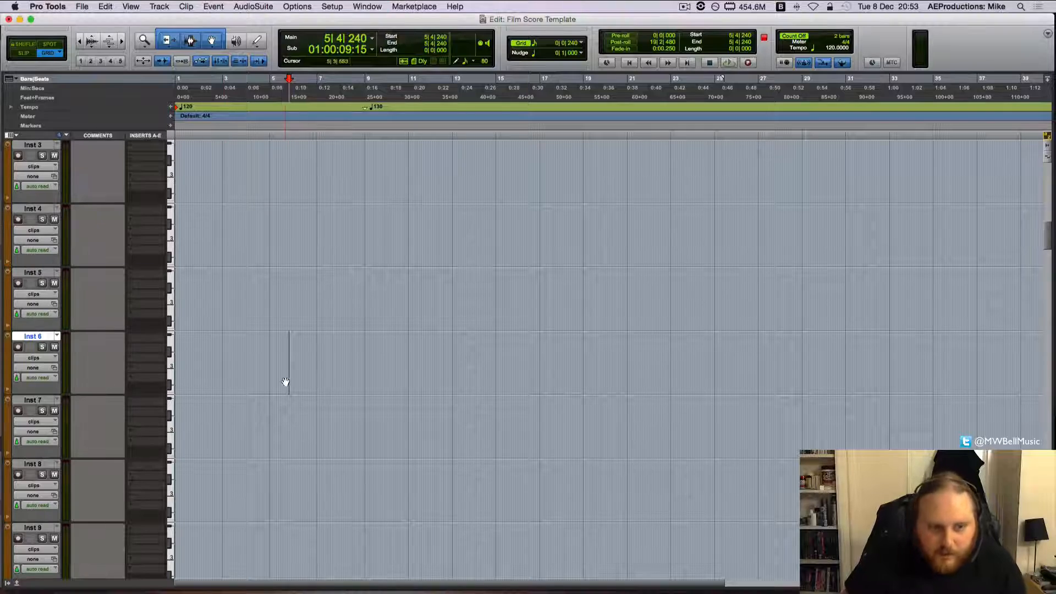
- Open the first Timp clip in the MIDI Editor and show pitch bend in its controller lane
scroll(285, 382, "up", 5)
double_click(236, 253)
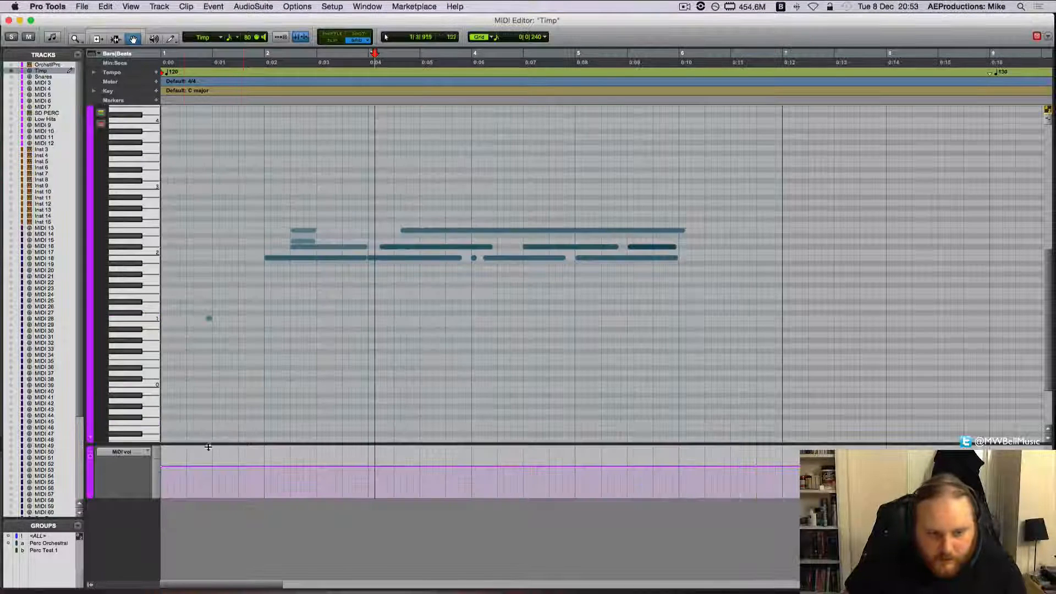
left_click(122, 452)
left_click(148, 501)
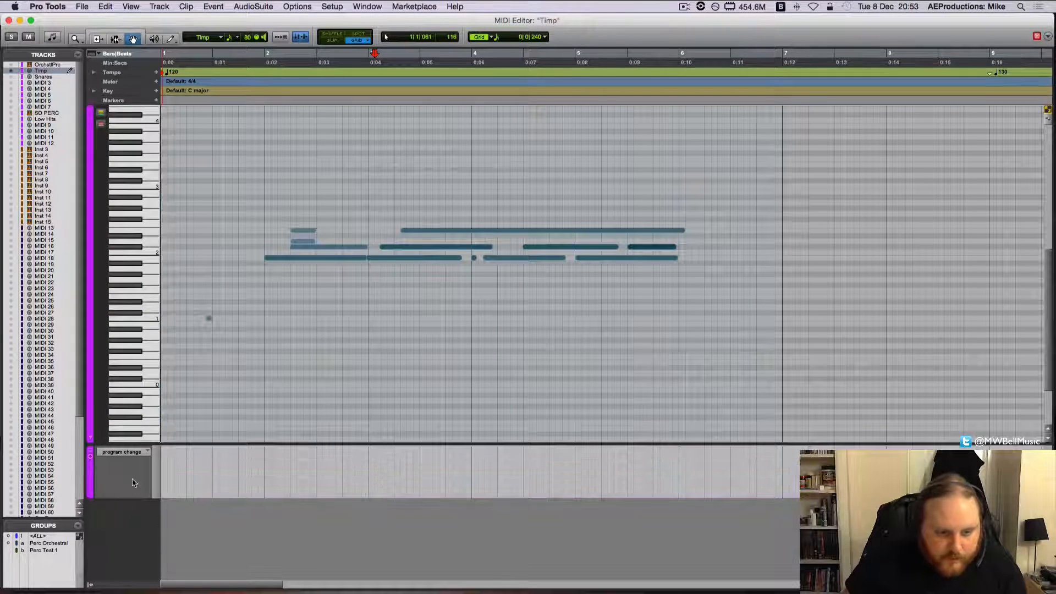
left_click(122, 451)
left_click(138, 439)
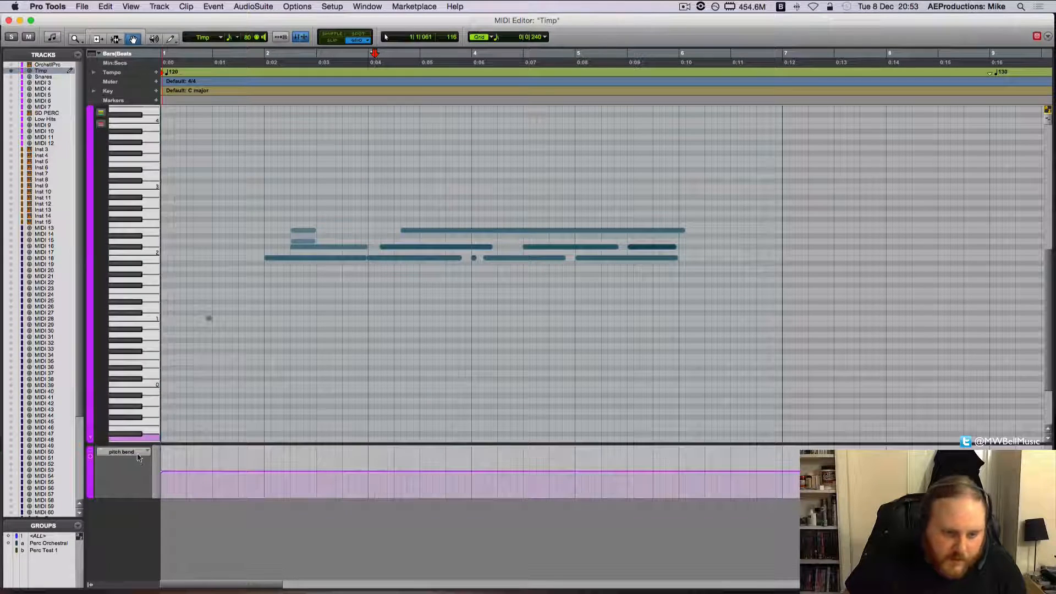
- Draw a rising freehand pitch bend in bar 1, and overlay a triangle-wave pitch bend from bar 1 to early bar 5
key("F10")
left_click_drag(163, 472, 238, 456)
left_click(171, 39)
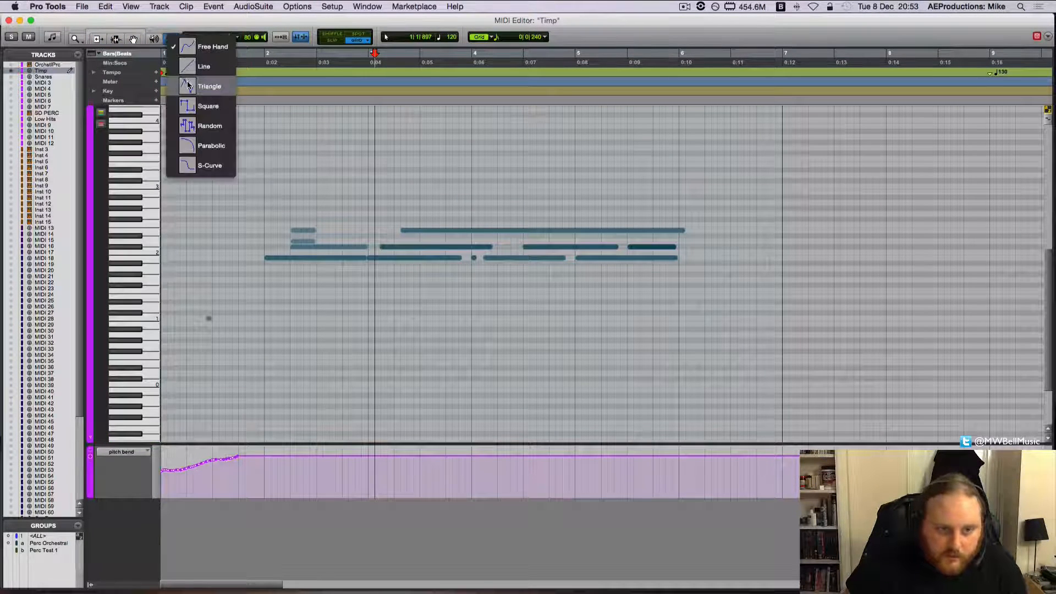
left_click(188, 86)
left_click_drag(203, 461, 590, 478)
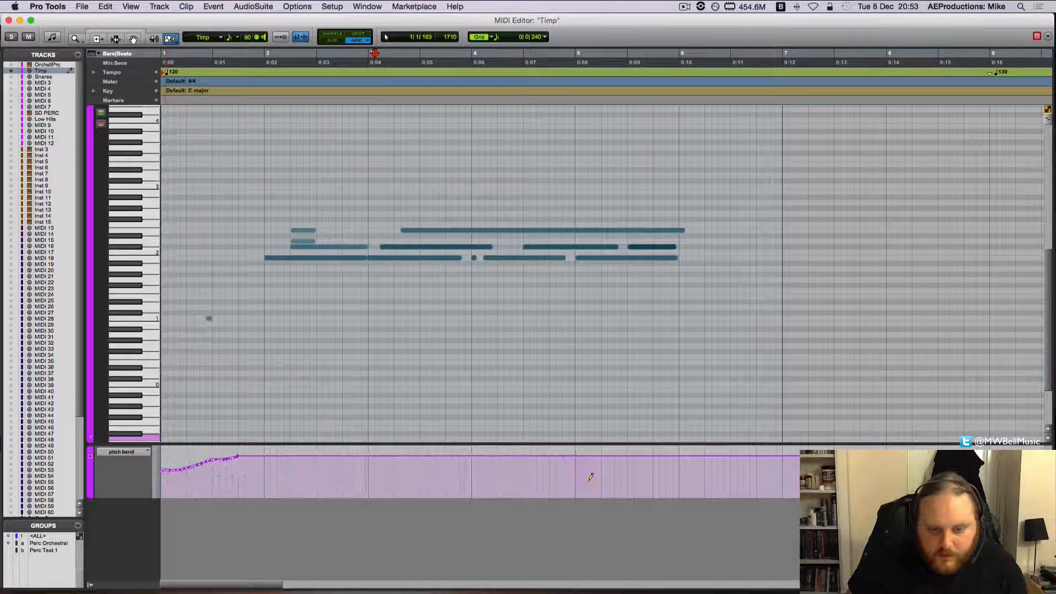
- Play the Timp clip from just before bar 2 to hear the triangle-wave pitch bend, and stop playback
key("F6")
left_click(260, 283)
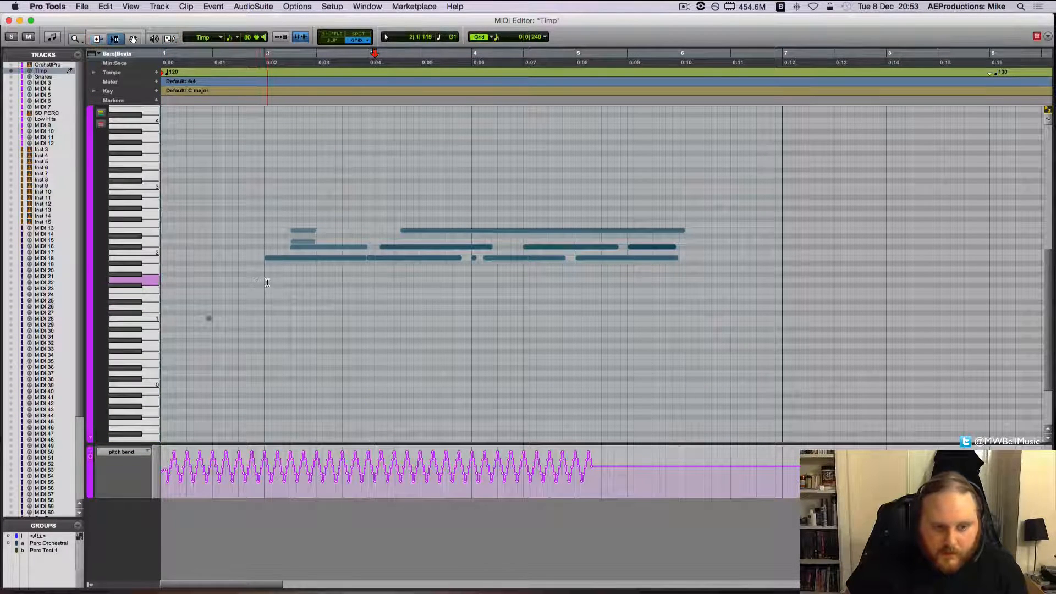
key("space")
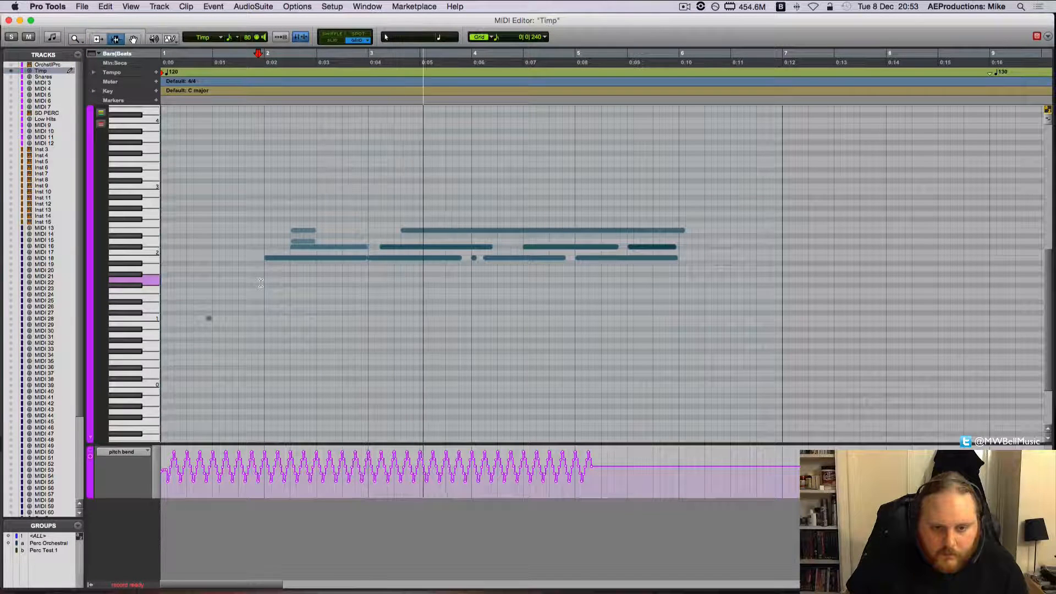
key("space")
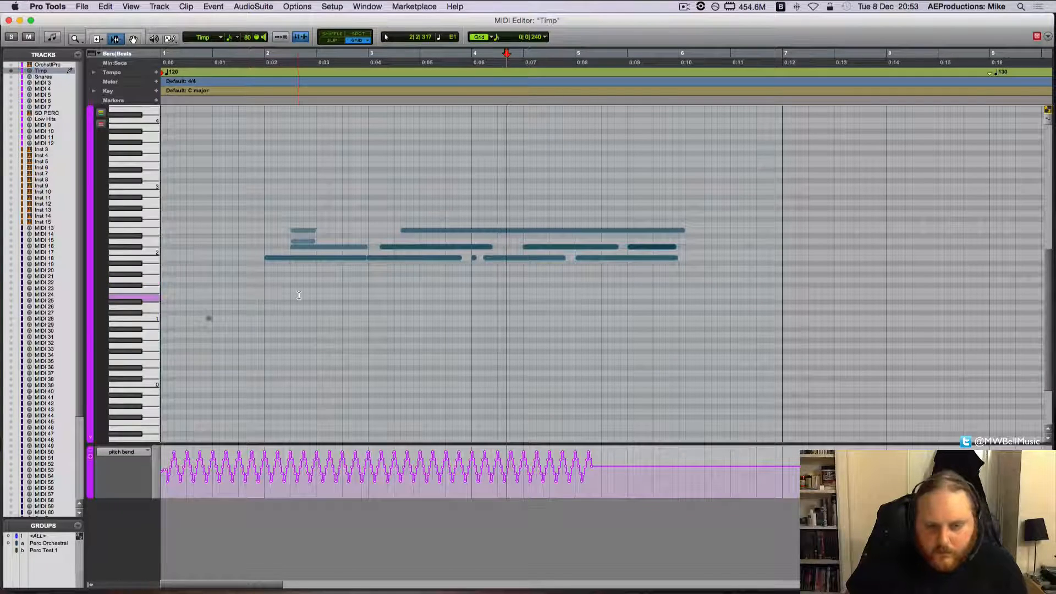
- Replace the triangle wave with a square-wave pitch bend drawn from the start of bar 1 to just before bar 7
left_click(170, 39)
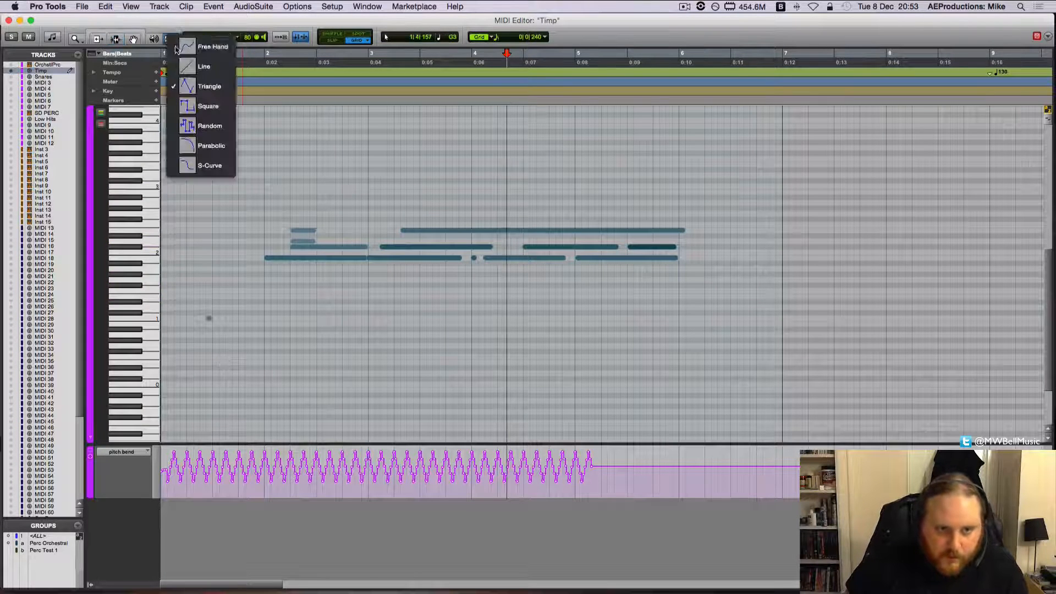
left_click(215, 105)
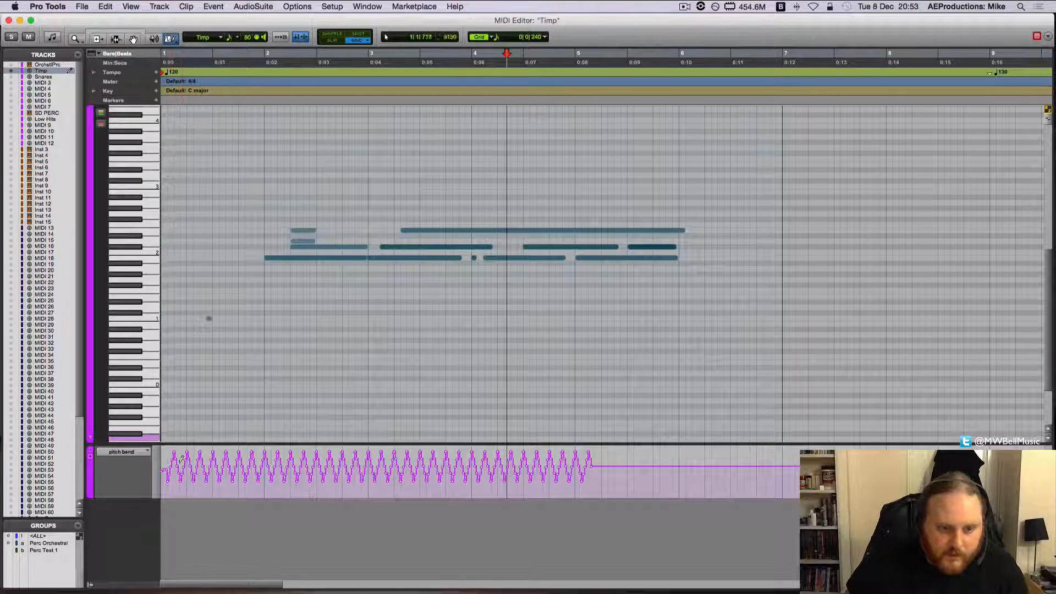
left_click_drag(169, 465, 771, 469)
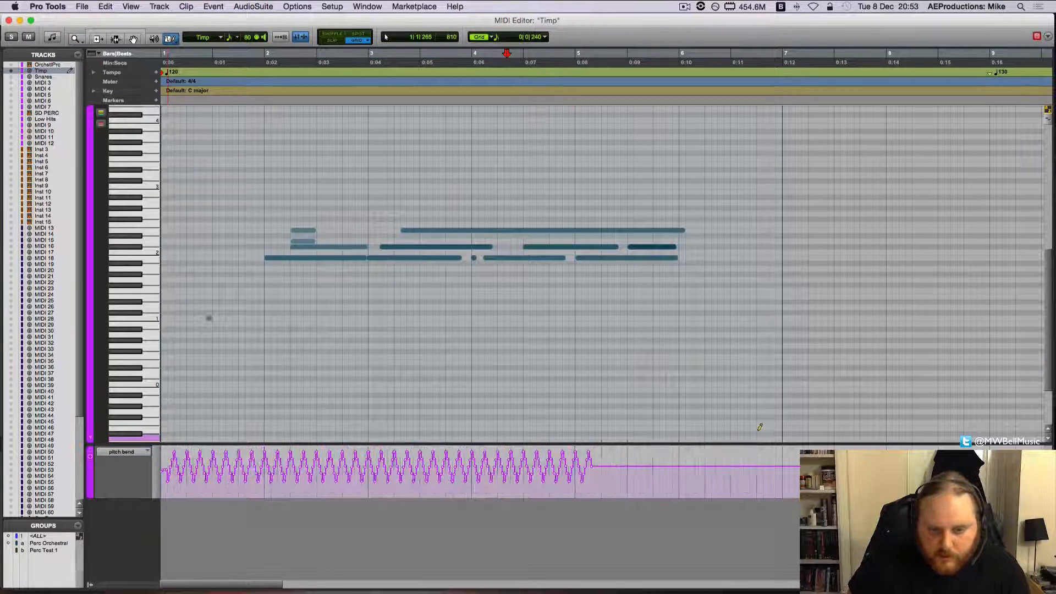
- Audition the square-wave pitch bend from just before bar 2, and stop playback around bar 4
key("F5")
key("F7")
left_click(256, 307)
key("space")
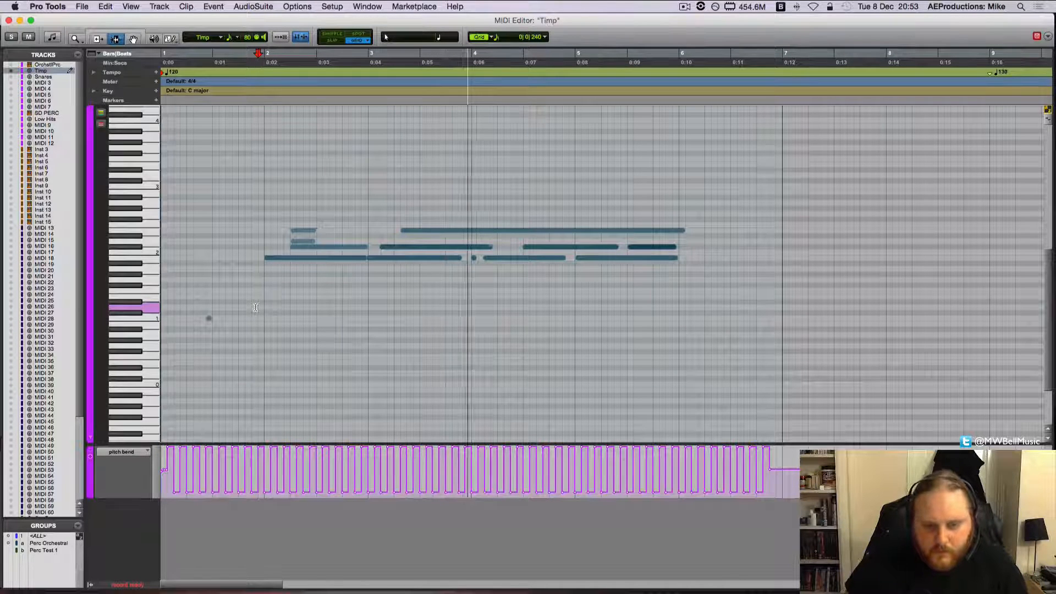
key("space")
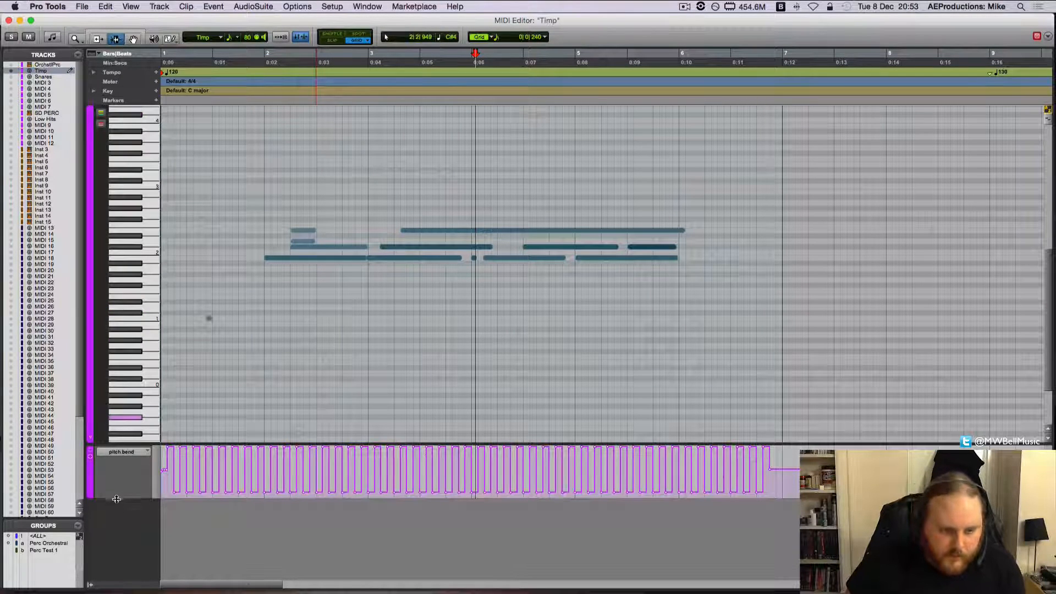
- Make the pitch bend lane taller and review the Pencil tool shapes, leaving the Square shape chosen
left_click_drag(117, 498, 117, 518)
left_click(170, 43)
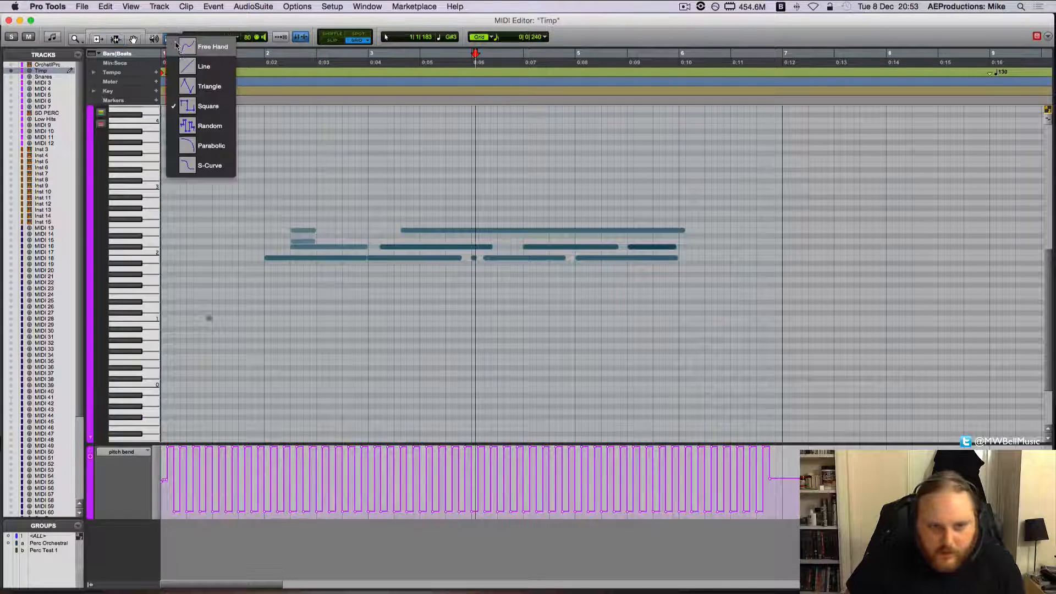
left_click(176, 43)
left_click(177, 41)
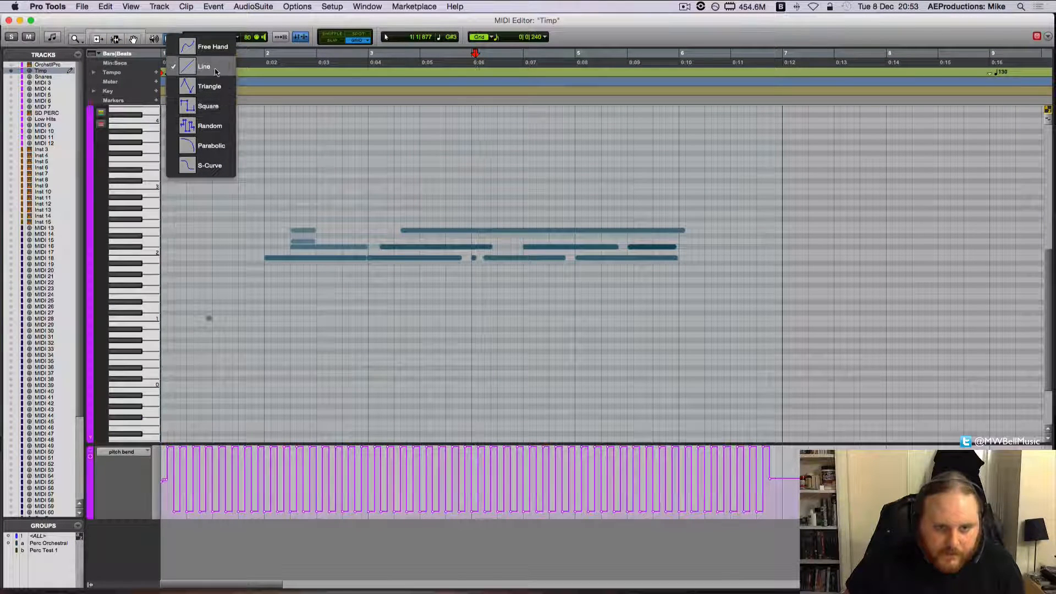
left_click(209, 107)
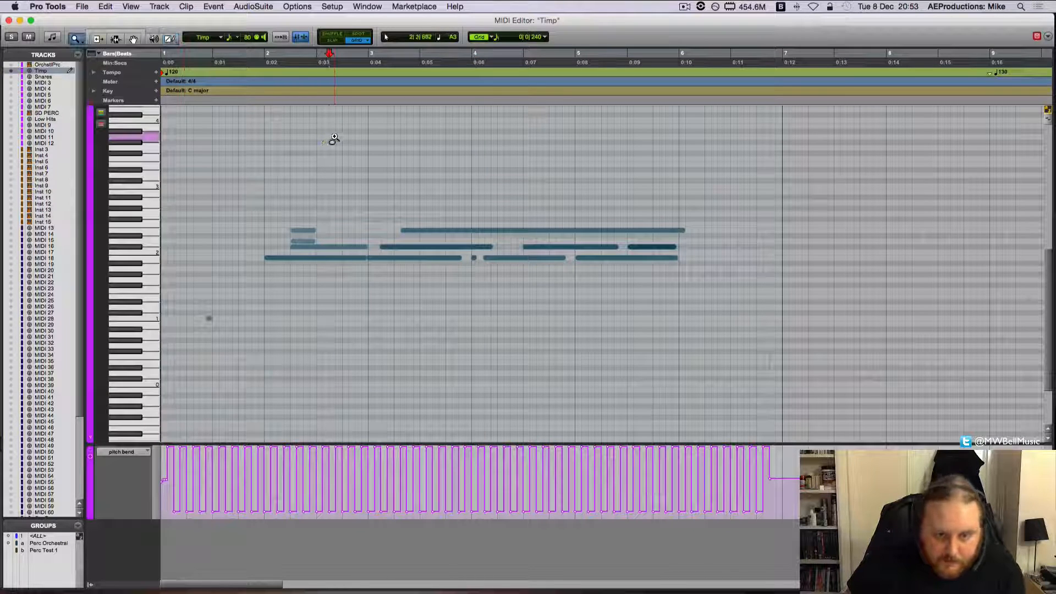
- Switch the edit mode to Slip and back to Grid, and move the long highest Timp note about one beat later
key("F7")
left_click(333, 40)
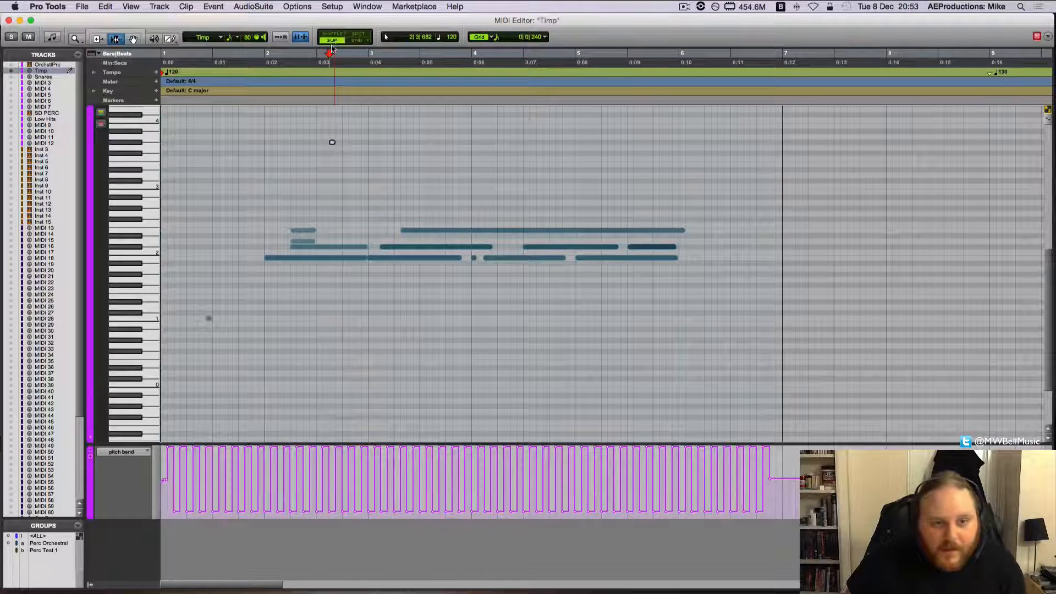
left_click(357, 41)
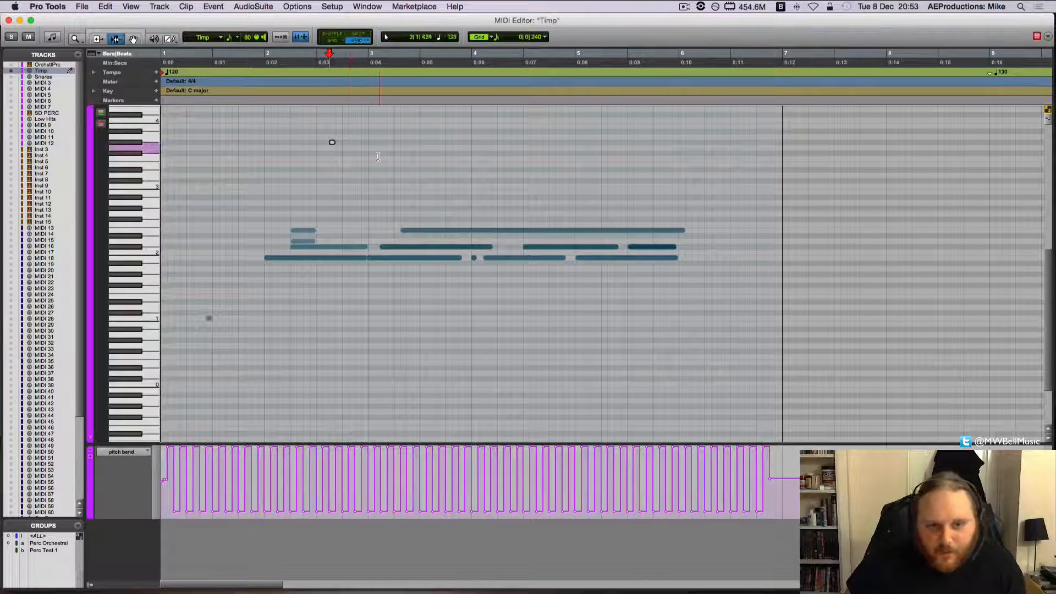
left_click(369, 164)
key("F8")
left_click_drag(426, 233, 448, 232)
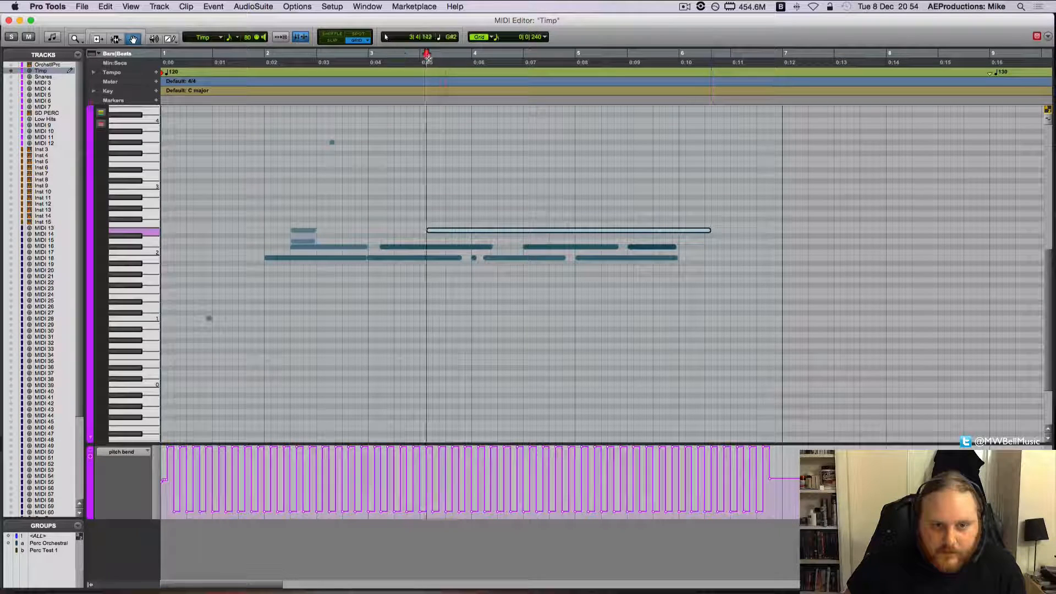
- Set the grid value to 1/8 note and move the long highest note later on that grid
left_click(497, 37)
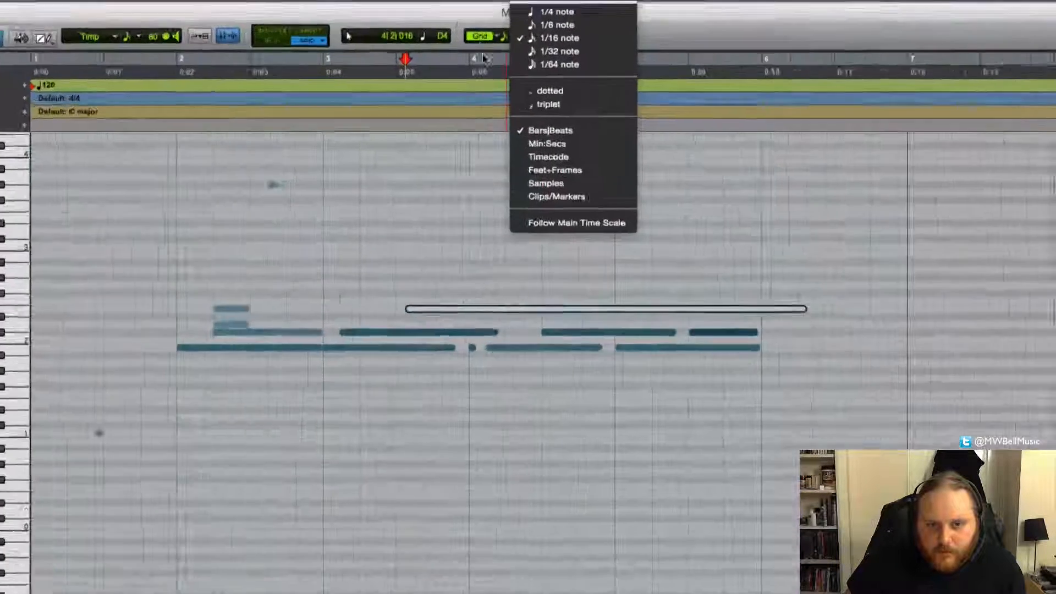
left_click(497, 43)
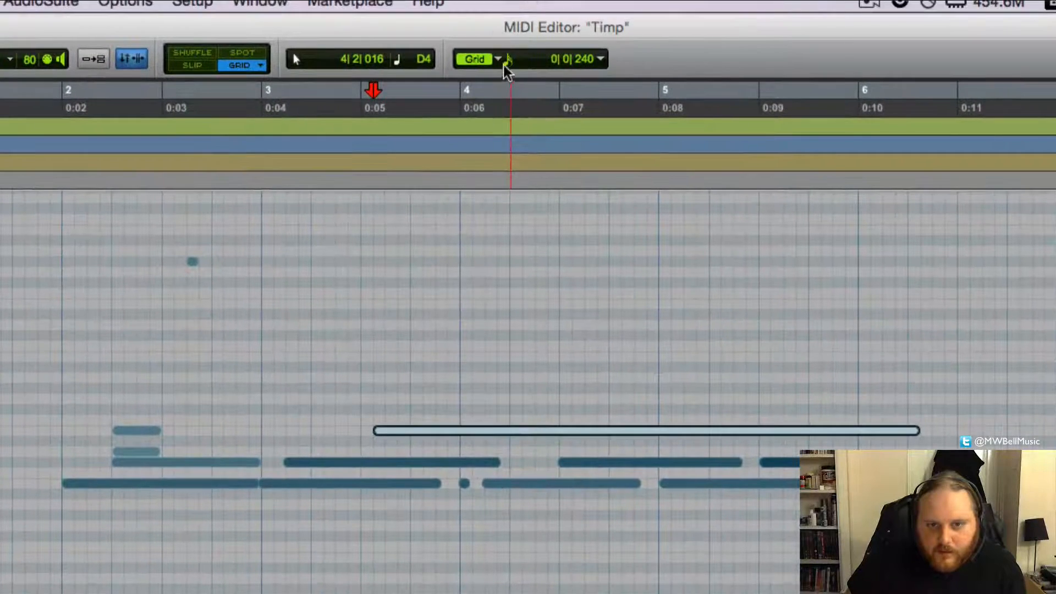
left_click(507, 70)
left_click(545, 43)
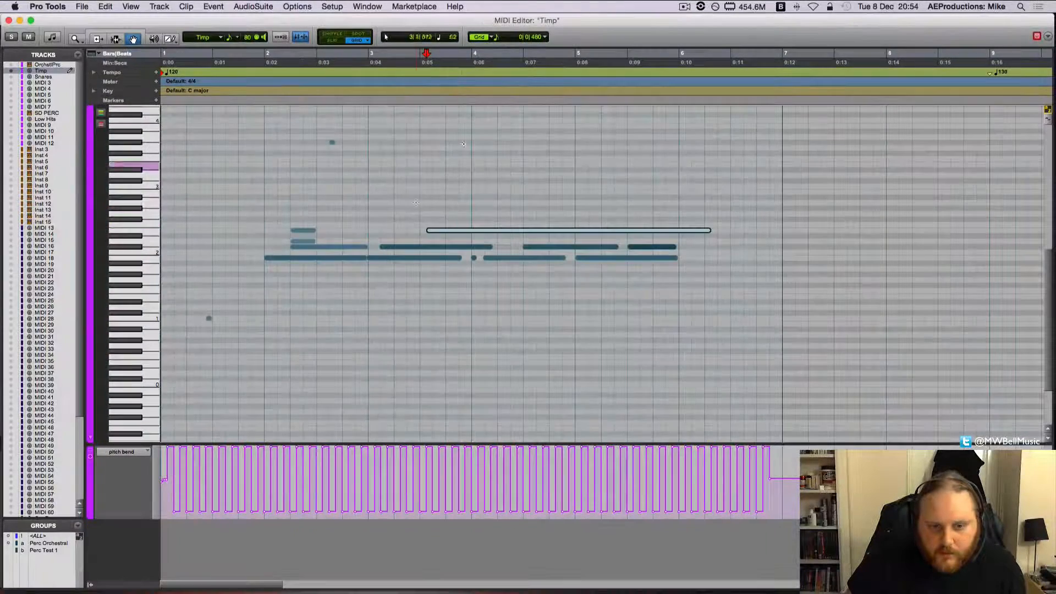
left_click_drag(438, 233, 466, 233)
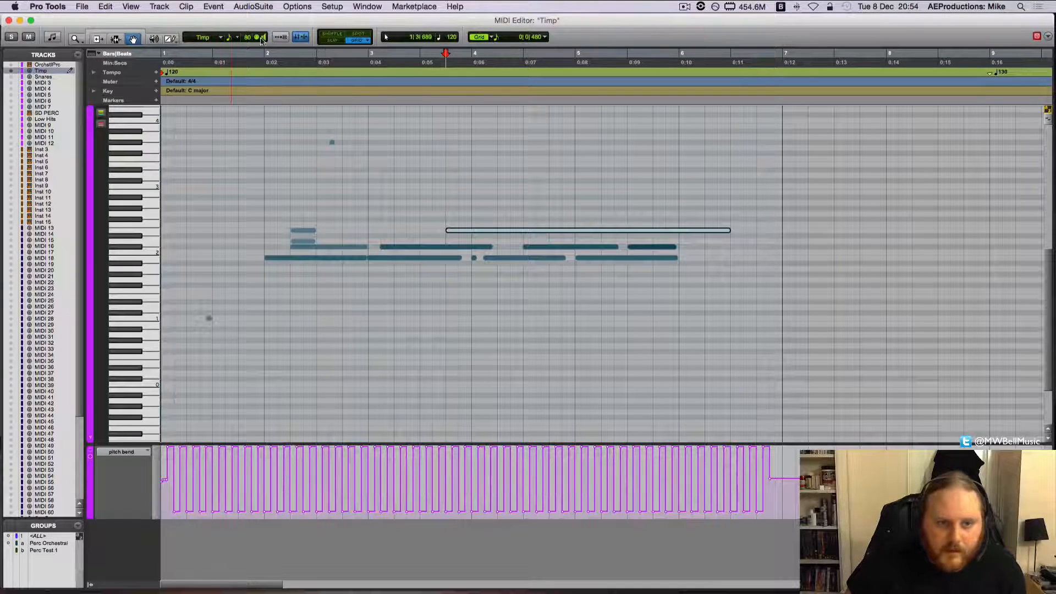
- Move the long highest note slightly earlier in Slip mode, and in Shuffle mode to about beat 4 of bar 2 at a higher pitch
left_click(332, 40)
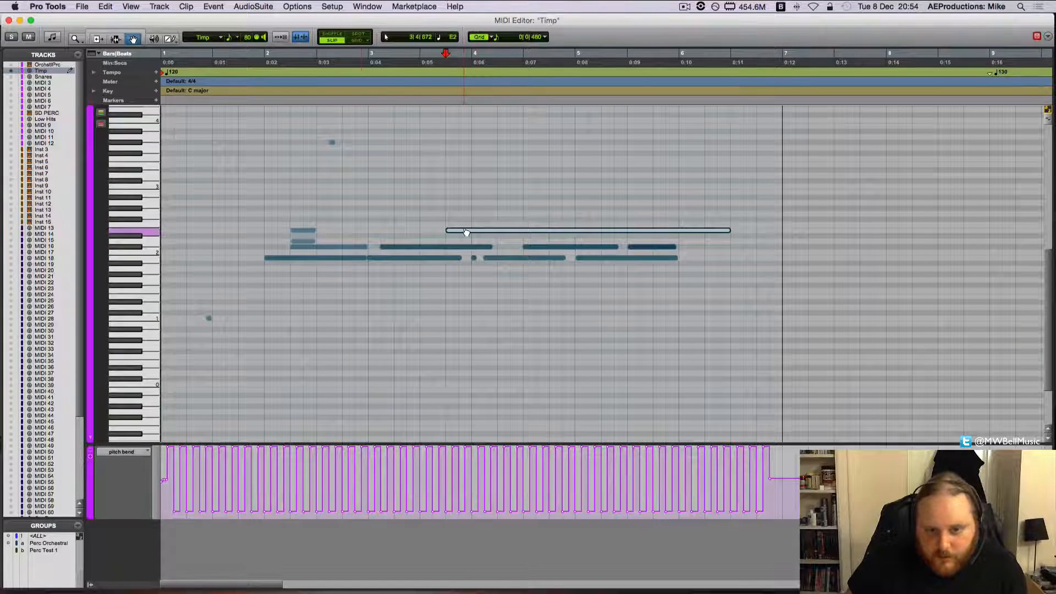
left_click_drag(466, 233, 455, 233)
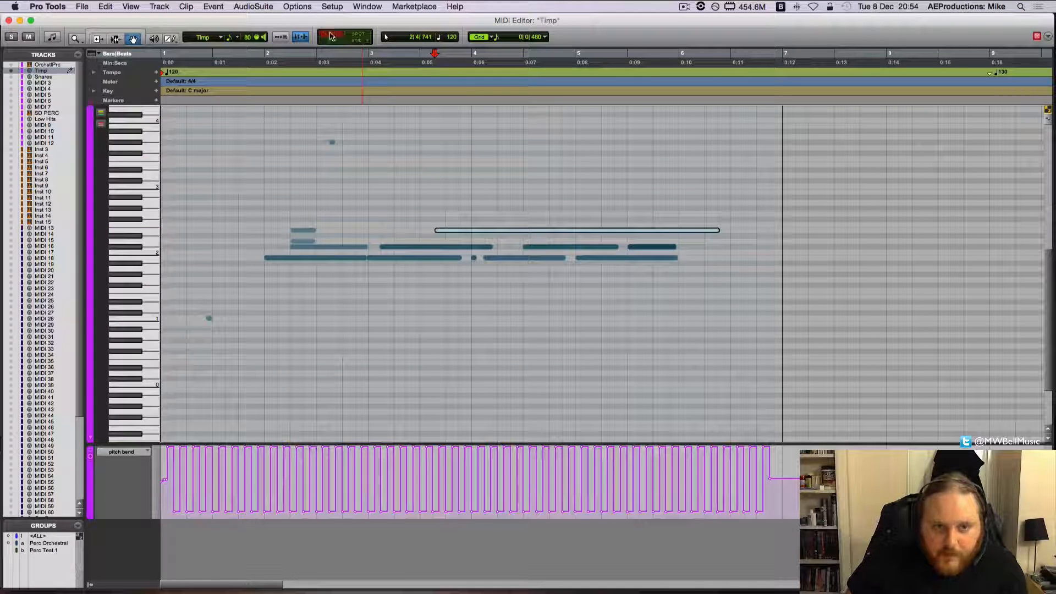
mouse_move(468, 232)
left_mouse_down()
mouse_move(418, 234)
mouse_move(411, 214)
mouse_move(337, 232)
mouse_move(360, 221)
left_mouse_up()
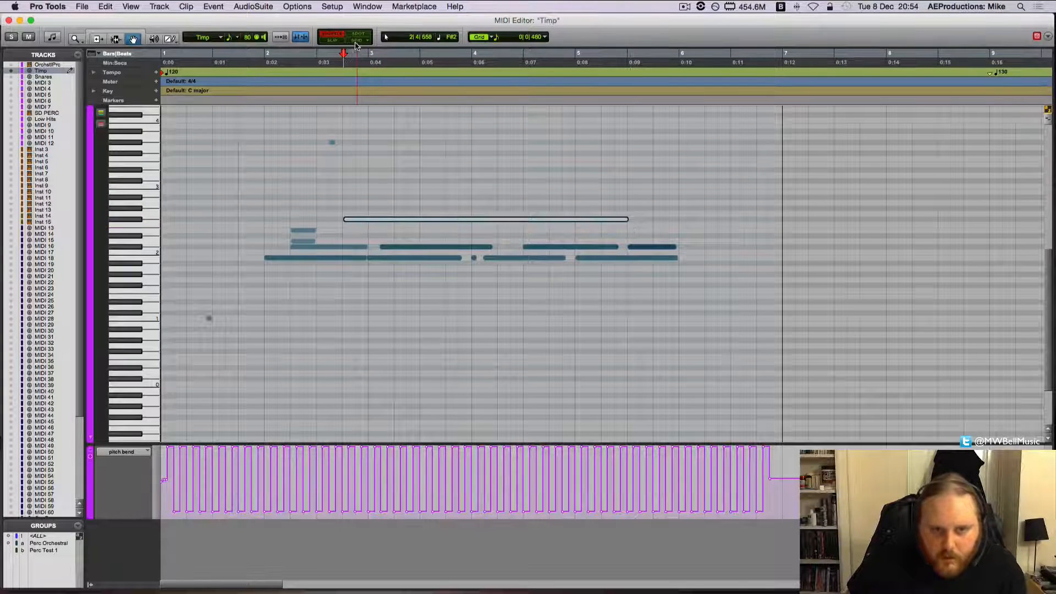
- Try Spot mode on the long highest note, and set the edit mode back to Grid with the note deselected
left_click(395, 221)
left_click(532, 290)
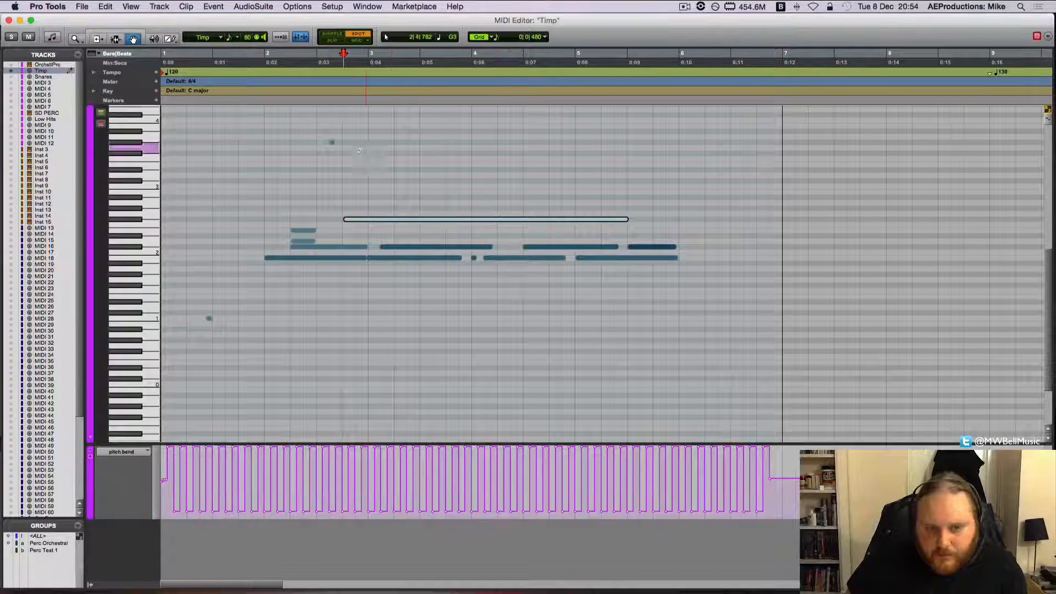
left_click(336, 42)
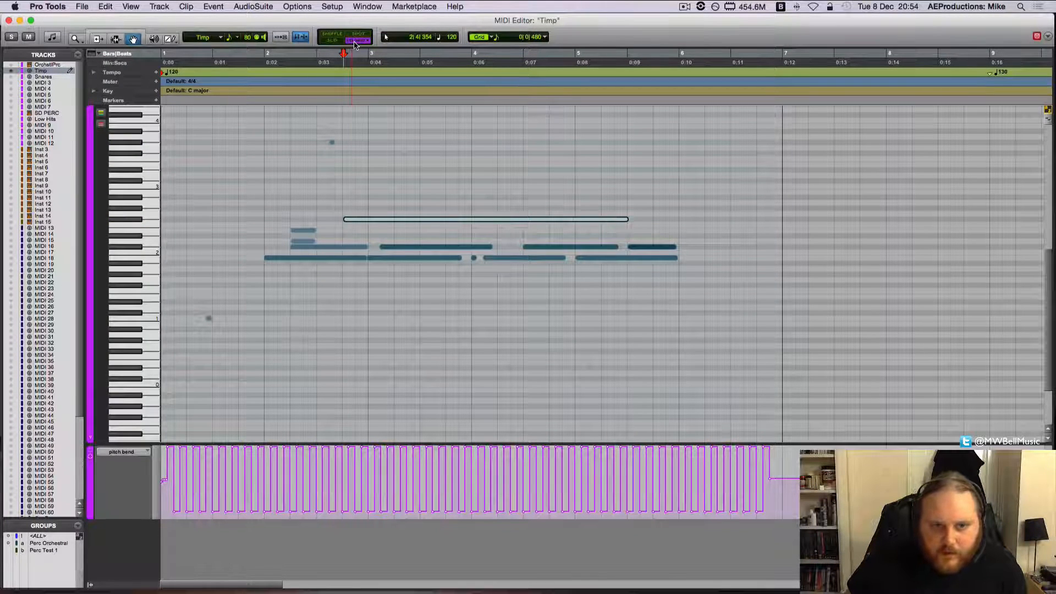
left_click(357, 41)
left_click(348, 190)
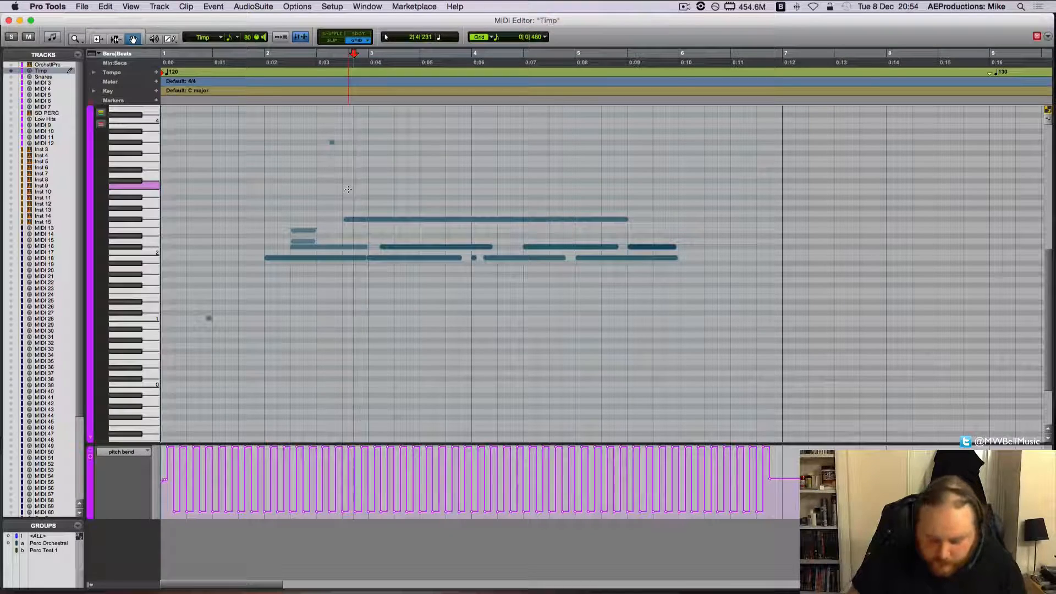
- Close the MIDI Editor and place the edit cursor on the Timp track at 65|1|480
key("super+w")
left_click(369, 213)
key("r")
key("r")
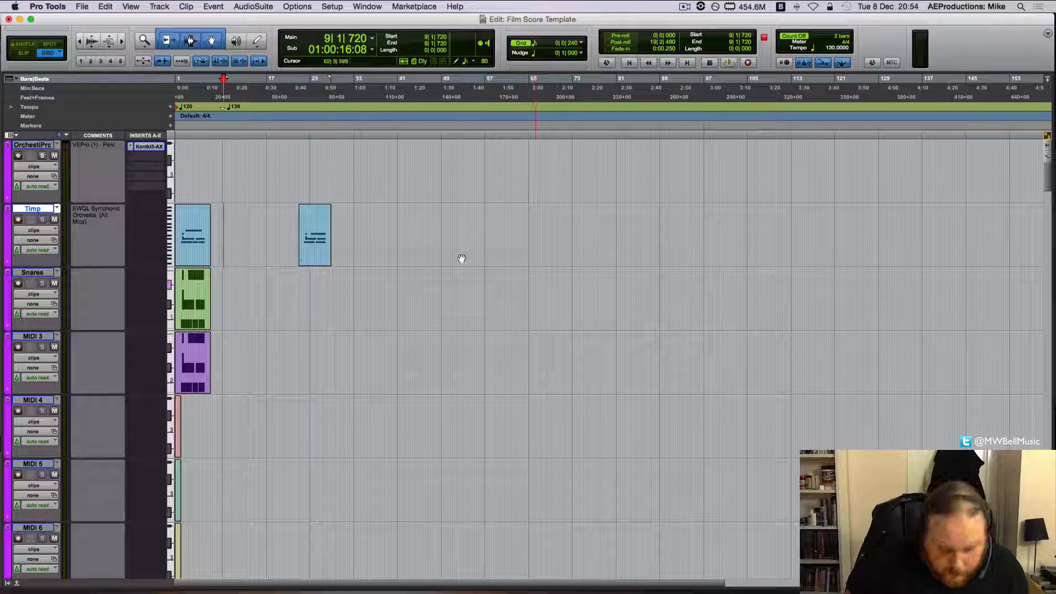
left_click(486, 242)
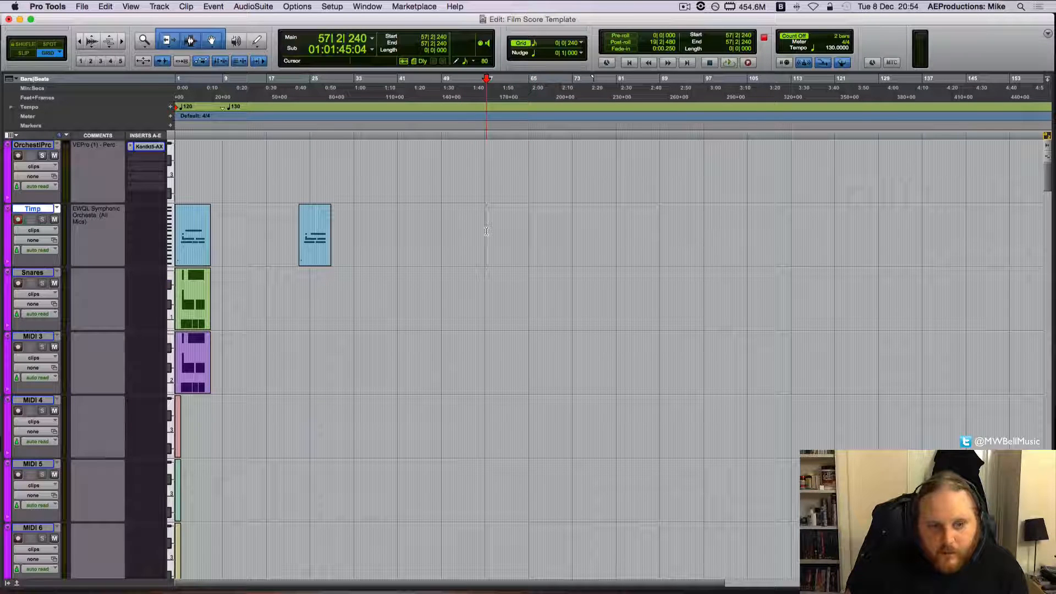
left_click(528, 228)
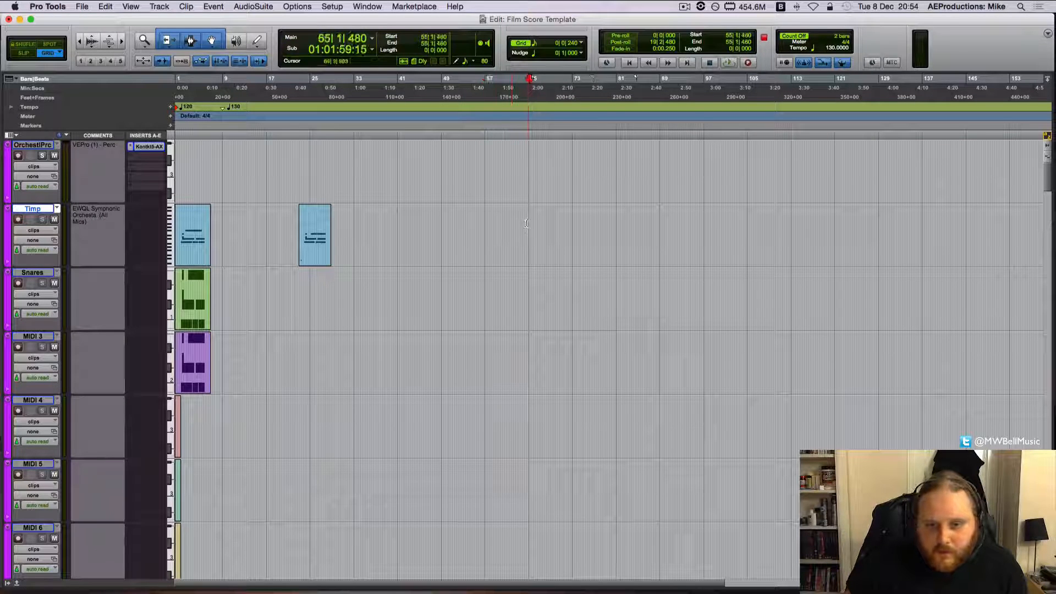